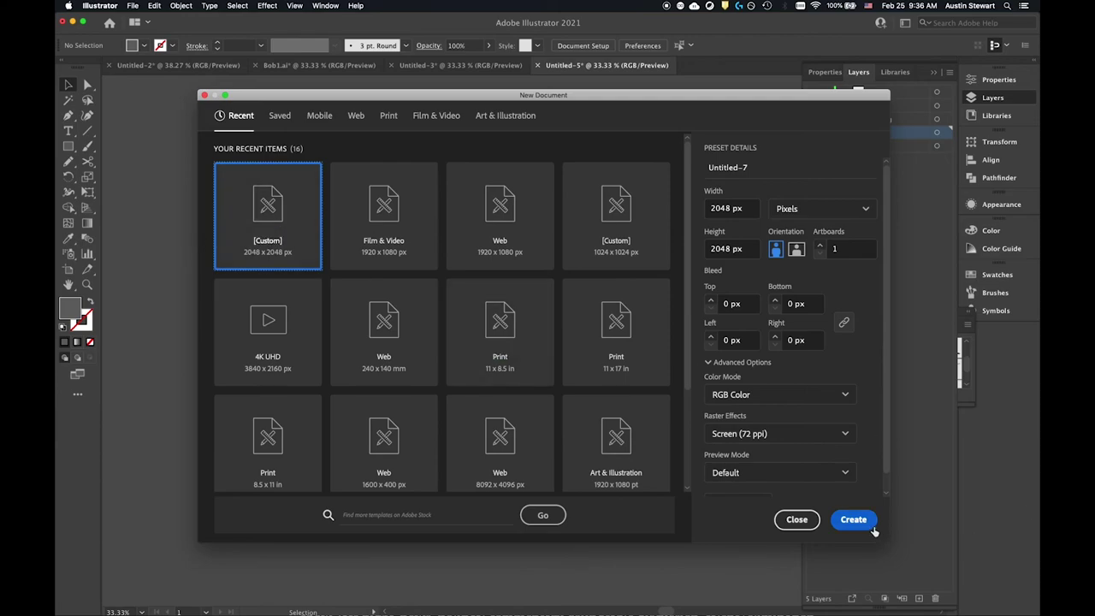
- Create a blank 2048 × 2048 px document from the custom preset
{"action": "left_click", "coordinate": [866, 521]}
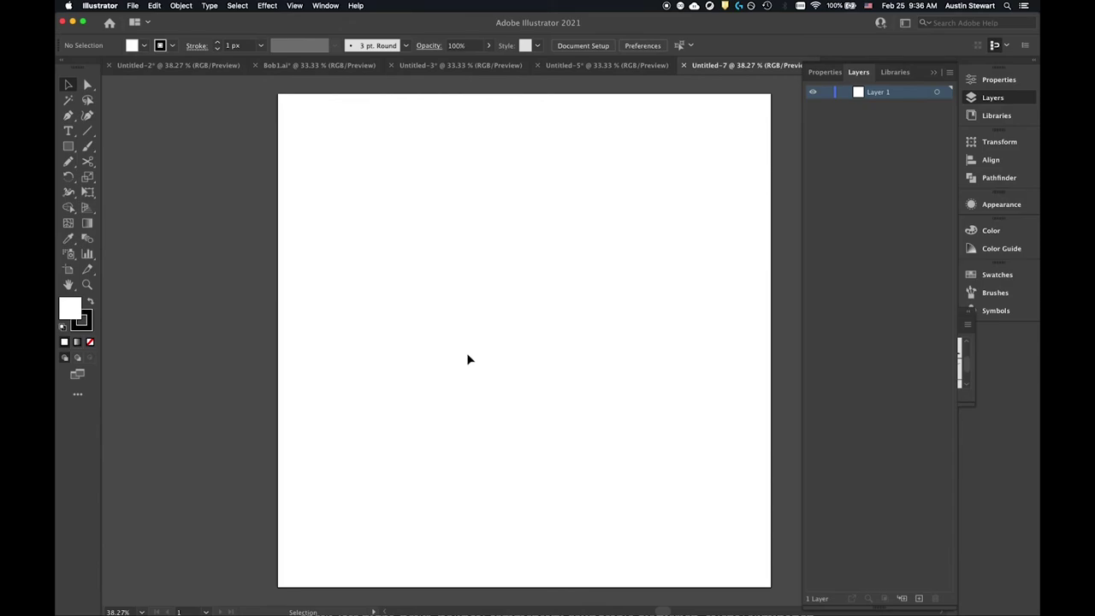
{"action": "left_click", "coordinate": [133, 6]}
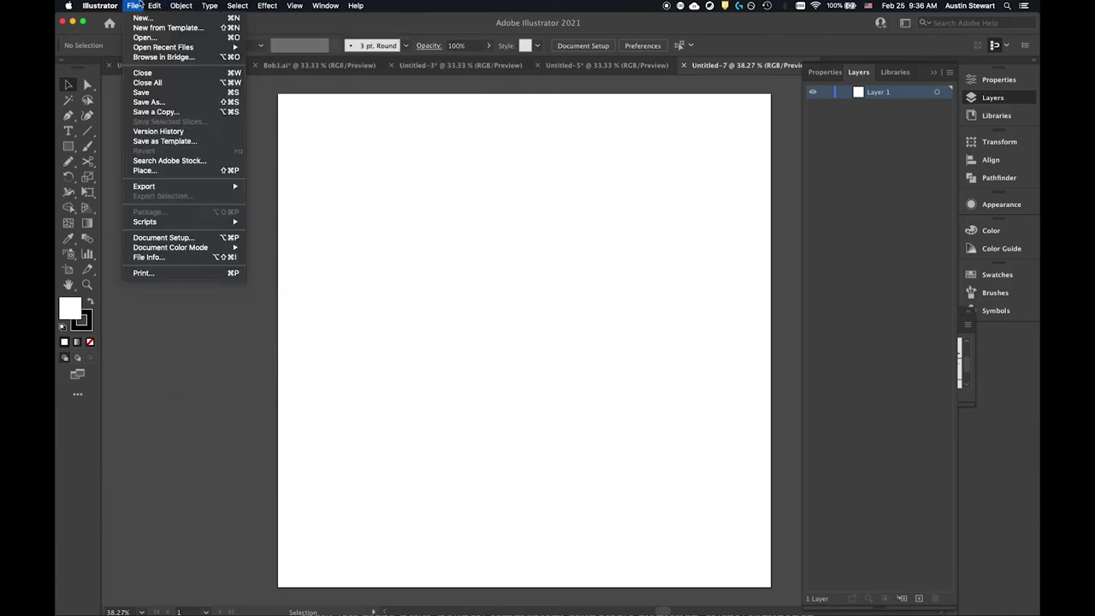
- Pick BugThing.jpg in the Place dialog and load it as a linked image
{"action": "left_click", "coordinate": [277, 193]}
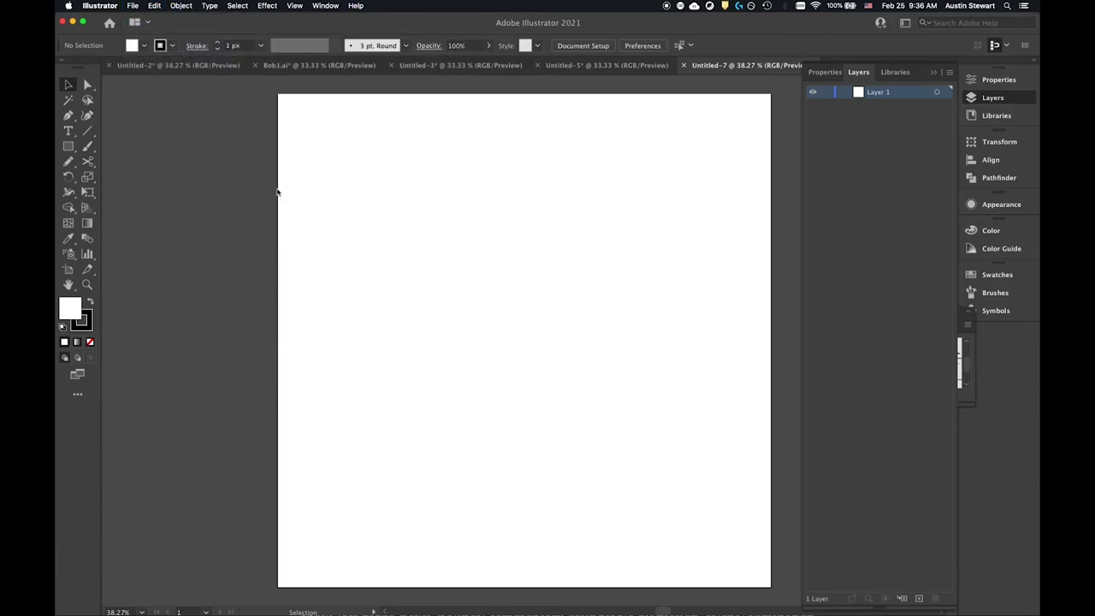
{"action": "left_click", "coordinate": [501, 162]}
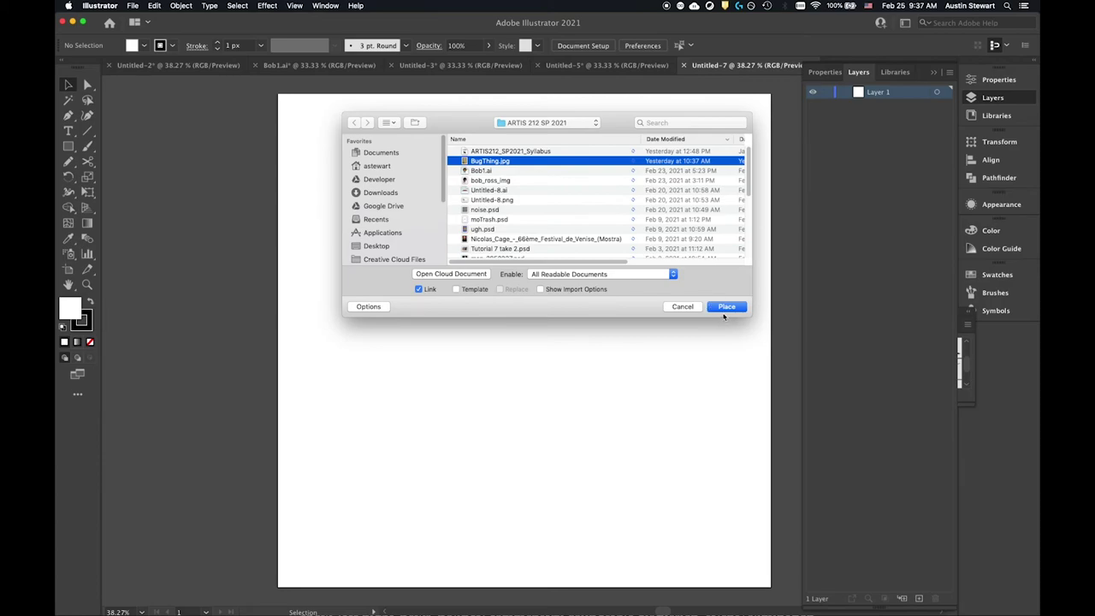
{"action": "left_click", "coordinate": [728, 310]}
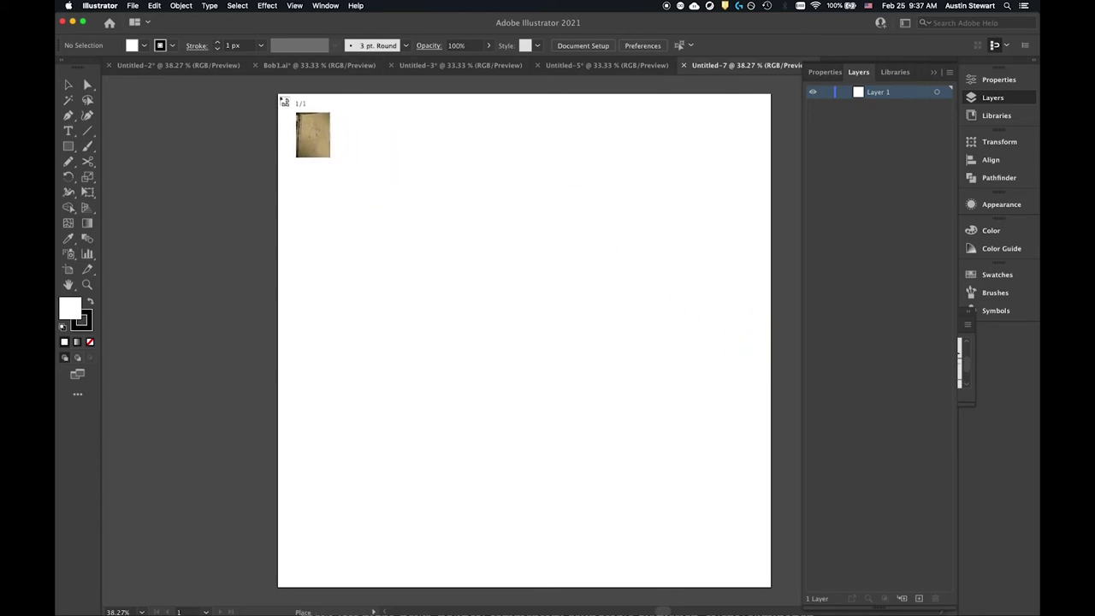
- Drop BugThing.jpg on the artboard, scale it down proportionally, and drag it into position
{"action": "left_click", "coordinate": [278, 94]}
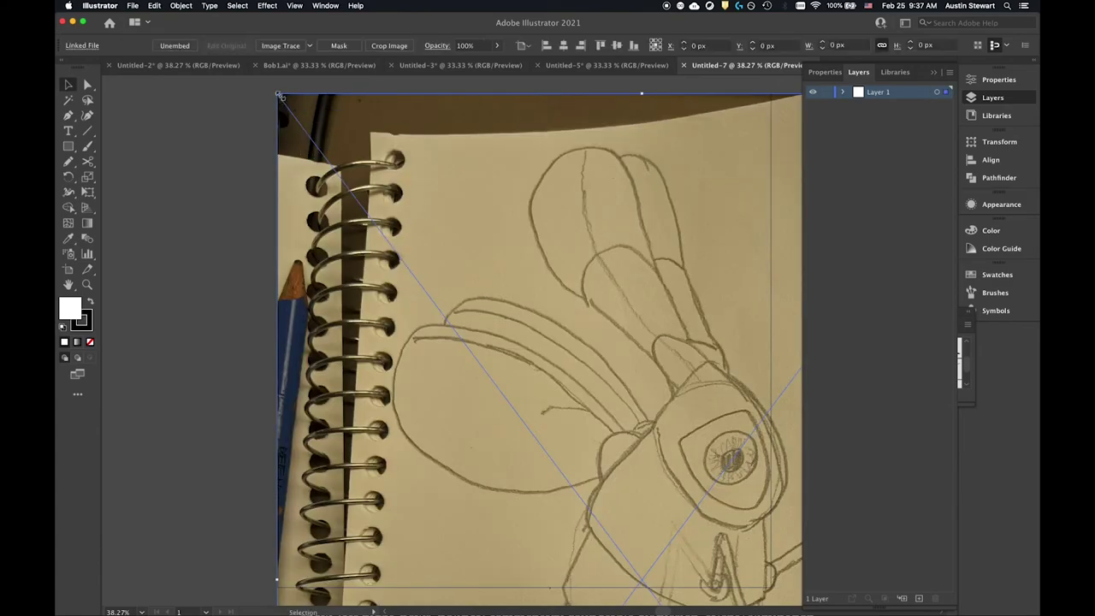
{"action": "scroll", "coordinate": [476, 328], "scroll_direction": "down", "scroll_amount": 5}
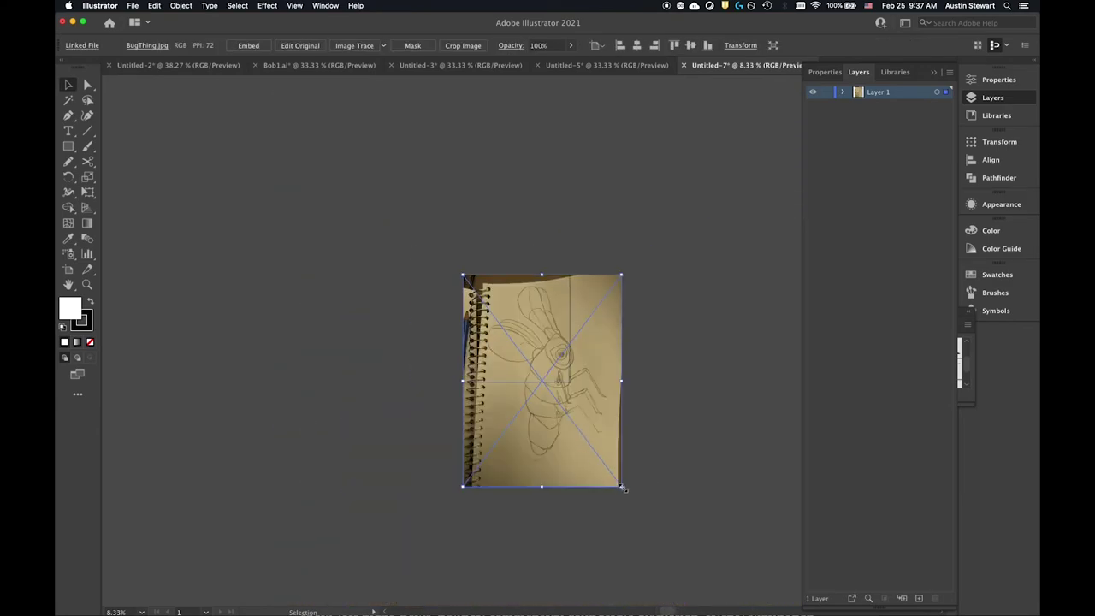
{"action": "left_click", "coordinate": [620, 486]}
{"action": "left_click_drag", "start_coordinate": [620, 486], "coordinate": [542, 381]}
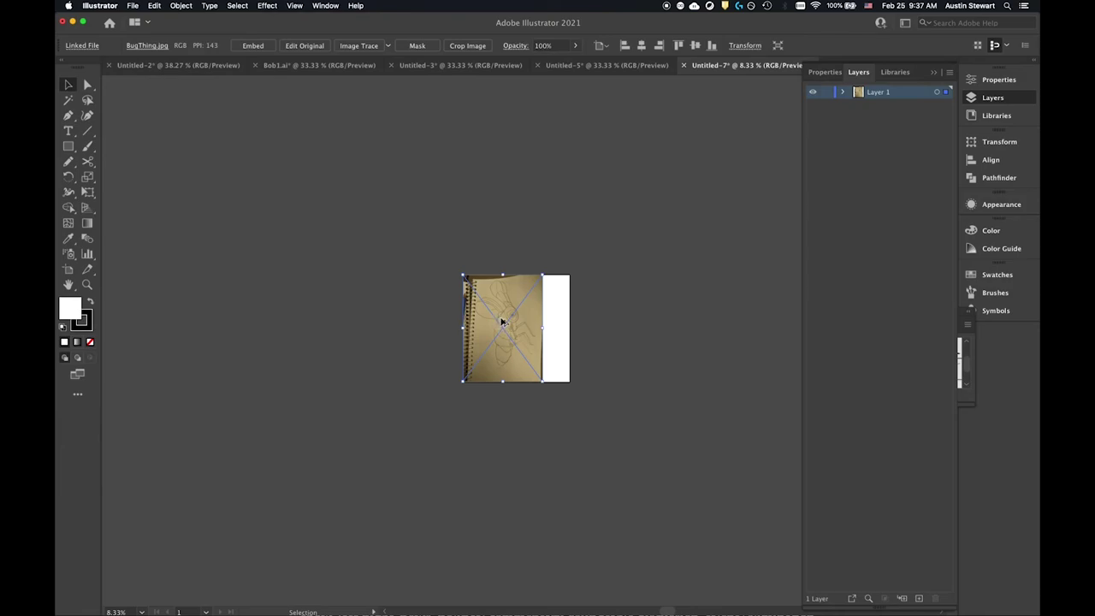
{"action": "scroll", "coordinate": [501, 324], "scroll_direction": "up", "scroll_amount": 6}
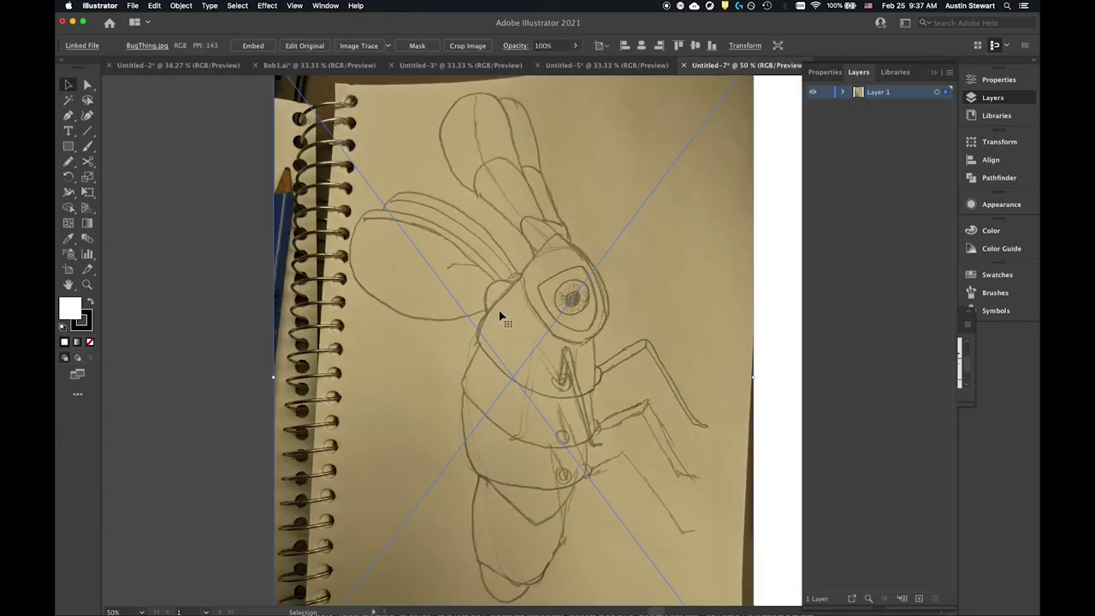
{"action": "left_click_drag", "start_coordinate": [518, 259], "coordinate": [548, 265]}
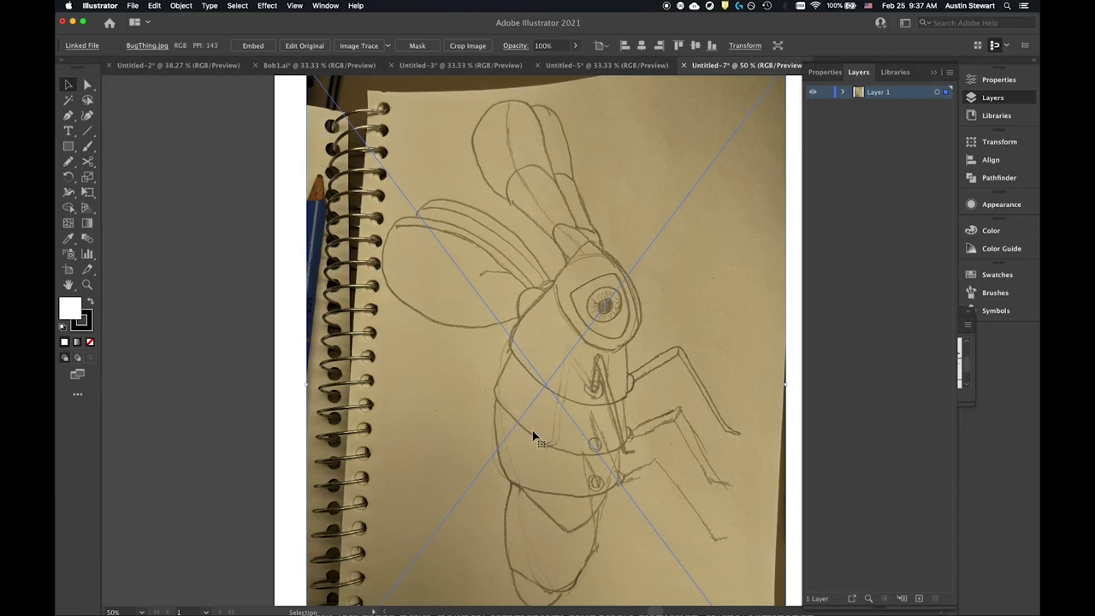
{"action": "key", "text": "super+Tab"}
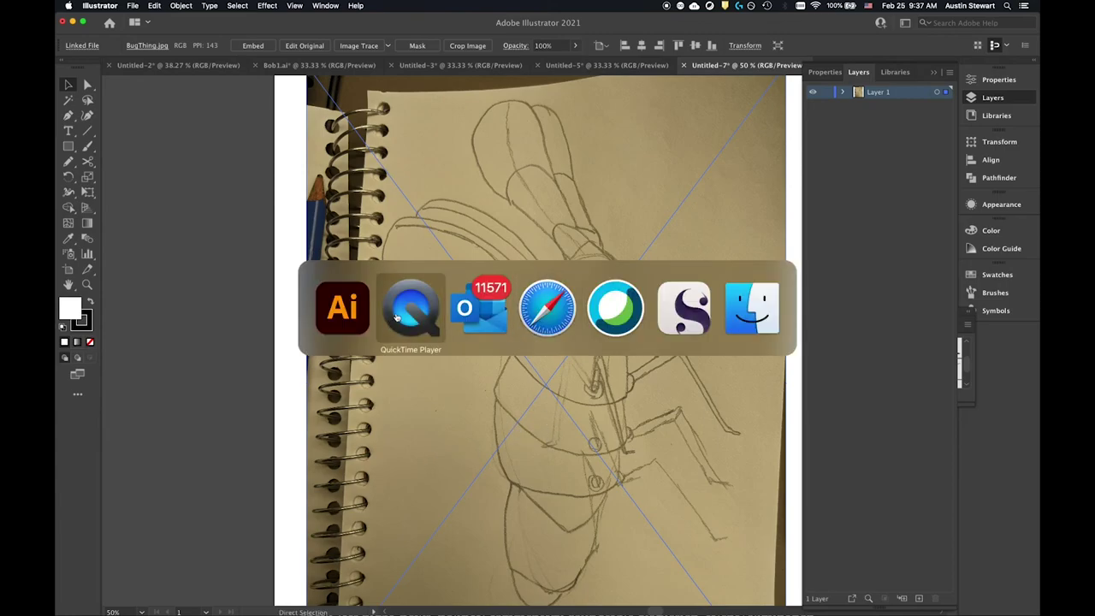
{"action": "left_click", "coordinate": [544, 316]}
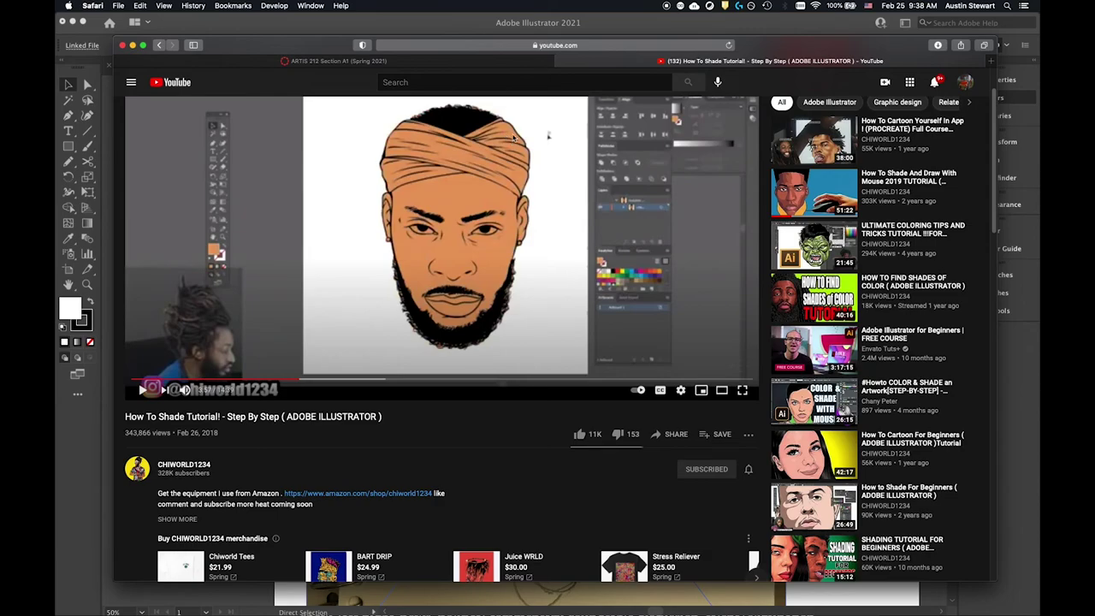
{"action": "left_click", "coordinate": [308, 61]}
{"action": "left_click", "coordinate": [675, 63]}
{"action": "key", "text": "super+Tab"}
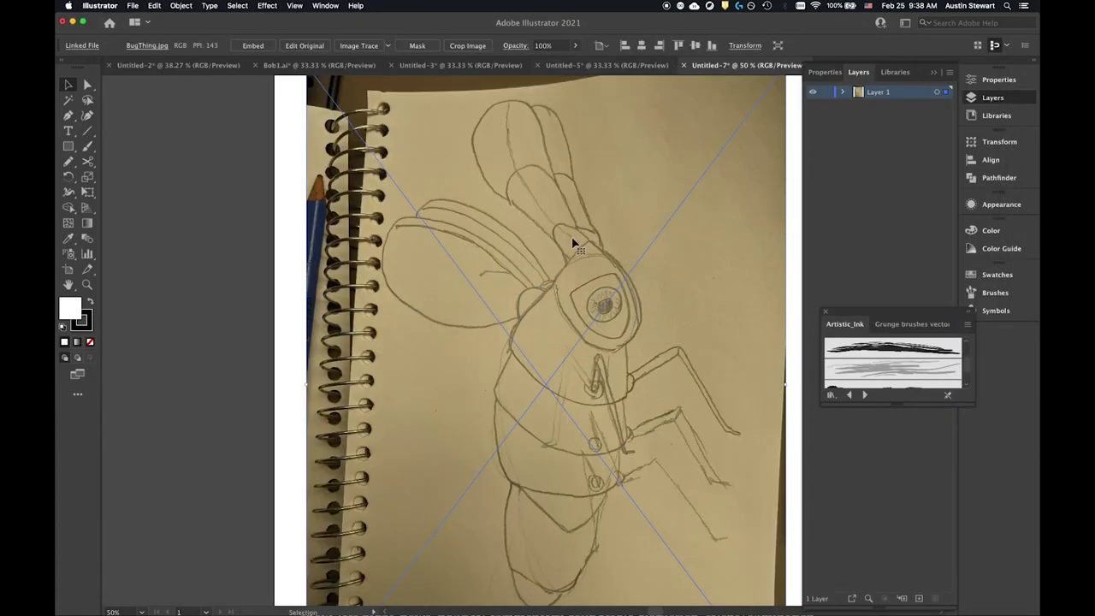
- Lower the BugThing.jpg image's opacity to 49% and collapse the brush library panel
{"action": "left_click", "coordinate": [575, 46]}
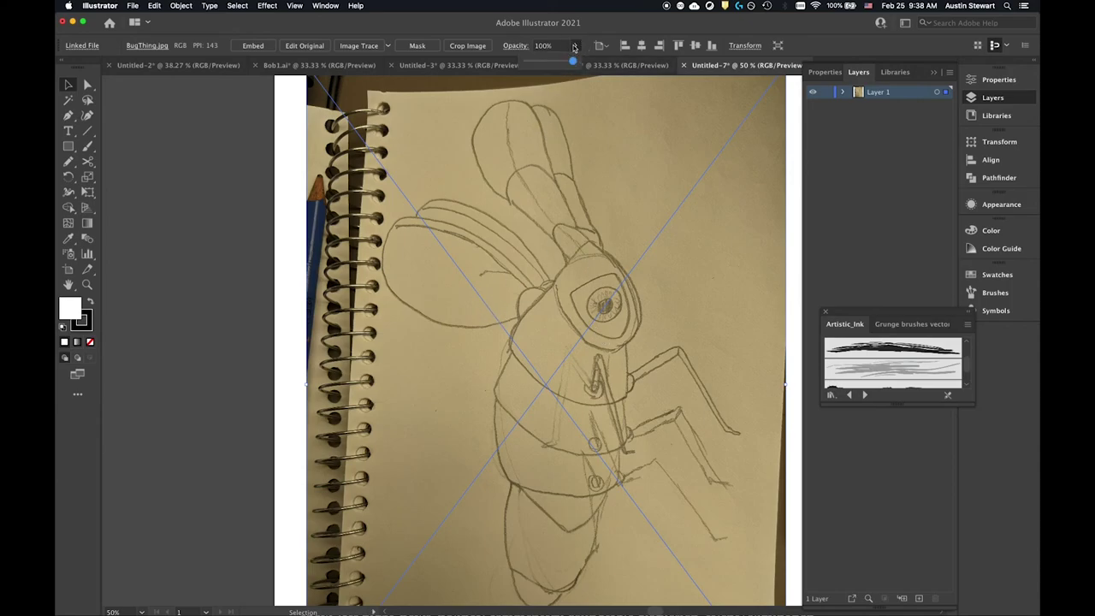
{"action": "left_click", "coordinate": [547, 60]}
{"action": "left_click_drag", "start_coordinate": [547, 60], "coordinate": [549, 60]}
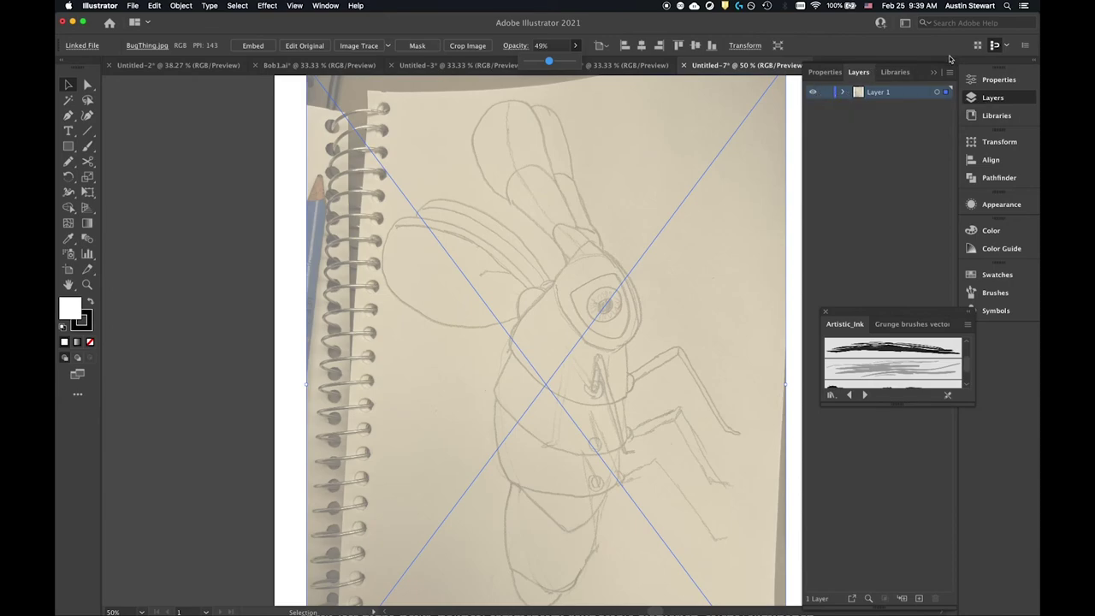
{"action": "left_click", "coordinate": [982, 116]}
- Lock Layer 1 with the sketch and add a new Layer 2 above it
{"action": "left_click", "coordinate": [986, 98]}
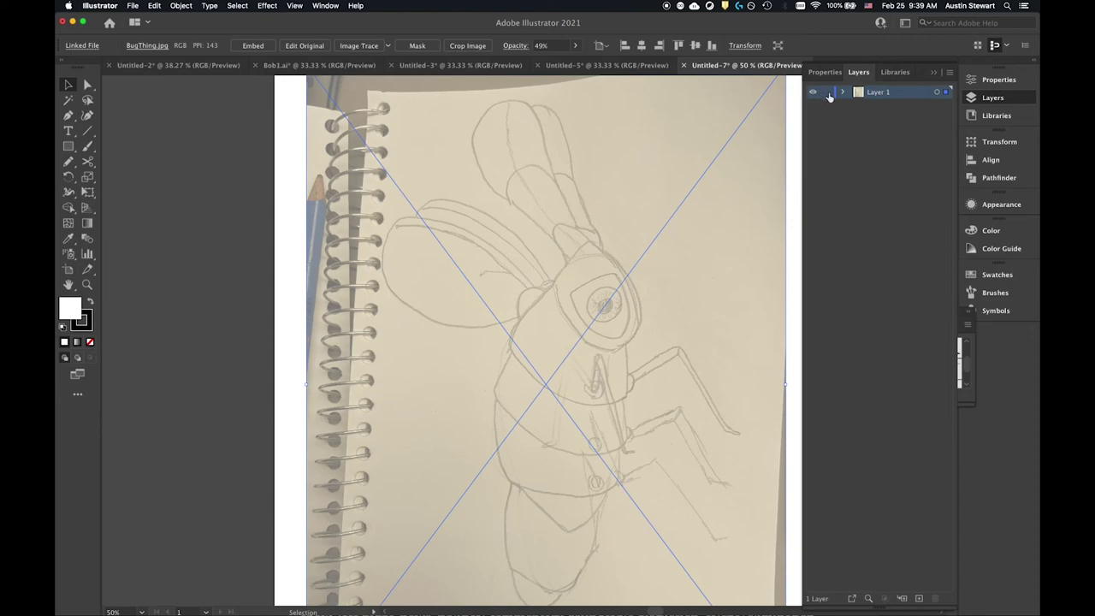
{"action": "left_click", "coordinate": [827, 92]}
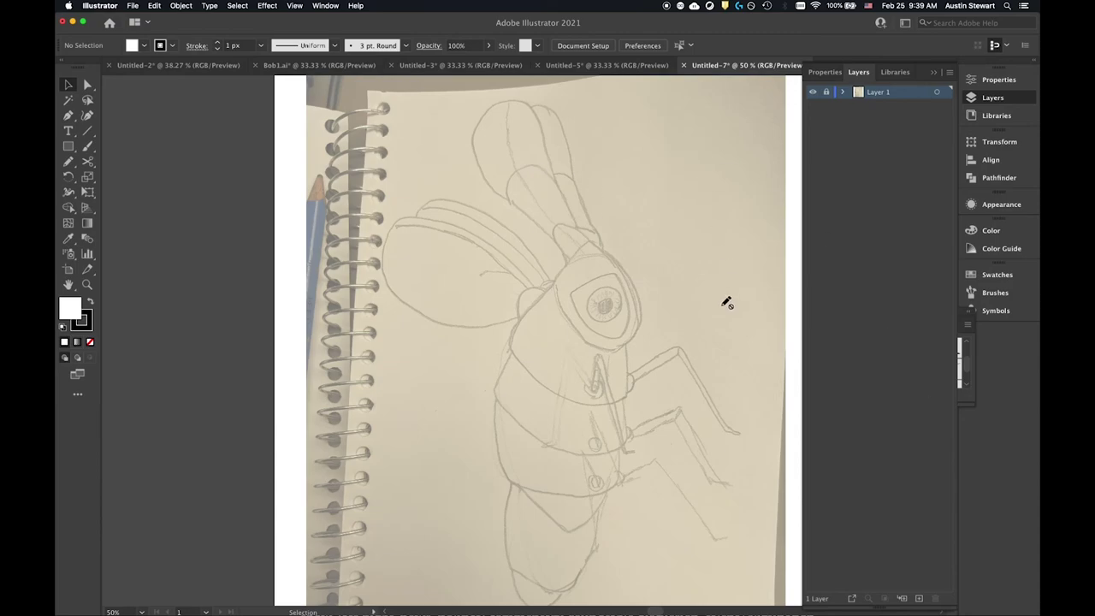
{"action": "left_click", "coordinate": [919, 598]}
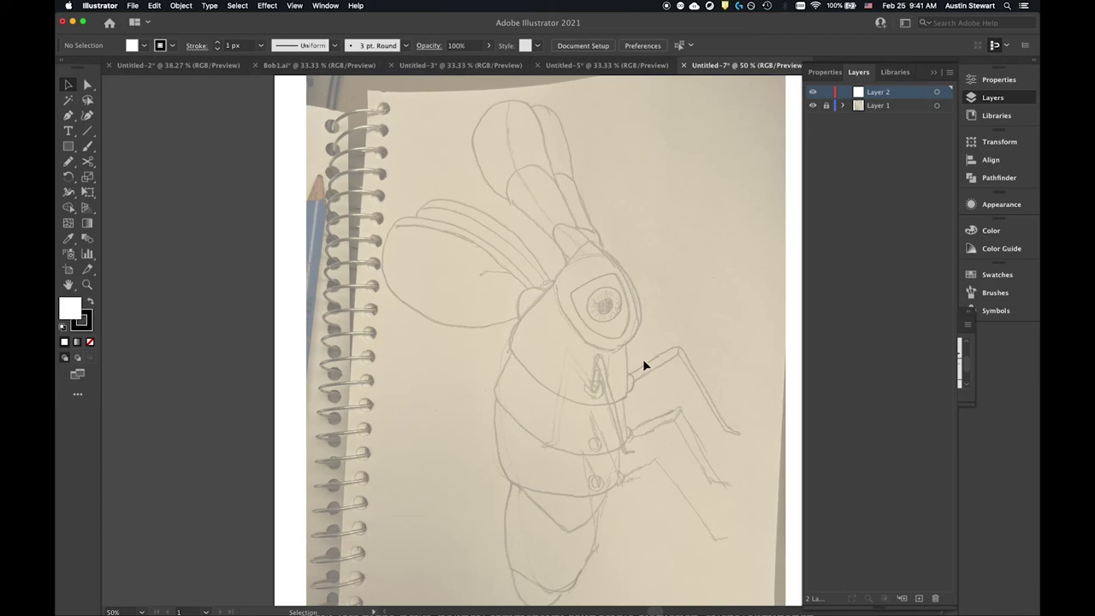
- Start a new Calligraphic brush named Linework-6pt with a 6 pt size
{"action": "left_click", "coordinate": [406, 47]}
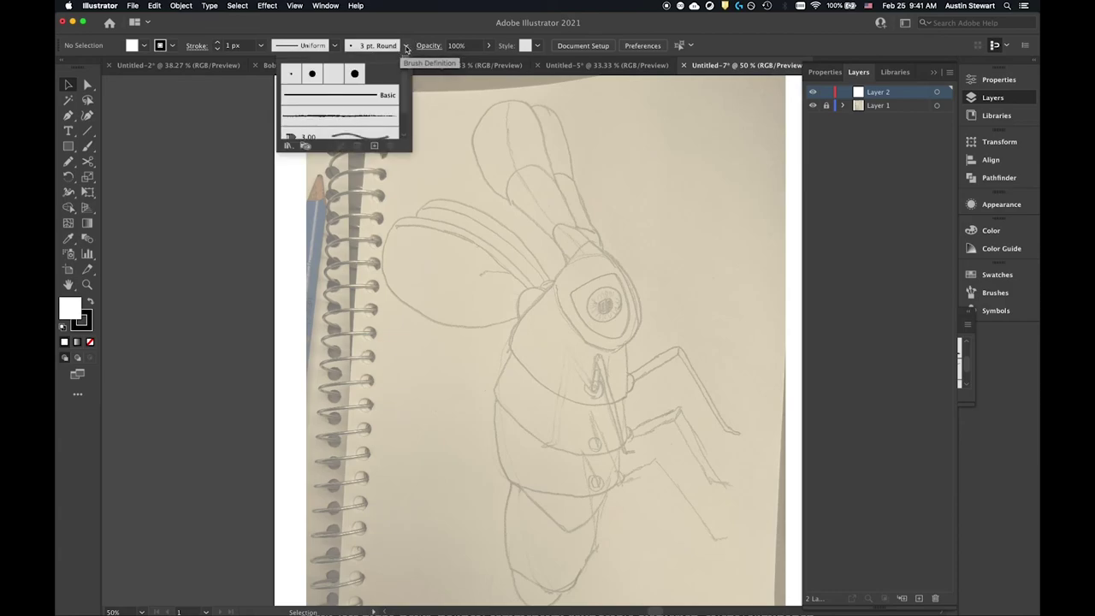
{"action": "left_click", "coordinate": [374, 146]}
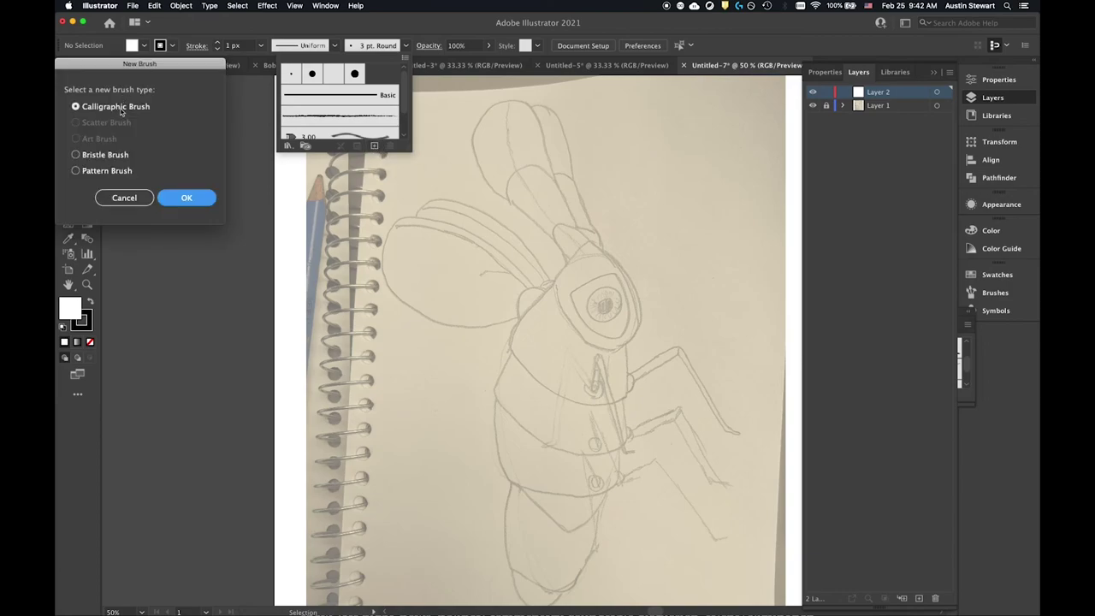
{"action": "left_click", "coordinate": [187, 198]}
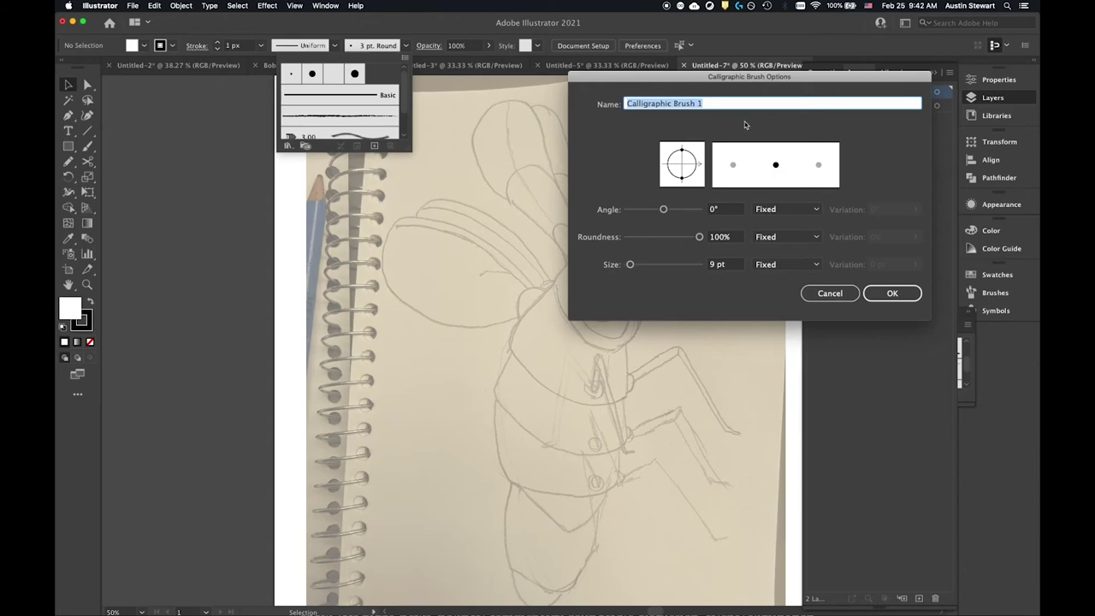
{"action": "type", "text": "Linework-"}
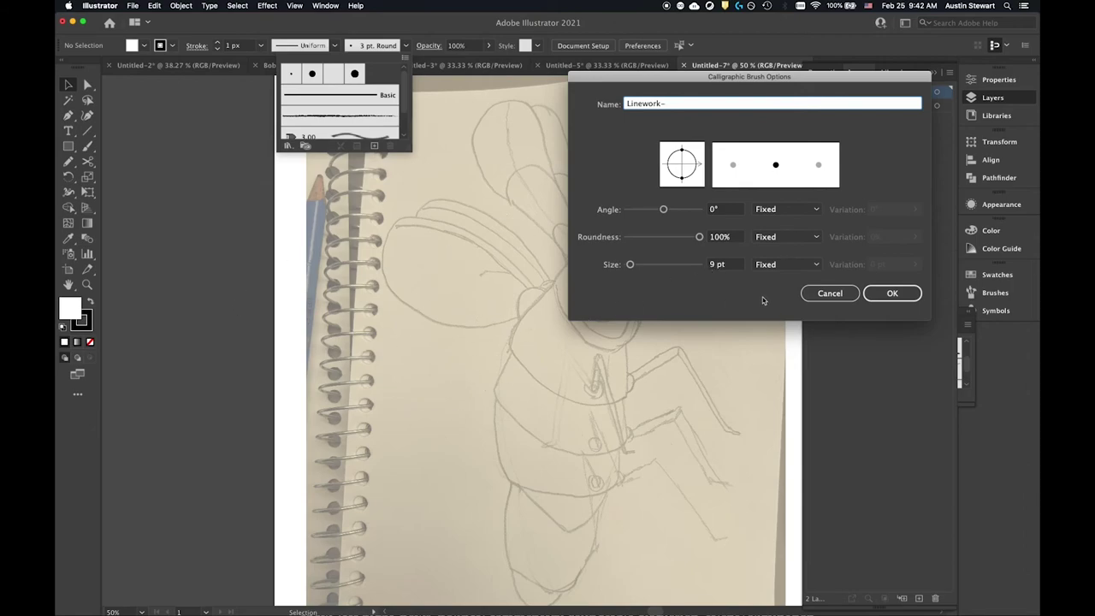
{"action": "double_click", "coordinate": [715, 265]}
{"action": "type", "text": "6"}
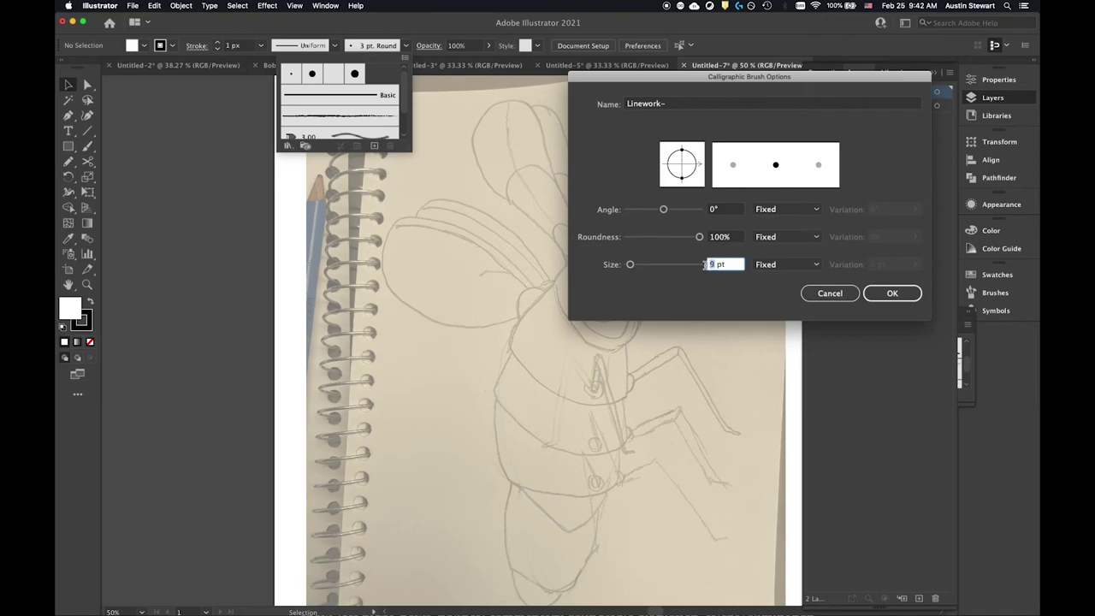
{"action": "left_click", "coordinate": [684, 106]}
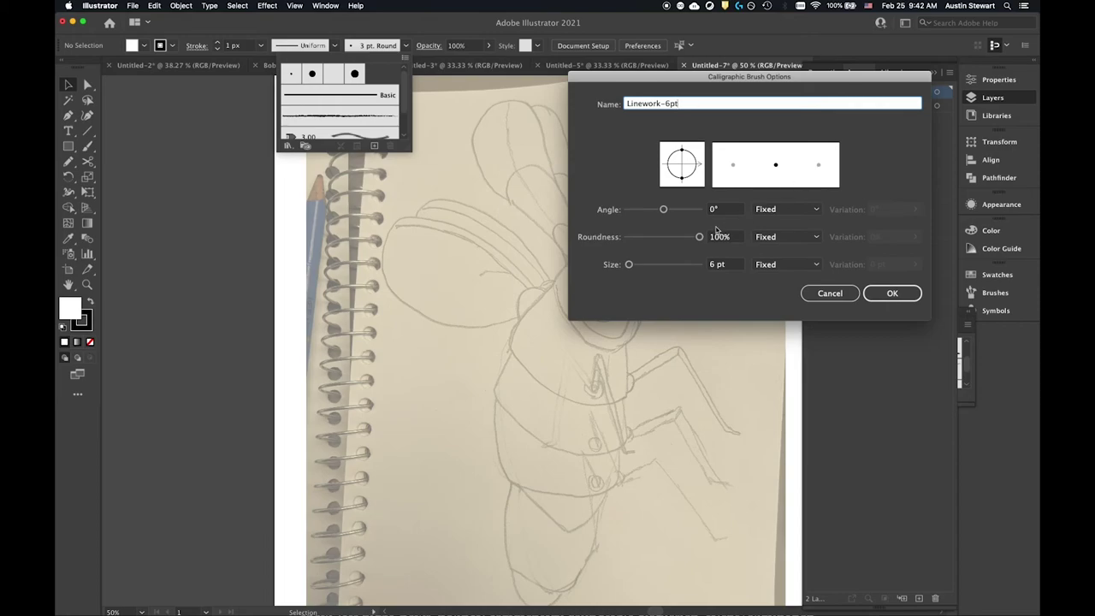
- Make the brush size respond to Pressure with 6 pt variation and confirm the brush
{"action": "left_click", "coordinate": [817, 264]}
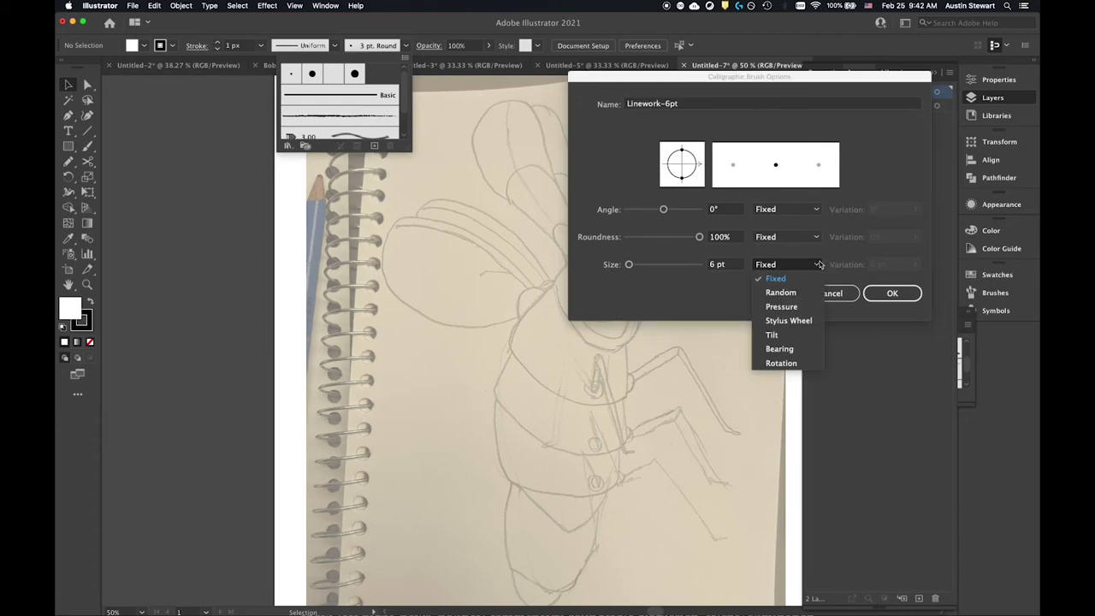
{"action": "left_click", "coordinate": [781, 306]}
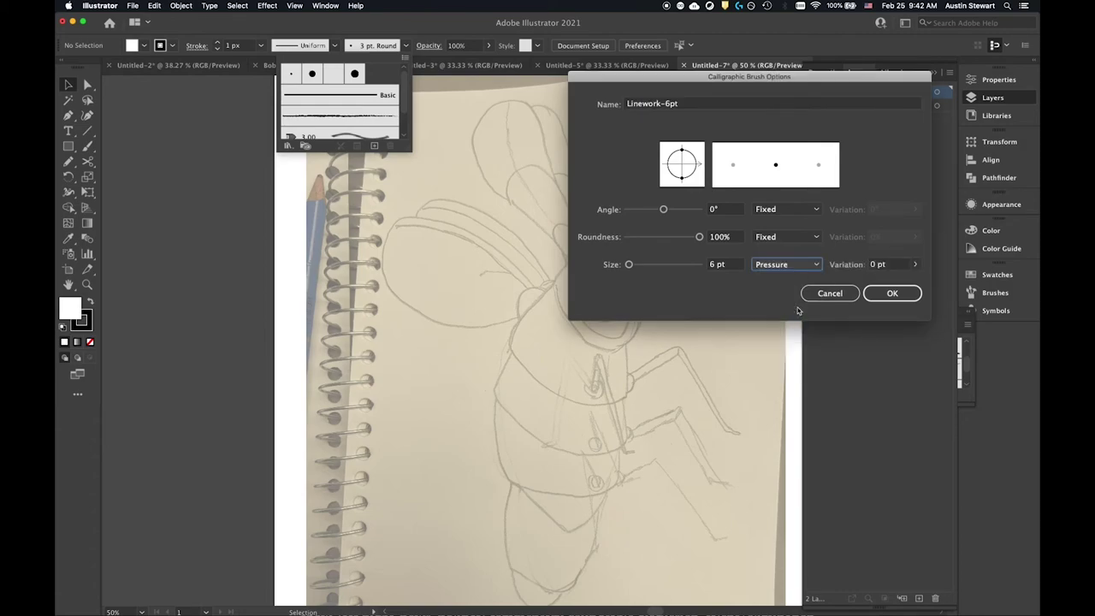
{"action": "left_click", "coordinate": [915, 265]}
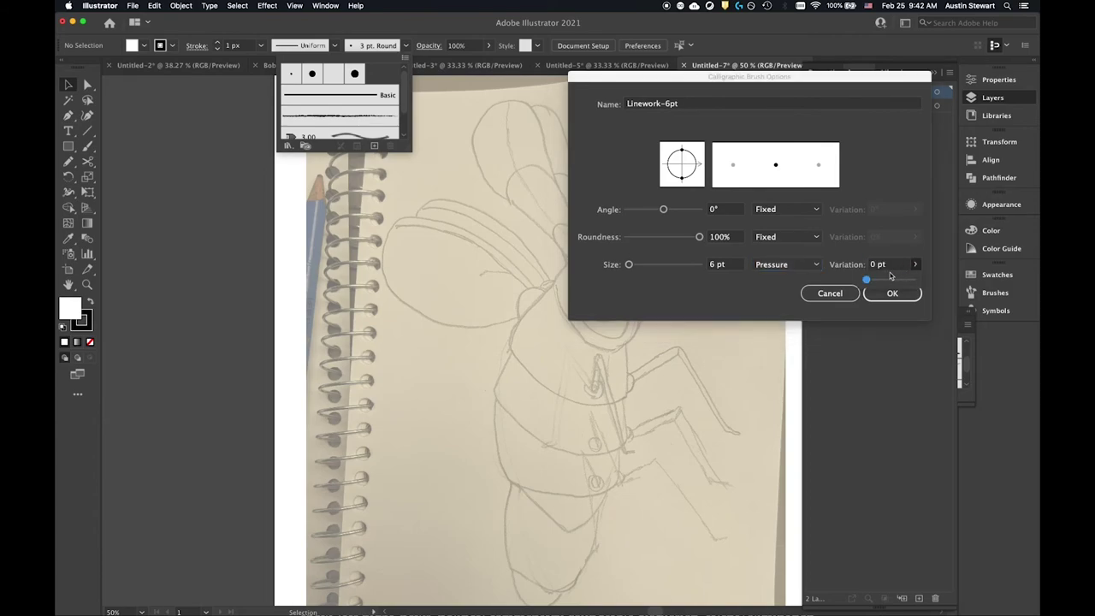
{"action": "left_click", "coordinate": [915, 264]}
{"action": "left_click_drag", "start_coordinate": [898, 280], "coordinate": [922, 277]}
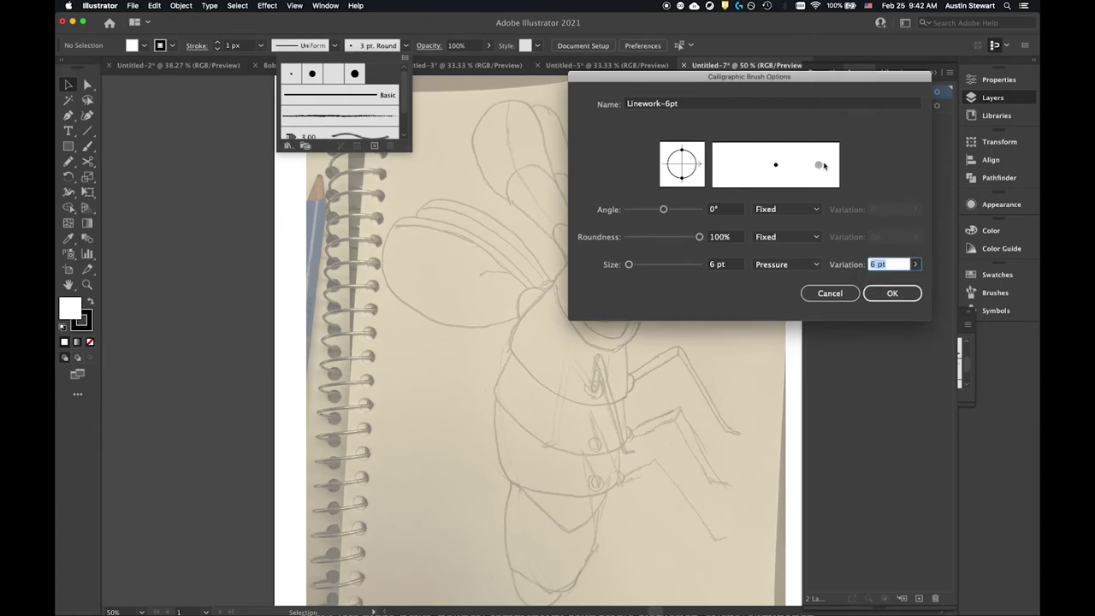
{"action": "left_click", "coordinate": [897, 293]}
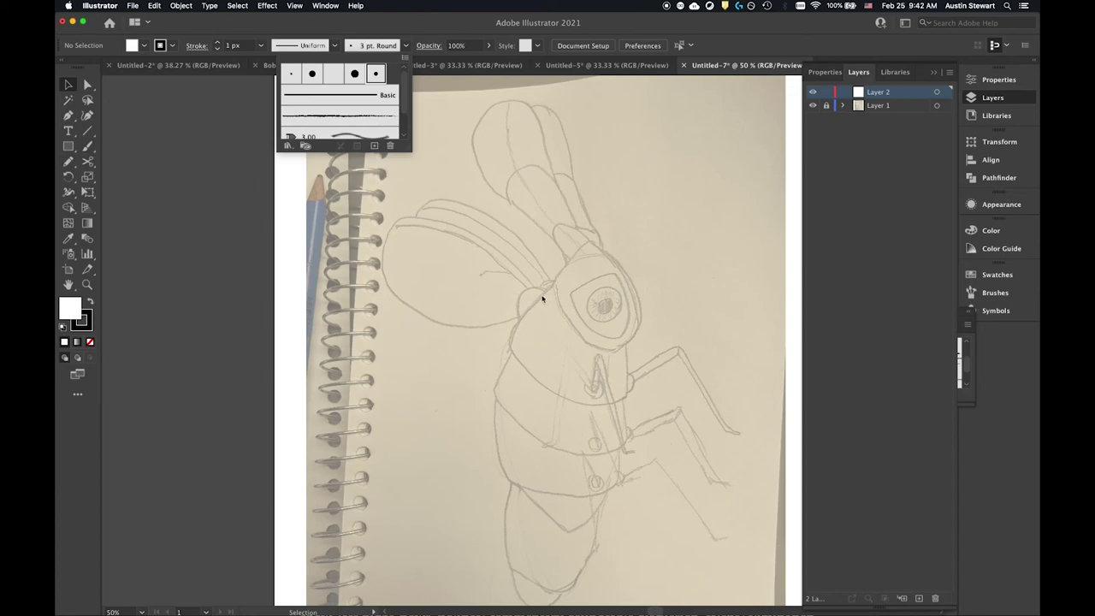
- Make Linework-6pt the current brush and paint a wavy Paintbrush test stroke at upper right
{"action": "left_click", "coordinate": [673, 163]}
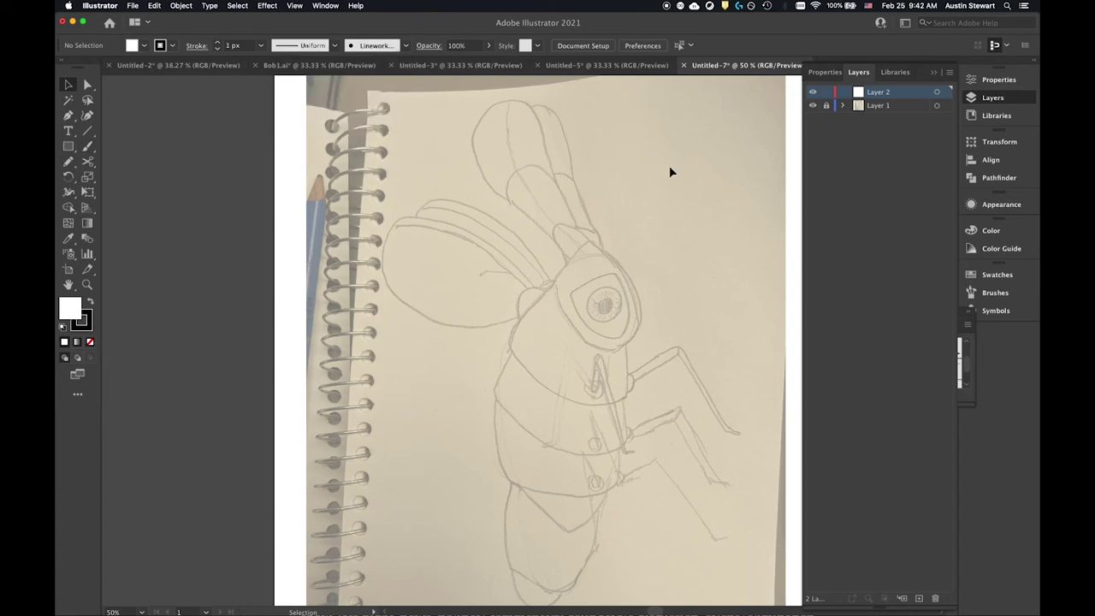
{"action": "key", "text": "b"}
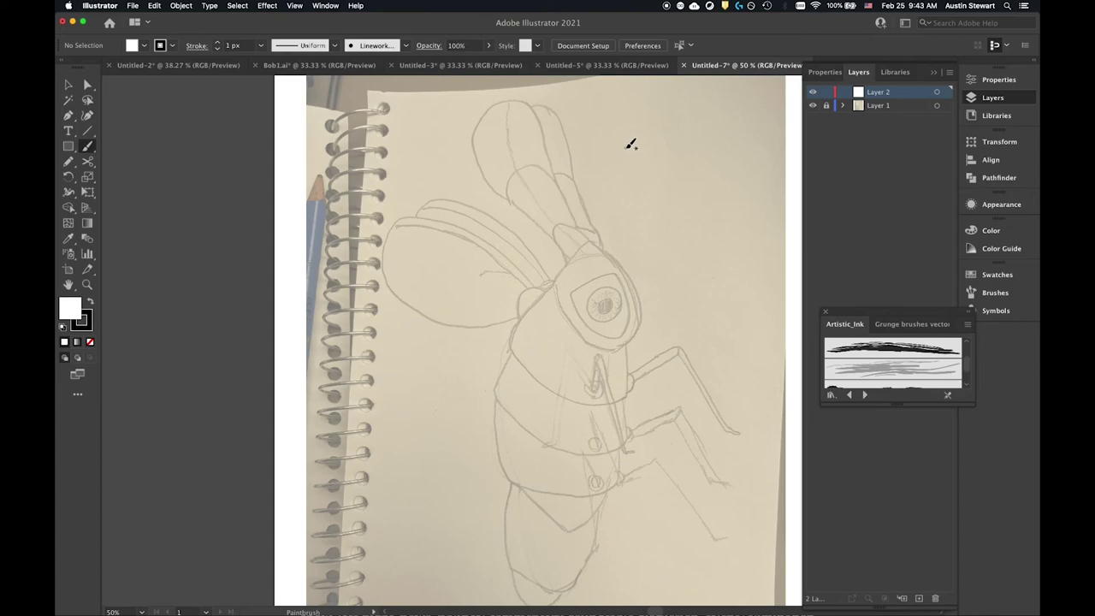
{"action": "mouse_move", "coordinate": [627, 147]}
{"action": "left_mouse_down"}
{"action": "mouse_move", "coordinate": [663, 143]}
{"action": "mouse_move", "coordinate": [684, 220]}
{"action": "mouse_move", "coordinate": [741, 215]}
{"action": "mouse_move", "coordinate": [771, 254]}
{"action": "mouse_move", "coordinate": [733, 261]}
{"action": "left_mouse_up"}
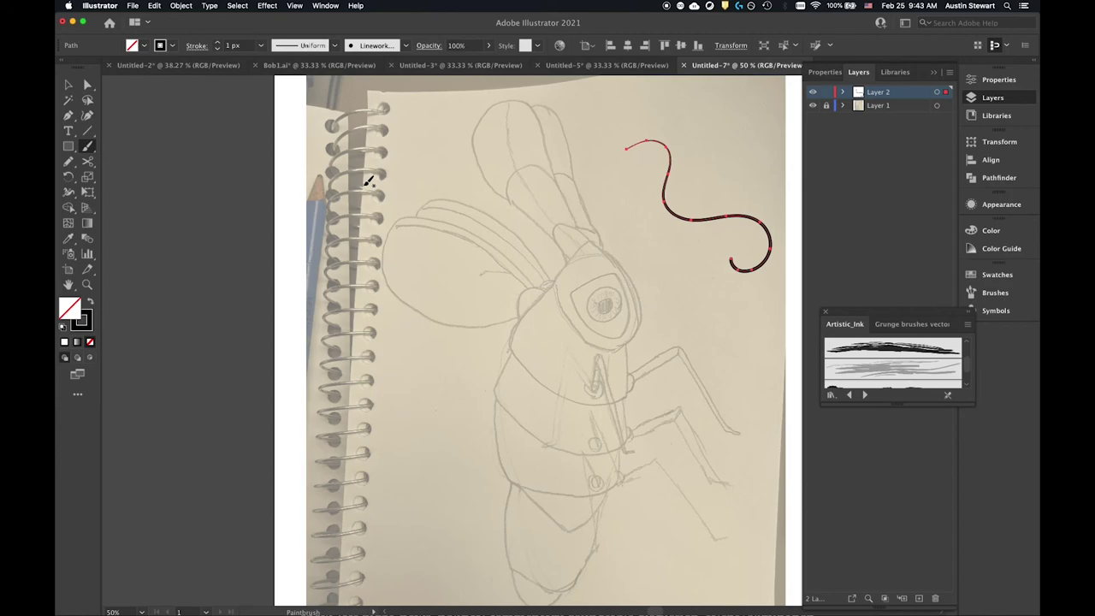
{"action": "double_click", "coordinate": [89, 149]}
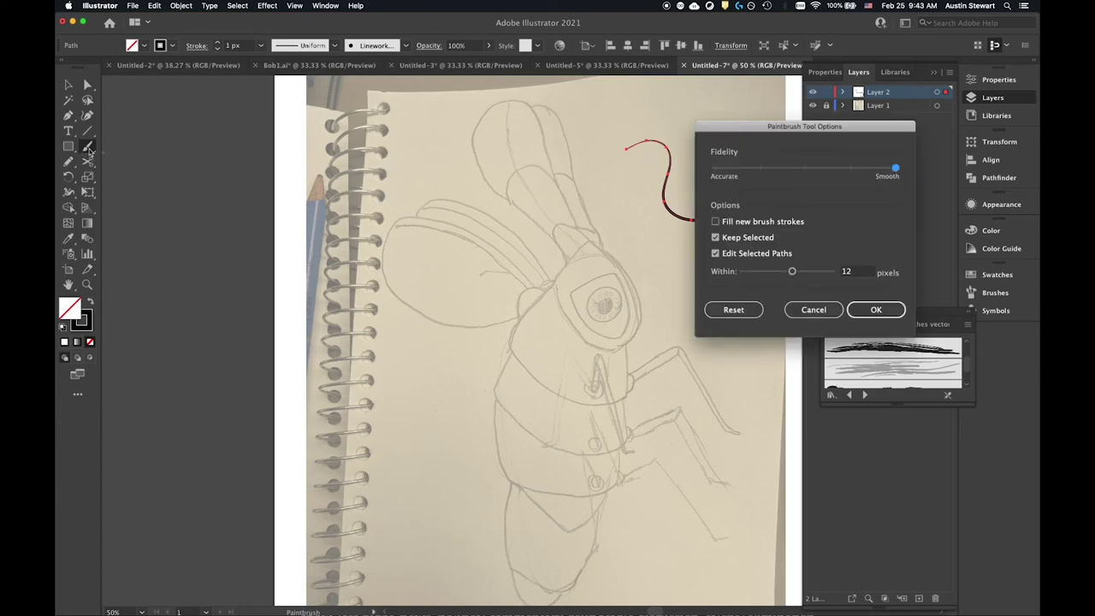
{"action": "left_click_drag", "start_coordinate": [804, 128], "coordinate": [715, 111]}
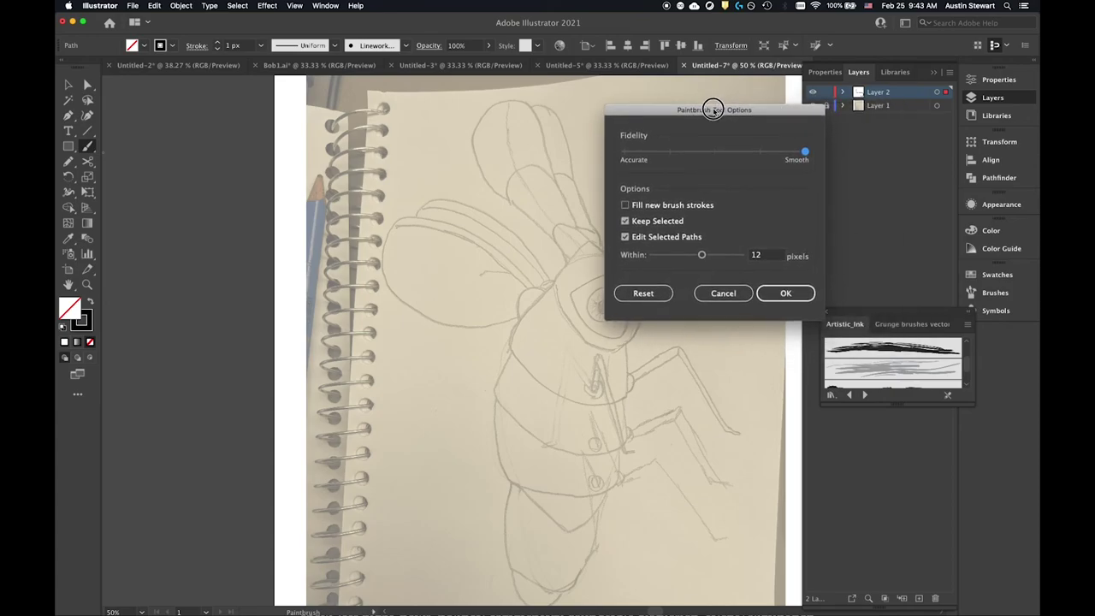
{"action": "left_click", "coordinate": [727, 293]}
{"action": "left_click_drag", "start_coordinate": [627, 147], "coordinate": [732, 262]}
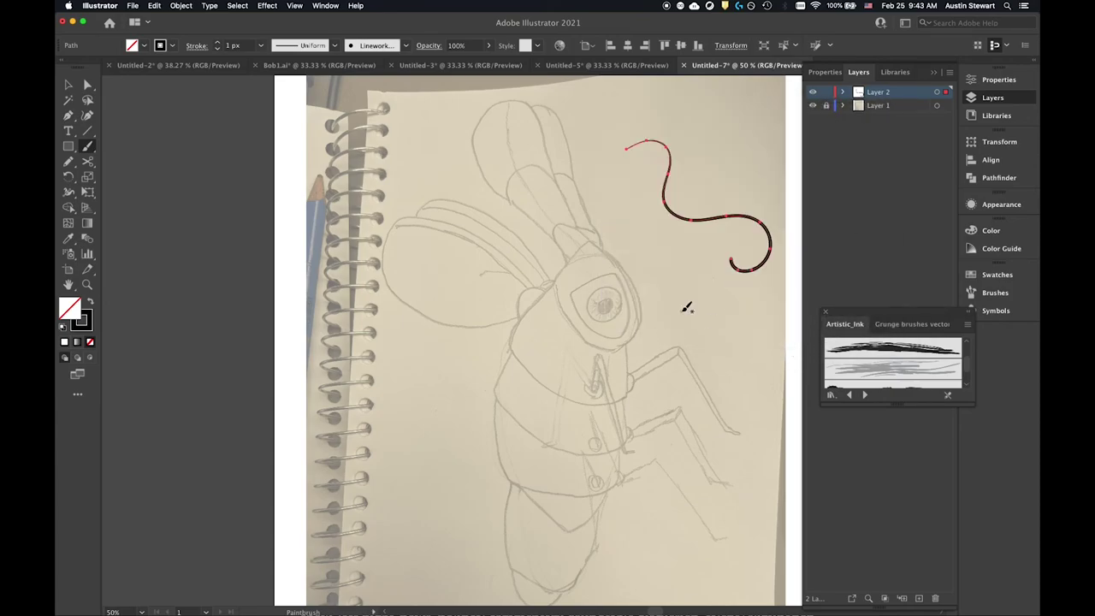
{"action": "key", "text": "Return"}
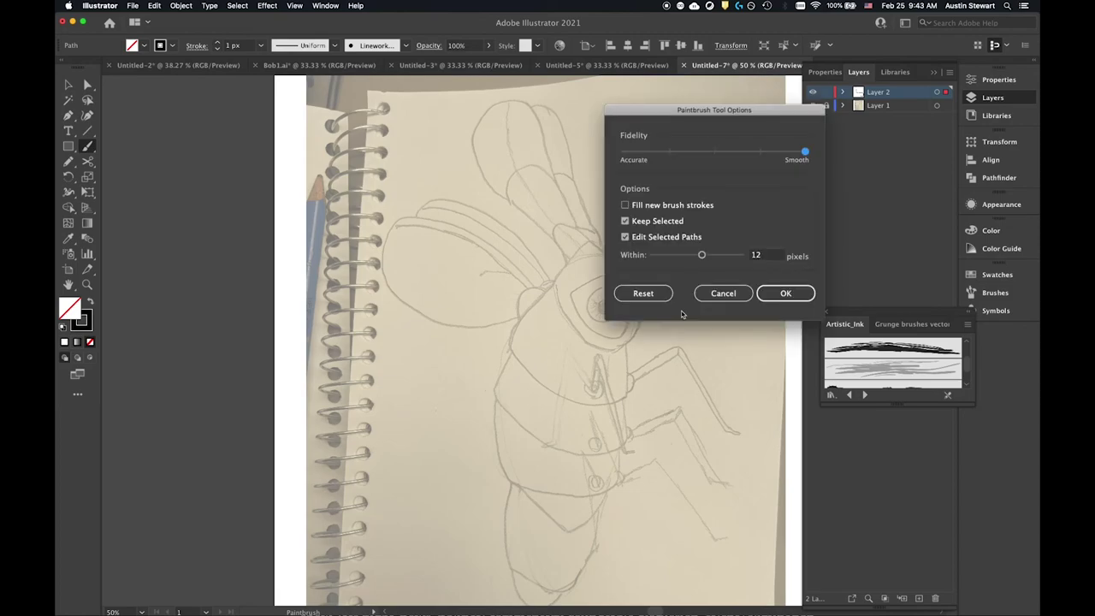
{"action": "left_click_drag", "start_coordinate": [700, 118], "coordinate": [538, 101]}
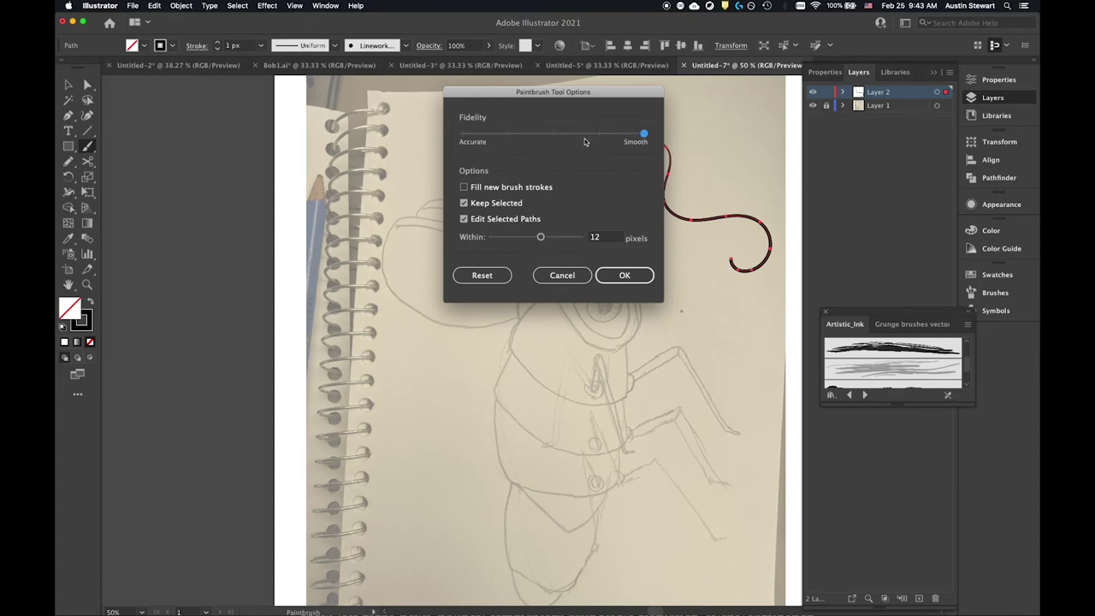
{"action": "left_click", "coordinate": [554, 134]}
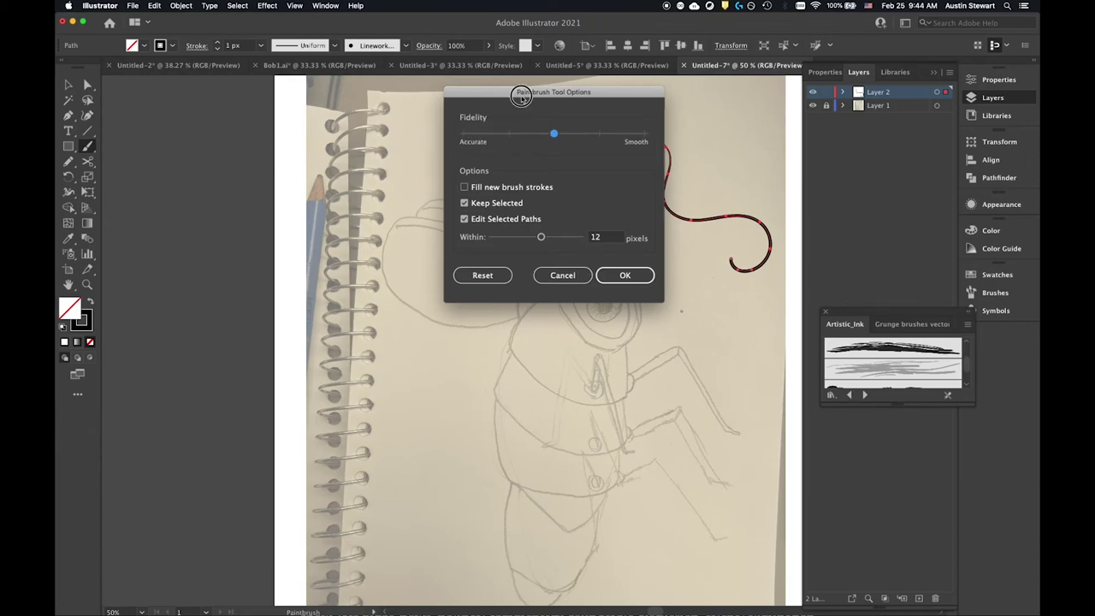
{"action": "left_click_drag", "start_coordinate": [529, 92], "coordinate": [535, 112]}
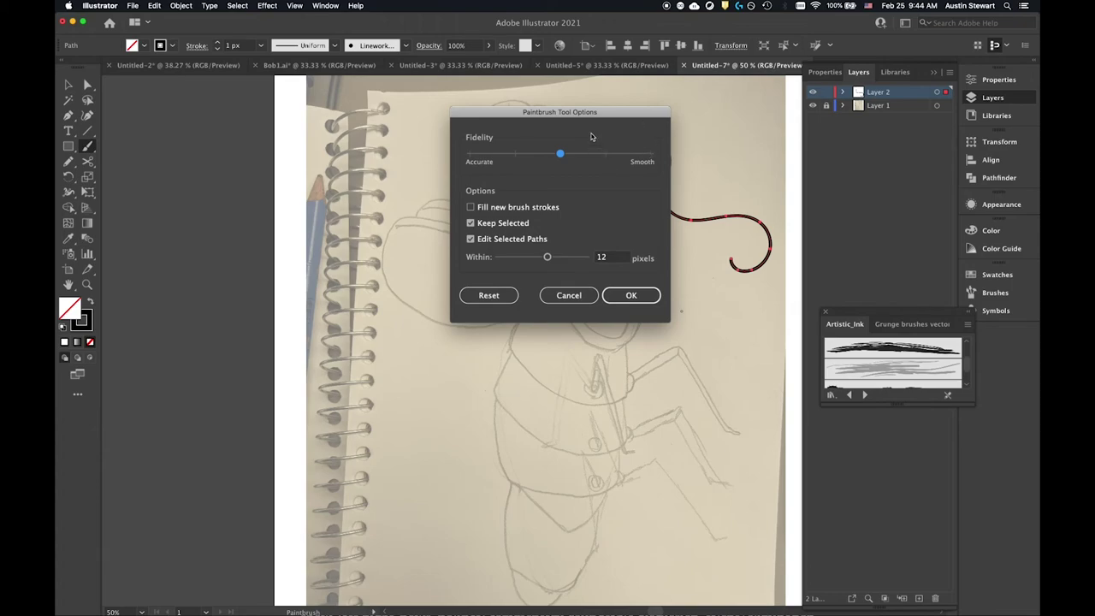
{"action": "left_click_drag", "start_coordinate": [578, 112], "coordinate": [590, 104]}
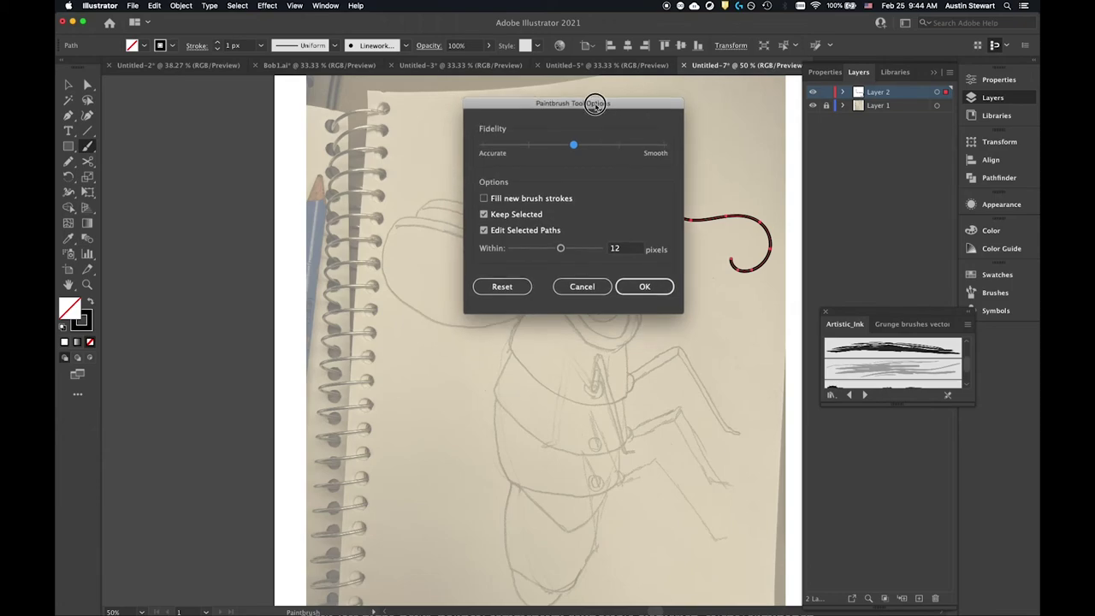
{"action": "left_click", "coordinate": [483, 145]}
{"action": "left_click_drag", "start_coordinate": [516, 105], "coordinate": [595, 99]}
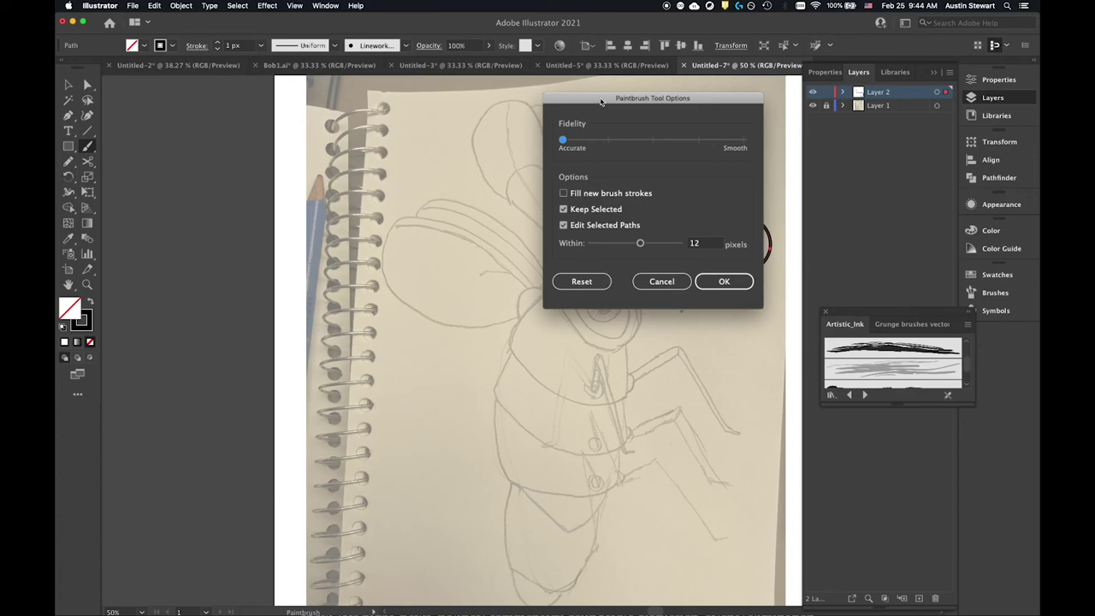
{"action": "left_click", "coordinate": [723, 280]}
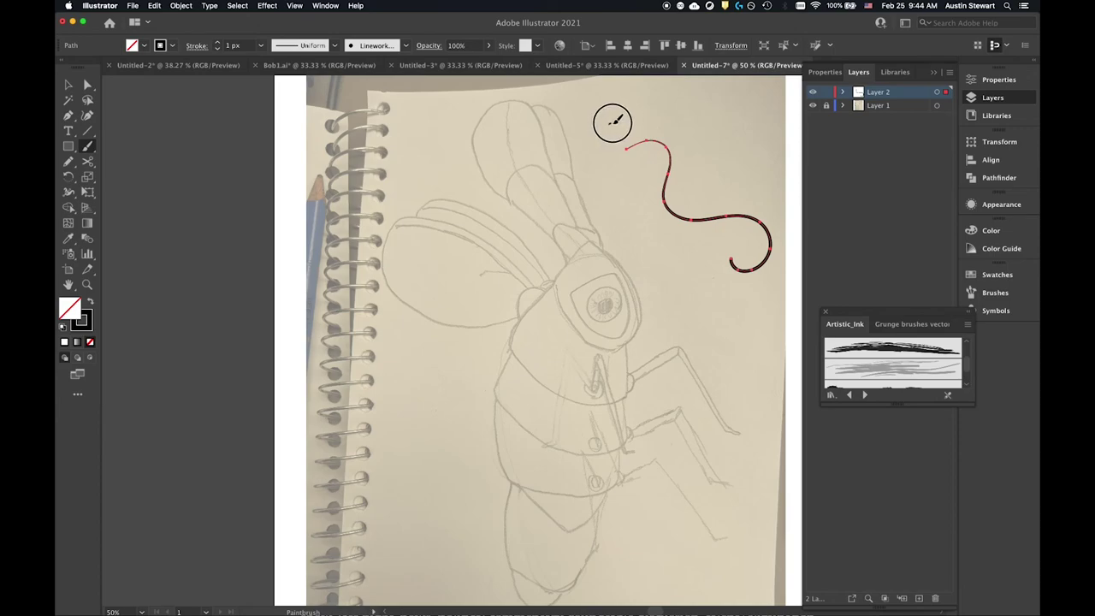
- Paint four curving test strokes in the upper-right of the page
{"action": "mouse_move", "coordinate": [610, 123]}
{"action": "left_mouse_down"}
{"action": "mouse_move", "coordinate": [689, 113]}
{"action": "mouse_move", "coordinate": [684, 132]}
{"action": "mouse_move", "coordinate": [705, 138]}
{"action": "mouse_move", "coordinate": [705, 155]}
{"action": "mouse_move", "coordinate": [740, 148]}
{"action": "mouse_move", "coordinate": [691, 212]}
{"action": "left_mouse_up"}
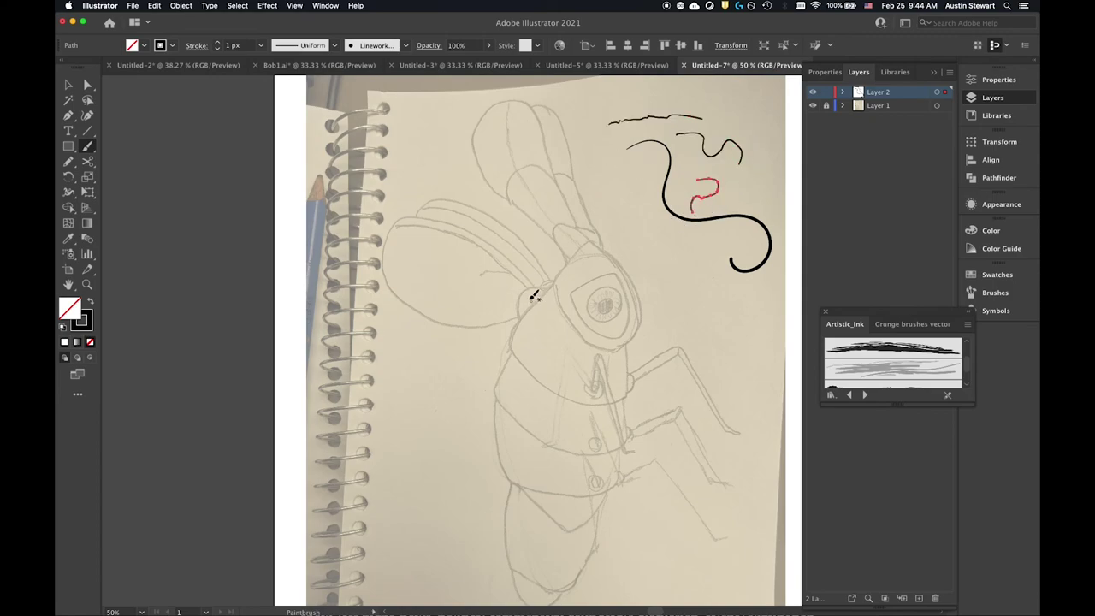
{"action": "mouse_move", "coordinate": [613, 183]}
{"action": "left_mouse_down"}
{"action": "mouse_move", "coordinate": [678, 248]}
{"action": "mouse_move", "coordinate": [708, 334]}
{"action": "left_mouse_up"}
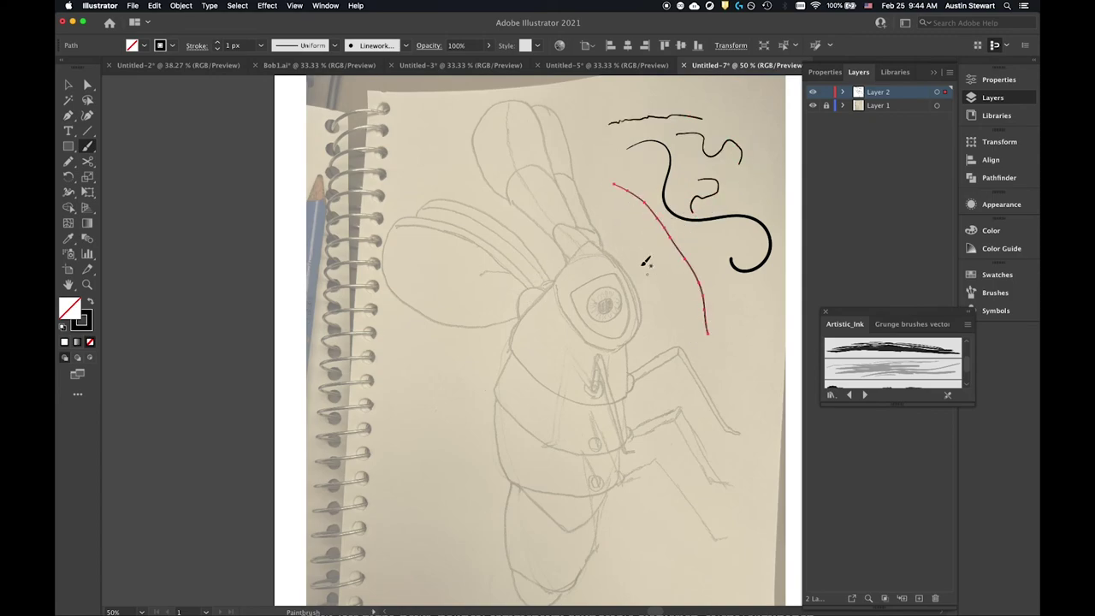
{"action": "left_click_drag", "start_coordinate": [620, 202], "coordinate": [742, 359]}
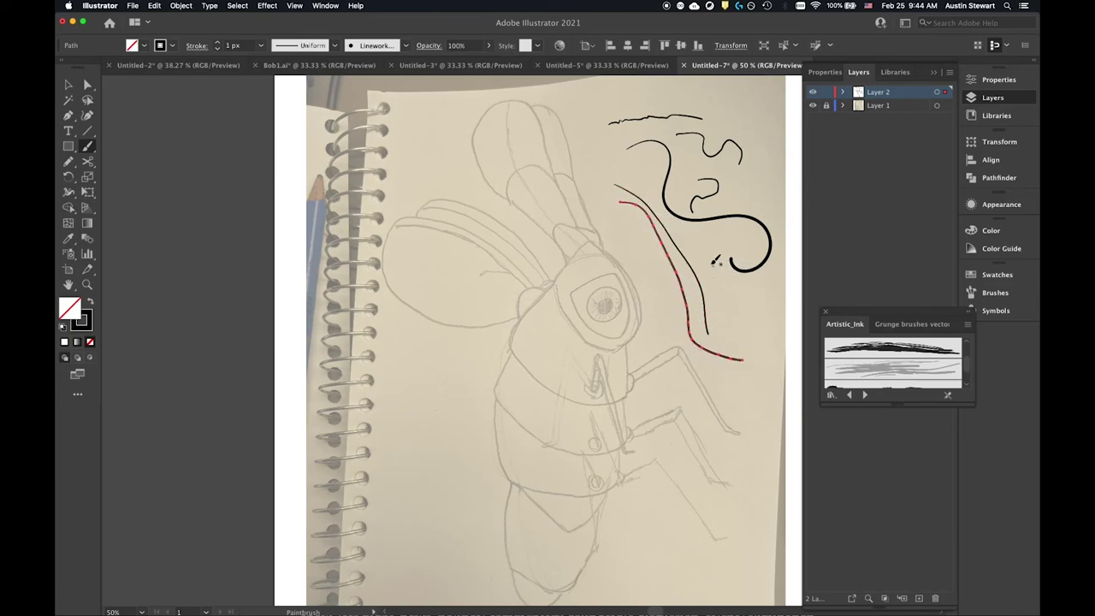
{"action": "left_click_drag", "start_coordinate": [696, 256], "coordinate": [778, 331]}
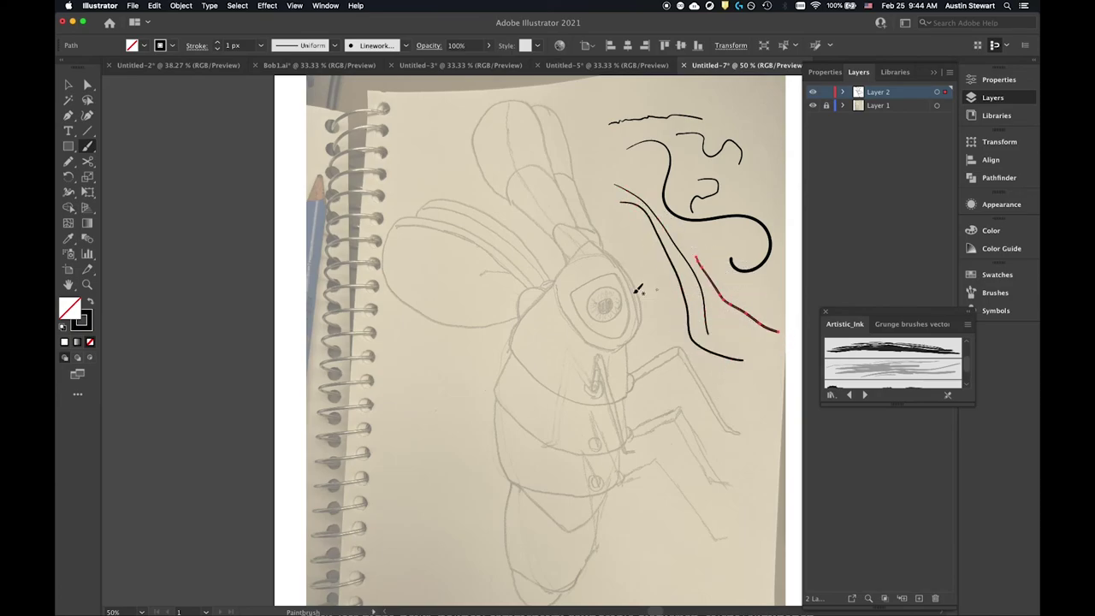
- Set the Paintbrush tool's fidelity back to Smooth
{"action": "double_click", "coordinate": [88, 146]}
{"action": "left_click", "coordinate": [741, 140]}
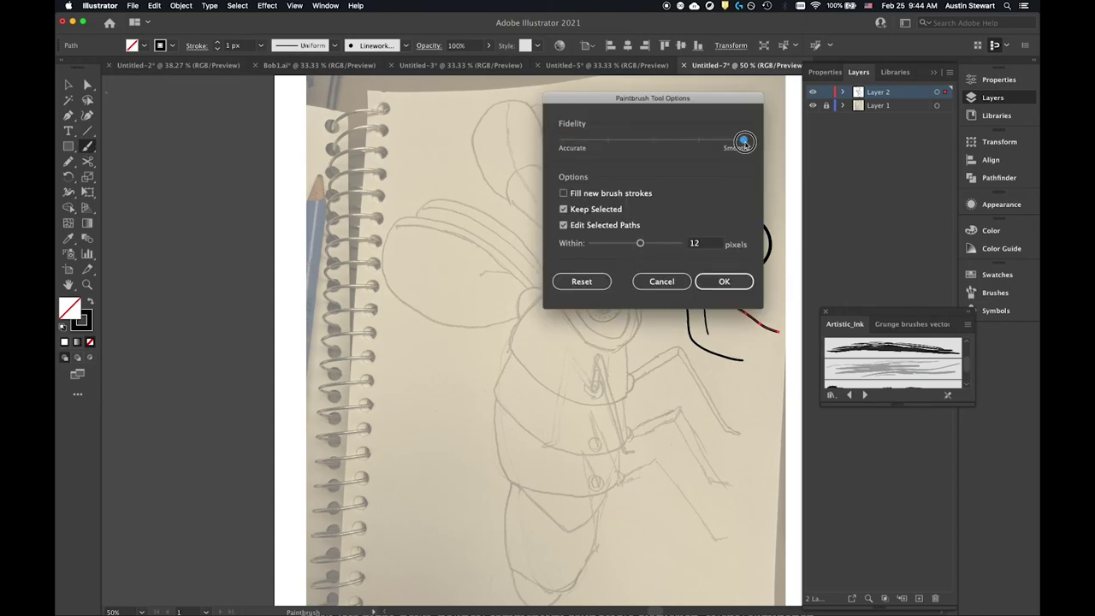
{"action": "left_click", "coordinate": [729, 282]}
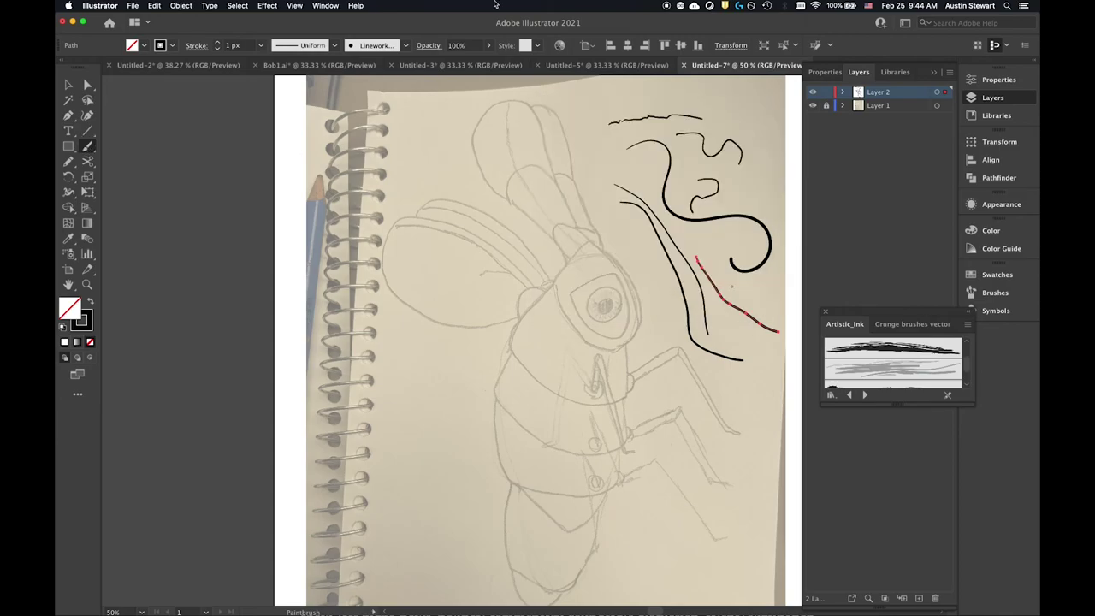
- Paint four more diagonal test strokes at the upper right with Smooth fidelity
{"action": "left_click_drag", "start_coordinate": [693, 232], "coordinate": [801, 326]}
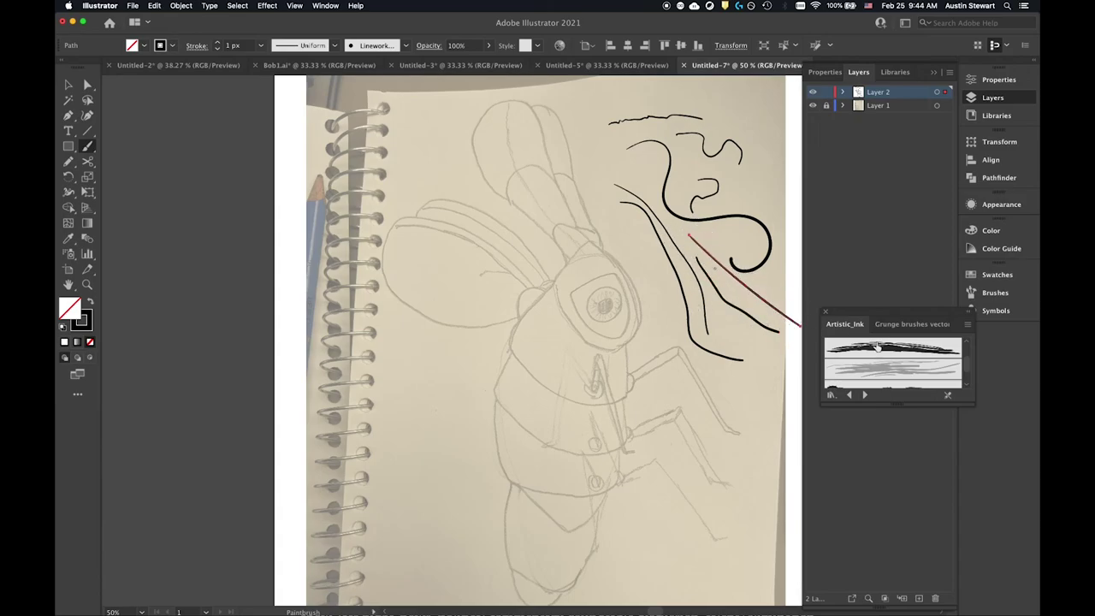
{"action": "left_click_drag", "start_coordinate": [628, 214], "coordinate": [703, 346]}
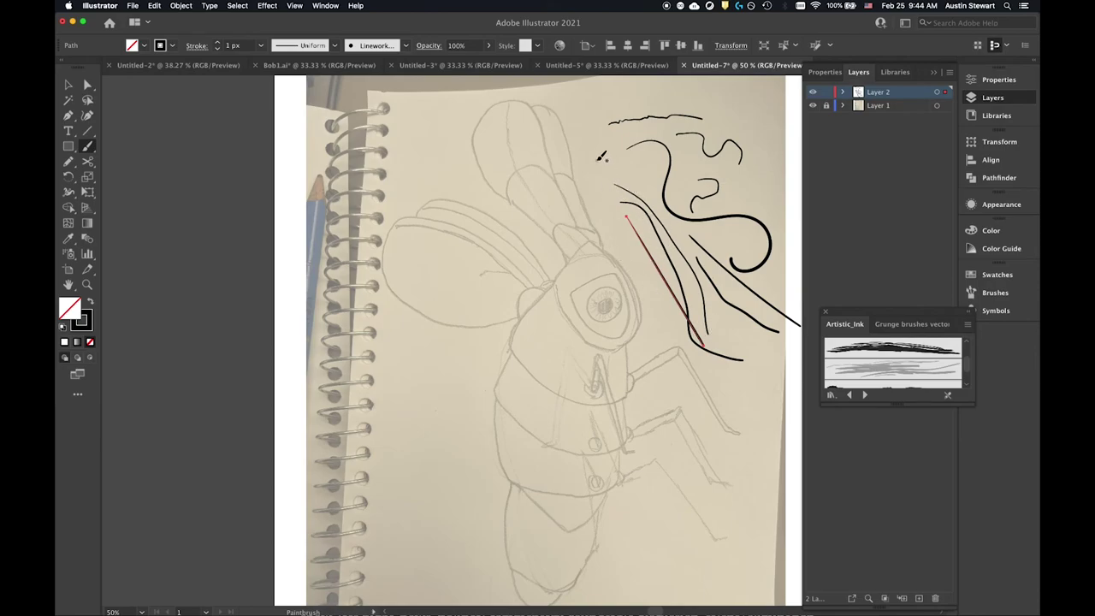
{"action": "left_click_drag", "start_coordinate": [597, 157], "coordinate": [732, 287]}
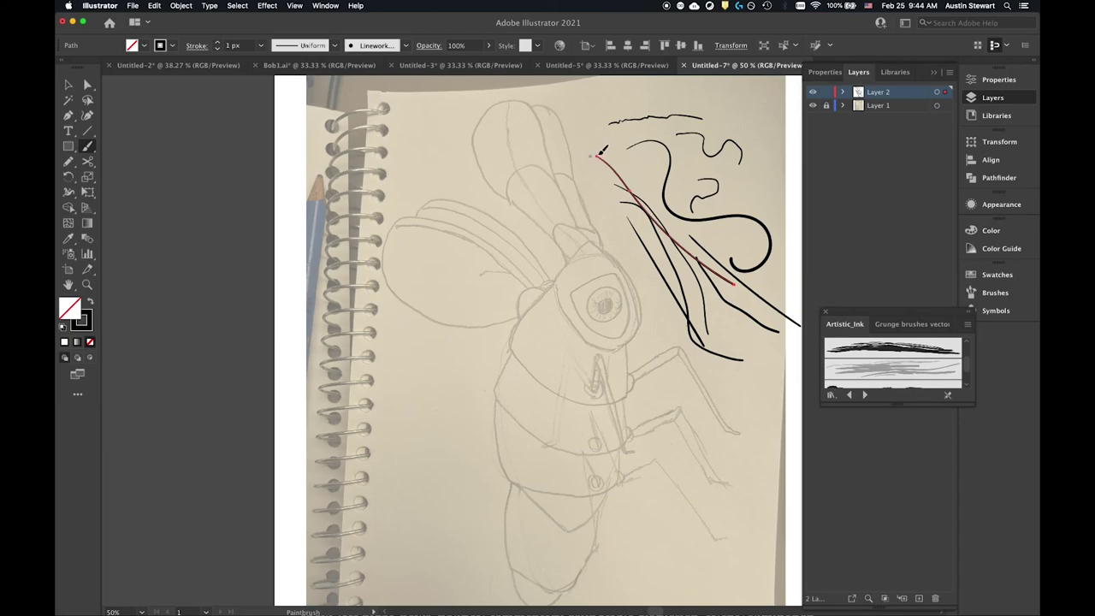
{"action": "mouse_move", "coordinate": [741, 117]}
{"action": "left_mouse_down"}
{"action": "mouse_move", "coordinate": [633, 104]}
{"action": "mouse_move", "coordinate": [587, 128]}
{"action": "mouse_move", "coordinate": [593, 158]}
{"action": "mouse_move", "coordinate": [644, 157]}
{"action": "left_mouse_up"}
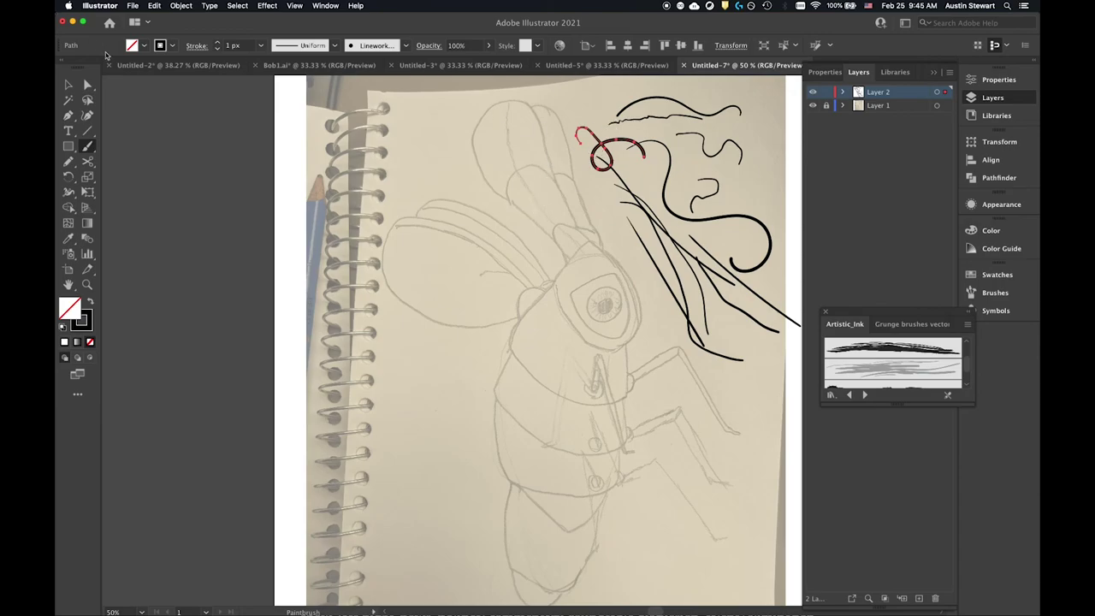
{"action": "left_click", "coordinate": [69, 85]}
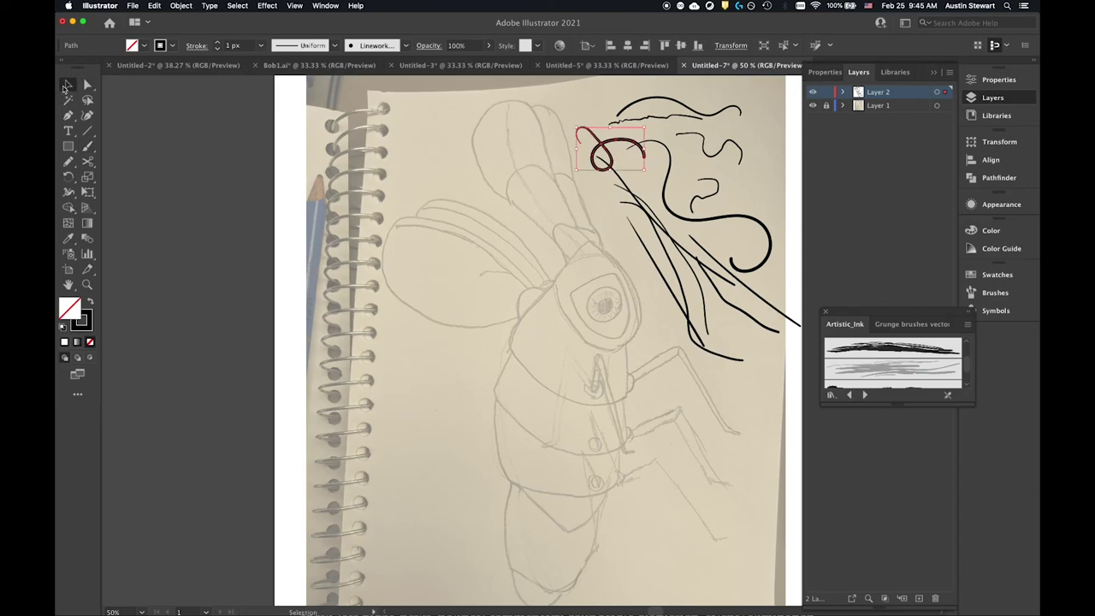
- Marquee-select the upper-right test strokes and delete them, returning to the Paintbrush
{"action": "left_click", "coordinate": [582, 91]}
{"action": "mouse_move", "coordinate": [559, 95]}
{"action": "left_mouse_down"}
{"action": "mouse_move", "coordinate": [716, 323]}
{"action": "mouse_move", "coordinate": [794, 403]}
{"action": "mouse_move", "coordinate": [758, 408]}
{"action": "left_mouse_up"}
{"action": "key", "text": "Delete"}
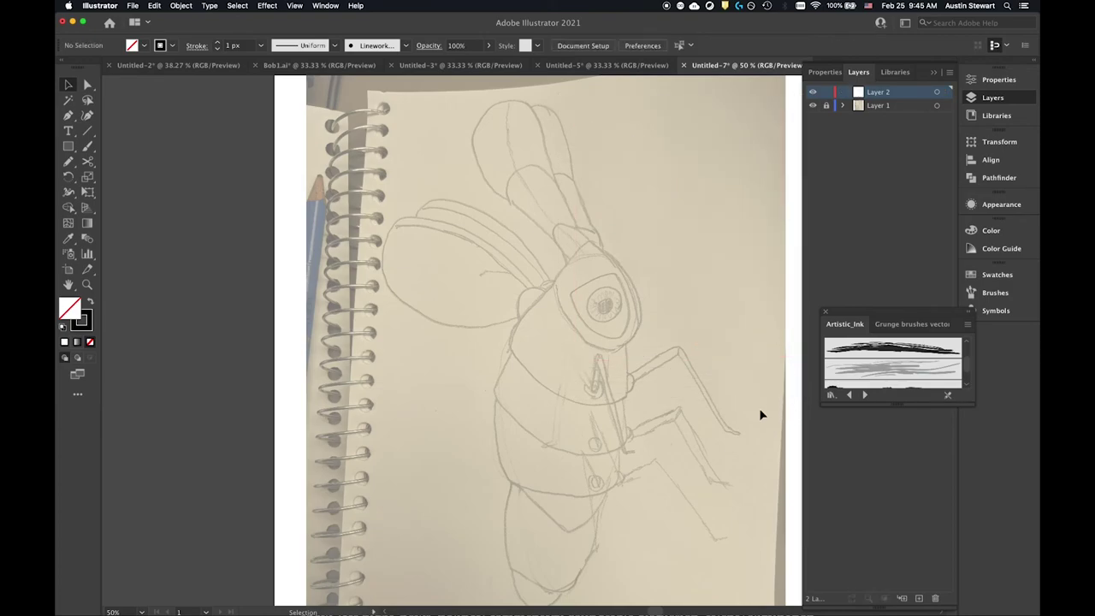
{"action": "left_click", "coordinate": [87, 147]}
{"action": "mouse_move", "coordinate": [589, 239]}
{"action": "left_mouse_down"}
{"action": "mouse_move", "coordinate": [570, 223]}
{"action": "mouse_move", "coordinate": [552, 225]}
{"action": "mouse_move", "coordinate": [563, 261]}
{"action": "left_mouse_up"}
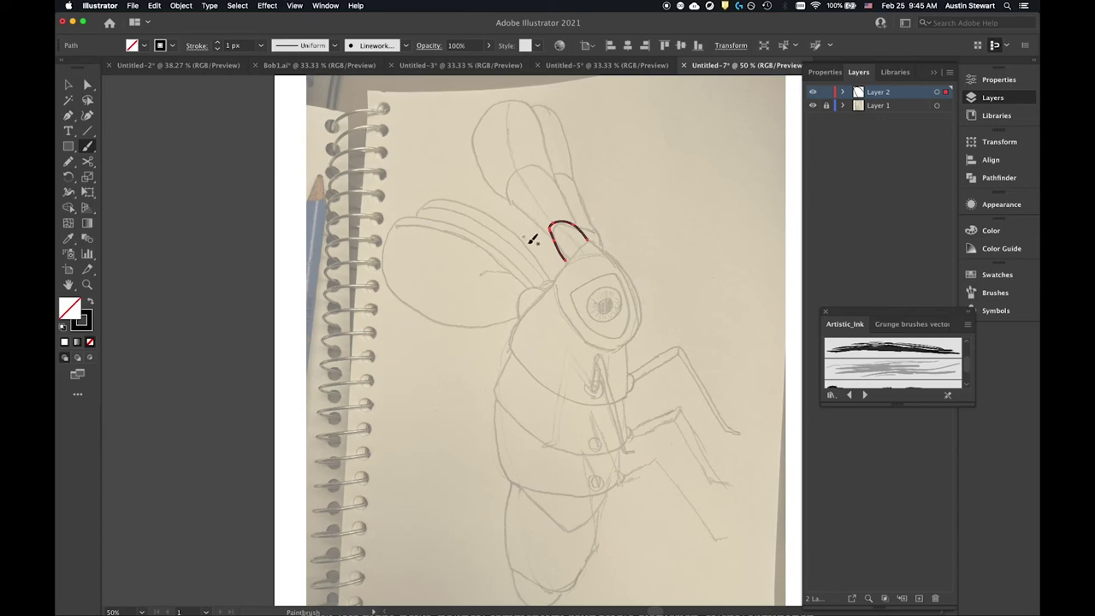
{"action": "left_click", "coordinate": [328, 49]}
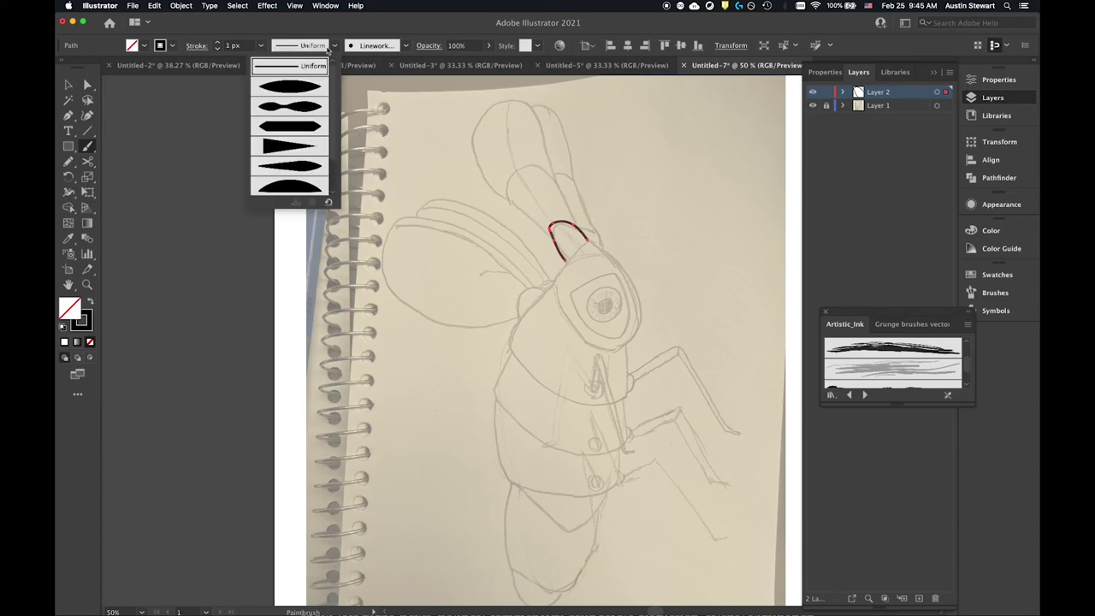
{"action": "left_click", "coordinate": [306, 87]}
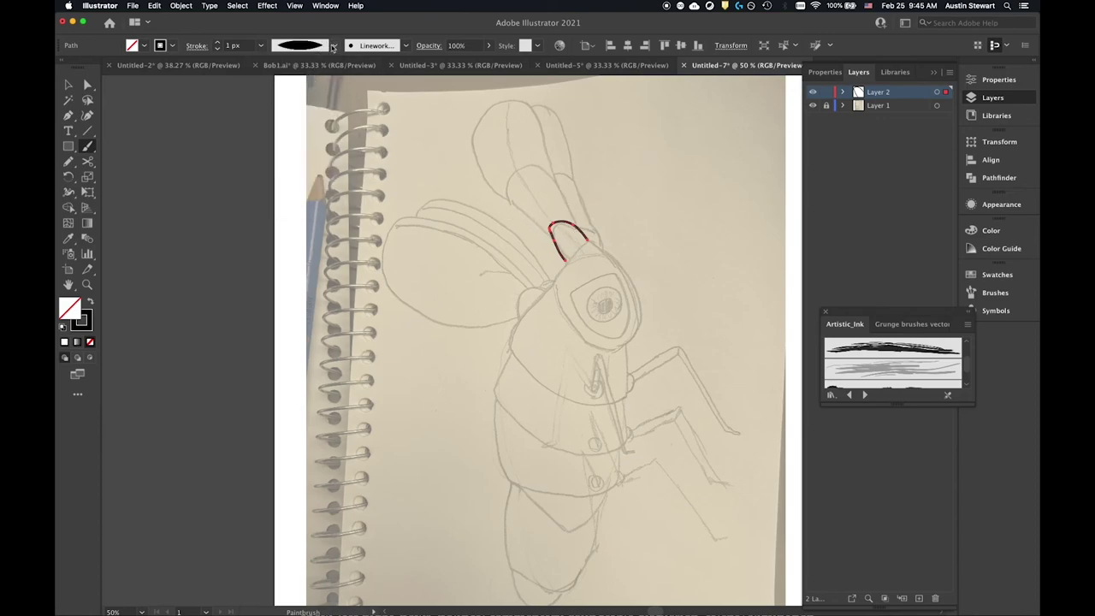
{"action": "left_click", "coordinate": [332, 49]}
{"action": "left_click", "coordinate": [308, 87]}
{"action": "left_click", "coordinate": [332, 48]}
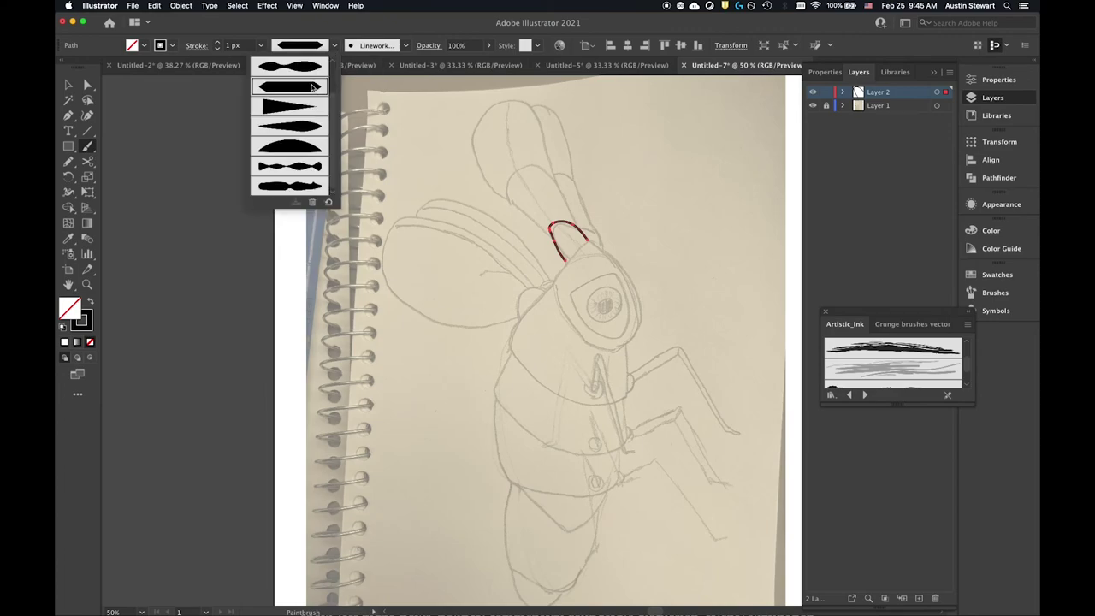
{"action": "left_click", "coordinate": [304, 106]}
{"action": "left_click", "coordinate": [332, 48]}
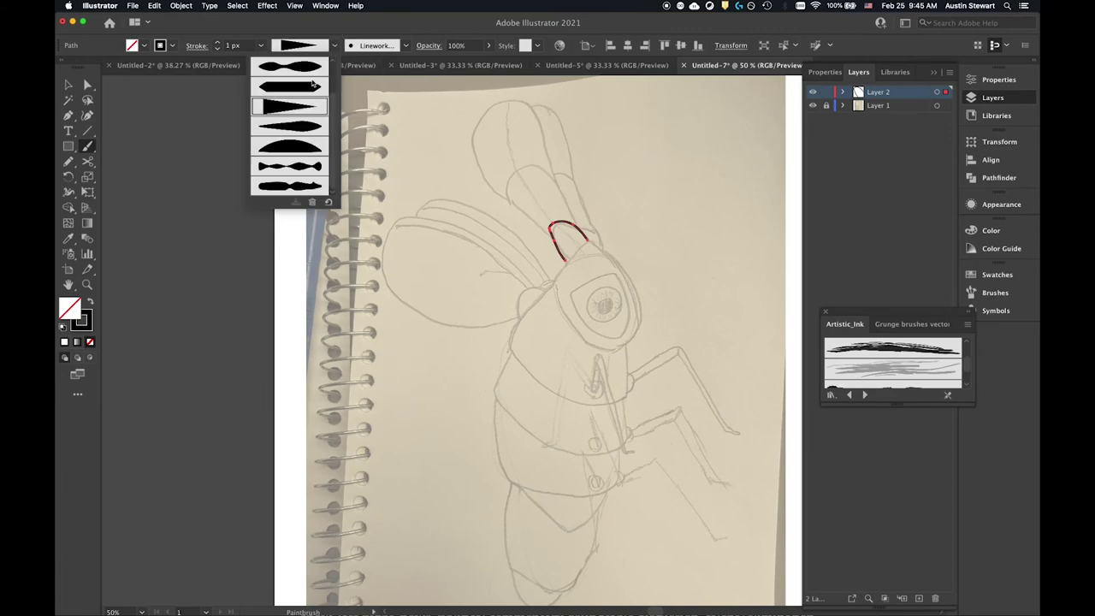
{"action": "scroll", "coordinate": [301, 145], "scroll_direction": "up", "scroll_amount": 2}
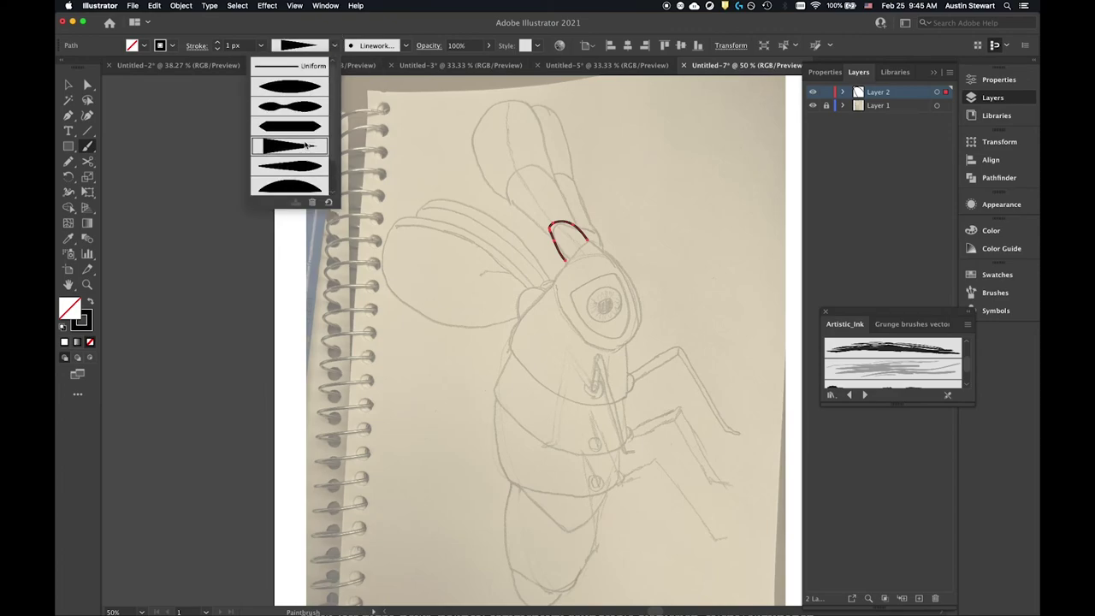
{"action": "left_click", "coordinate": [298, 89]}
{"action": "left_click", "coordinate": [260, 45]}
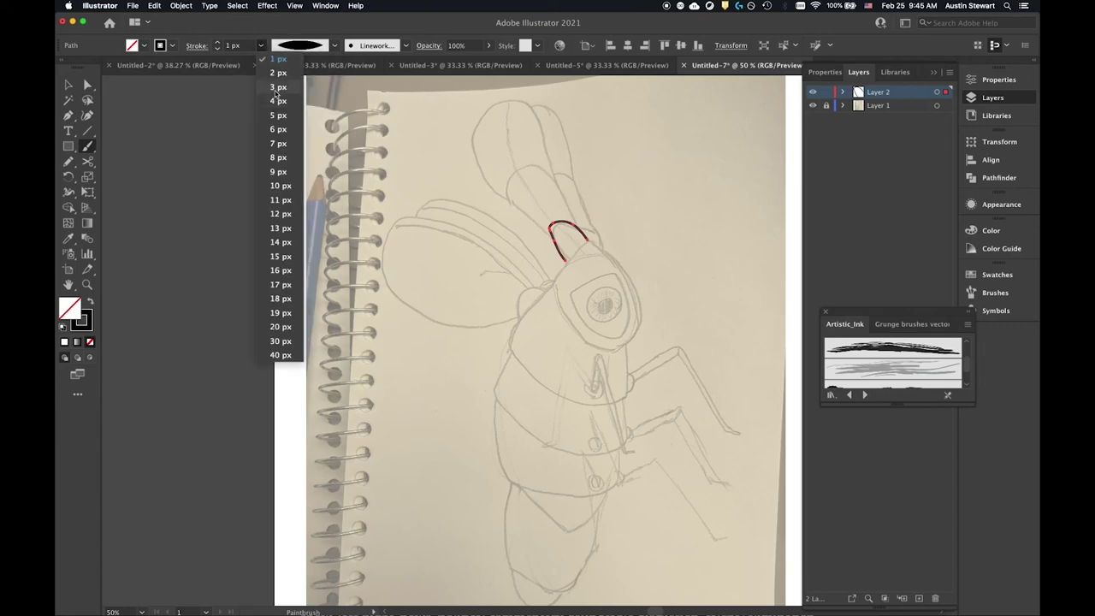
{"action": "left_click", "coordinate": [276, 88]}
{"action": "left_click", "coordinate": [261, 45]}
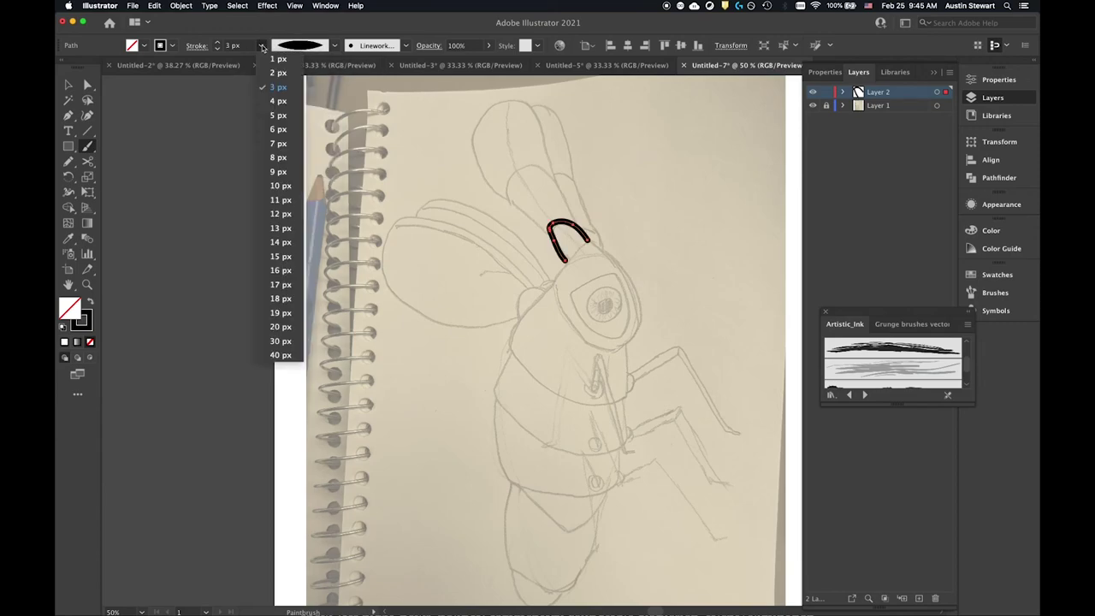
{"action": "left_click", "coordinate": [278, 143]}
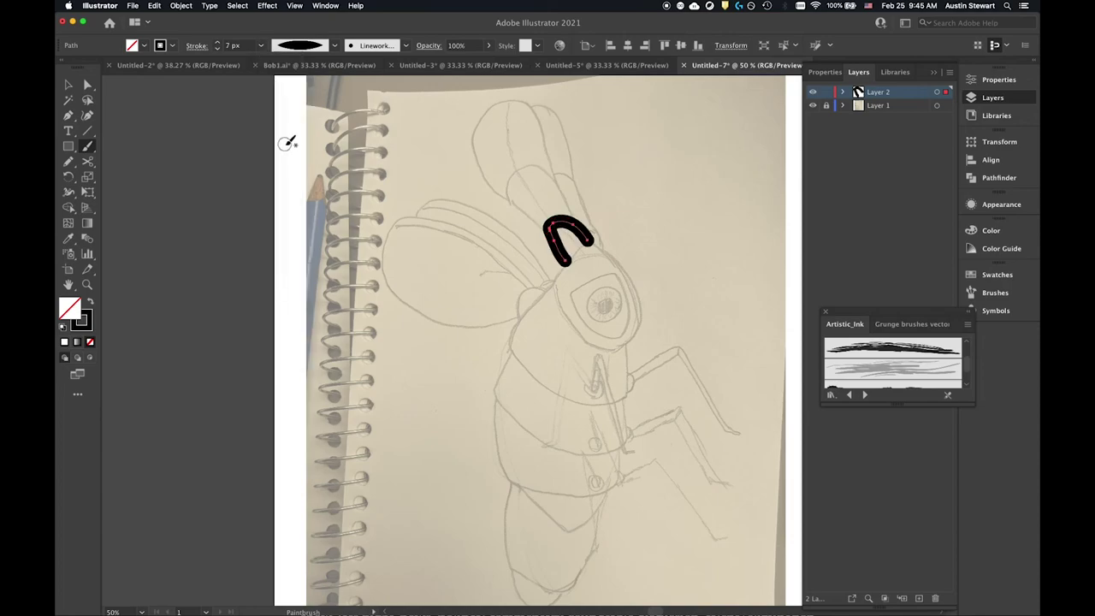
{"action": "left_click", "coordinate": [261, 45]}
{"action": "left_click", "coordinate": [278, 61]}
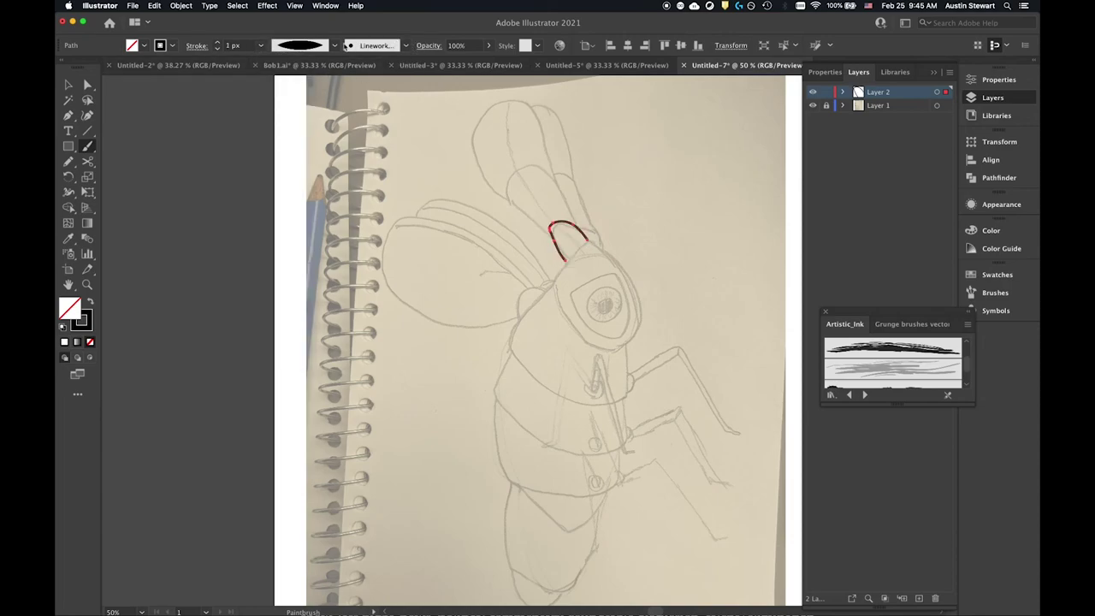
- Give the head arch stroke the Basic brush with a 6 px stroke weight
{"action": "left_click", "coordinate": [408, 46]}
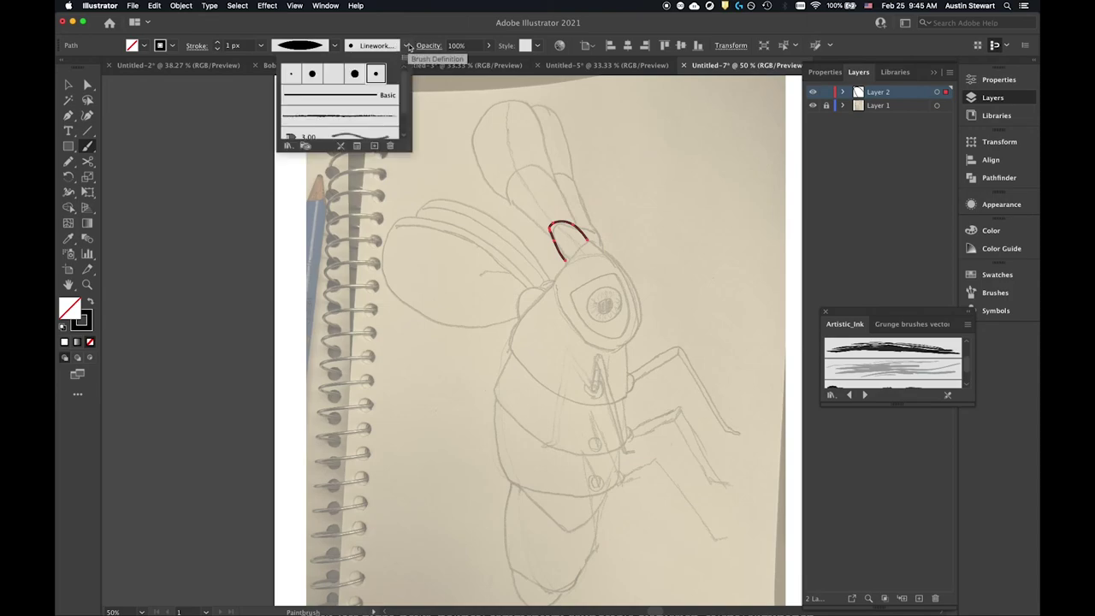
{"action": "left_click", "coordinate": [373, 94]}
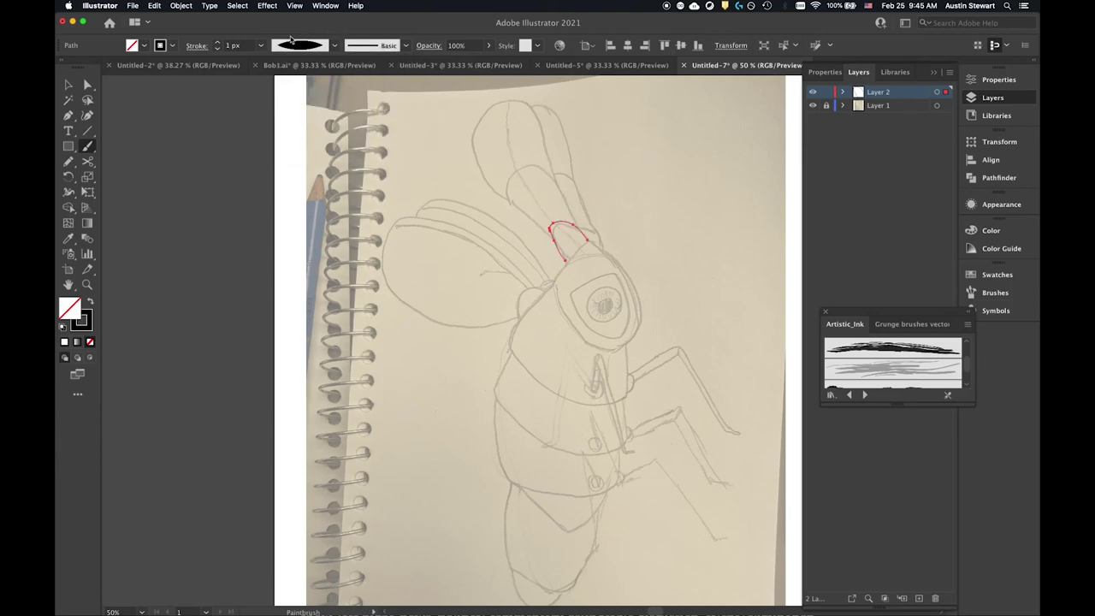
{"action": "left_click", "coordinate": [261, 45]}
{"action": "left_click", "coordinate": [278, 133]}
- Zoom around the arch and apply a tapered width profile to its stroke
{"action": "scroll", "coordinate": [579, 246], "scroll_direction": "up", "scroll_amount": 4}
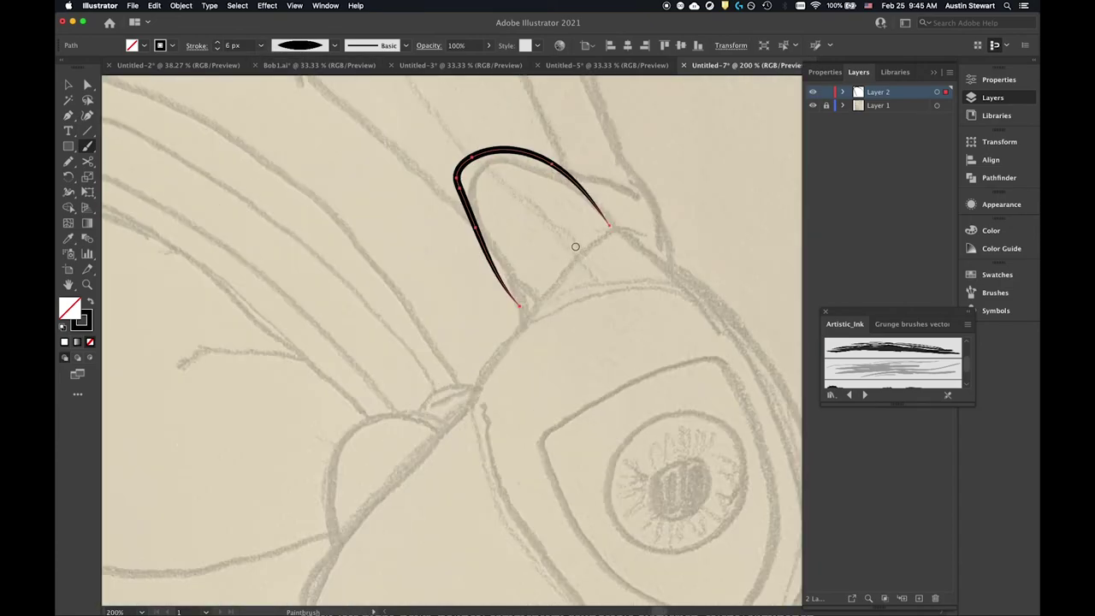
{"action": "scroll", "coordinate": [577, 243], "scroll_direction": "down", "scroll_amount": 2}
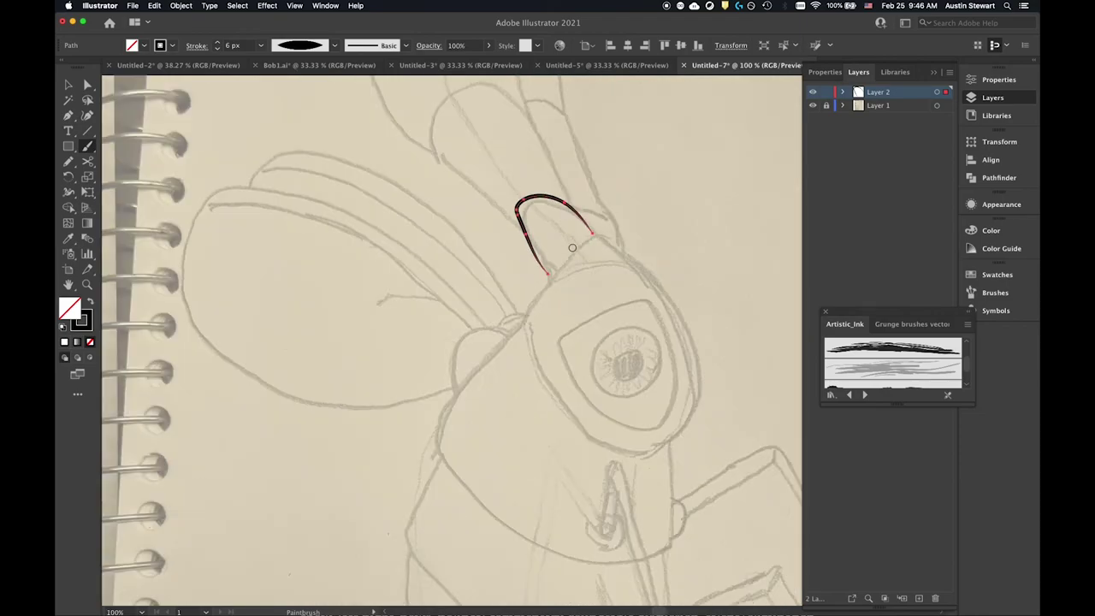
{"action": "scroll", "coordinate": [566, 232], "scroll_direction": "down", "scroll_amount": 1}
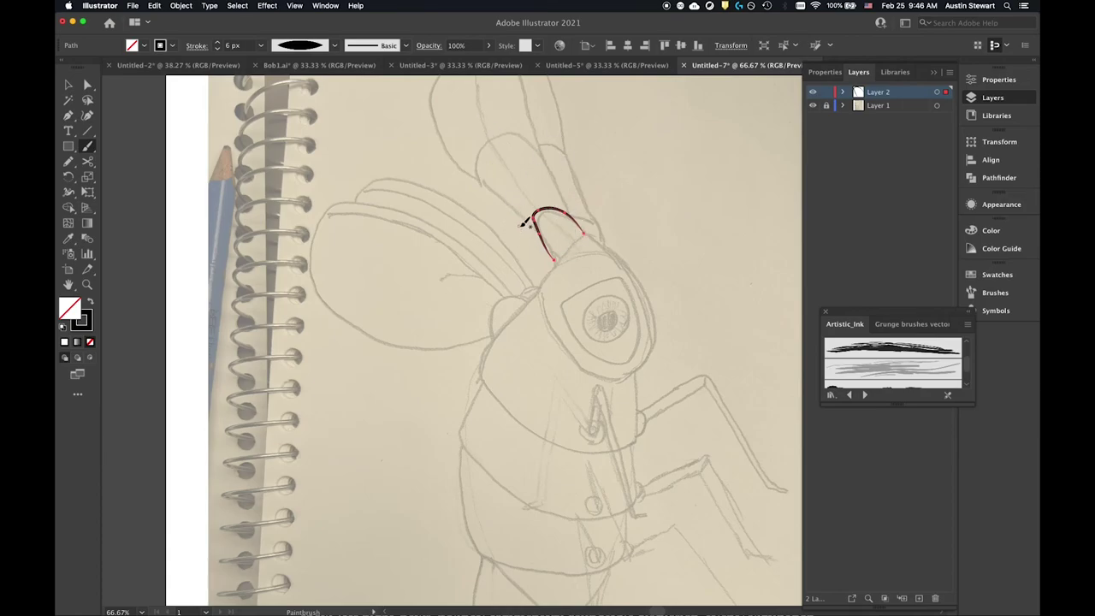
{"action": "left_click", "coordinate": [337, 47]}
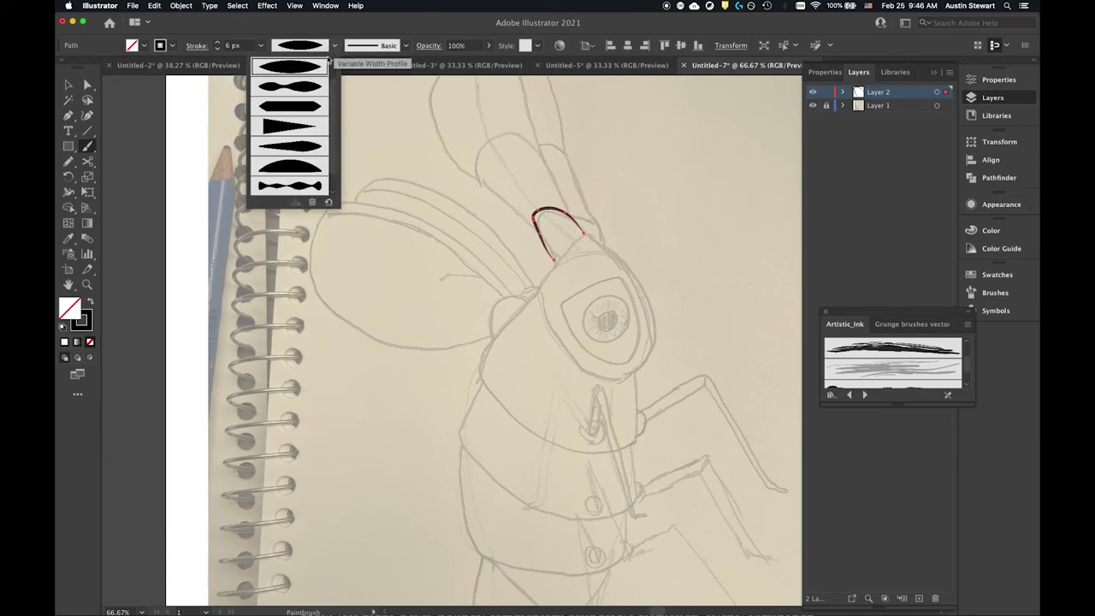
{"action": "left_click", "coordinate": [307, 32]}
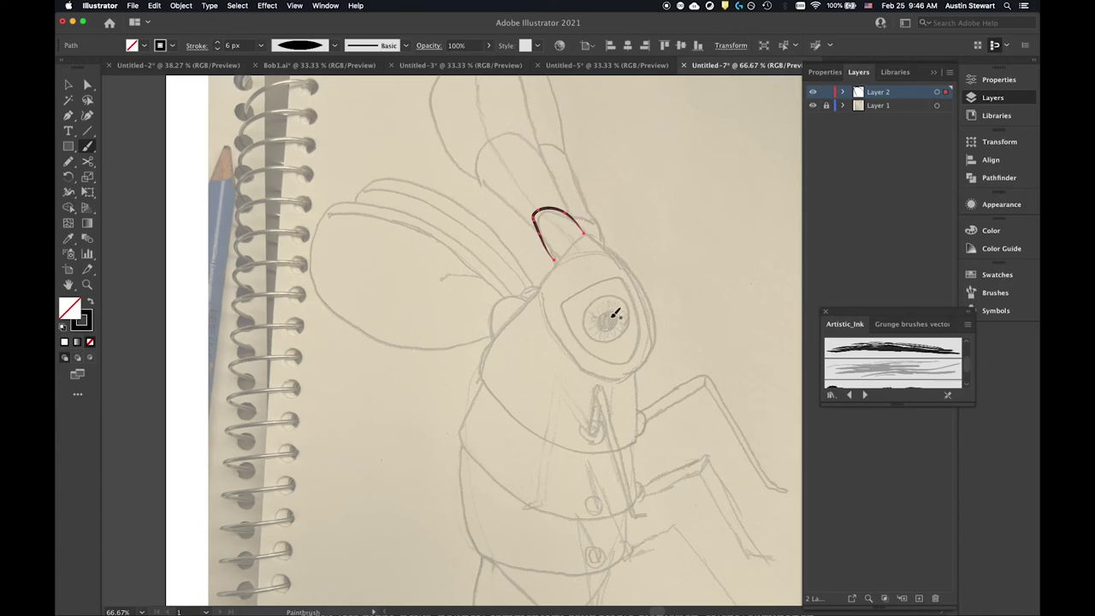
{"action": "left_click", "coordinate": [336, 47]}
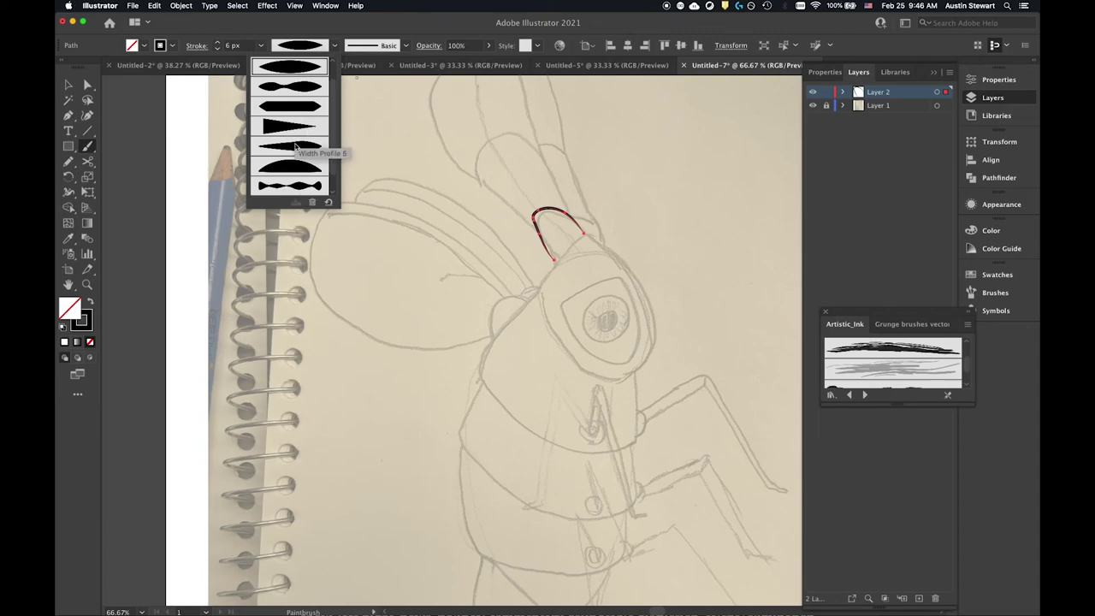
{"action": "left_click", "coordinate": [333, 40]}
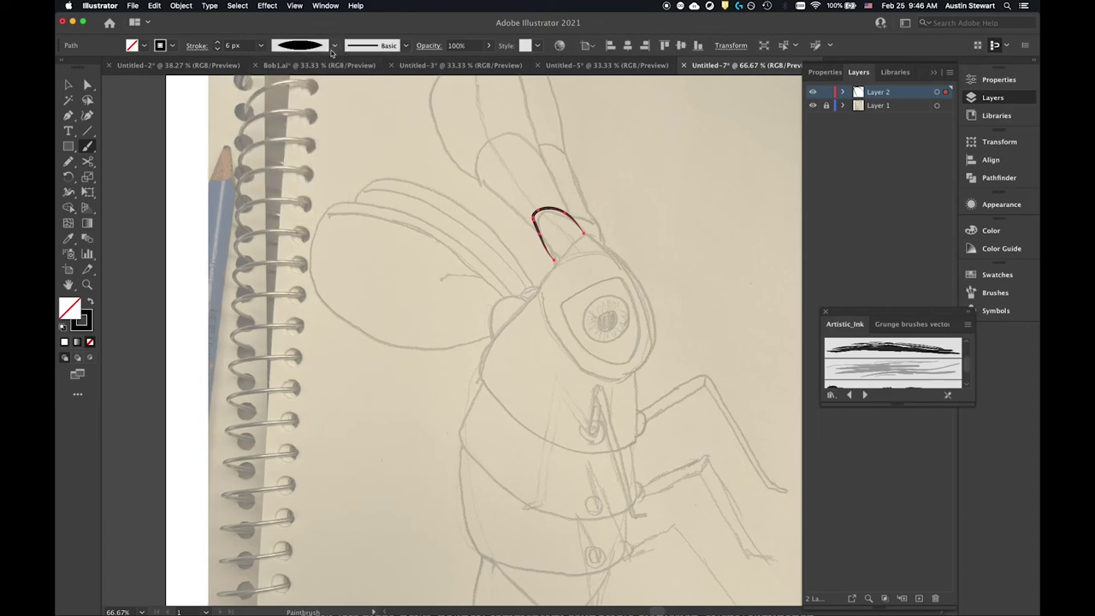
{"action": "left_click", "coordinate": [331, 48]}
{"action": "left_click", "coordinate": [292, 126]}
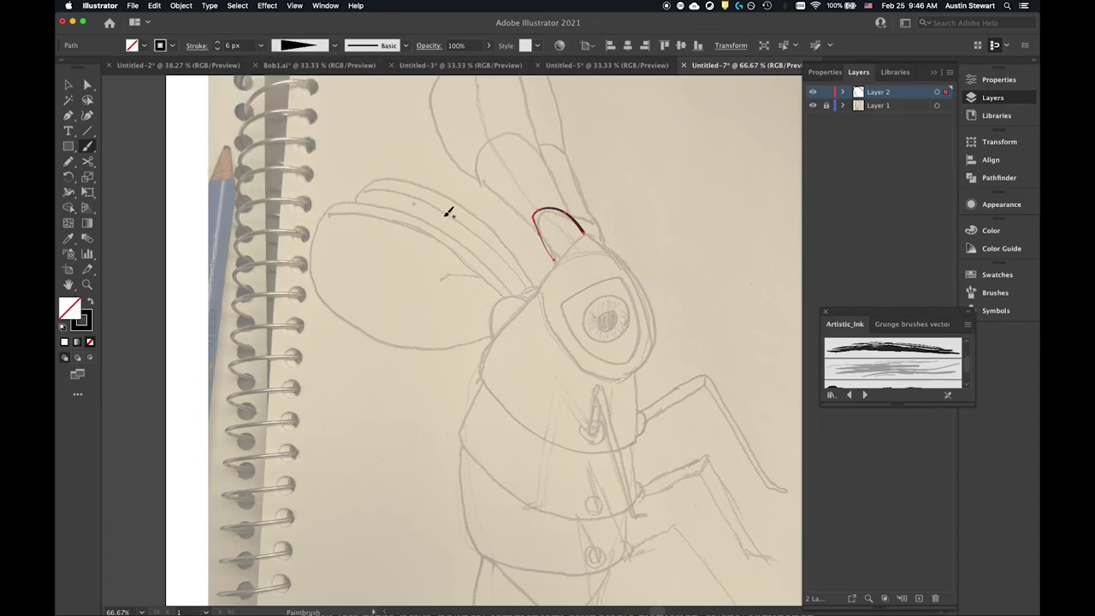
- Try two more tapered width profiles, then settle on the Uniform profile
{"action": "left_click", "coordinate": [334, 45]}
{"action": "left_click", "coordinate": [292, 125]}
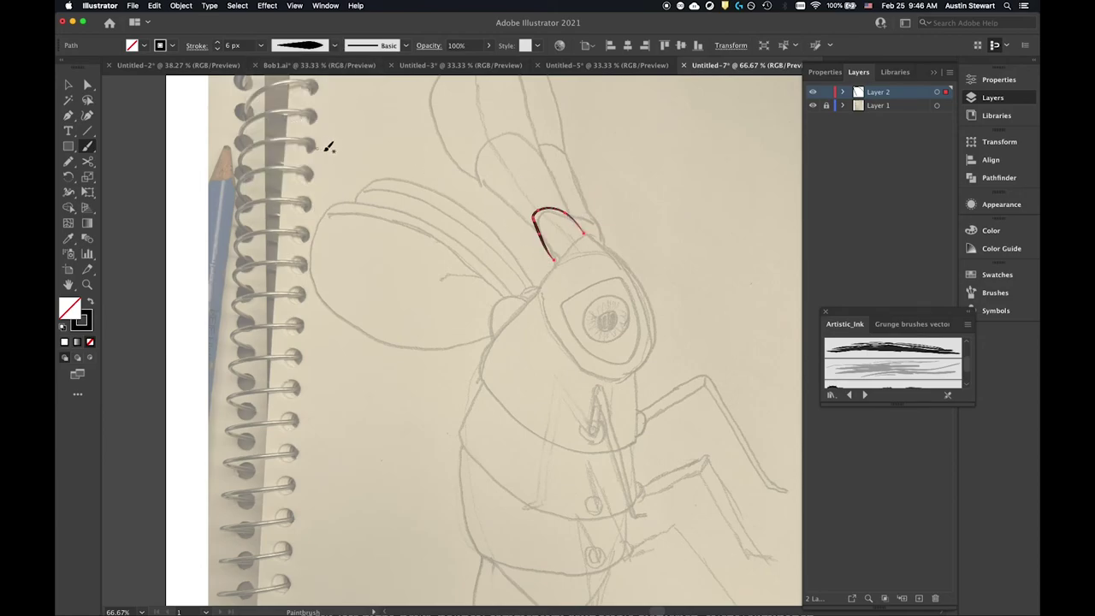
{"action": "left_click", "coordinate": [334, 48]}
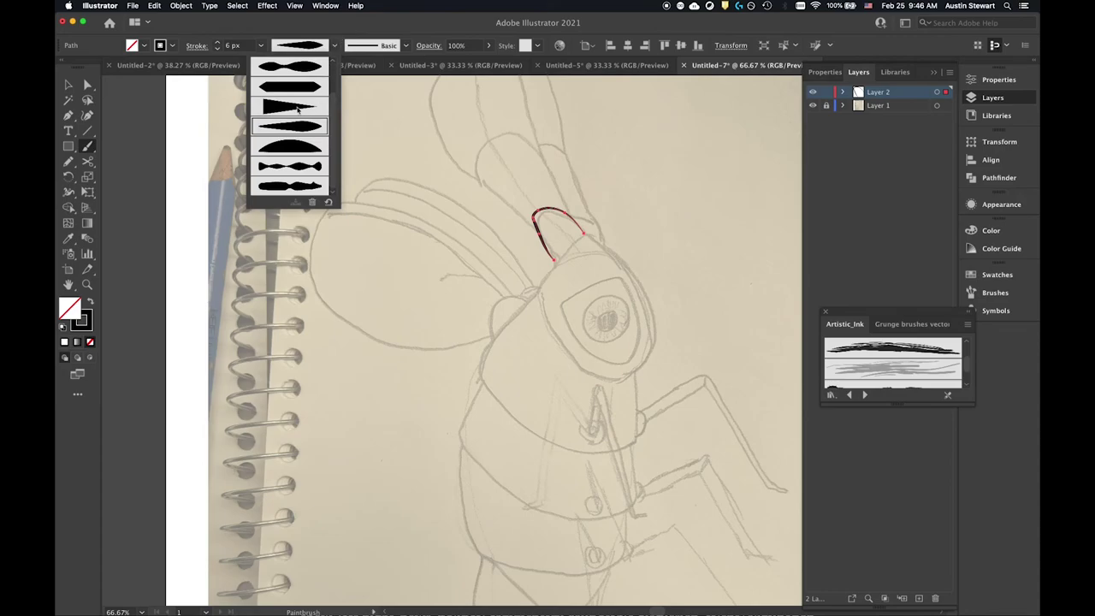
{"action": "scroll", "coordinate": [312, 126], "scroll_direction": "up", "scroll_amount": 2}
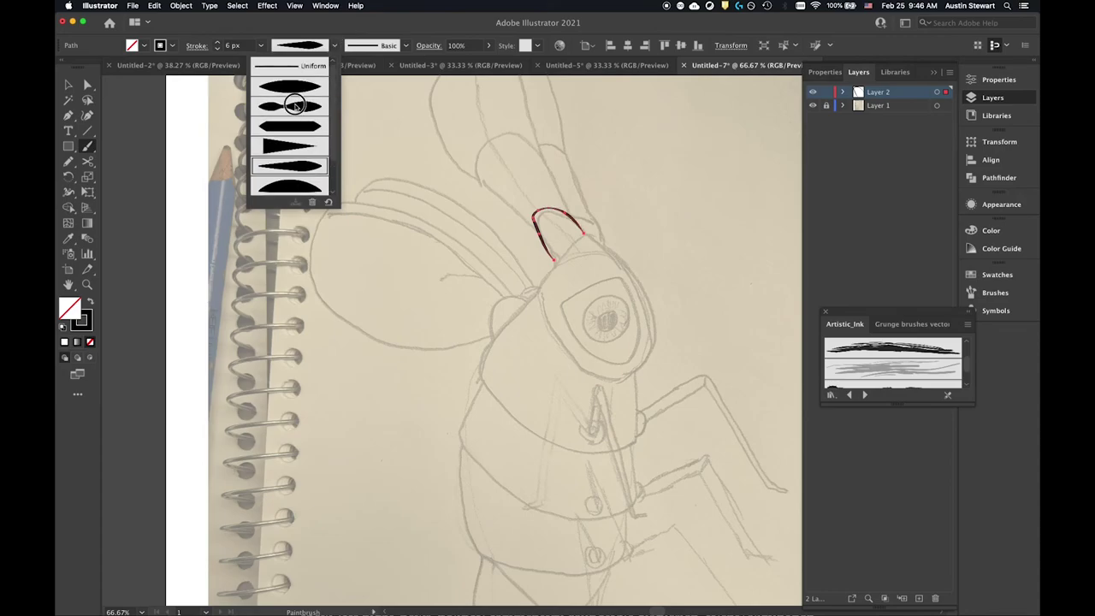
{"action": "left_click", "coordinate": [296, 105]}
{"action": "left_click", "coordinate": [334, 46]}
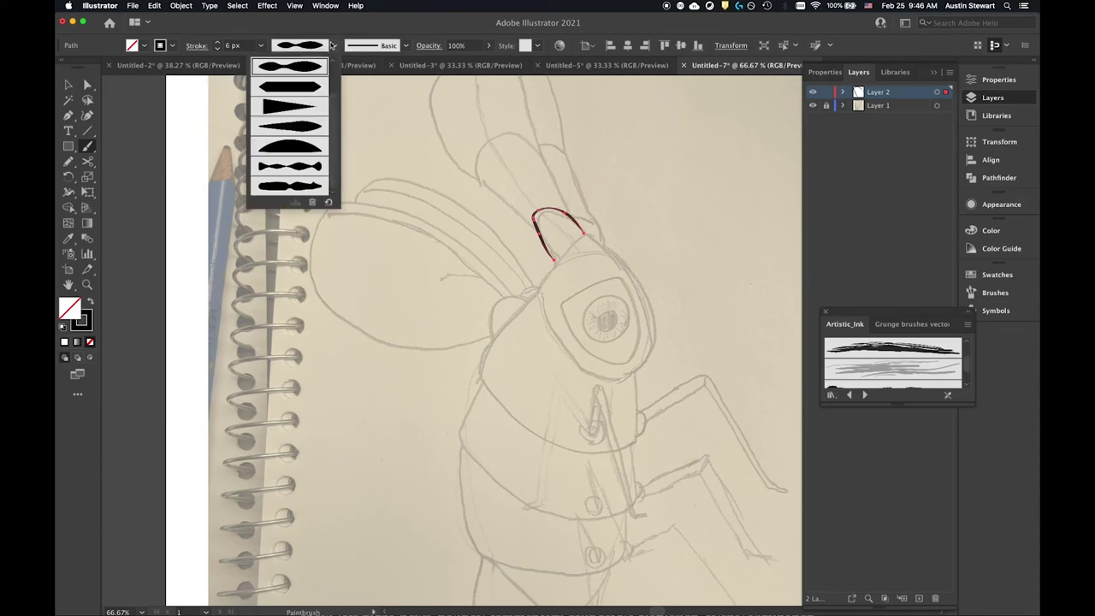
{"action": "scroll", "coordinate": [306, 73], "scroll_direction": "up", "scroll_amount": 2}
{"action": "left_click", "coordinate": [282, 66]}
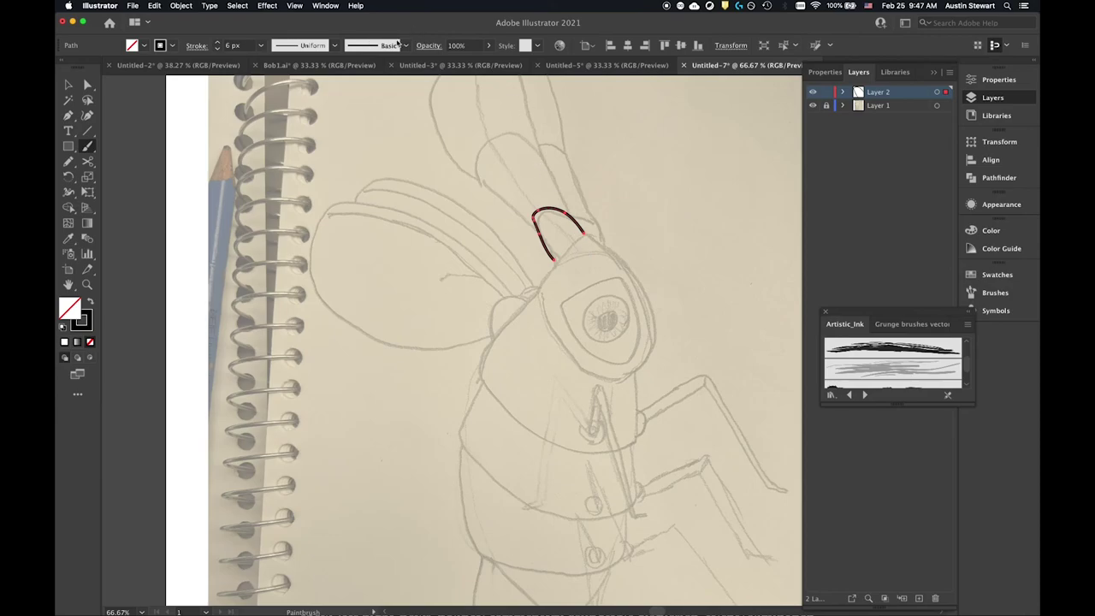
- Switch the arch stroke back to the Linework brush
{"action": "left_click", "coordinate": [405, 45]}
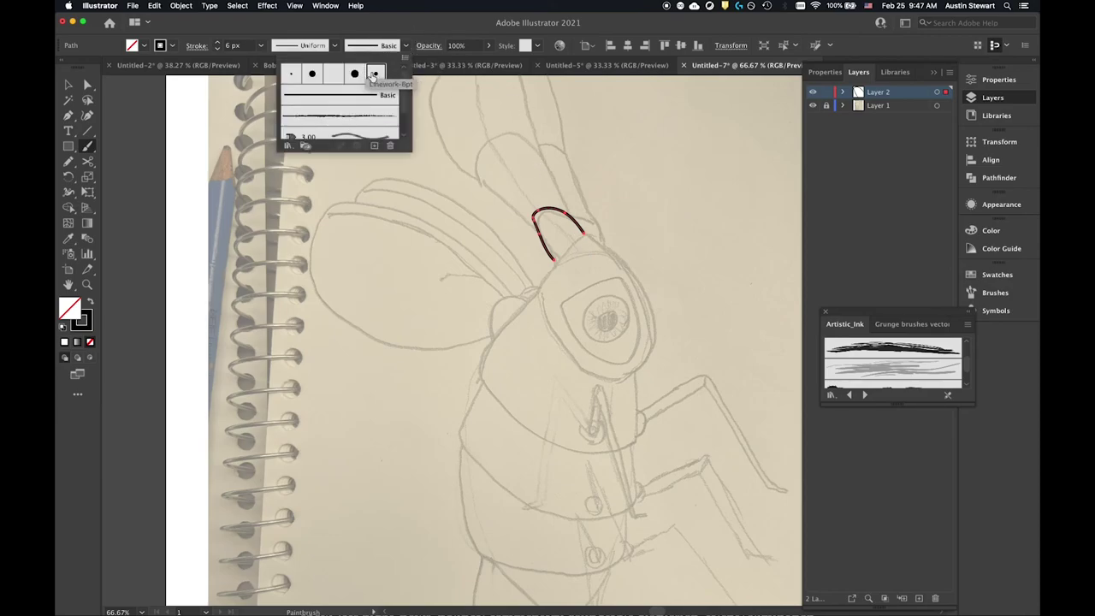
{"action": "left_click", "coordinate": [376, 76]}
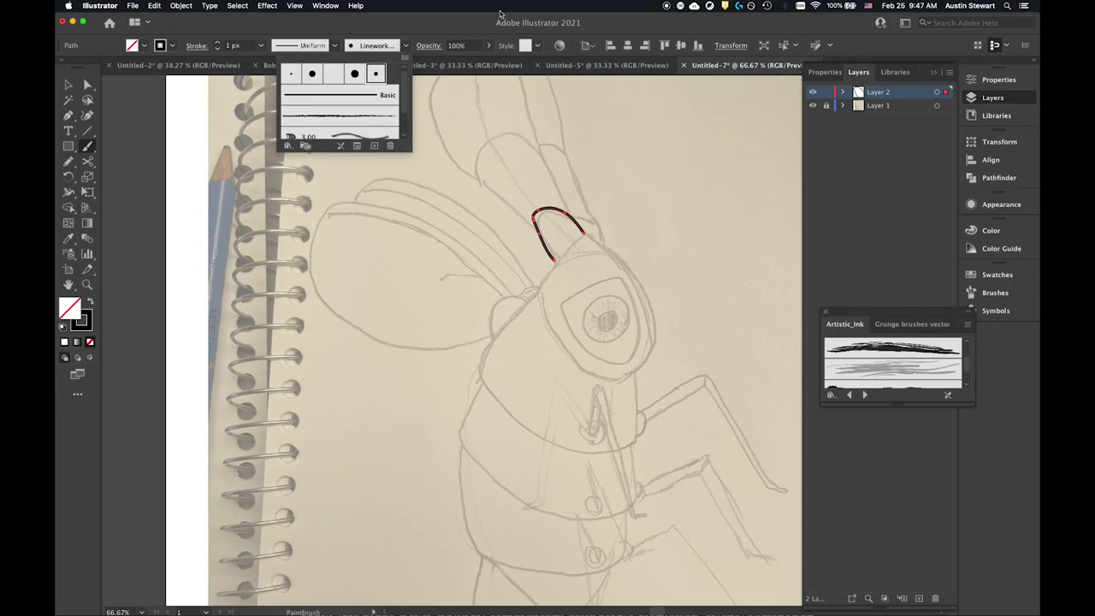
{"action": "left_click", "coordinate": [443, 42]}
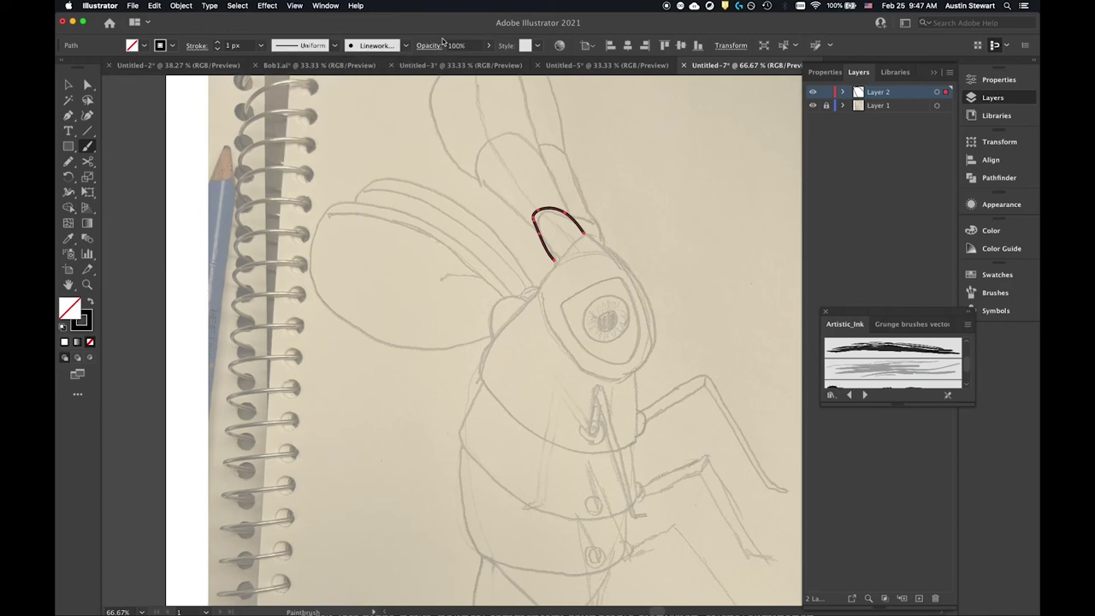
- Set the Paintbrush tool's fidelity midway between Accurate and Smooth
{"action": "double_click", "coordinate": [86, 145]}
{"action": "left_click", "coordinate": [652, 140]}
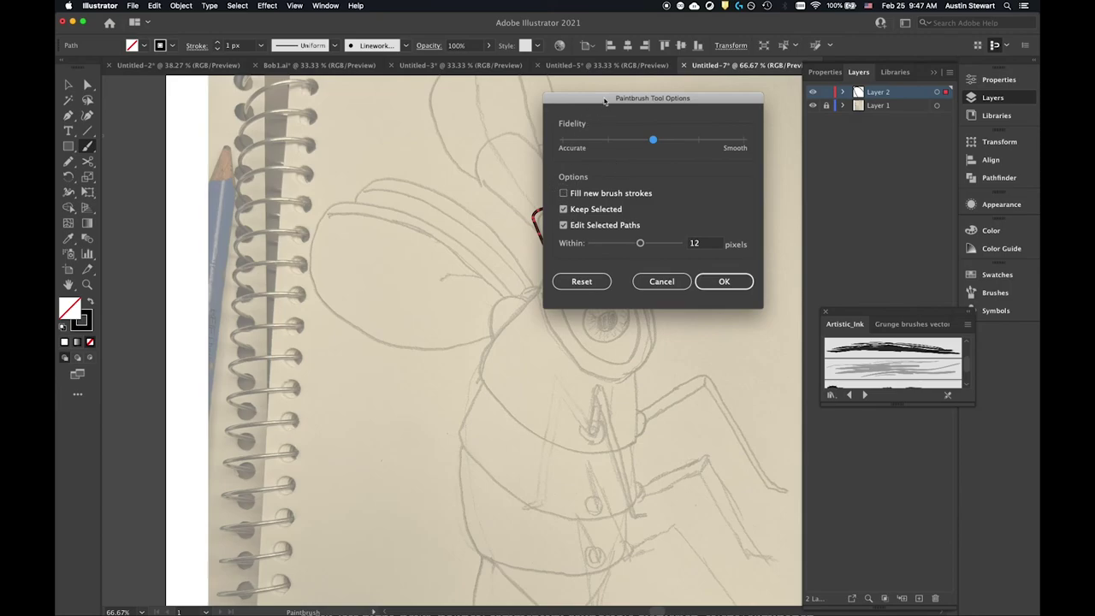
{"action": "left_click_drag", "start_coordinate": [604, 101], "coordinate": [765, 111]}
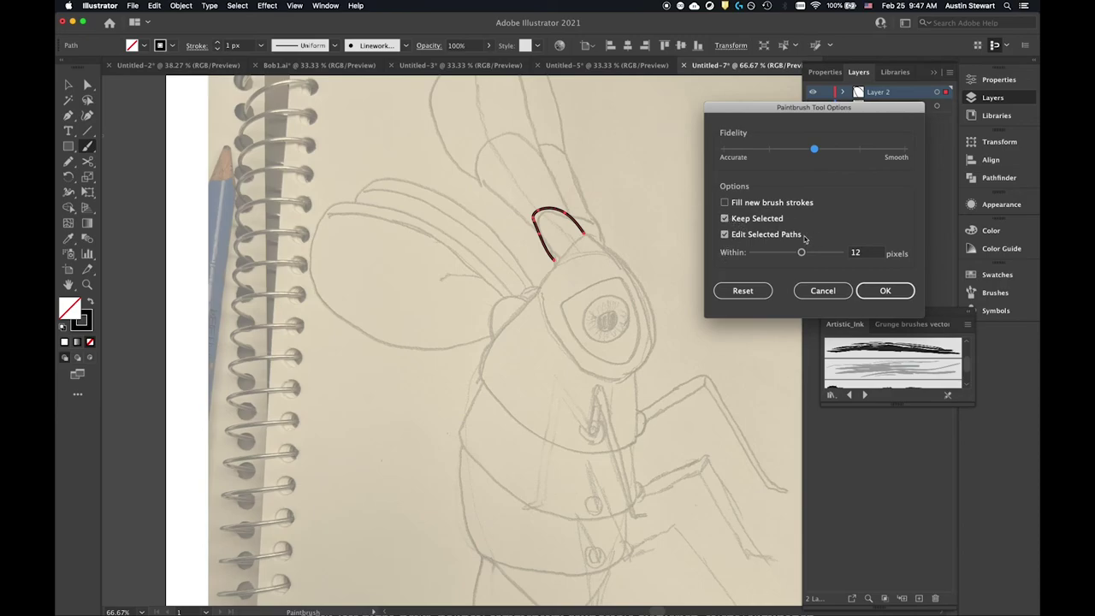
{"action": "left_click", "coordinate": [897, 291]}
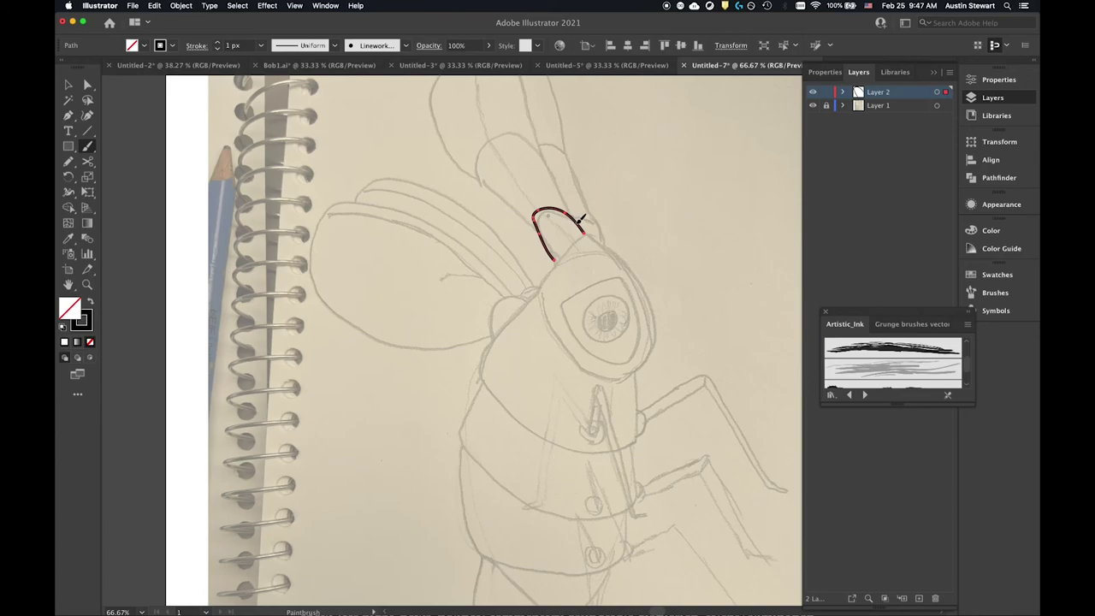
- Paintbrush the small head arch, a tall loop above it, and a curved arc to its right
{"action": "mouse_move", "coordinate": [580, 219]}
{"action": "left_mouse_down"}
{"action": "mouse_move", "coordinate": [545, 213]}
{"action": "mouse_move", "coordinate": [540, 243]}
{"action": "left_mouse_up"}
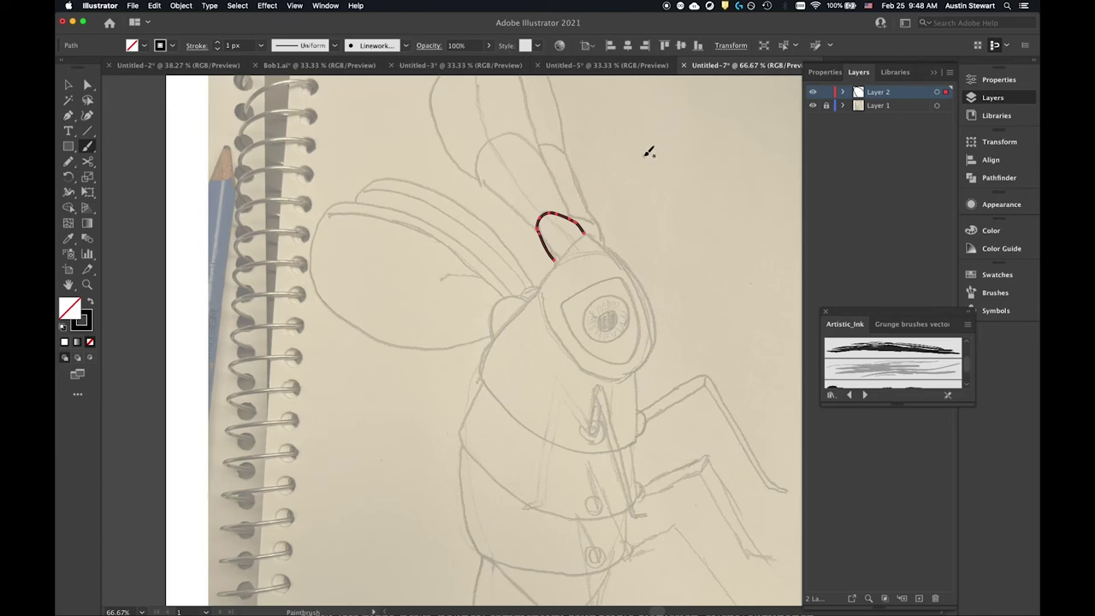
{"action": "left_click_drag", "start_coordinate": [642, 154], "coordinate": [687, 205]}
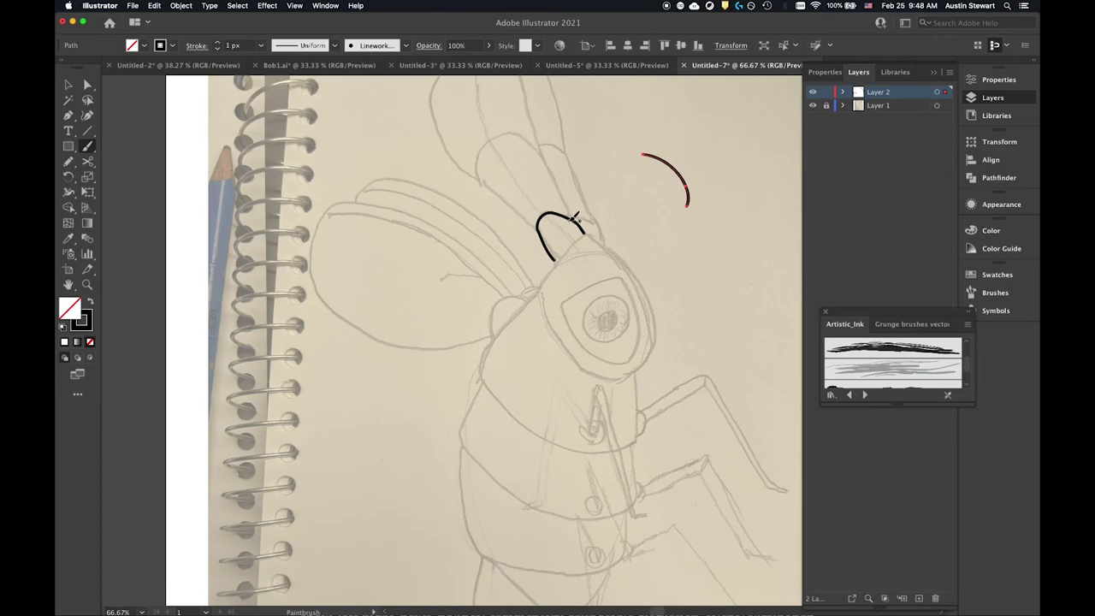
{"action": "mouse_move", "coordinate": [577, 219]}
{"action": "left_mouse_down"}
{"action": "mouse_move", "coordinate": [535, 150]}
{"action": "mouse_move", "coordinate": [506, 137]}
{"action": "mouse_move", "coordinate": [484, 149]}
{"action": "mouse_move", "coordinate": [481, 173]}
{"action": "mouse_move", "coordinate": [540, 230]}
{"action": "left_mouse_up"}
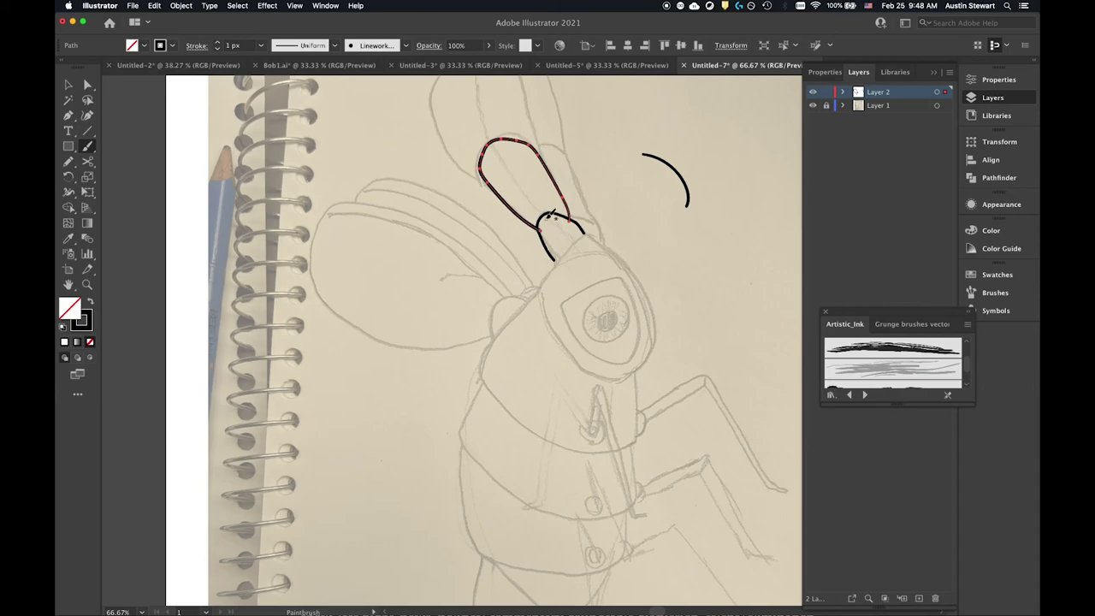
{"action": "left_click_drag", "start_coordinate": [551, 216], "coordinate": [582, 214]}
- Ink a small curl beside the right arc and a larger outer outline around the head top
{"action": "scroll", "coordinate": [479, 174], "scroll_direction": "down", "scroll_amount": 5}
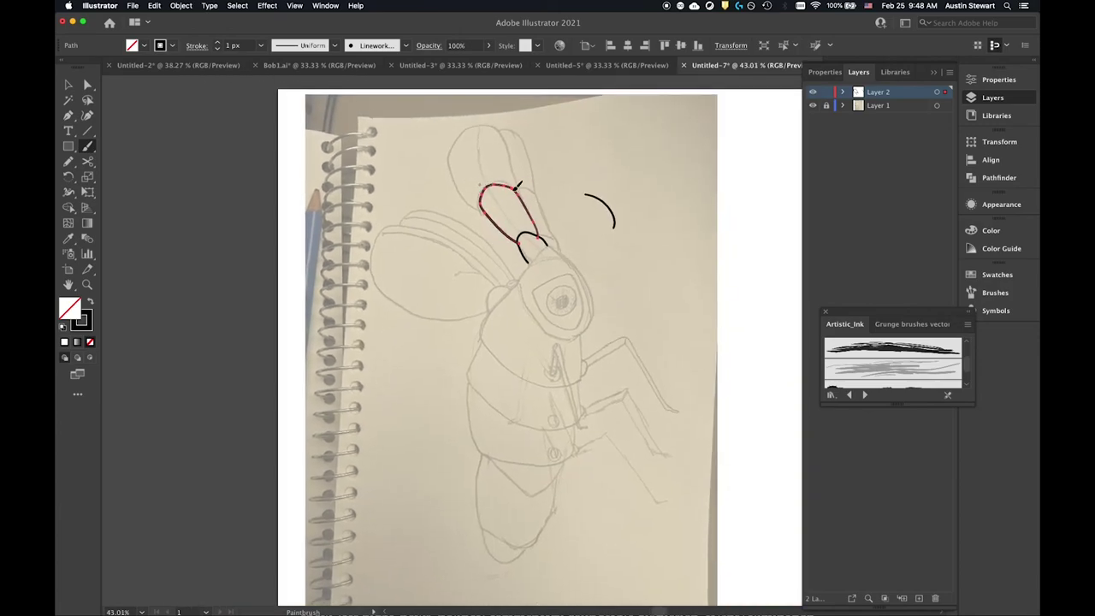
{"action": "scroll", "coordinate": [520, 195], "scroll_direction": "up", "scroll_amount": 5}
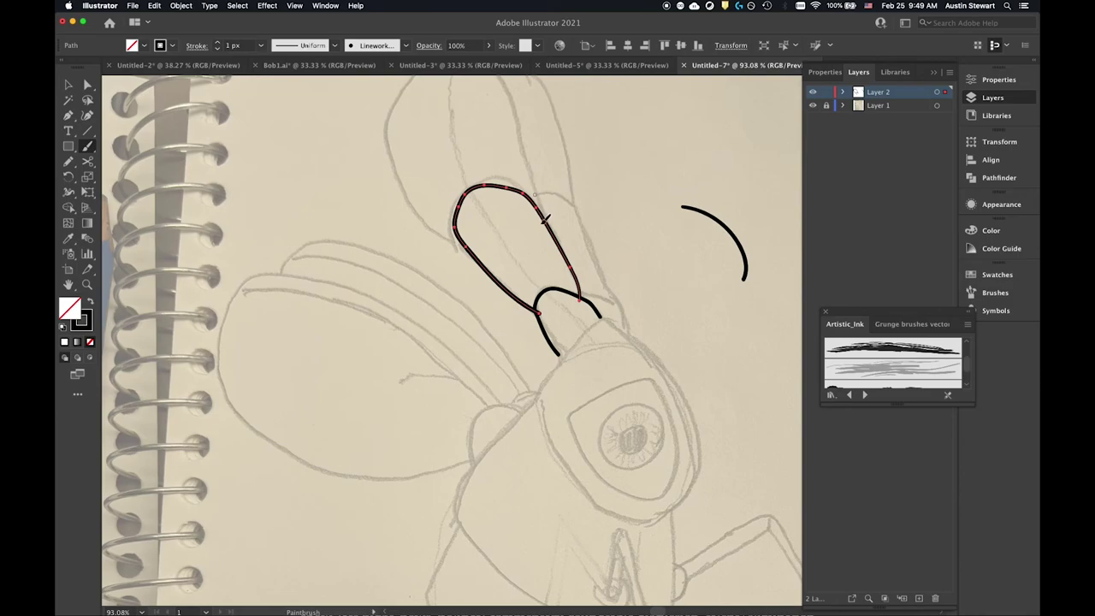
{"action": "mouse_move", "coordinate": [539, 215]}
{"action": "left_mouse_down"}
{"action": "mouse_move", "coordinate": [503, 88]}
{"action": "mouse_move", "coordinate": [473, 67]}
{"action": "mouse_move", "coordinate": [437, 65]}
{"action": "mouse_move", "coordinate": [404, 81]}
{"action": "mouse_move", "coordinate": [393, 135]}
{"action": "mouse_move", "coordinate": [402, 178]}
{"action": "mouse_move", "coordinate": [433, 225]}
{"action": "mouse_move", "coordinate": [479, 245]}
{"action": "left_mouse_up"}
{"action": "left_click_drag", "start_coordinate": [752, 190], "coordinate": [709, 203]}
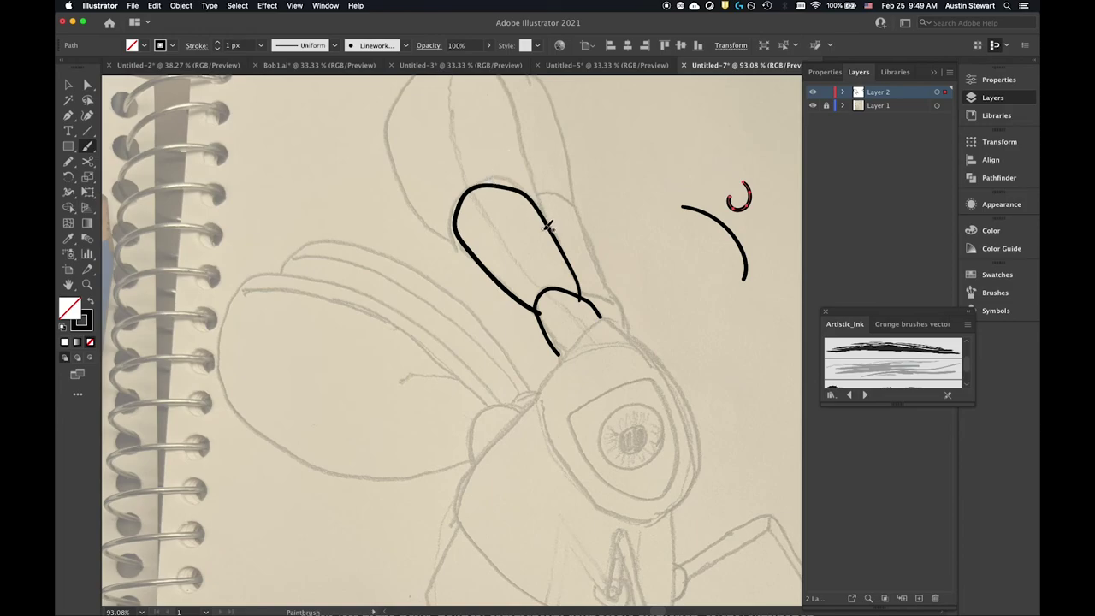
{"action": "mouse_move", "coordinate": [547, 225]}
{"action": "left_mouse_down"}
{"action": "mouse_move", "coordinate": [502, 88]}
{"action": "mouse_move", "coordinate": [459, 49]}
{"action": "left_mouse_up"}
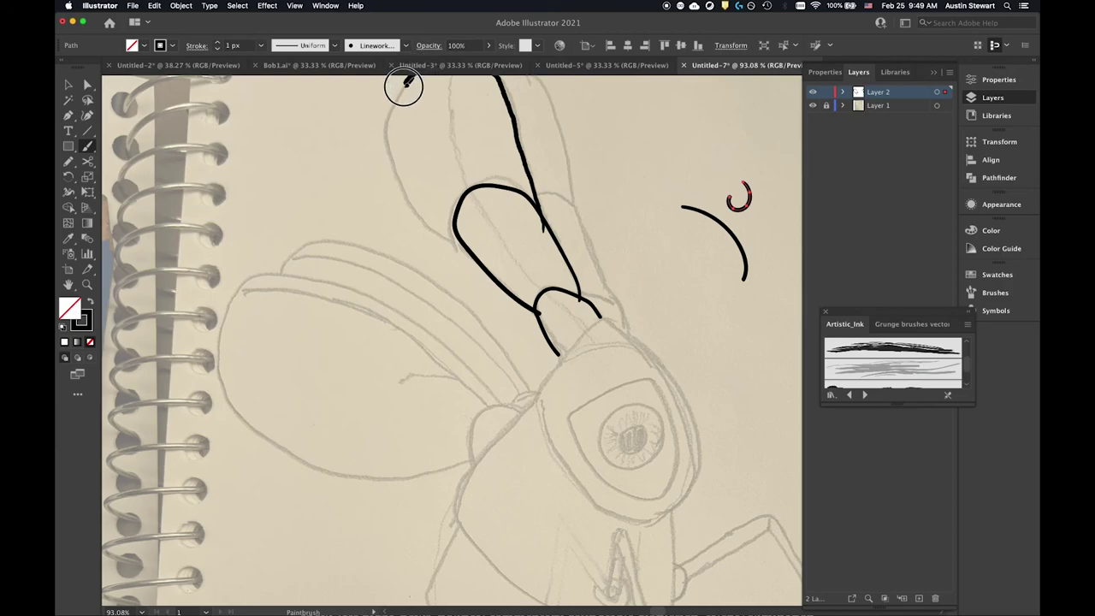
{"action": "mouse_move", "coordinate": [403, 86]}
{"action": "left_mouse_down"}
{"action": "mouse_move", "coordinate": [390, 156]}
{"action": "mouse_move", "coordinate": [413, 200]}
{"action": "mouse_move", "coordinate": [447, 234]}
{"action": "mouse_move", "coordinate": [483, 240]}
{"action": "left_mouse_up"}
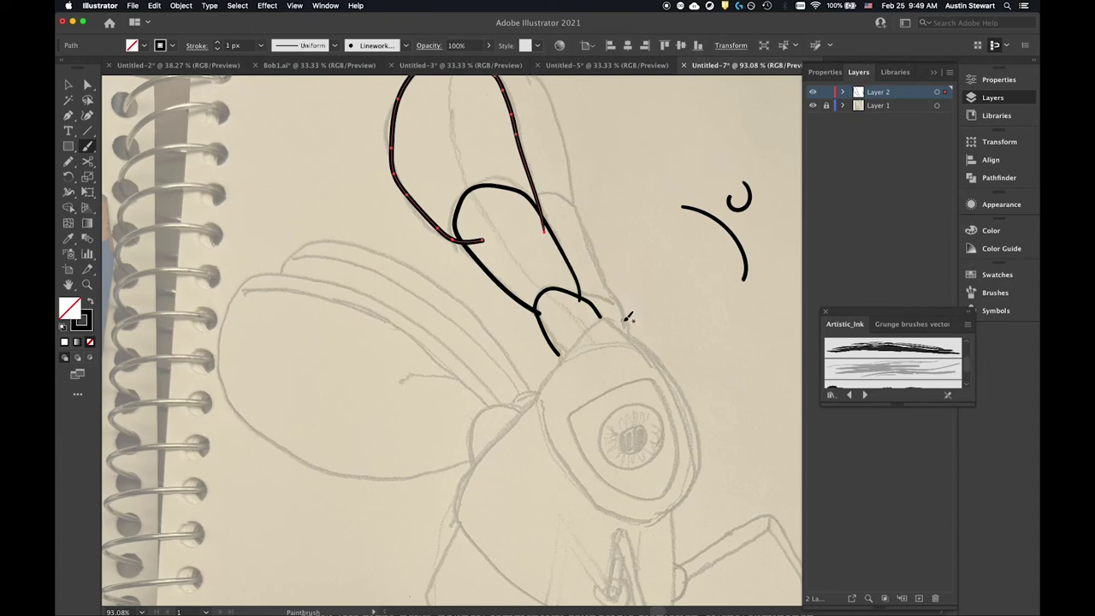
{"action": "left_click", "coordinate": [552, 370]}
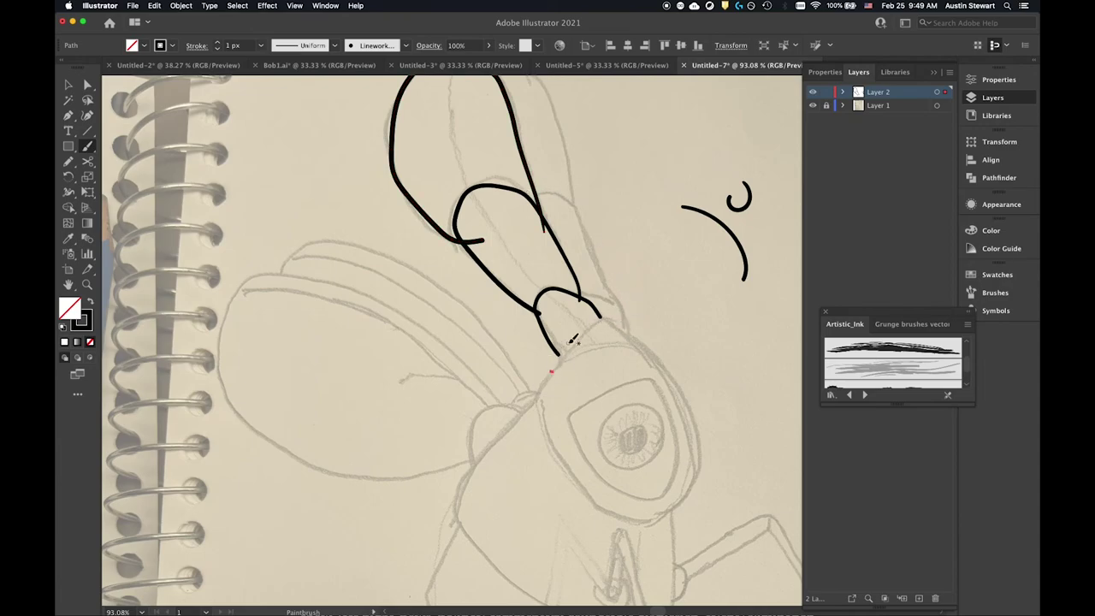
- Undo the stray dot and ink the neck line and its right edge below the arch
{"action": "key", "text": "super+z"}
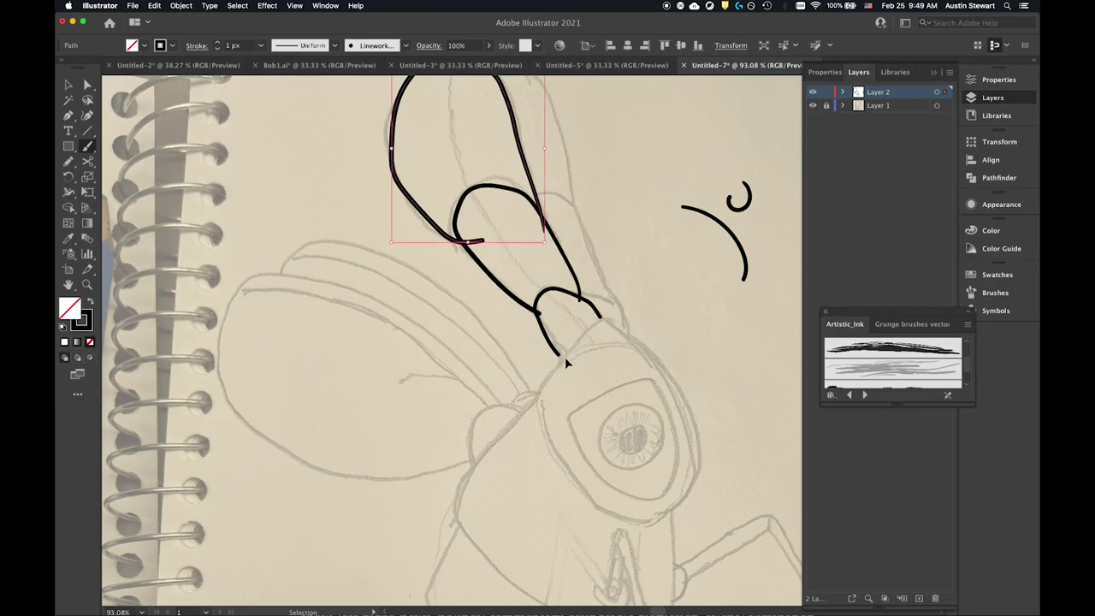
{"action": "mouse_move", "coordinate": [552, 366]}
{"action": "left_mouse_down"}
{"action": "mouse_move", "coordinate": [574, 330]}
{"action": "mouse_move", "coordinate": [613, 319]}
{"action": "left_mouse_up"}
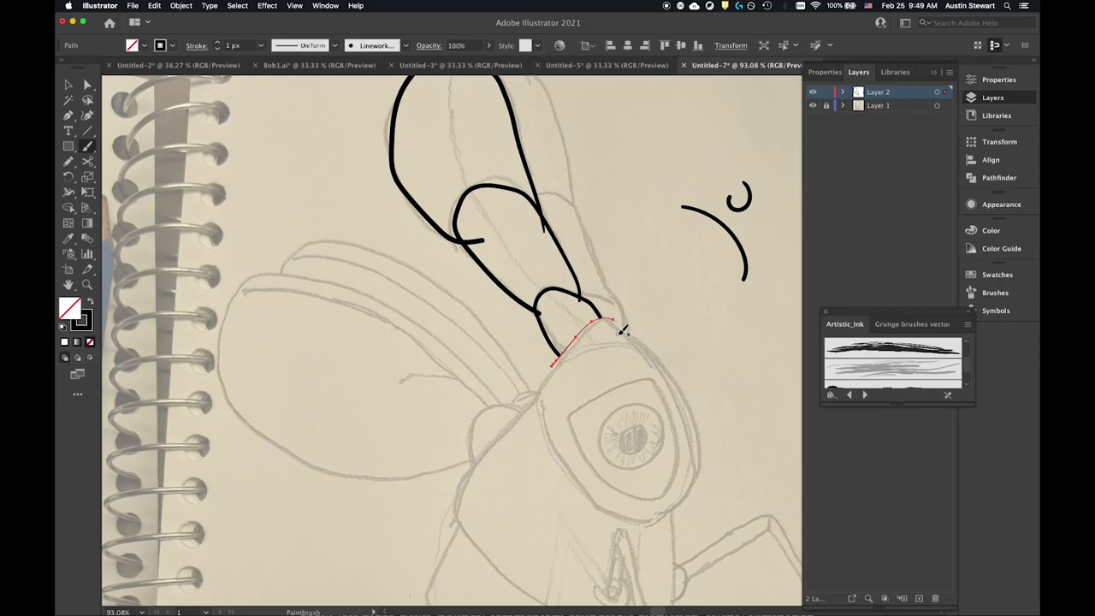
{"action": "key", "text": "v"}
{"action": "key", "text": "super+alt+bracketleft"}
{"action": "key", "text": "b"}
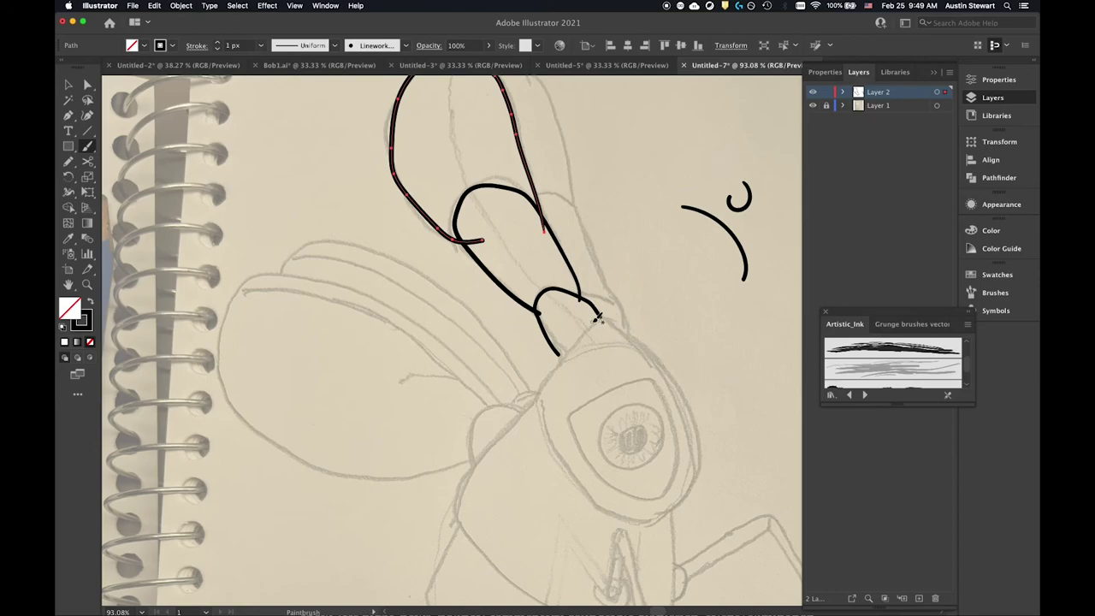
{"action": "mouse_move", "coordinate": [597, 318]}
{"action": "left_mouse_down"}
{"action": "mouse_move", "coordinate": [612, 317]}
{"action": "mouse_move", "coordinate": [572, 337]}
{"action": "mouse_move", "coordinate": [538, 396]}
{"action": "mouse_move", "coordinate": [539, 420]}
{"action": "mouse_move", "coordinate": [579, 491]}
{"action": "mouse_move", "coordinate": [645, 518]}
{"action": "mouse_move", "coordinate": [692, 482]}
{"action": "mouse_move", "coordinate": [690, 398]}
{"action": "mouse_move", "coordinate": [641, 335]}
{"action": "mouse_move", "coordinate": [604, 321]}
{"action": "left_mouse_up"}
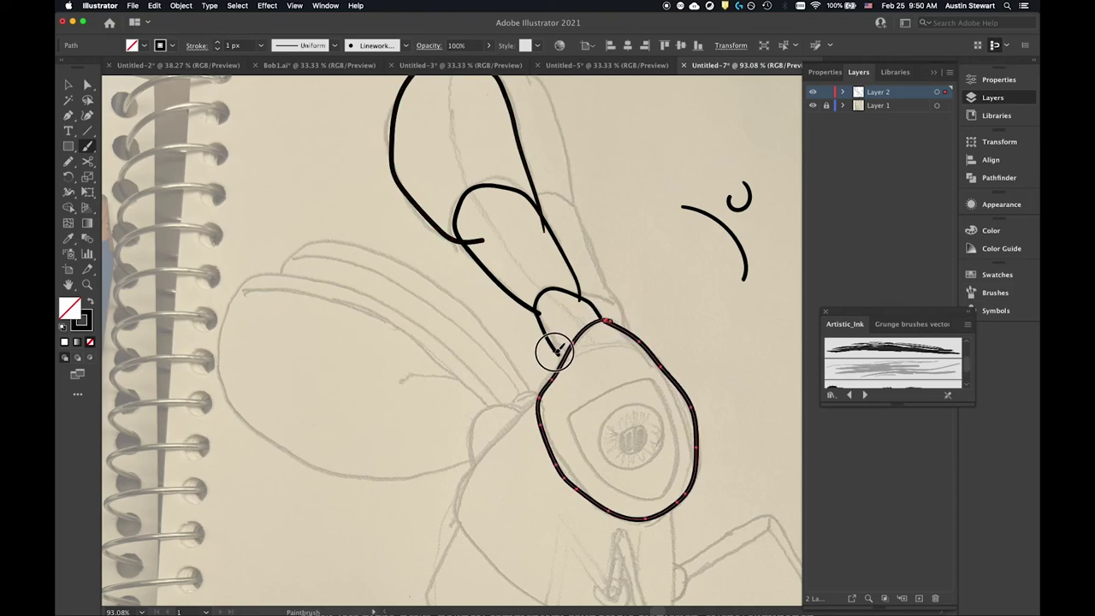
- Ink the neck-to-eye join, the top of the neck, and the head's right side
{"action": "left_click_drag", "start_coordinate": [557, 351], "coordinate": [562, 357]}
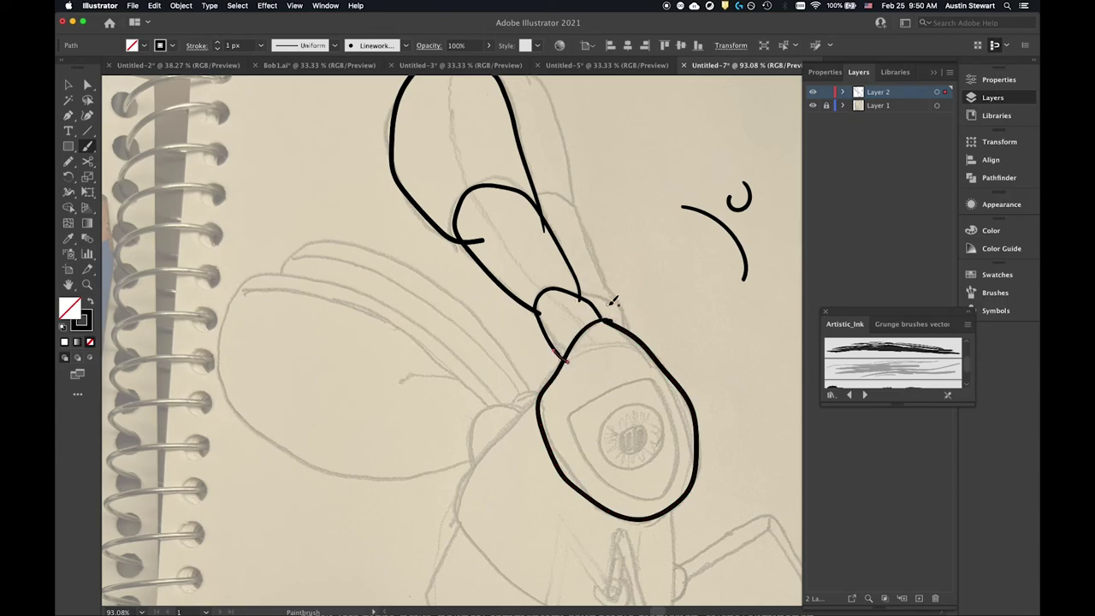
{"action": "mouse_move", "coordinate": [575, 293]}
{"action": "left_mouse_down"}
{"action": "mouse_move", "coordinate": [618, 300]}
{"action": "mouse_move", "coordinate": [624, 330]}
{"action": "left_mouse_up"}
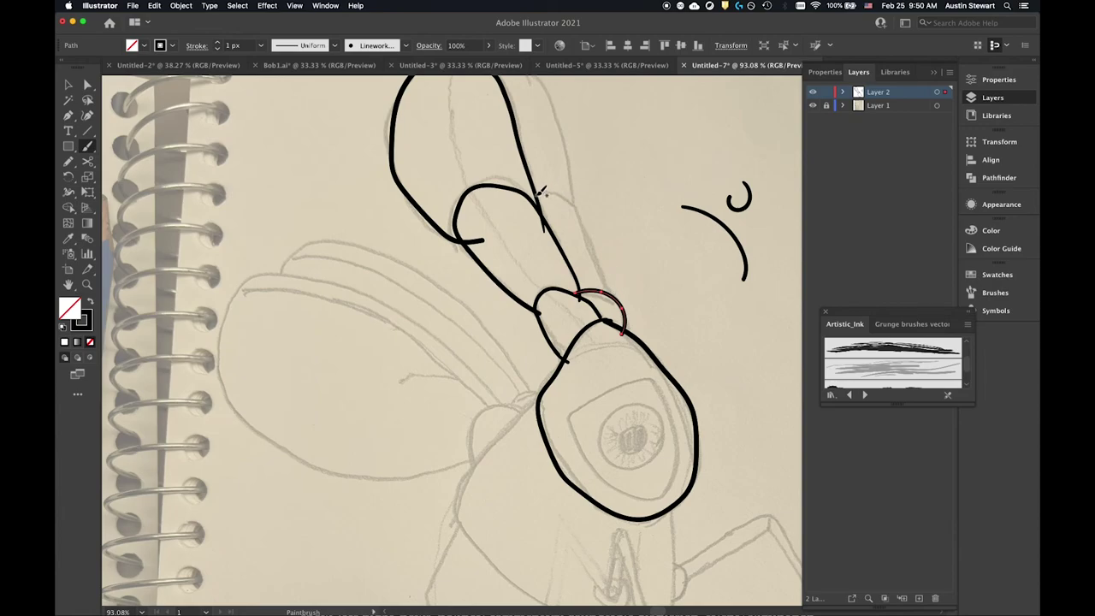
{"action": "mouse_move", "coordinate": [537, 195]}
{"action": "left_mouse_down"}
{"action": "mouse_move", "coordinate": [565, 198]}
{"action": "mouse_move", "coordinate": [610, 295]}
{"action": "left_mouse_up"}
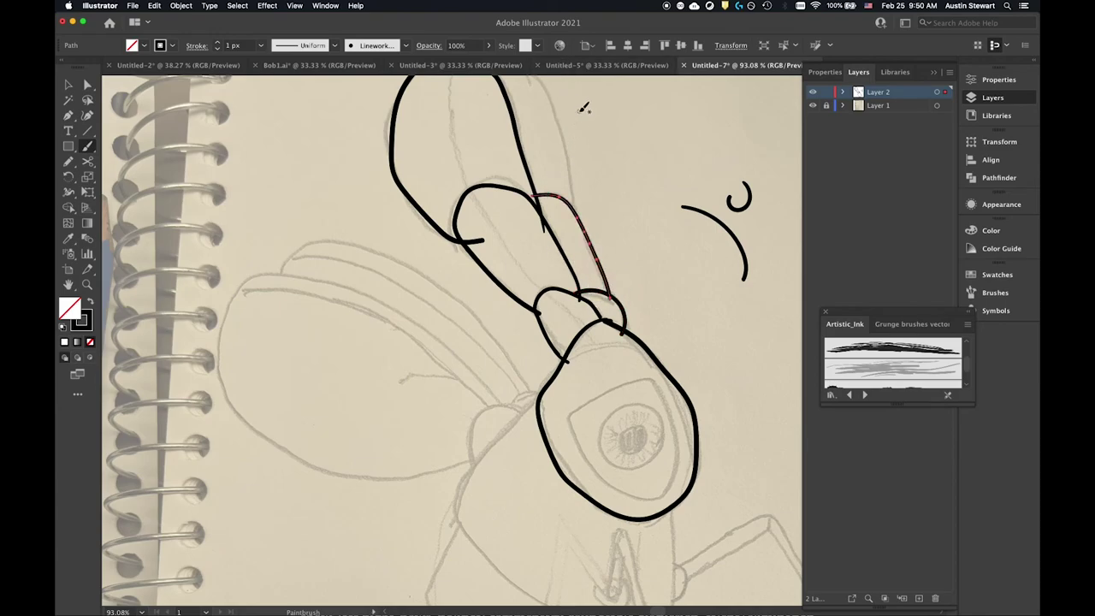
- Extend the upper head outline, ink two inner eye rings, and add a neck-joint line
{"action": "scroll", "coordinate": [584, 106], "scroll_direction": "down", "scroll_amount": 3}
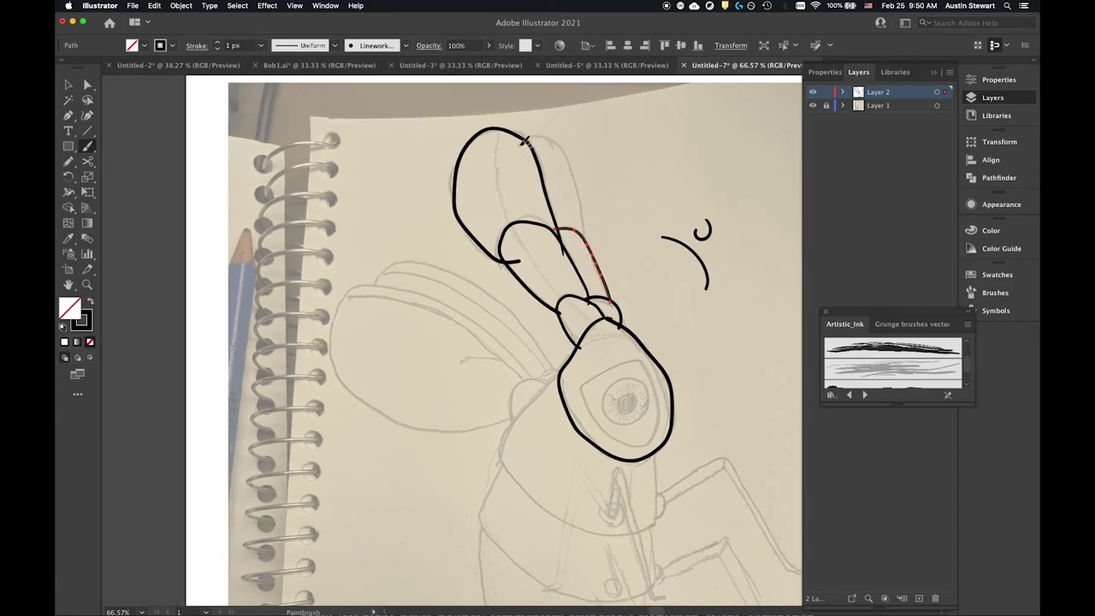
{"action": "mouse_move", "coordinate": [528, 141]}
{"action": "left_mouse_down"}
{"action": "mouse_move", "coordinate": [538, 128]}
{"action": "mouse_move", "coordinate": [570, 163]}
{"action": "mouse_move", "coordinate": [587, 239]}
{"action": "left_mouse_up"}
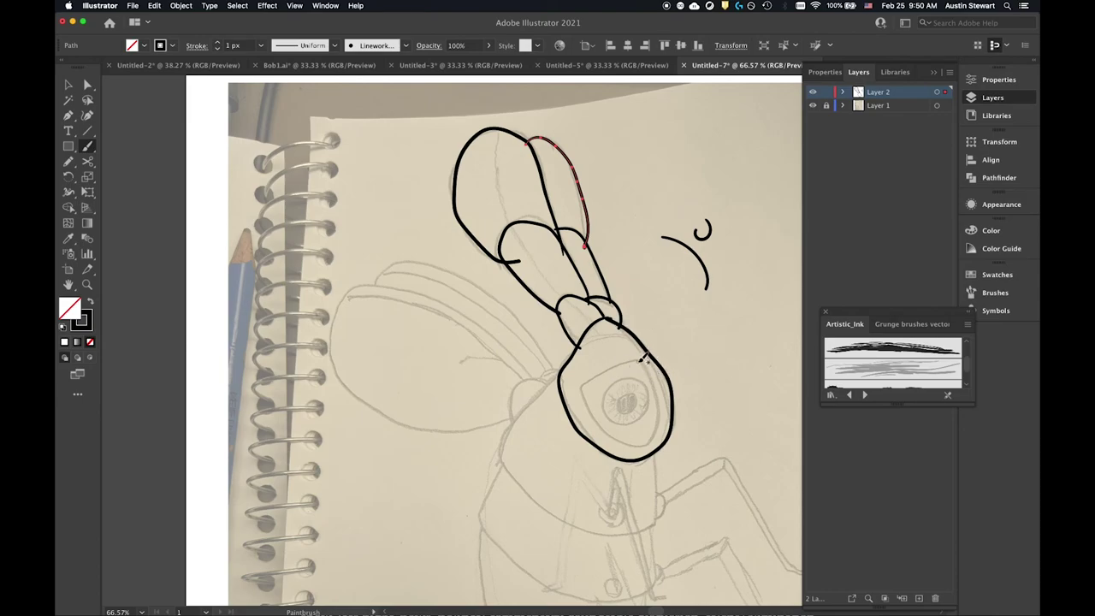
{"action": "mouse_move", "coordinate": [640, 363]}
{"action": "left_mouse_down"}
{"action": "mouse_move", "coordinate": [591, 378]}
{"action": "mouse_move", "coordinate": [581, 395]}
{"action": "mouse_move", "coordinate": [631, 443]}
{"action": "mouse_move", "coordinate": [657, 421]}
{"action": "mouse_move", "coordinate": [660, 395]}
{"action": "mouse_move", "coordinate": [636, 360]}
{"action": "mouse_move", "coordinate": [592, 391]}
{"action": "mouse_move", "coordinate": [587, 410]}
{"action": "mouse_move", "coordinate": [614, 423]}
{"action": "mouse_move", "coordinate": [643, 412]}
{"action": "mouse_move", "coordinate": [650, 389]}
{"action": "mouse_move", "coordinate": [620, 374]}
{"action": "left_mouse_up"}
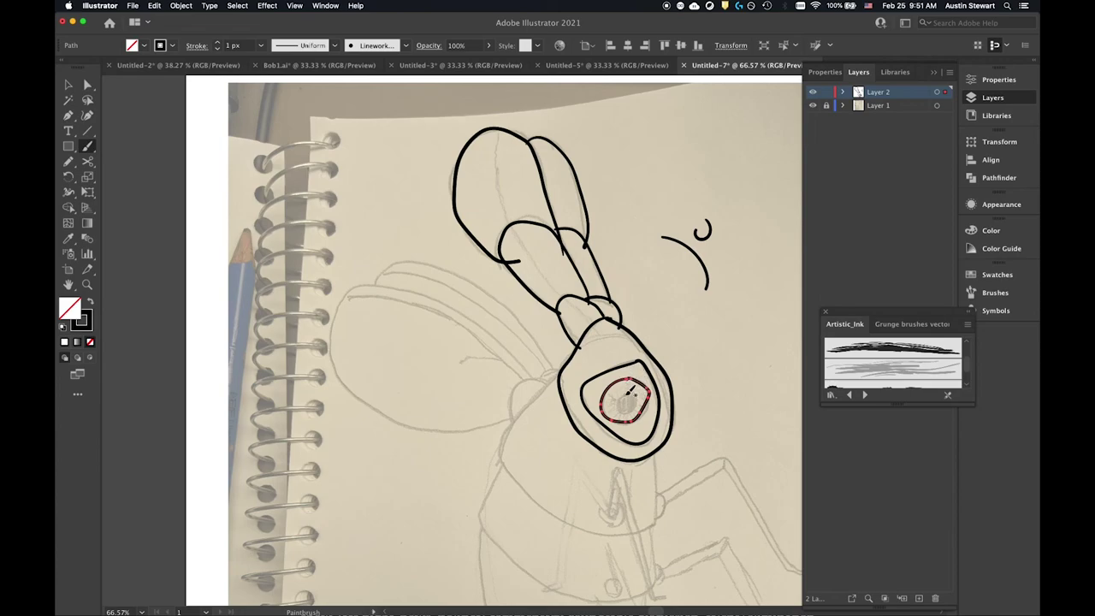
{"action": "key", "text": "super+z"}
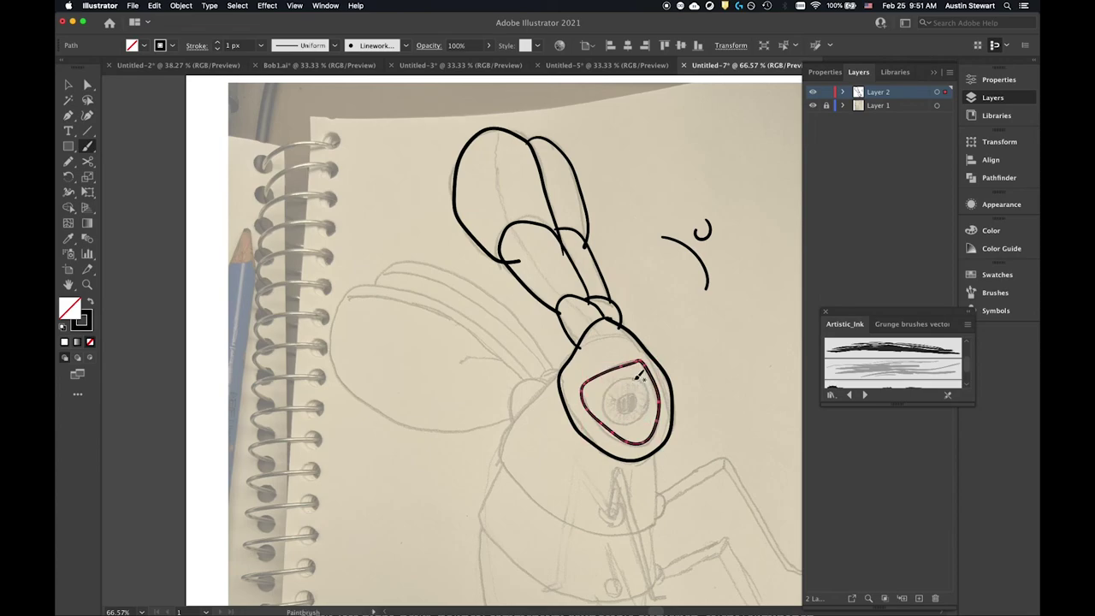
{"action": "mouse_move", "coordinate": [640, 375]}
{"action": "left_mouse_down"}
{"action": "mouse_move", "coordinate": [603, 414]}
{"action": "mouse_move", "coordinate": [621, 423]}
{"action": "mouse_move", "coordinate": [644, 412]}
{"action": "mouse_move", "coordinate": [647, 382]}
{"action": "mouse_move", "coordinate": [635, 374]}
{"action": "mouse_move", "coordinate": [624, 406]}
{"action": "mouse_move", "coordinate": [623, 382]}
{"action": "mouse_move", "coordinate": [604, 377]}
{"action": "mouse_move", "coordinate": [623, 400]}
{"action": "left_mouse_up"}
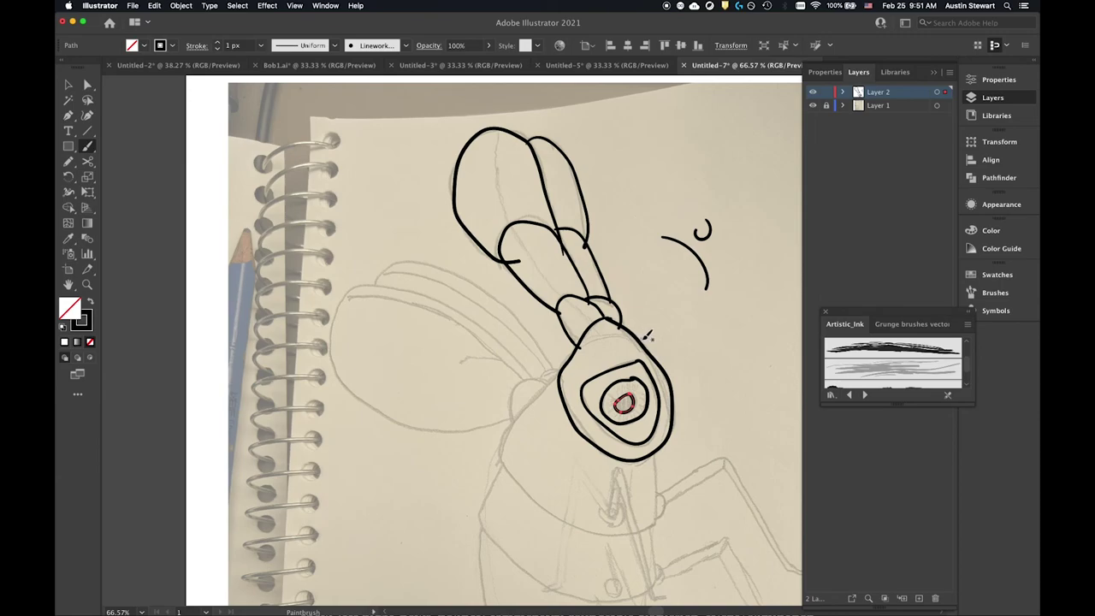
{"action": "mouse_move", "coordinate": [648, 336]}
{"action": "left_mouse_down"}
{"action": "mouse_move", "coordinate": [602, 332]}
{"action": "mouse_move", "coordinate": [571, 356]}
{"action": "left_mouse_up"}
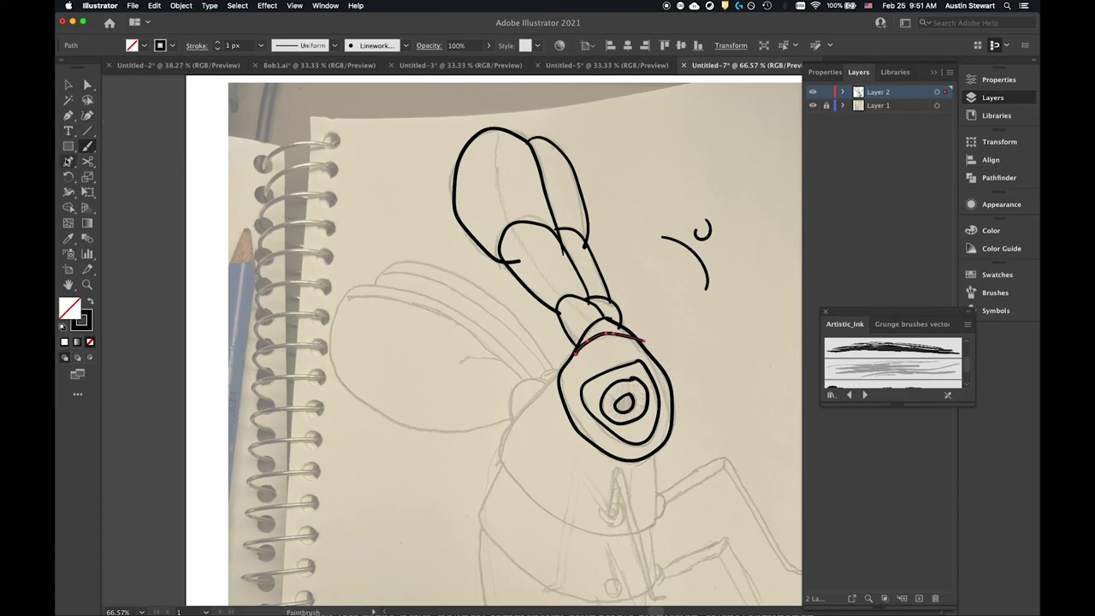
{"action": "left_click_drag", "start_coordinate": [68, 165], "coordinate": [107, 160]}
- Use the Smooth tool along the eye outline's right, bottom and upper-left edges
{"action": "left_click", "coordinate": [67, 161]}
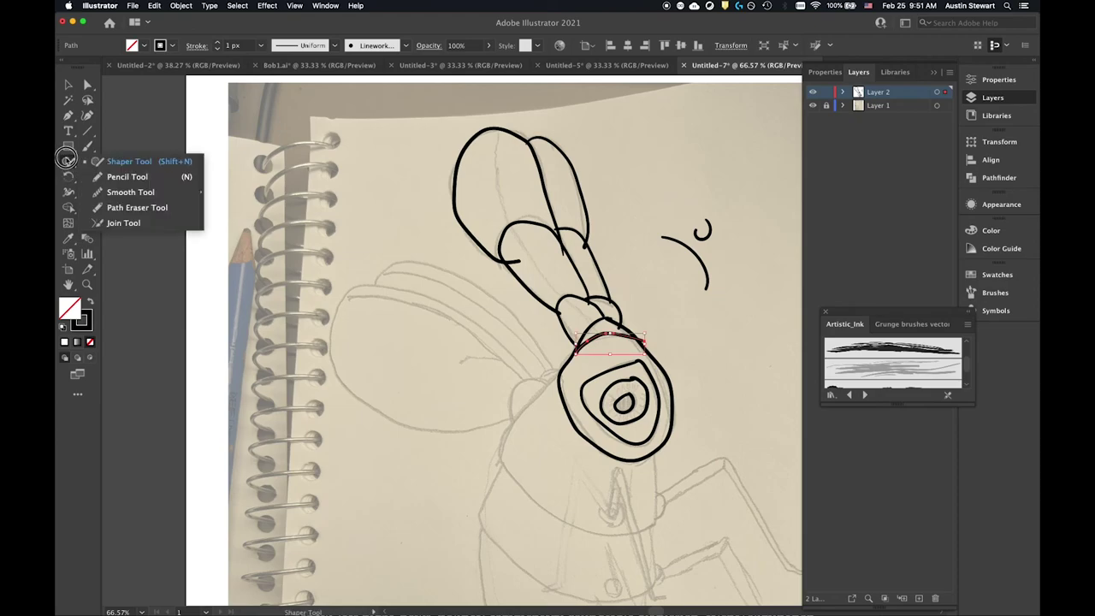
{"action": "left_click_drag", "start_coordinate": [67, 159], "coordinate": [128, 192]}
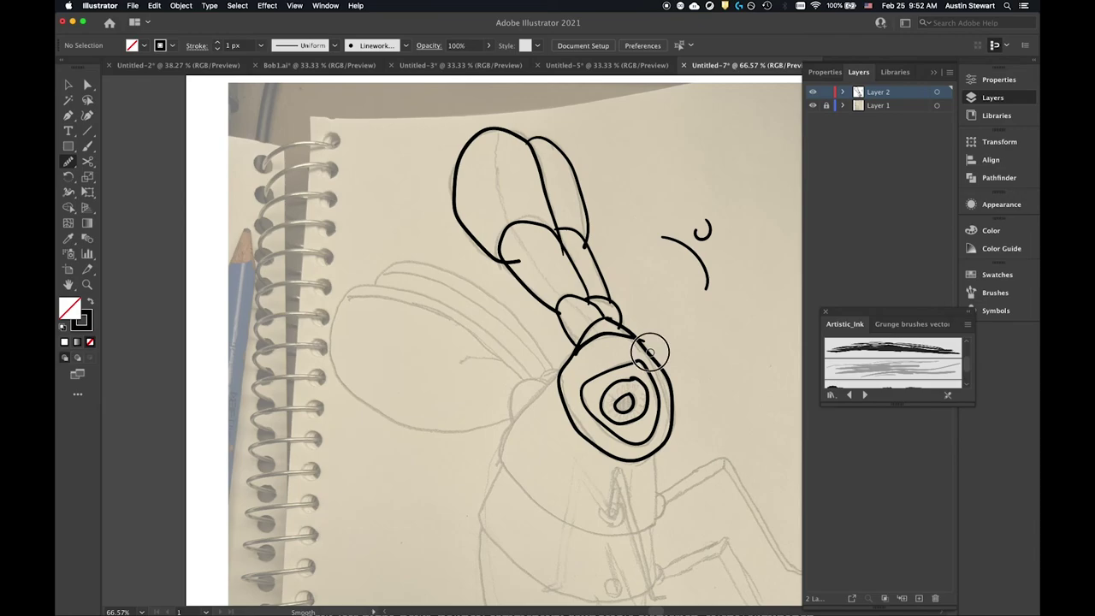
{"action": "left_click_drag", "start_coordinate": [671, 396], "coordinate": [659, 438]}
{"action": "key", "text": "v"}
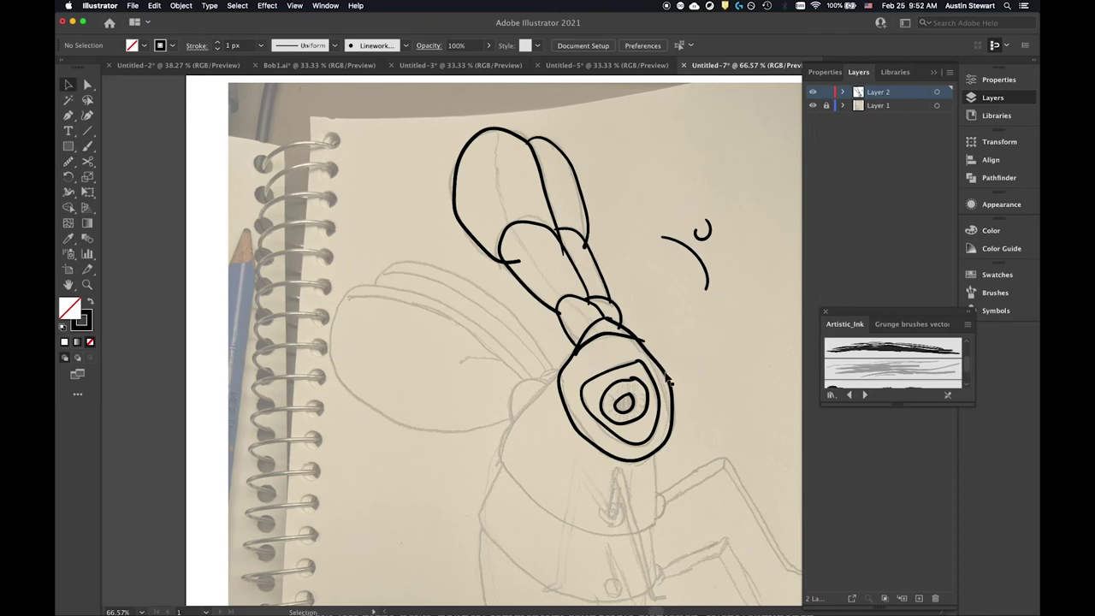
{"action": "left_click", "coordinate": [667, 380]}
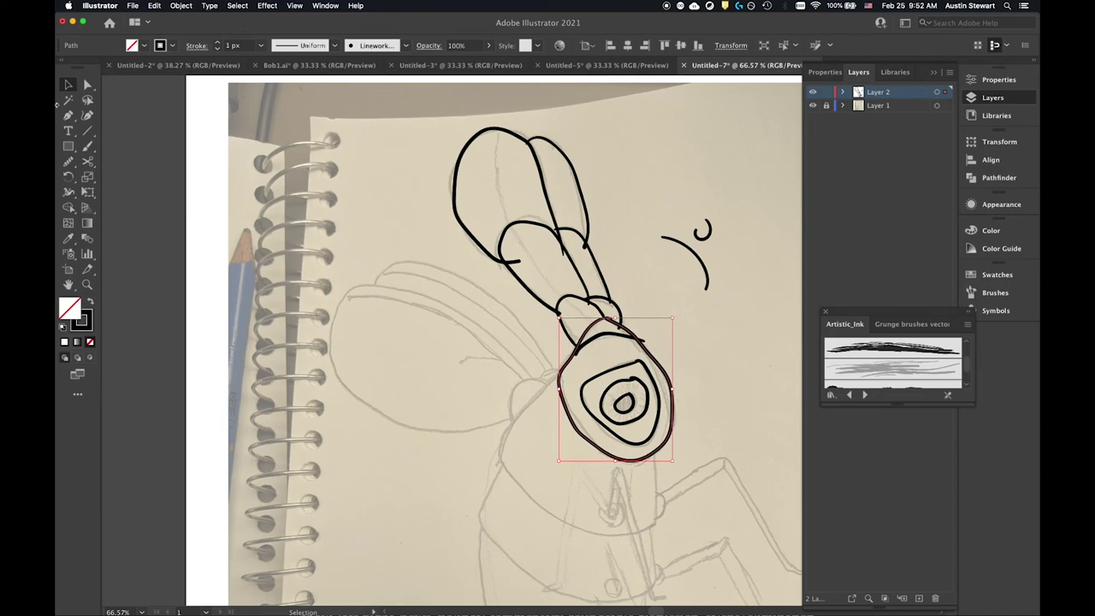
{"action": "left_click", "coordinate": [69, 161]}
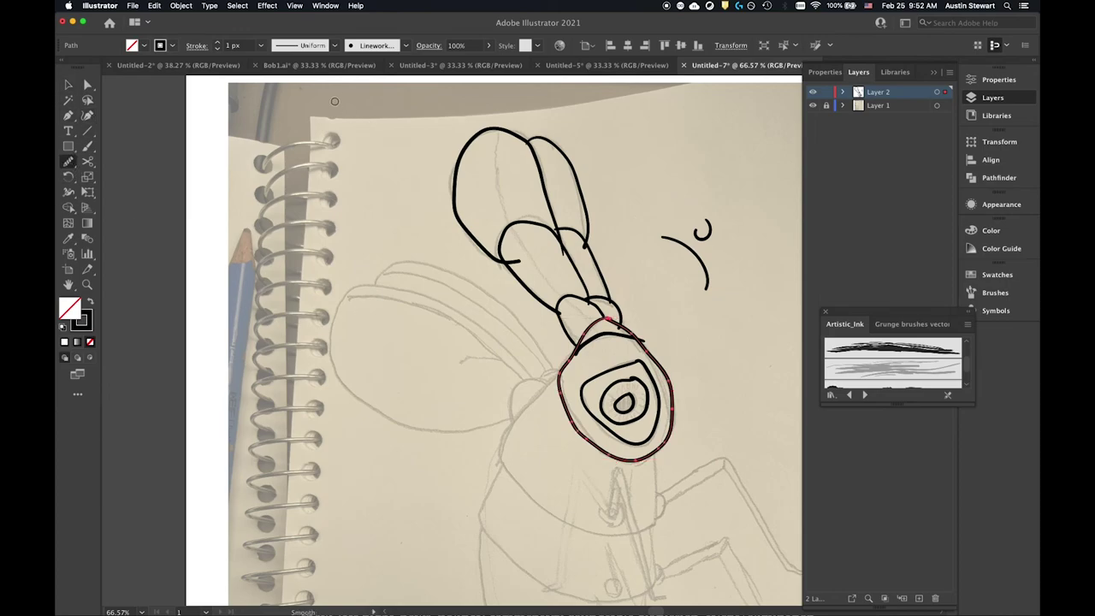
{"action": "mouse_move", "coordinate": [647, 365]}
{"action": "left_mouse_down"}
{"action": "mouse_move", "coordinate": [652, 436]}
{"action": "mouse_move", "coordinate": [562, 432]}
{"action": "mouse_move", "coordinate": [562, 398]}
{"action": "mouse_move", "coordinate": [566, 387]}
{"action": "mouse_move", "coordinate": [602, 449]}
{"action": "mouse_move", "coordinate": [633, 467]}
{"action": "left_mouse_up"}
{"action": "mouse_move", "coordinate": [647, 352]}
{"action": "left_mouse_down"}
{"action": "mouse_move", "coordinate": [672, 410]}
{"action": "mouse_move", "coordinate": [650, 432]}
{"action": "left_mouse_up"}
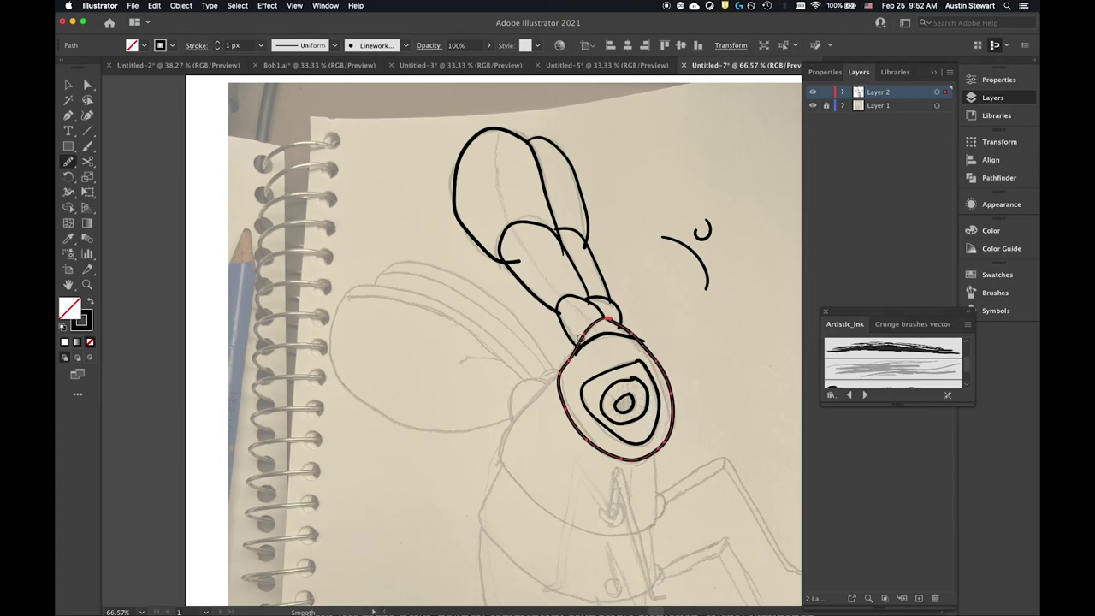
{"action": "left_click_drag", "start_coordinate": [580, 337], "coordinate": [556, 389]}
- Smooth the small inner ring around the eye's pupil
{"action": "key", "text": "v"}
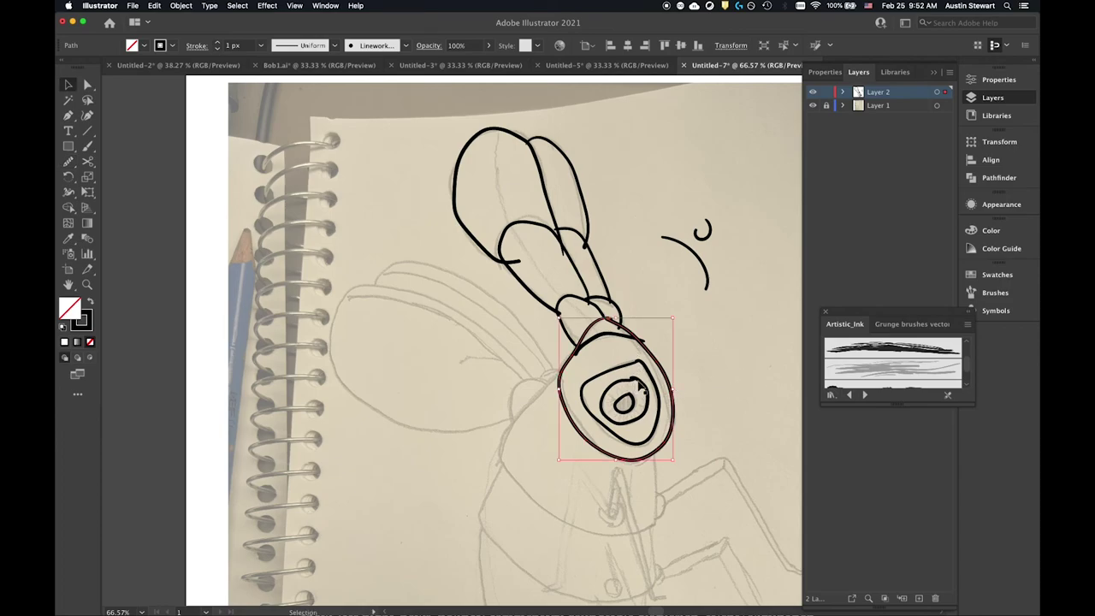
{"action": "left_click", "coordinate": [639, 387]}
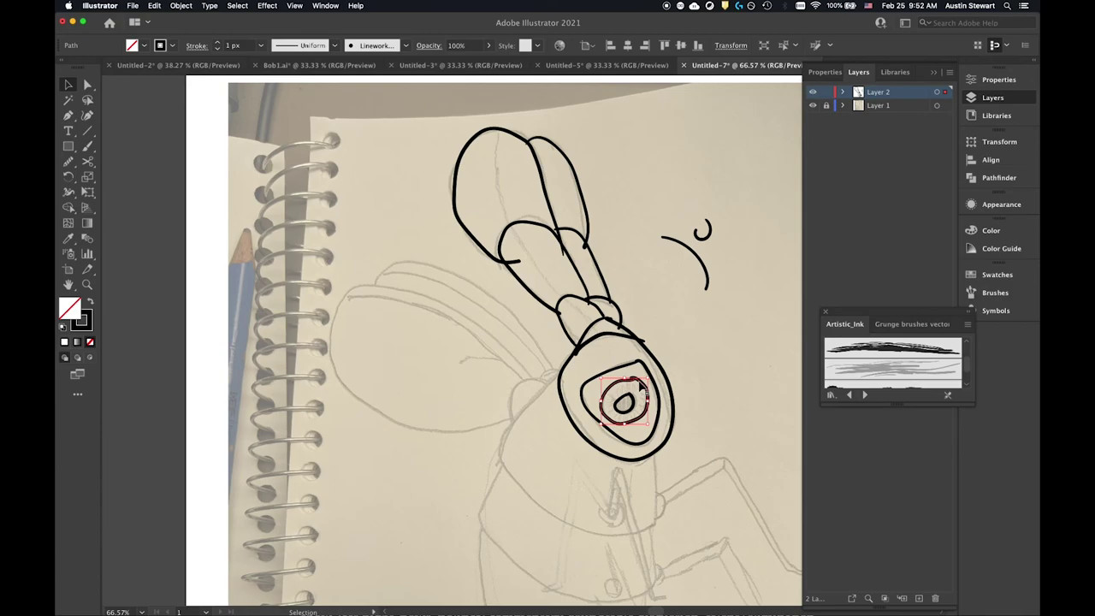
{"action": "left_click", "coordinate": [69, 161]}
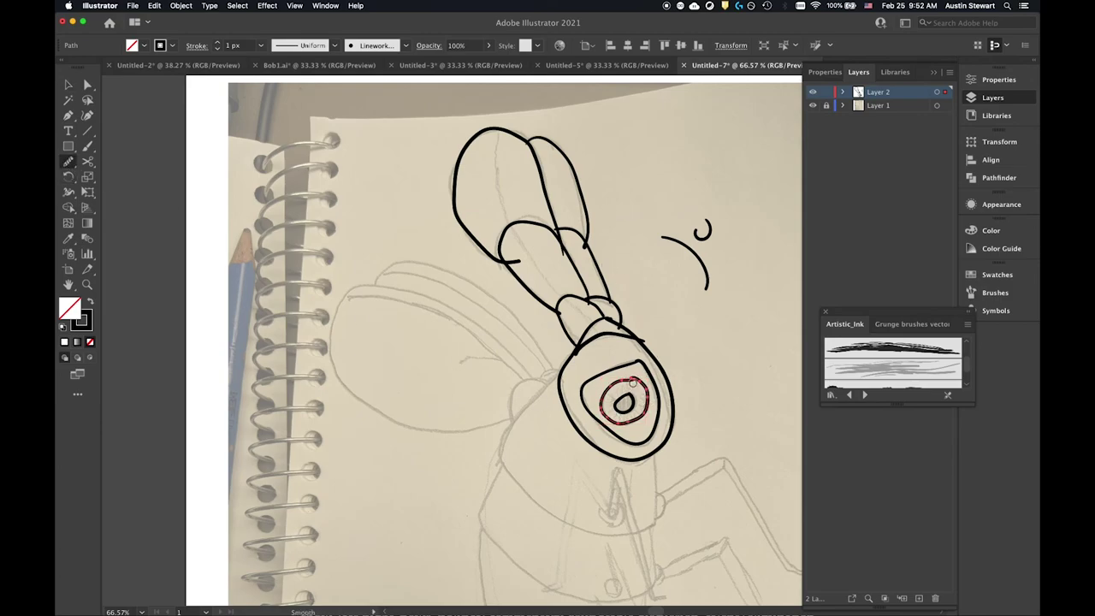
{"action": "mouse_move", "coordinate": [635, 380]}
{"action": "left_mouse_down"}
{"action": "mouse_move", "coordinate": [601, 411]}
{"action": "mouse_move", "coordinate": [630, 423]}
{"action": "mouse_move", "coordinate": [648, 385]}
{"action": "mouse_move", "coordinate": [635, 380]}
{"action": "mouse_move", "coordinate": [645, 414]}
{"action": "mouse_move", "coordinate": [598, 411]}
{"action": "left_mouse_up"}
{"action": "mouse_move", "coordinate": [638, 378]}
{"action": "left_mouse_down"}
{"action": "mouse_move", "coordinate": [610, 386]}
{"action": "mouse_move", "coordinate": [601, 404]}
{"action": "mouse_move", "coordinate": [624, 385]}
{"action": "left_mouse_up"}
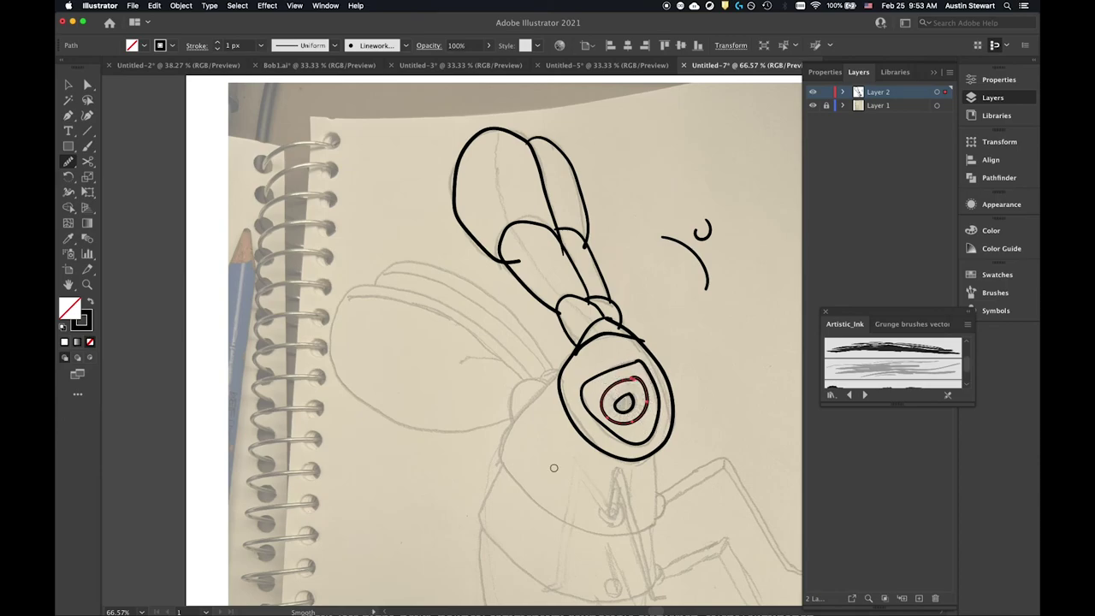
- Marquee-select and delete the stray arc stroke beside the bug's head
{"action": "key", "text": "v"}
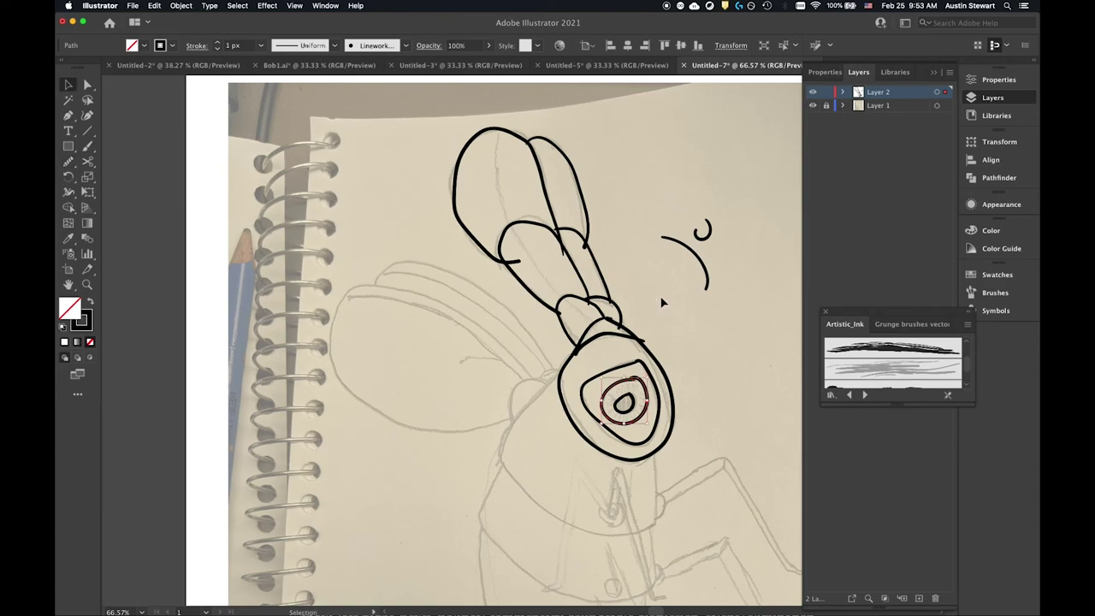
{"action": "left_click", "coordinate": [677, 318]}
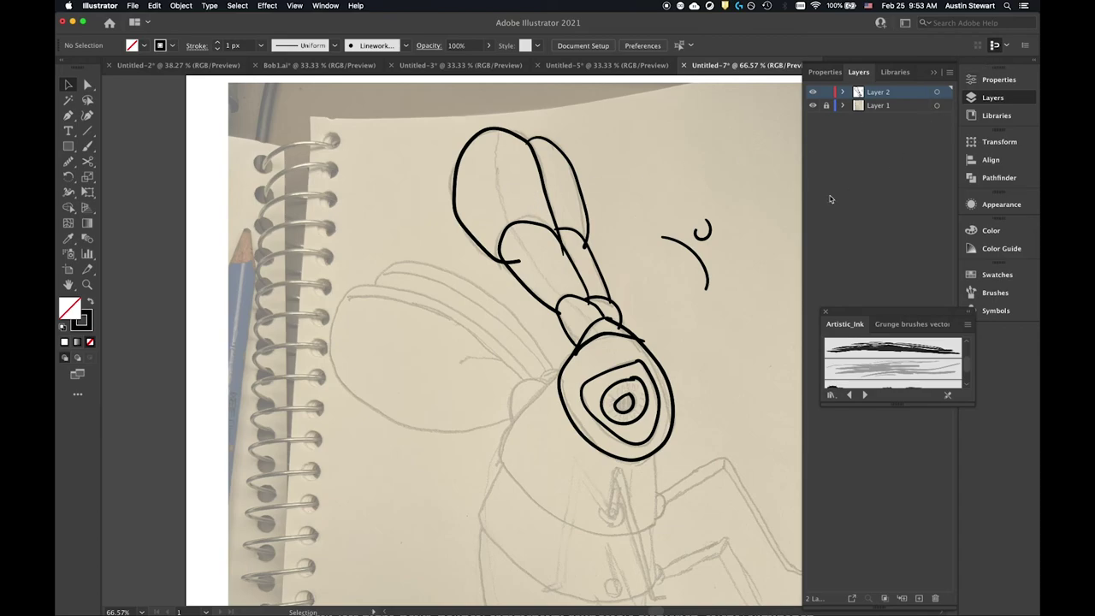
{"action": "mouse_move", "coordinate": [640, 183]}
{"action": "left_mouse_down"}
{"action": "mouse_move", "coordinate": [735, 303]}
{"action": "mouse_move", "coordinate": [749, 299]}
{"action": "left_mouse_up"}
{"action": "key", "text": "Delete"}
- Duplicate Layer 2 as a locked 'lineworkBackup' layer placed below Layer 1
{"action": "left_click", "coordinate": [950, 74]}
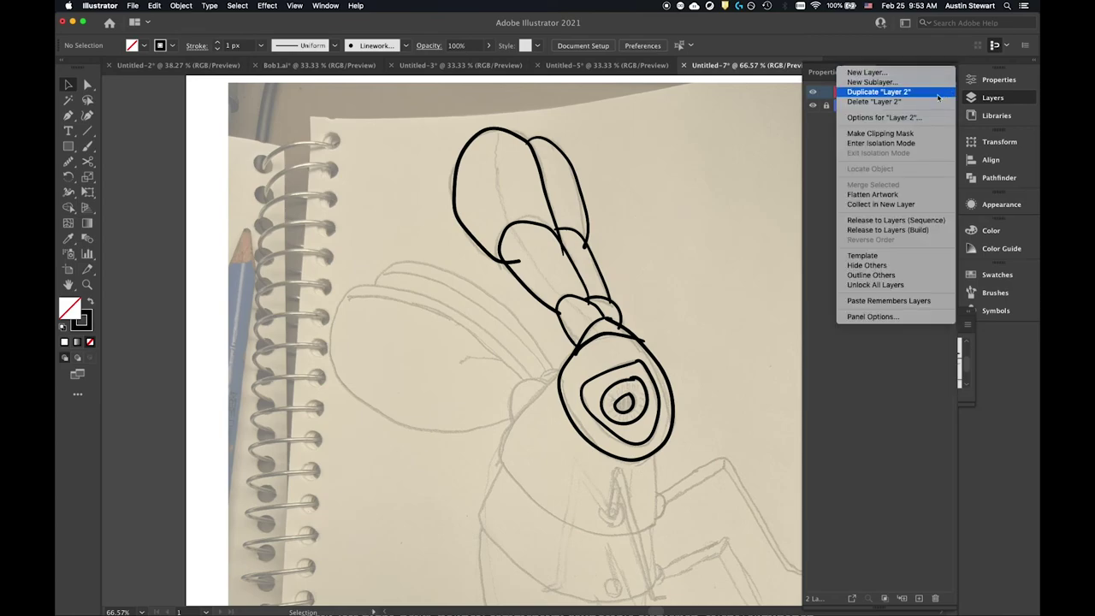
{"action": "left_click", "coordinate": [936, 95]}
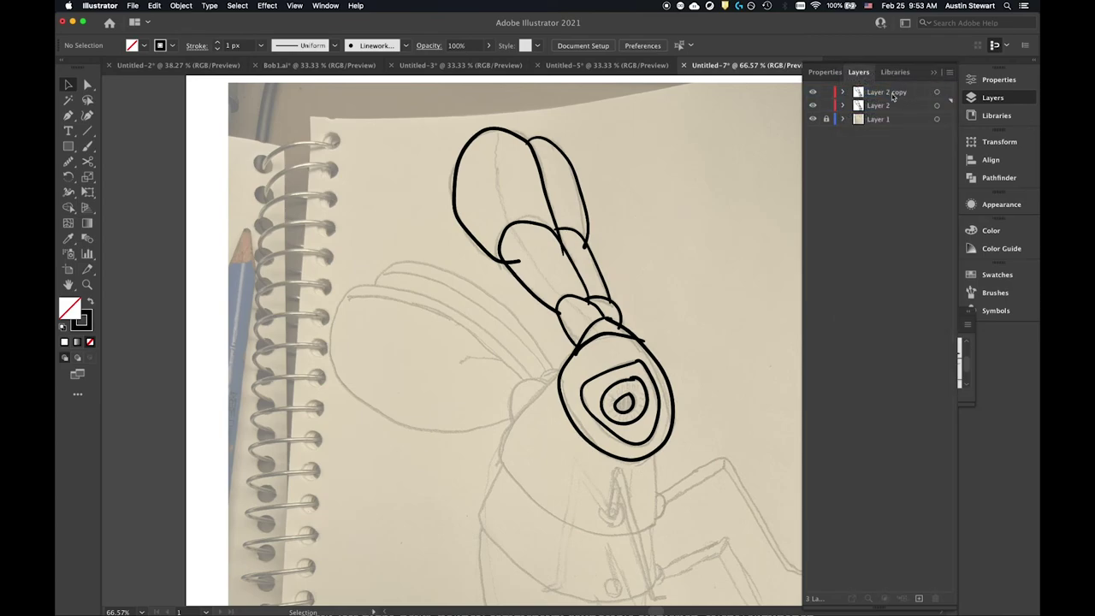
{"action": "double_click", "coordinate": [892, 92]}
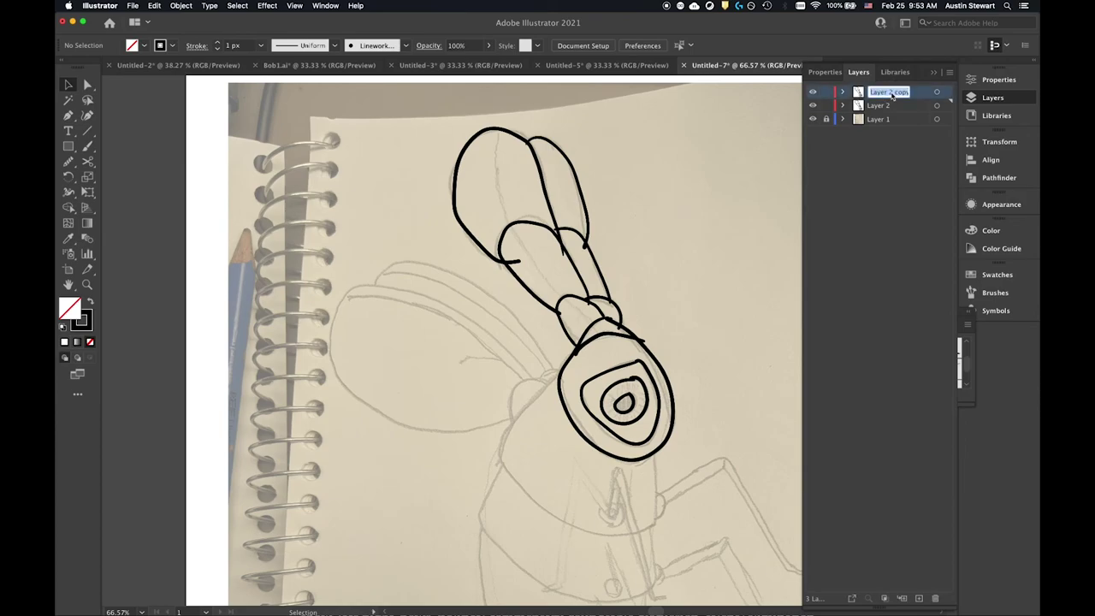
{"action": "type", "text": "lin"}
{"action": "type", "text": "eworkBackup"}
{"action": "left_click", "coordinate": [899, 176]}
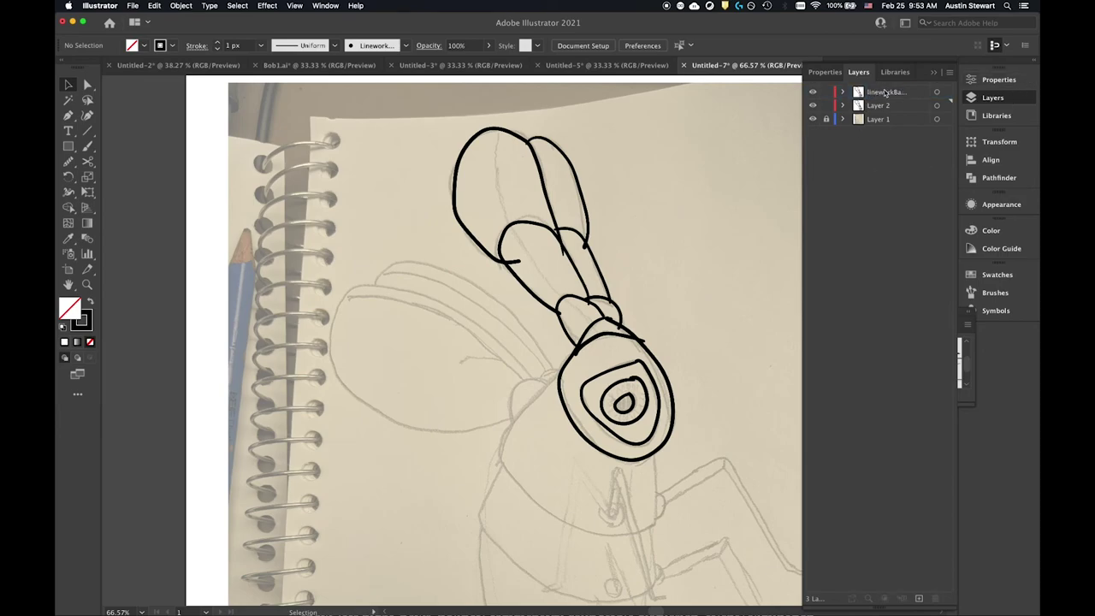
{"action": "left_click_drag", "start_coordinate": [885, 92], "coordinate": [875, 124]}
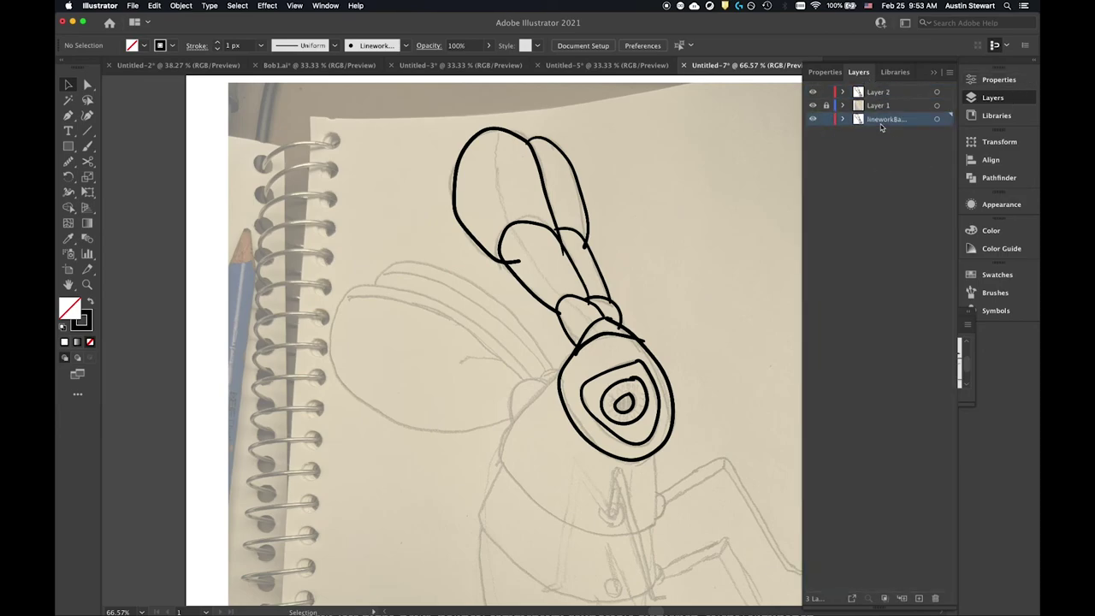
{"action": "left_click", "coordinate": [825, 120]}
- Duplicate Layer 2 again and name the copy 'linework'
{"action": "left_click", "coordinate": [911, 94]}
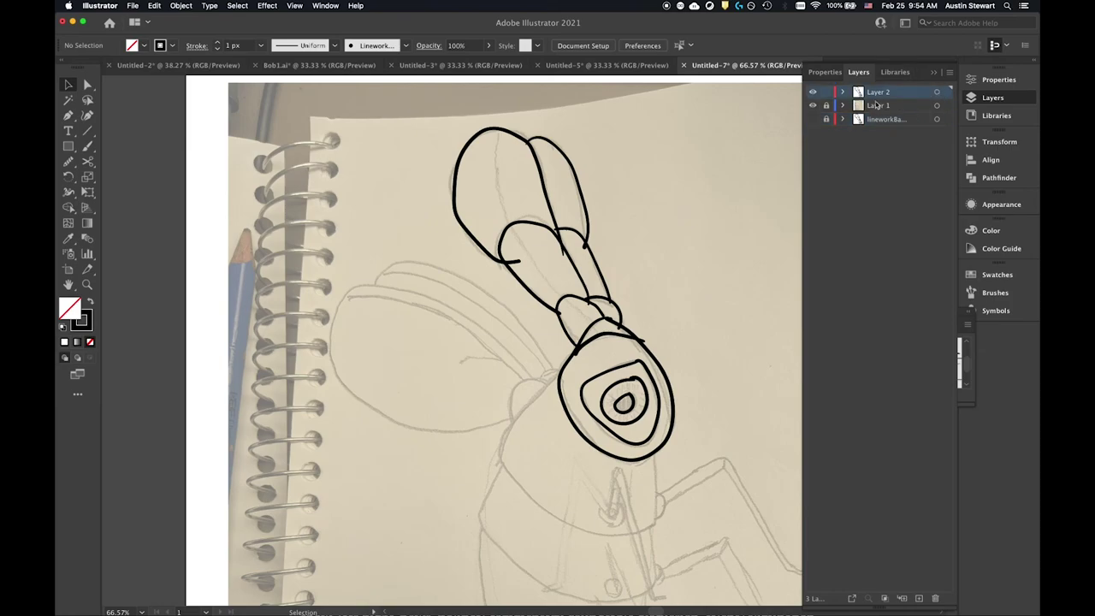
{"action": "left_click", "coordinate": [950, 73]}
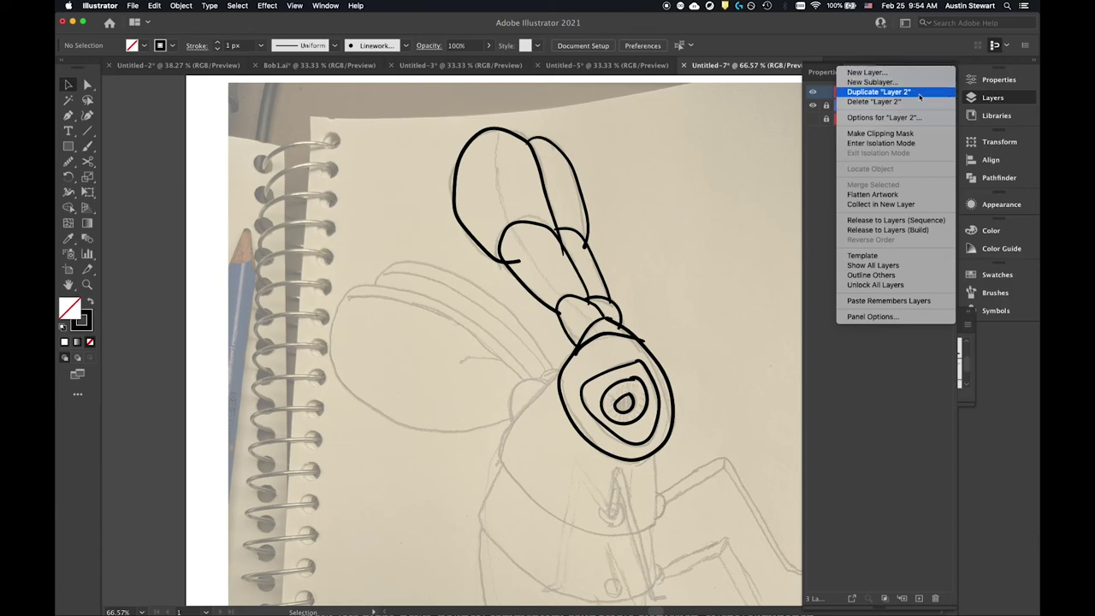
{"action": "left_click", "coordinate": [919, 94]}
{"action": "double_click", "coordinate": [888, 90]}
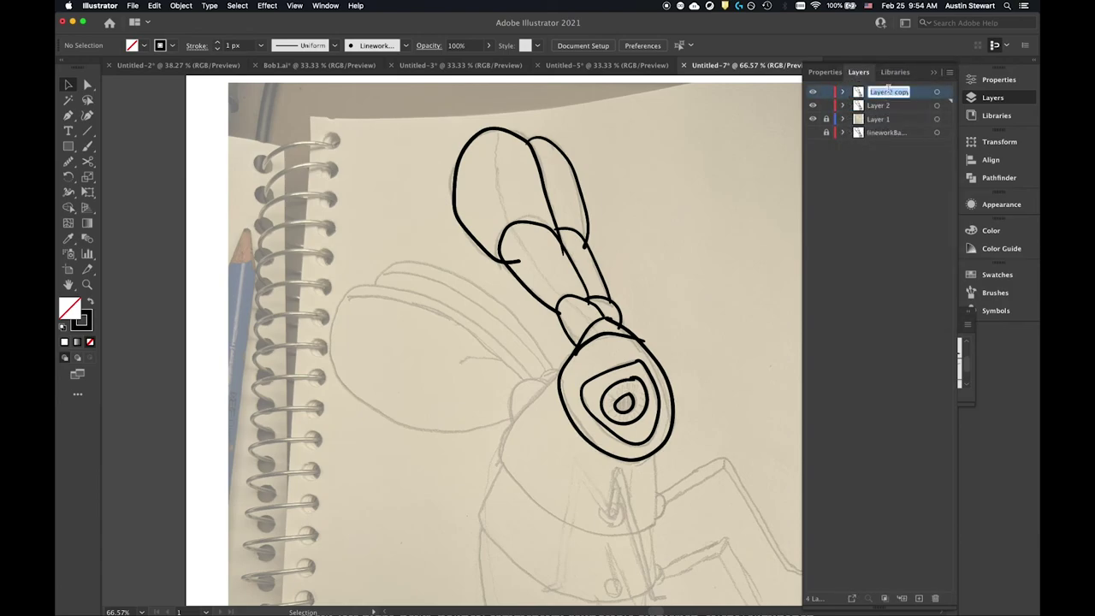
{"action": "type", "text": "linework"}
{"action": "key", "text": "Return"}
{"action": "left_click", "coordinate": [880, 97]}
{"action": "left_click", "coordinate": [912, 108]}
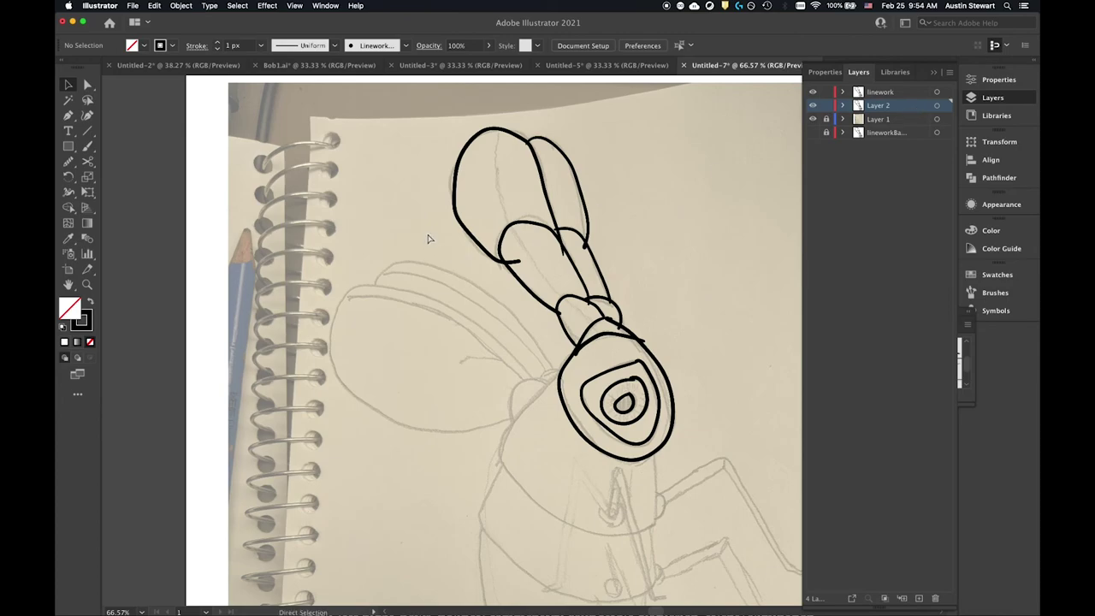
- Lock and hide the linework layer after checking the Object menu with everything selected
{"action": "key", "text": "super+a"}
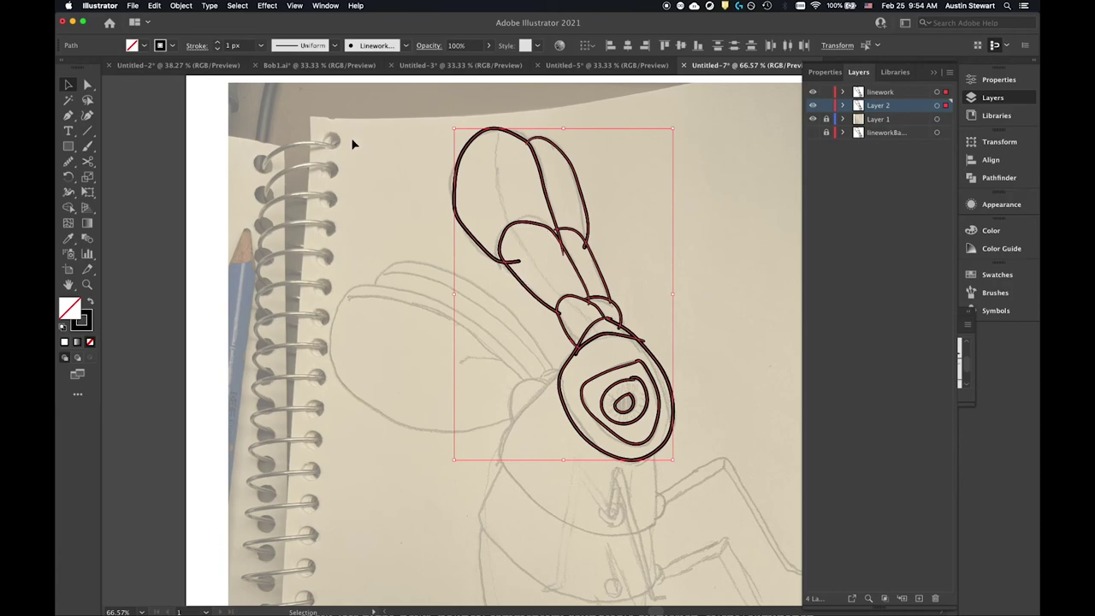
{"action": "left_click", "coordinate": [182, 6]}
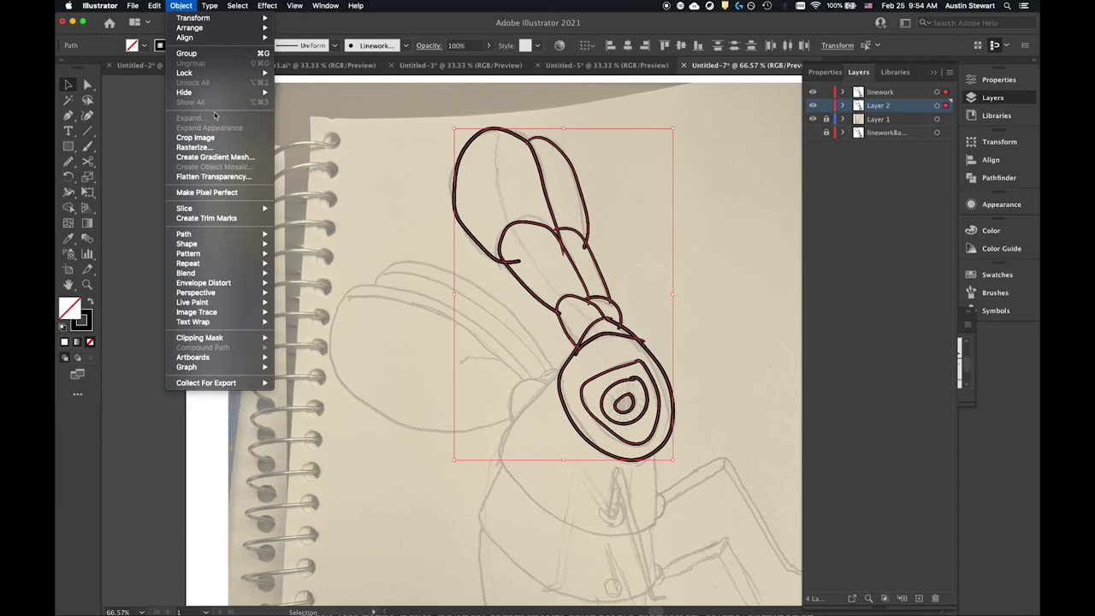
{"action": "left_click", "coordinate": [778, 221]}
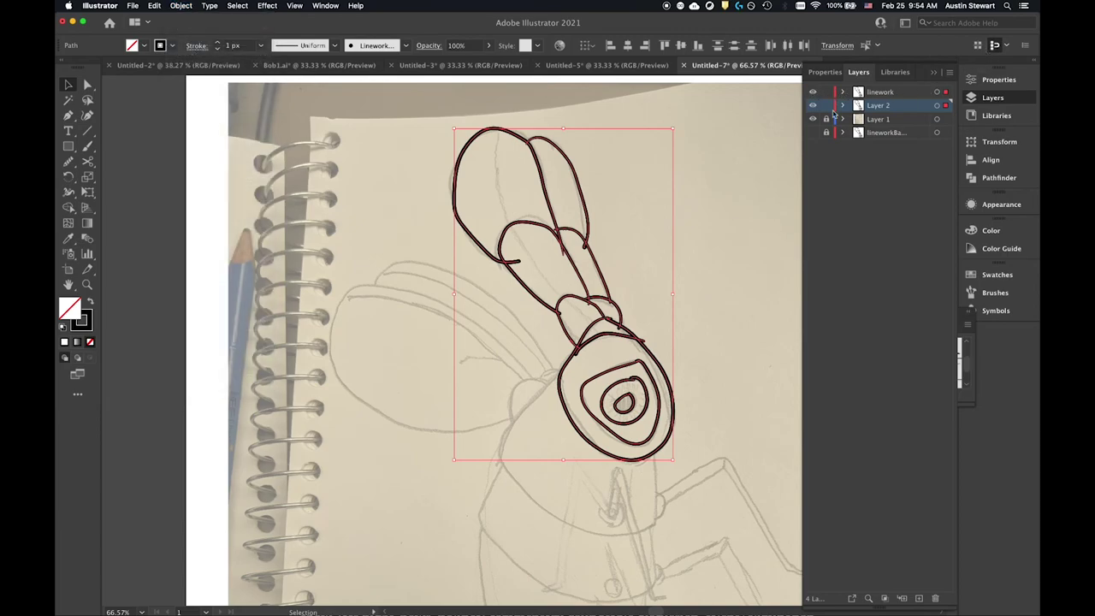
{"action": "left_click", "coordinate": [839, 197]}
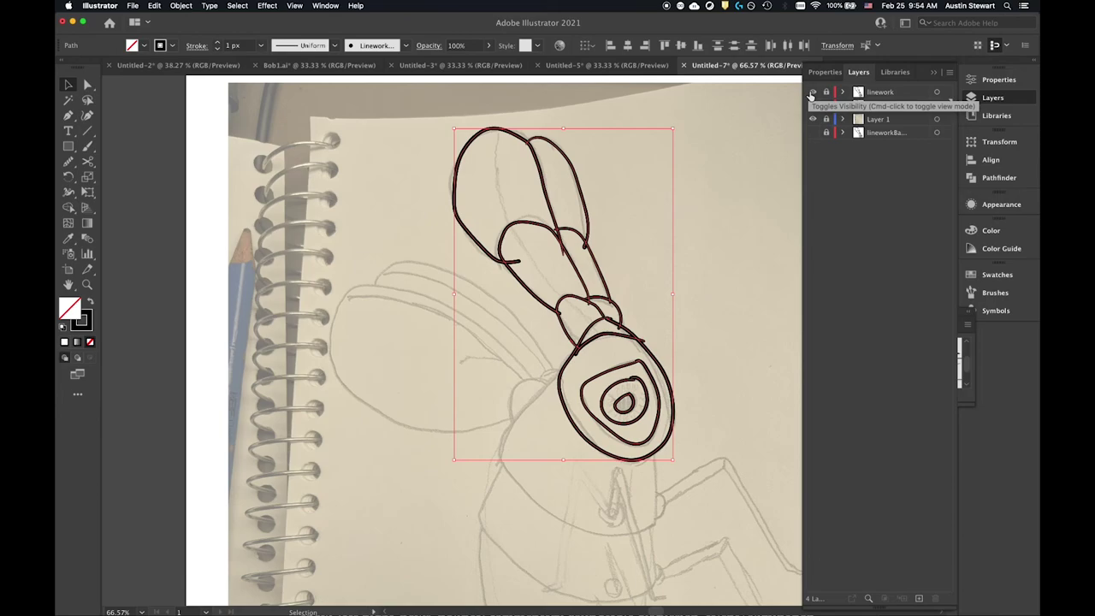
{"action": "left_click", "coordinate": [812, 96]}
{"action": "left_click", "coordinate": [684, 244]}
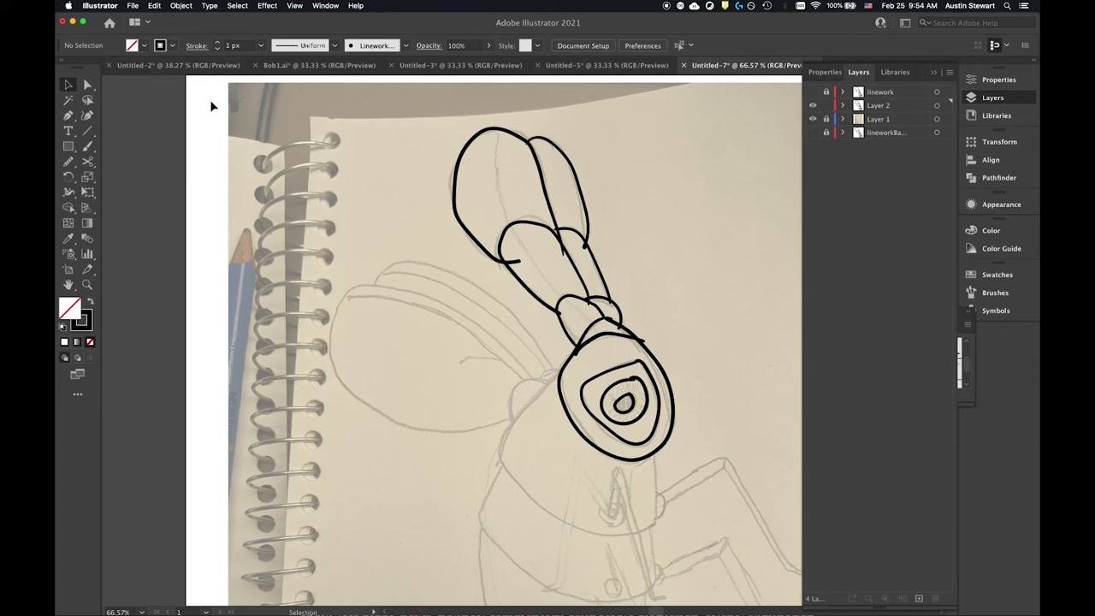
- Select all of Layer 2's paths and review the Object menu
{"action": "key", "text": "super+a"}
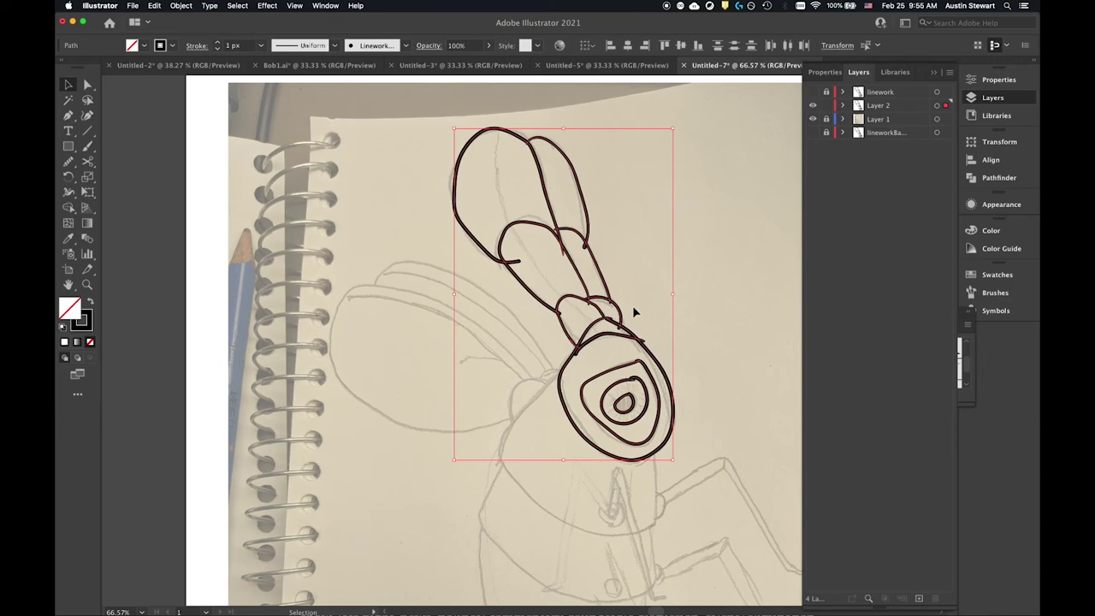
{"action": "left_click", "coordinate": [178, 7]}
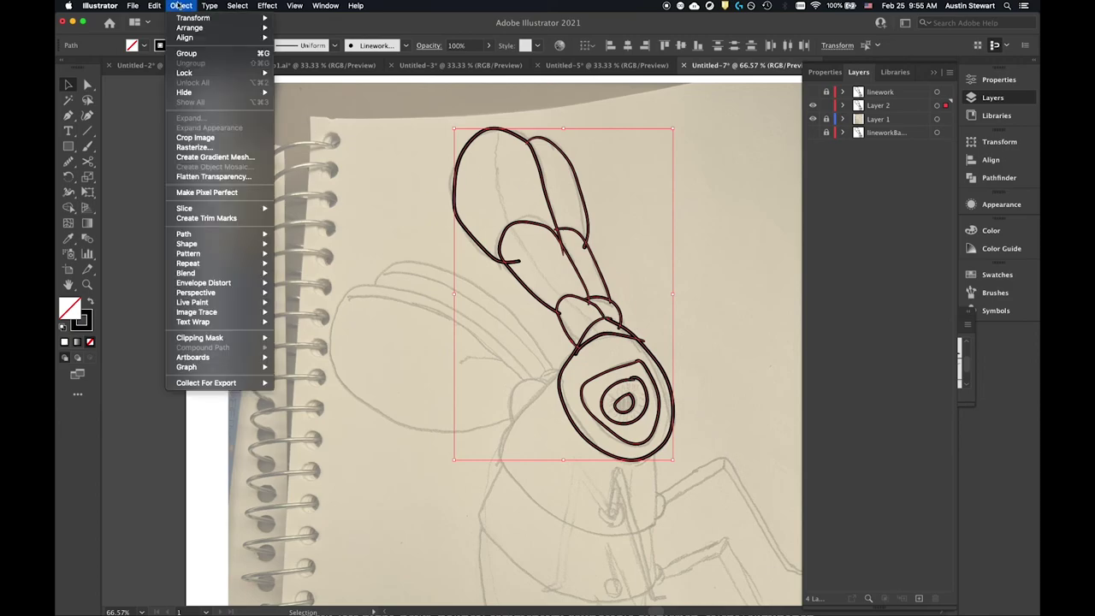
{"action": "left_click", "coordinate": [193, 6]}
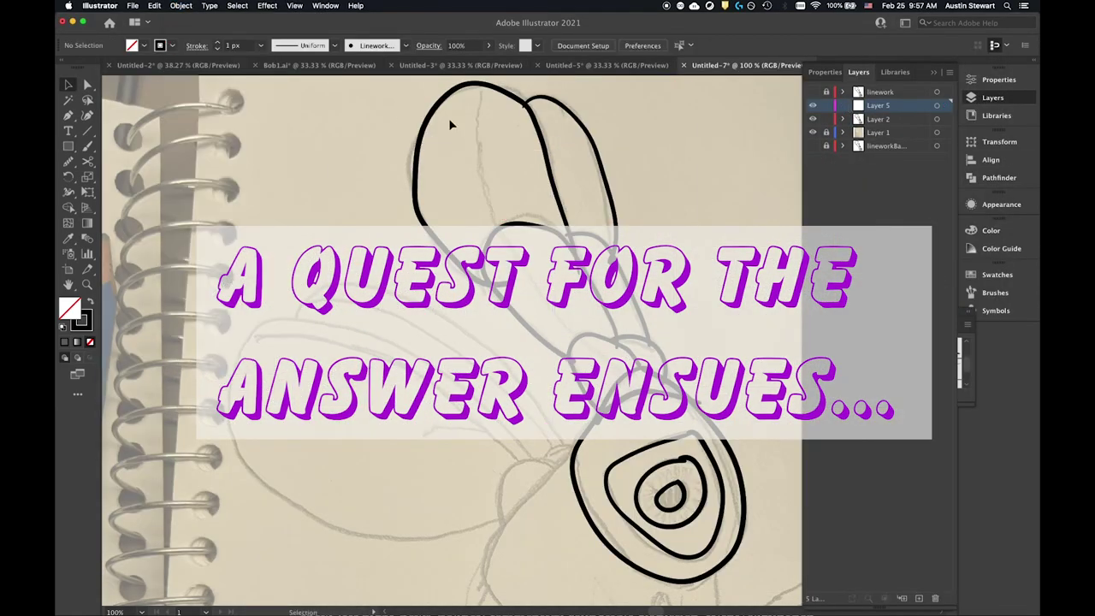
- Select the Layer 2 linework and try Object > Expand Appearance on its strokes
{"action": "left_click", "coordinate": [937, 119]}
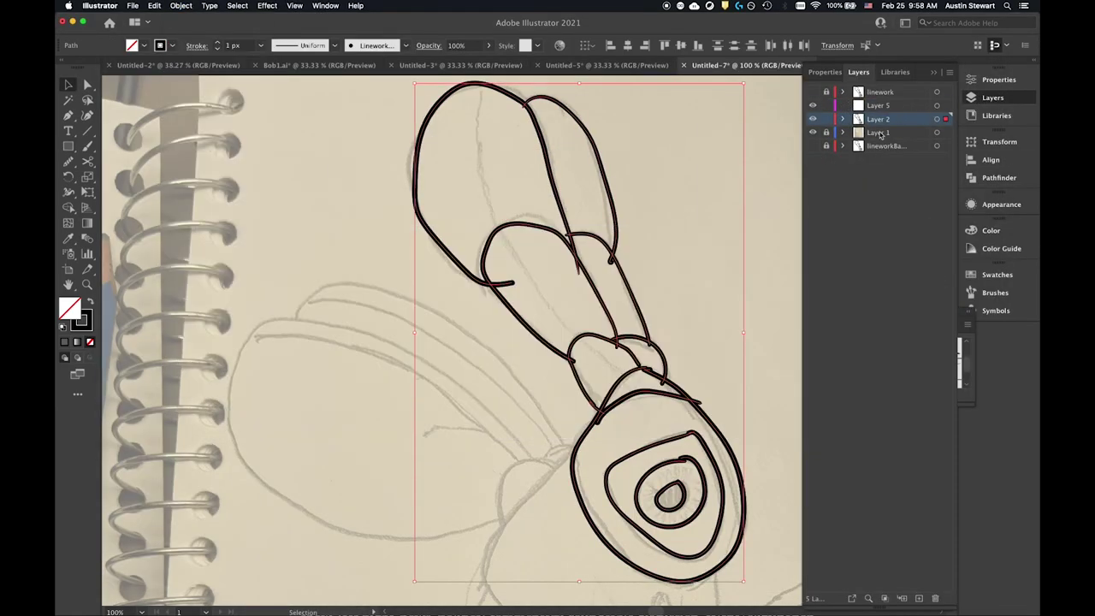
{"action": "left_click", "coordinate": [180, 6]}
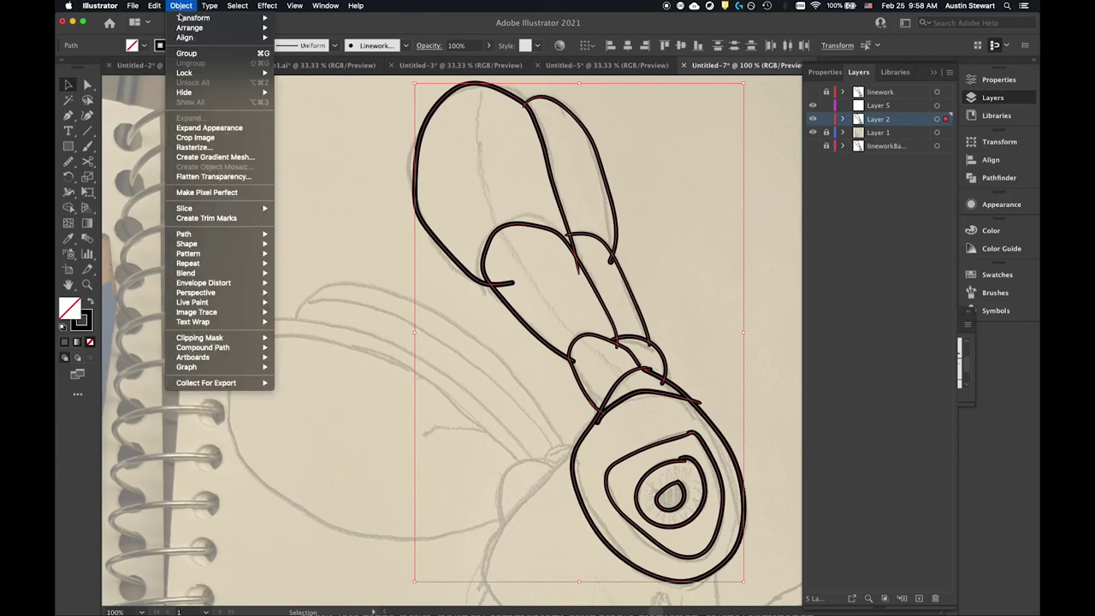
{"action": "left_click", "coordinate": [217, 127]}
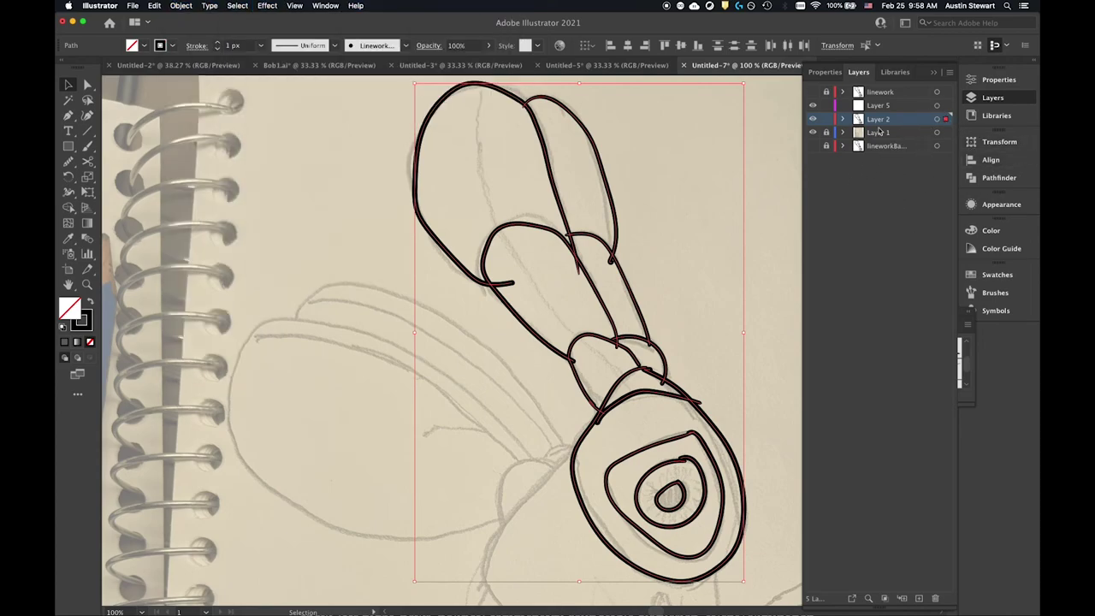
- Delete the empty Layer 5, check Layer 2's paths, and deselect all
{"action": "left_click", "coordinate": [944, 107]}
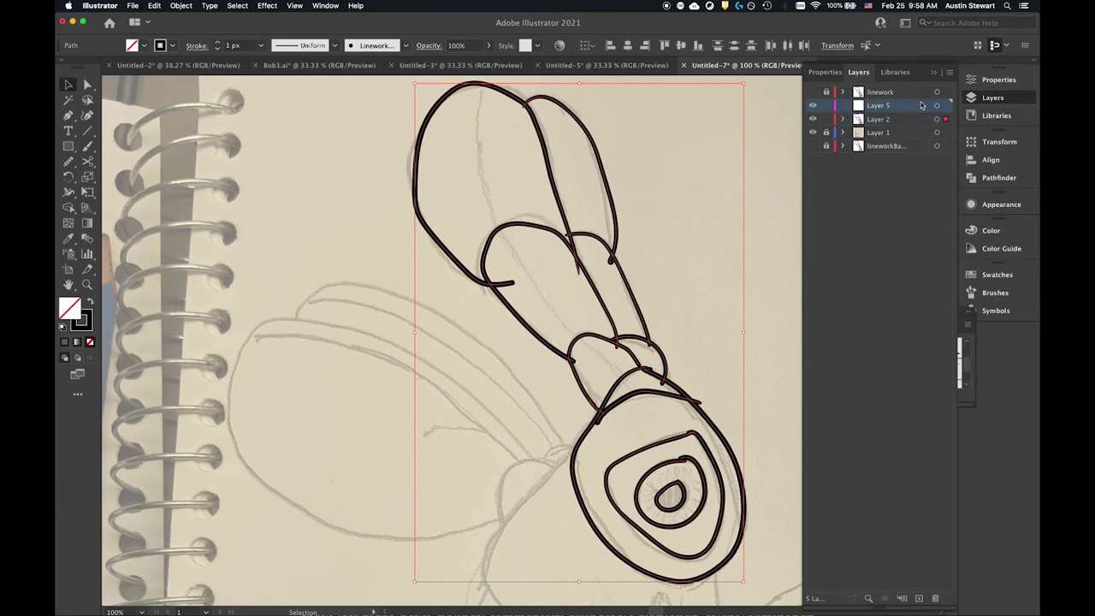
{"action": "left_click", "coordinate": [936, 600]}
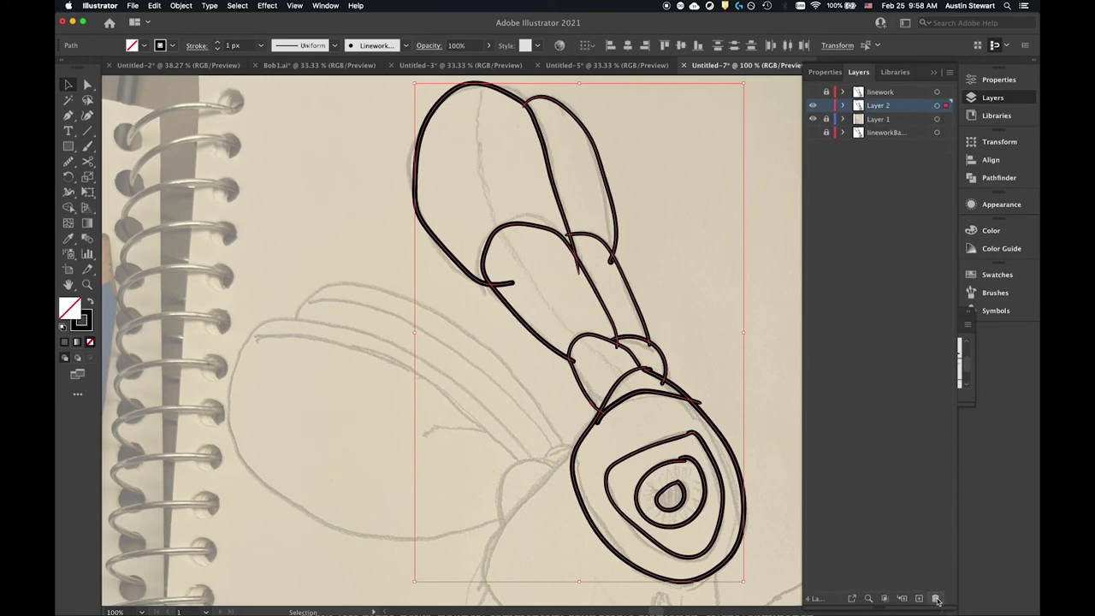
{"action": "left_click", "coordinate": [842, 106]}
{"action": "left_click", "coordinate": [842, 104]}
{"action": "left_click", "coordinate": [294, 143]}
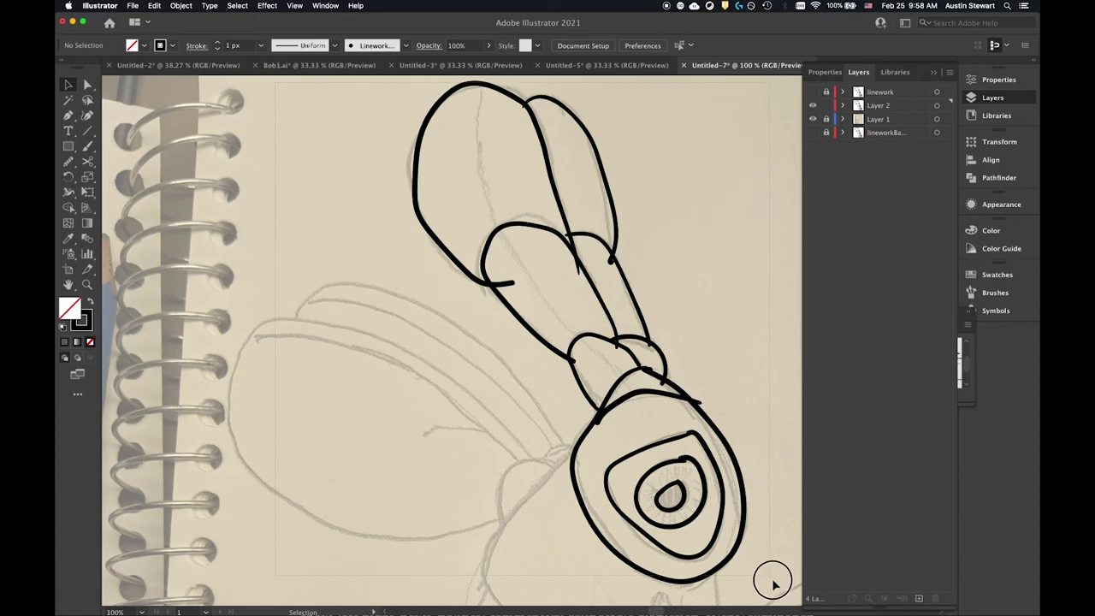
{"action": "key", "text": "super+a"}
{"action": "left_click", "coordinate": [179, 5]}
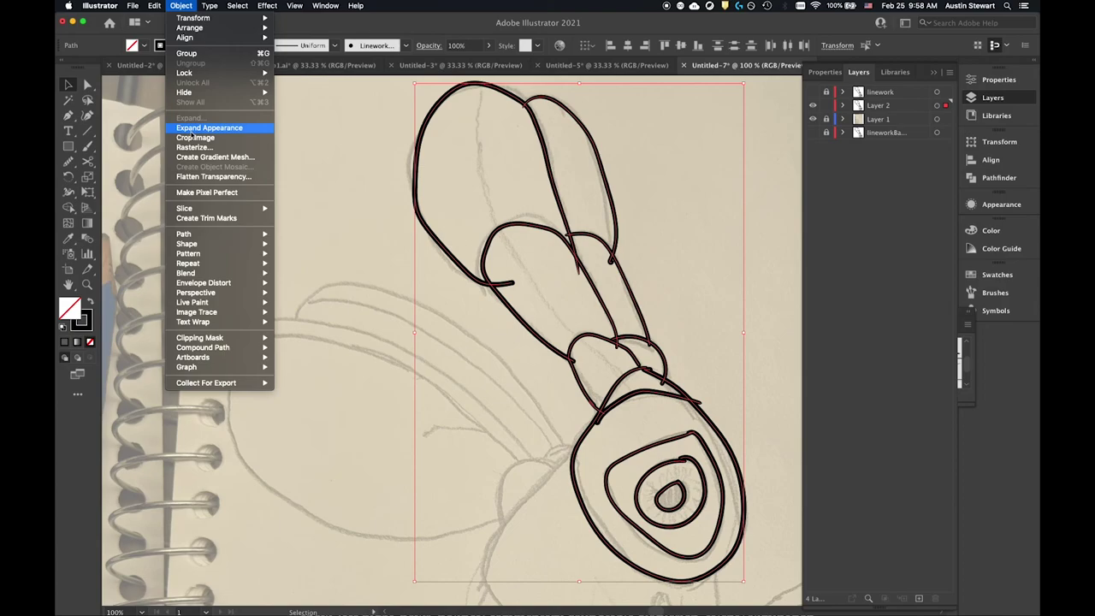
{"action": "left_click", "coordinate": [179, 5]}
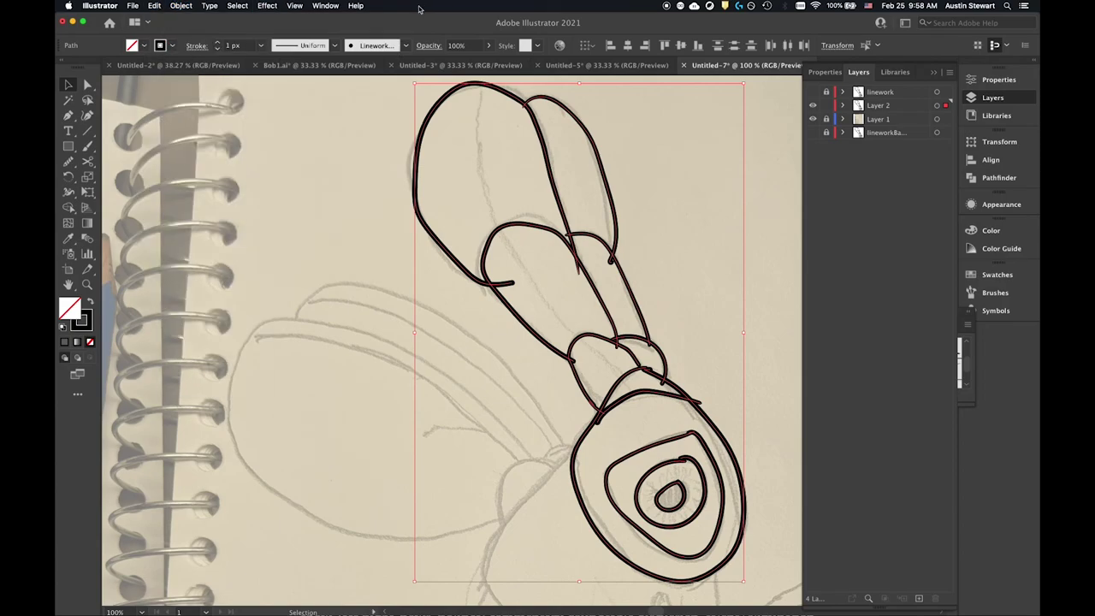
{"action": "left_click", "coordinate": [189, 8]}
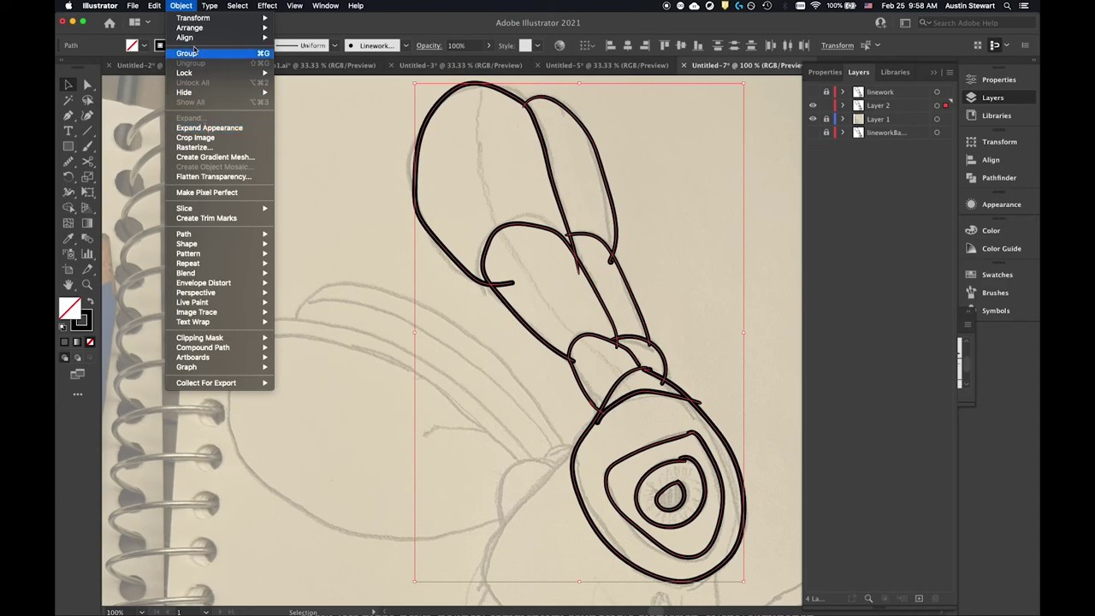
{"action": "left_click", "coordinate": [382, 6]}
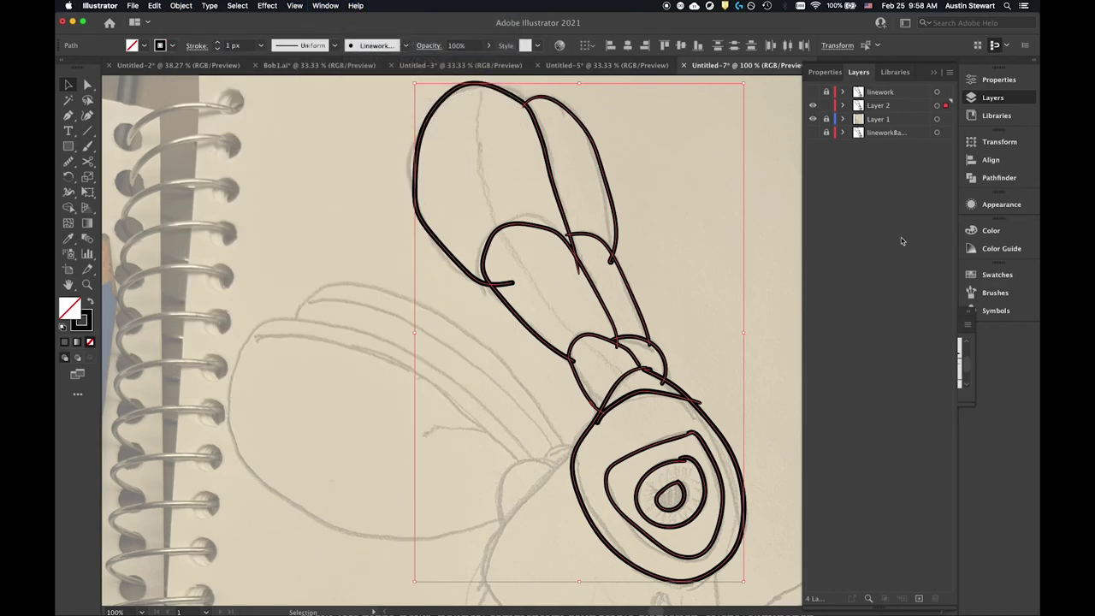
{"action": "left_click", "coordinate": [919, 600]}
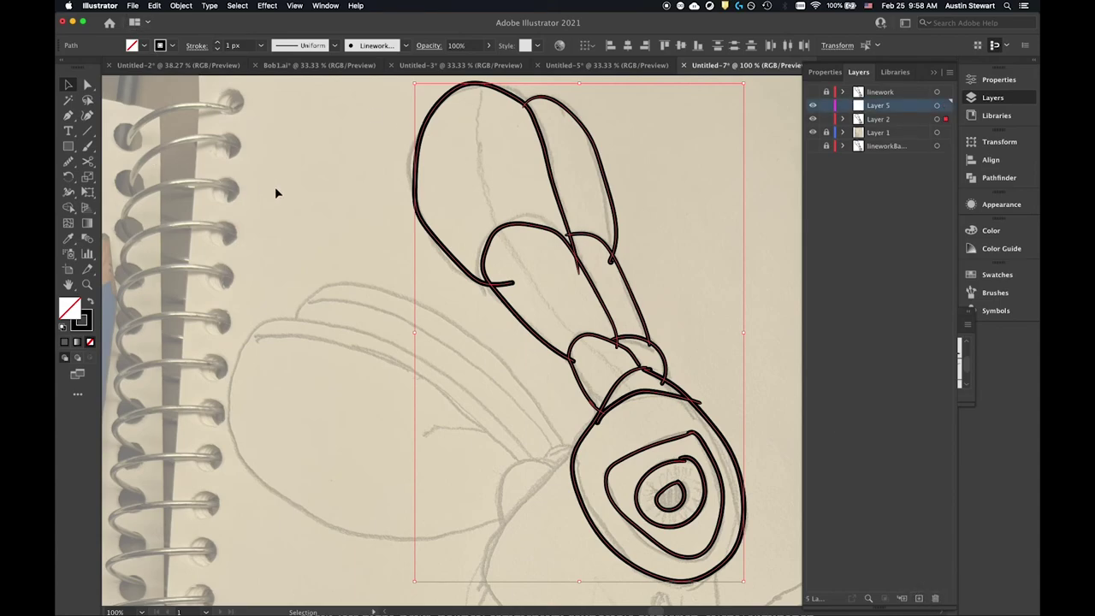
{"action": "left_click", "coordinate": [289, 165]}
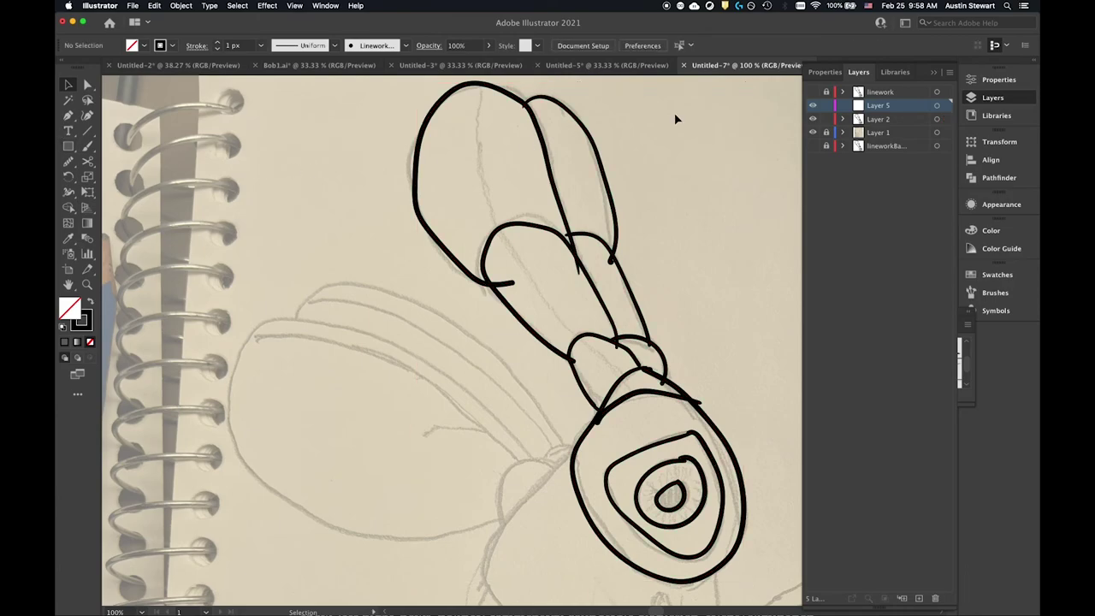
{"action": "left_click", "coordinate": [69, 145]}
{"action": "left_click_drag", "start_coordinate": [266, 121], "coordinate": [537, 396]}
{"action": "left_click", "coordinate": [180, 5]}
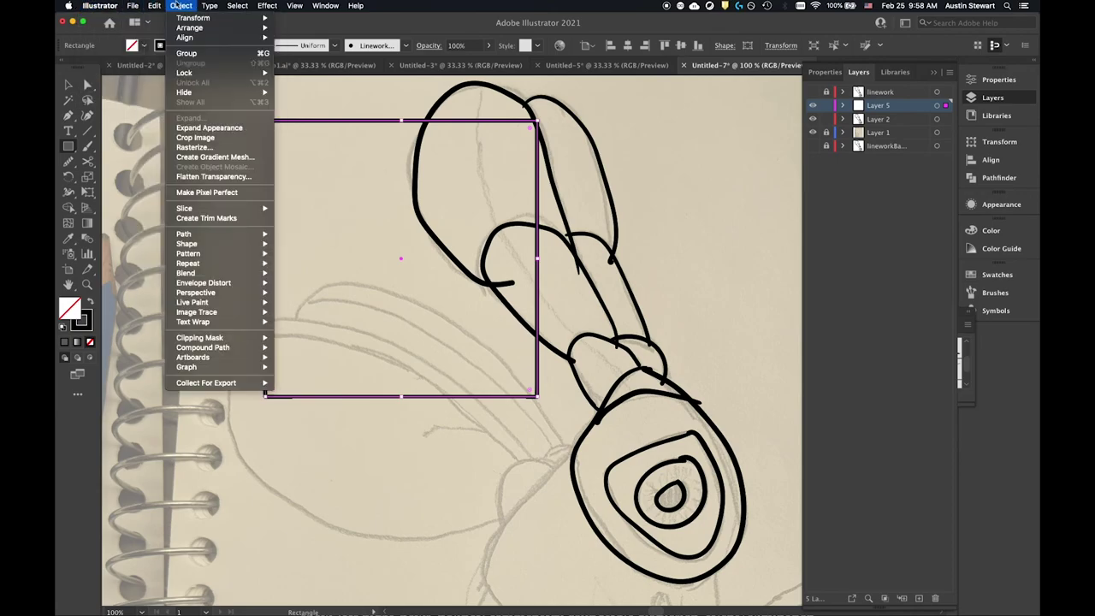
{"action": "left_click", "coordinate": [180, 5]}
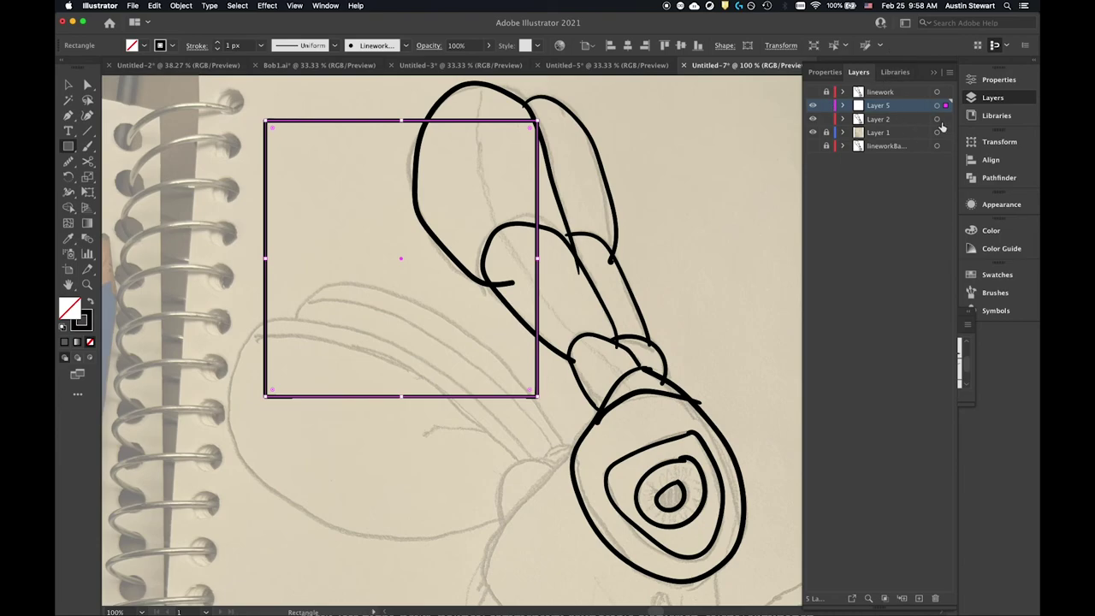
{"action": "left_click", "coordinate": [945, 120]}
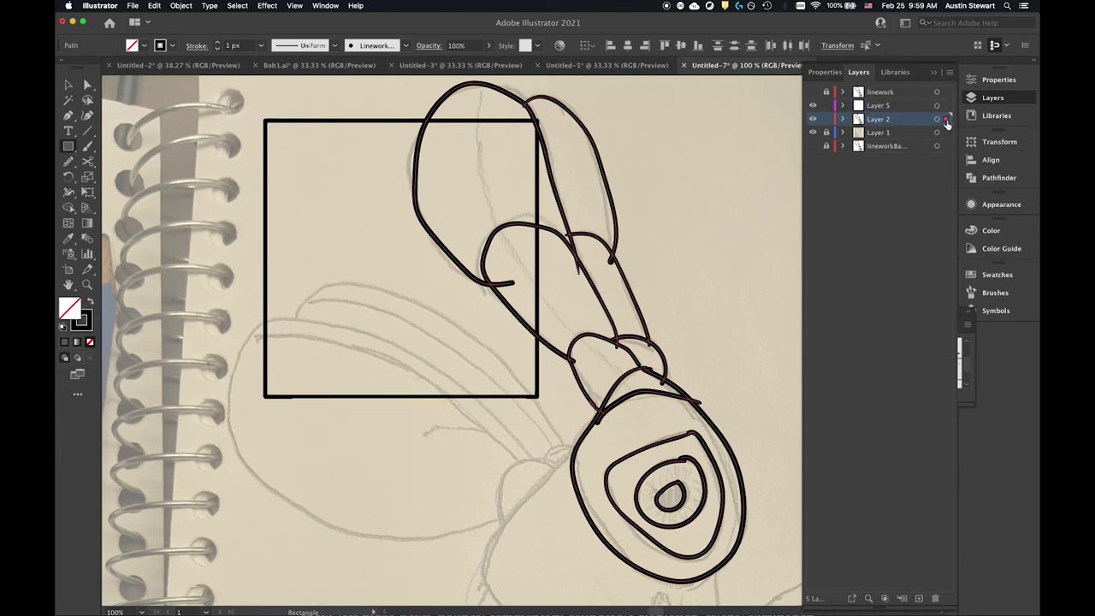
{"action": "left_click", "coordinate": [181, 5]}
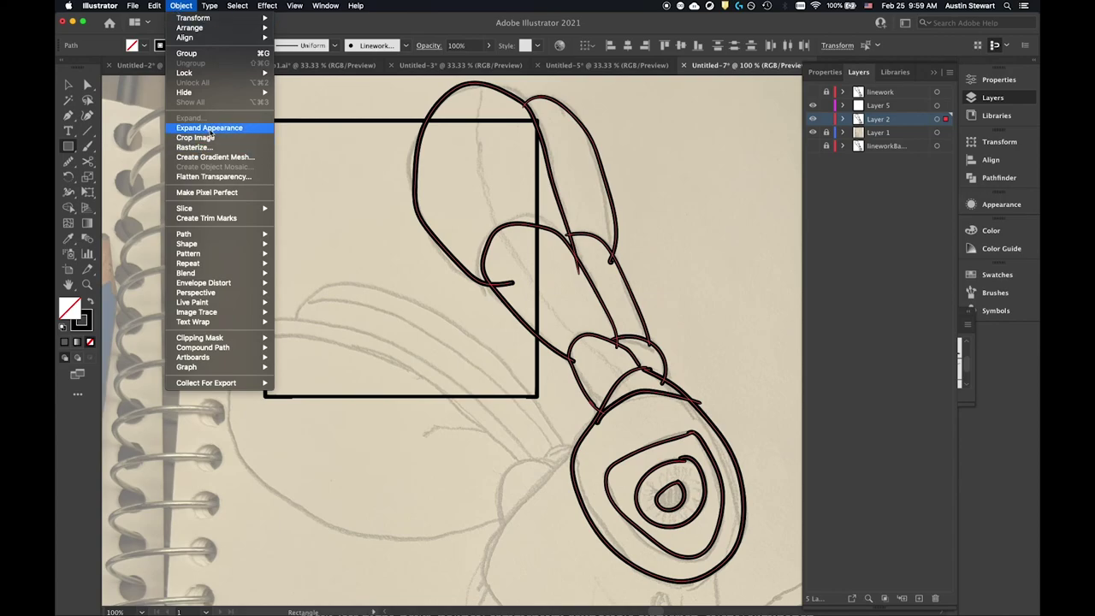
{"action": "left_click", "coordinate": [400, 5]}
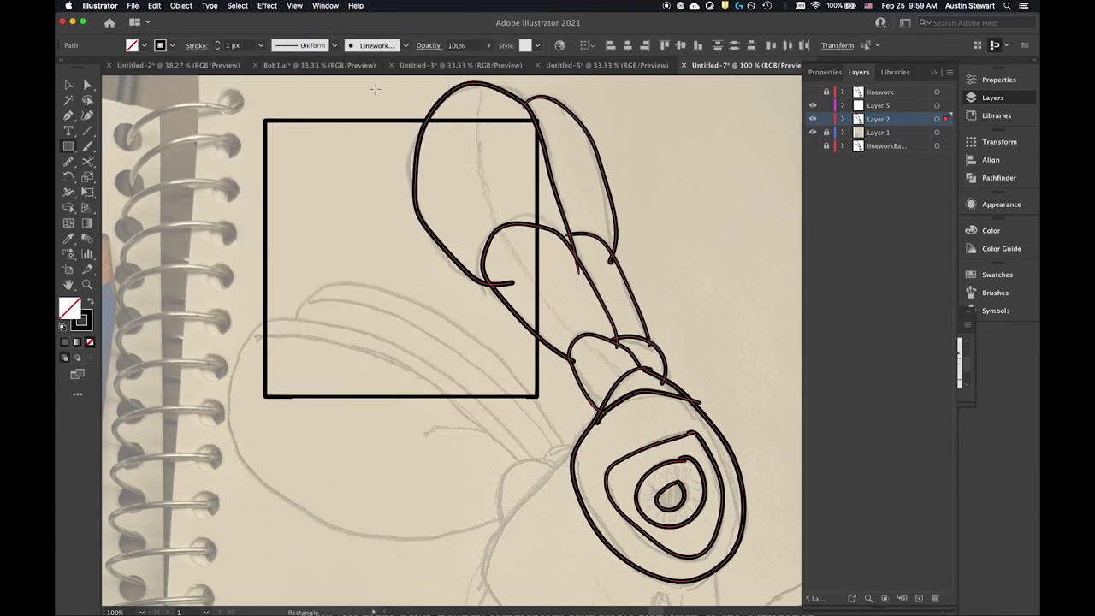
{"action": "key", "text": "super+shift+a"}
{"action": "key", "text": "v"}
{"action": "left_click", "coordinate": [349, 120]}
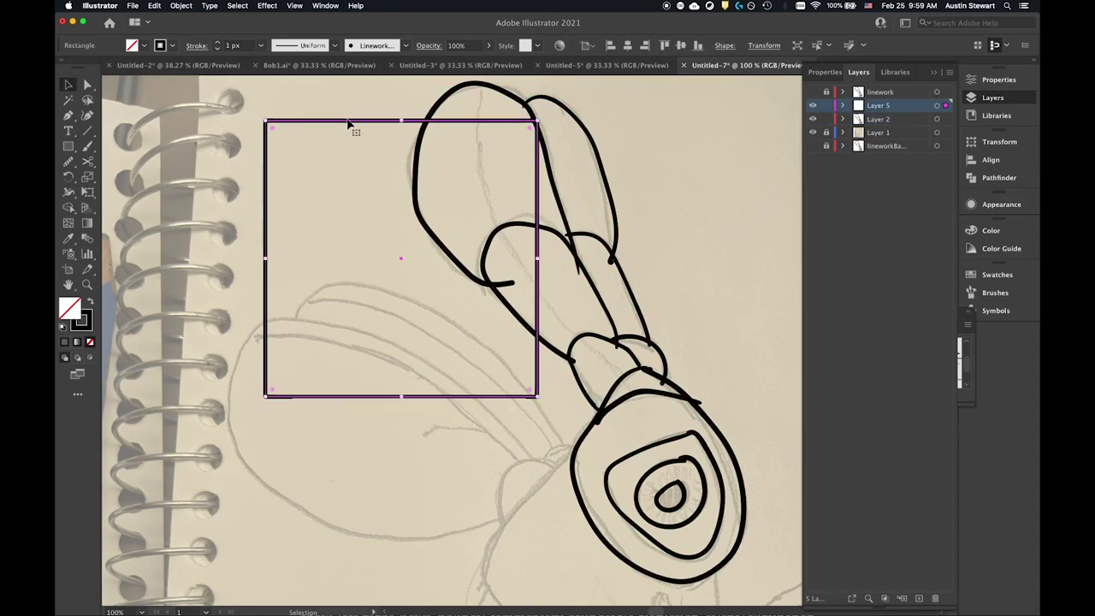
{"action": "key", "text": "Delete"}
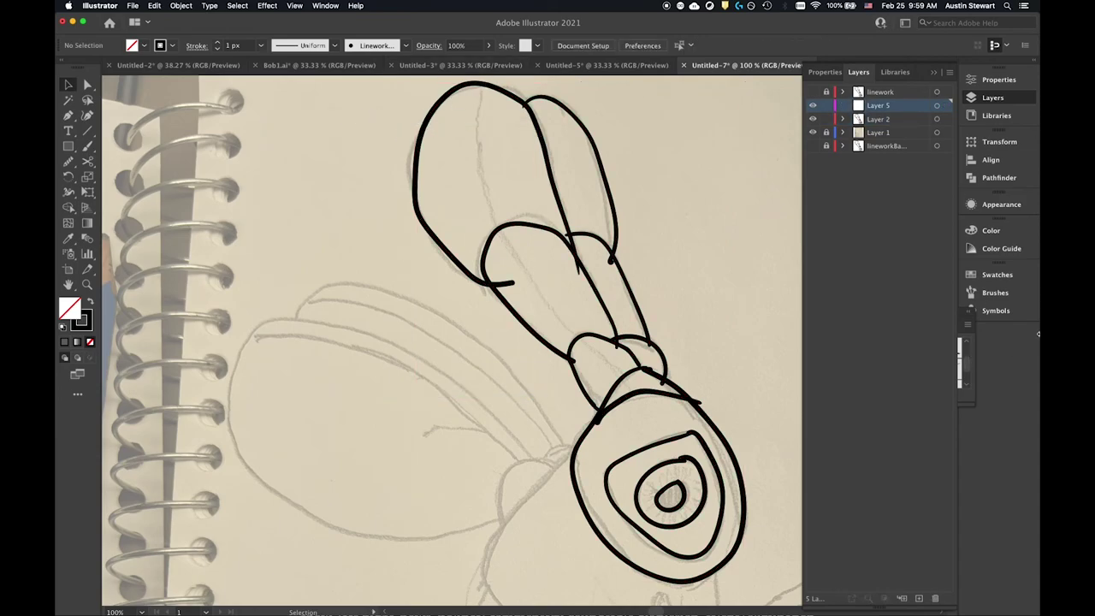
{"action": "left_click", "coordinate": [935, 598]}
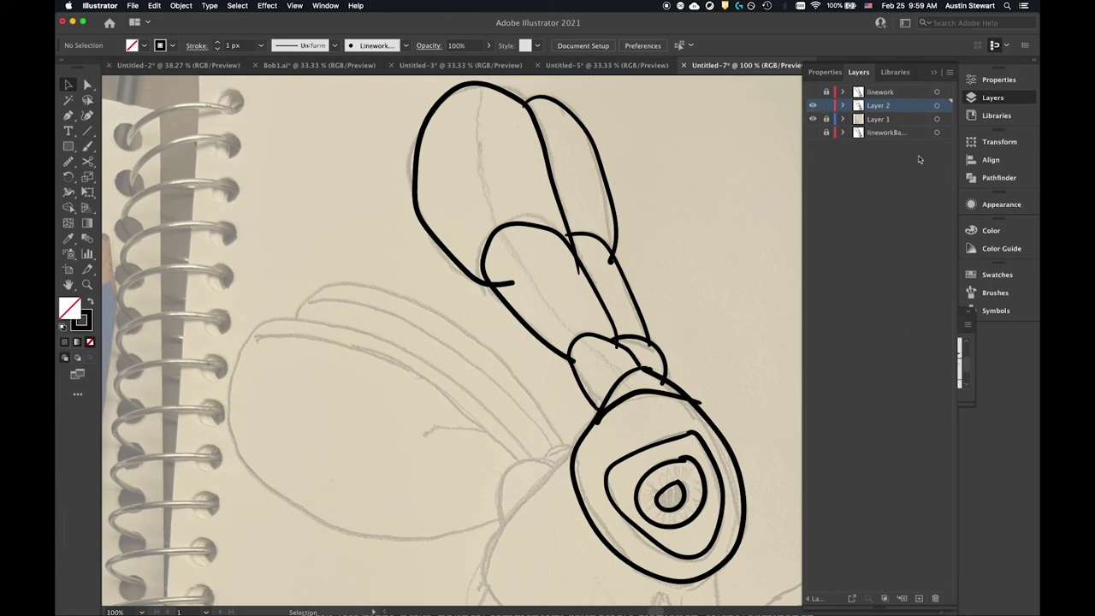
- Select all Layer 2 linework and apply Object > Expand Appearance to the brushed strokes
{"action": "left_click", "coordinate": [948, 106]}
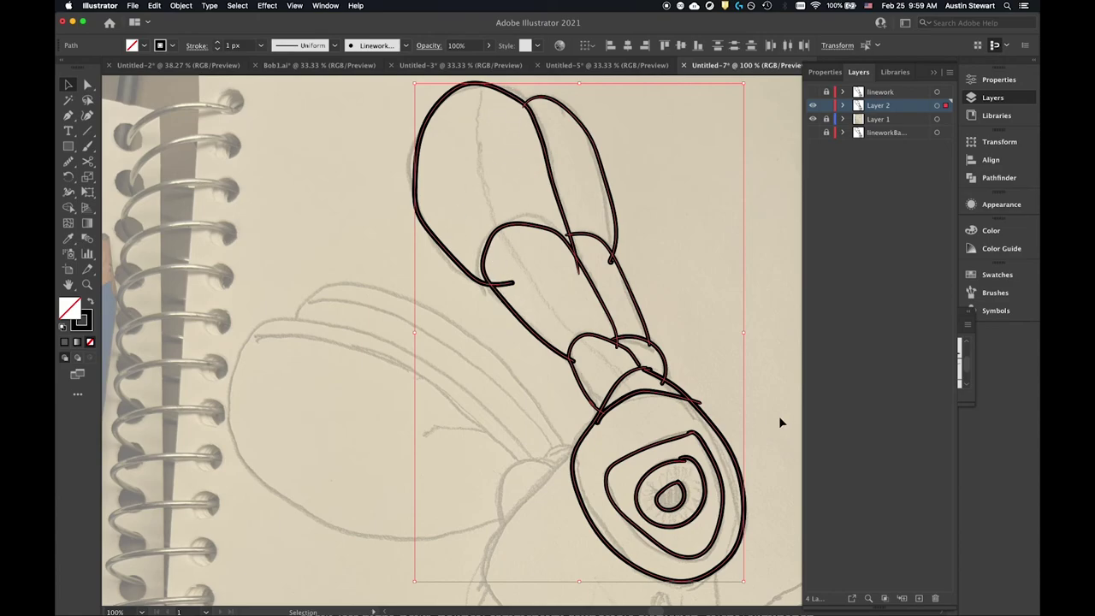
{"action": "left_click", "coordinate": [181, 5]}
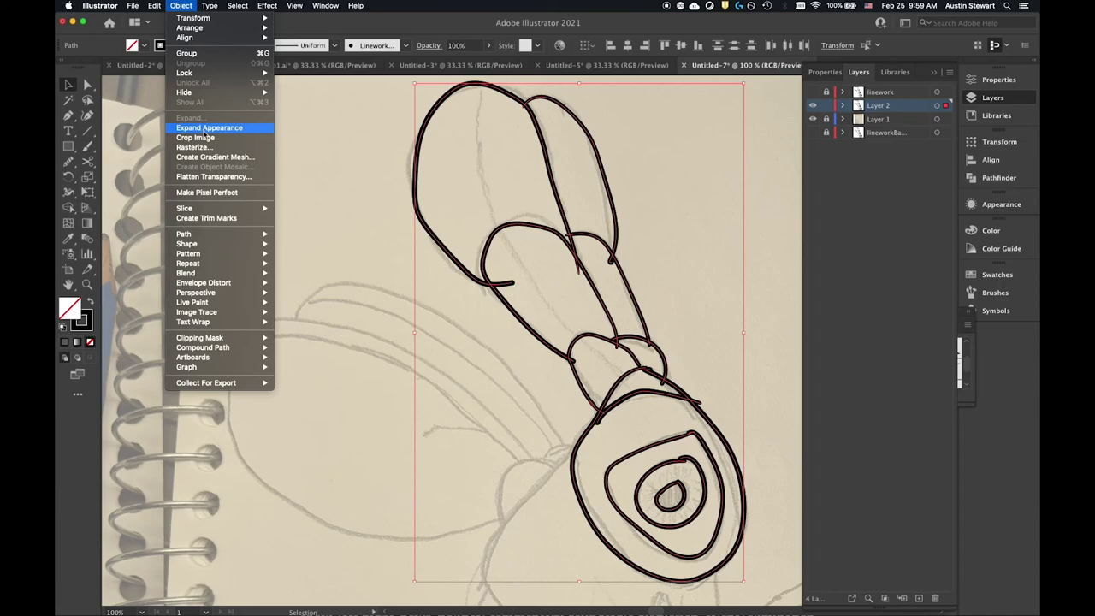
{"action": "left_click", "coordinate": [206, 129]}
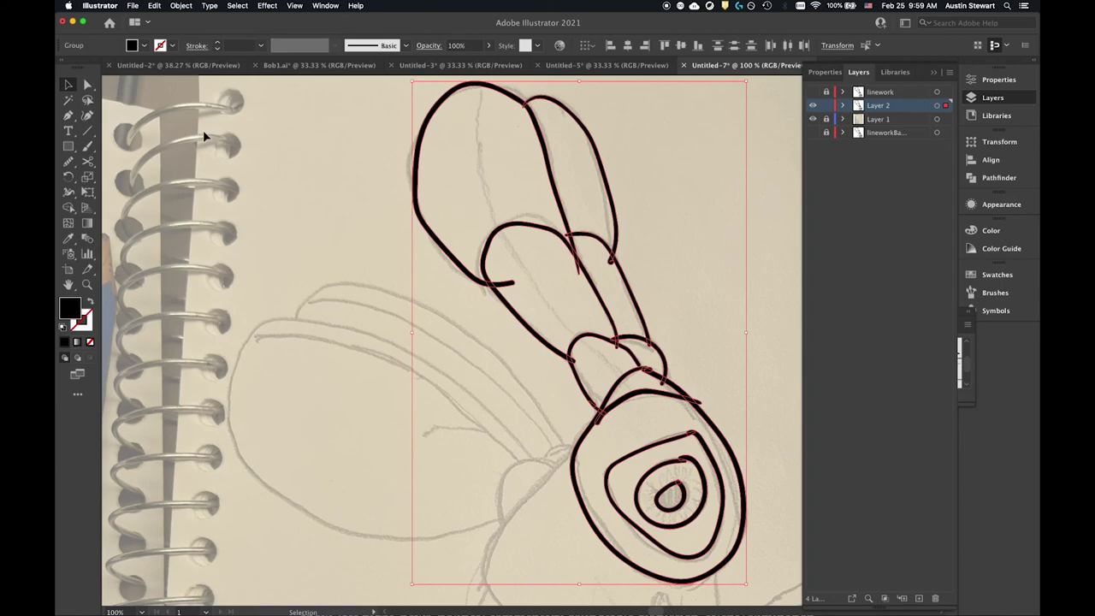
- Zoom and pan the view in on the bug's neck and eye loops
{"action": "scroll", "coordinate": [497, 253], "scroll_direction": "up", "scroll_amount": 3}
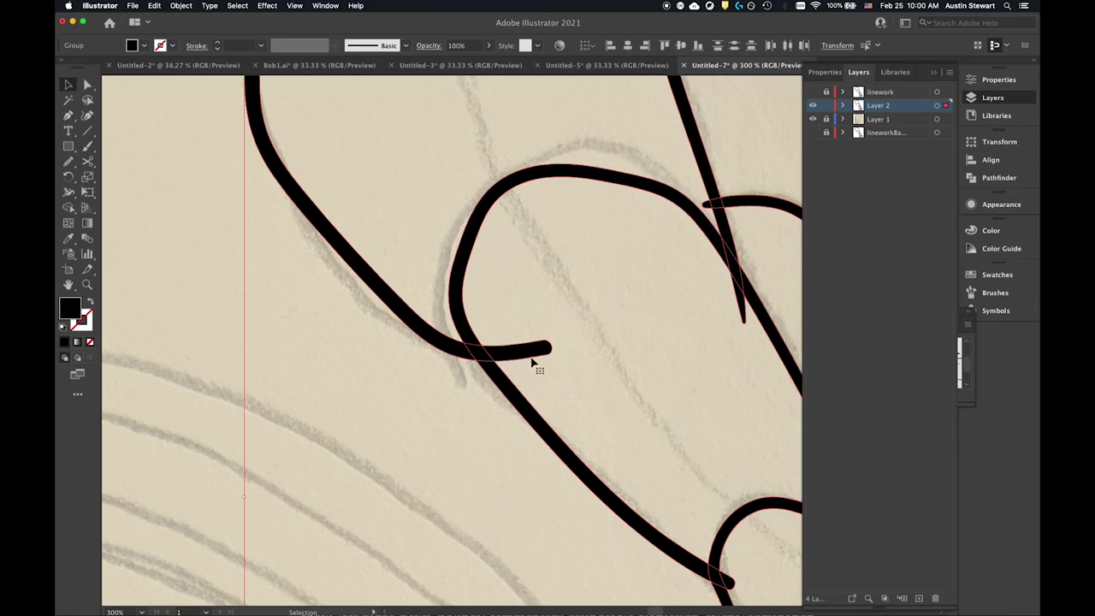
{"action": "scroll", "coordinate": [531, 360], "scroll_direction": "down", "scroll_amount": 2}
{"action": "scroll", "coordinate": [598, 377], "scroll_direction": "down", "scroll_amount": 3}
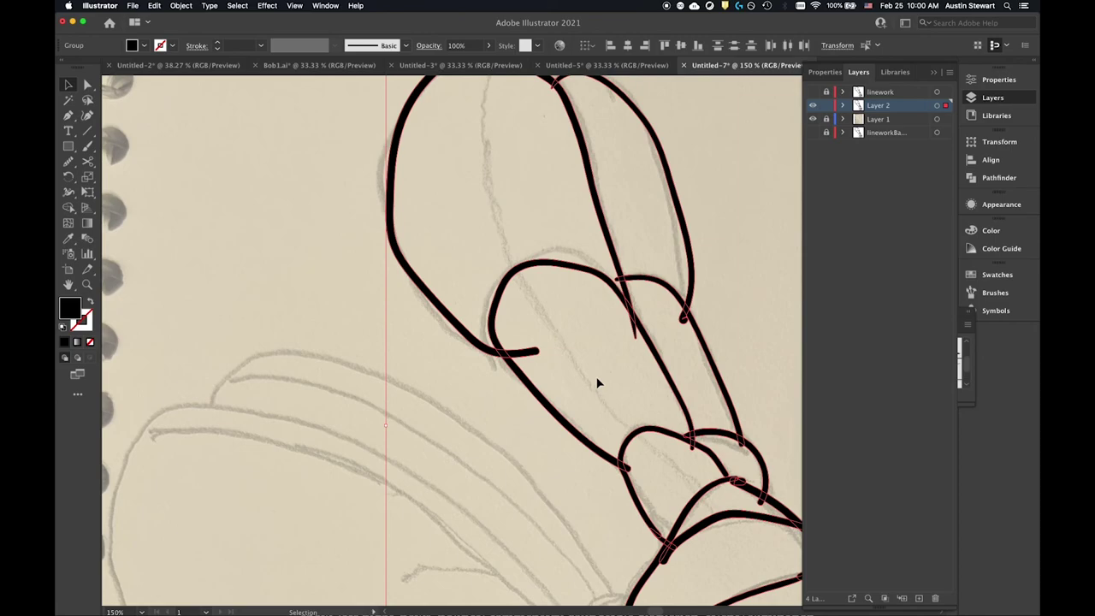
{"action": "scroll", "coordinate": [639, 378], "scroll_direction": "up", "scroll_amount": 2}
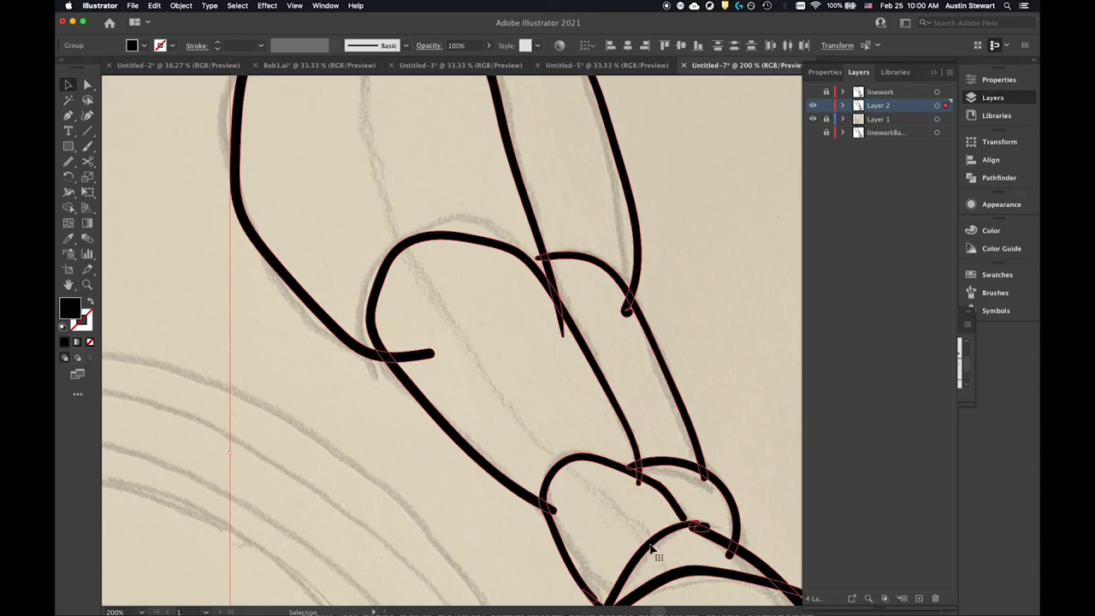
{"action": "key", "text": "space"}
{"action": "left_click_drag", "start_coordinate": [623, 567], "coordinate": [548, 308]}
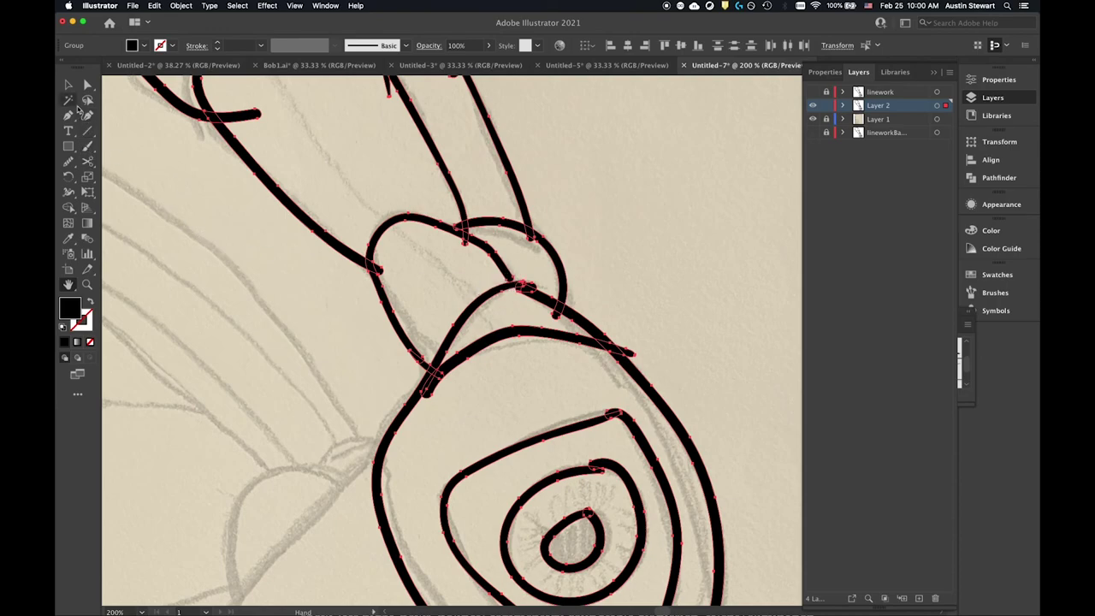
{"action": "left_click", "coordinate": [87, 84]}
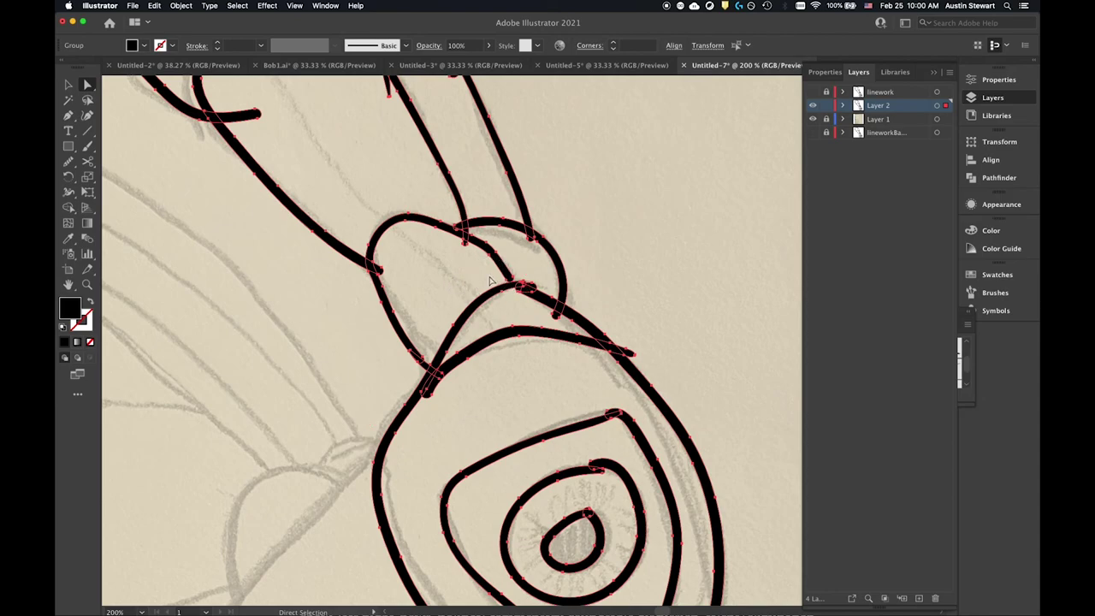
{"action": "left_click", "coordinate": [490, 280]}
{"action": "left_click", "coordinate": [509, 284]}
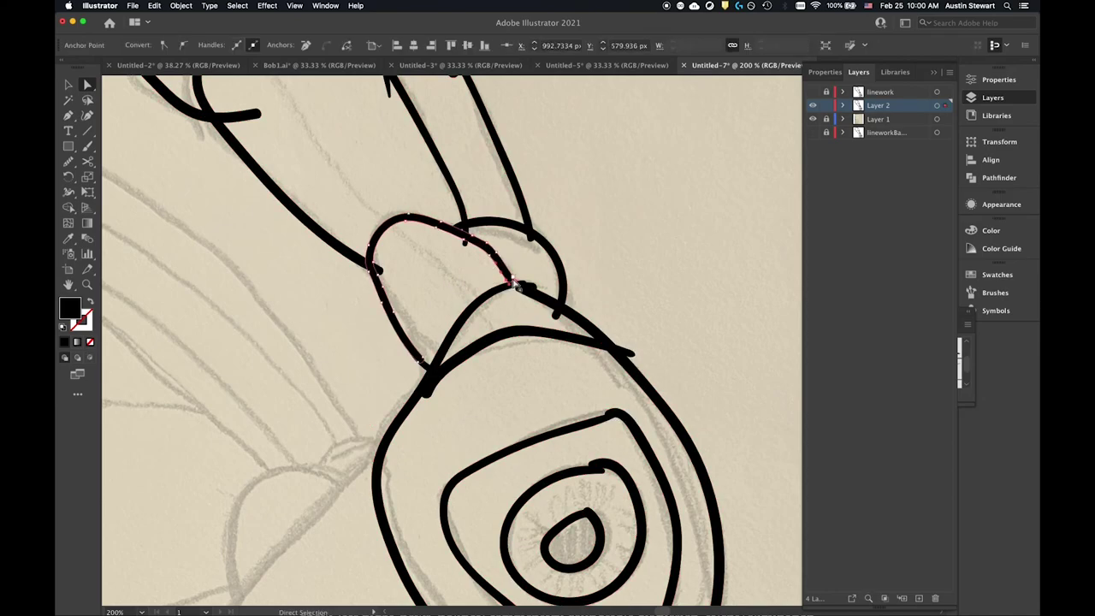
{"action": "left_click", "coordinate": [512, 280]}
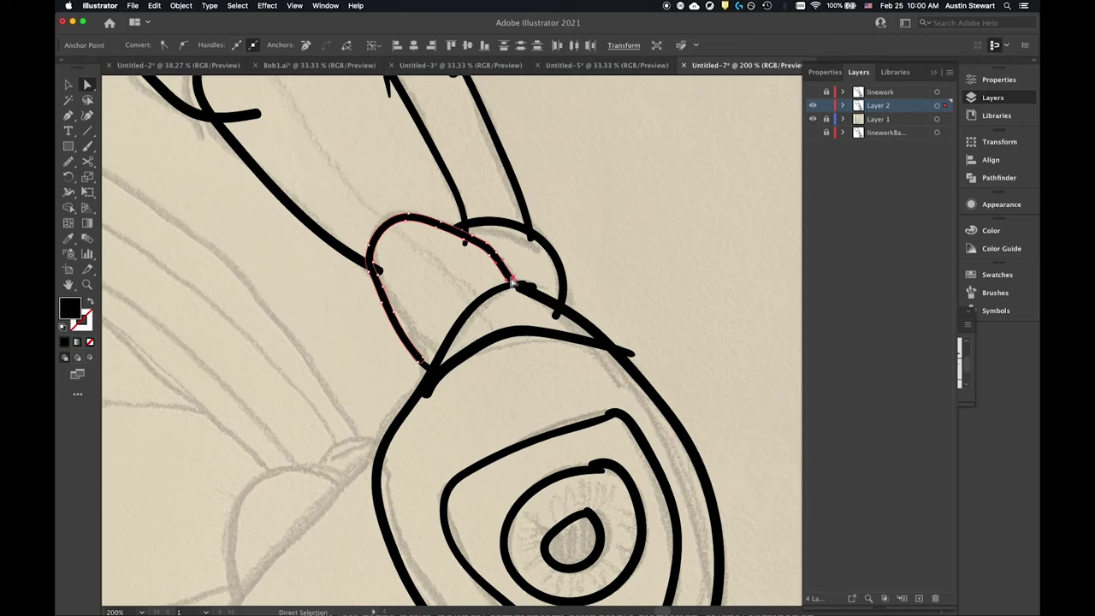
{"action": "left_click", "coordinate": [515, 284]}
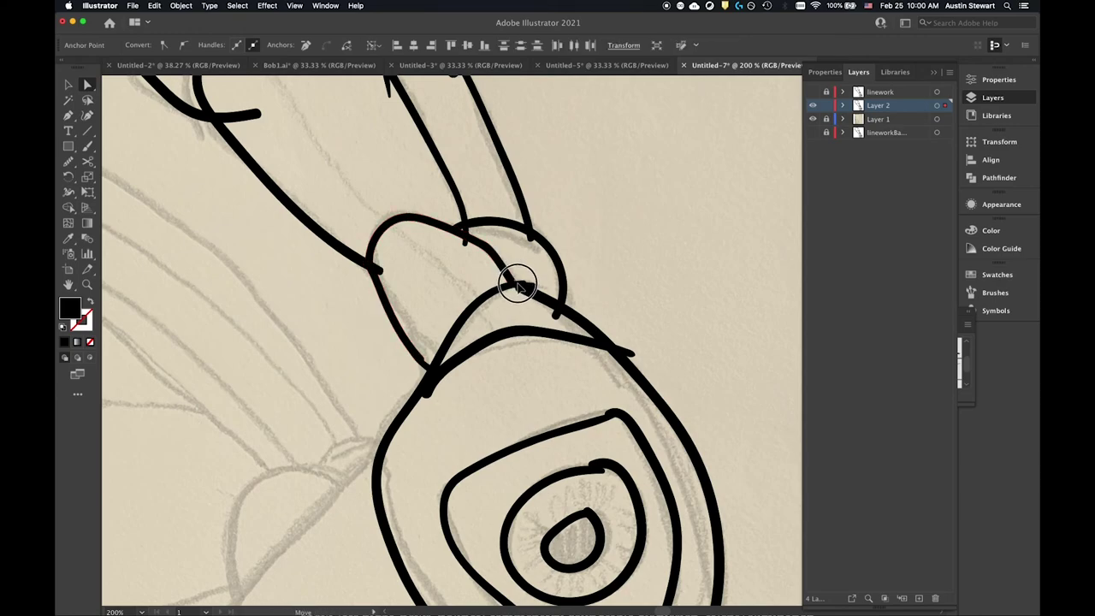
{"action": "mouse_move", "coordinate": [518, 285]}
{"action": "left_mouse_down"}
{"action": "mouse_move", "coordinate": [508, 272]}
{"action": "mouse_move", "coordinate": [518, 283]}
{"action": "left_mouse_up"}
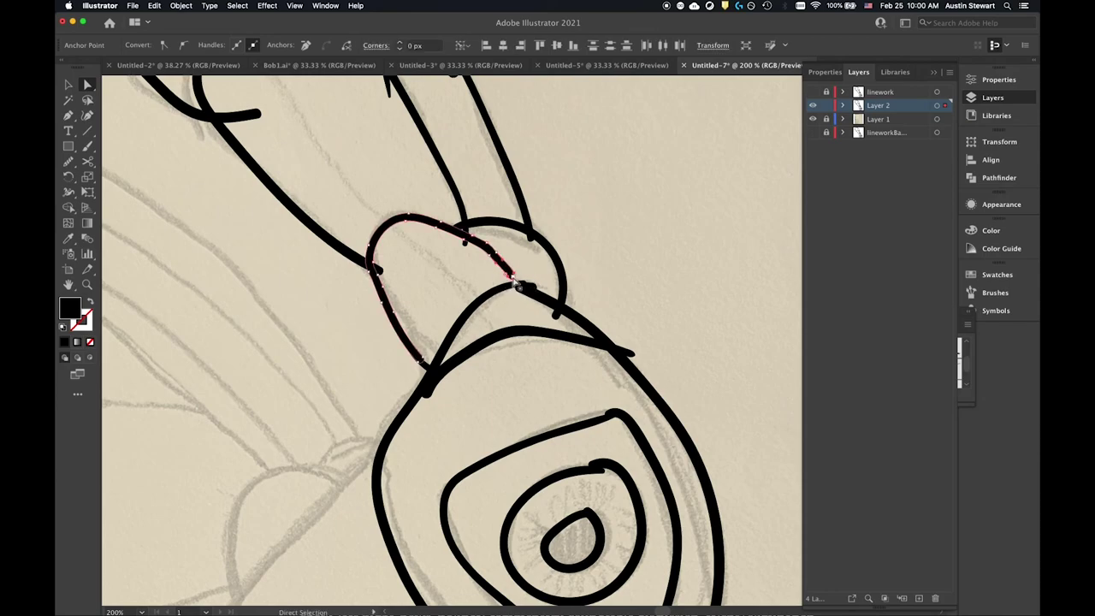
{"action": "left_click", "coordinate": [518, 284]}
{"action": "left_click_drag", "start_coordinate": [519, 284], "coordinate": [517, 286]}
{"action": "left_click", "coordinate": [186, 175]}
{"action": "key", "text": "super+a"}
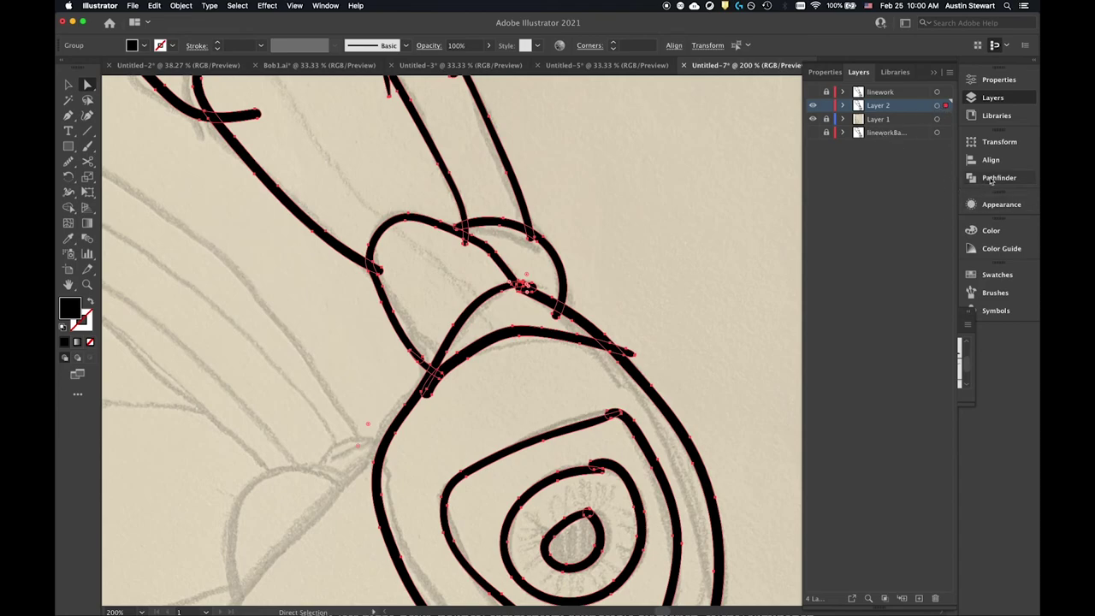
- Apply Pathfinder Merge to fuse the overlapping expanded linework shapes at the neck
{"action": "left_click", "coordinate": [1010, 179]}
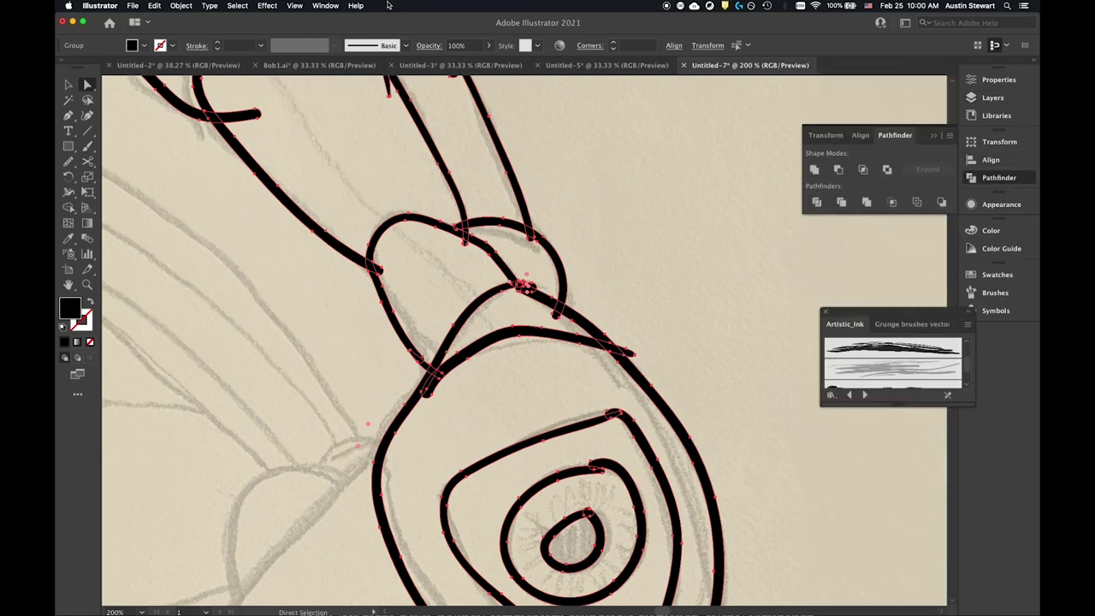
{"action": "left_click", "coordinate": [327, 6]}
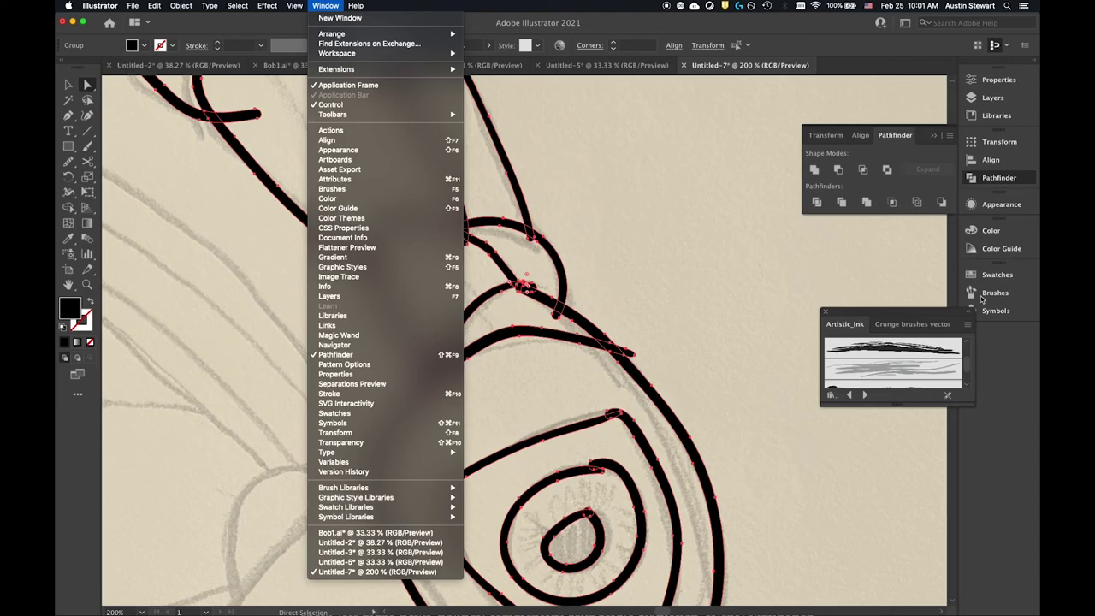
{"action": "left_click", "coordinate": [581, 15]}
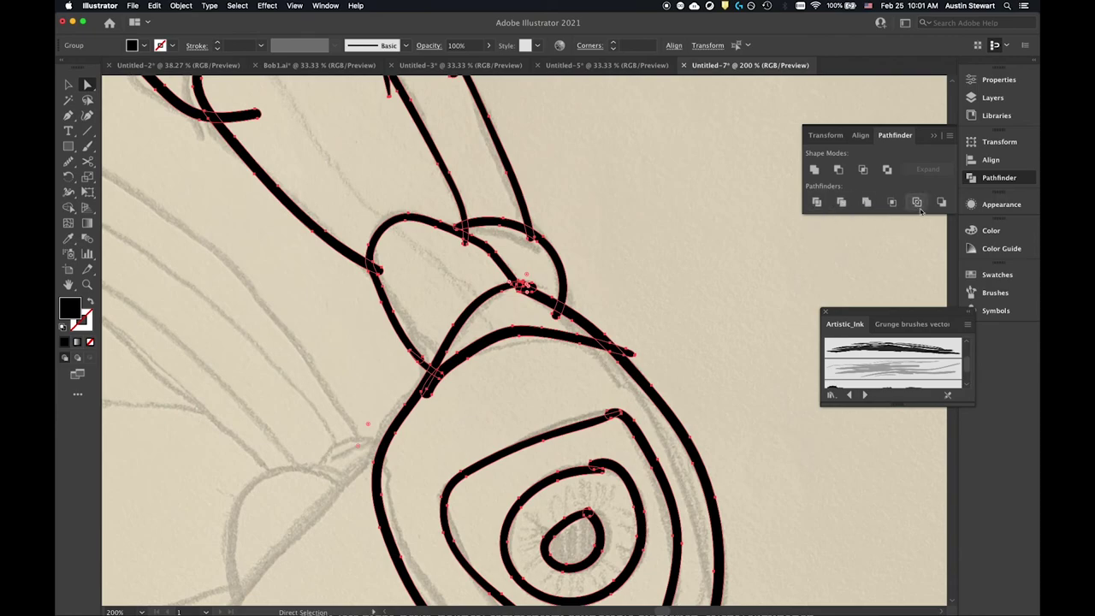
{"action": "left_click", "coordinate": [867, 203]}
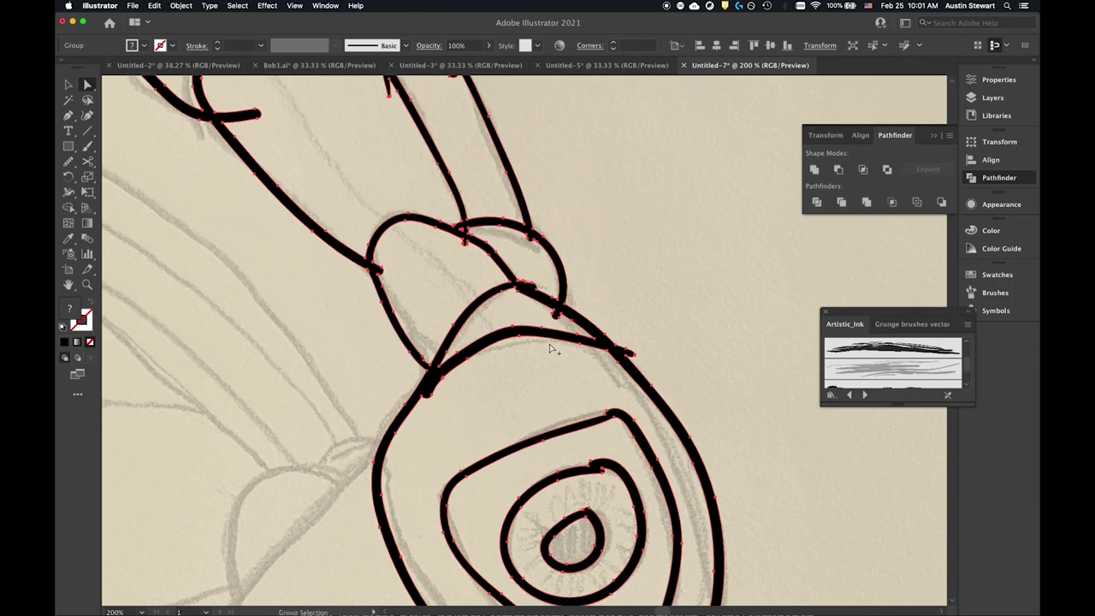
- Show the Layers panel and inspect the group of paths inside Layer 2
{"action": "scroll", "coordinate": [554, 351], "scroll_direction": "down", "scroll_amount": 4}
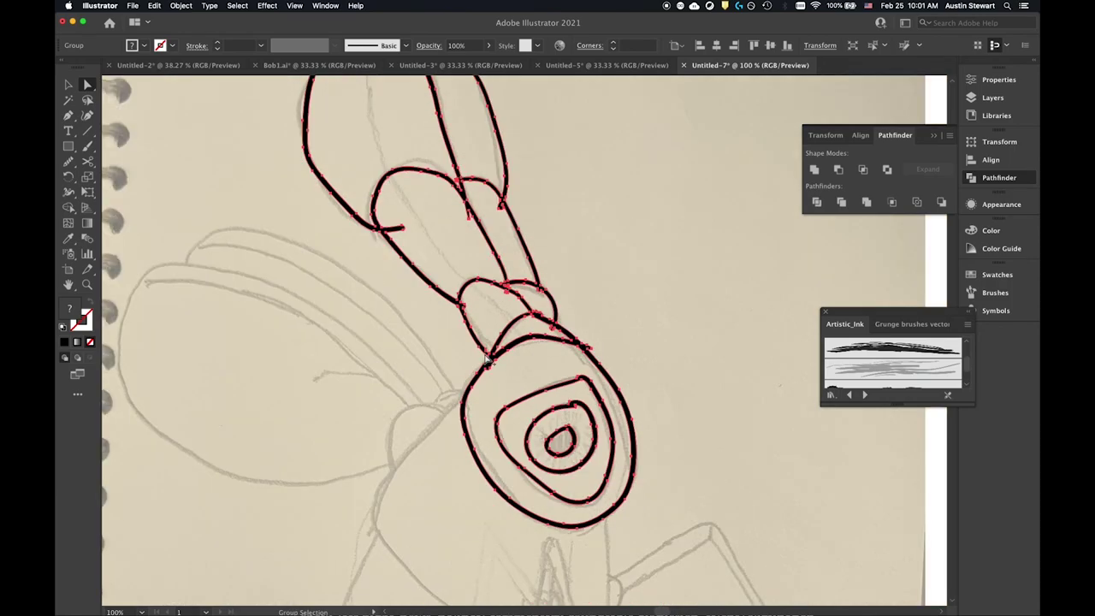
{"action": "scroll", "coordinate": [488, 364], "scroll_direction": "up", "scroll_amount": 2}
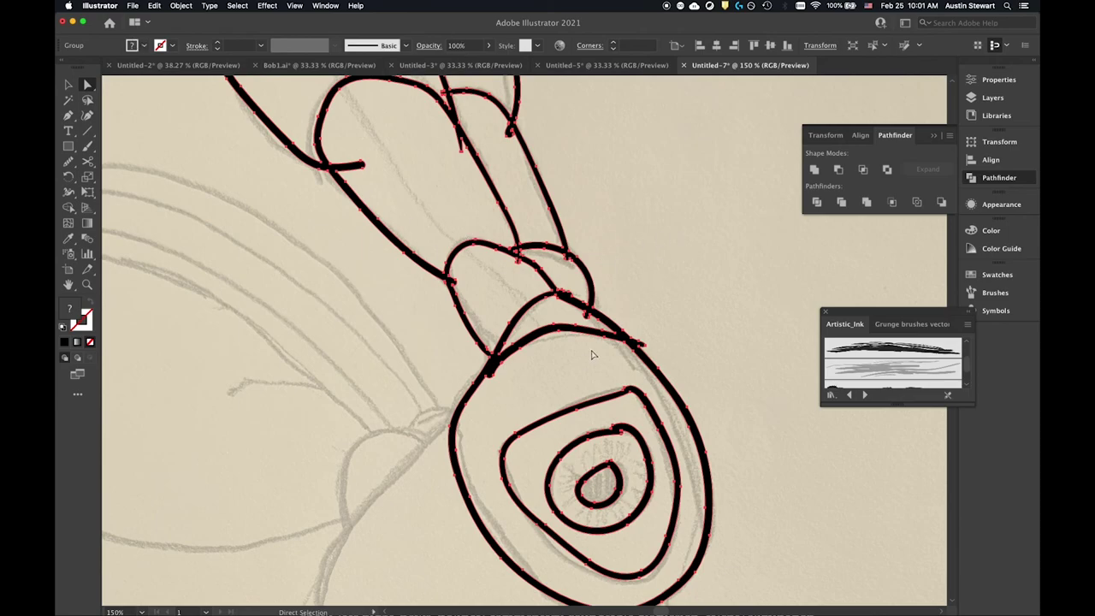
{"action": "scroll", "coordinate": [530, 313], "scroll_direction": "down", "scroll_amount": 2}
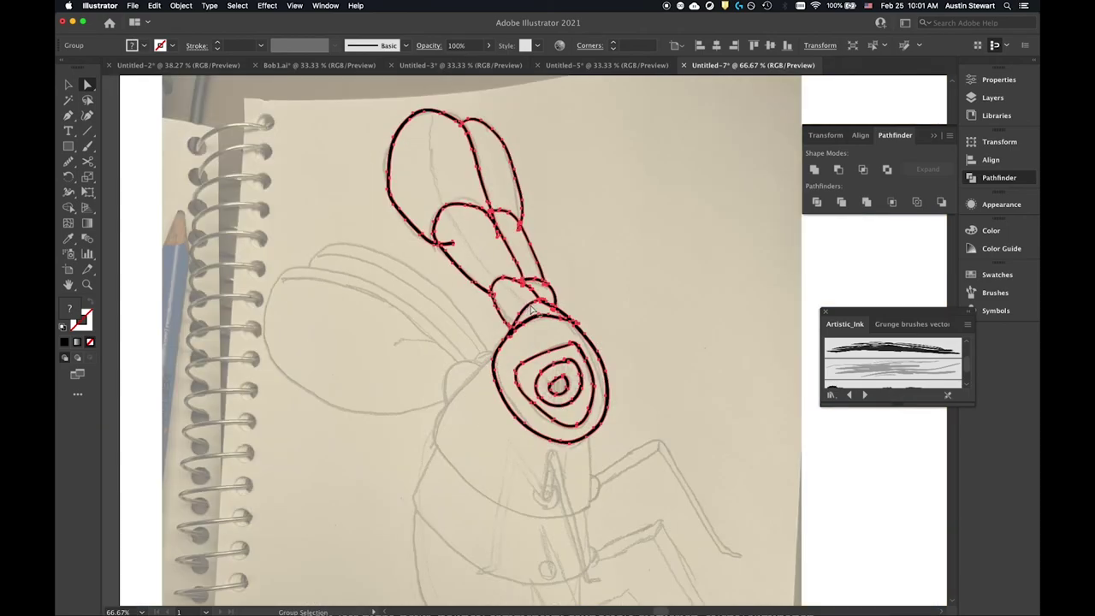
{"action": "left_click", "coordinate": [992, 97]}
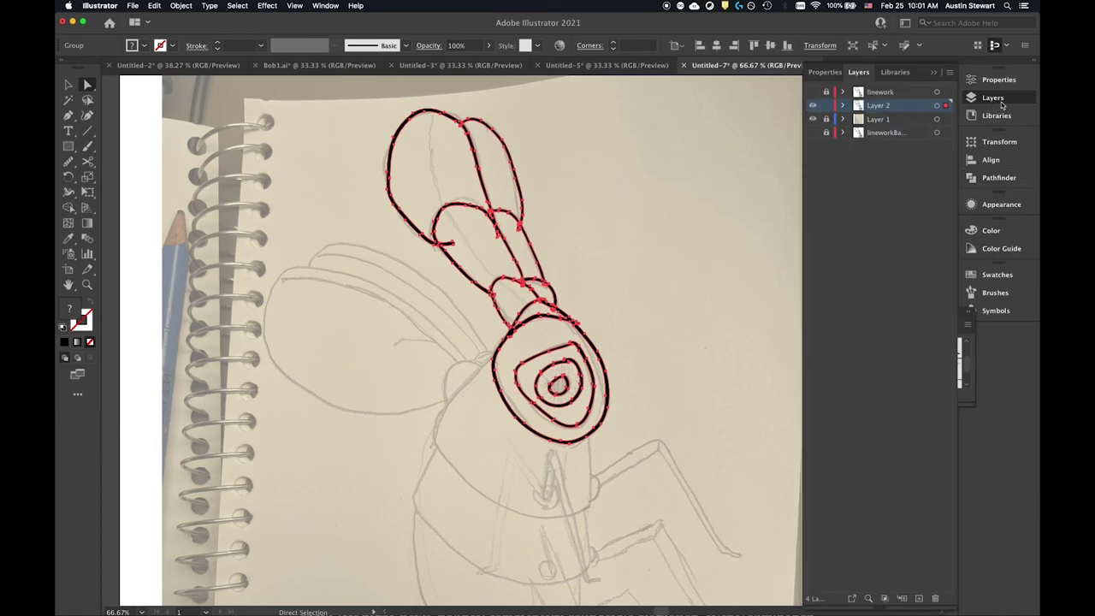
{"action": "left_click", "coordinate": [843, 107]}
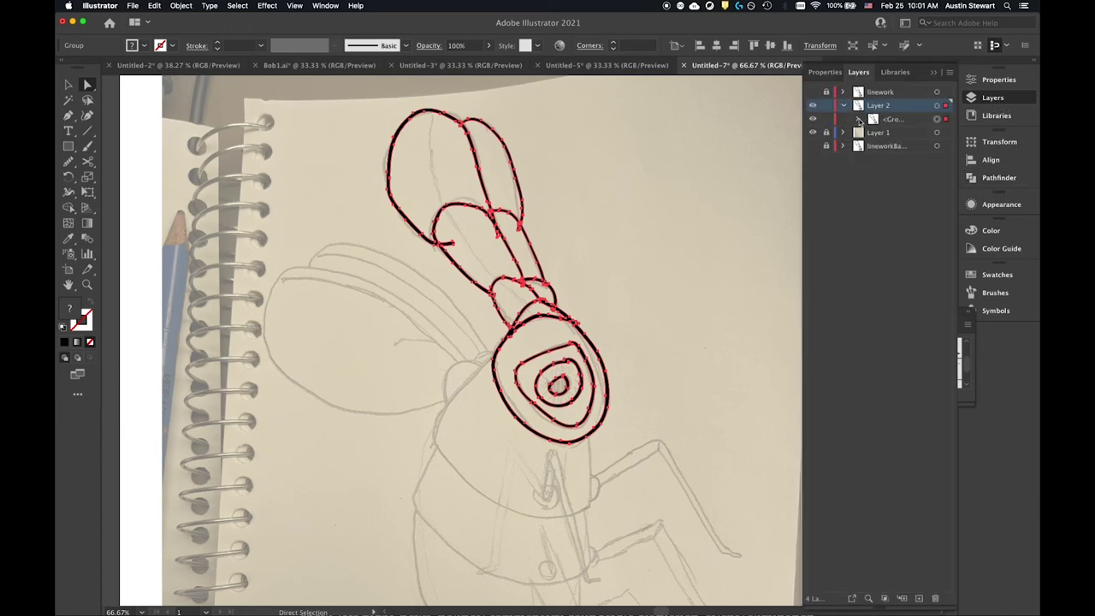
{"action": "left_click", "coordinate": [858, 119]}
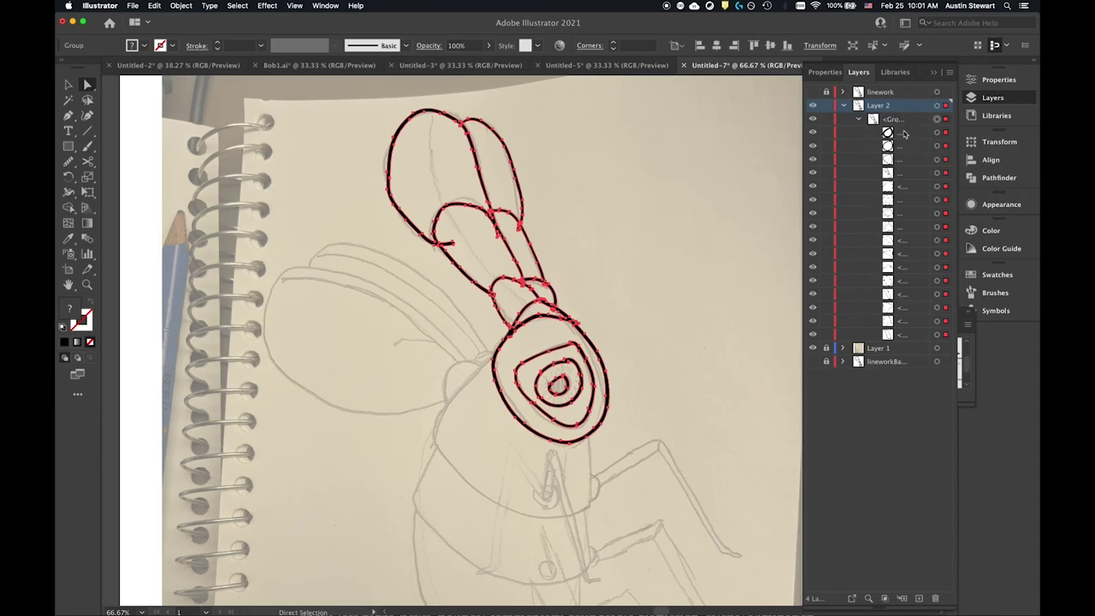
{"action": "left_click", "coordinate": [844, 106]}
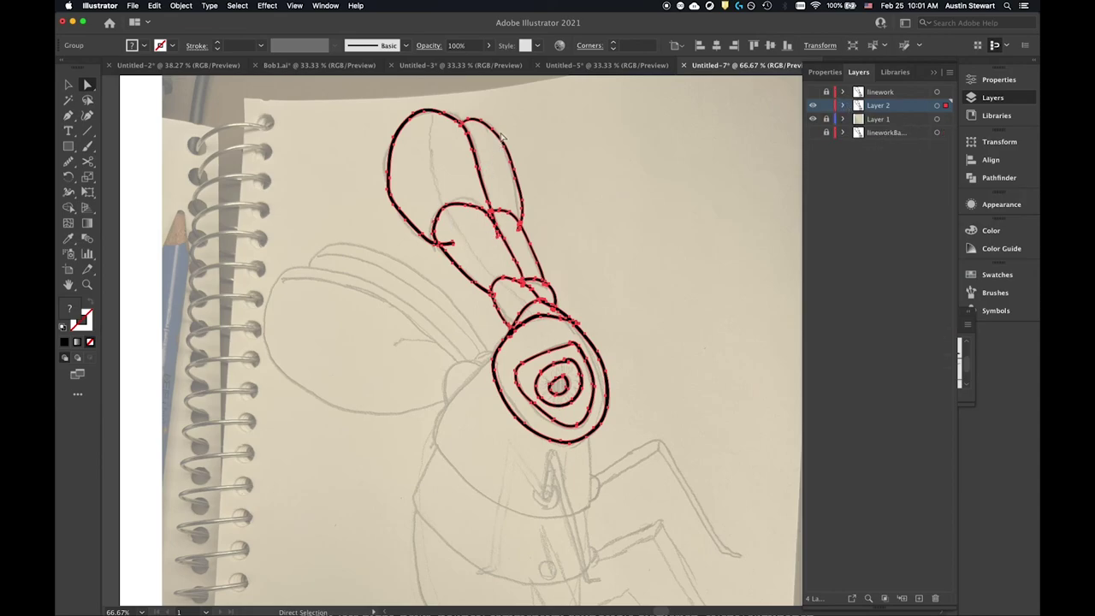
- Lock Layer 1, then deselect the linework group with the Selection tool
{"action": "scroll", "coordinate": [455, 172], "scroll_direction": "up", "scroll_amount": 2}
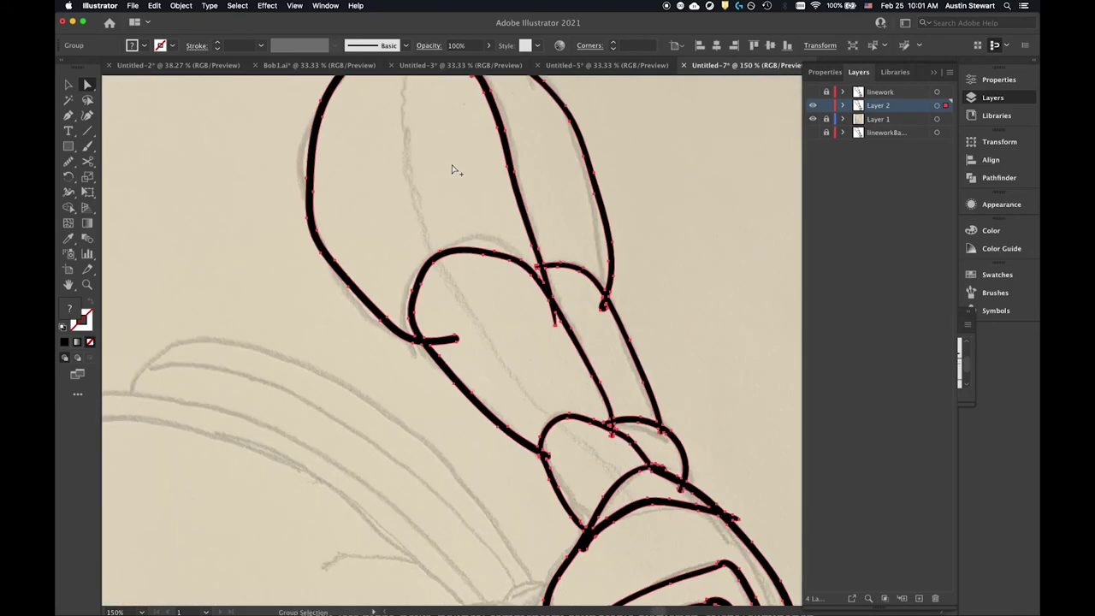
{"action": "scroll", "coordinate": [450, 166], "scroll_direction": "down", "scroll_amount": 3}
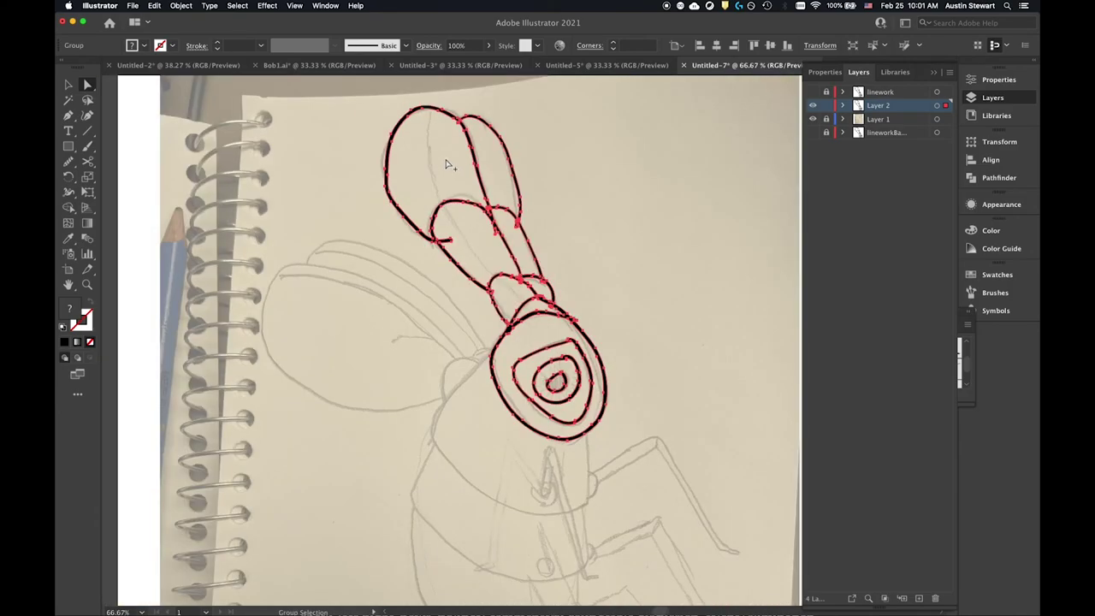
{"action": "scroll", "coordinate": [445, 160], "scroll_direction": "up", "scroll_amount": 2}
{"action": "scroll", "coordinate": [445, 159], "scroll_direction": "down", "scroll_amount": 1}
{"action": "left_click", "coordinate": [825, 120]}
{"action": "left_click", "coordinate": [68, 85]}
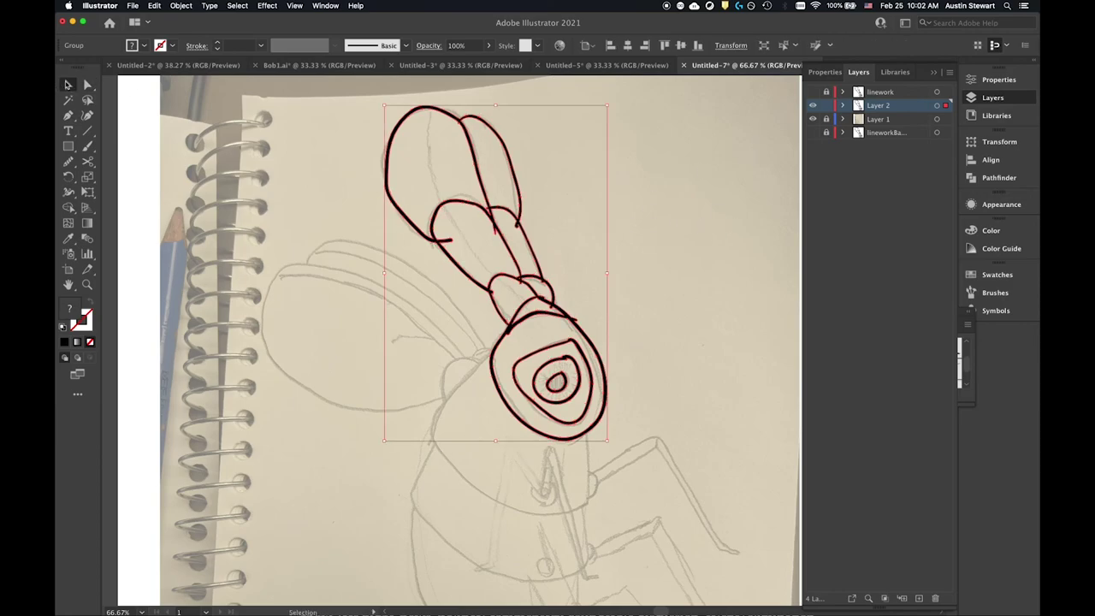
{"action": "left_click", "coordinate": [695, 191]}
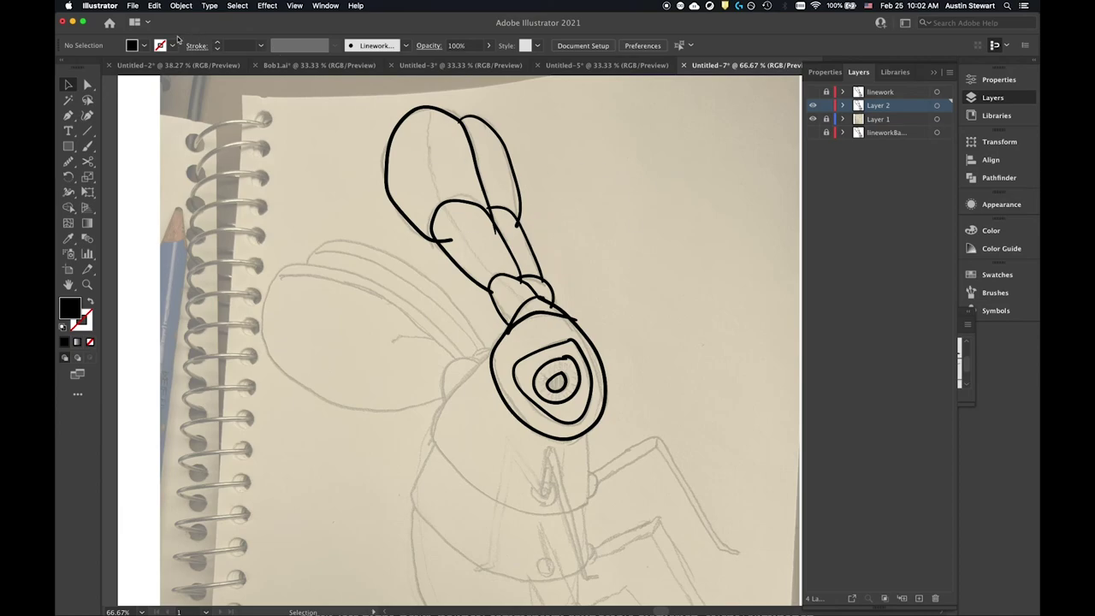
- Set the fill colour to the blue swatch R=41 G=171 B=226
{"action": "left_click", "coordinate": [143, 45]}
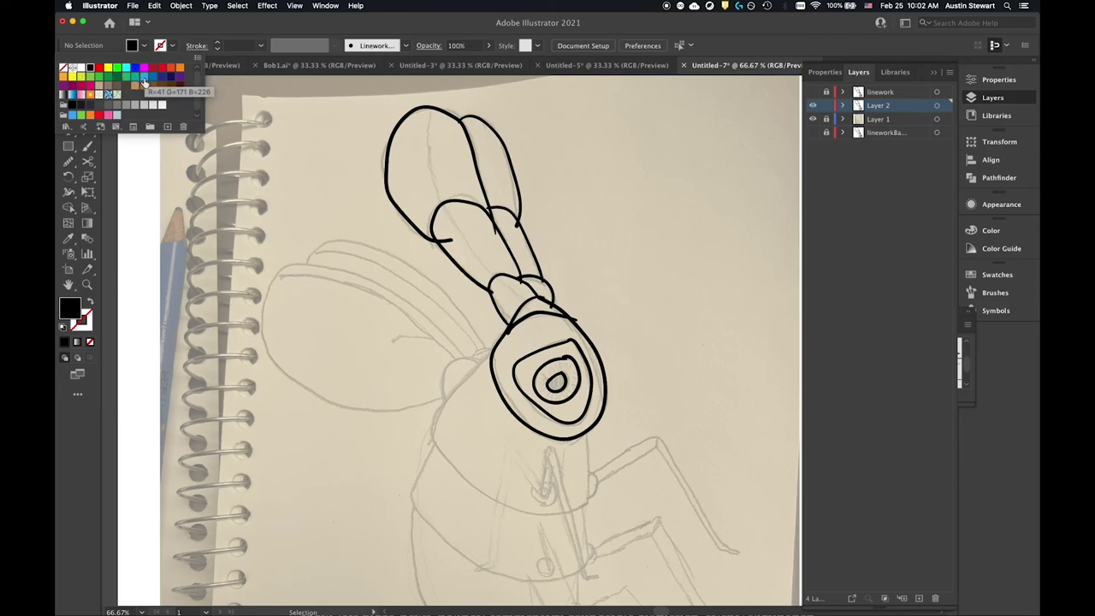
{"action": "left_click", "coordinate": [144, 78]}
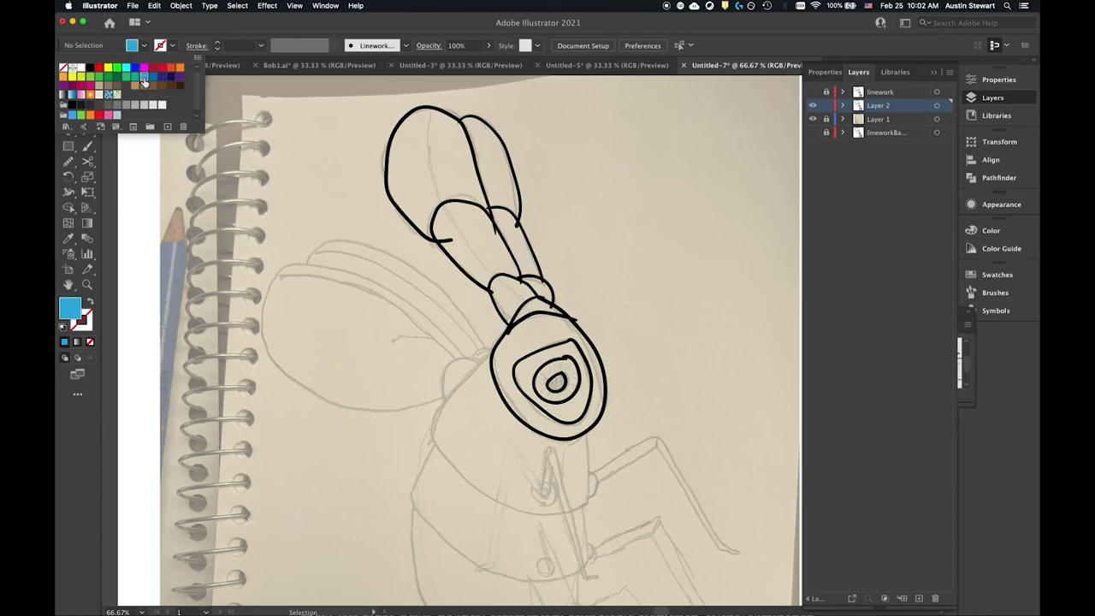
{"action": "left_click", "coordinate": [68, 146]}
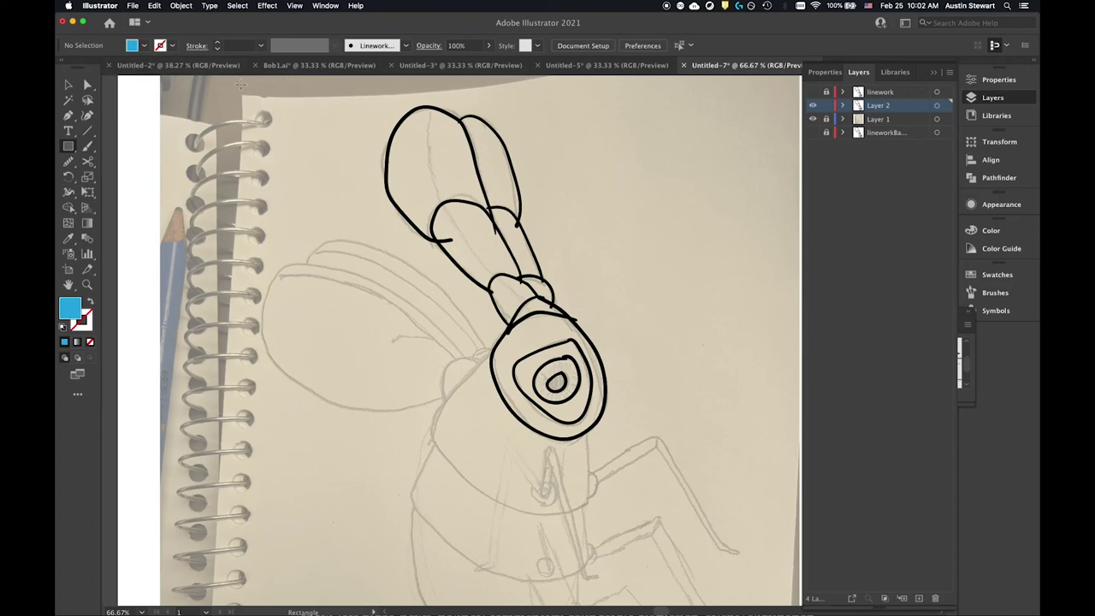
- Draw a blue rectangle over the whole drawing, send it to back, and select everything
{"action": "left_click_drag", "start_coordinate": [255, 86], "coordinate": [772, 538]}
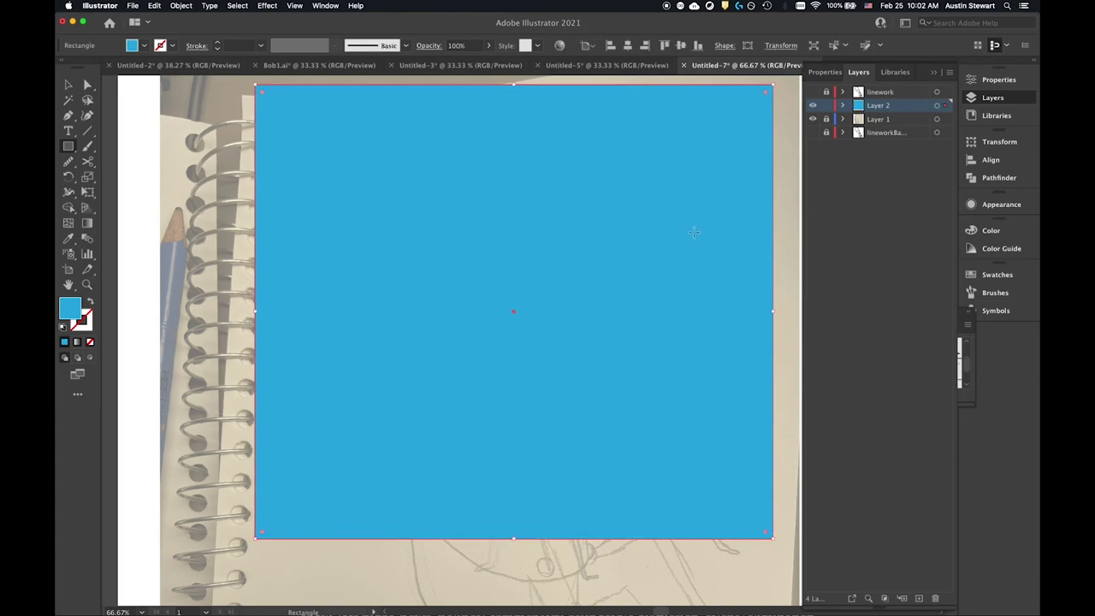
{"action": "right_click", "coordinate": [672, 211]}
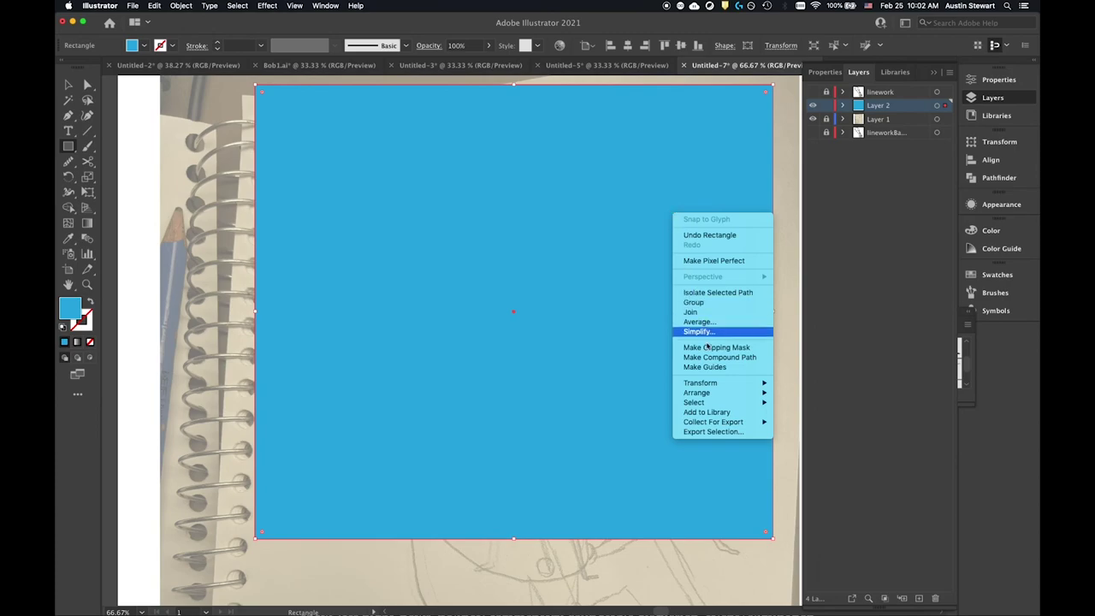
{"action": "mouse_move", "coordinate": [712, 393]}
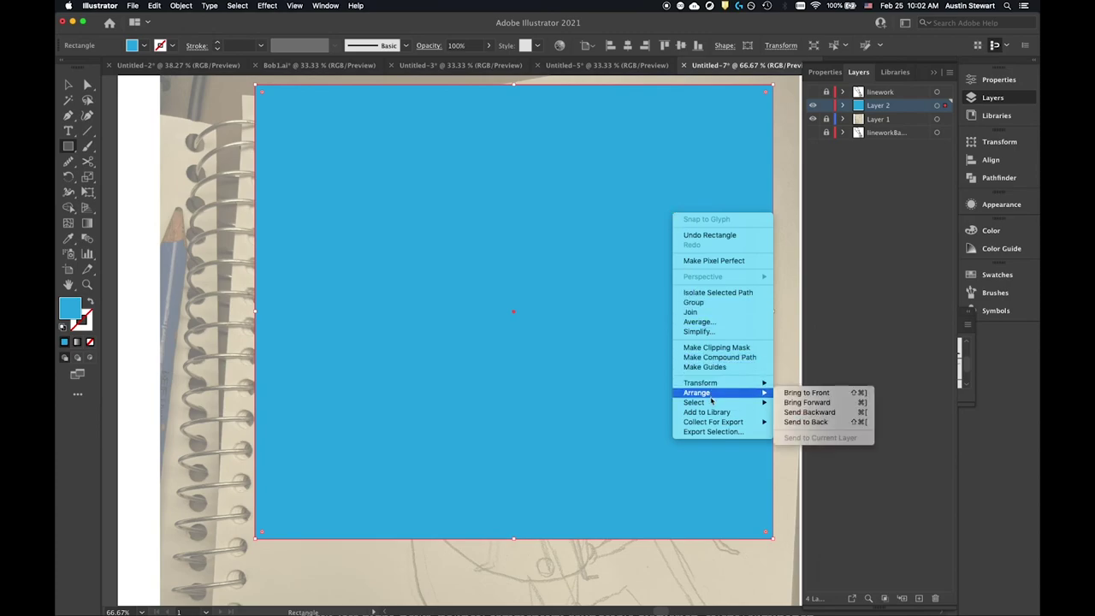
{"action": "left_click", "coordinate": [806, 422]}
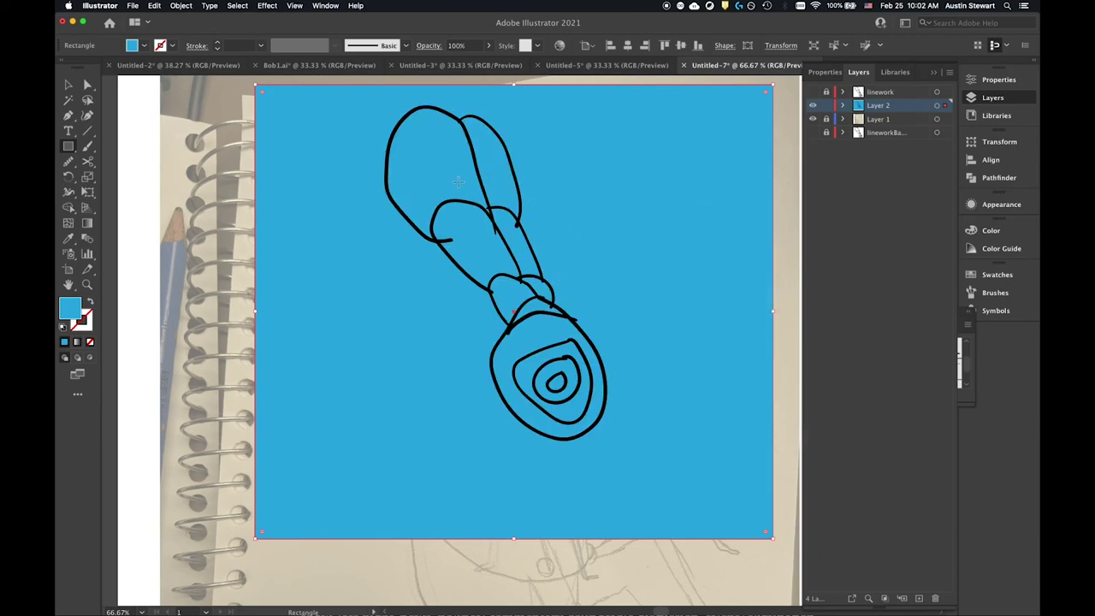
{"action": "key", "text": "v"}
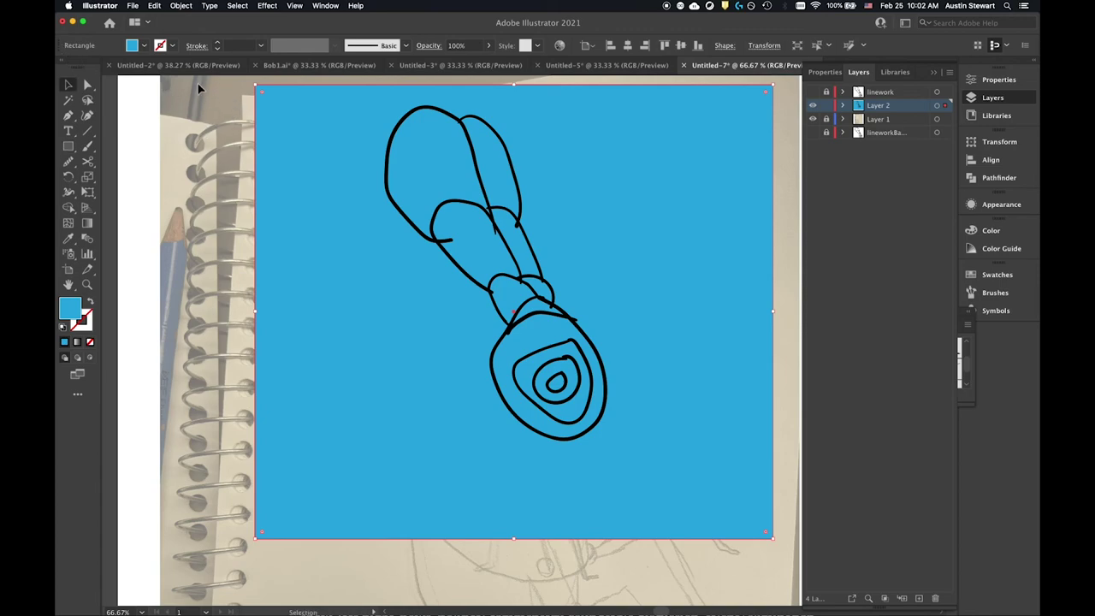
{"action": "key", "text": "super+a"}
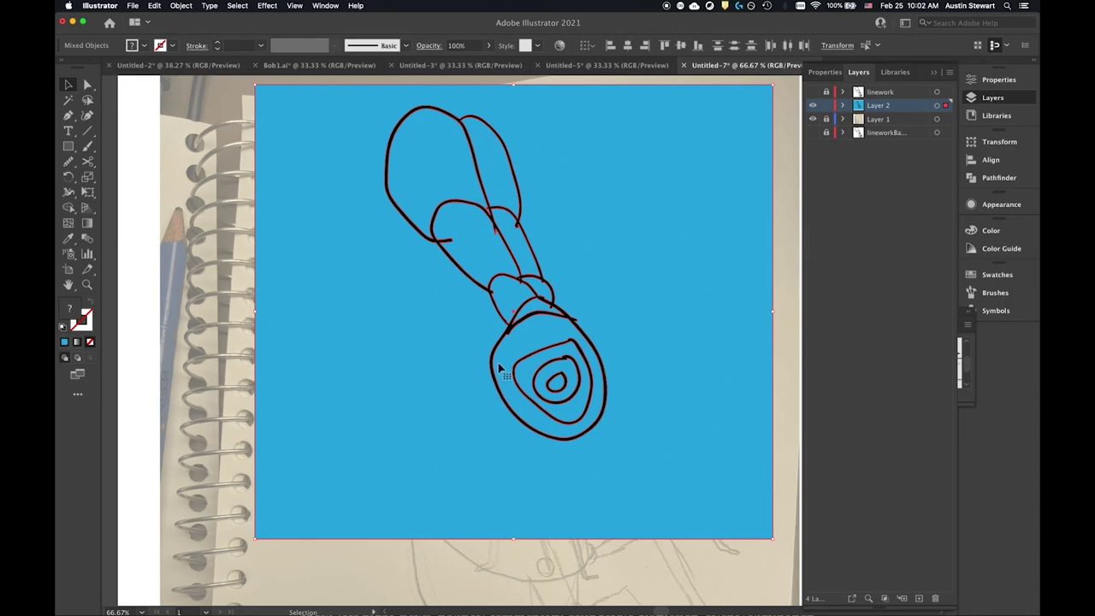
- Divide the rectangle along the linework, Merge the pieces, and isolate the resulting group
{"action": "left_click", "coordinate": [983, 178]}
{"action": "left_click", "coordinate": [867, 202]}
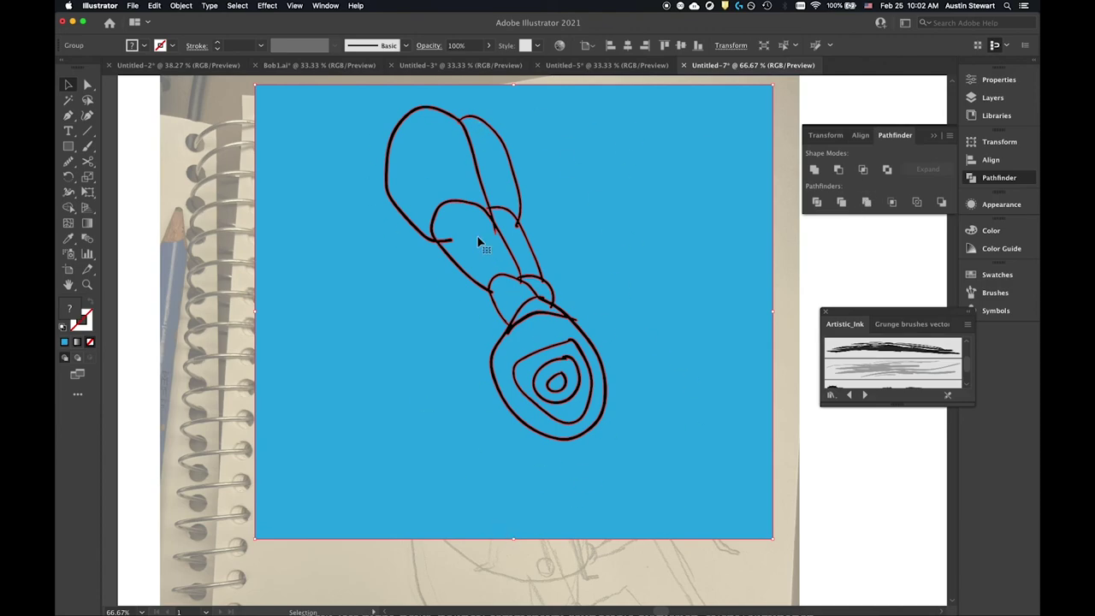
{"action": "left_click", "coordinate": [865, 203]}
{"action": "left_click", "coordinate": [862, 205]}
{"action": "right_click", "coordinate": [670, 206]}
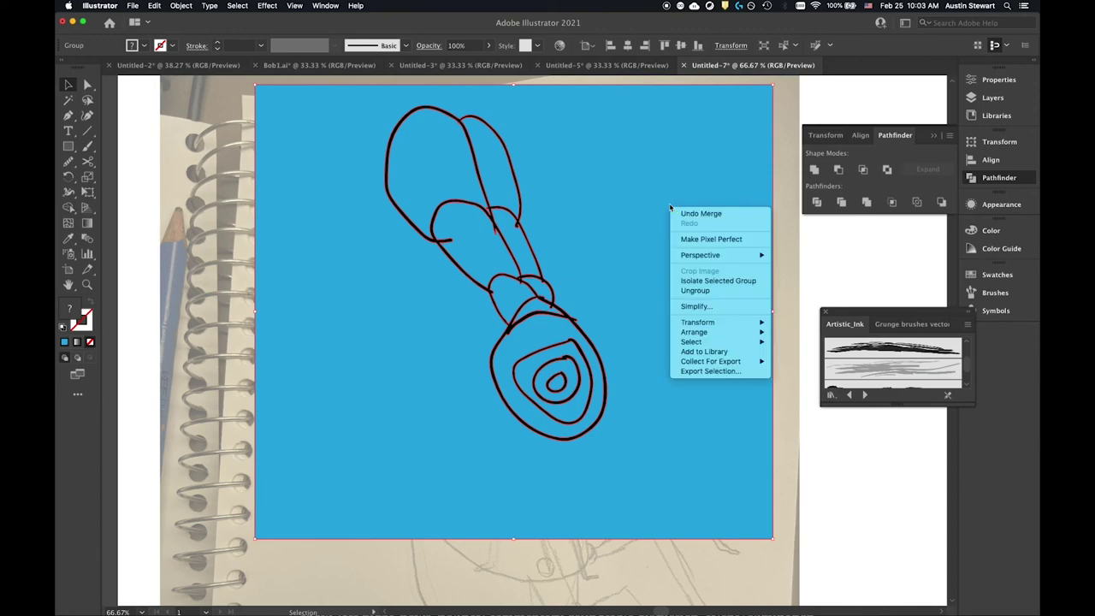
{"action": "left_click", "coordinate": [685, 282]}
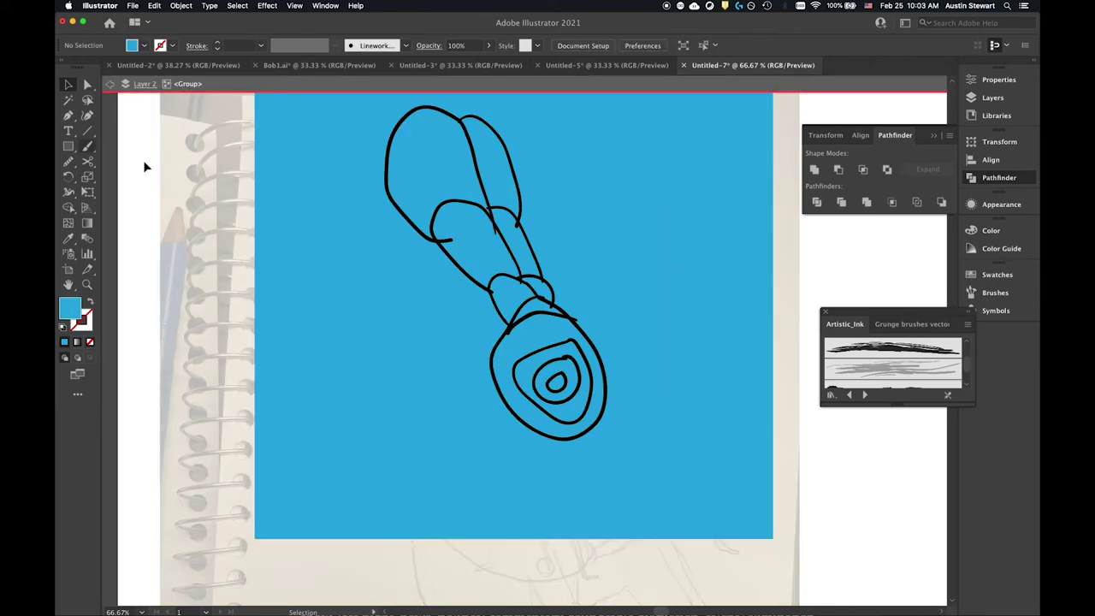
- Select the blue background piece and the blue arm segments of the divided fill
{"action": "left_click", "coordinate": [644, 274]}
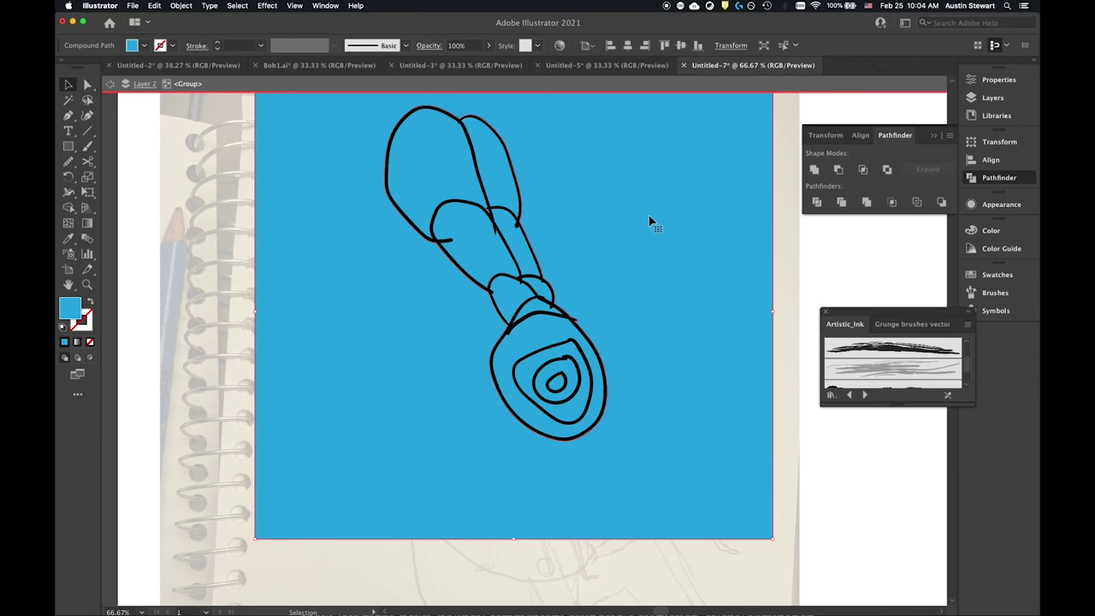
{"action": "key", "text": "super+7"}
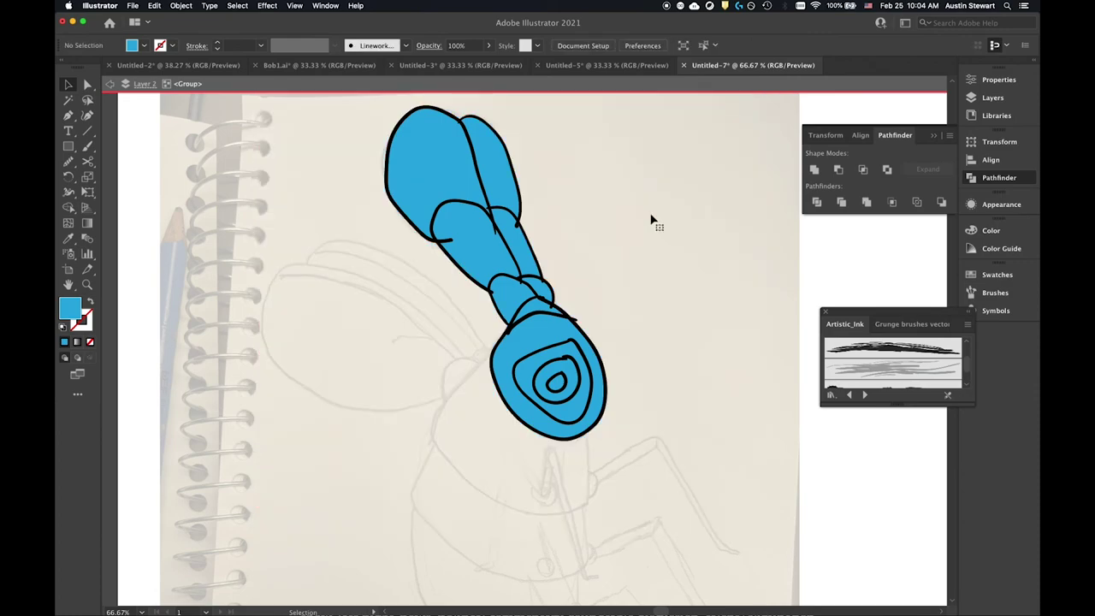
{"action": "left_click", "coordinate": [434, 163]}
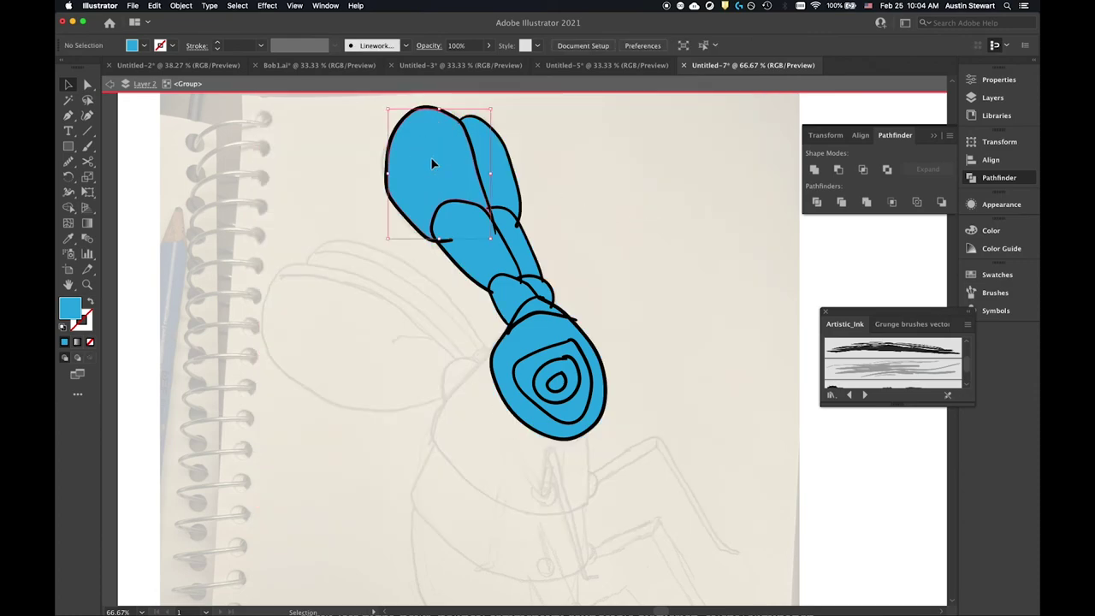
{"action": "left_click", "coordinate": [501, 174]}
{"action": "left_click", "coordinate": [491, 255]}
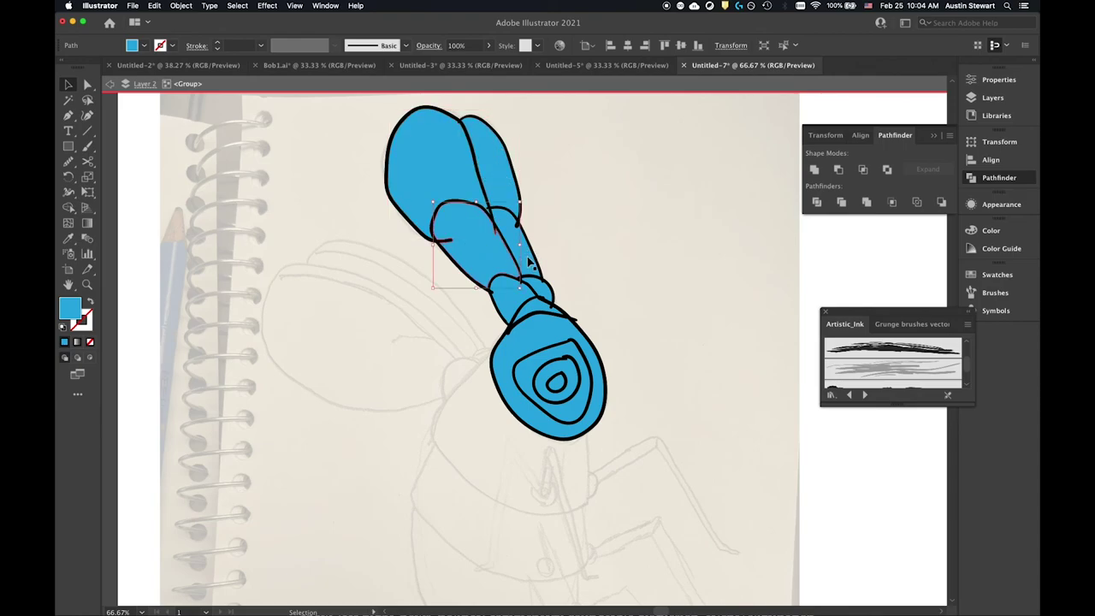
{"action": "left_click", "coordinate": [530, 260]}
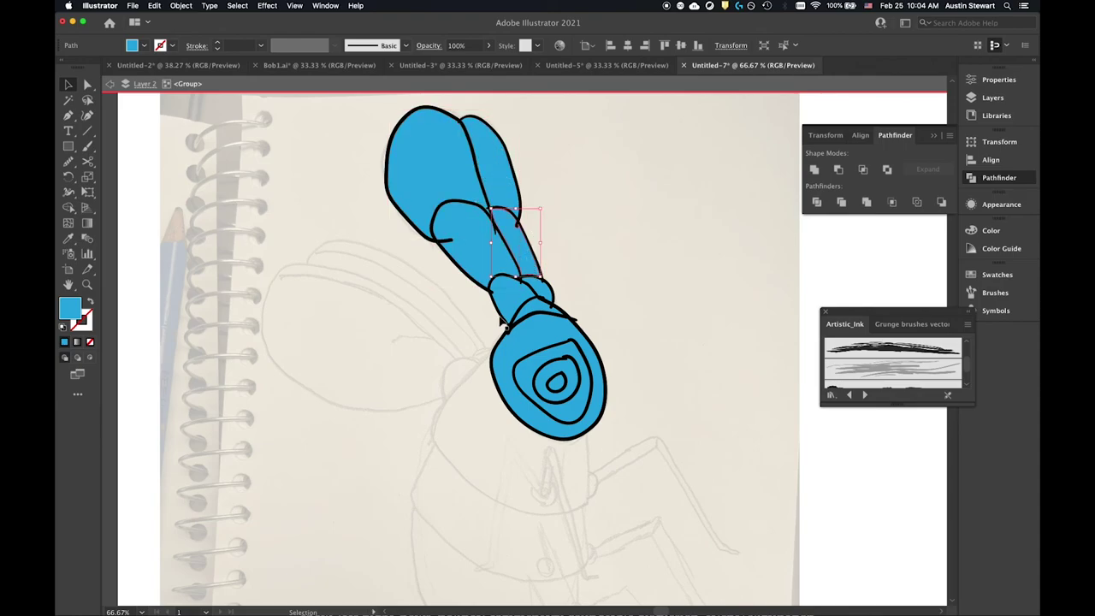
{"action": "left_click", "coordinate": [552, 296]}
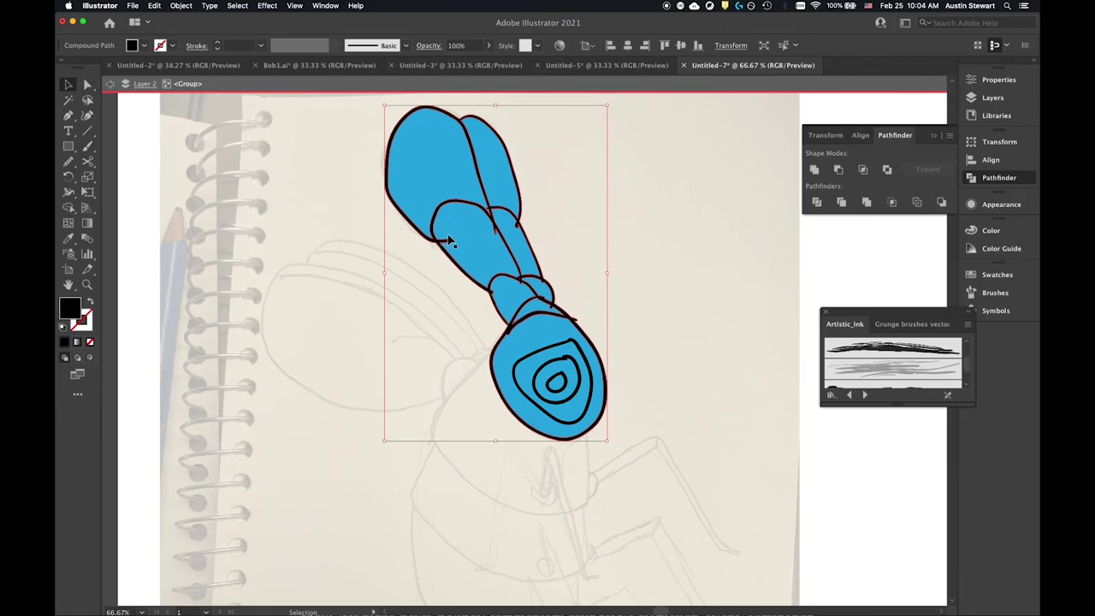
- Undo back to the unfilled black linework and select the linework group
{"action": "key", "text": "a"}
{"action": "key", "text": "ctrl+z"}
{"action": "key", "text": "ctrl+z"}
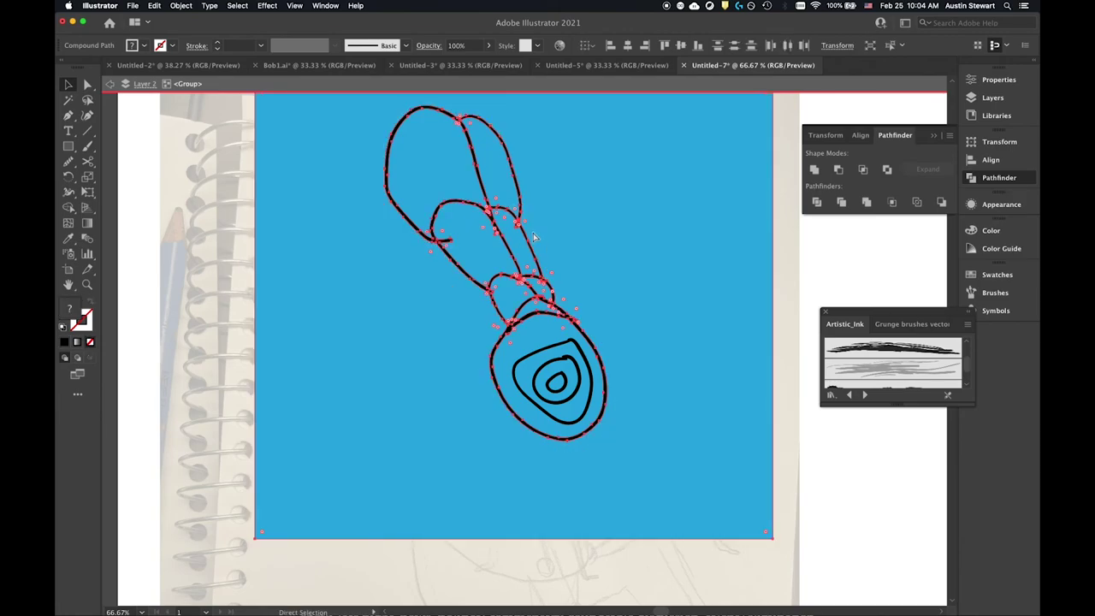
{"action": "key", "text": "Escape"}
{"action": "key", "text": "shift+x"}
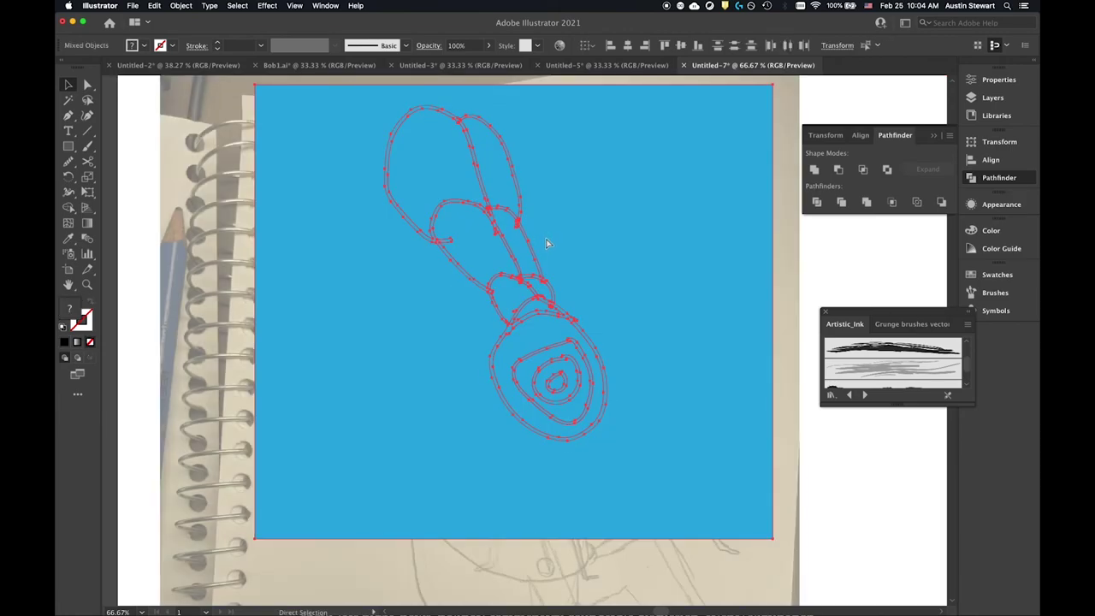
{"action": "key", "text": "ctrl+z"}
{"action": "key", "text": "v"}
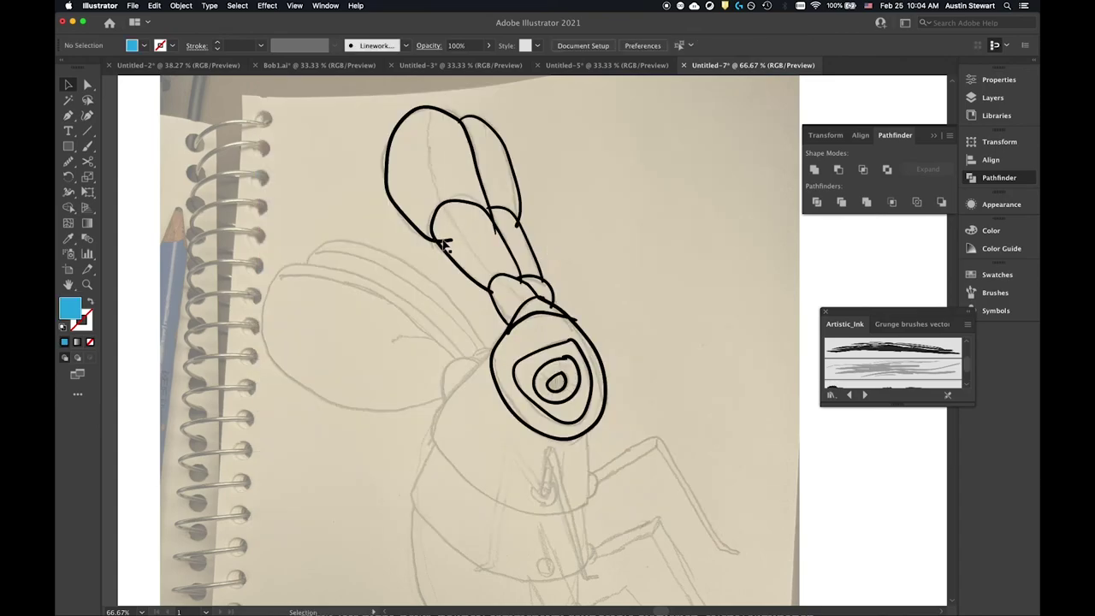
{"action": "left_click", "coordinate": [442, 245]}
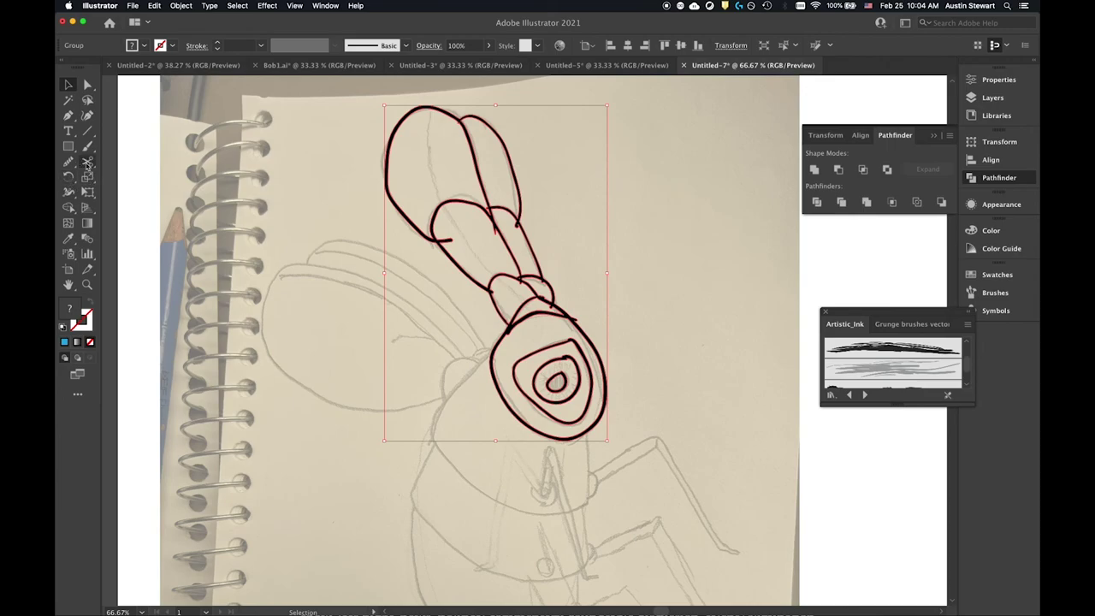
- Try erasing the stroke end at the junction with the Path Eraser, then undo it
{"action": "left_click", "coordinate": [88, 161]}
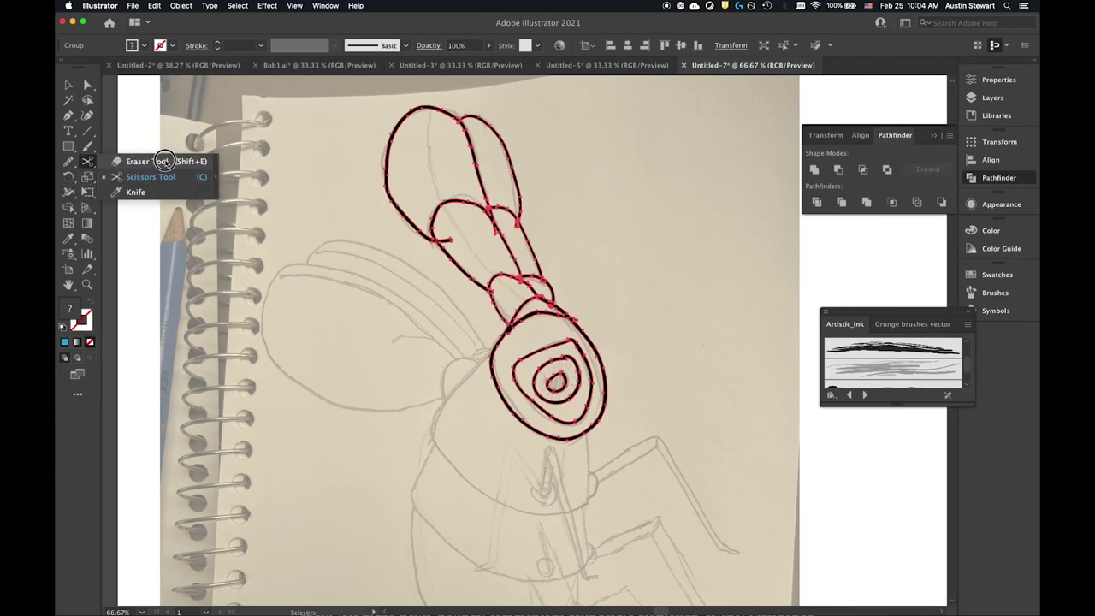
{"action": "left_click", "coordinate": [165, 161]}
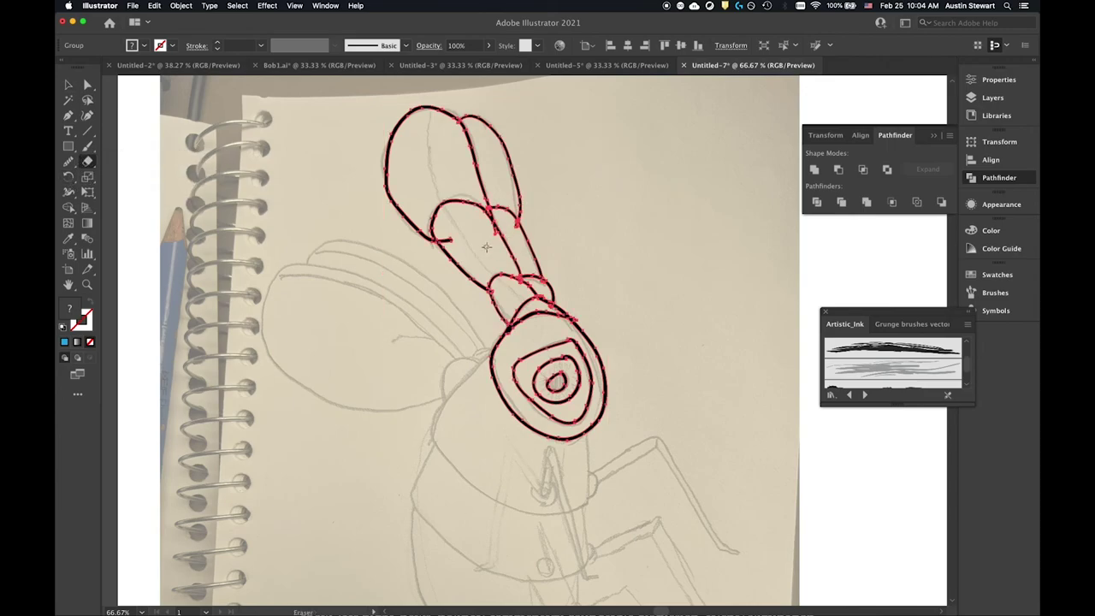
{"action": "scroll", "coordinate": [429, 234], "scroll_direction": "up", "scroll_amount": 5}
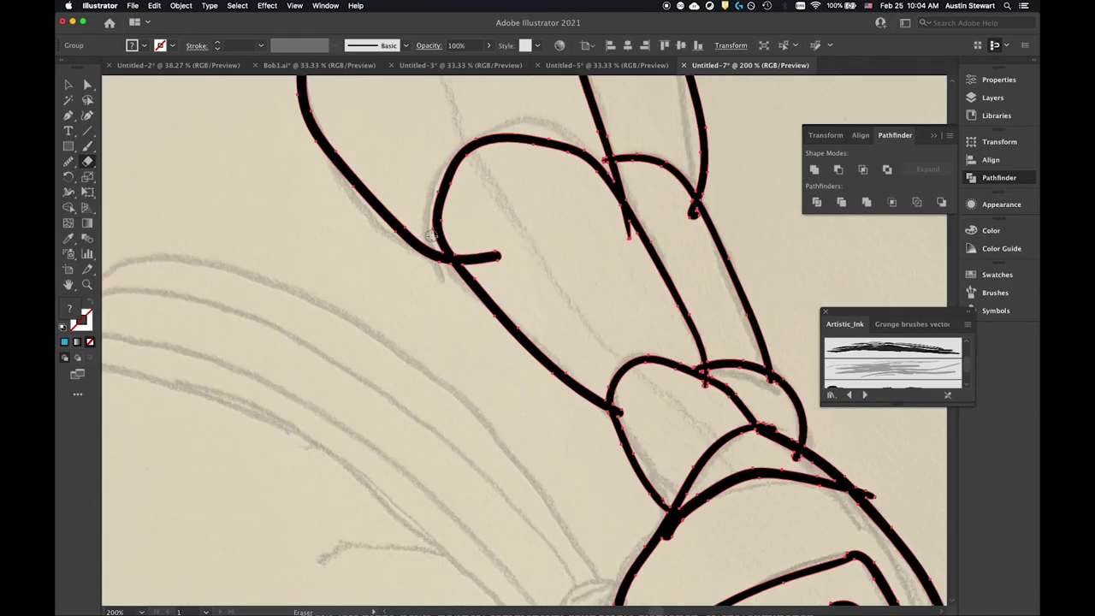
{"action": "mouse_move", "coordinate": [495, 256]}
{"action": "left_mouse_down"}
{"action": "mouse_move", "coordinate": [514, 278]}
{"action": "mouse_move", "coordinate": [506, 266]}
{"action": "mouse_move", "coordinate": [526, 259]}
{"action": "mouse_move", "coordinate": [580, 254]}
{"action": "mouse_move", "coordinate": [535, 264]}
{"action": "left_mouse_up"}
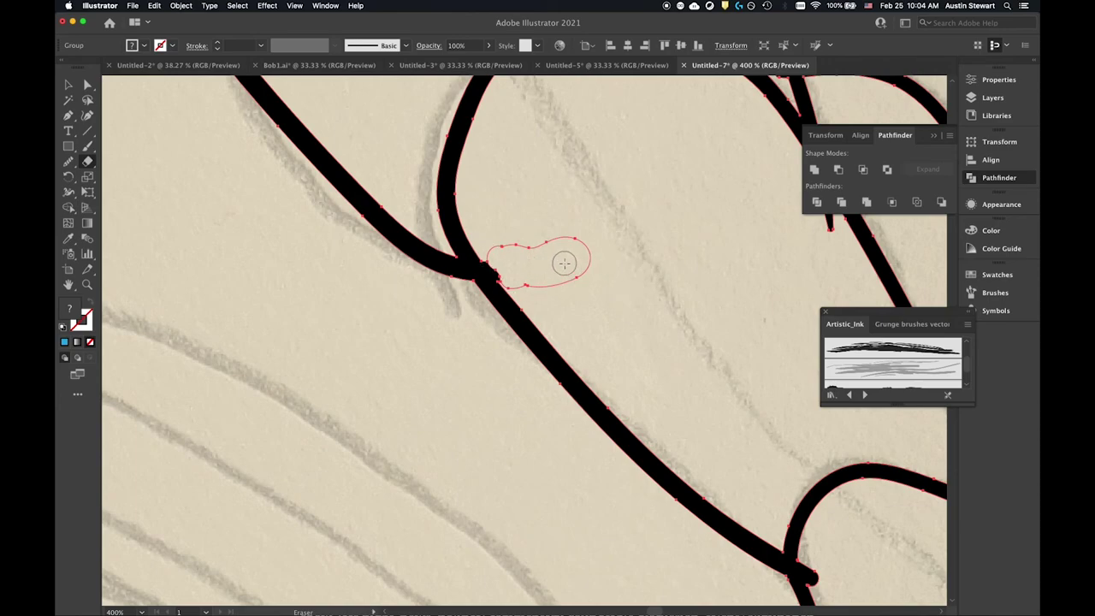
{"action": "key", "text": "super+z"}
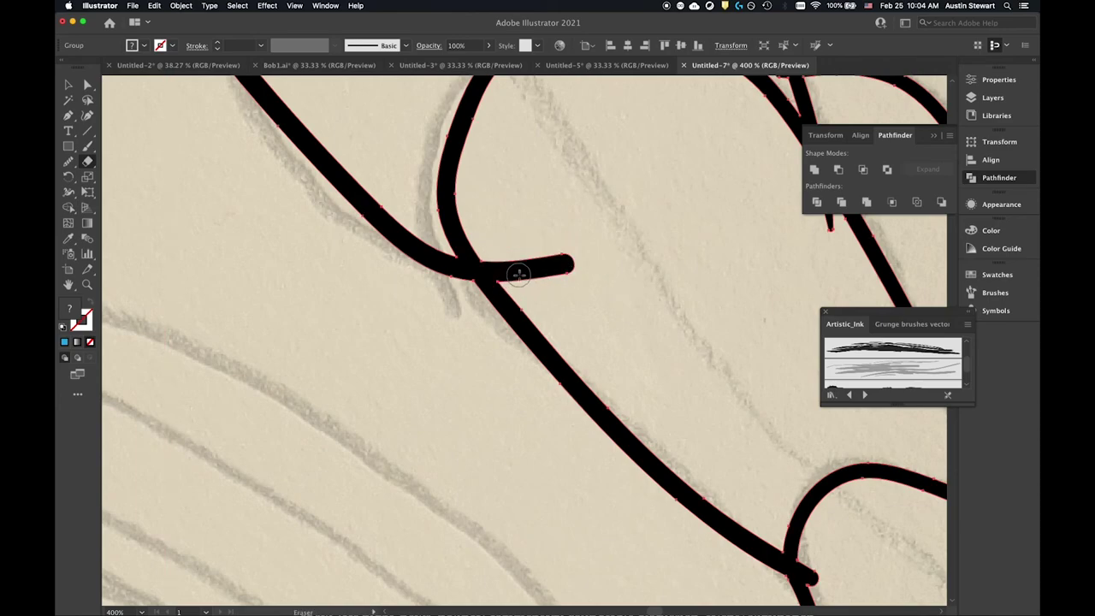
- Select the stray-tailed stroke inside the group and erase its short tail at the junction
{"action": "key", "text": "v"}
{"action": "double_click", "coordinate": [483, 276]}
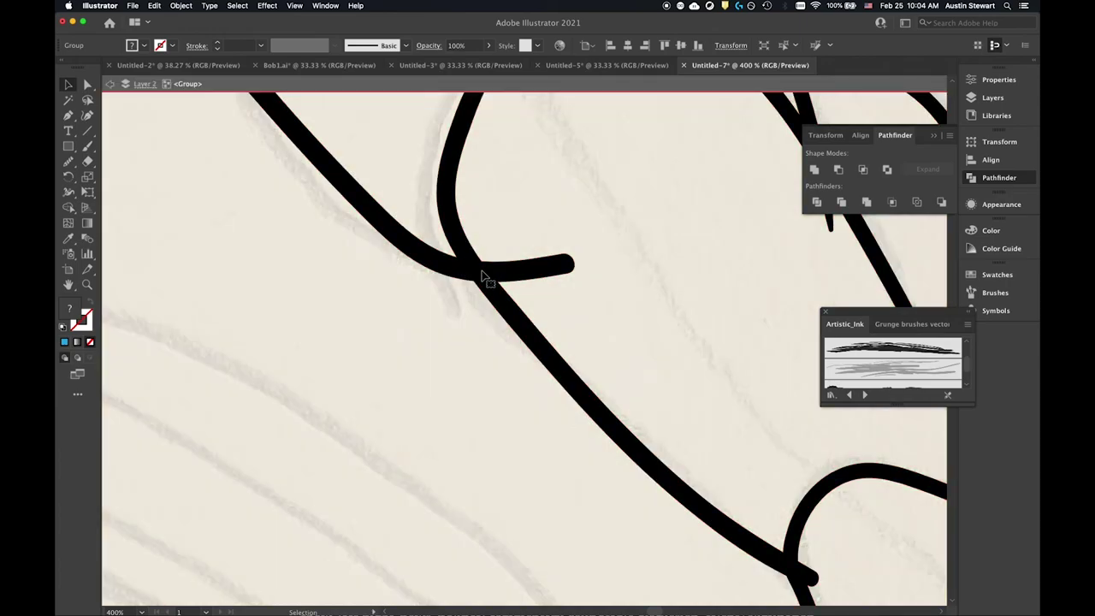
{"action": "left_click", "coordinate": [484, 277]}
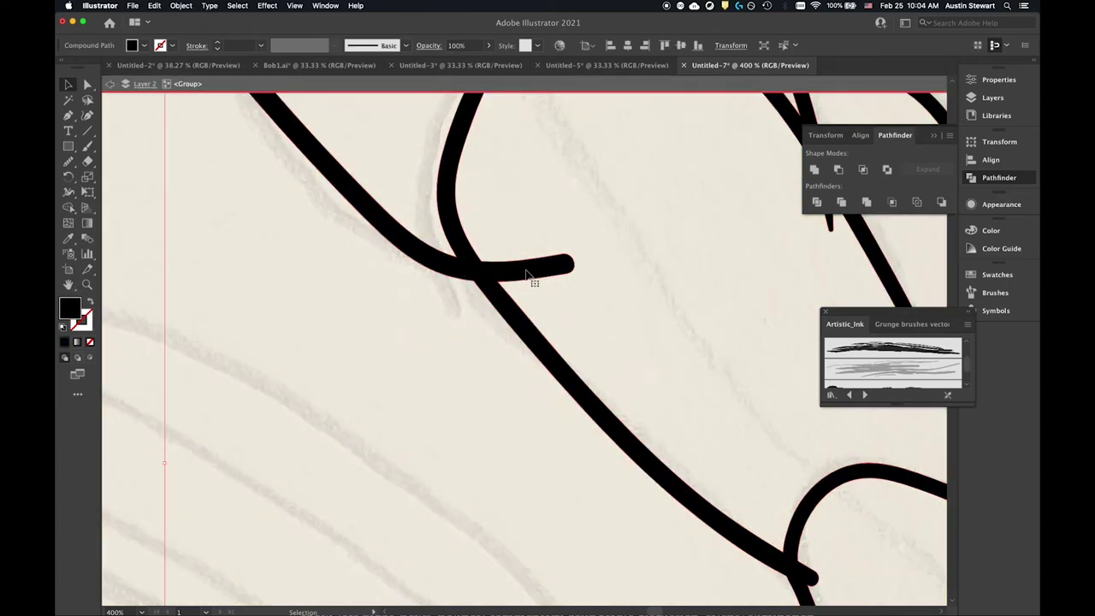
{"action": "key", "text": "shift"}
{"action": "key", "text": "shift+e"}
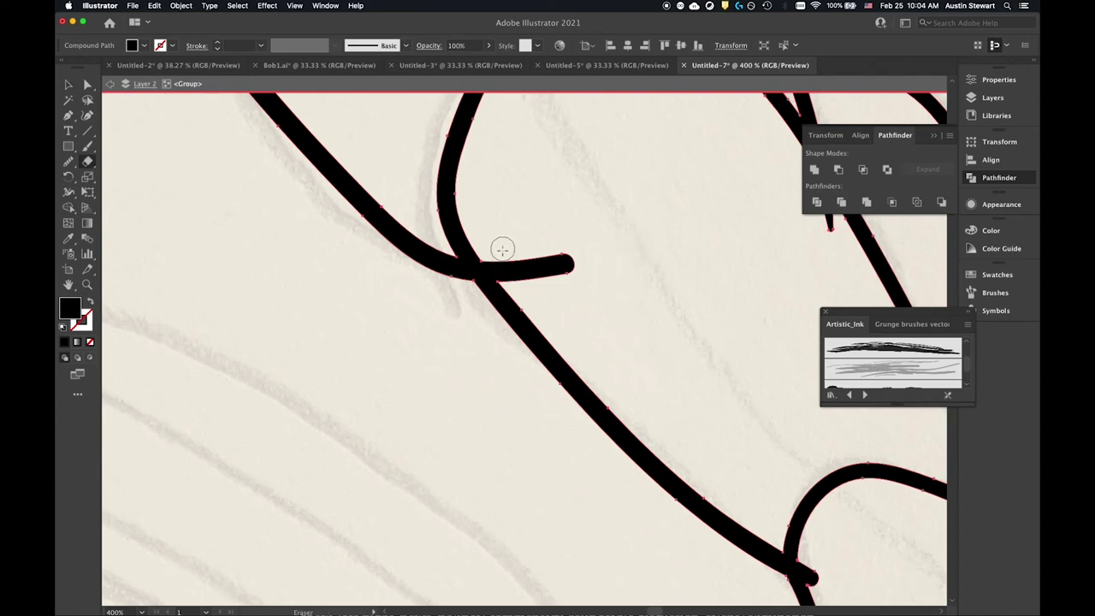
{"action": "mouse_move", "coordinate": [495, 255]}
{"action": "left_mouse_down"}
{"action": "mouse_move", "coordinate": [518, 282]}
{"action": "mouse_move", "coordinate": [521, 259]}
{"action": "mouse_move", "coordinate": [575, 256]}
{"action": "mouse_move", "coordinate": [553, 273]}
{"action": "mouse_move", "coordinate": [504, 274]}
{"action": "mouse_move", "coordinate": [505, 262]}
{"action": "left_mouse_up"}
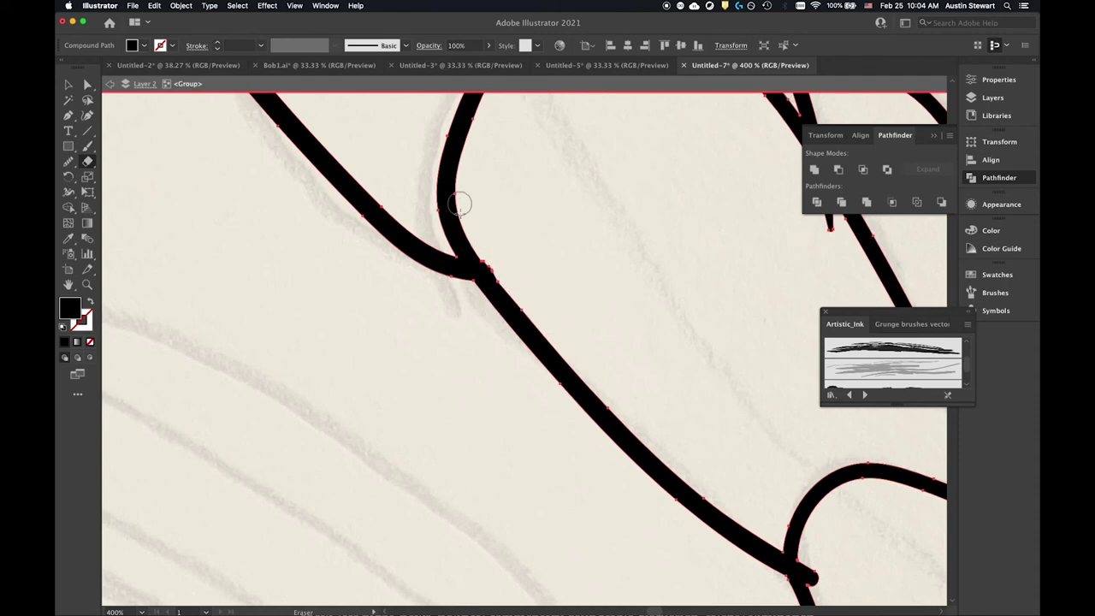
- Erase six overshooting stroke ends and blobs at the neck-loop junctions, then zoom out to the whole bug
{"action": "scroll", "coordinate": [555, 320], "scroll_direction": "down", "scroll_amount": 3}
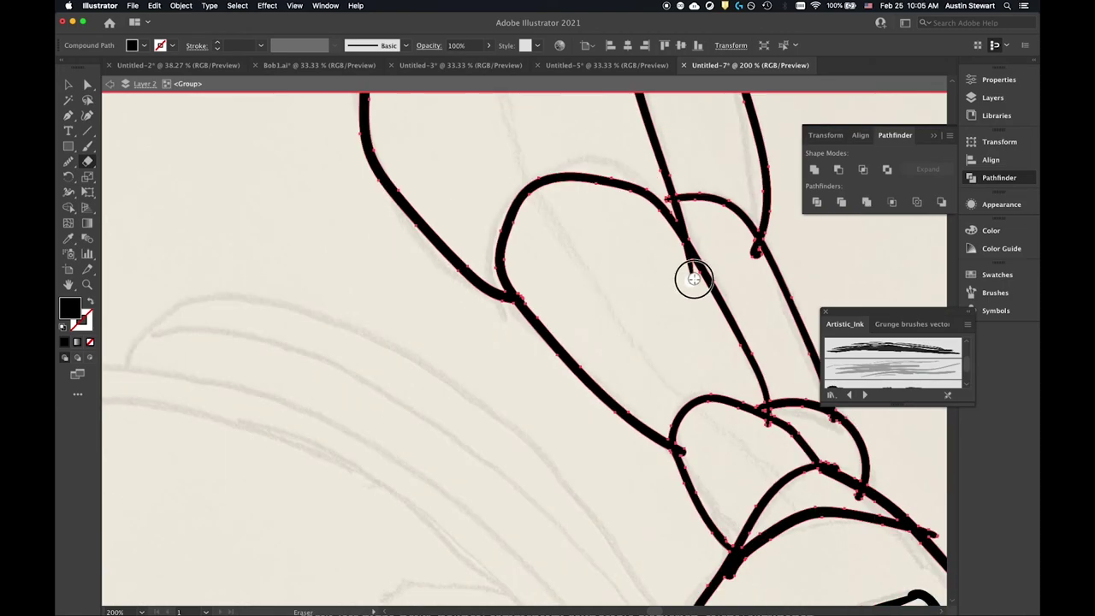
{"action": "left_click_drag", "start_coordinate": [692, 275], "coordinate": [679, 255]}
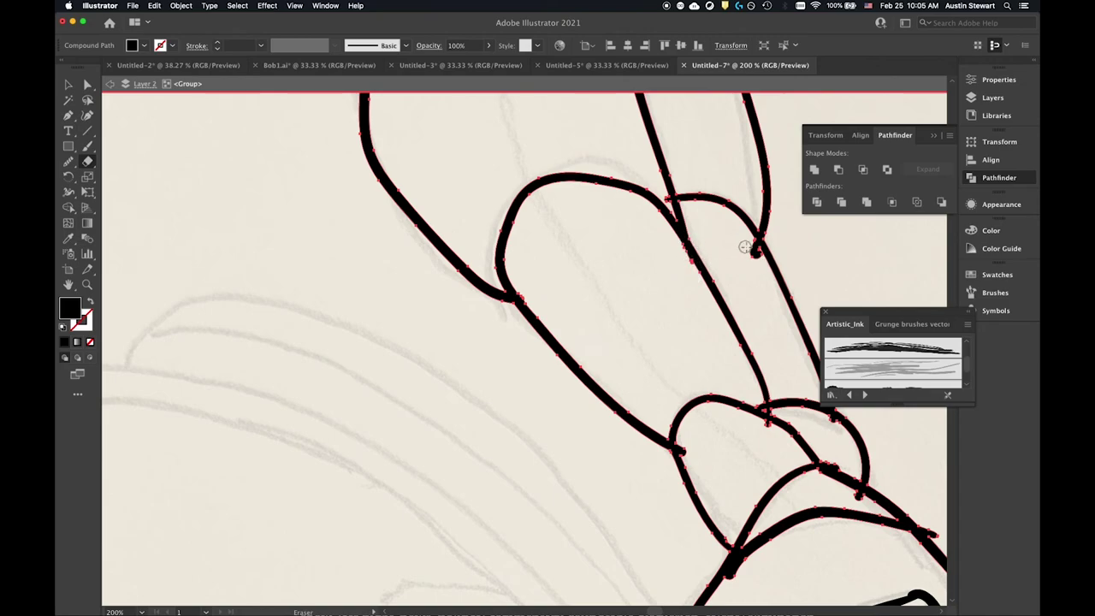
{"action": "left_click_drag", "start_coordinate": [753, 247], "coordinate": [758, 262]}
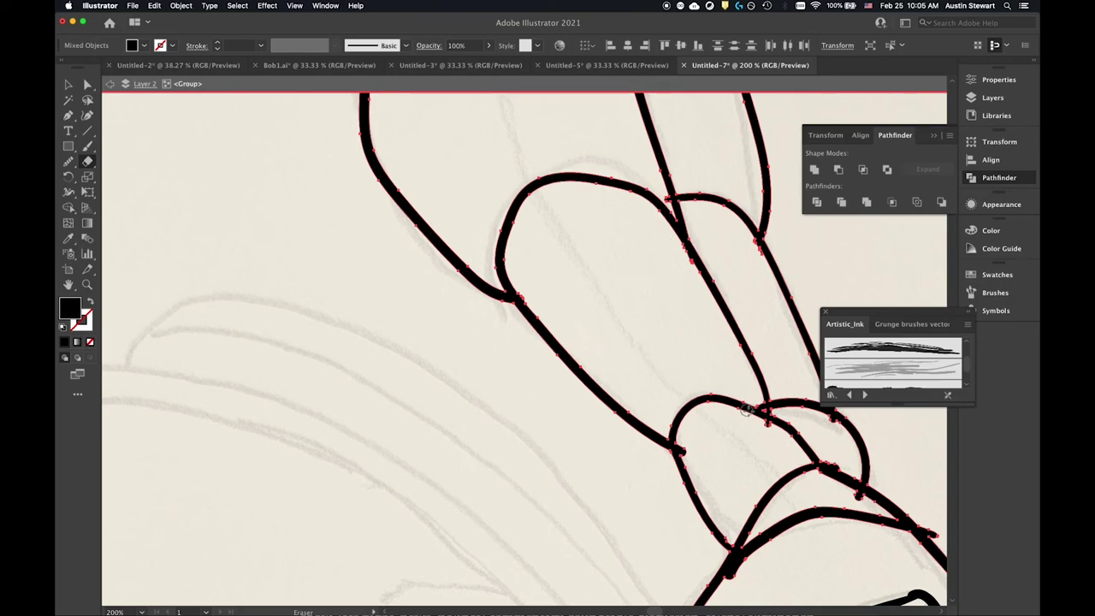
{"action": "left_click_drag", "start_coordinate": [764, 425], "coordinate": [771, 435]}
{"action": "left_click_drag", "start_coordinate": [689, 455], "coordinate": [684, 439]}
{"action": "left_click_drag", "start_coordinate": [852, 496], "coordinate": [858, 501]}
{"action": "left_click_drag", "start_coordinate": [831, 421], "coordinate": [832, 424]}
{"action": "key", "text": "super+minus"}
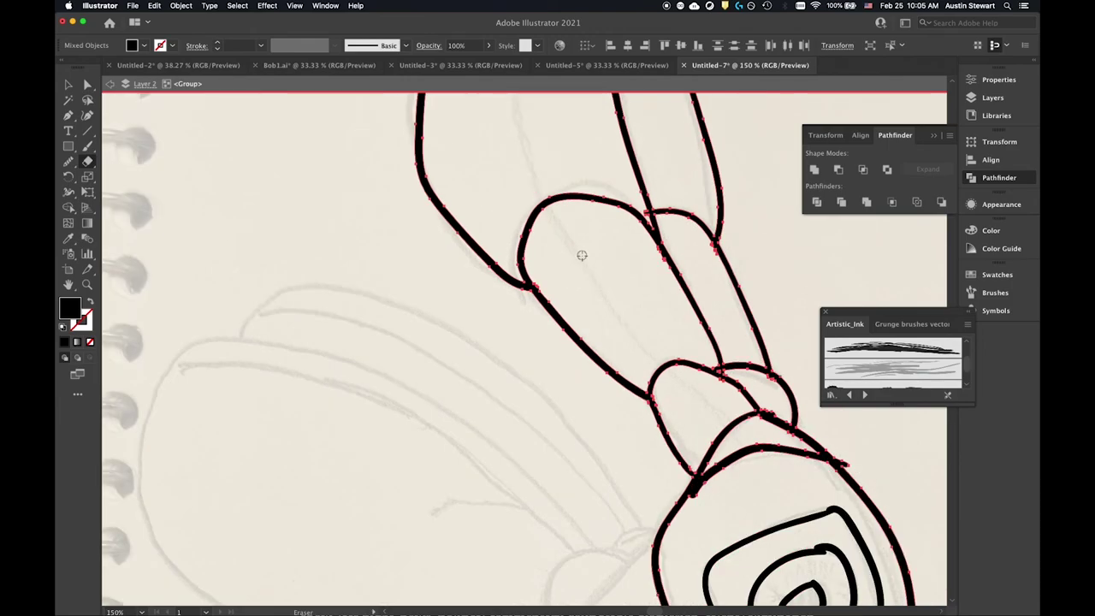
{"action": "key", "text": "super+minus"}
{"action": "key", "text": "super+minus"}
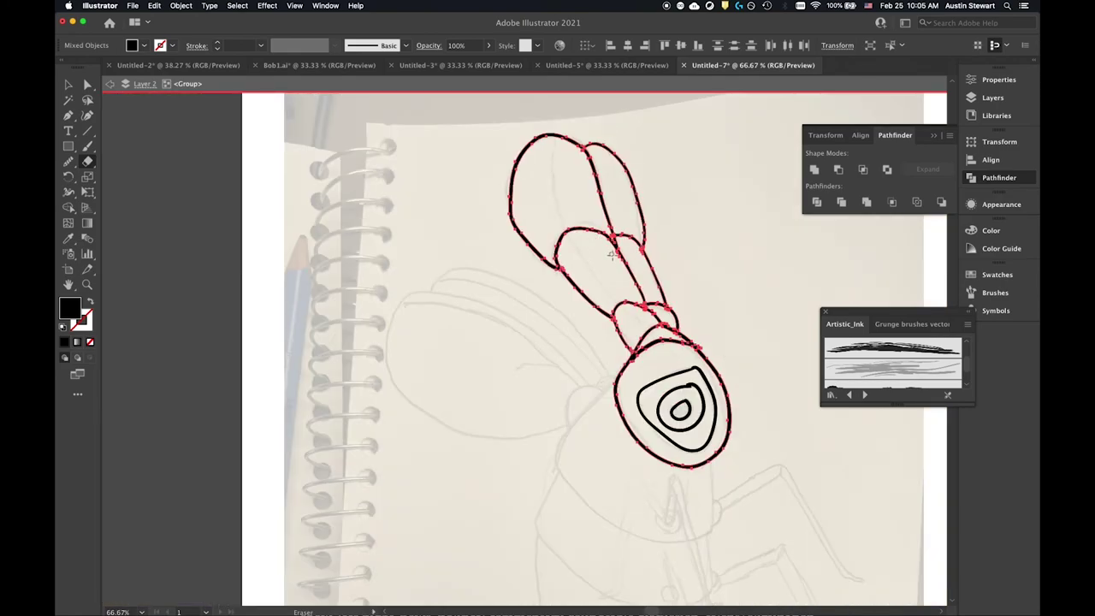
{"action": "left_click", "coordinate": [68, 84]}
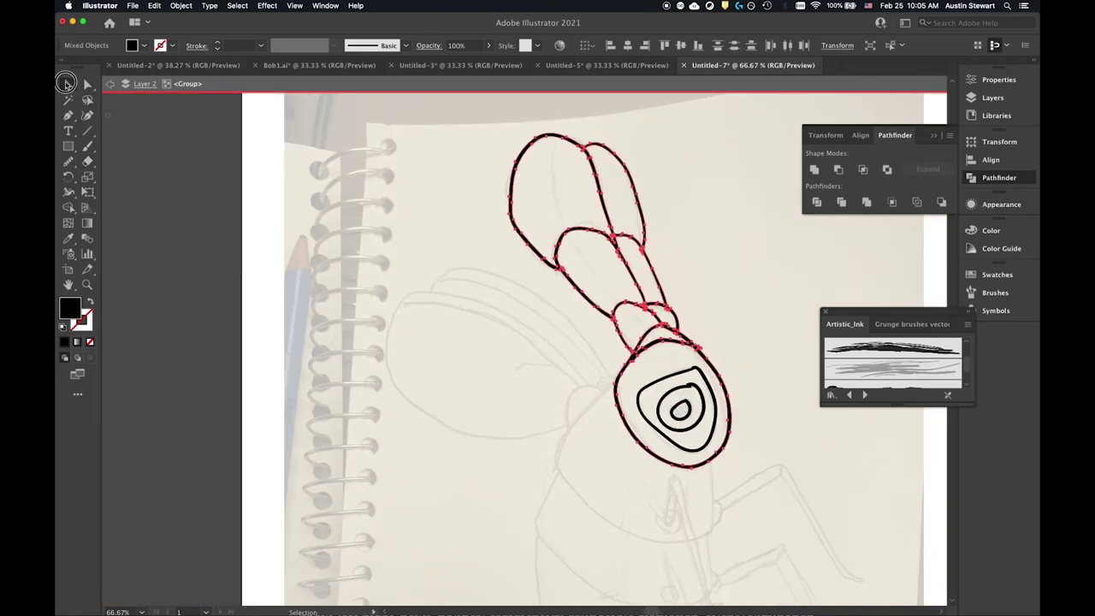
- Exit the group and draw a large blue-filled rectangle covering the bug drawing
{"action": "double_click", "coordinate": [428, 240]}
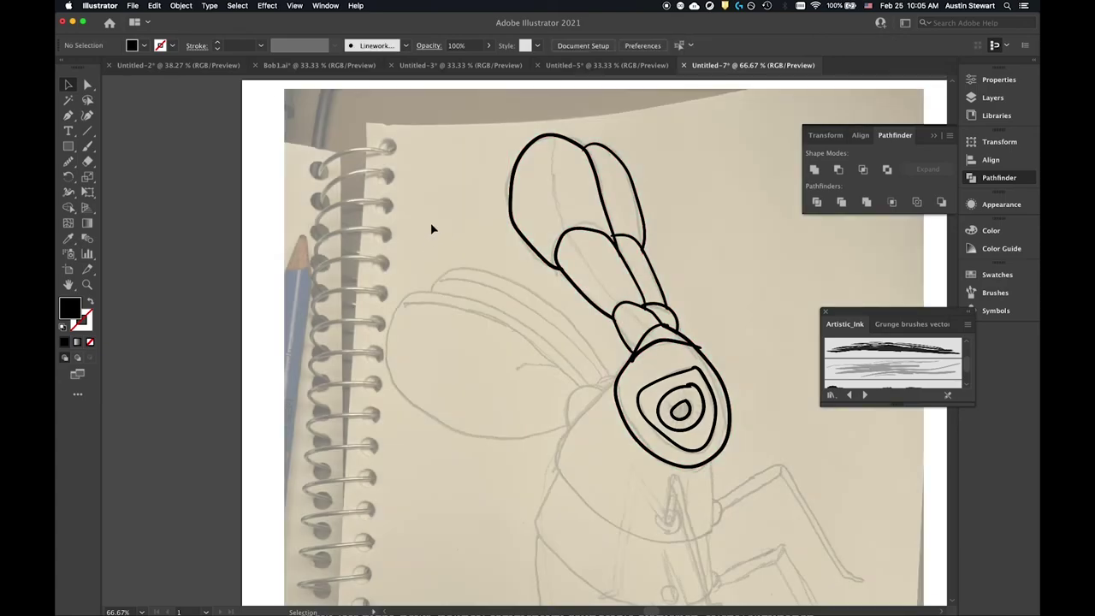
{"action": "left_click", "coordinate": [144, 46]}
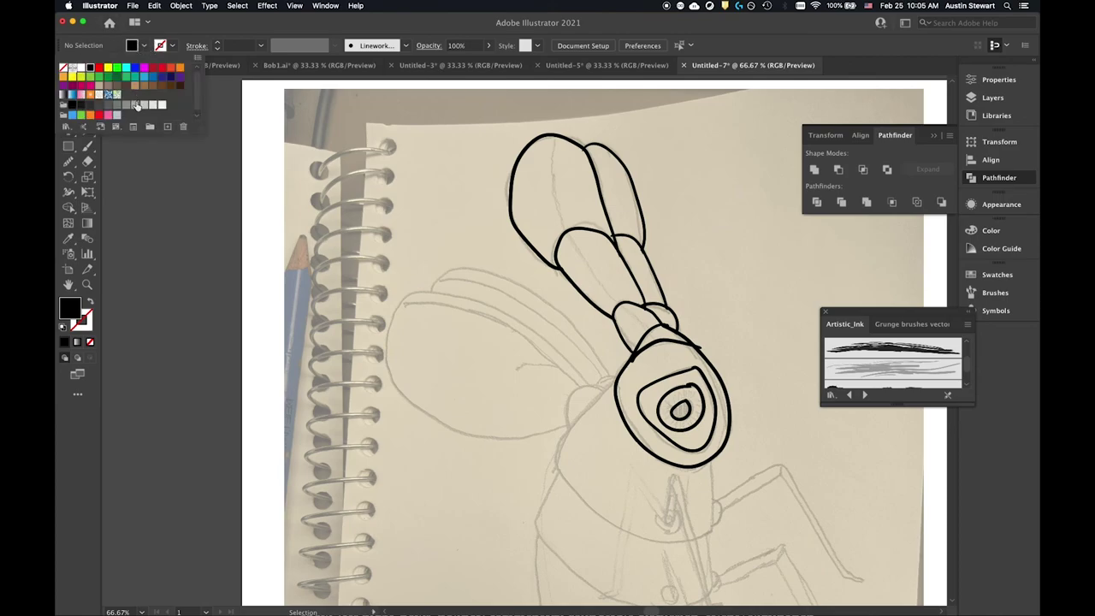
{"action": "left_click", "coordinate": [144, 78]}
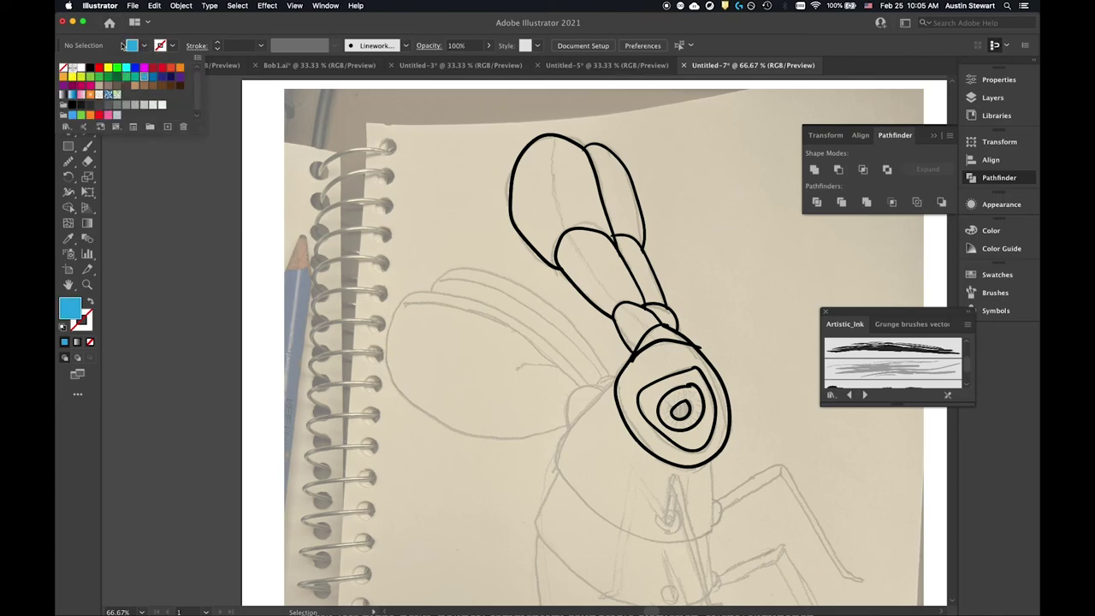
{"action": "left_click", "coordinate": [70, 145]}
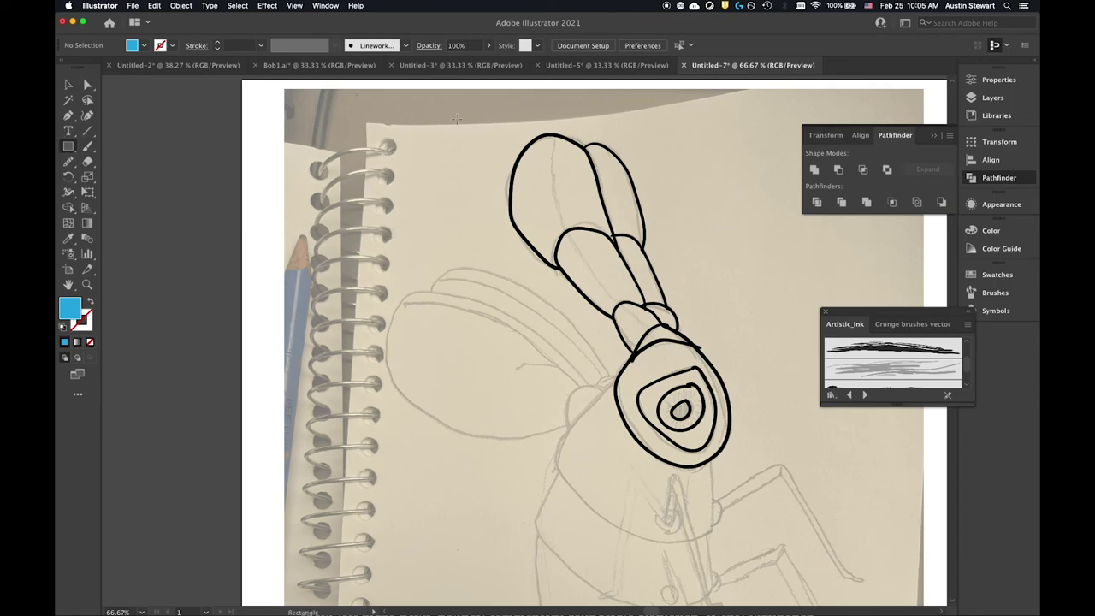
{"action": "mouse_move", "coordinate": [340, 103]}
{"action": "left_mouse_down"}
{"action": "mouse_move", "coordinate": [518, 127]}
{"action": "mouse_move", "coordinate": [850, 543]}
{"action": "left_mouse_up"}
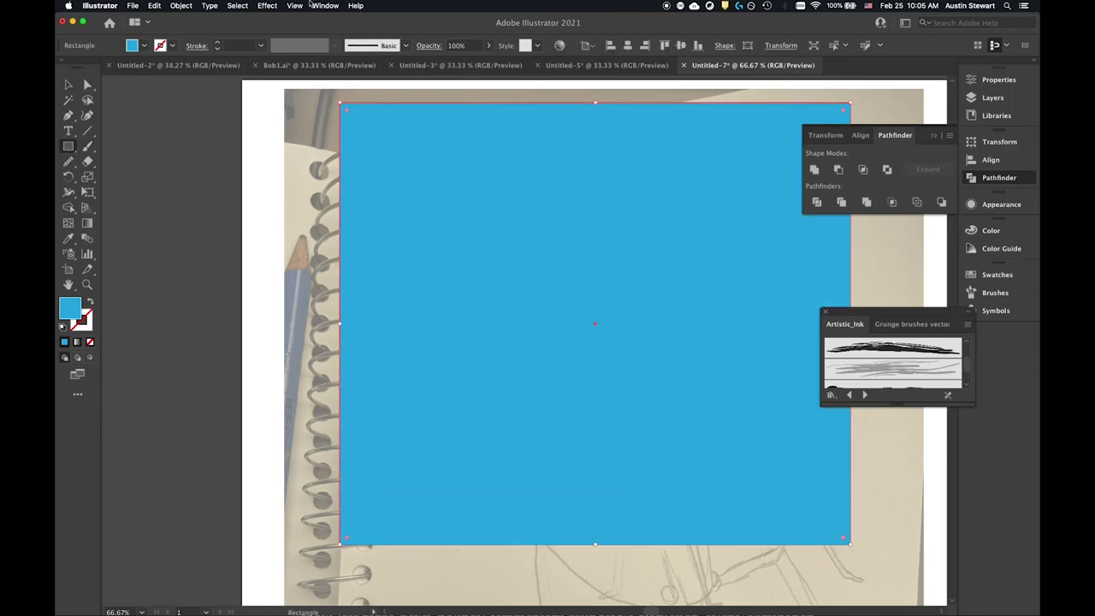
- Send the blue rectangle behind the linework and select everything
{"action": "right_click", "coordinate": [751, 323]}
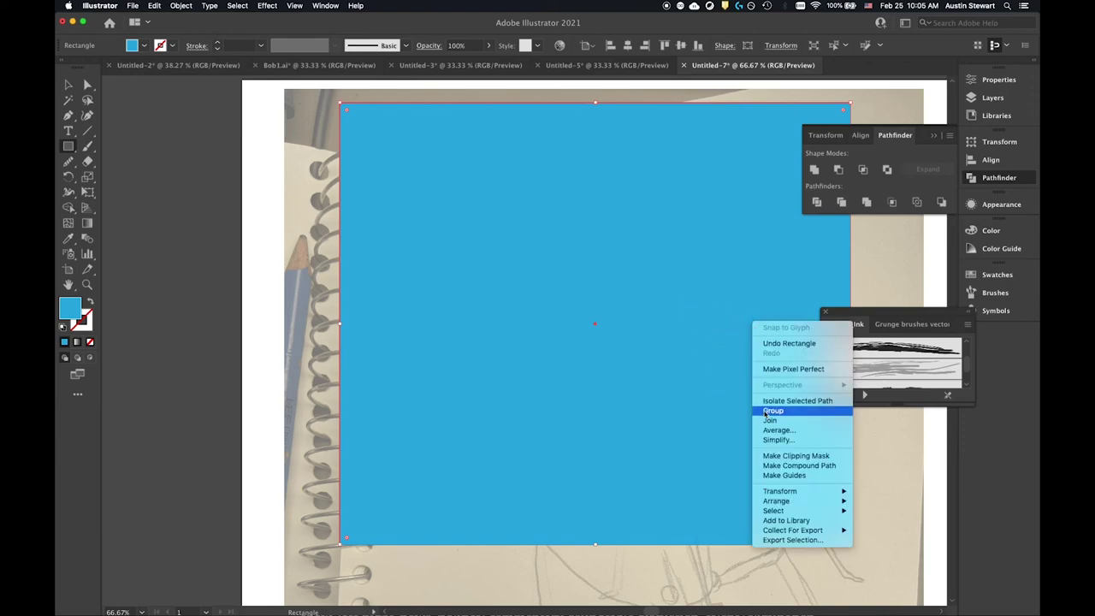
{"action": "mouse_move", "coordinate": [783, 501]}
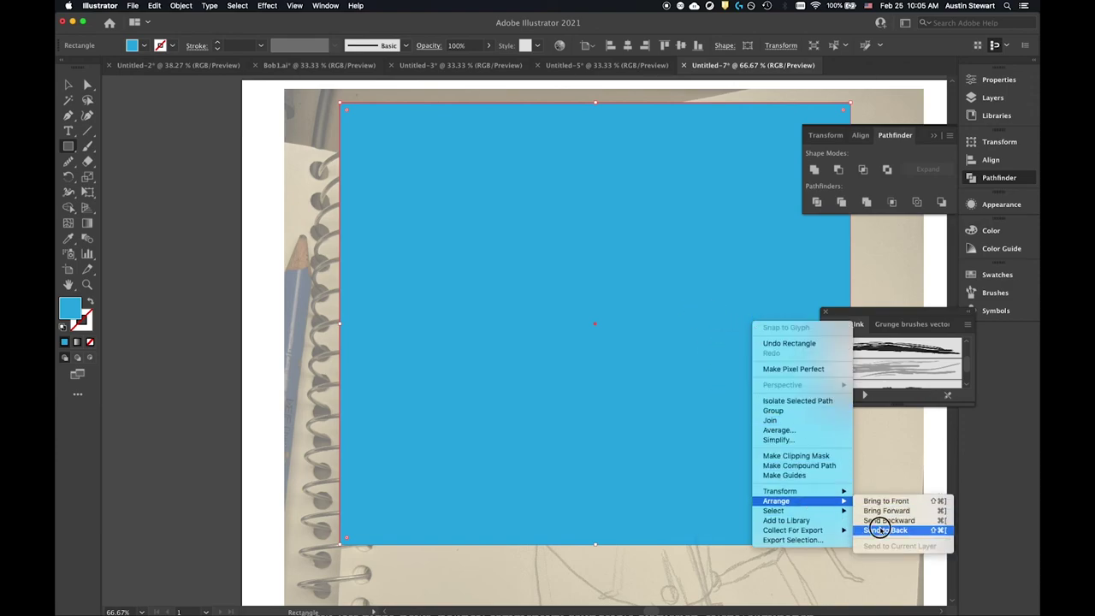
{"action": "left_click", "coordinate": [880, 527]}
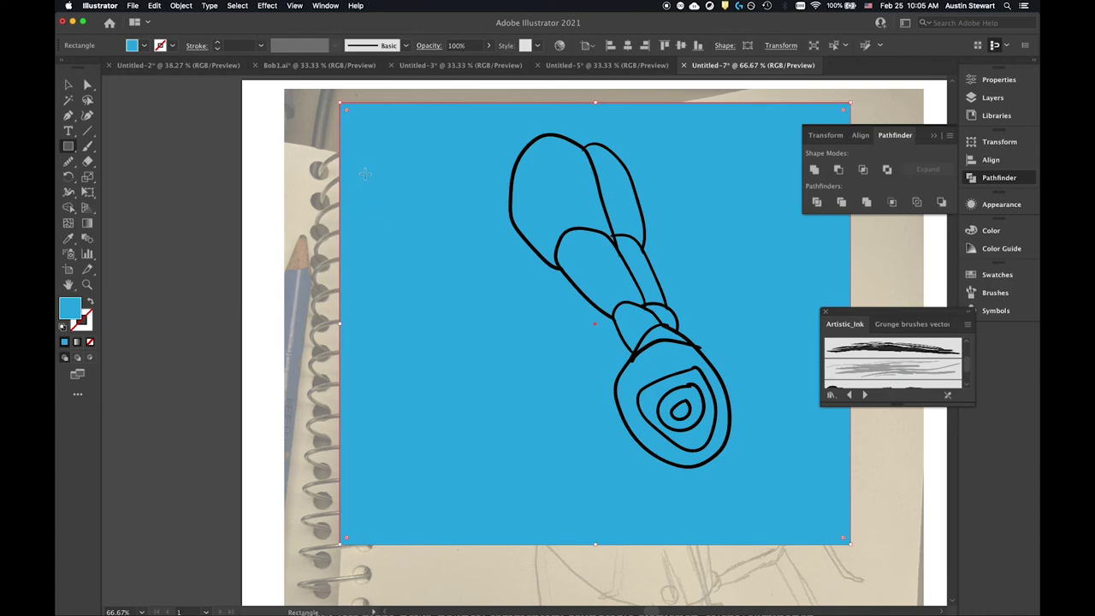
{"action": "key", "text": "v"}
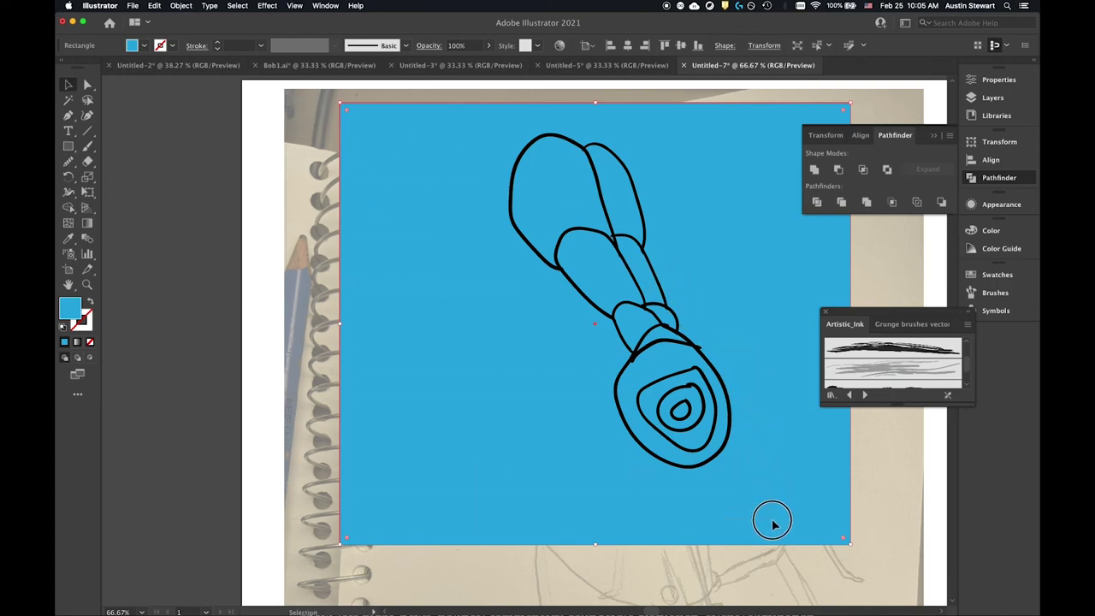
{"action": "key", "text": "super+a"}
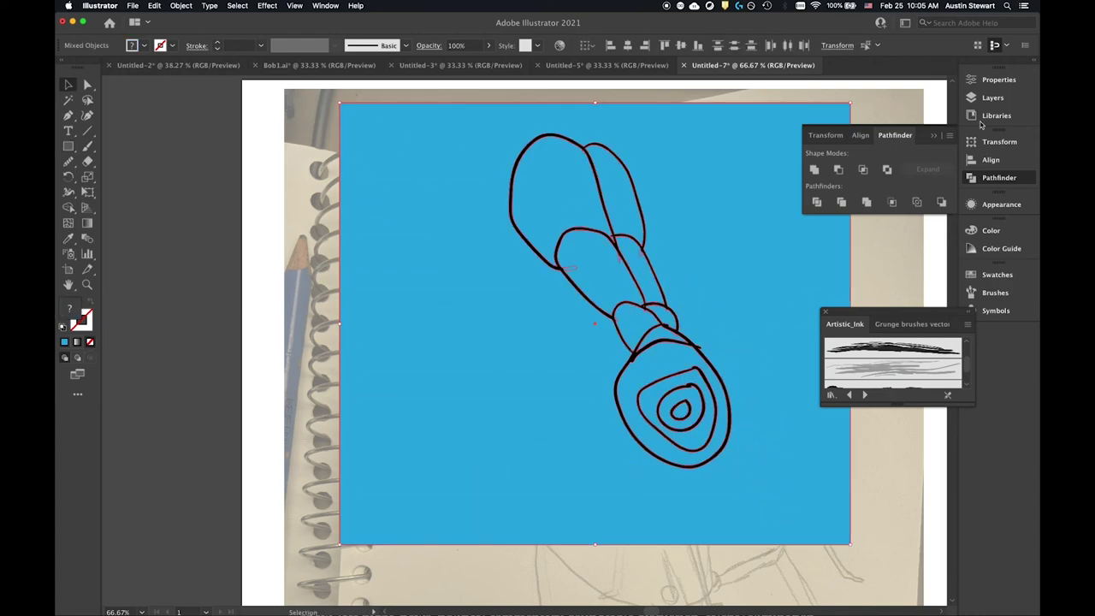
- Apply Pathfinder Divide to the rectangle and linework, then select the outer background piece inside the group
{"action": "left_click", "coordinate": [867, 202]}
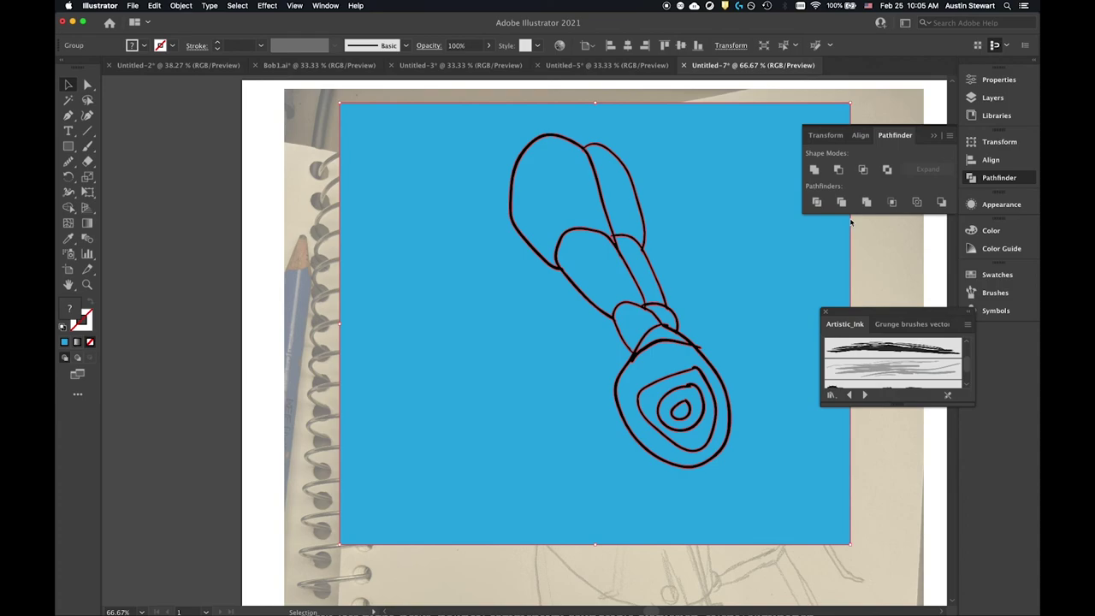
{"action": "left_click", "coordinate": [753, 206]}
{"action": "double_click", "coordinate": [752, 212]}
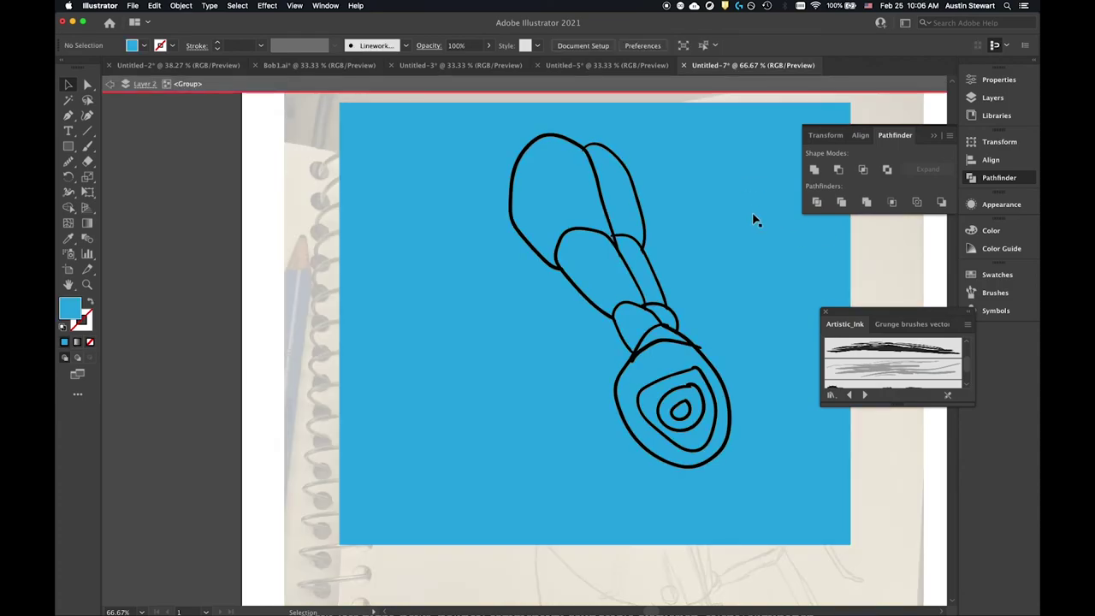
{"action": "left_click", "coordinate": [753, 223]}
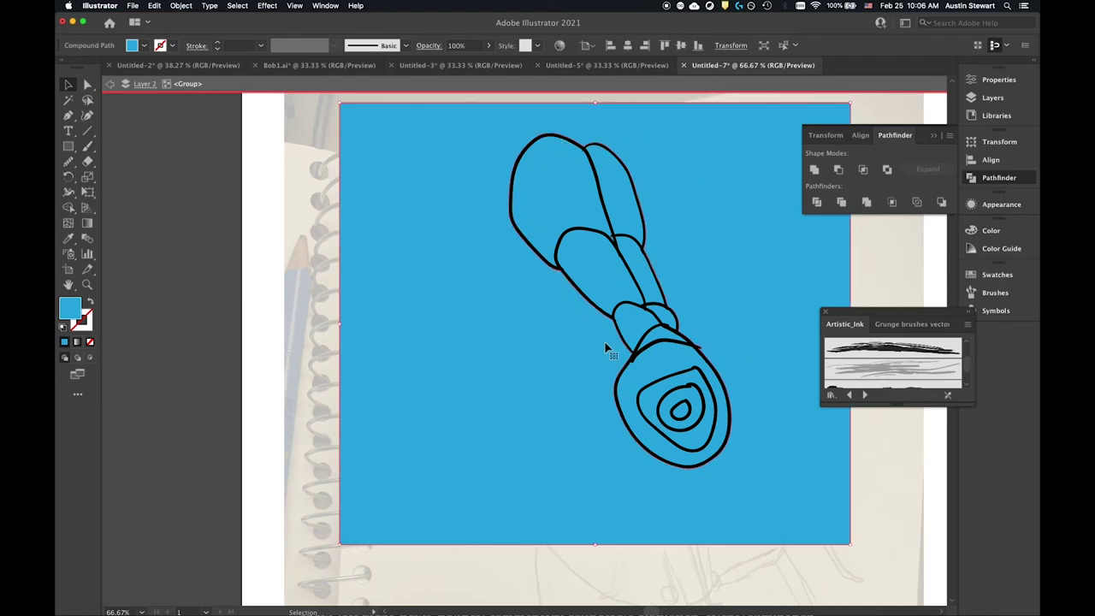
- Delete the leftover blue background and fill the eye's centre circle black
{"action": "key", "text": "Delete"}
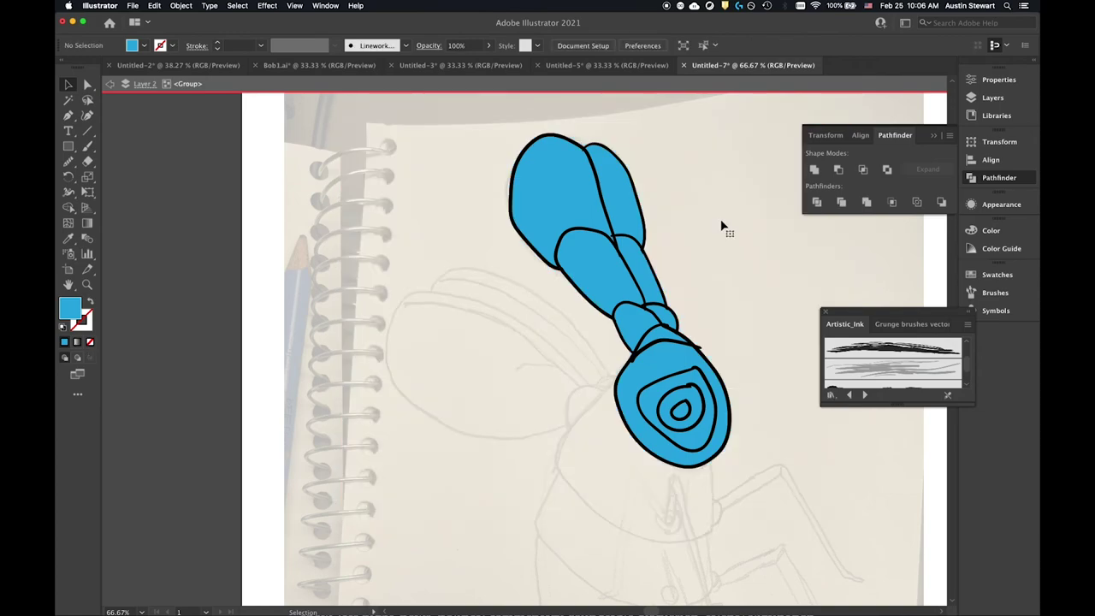
{"action": "left_click", "coordinate": [647, 378]}
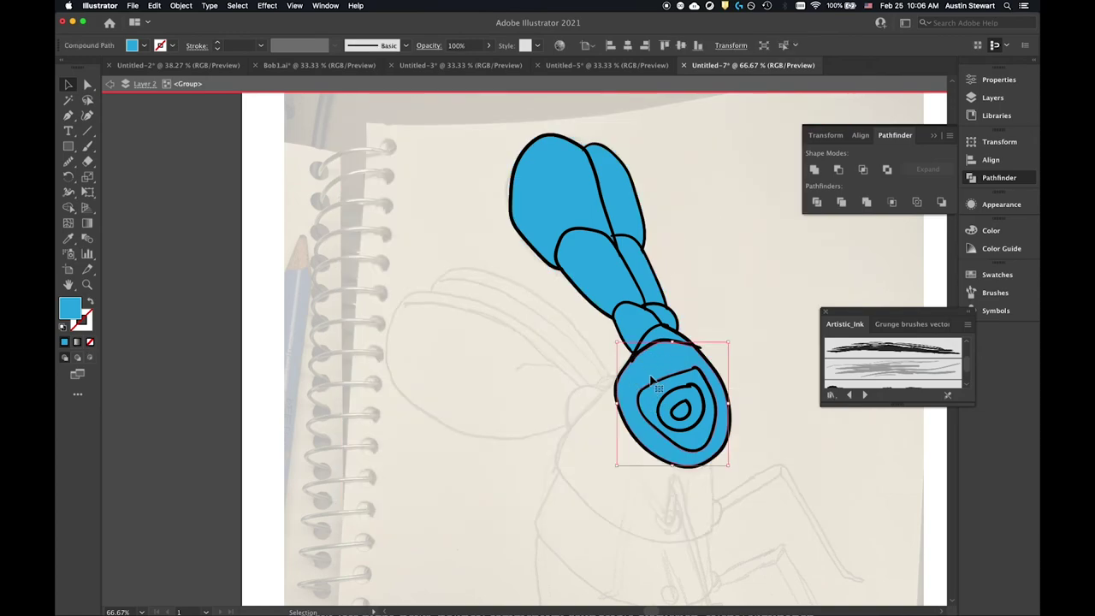
{"action": "left_click", "coordinate": [693, 404]}
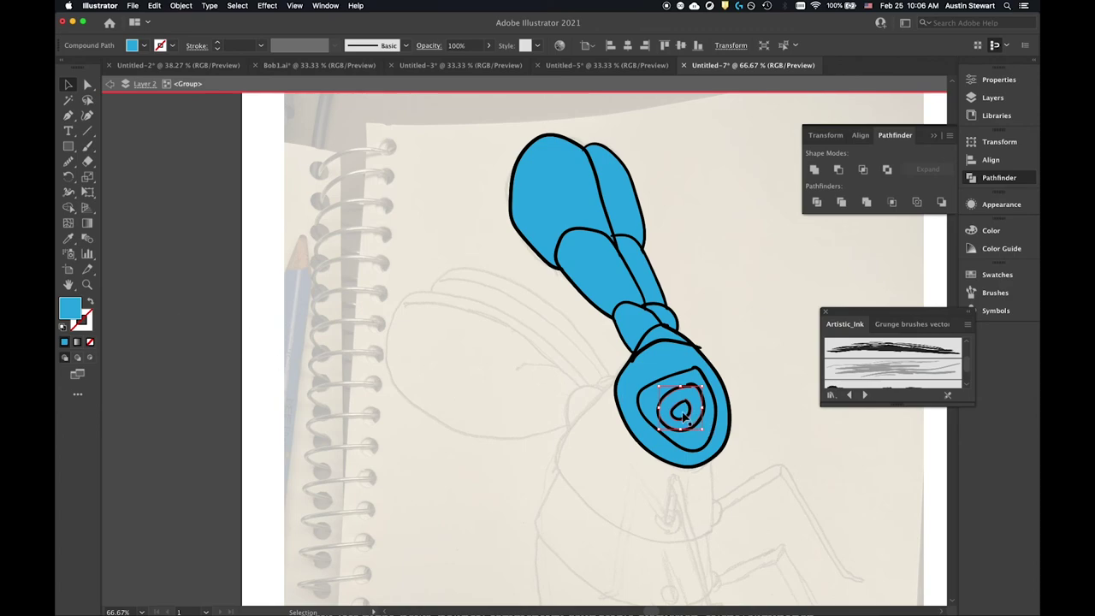
{"action": "left_click", "coordinate": [682, 412]}
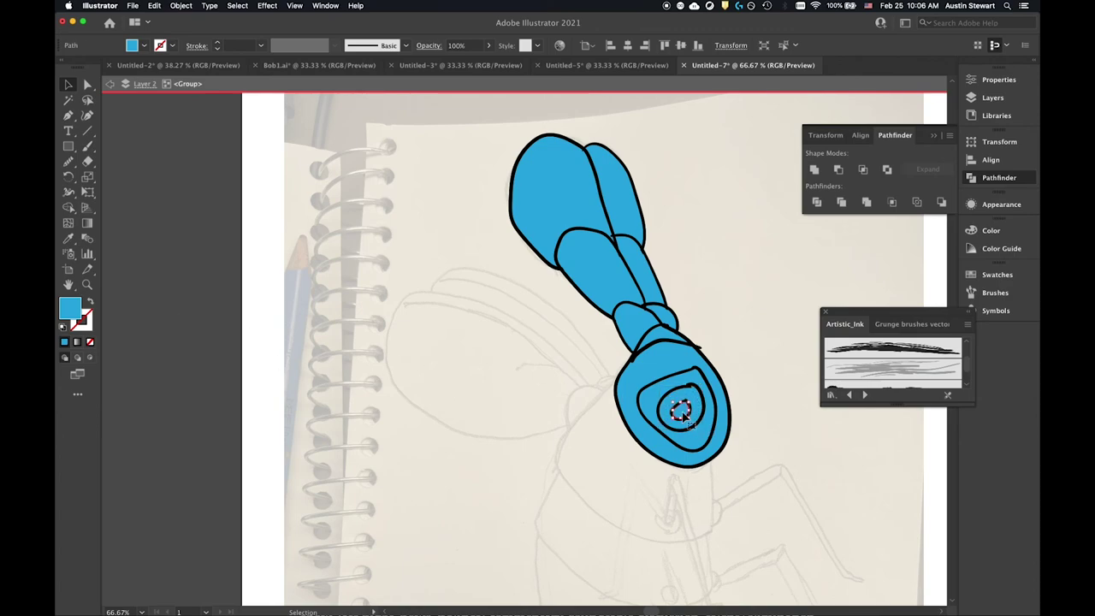
{"action": "double_click", "coordinate": [72, 311]}
{"action": "left_click_drag", "start_coordinate": [115, 245], "coordinate": [63, 262]}
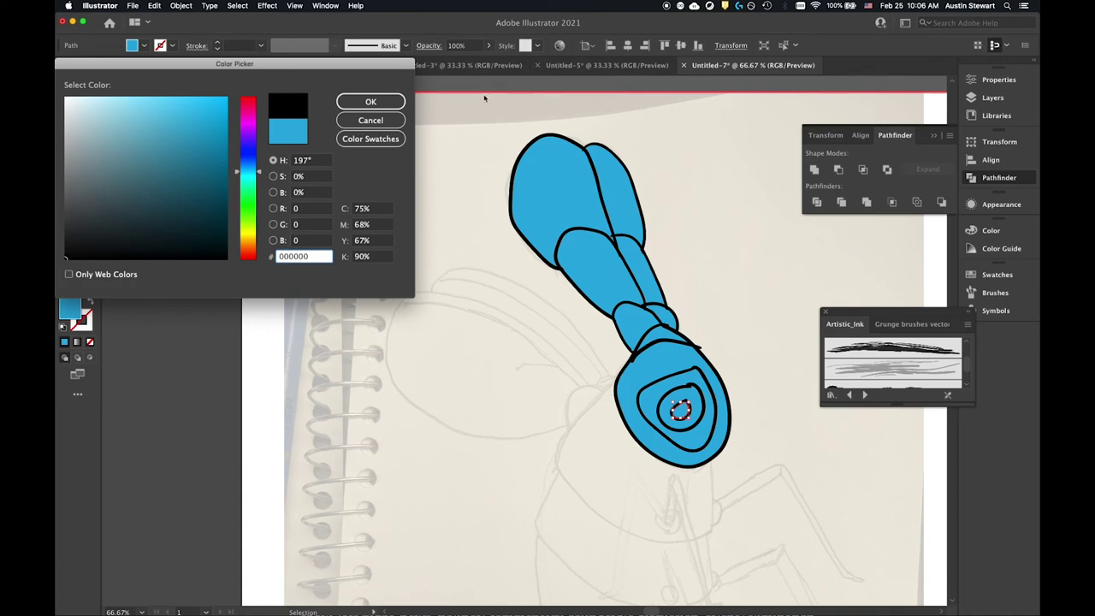
{"action": "left_click", "coordinate": [371, 101]}
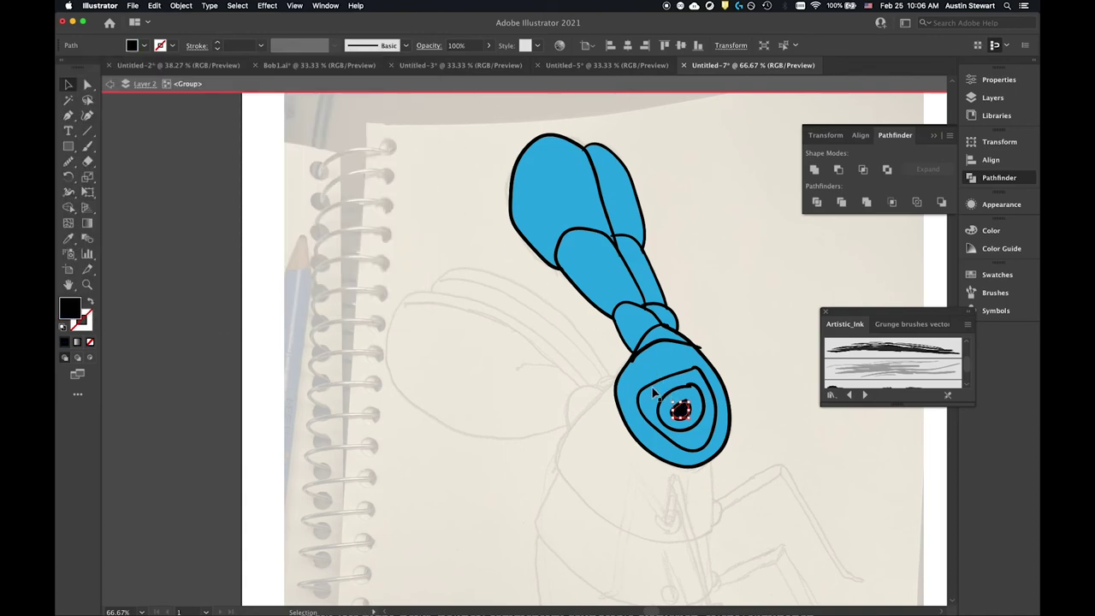
- Fill the ring around the pupil with a pale gray
{"action": "left_click", "coordinate": [653, 391]}
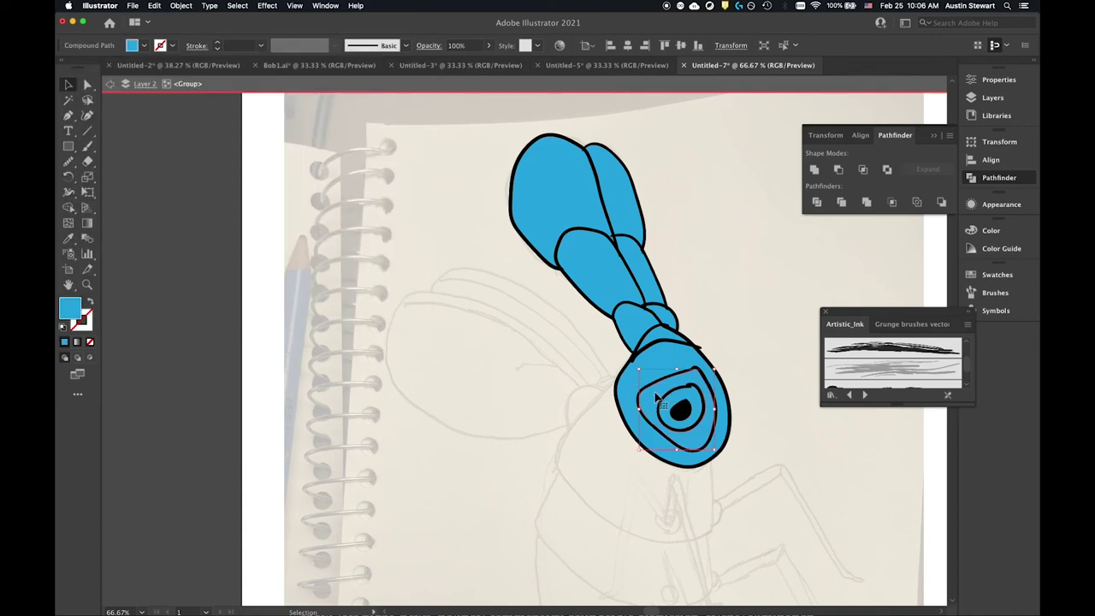
{"action": "double_click", "coordinate": [72, 312]}
{"action": "left_click_drag", "start_coordinate": [122, 135], "coordinate": [74, 110]}
{"action": "left_click", "coordinate": [360, 101]}
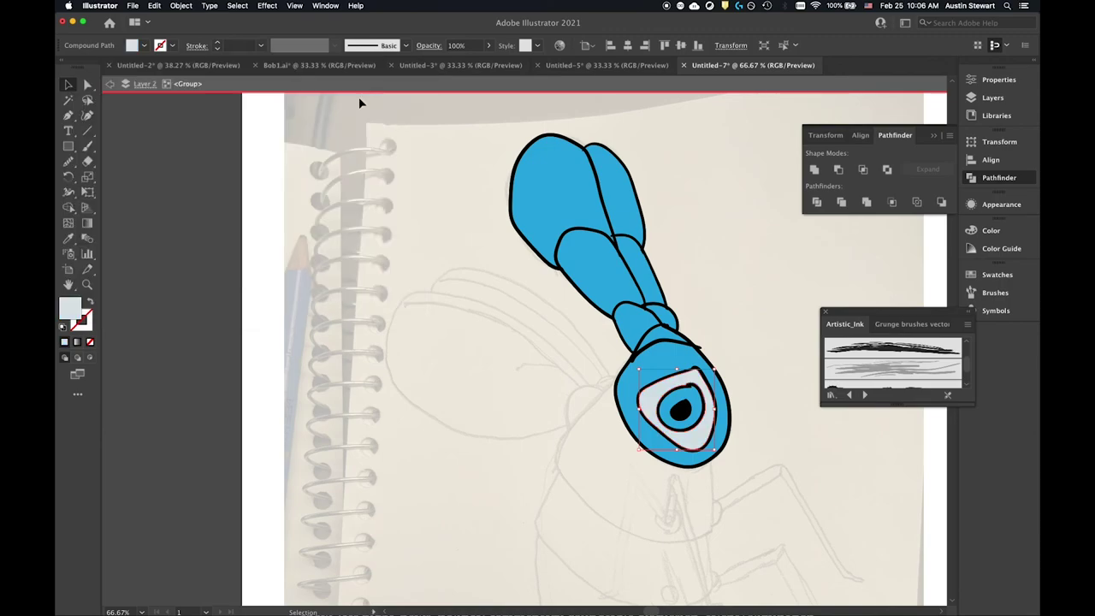
- Nudge the blue arm-and-head group slightly down and right, then enter it for editing
{"action": "left_click", "coordinate": [677, 352]}
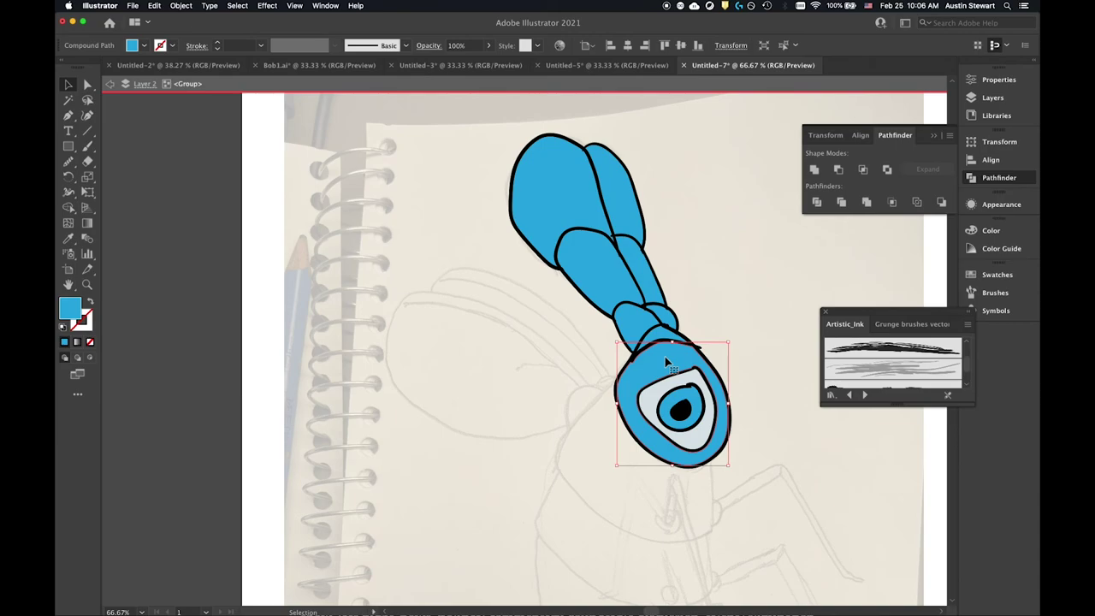
{"action": "double_click", "coordinate": [666, 358]}
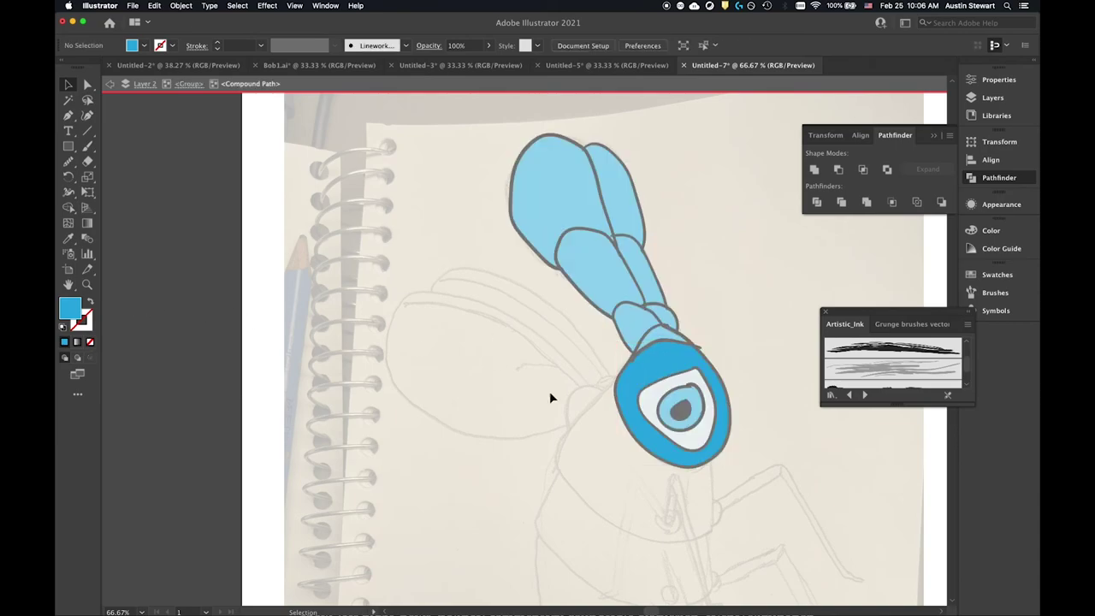
{"action": "double_click", "coordinate": [305, 367]}
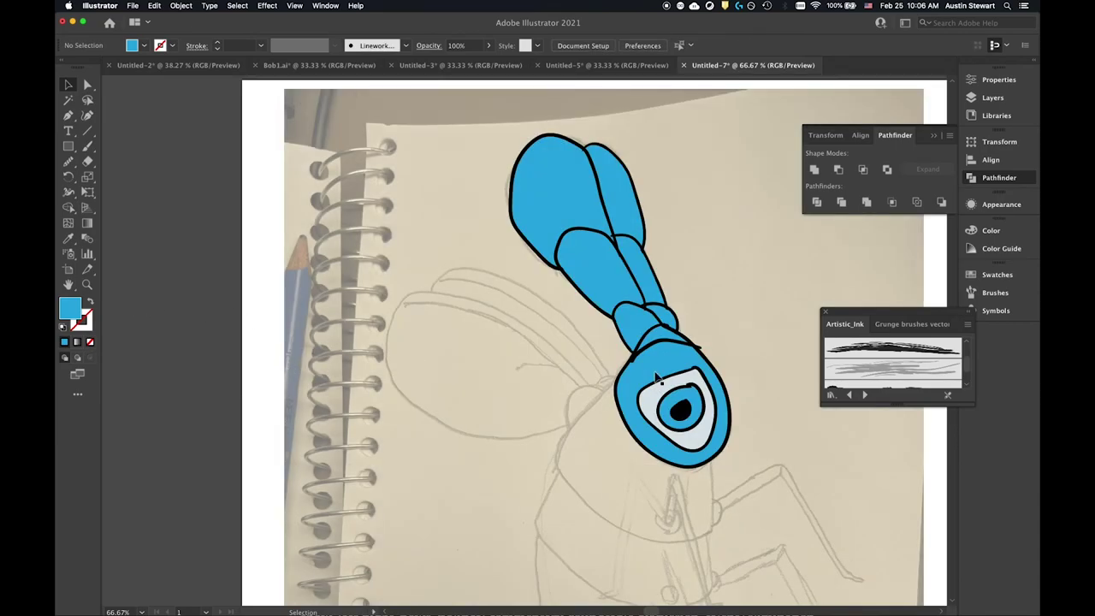
{"action": "left_click", "coordinate": [629, 368]}
{"action": "left_click_drag", "start_coordinate": [628, 368], "coordinate": [631, 371]}
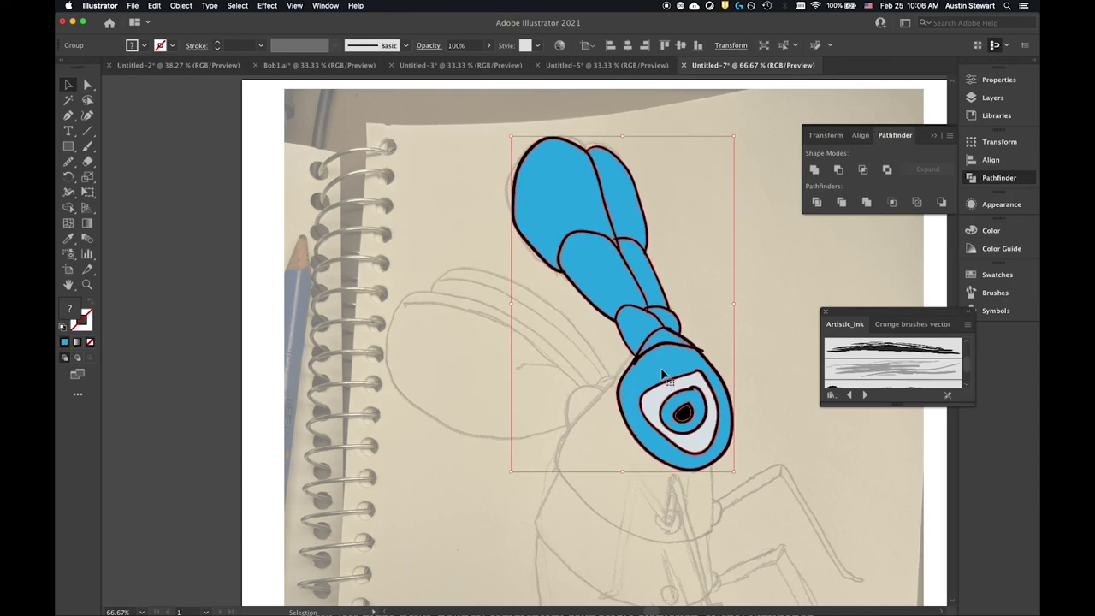
{"action": "double_click", "coordinate": [663, 374]}
- Fill the outer eye shape with bright green
{"action": "left_click", "coordinate": [665, 377]}
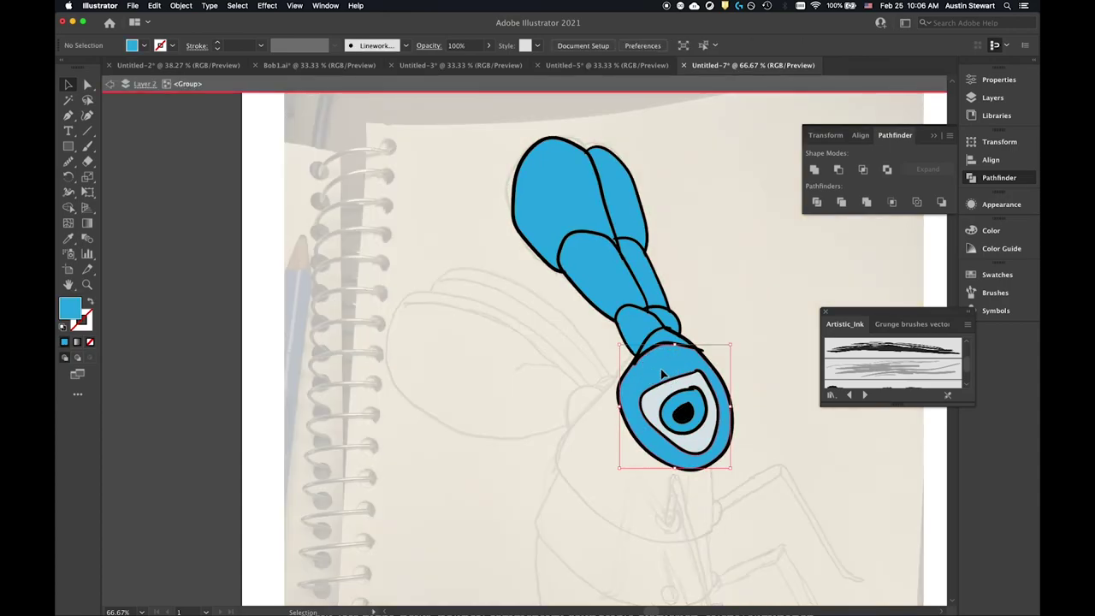
{"action": "double_click", "coordinate": [70, 307]}
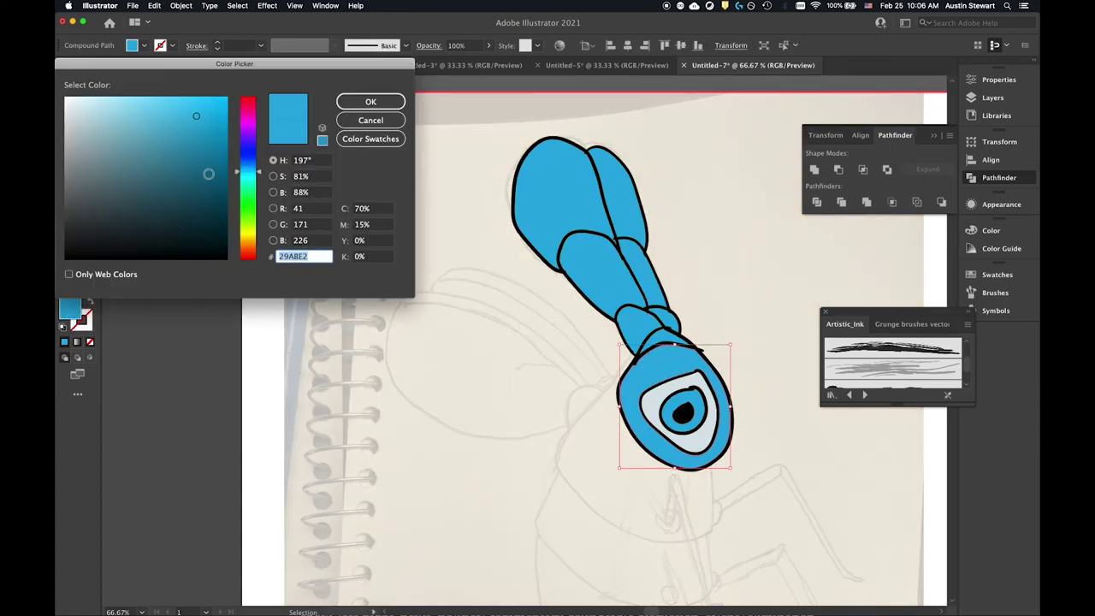
{"action": "left_click", "coordinate": [251, 210]}
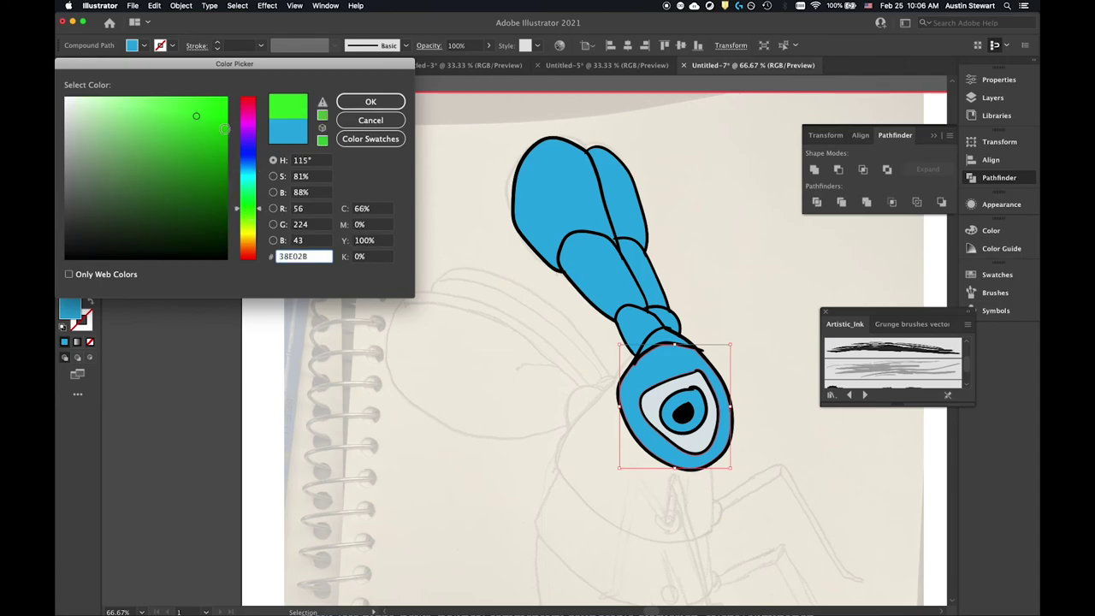
{"action": "left_click", "coordinate": [366, 101]}
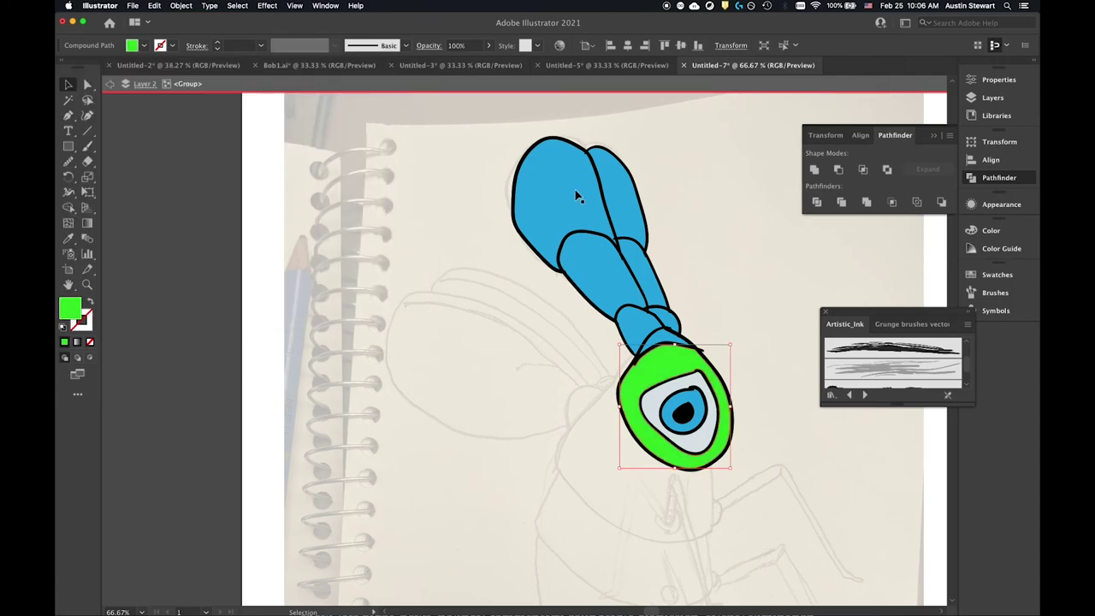
{"action": "left_click", "coordinate": [547, 284]}
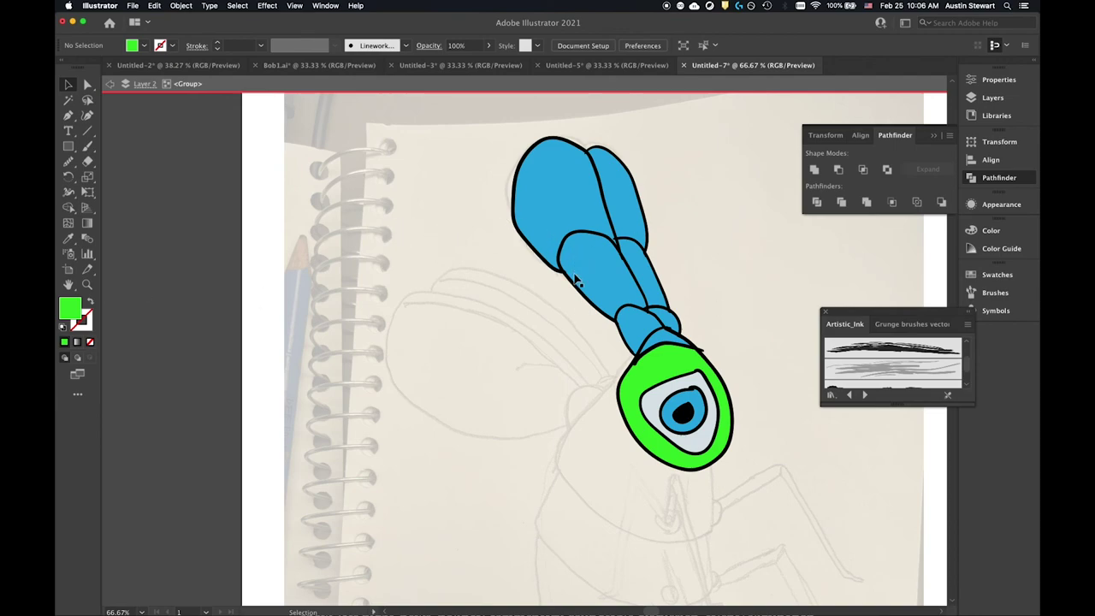
{"action": "left_click", "coordinate": [683, 417]}
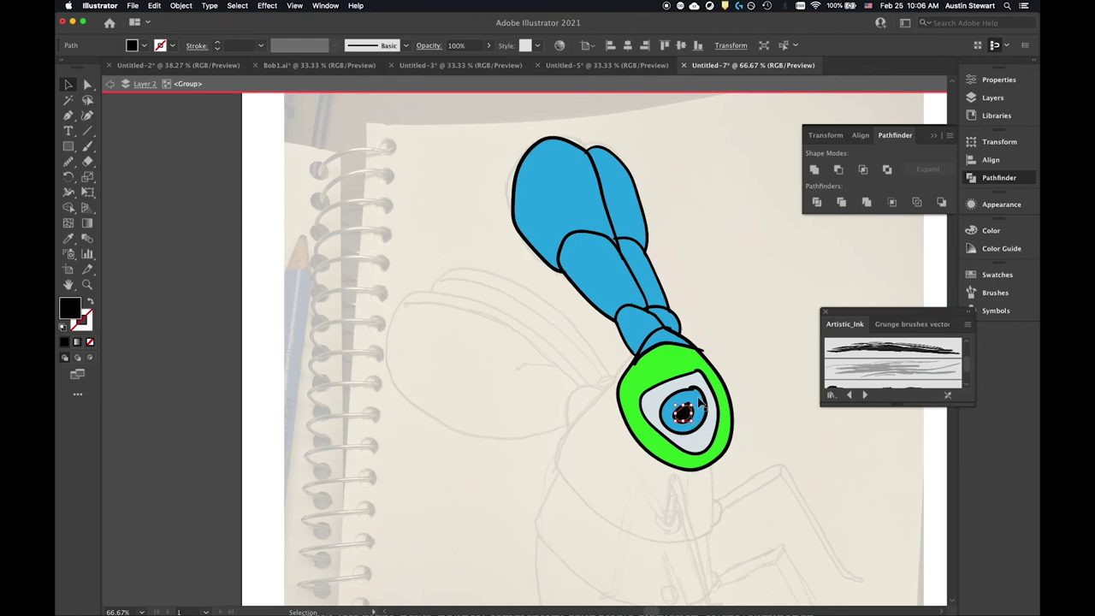
{"action": "left_click", "coordinate": [700, 402]}
{"action": "left_click", "coordinate": [684, 414]}
{"action": "left_click", "coordinate": [702, 403], "text": "shift"}
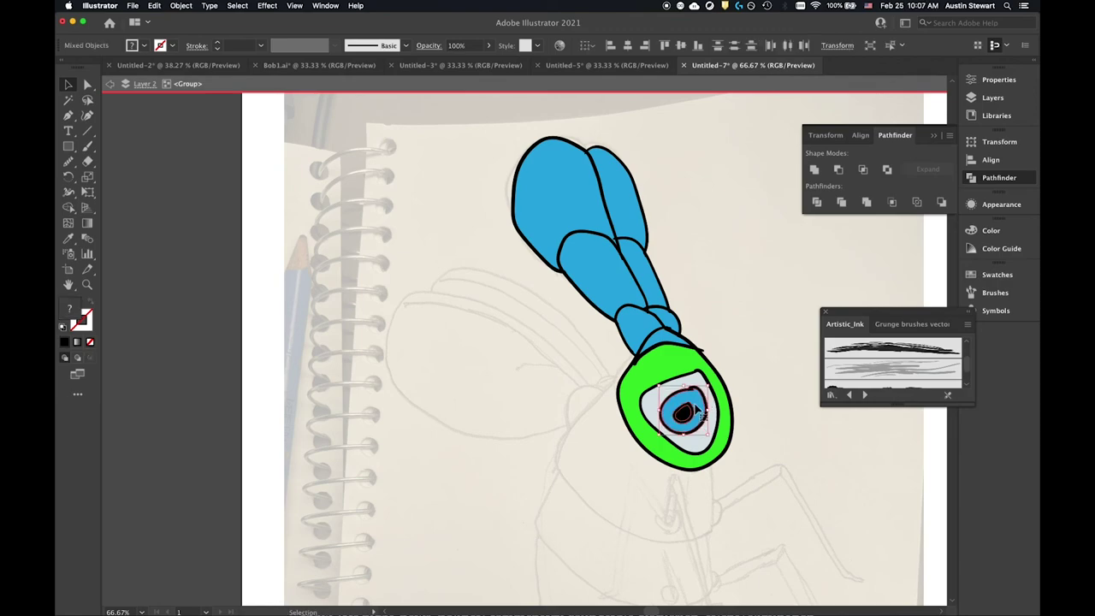
{"action": "left_click_drag", "start_coordinate": [699, 411], "coordinate": [619, 418]}
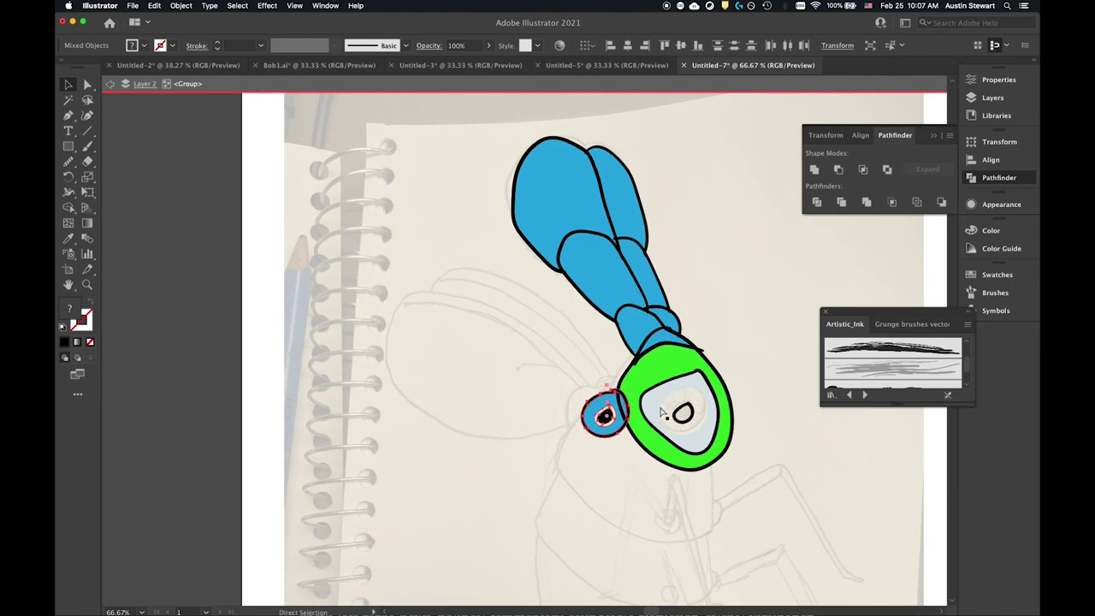
{"action": "key", "text": "super+z"}
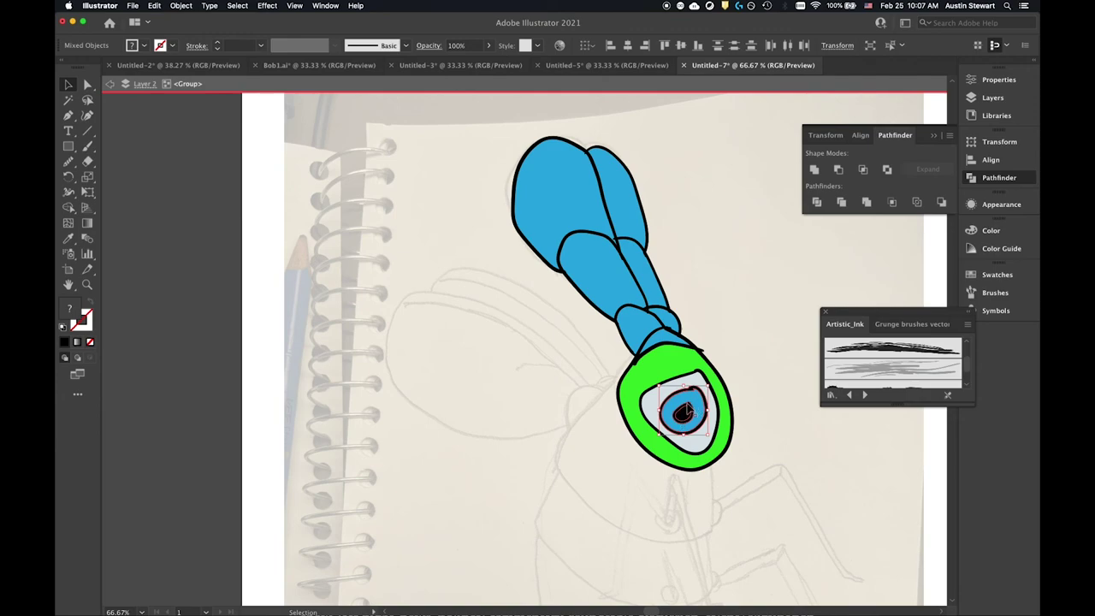
{"action": "left_click", "coordinate": [724, 357]}
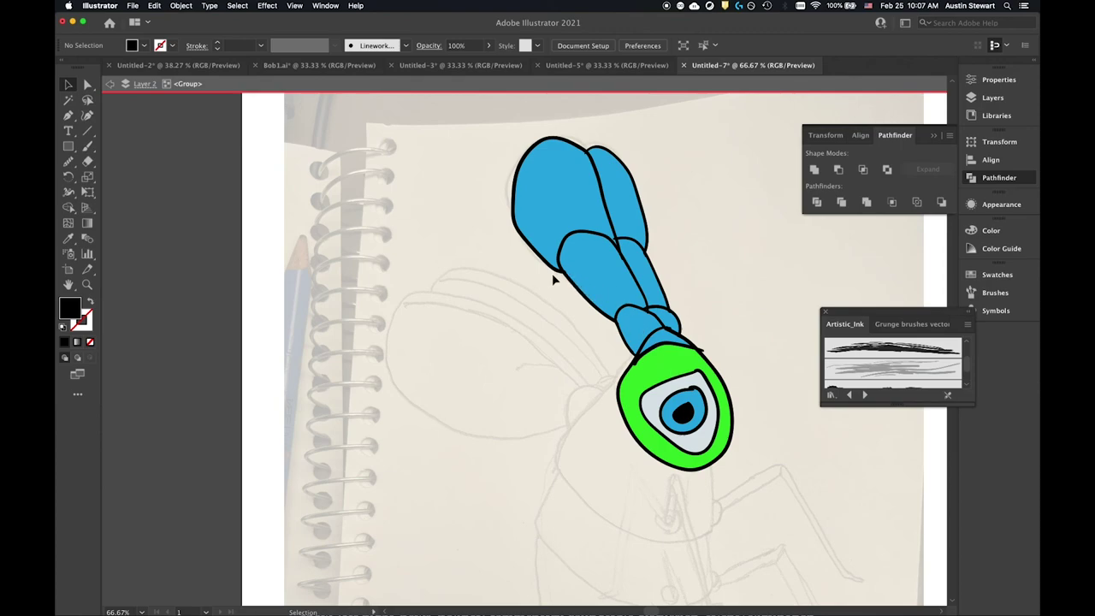
- Exit isolation mode completely from the Layers panel
{"action": "left_click", "coordinate": [993, 97]}
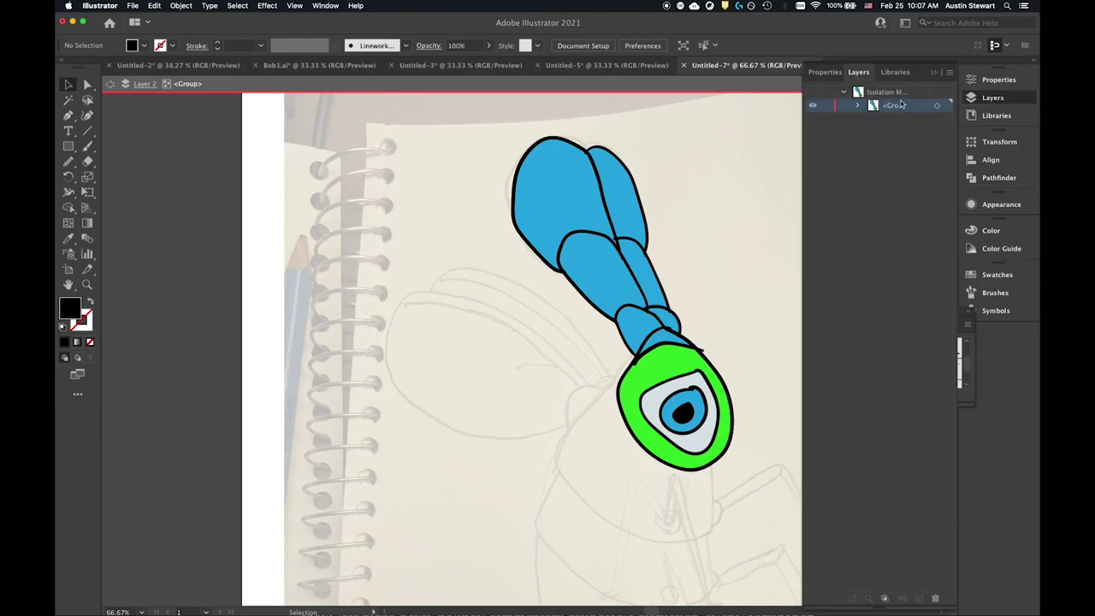
{"action": "left_click", "coordinate": [112, 87]}
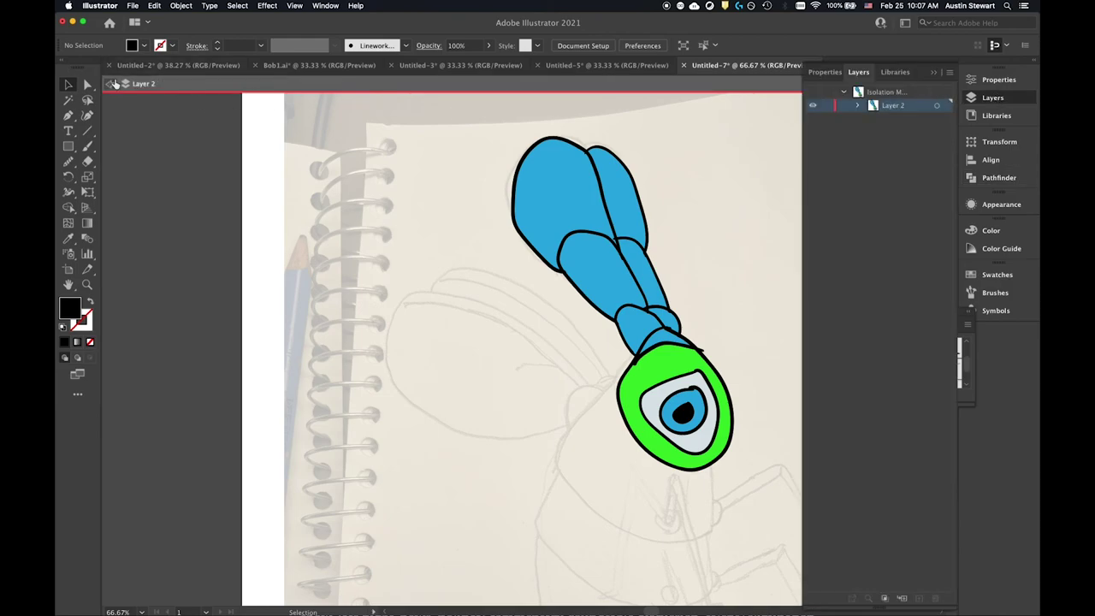
{"action": "left_click", "coordinate": [112, 86]}
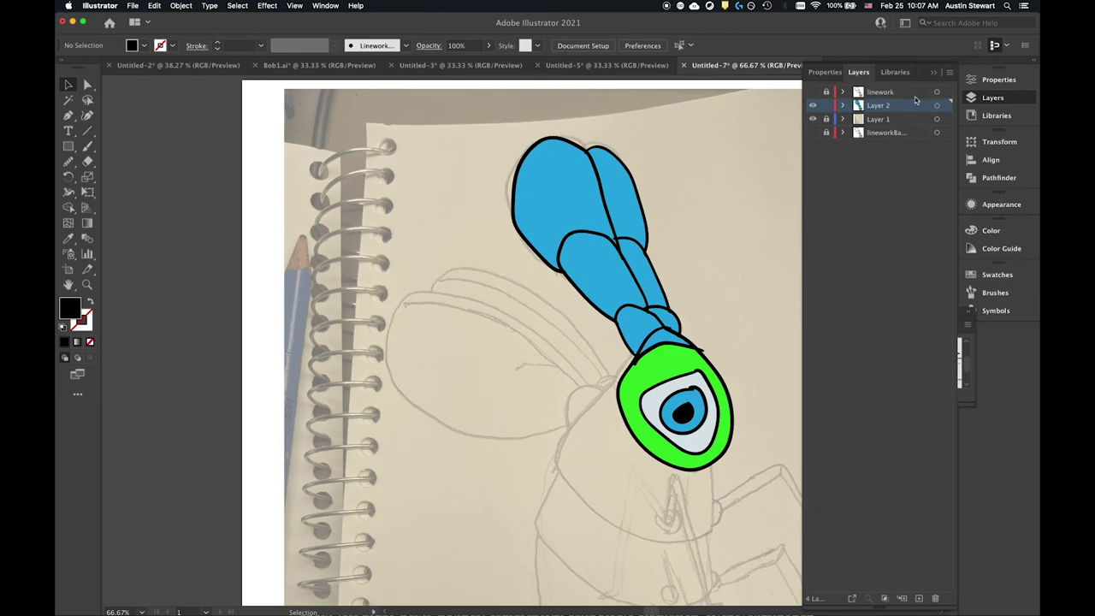
- Create a new layer named 'shading' and make it the active layer
{"action": "left_click", "coordinate": [919, 598]}
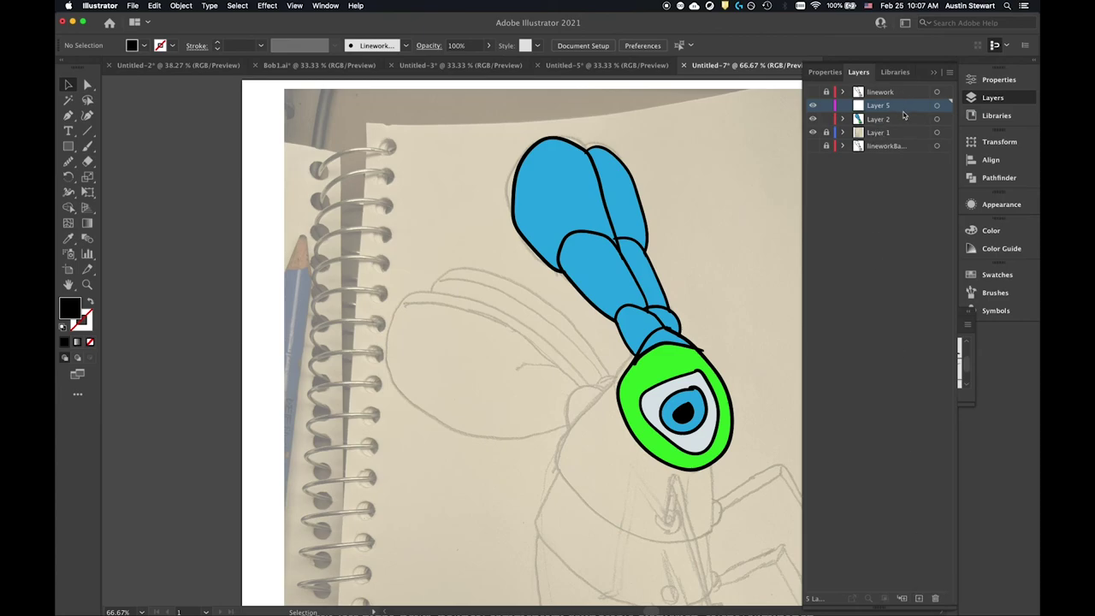
{"action": "double_click", "coordinate": [881, 105]}
{"action": "type", "text": "shading"}
{"action": "left_click", "coordinate": [869, 199]}
{"action": "left_click", "coordinate": [909, 110]}
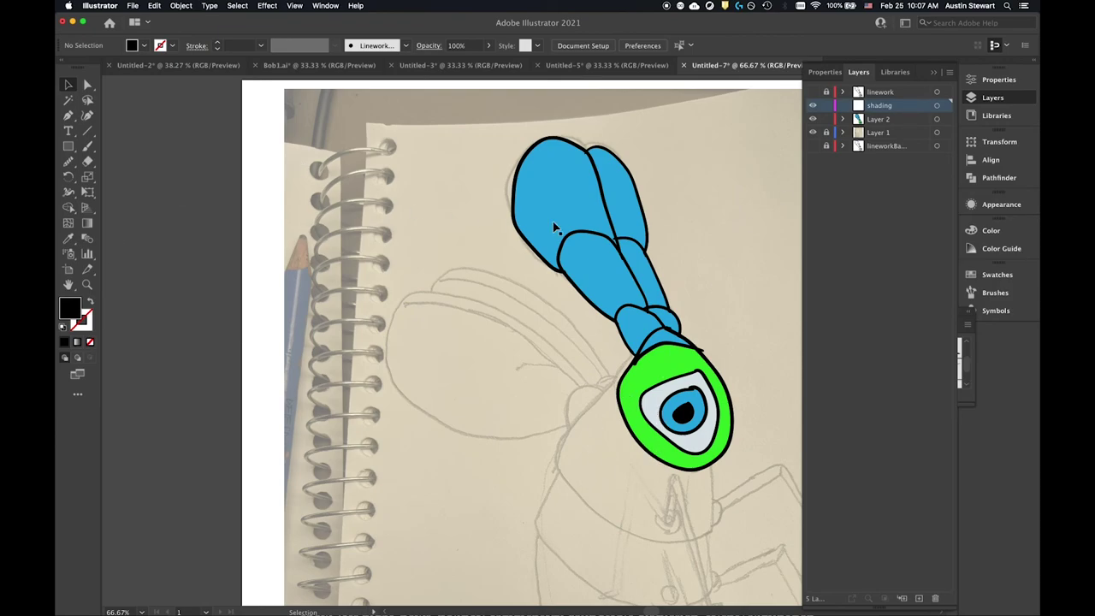
- Pick the Paintbrush and set the fill to a blue swatch
{"action": "left_click", "coordinate": [86, 147]}
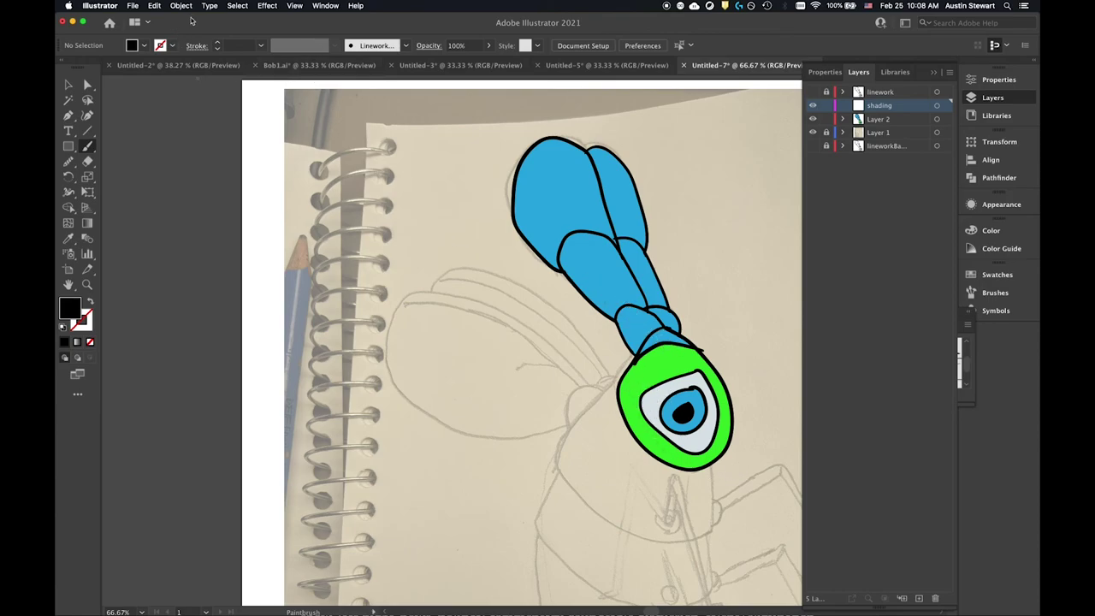
{"action": "left_click", "coordinate": [143, 46]}
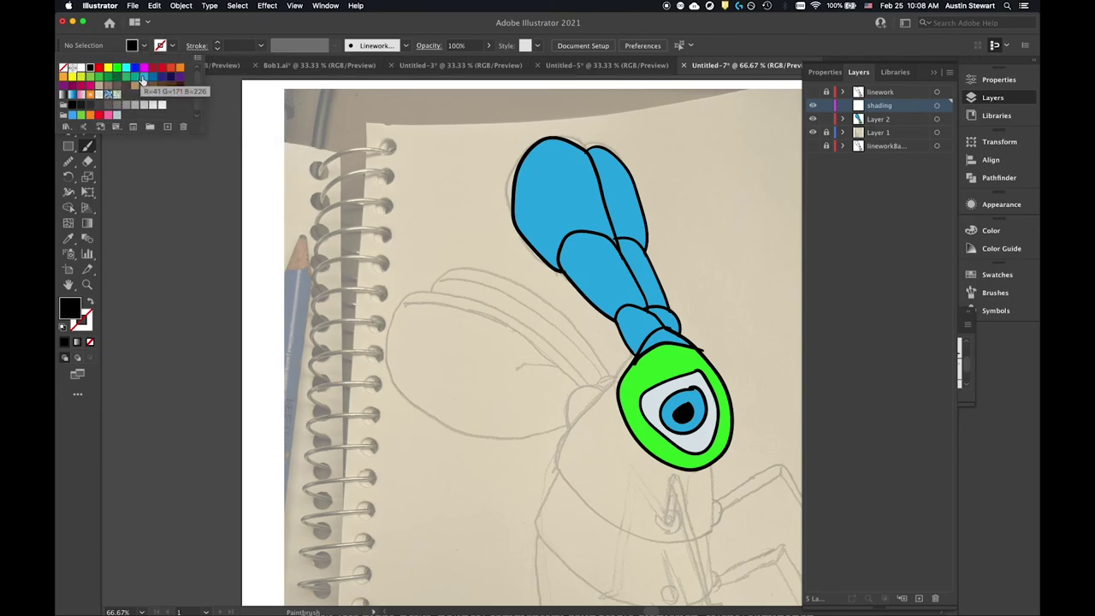
{"action": "left_click", "coordinate": [152, 78]}
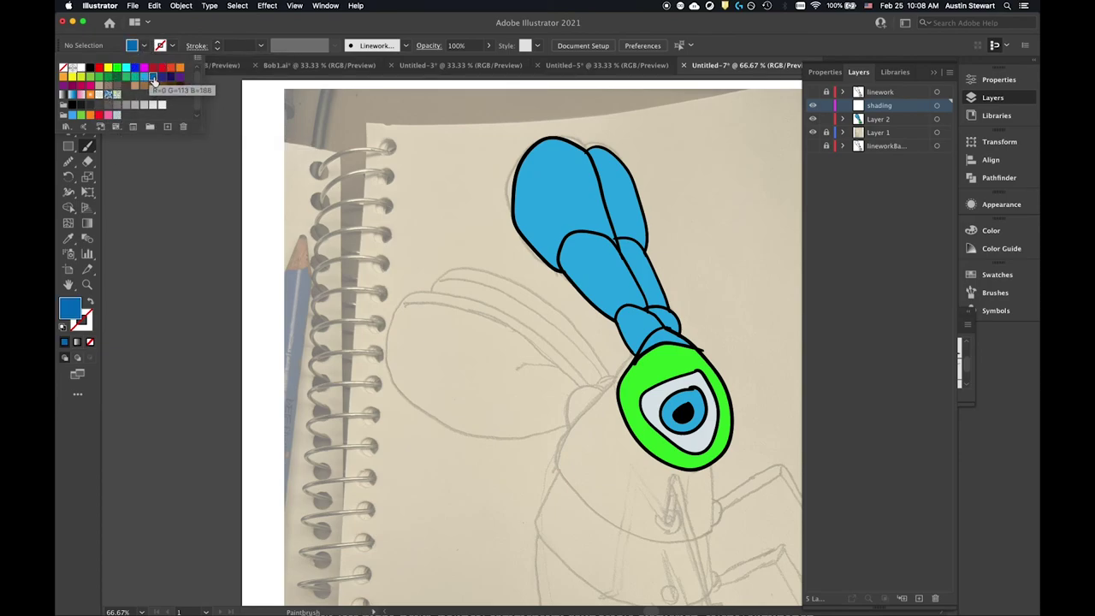
{"action": "left_click", "coordinate": [177, 32]}
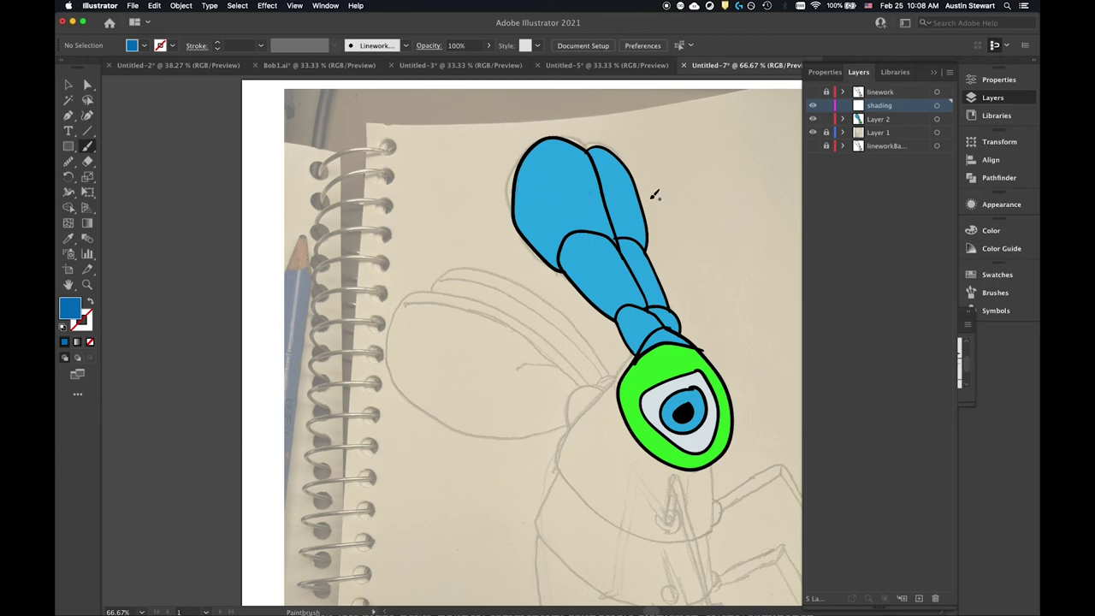
- Show linework, nudge and lock Layer 2, then reactivate the shading layer with the Paintbrush
{"action": "left_click", "coordinate": [813, 92]}
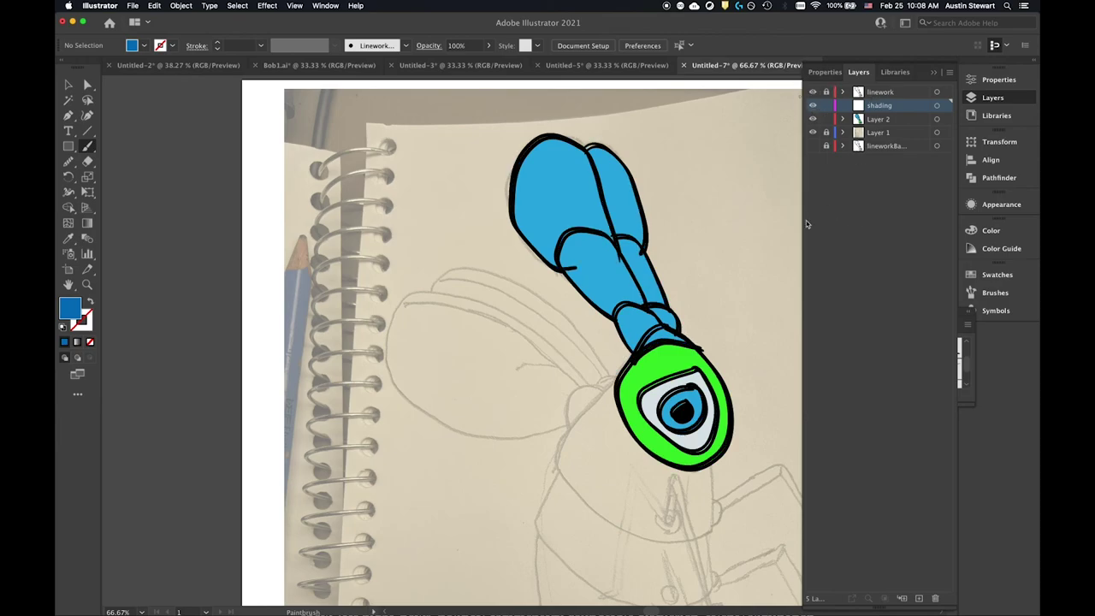
{"action": "left_click", "coordinate": [947, 120]}
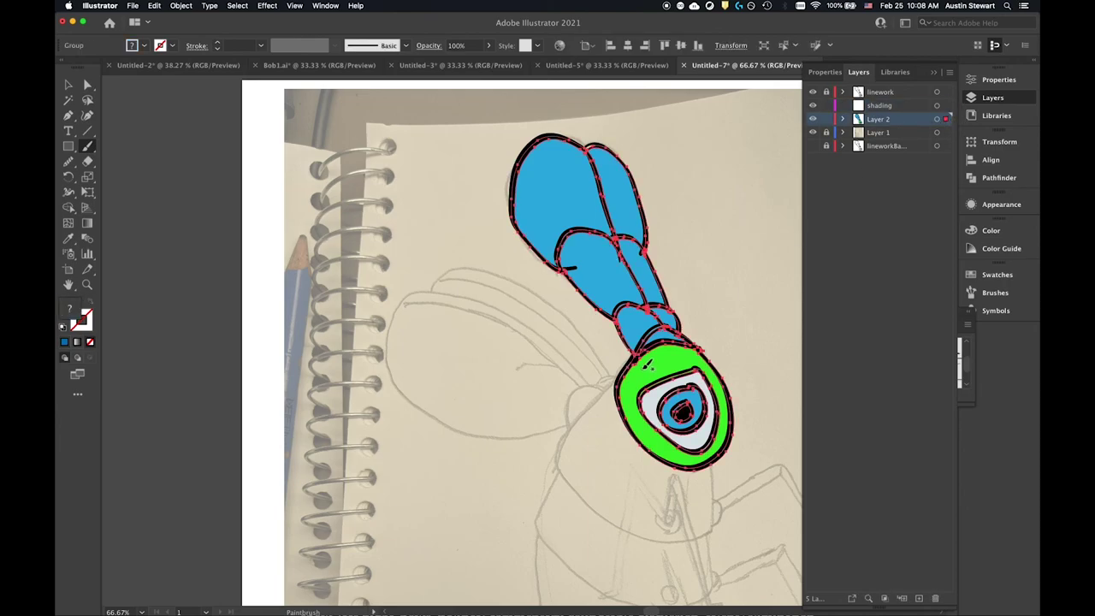
{"action": "key", "text": "v"}
{"action": "left_click_drag", "start_coordinate": [650, 374], "coordinate": [647, 370]}
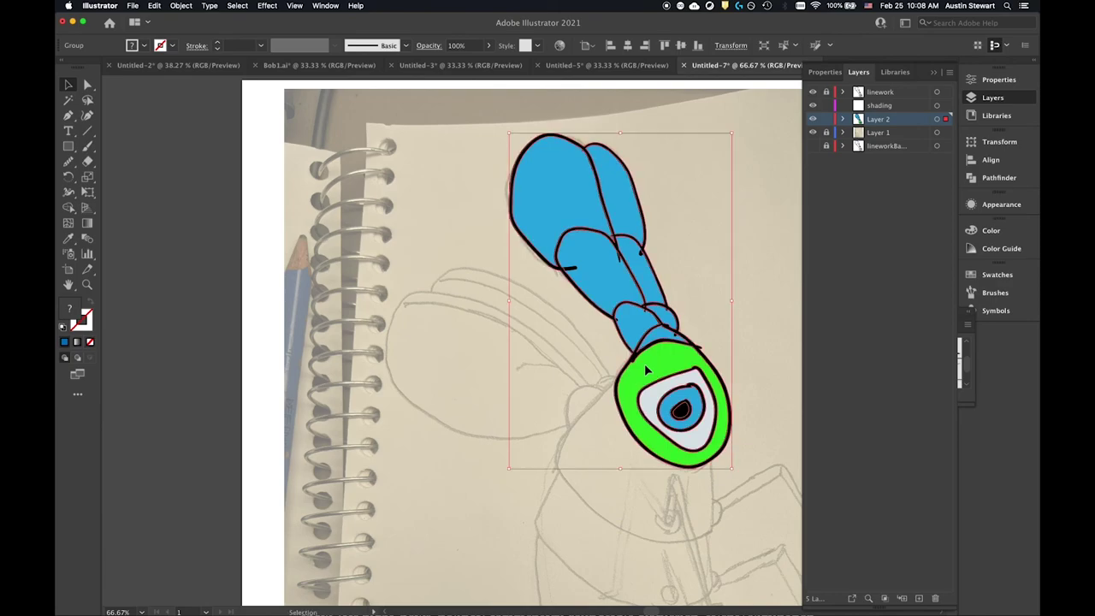
{"action": "left_click", "coordinate": [826, 119]}
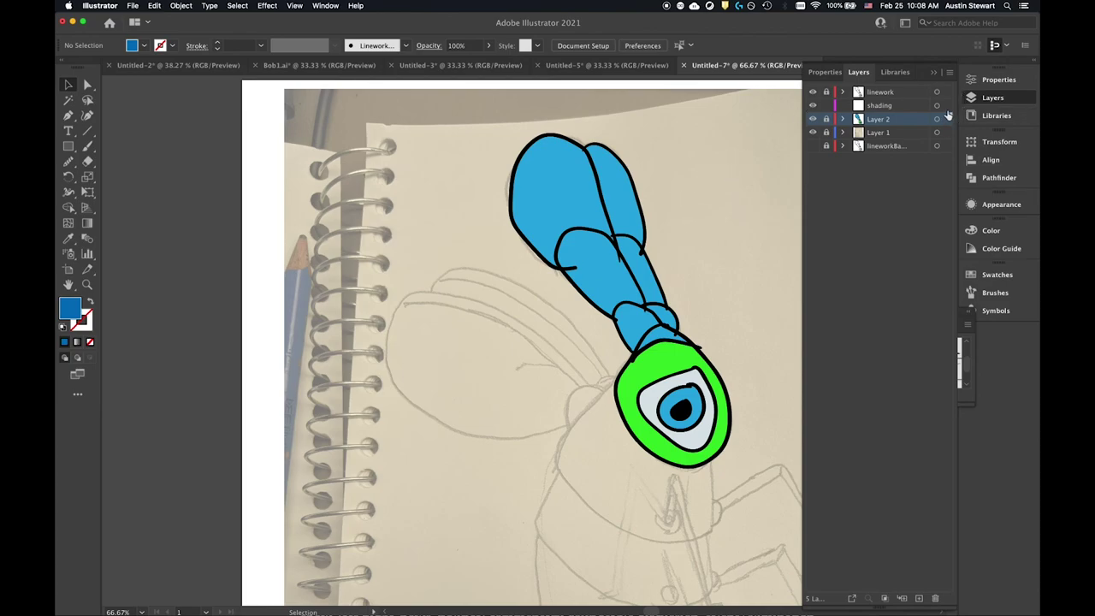
{"action": "left_click", "coordinate": [909, 108]}
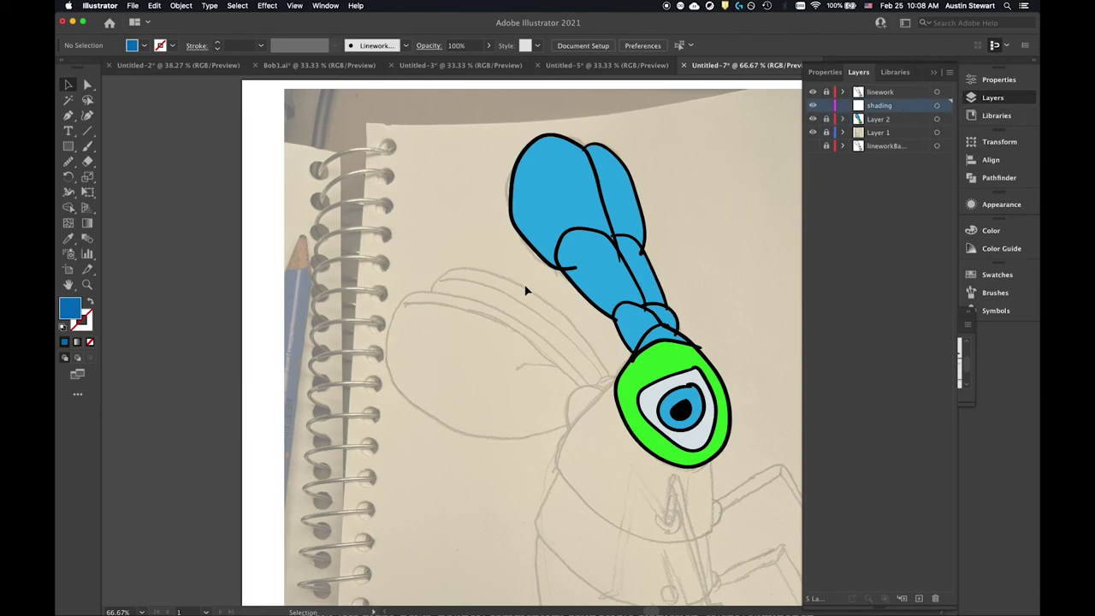
{"action": "left_click", "coordinate": [87, 146]}
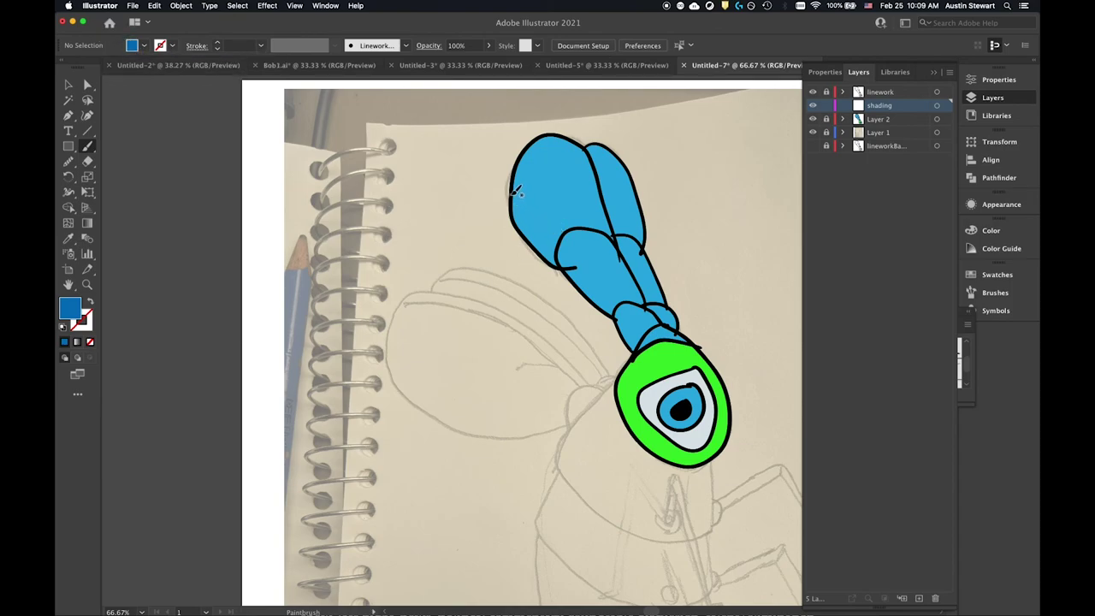
- Paint five darker blue strokes down the left edge of the upper stalk segment
{"action": "left_click_drag", "start_coordinate": [510, 195], "coordinate": [578, 269]}
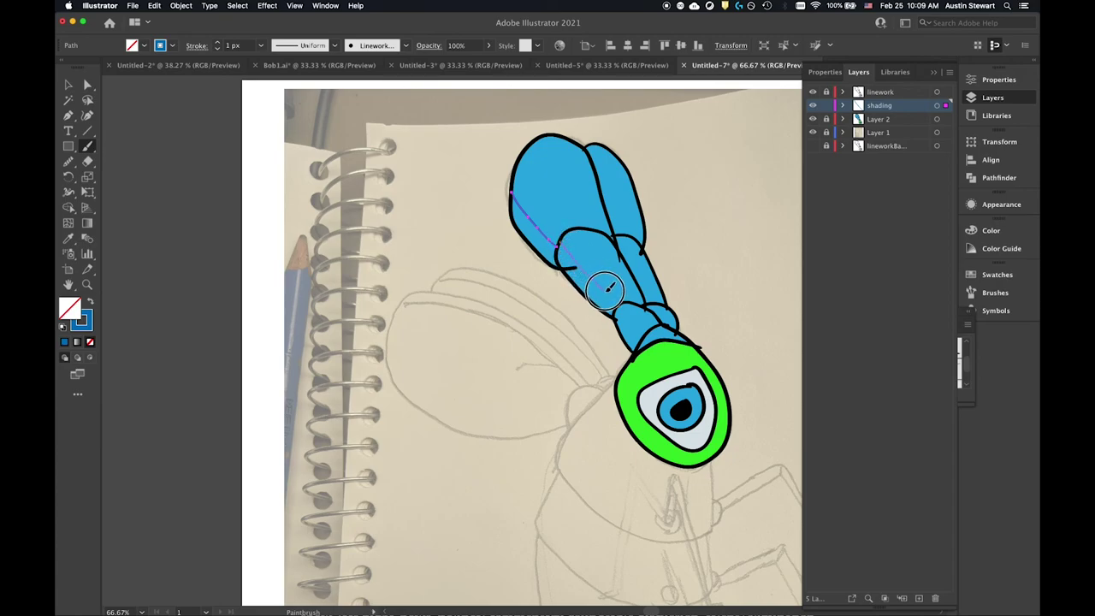
{"action": "left_click_drag", "start_coordinate": [605, 288], "coordinate": [644, 335]}
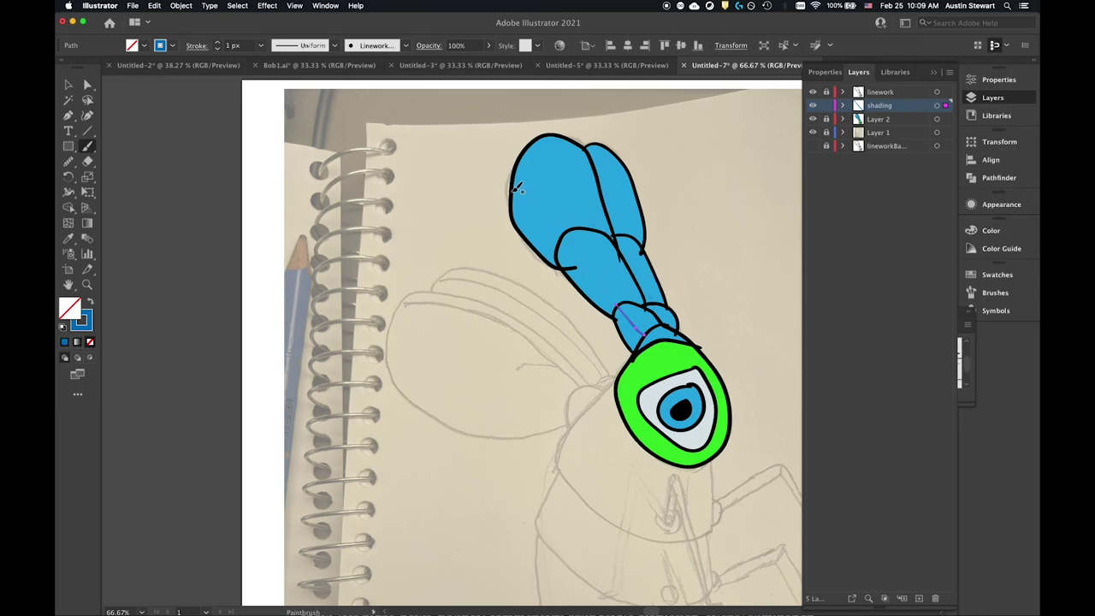
{"action": "left_click_drag", "start_coordinate": [514, 190], "coordinate": [560, 241]}
{"action": "left_click_drag", "start_coordinate": [623, 303], "coordinate": [561, 245]}
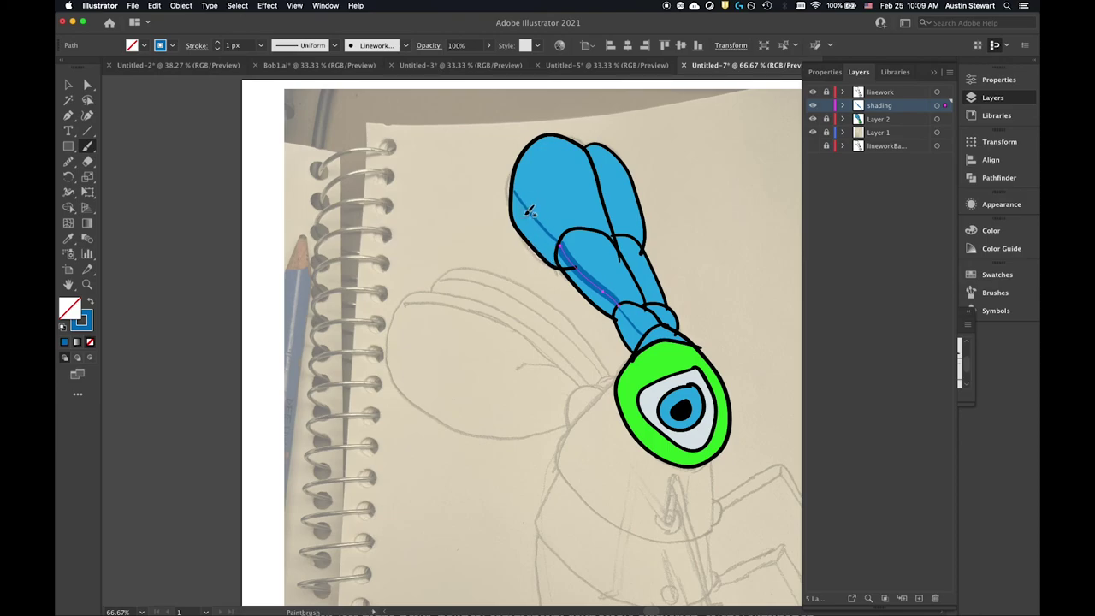
{"action": "mouse_move", "coordinate": [524, 203]}
{"action": "left_mouse_down"}
{"action": "mouse_move", "coordinate": [511, 214]}
{"action": "mouse_move", "coordinate": [552, 257]}
{"action": "mouse_move", "coordinate": [546, 245]}
{"action": "mouse_move", "coordinate": [558, 250]}
{"action": "mouse_move", "coordinate": [520, 214]}
{"action": "mouse_move", "coordinate": [554, 243]}
{"action": "mouse_move", "coordinate": [535, 255]}
{"action": "mouse_move", "coordinate": [548, 256]}
{"action": "mouse_move", "coordinate": [515, 196]}
{"action": "mouse_move", "coordinate": [533, 244]}
{"action": "mouse_move", "coordinate": [559, 272]}
{"action": "left_mouse_up"}
- Turn off Keep Selected in the Paintbrush Tool Options
{"action": "key", "text": "Return"}
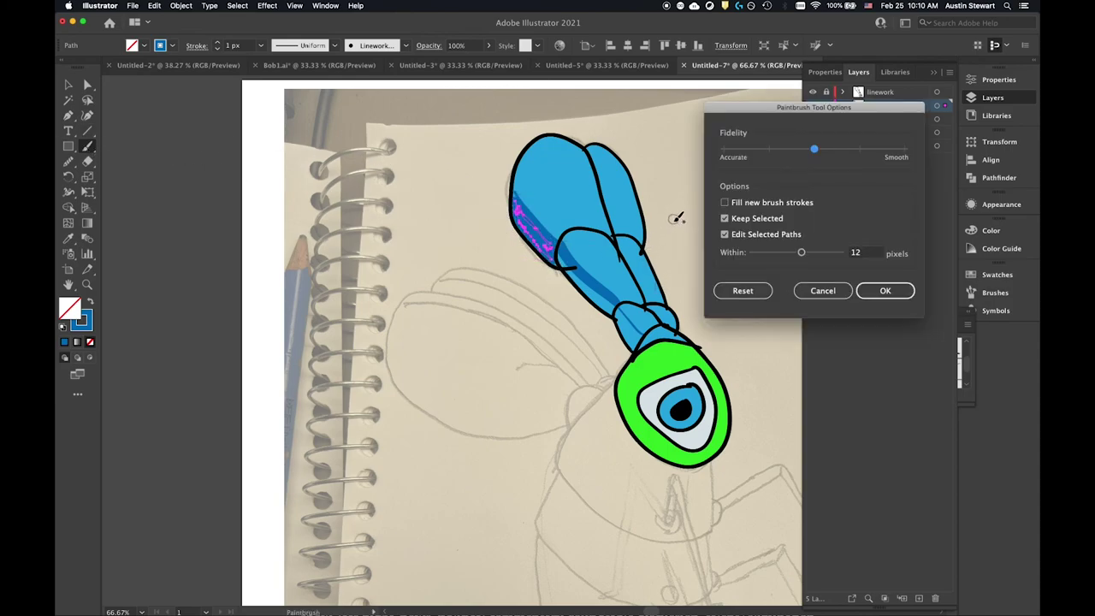
{"action": "left_click", "coordinate": [724, 220]}
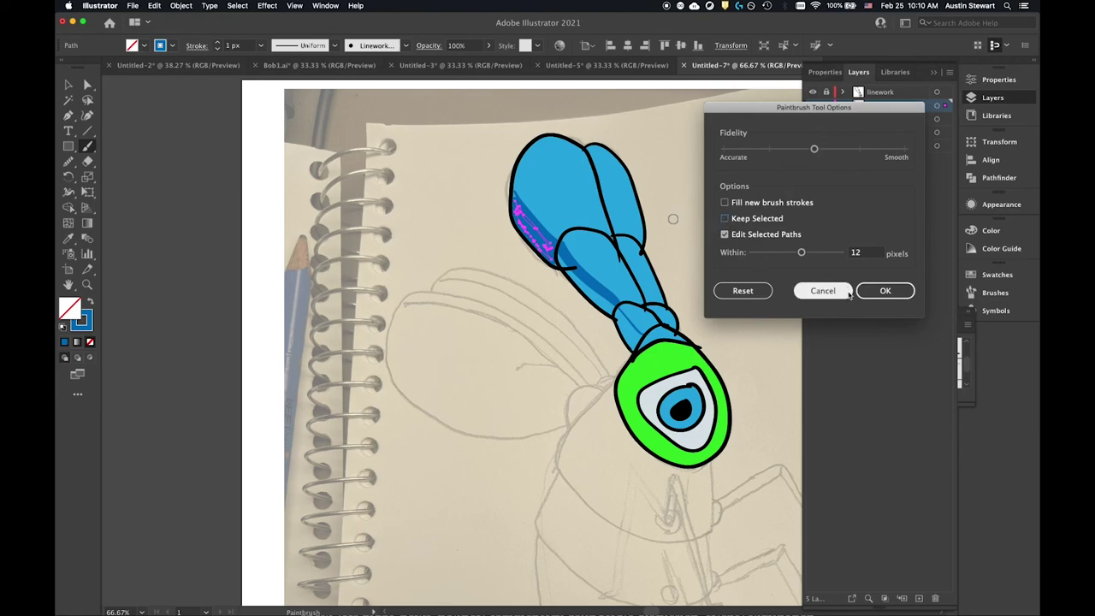
{"action": "left_click", "coordinate": [881, 292]}
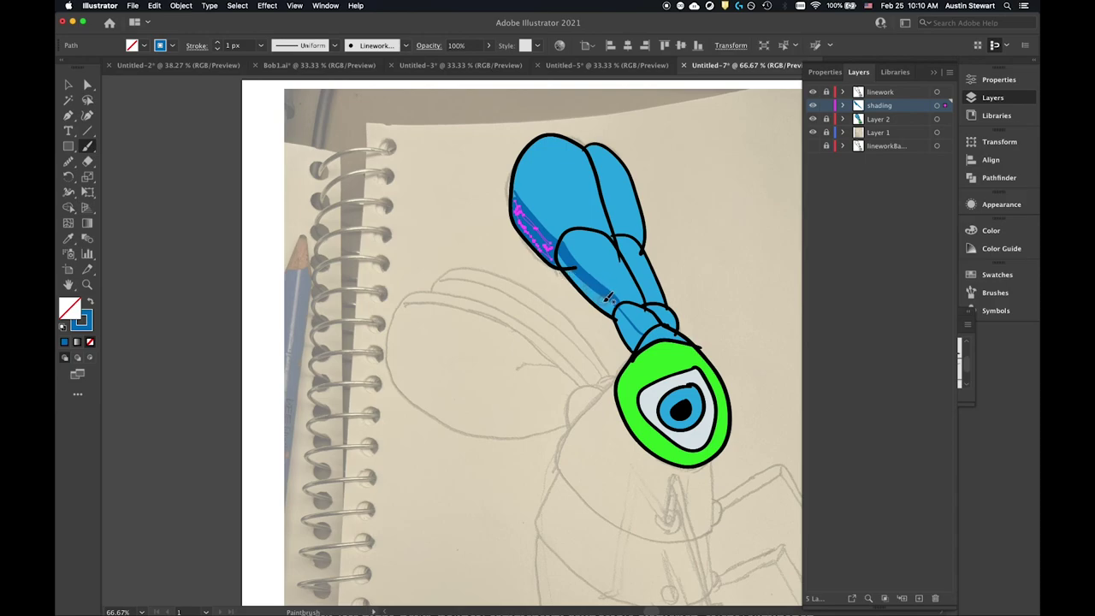
- Paint darker blue shading along the lower segment and down from the stalk's top
{"action": "mouse_move", "coordinate": [607, 298]}
{"action": "left_mouse_down"}
{"action": "mouse_move", "coordinate": [576, 288]}
{"action": "mouse_move", "coordinate": [564, 261]}
{"action": "left_mouse_up"}
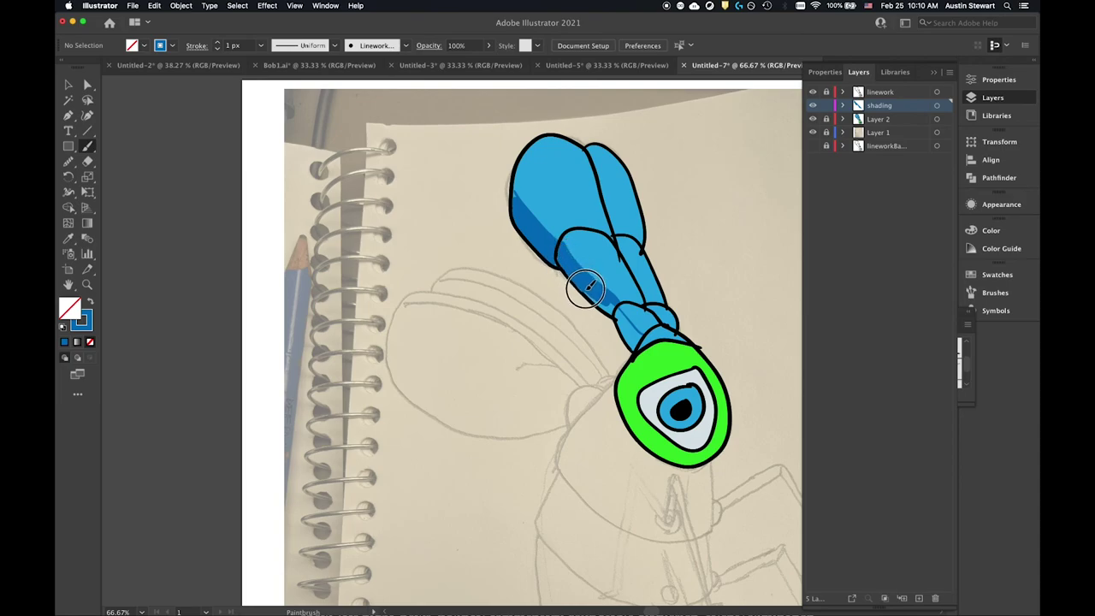
{"action": "left_click_drag", "start_coordinate": [605, 307], "coordinate": [600, 304]}
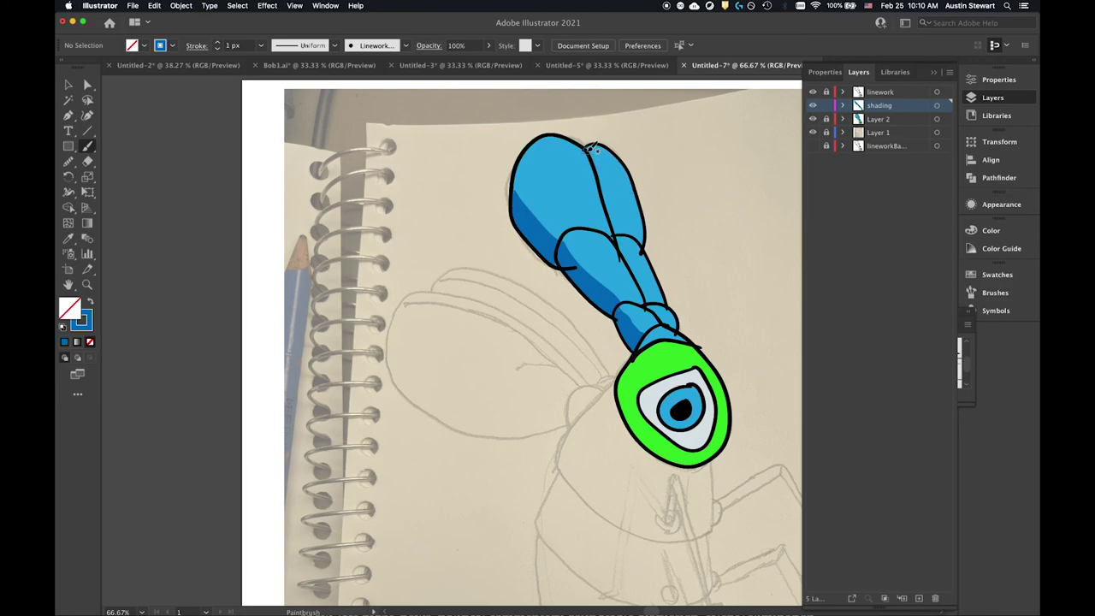
{"action": "mouse_move", "coordinate": [590, 147]}
{"action": "left_mouse_down"}
{"action": "mouse_move", "coordinate": [619, 231]}
{"action": "mouse_move", "coordinate": [607, 226]}
{"action": "mouse_move", "coordinate": [622, 225]}
{"action": "mouse_move", "coordinate": [624, 261]}
{"action": "mouse_move", "coordinate": [638, 281]}
{"action": "mouse_move", "coordinate": [619, 232]}
{"action": "mouse_move", "coordinate": [654, 303]}
{"action": "left_mouse_up"}
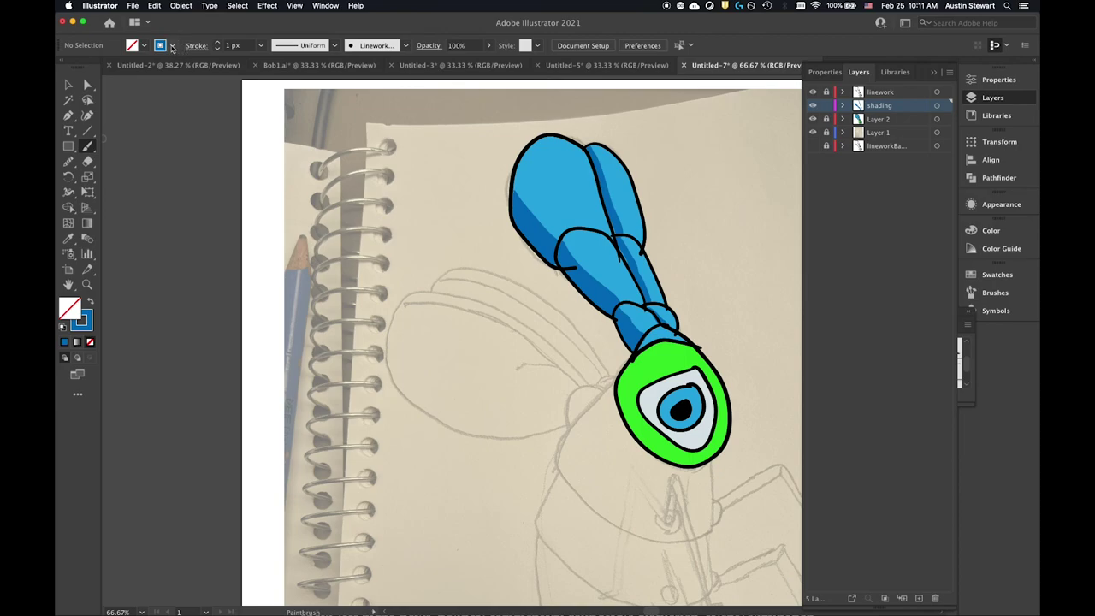
- Set the brush stroke colour to light blue 9AD4E8
{"action": "left_click", "coordinate": [172, 47]}
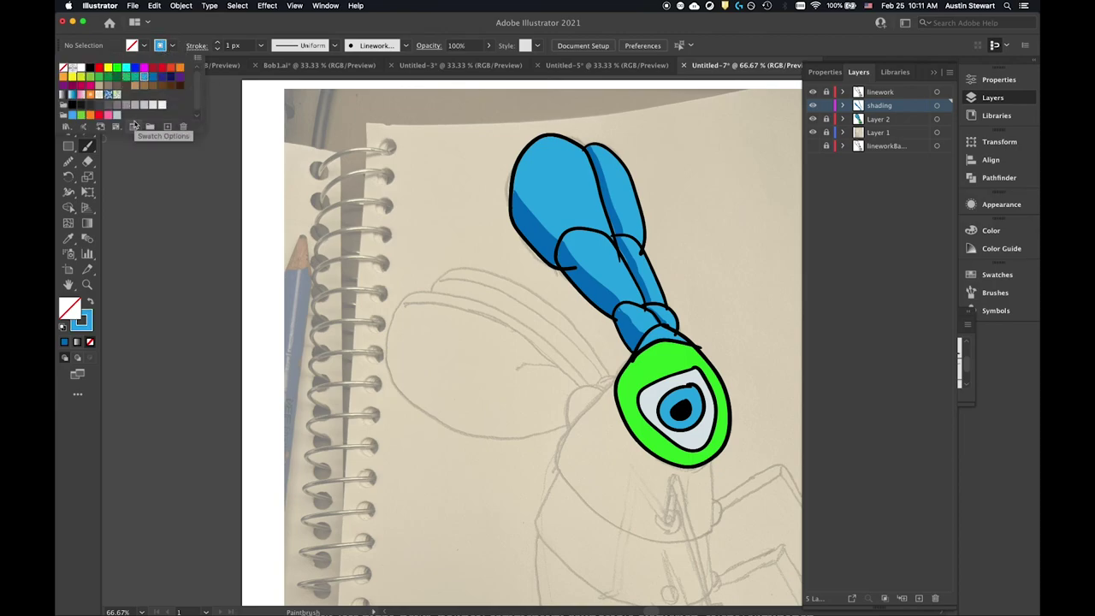
{"action": "left_click", "coordinate": [195, 32]}
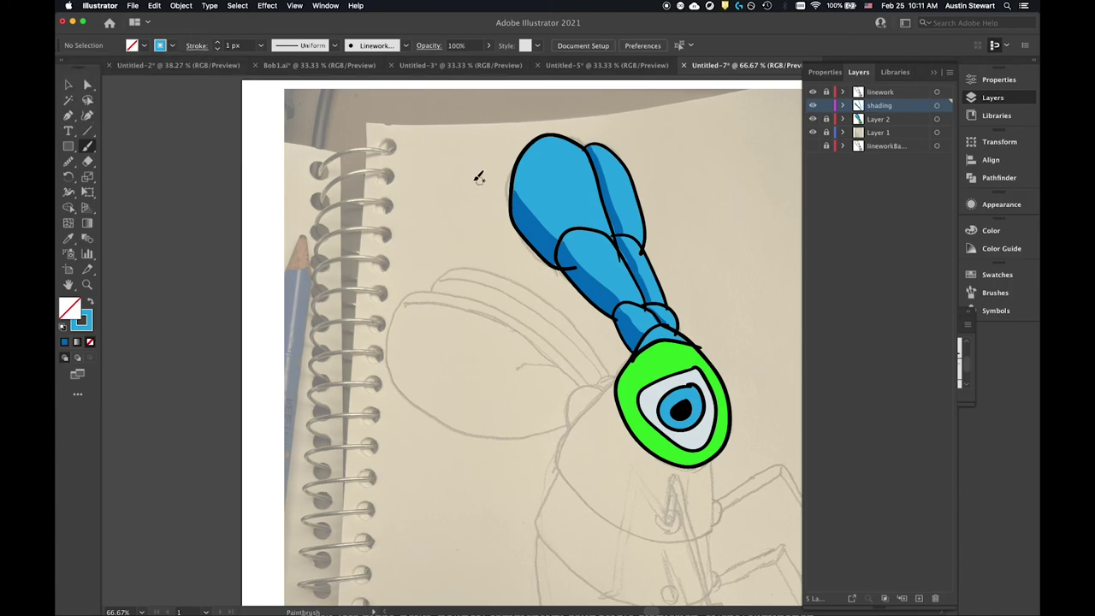
{"action": "double_click", "coordinate": [90, 319]}
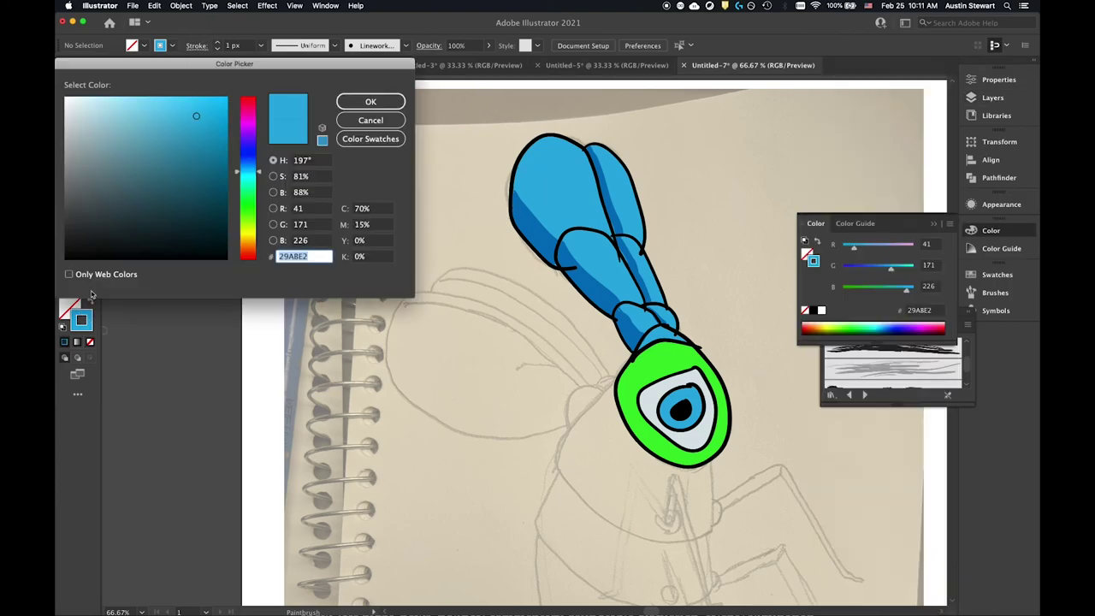
{"action": "left_click", "coordinate": [143, 113]}
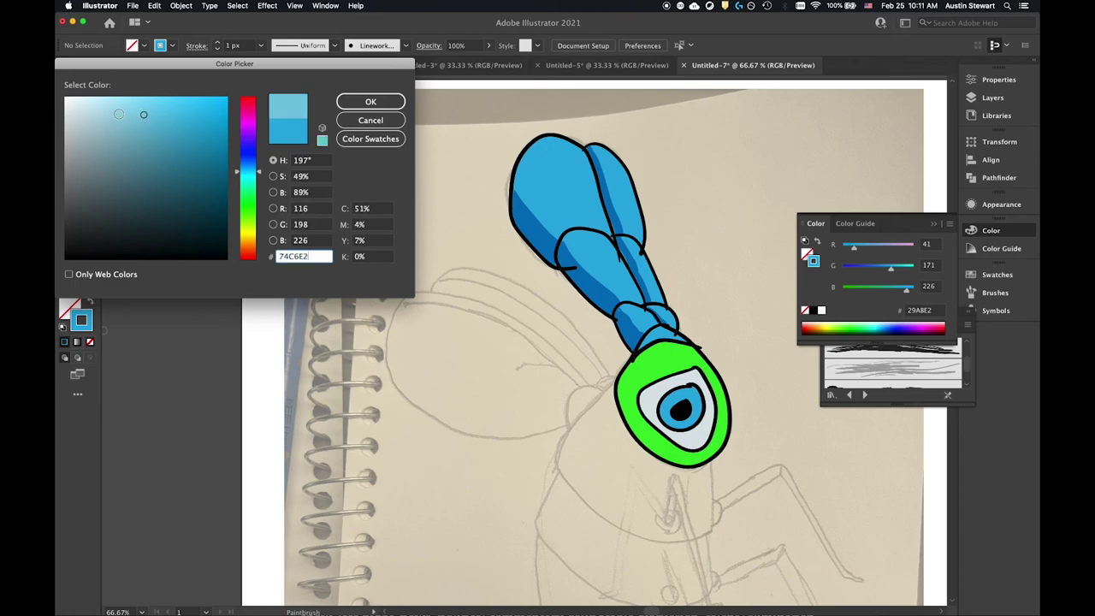
{"action": "left_click", "coordinate": [119, 110]}
{"action": "left_click", "coordinate": [370, 102]}
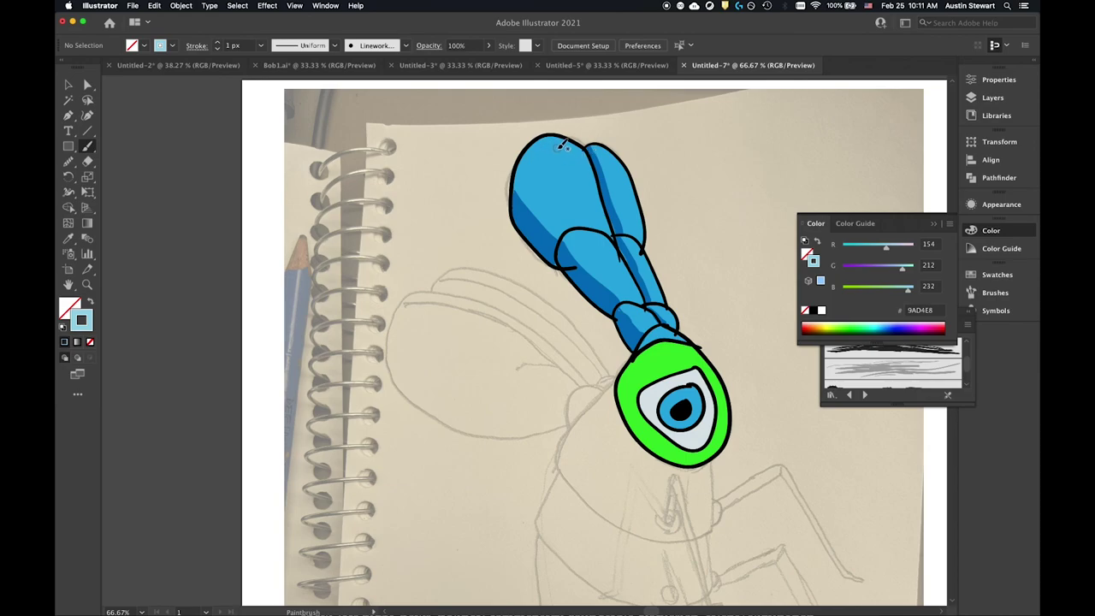
- Paint light blue highlights down the top segment, the neck and the right upper lobe
{"action": "mouse_move", "coordinate": [562, 150]}
{"action": "left_mouse_down"}
{"action": "mouse_move", "coordinate": [598, 241]}
{"action": "mouse_move", "coordinate": [638, 301]}
{"action": "left_mouse_up"}
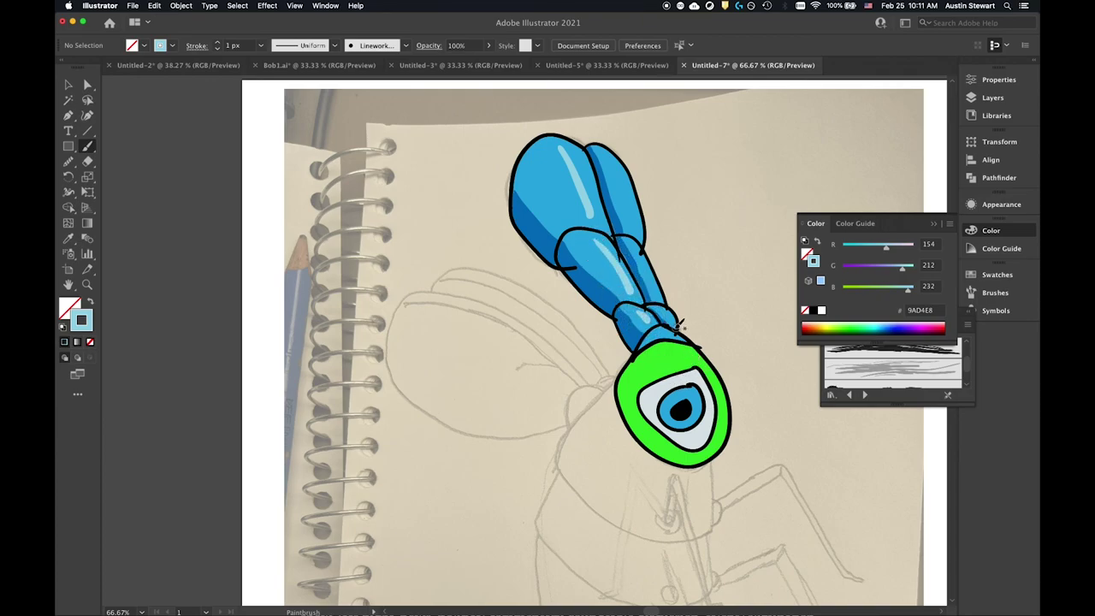
{"action": "mouse_move", "coordinate": [670, 329]}
{"action": "left_mouse_down"}
{"action": "mouse_move", "coordinate": [682, 332]}
{"action": "mouse_move", "coordinate": [642, 327]}
{"action": "left_mouse_up"}
{"action": "left_click_drag", "start_coordinate": [618, 158], "coordinate": [655, 252]}
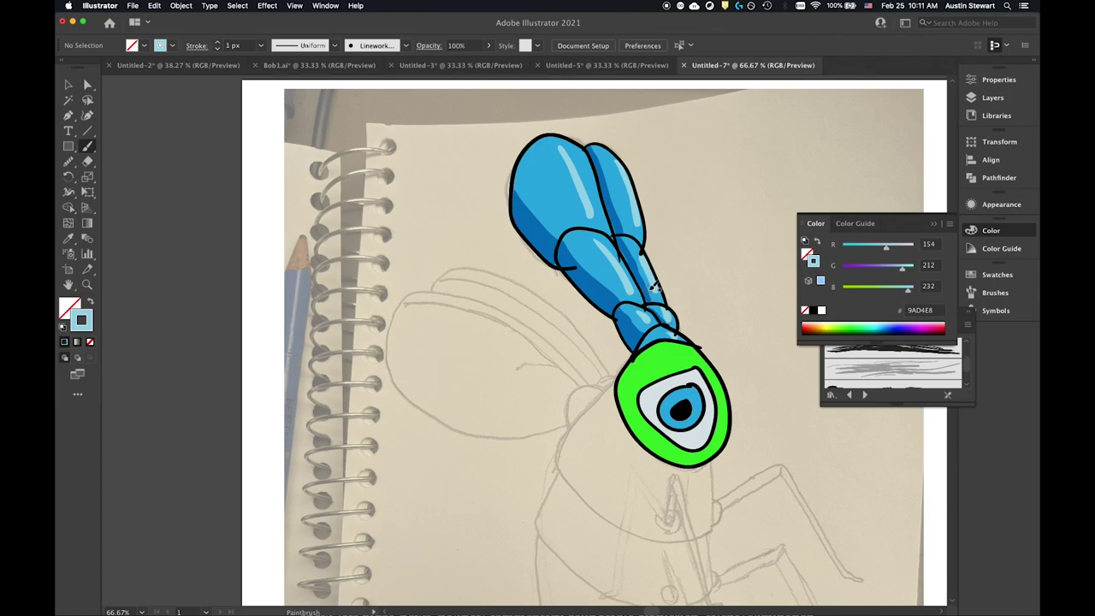
- Load the Artistic_Paintbrush brush library
{"action": "left_click", "coordinate": [407, 46]}
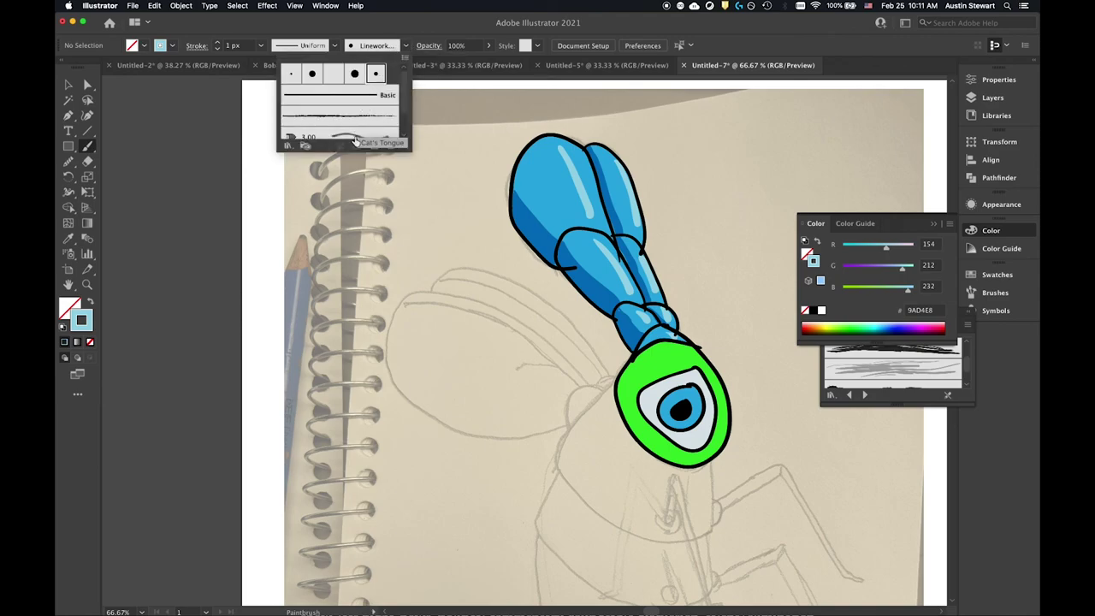
{"action": "scroll", "coordinate": [349, 129], "scroll_direction": "down", "scroll_amount": 2}
{"action": "left_click", "coordinate": [288, 145]}
{"action": "mouse_move", "coordinate": [311, 183]}
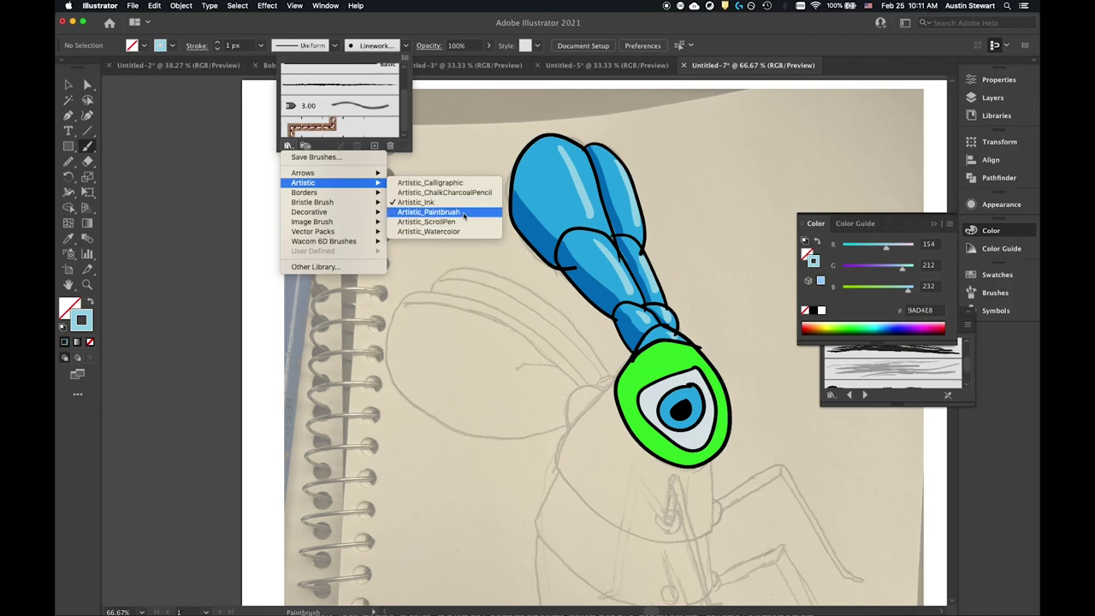
{"action": "left_click", "coordinate": [464, 212]}
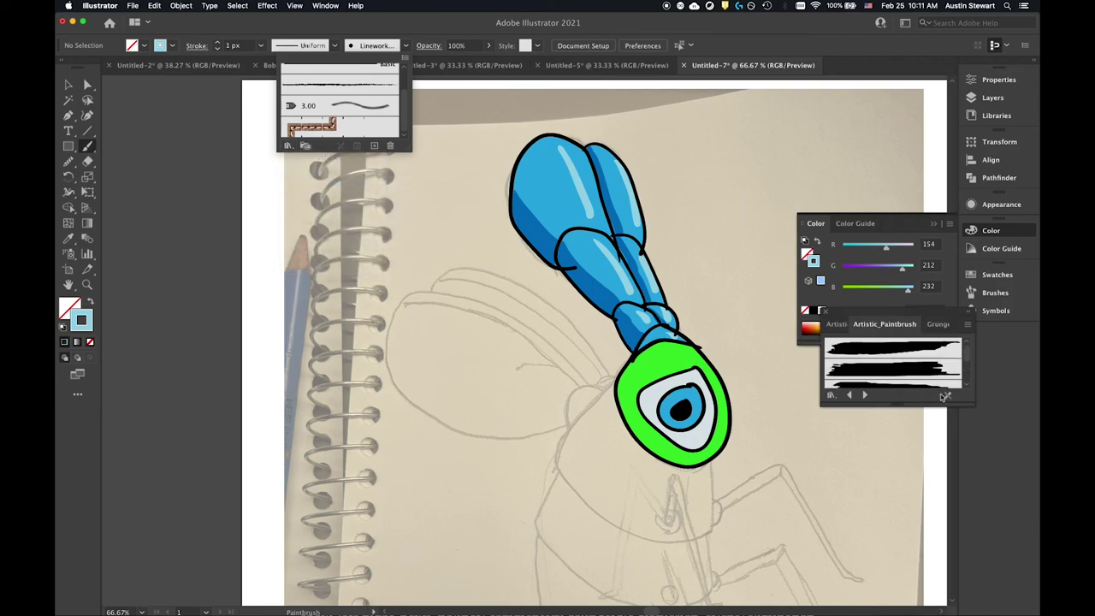
- Choose Dry Brush 6 and paint a textured highlight on the upper lobe
{"action": "left_click", "coordinate": [966, 356]}
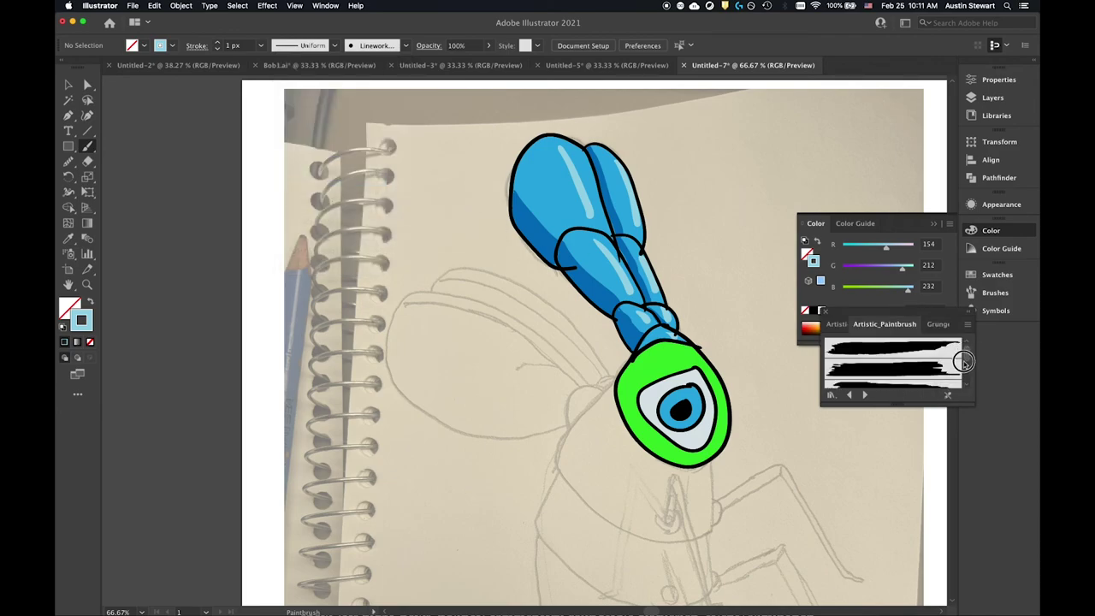
{"action": "scroll", "coordinate": [965, 361], "scroll_direction": "down", "scroll_amount": 10}
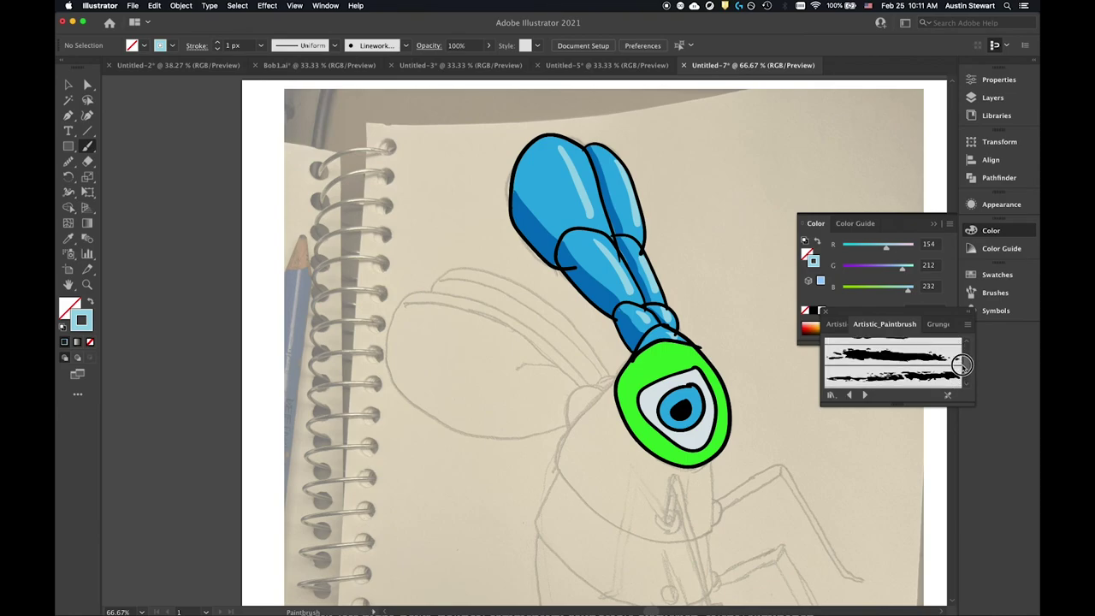
{"action": "scroll", "coordinate": [961, 363], "scroll_direction": "down", "scroll_amount": 3}
{"action": "scroll", "coordinate": [961, 363], "scroll_direction": "down", "scroll_amount": 5}
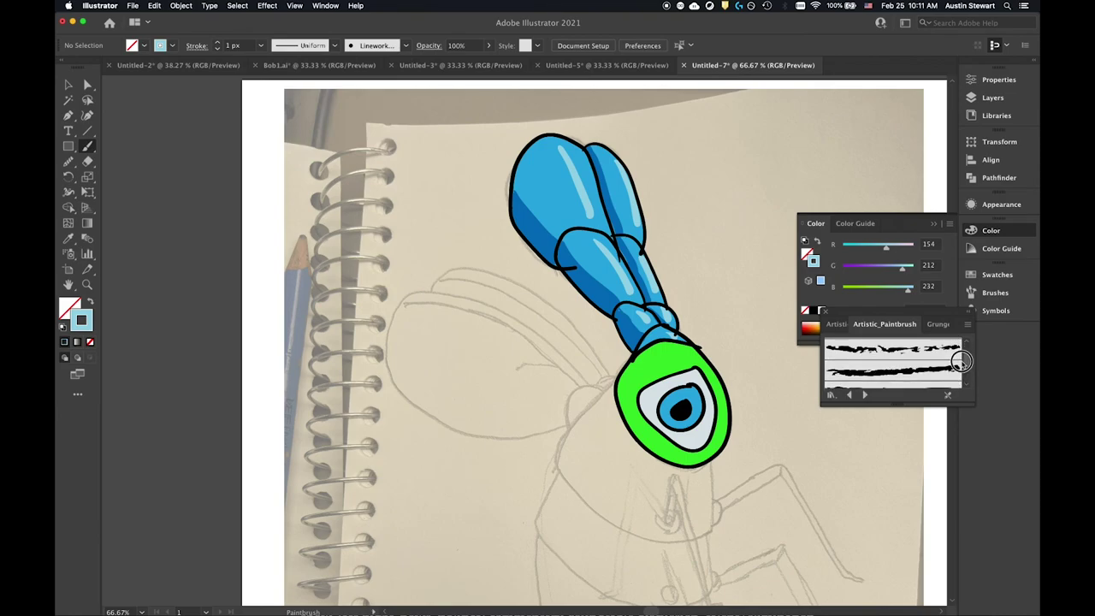
{"action": "left_click", "coordinate": [887, 378]}
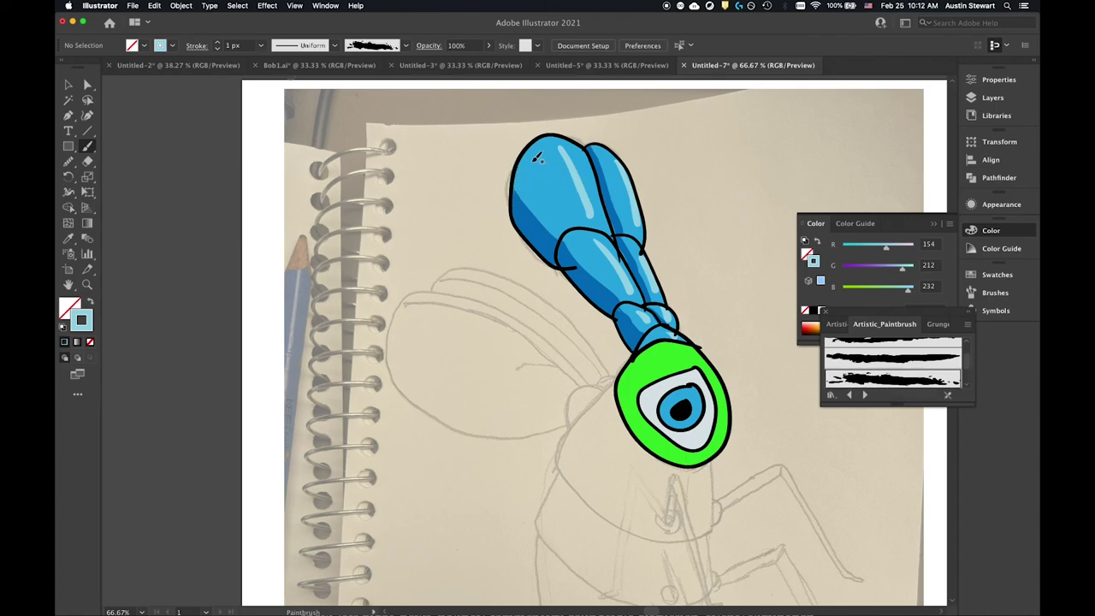
{"action": "key", "text": "bracketright"}
{"action": "key", "text": "bracketright"}
{"action": "mouse_move", "coordinate": [537, 157]}
{"action": "left_mouse_down"}
{"action": "mouse_move", "coordinate": [585, 271]}
{"action": "mouse_move", "coordinate": [574, 231]}
{"action": "mouse_move", "coordinate": [616, 284]}
{"action": "left_mouse_up"}
- Lower the painting opacity to 52%
{"action": "left_click", "coordinate": [488, 46]}
{"action": "left_click", "coordinate": [462, 65]}
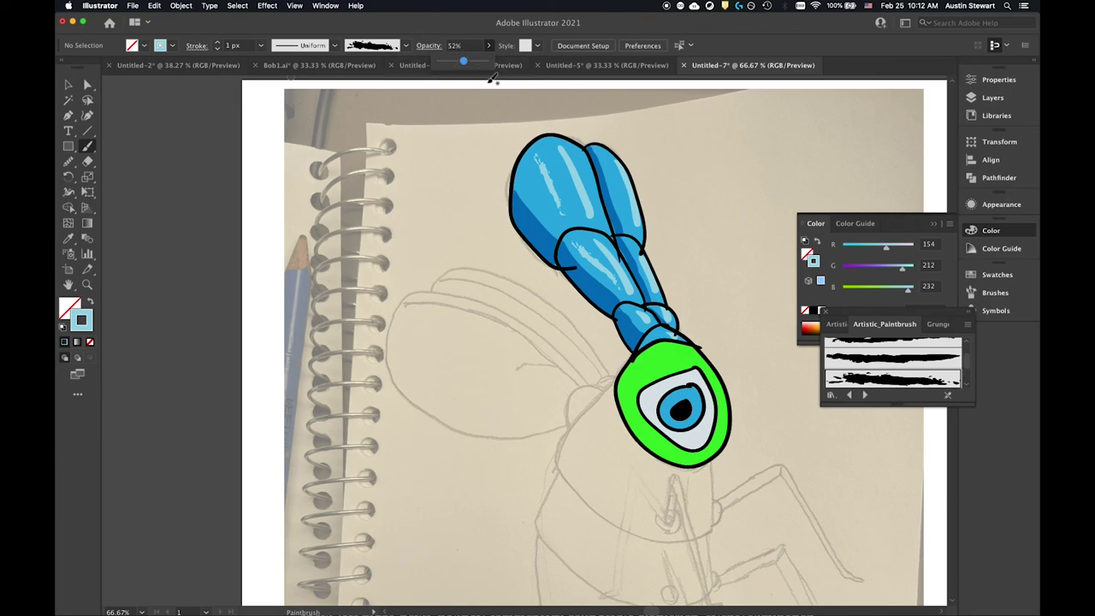
{"action": "left_click", "coordinate": [552, 174]}
- Paint four translucent dry-brush highlights over the upper stalk segment
{"action": "left_click_drag", "start_coordinate": [553, 174], "coordinate": [589, 221]}
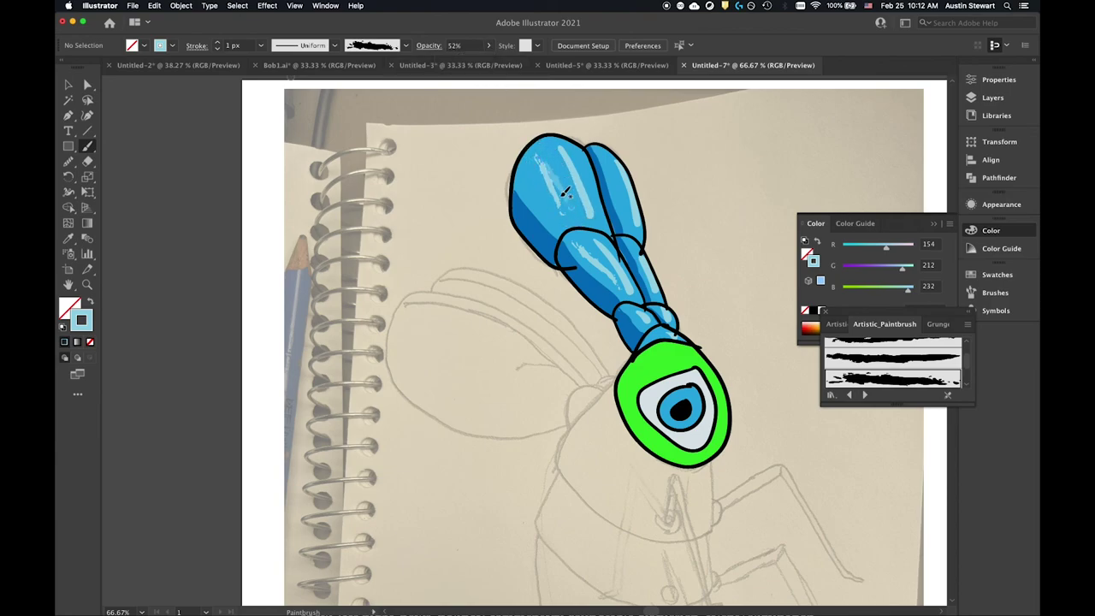
{"action": "left_click_drag", "start_coordinate": [541, 159], "coordinate": [581, 222]}
{"action": "left_click_drag", "start_coordinate": [528, 167], "coordinate": [554, 208]}
{"action": "left_click_drag", "start_coordinate": [534, 149], "coordinate": [558, 191]}
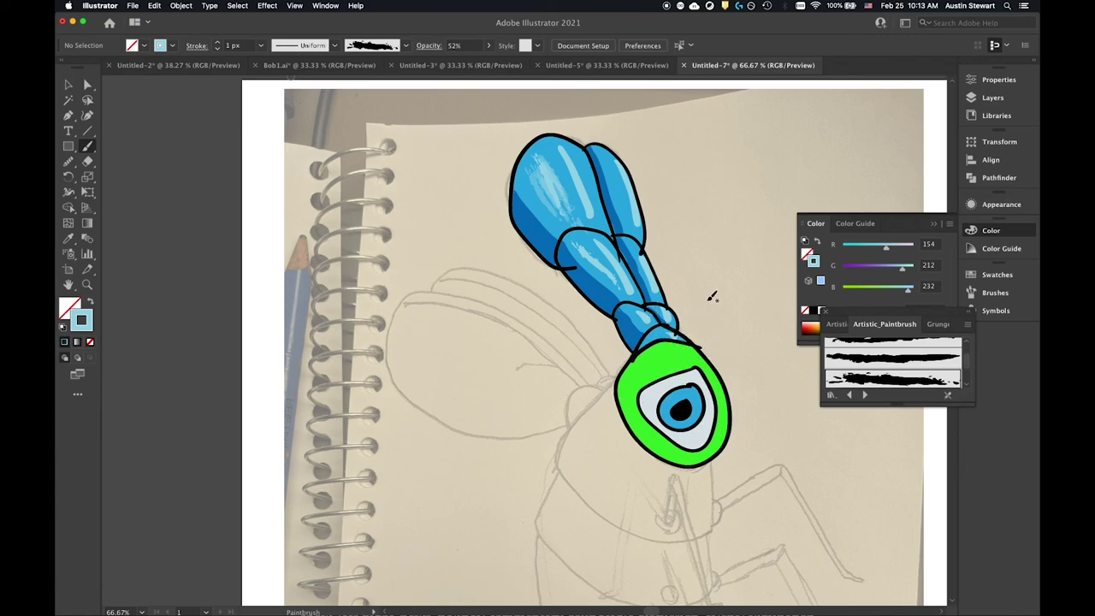
- Hide the Layer 2, shading and linework layers
{"action": "left_click", "coordinate": [992, 97]}
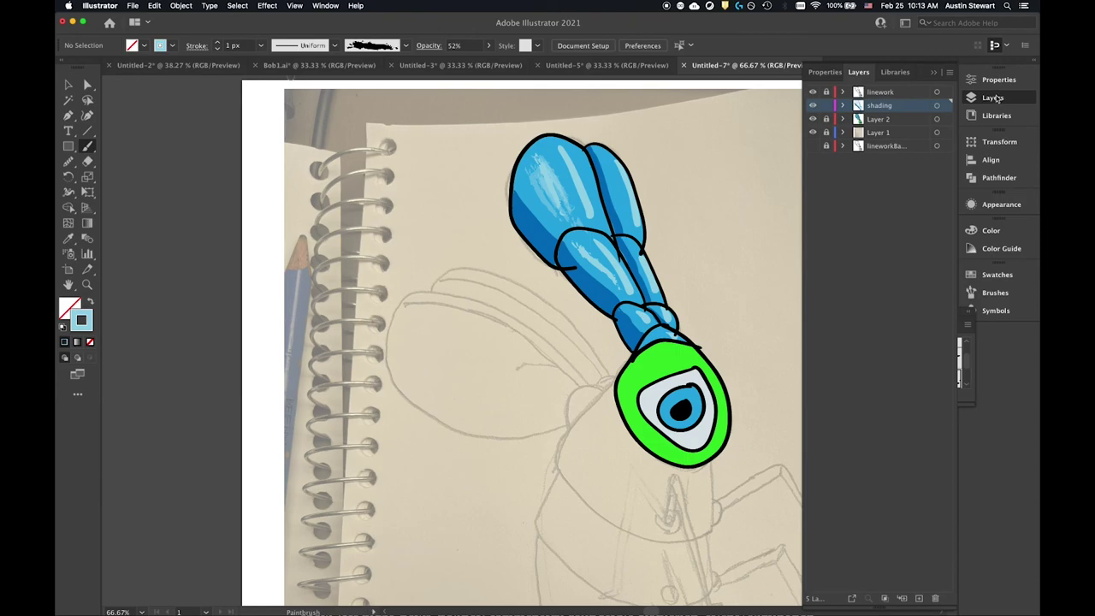
{"action": "left_click", "coordinate": [812, 119]}
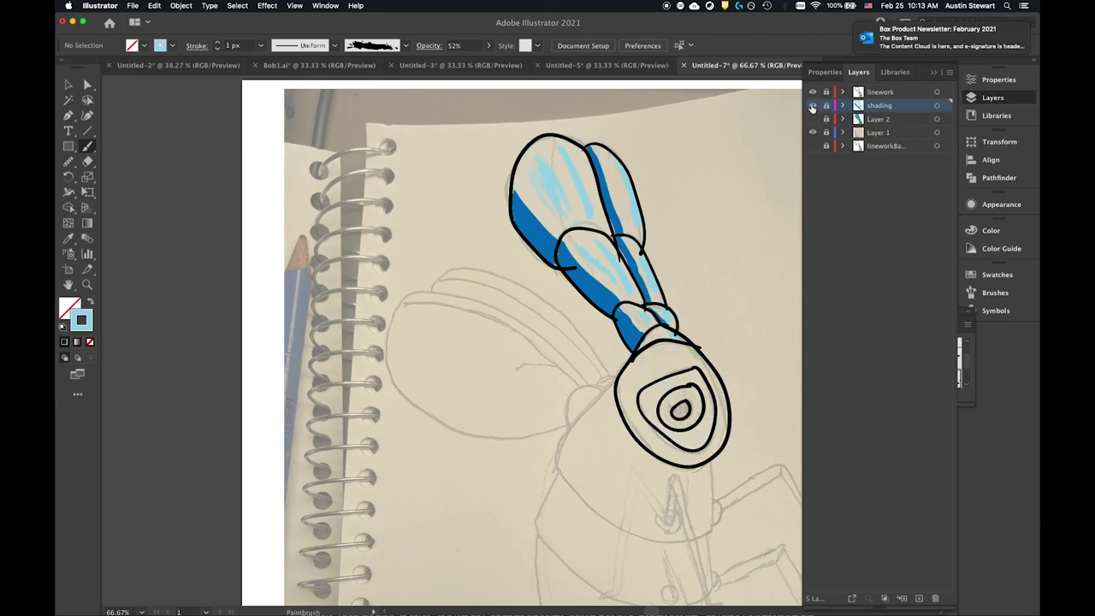
{"action": "left_click", "coordinate": [812, 105]}
{"action": "left_click", "coordinate": [813, 92]}
- Move linework, shading and Layer 2 below Layer 1, then select Layer 1
{"action": "left_click", "coordinate": [913, 137]}
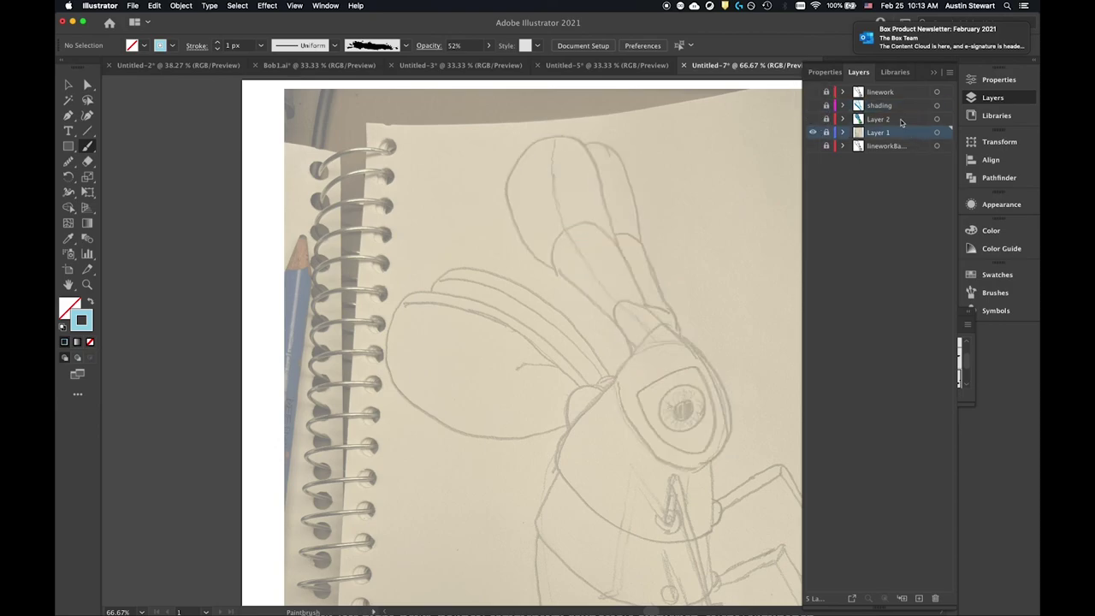
{"action": "left_click", "coordinate": [898, 93]}
{"action": "left_click", "coordinate": [908, 120], "text": "shift"}
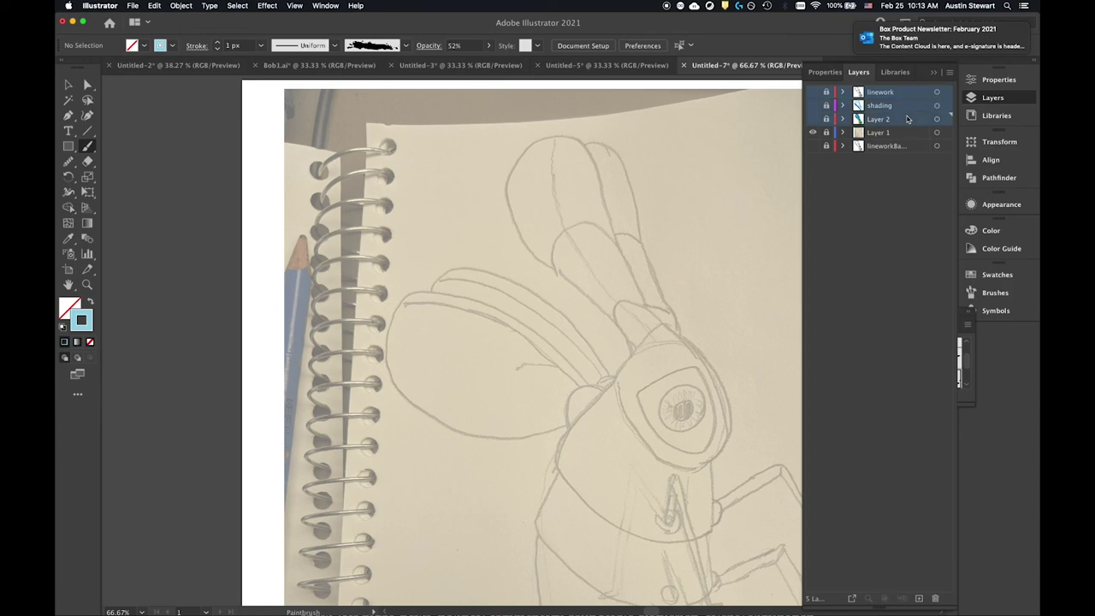
{"action": "left_click_drag", "start_coordinate": [902, 90], "coordinate": [900, 140]}
{"action": "left_click", "coordinate": [901, 93]}
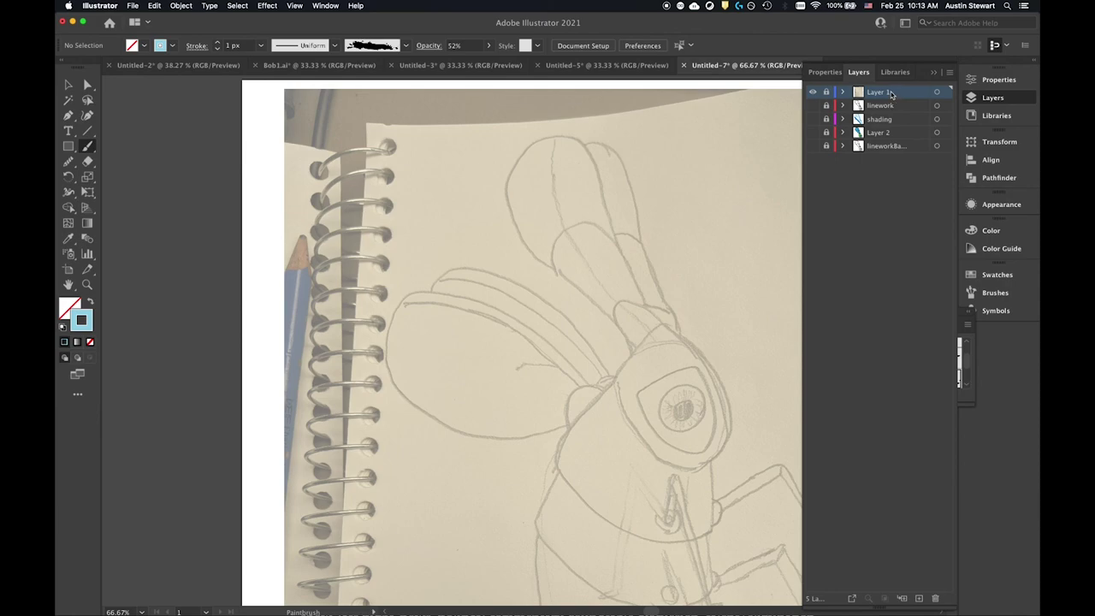
- Add a new Layer 6 at the top of the stack and bring up the Pencil tool group
{"action": "left_click", "coordinate": [918, 598]}
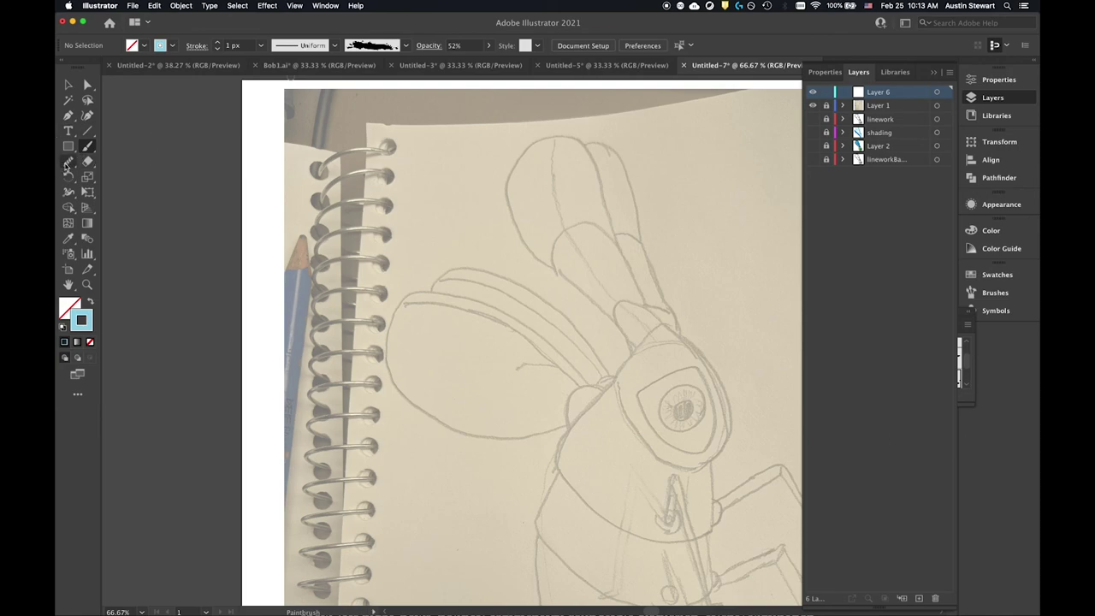
{"action": "left_click", "coordinate": [68, 164]}
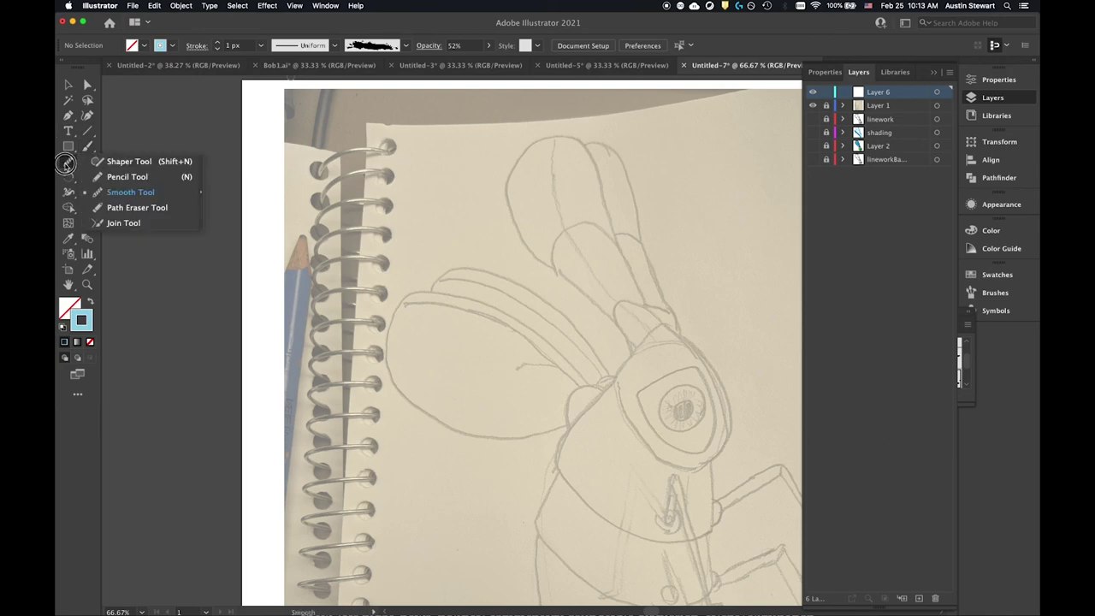
- Switch to the Pencil and undo a trial line drawn across the sketch top
{"action": "left_click", "coordinate": [128, 177]}
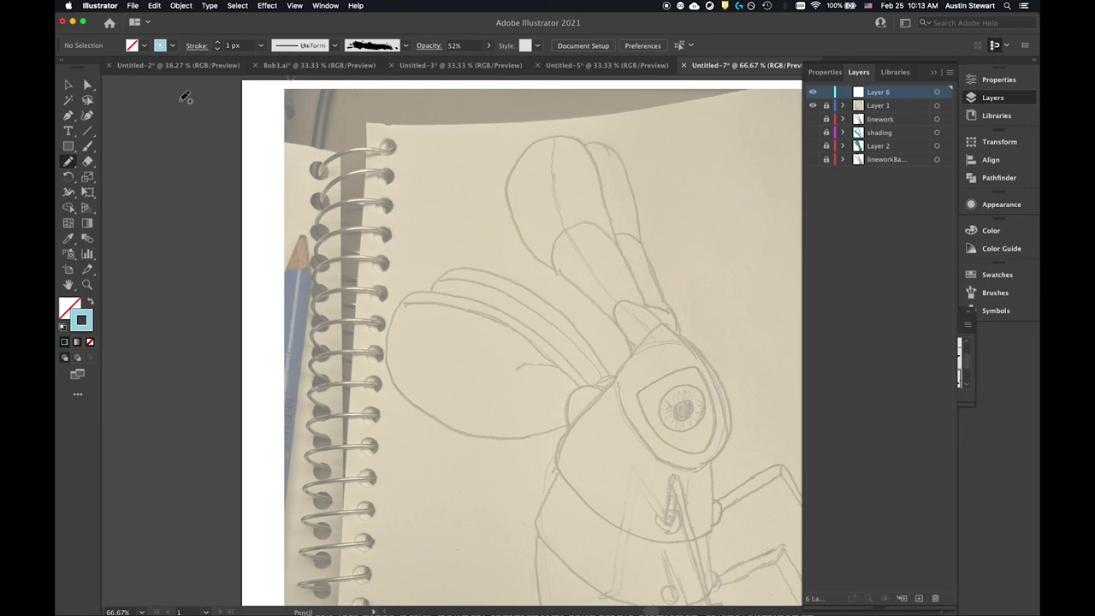
{"action": "left_click_drag", "start_coordinate": [347, 127], "coordinate": [479, 175]}
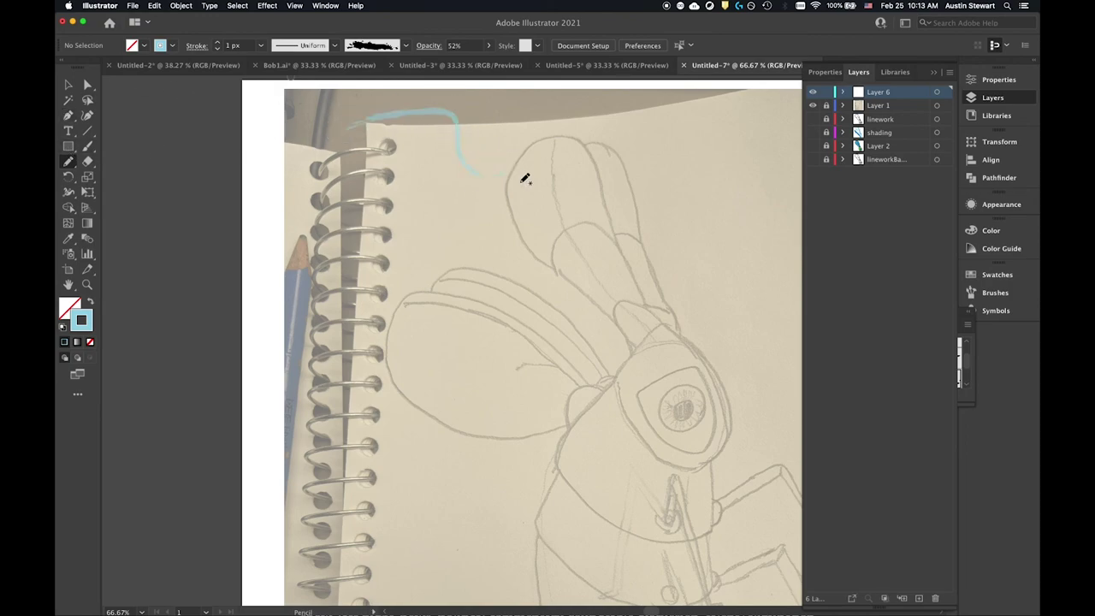
{"action": "key", "text": "super+z"}
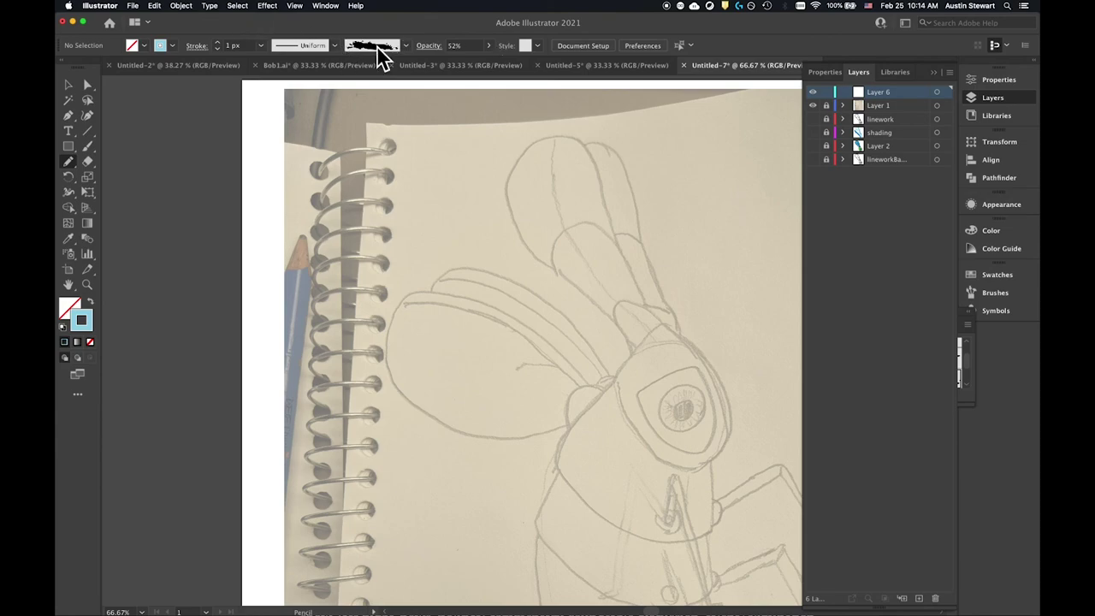
- Select the Basic brush and restore opacity to 100%
{"action": "left_click", "coordinate": [406, 47]}
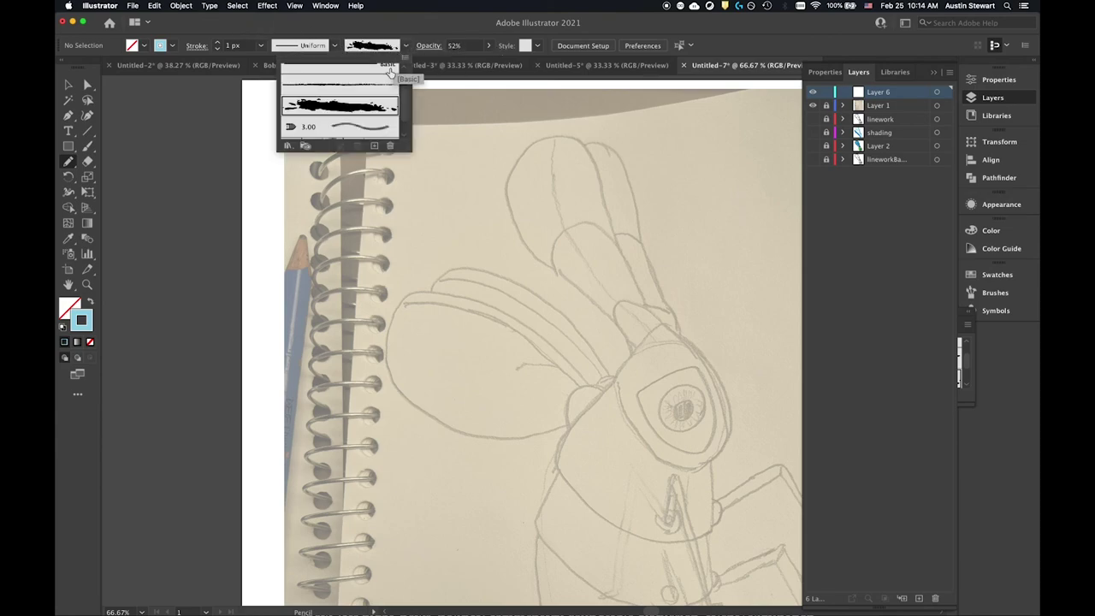
{"action": "left_click", "coordinate": [338, 104]}
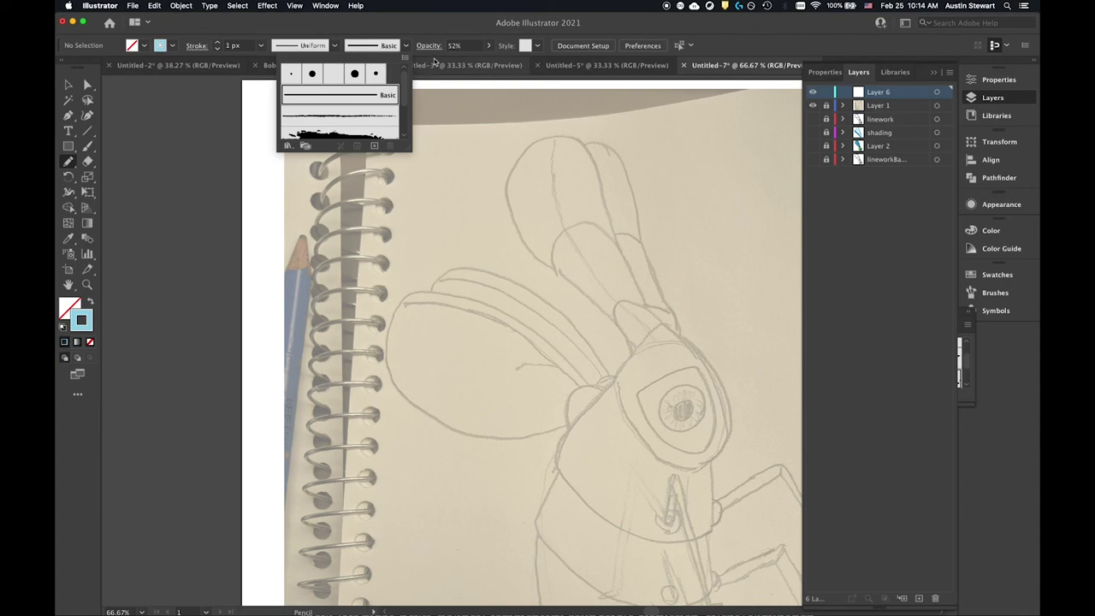
{"action": "left_click", "coordinate": [489, 45]}
{"action": "left_click", "coordinate": [485, 61]}
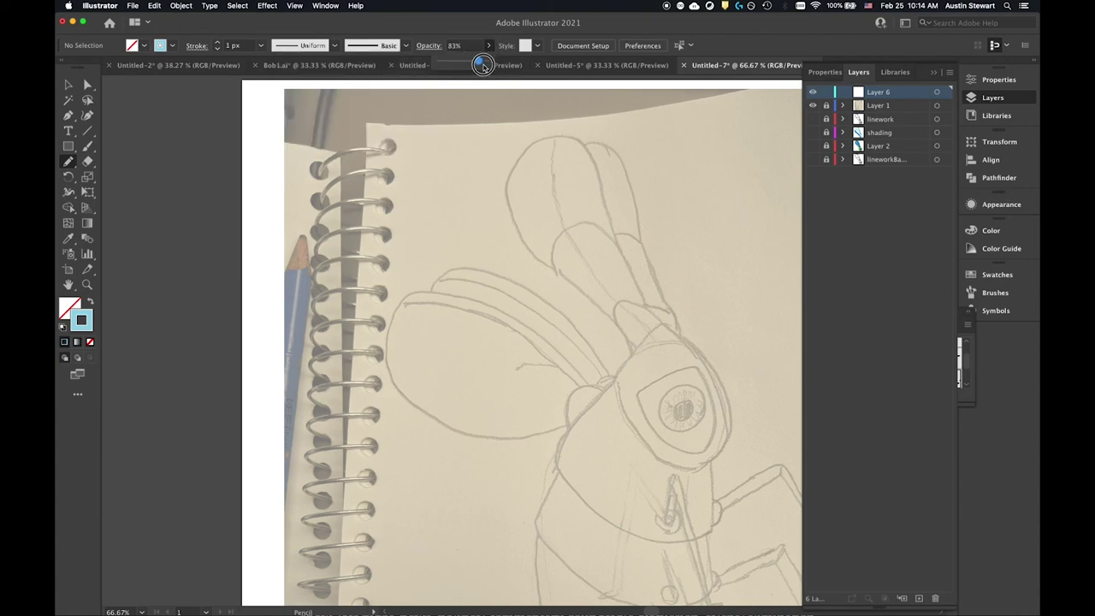
{"action": "left_click", "coordinate": [453, 28]}
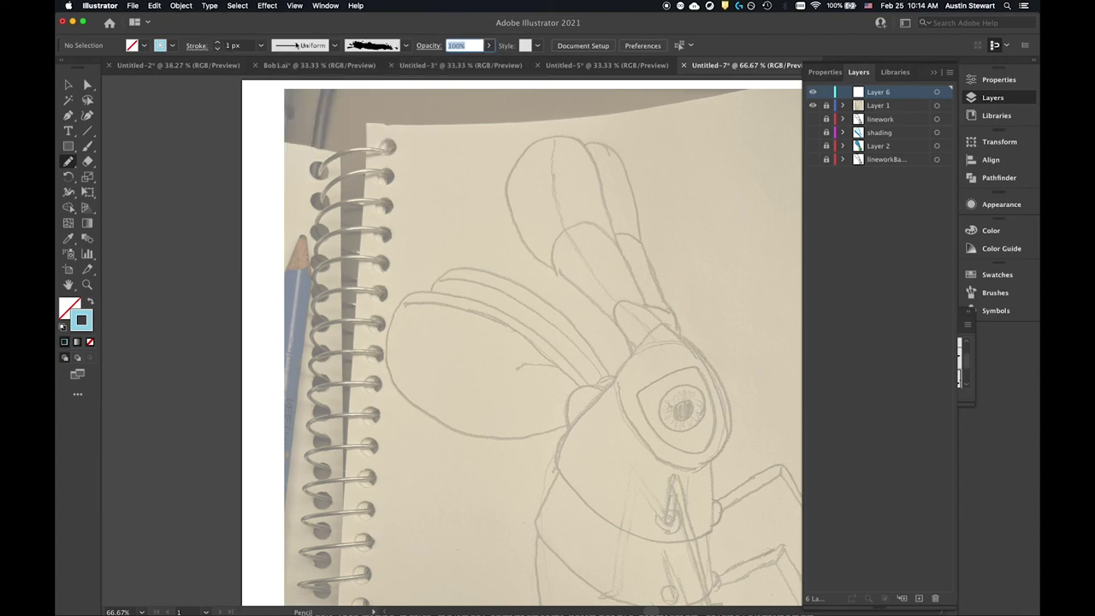
{"action": "left_click", "coordinate": [406, 45]}
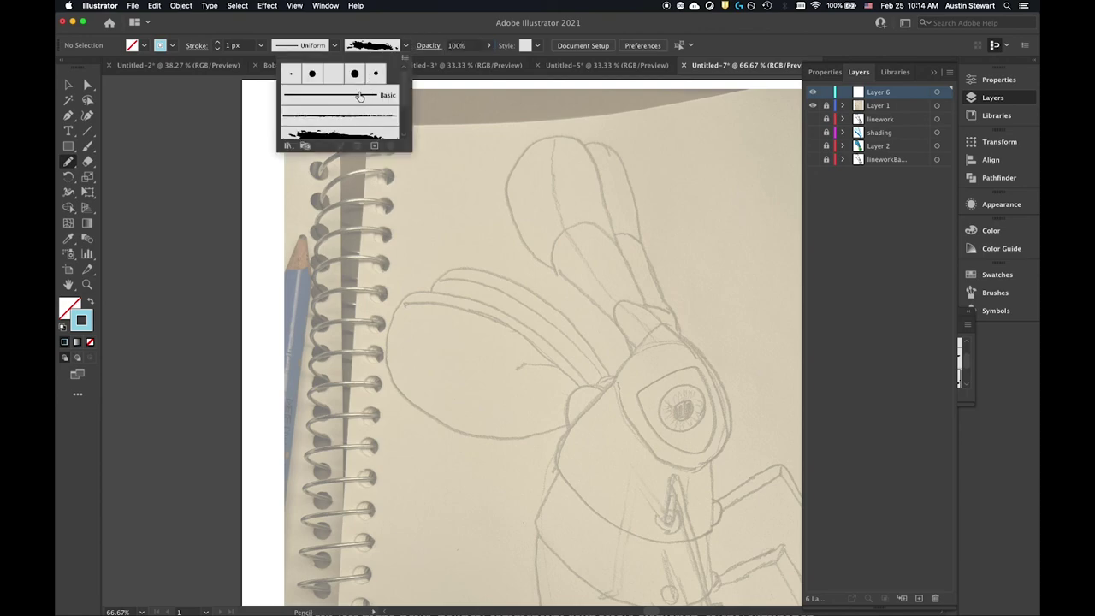
{"action": "left_click", "coordinate": [357, 95]}
- Set the stroke to black and reconfirm the Basic brush after undoing a test stroke
{"action": "left_click", "coordinate": [169, 46]}
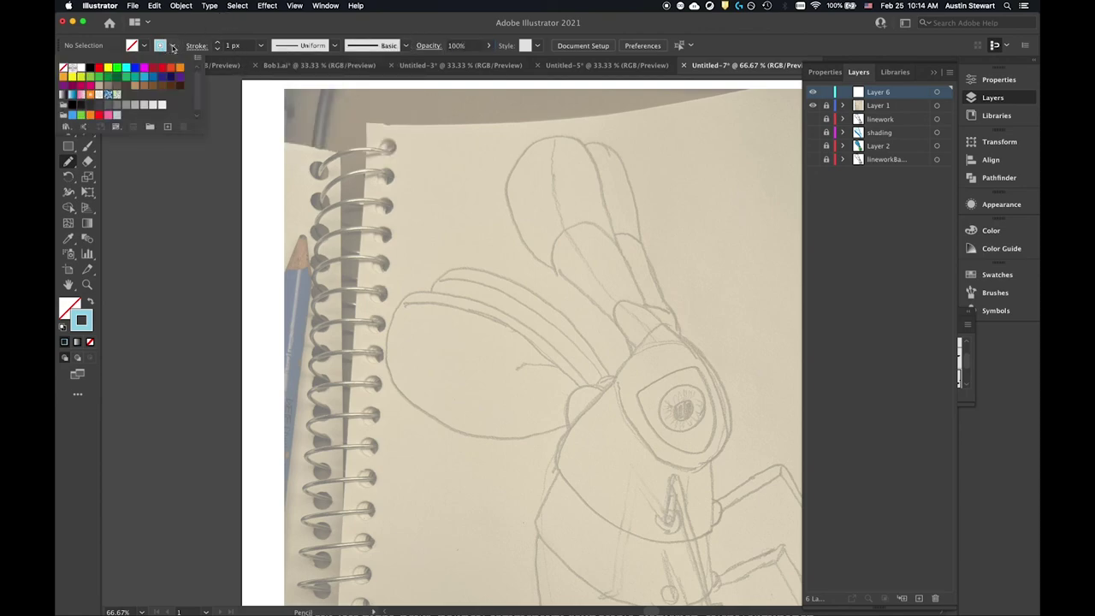
{"action": "left_click", "coordinate": [89, 68]}
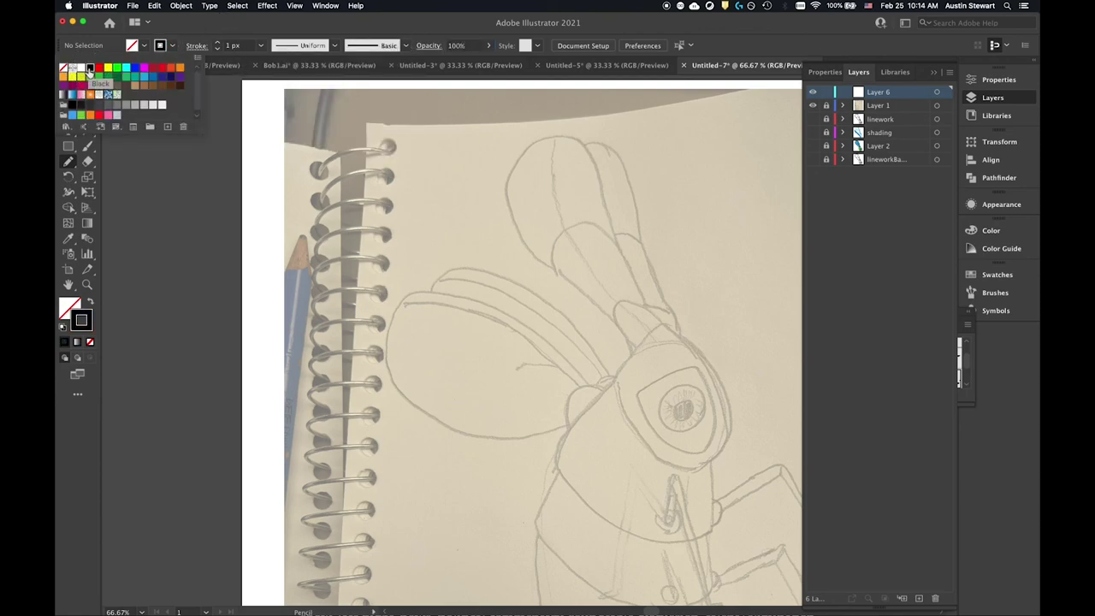
{"action": "left_click", "coordinate": [187, 30]}
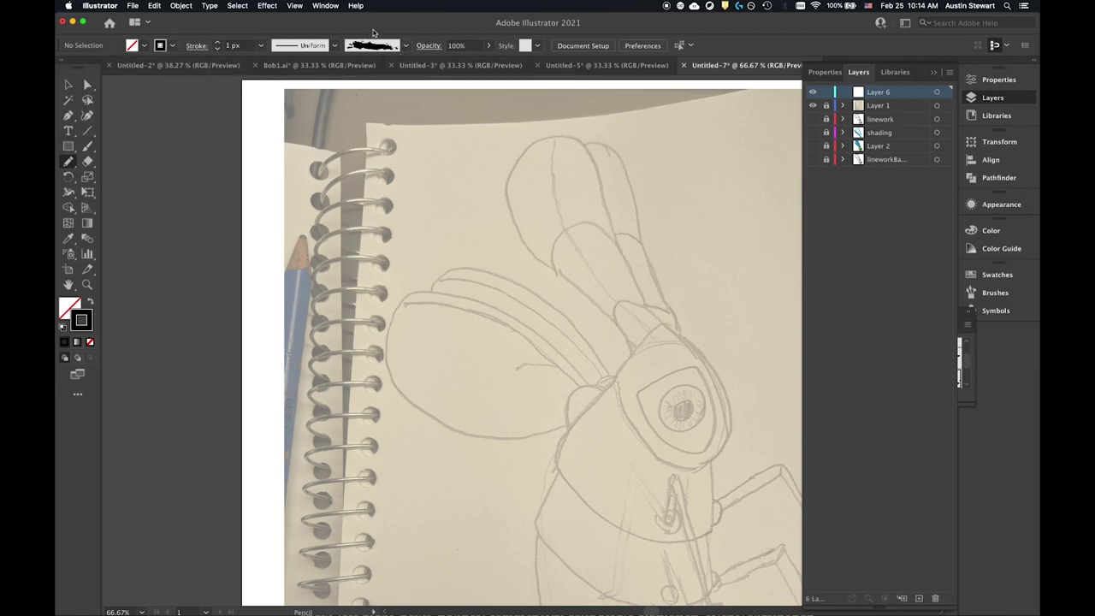
{"action": "left_click", "coordinate": [404, 46]}
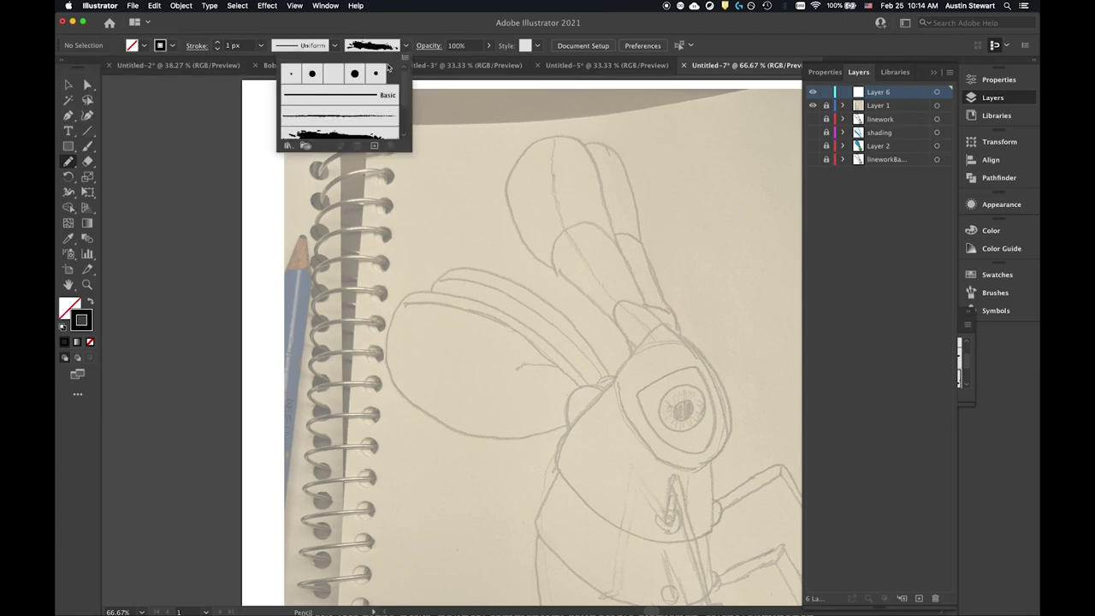
{"action": "left_click", "coordinate": [305, 97]}
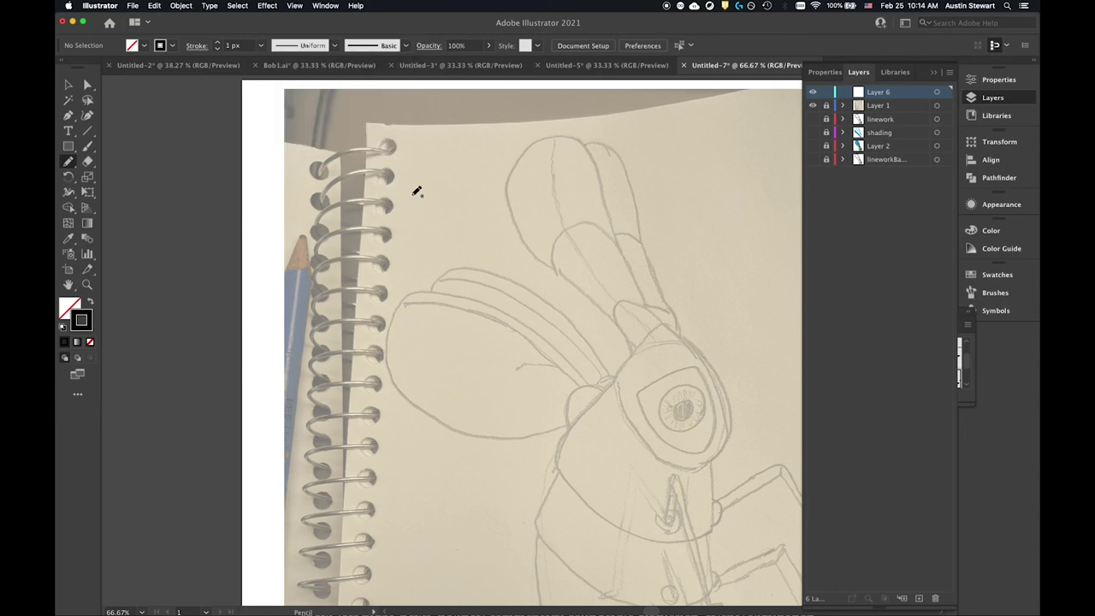
{"action": "mouse_move", "coordinate": [412, 194]}
{"action": "left_mouse_down"}
{"action": "mouse_move", "coordinate": [455, 168]}
{"action": "mouse_move", "coordinate": [545, 217]}
{"action": "left_mouse_up"}
{"action": "key", "text": "super+z"}
{"action": "left_click", "coordinate": [405, 47]}
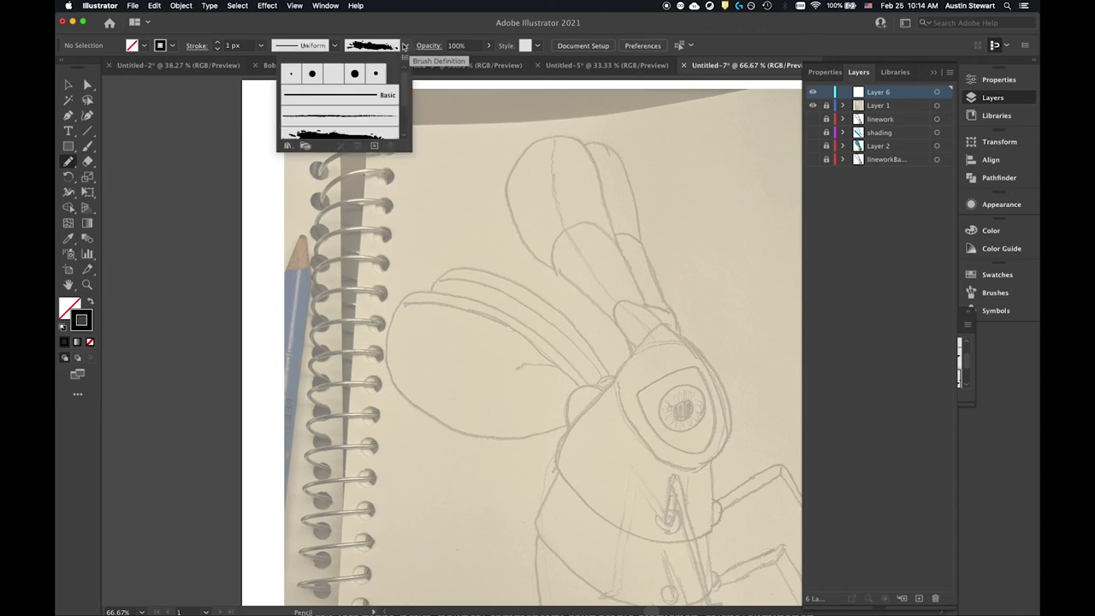
{"action": "left_click", "coordinate": [367, 96]}
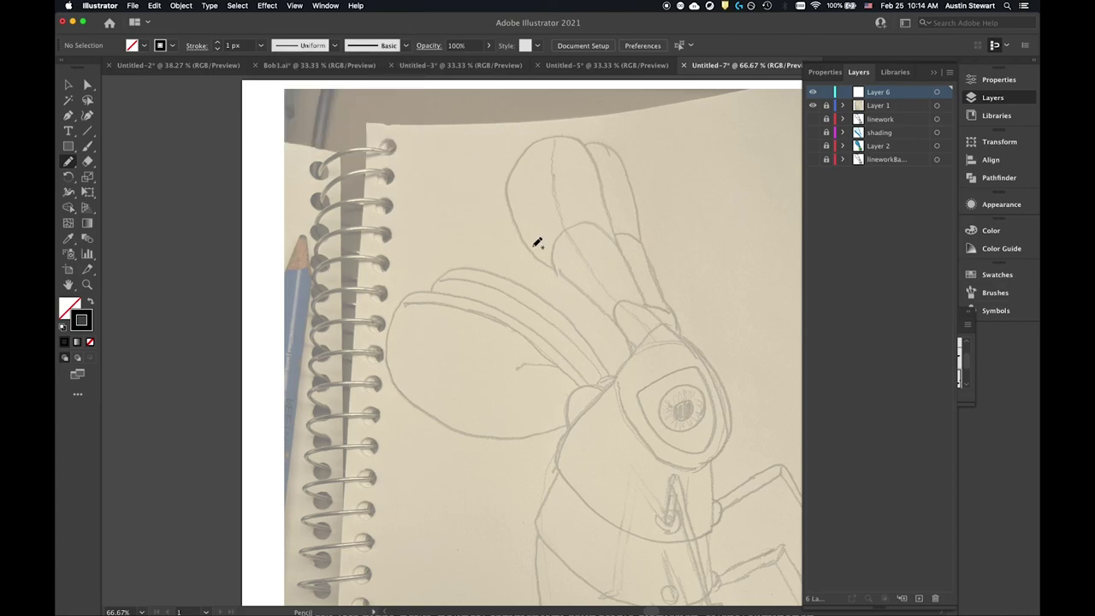
- Enable Keep selected in the Pencil Tool Options dialog, moving the dialog aside
{"action": "left_click", "coordinate": [70, 162]}
{"action": "key", "text": "Return"}
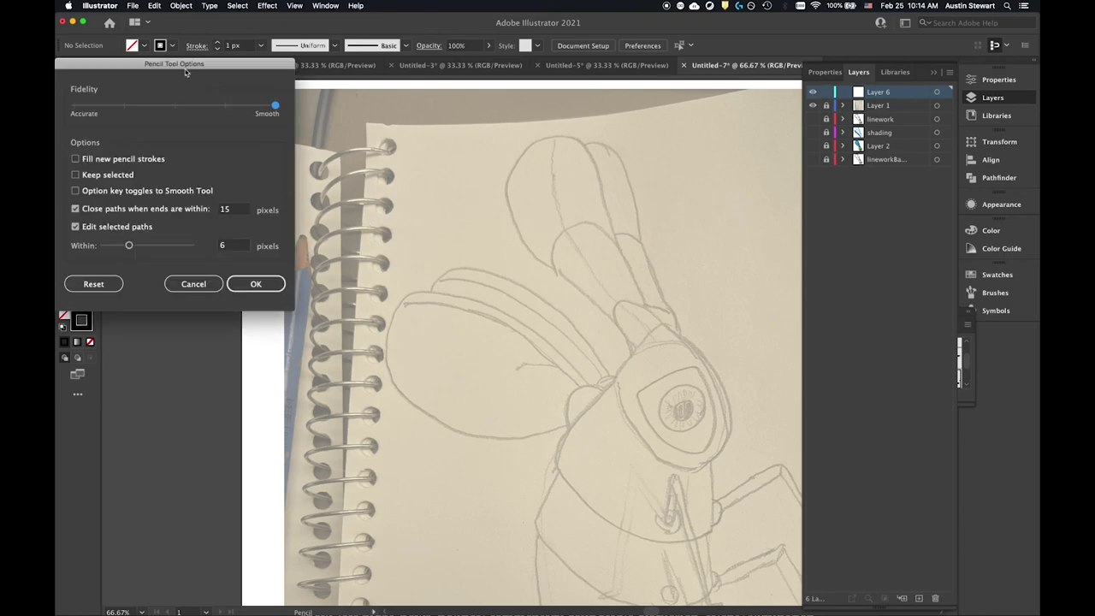
{"action": "left_click_drag", "start_coordinate": [185, 73], "coordinate": [705, 101]}
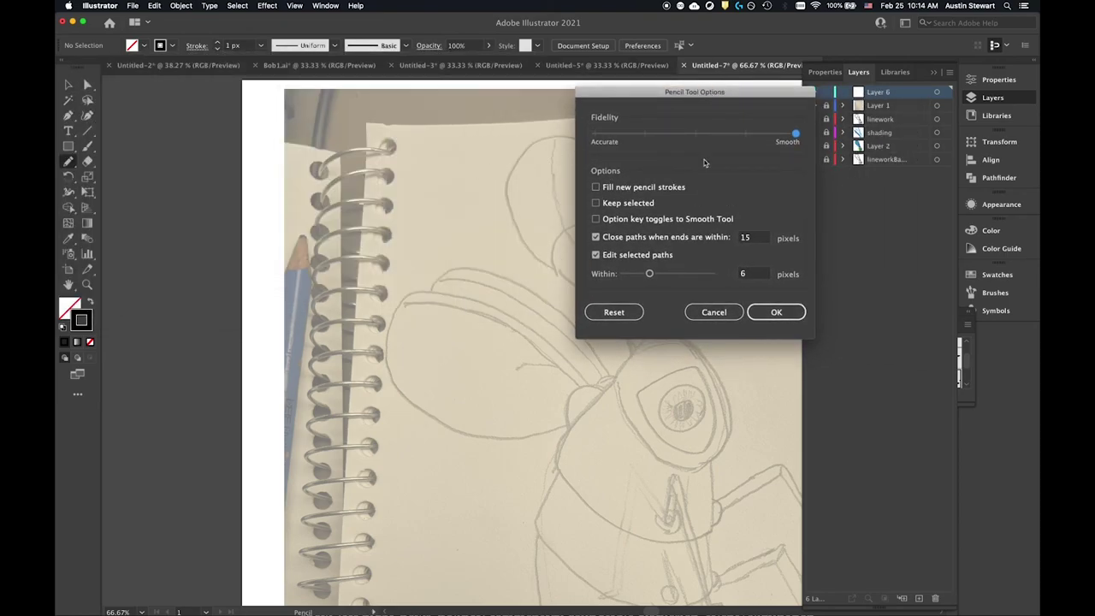
{"action": "left_click", "coordinate": [596, 203]}
{"action": "left_click_drag", "start_coordinate": [662, 90], "coordinate": [789, 91]}
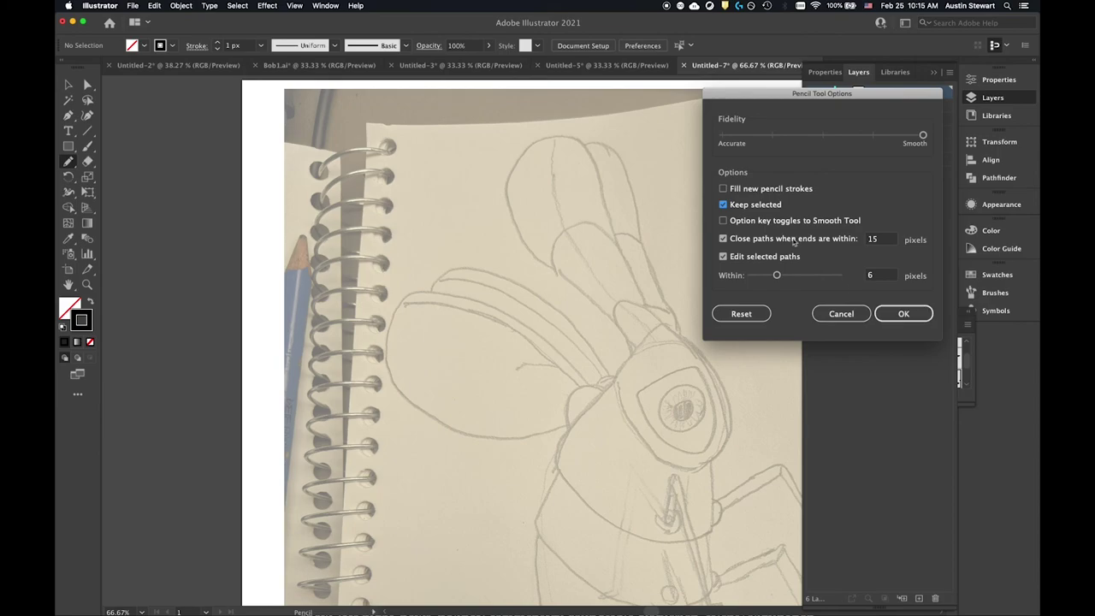
- Trace the stalk's top bulb, middle segment and neck outlines in pencil, redrawing the neck
{"action": "left_click", "coordinate": [912, 313]}
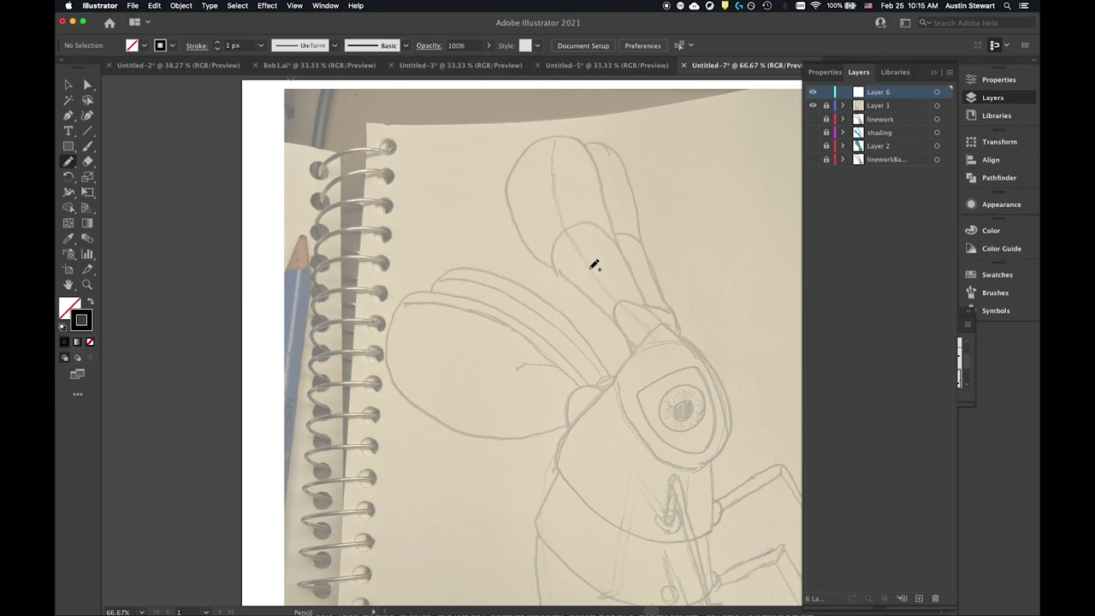
{"action": "mouse_move", "coordinate": [592, 267]}
{"action": "left_mouse_down"}
{"action": "mouse_move", "coordinate": [617, 250]}
{"action": "mouse_move", "coordinate": [594, 166]}
{"action": "mouse_move", "coordinate": [582, 142]}
{"action": "mouse_move", "coordinate": [531, 137]}
{"action": "mouse_move", "coordinate": [501, 181]}
{"action": "mouse_move", "coordinate": [516, 239]}
{"action": "mouse_move", "coordinate": [553, 269]}
{"action": "mouse_move", "coordinate": [577, 273]}
{"action": "mouse_move", "coordinate": [605, 258]}
{"action": "left_mouse_up"}
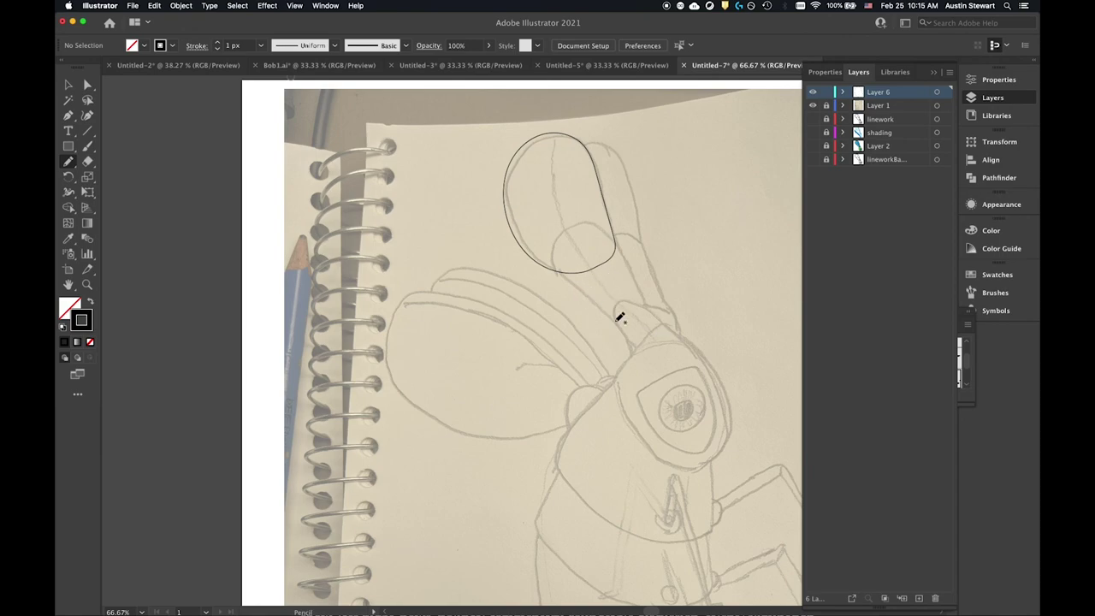
{"action": "mouse_move", "coordinate": [626, 325]}
{"action": "left_mouse_down"}
{"action": "mouse_move", "coordinate": [647, 305]}
{"action": "mouse_move", "coordinate": [617, 239]}
{"action": "mouse_move", "coordinate": [570, 220]}
{"action": "mouse_move", "coordinate": [559, 263]}
{"action": "mouse_move", "coordinate": [640, 331]}
{"action": "left_mouse_up"}
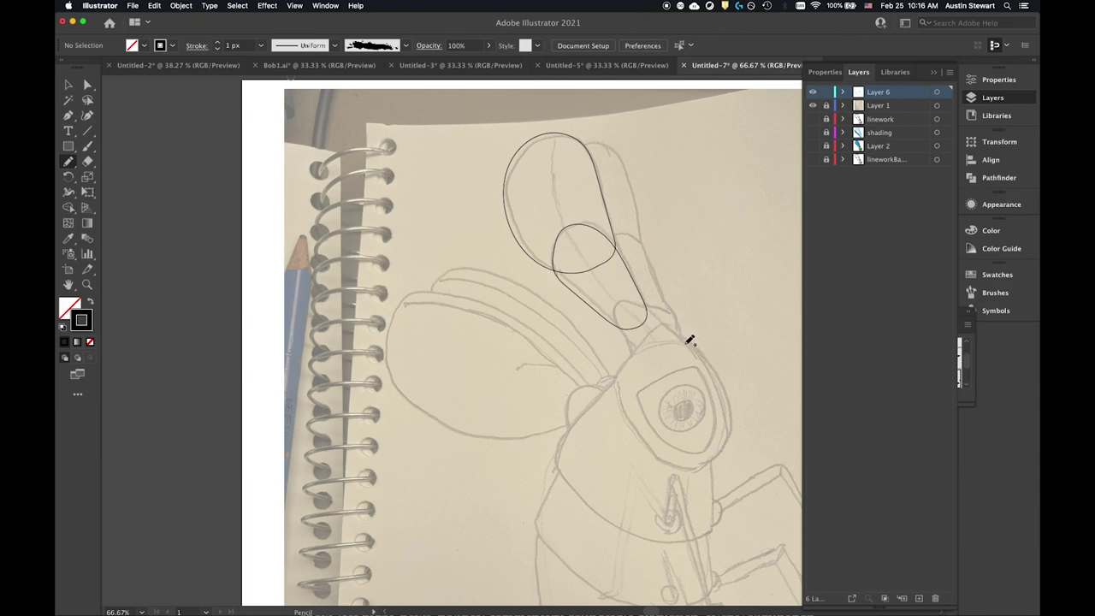
{"action": "mouse_move", "coordinate": [688, 342]}
{"action": "left_mouse_down"}
{"action": "mouse_move", "coordinate": [639, 304]}
{"action": "mouse_move", "coordinate": [614, 300]}
{"action": "mouse_move", "coordinate": [628, 359]}
{"action": "mouse_move", "coordinate": [689, 341]}
{"action": "left_mouse_up"}
{"action": "key", "text": "super+z"}
{"action": "mouse_move", "coordinate": [628, 350]}
{"action": "left_mouse_down"}
{"action": "mouse_move", "coordinate": [614, 315]}
{"action": "mouse_move", "coordinate": [622, 303]}
{"action": "mouse_move", "coordinate": [684, 340]}
{"action": "mouse_move", "coordinate": [648, 337]}
{"action": "mouse_move", "coordinate": [633, 350]}
{"action": "left_mouse_up"}
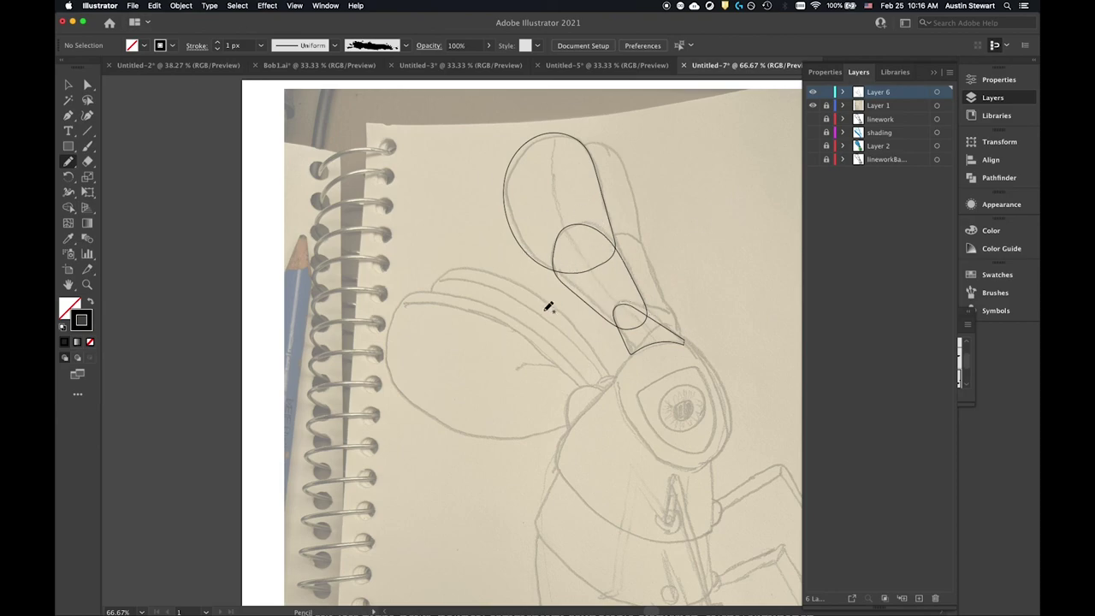
- Select the upper oval and teardrop paths together
{"action": "left_click", "coordinate": [67, 86]}
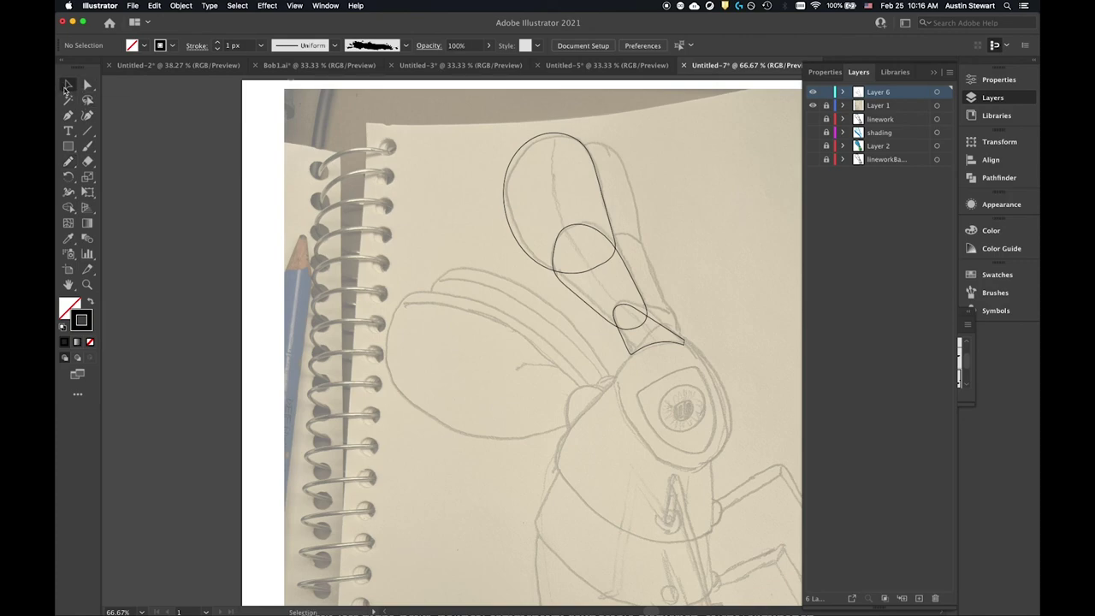
{"action": "left_click", "coordinate": [581, 144]}
{"action": "left_click", "coordinate": [637, 285], "text": "shift"}
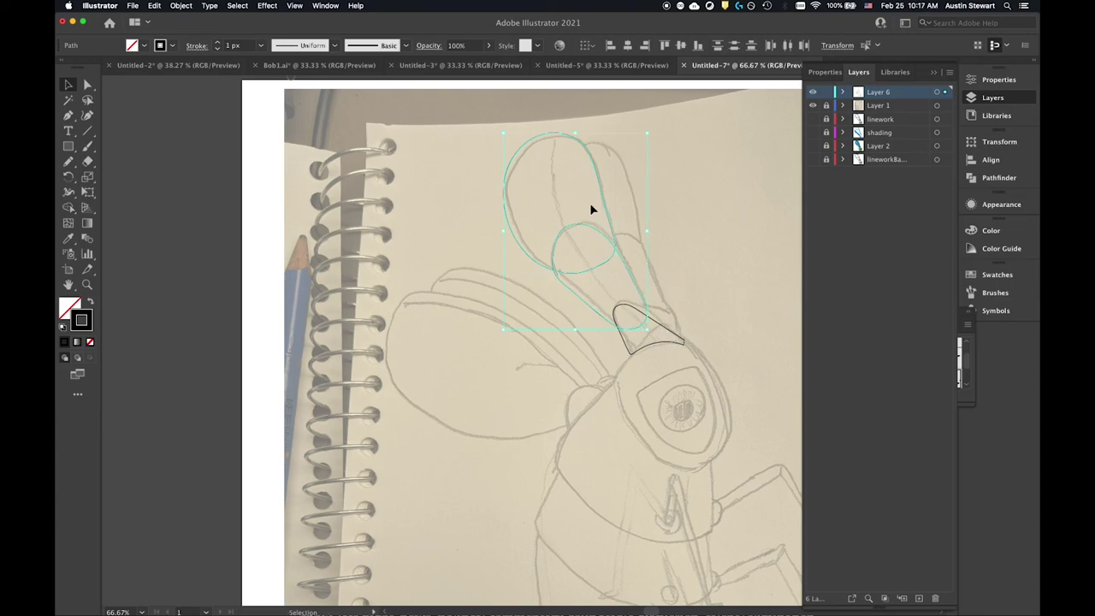
- Move the wing-shaped path over the eye stalk, fill it grey and send it to back
{"action": "key", "text": "a"}
{"action": "key", "text": "v"}
{"action": "left_click", "coordinate": [550, 296]}
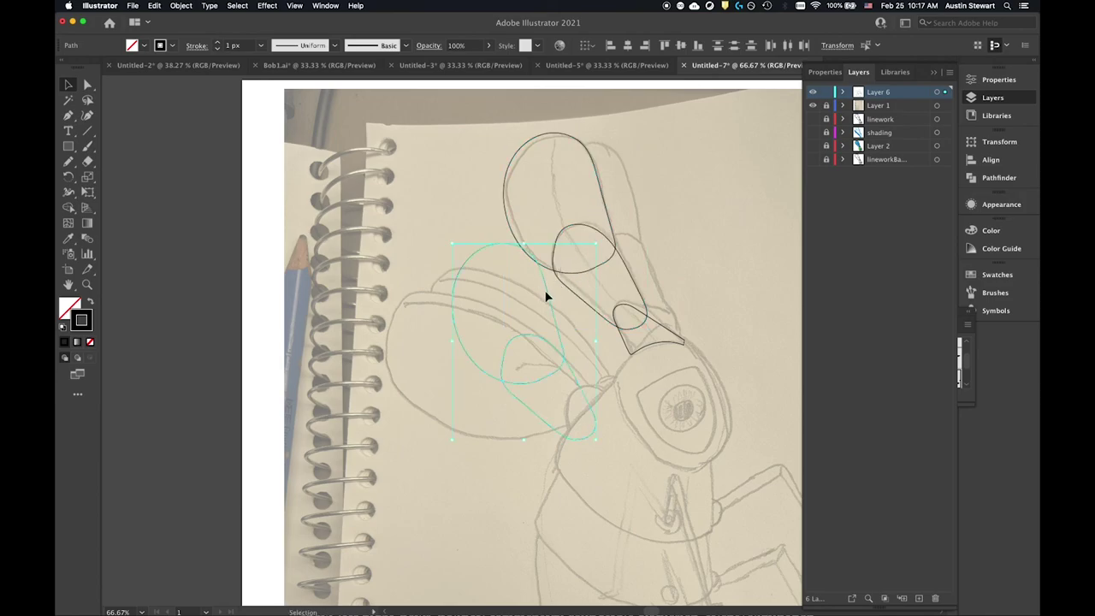
{"action": "left_click_drag", "start_coordinate": [546, 293], "coordinate": [628, 183]}
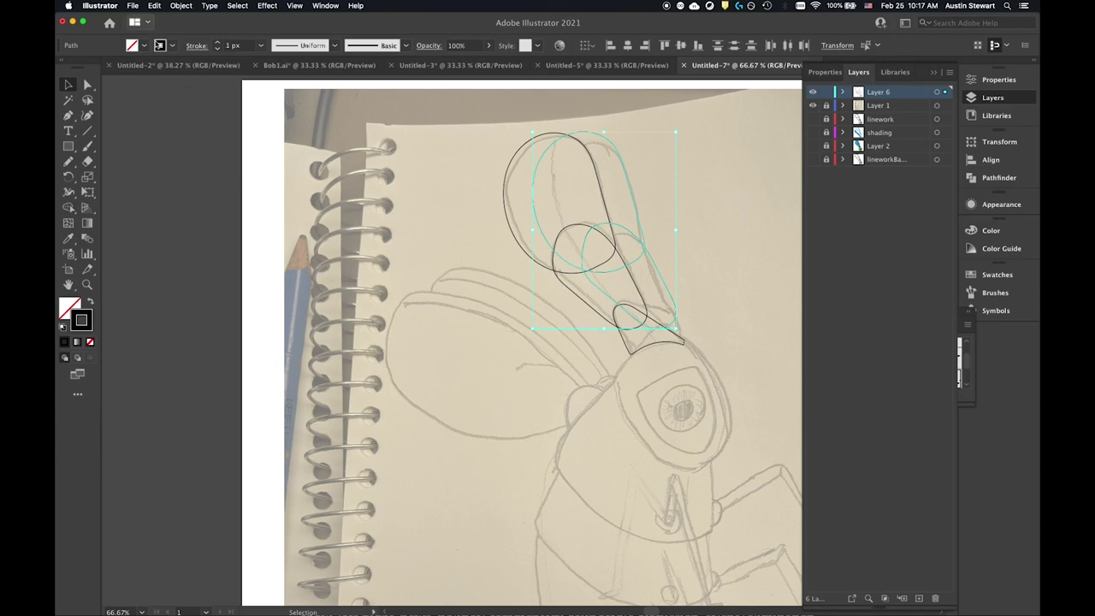
{"action": "left_click", "coordinate": [144, 46]}
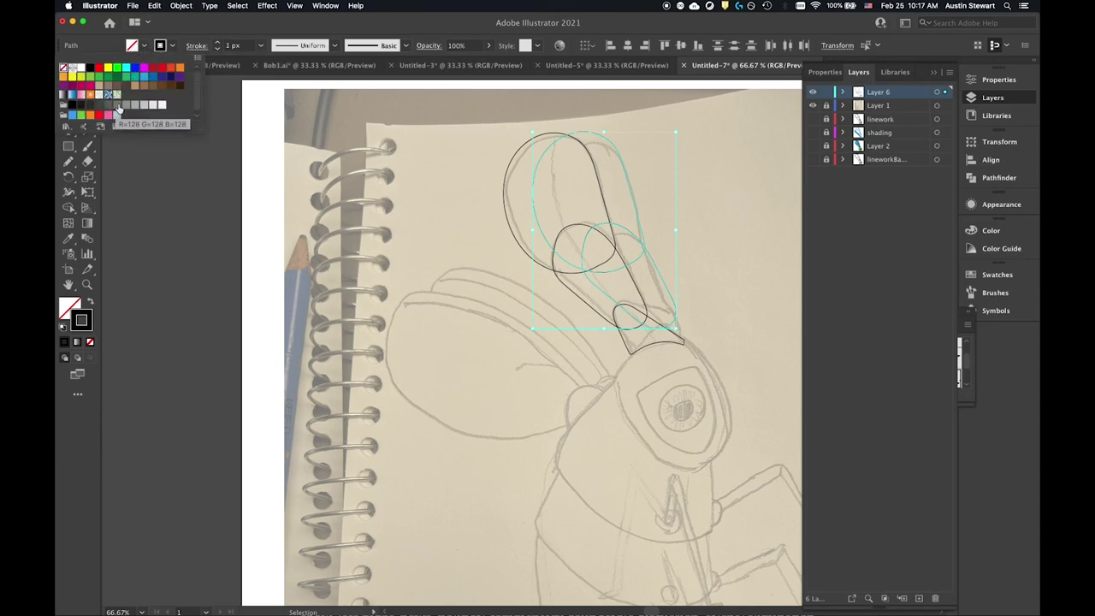
{"action": "left_click", "coordinate": [126, 107]}
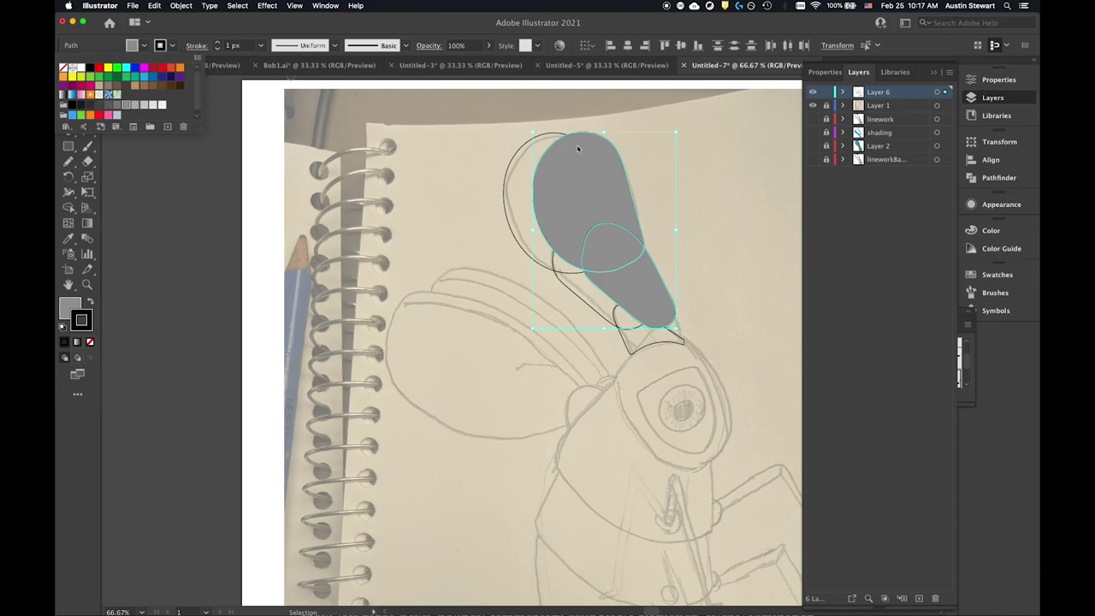
{"action": "left_click", "coordinate": [597, 163]}
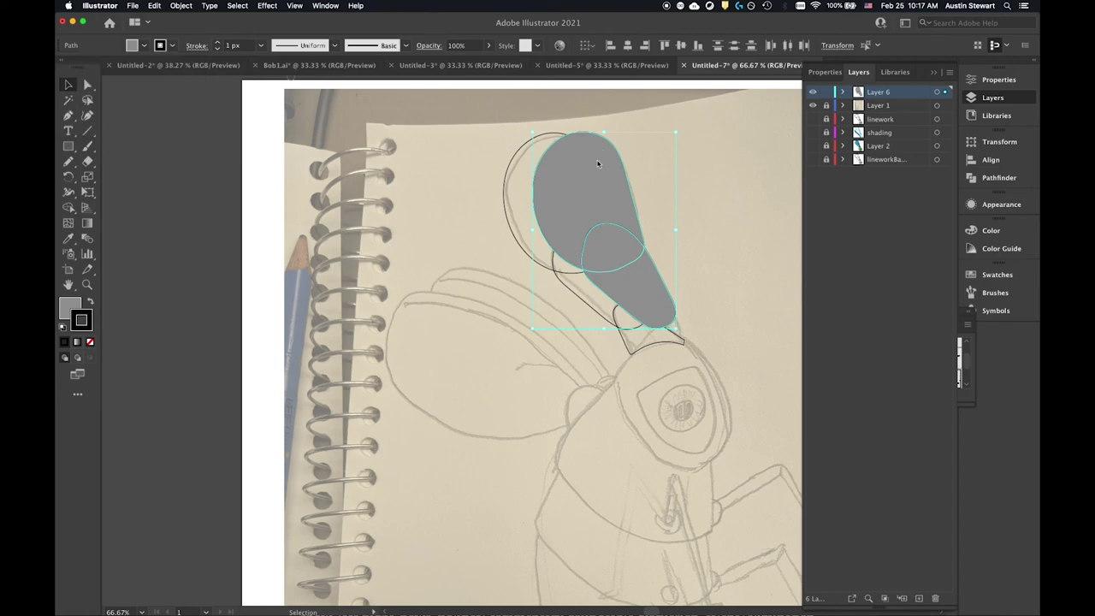
{"action": "right_click", "coordinate": [597, 163]}
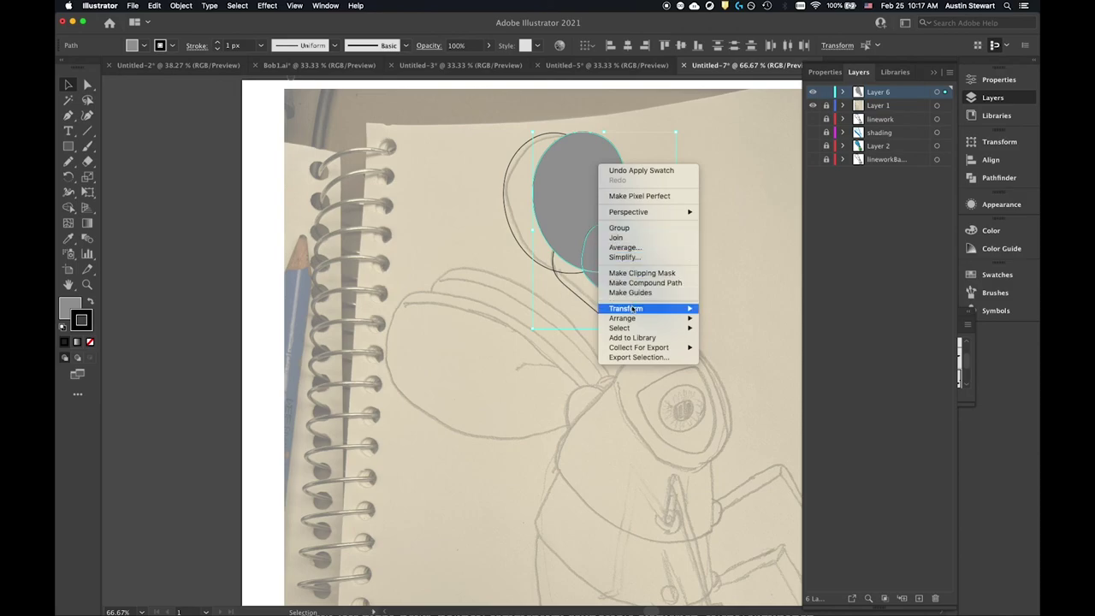
{"action": "mouse_move", "coordinate": [639, 319]}
{"action": "left_click", "coordinate": [753, 347]}
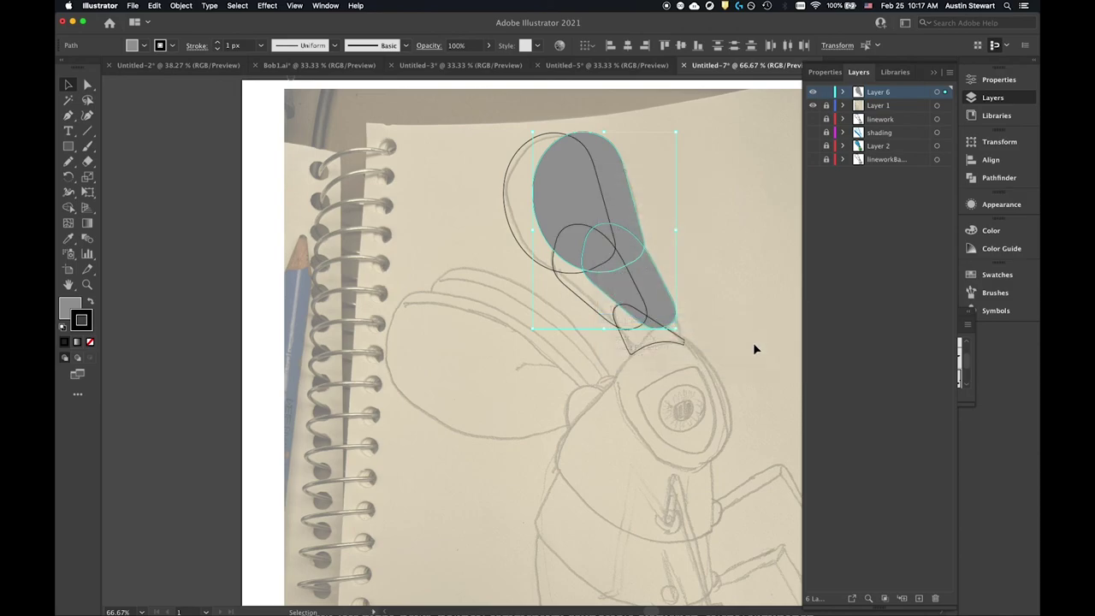
{"action": "left_click", "coordinate": [408, 143]}
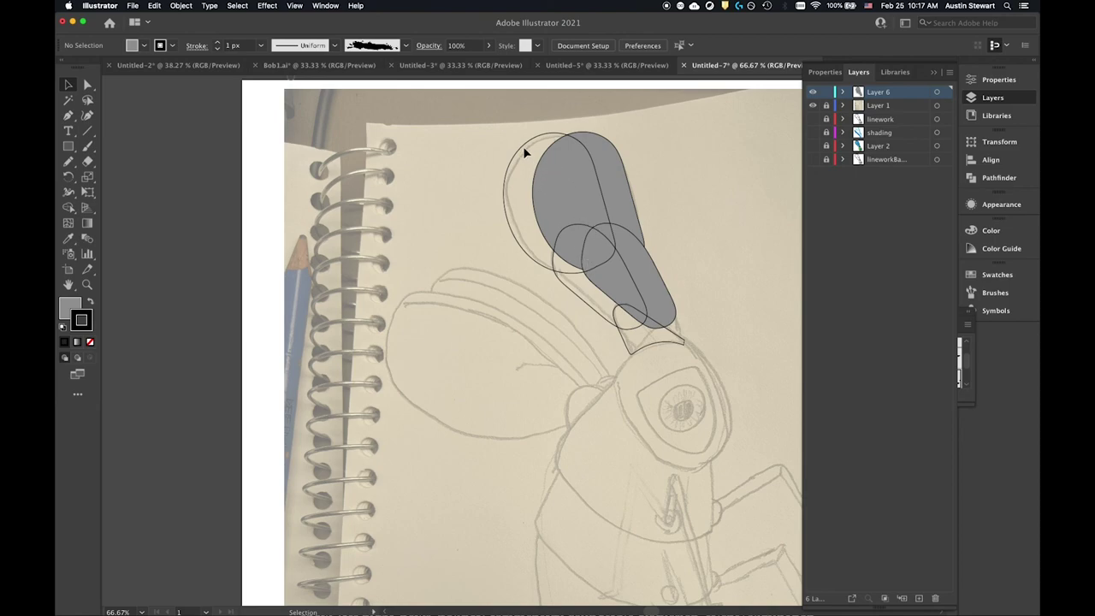
- Fill three eye-stalk outline paths with light grey
{"action": "left_click", "coordinate": [523, 152]}
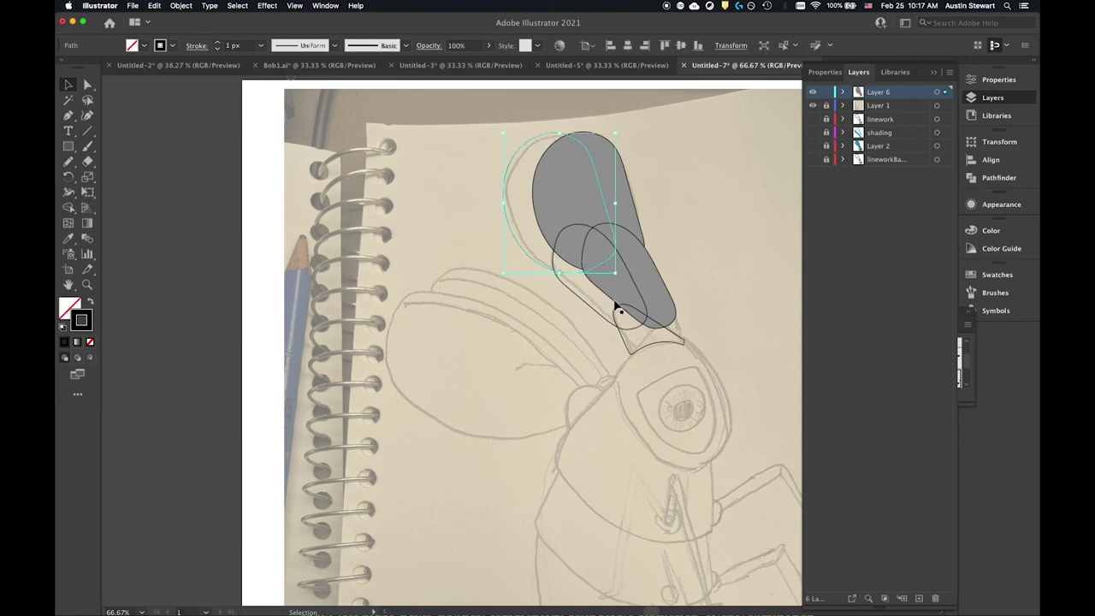
{"action": "left_click", "coordinate": [602, 317], "text": "shift"}
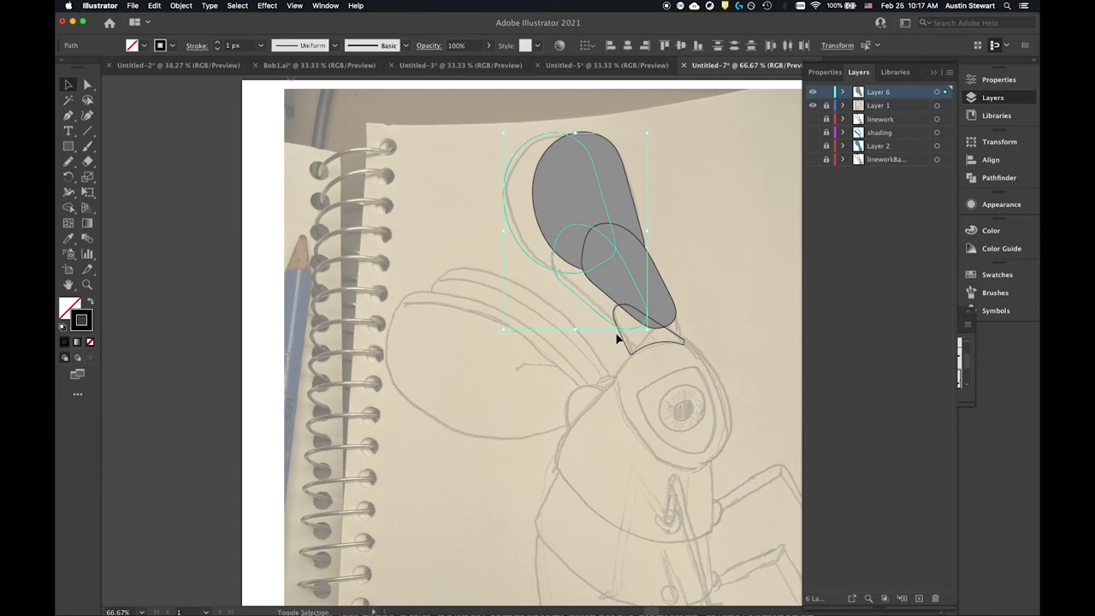
{"action": "left_click", "coordinate": [624, 345], "text": "shift"}
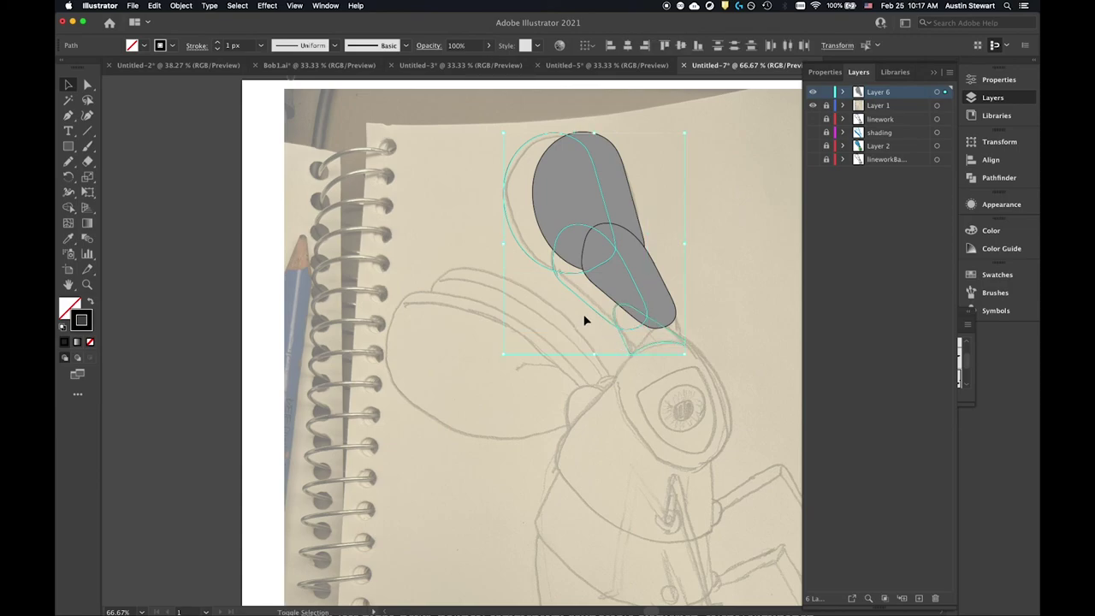
{"action": "left_click", "coordinate": [145, 45]}
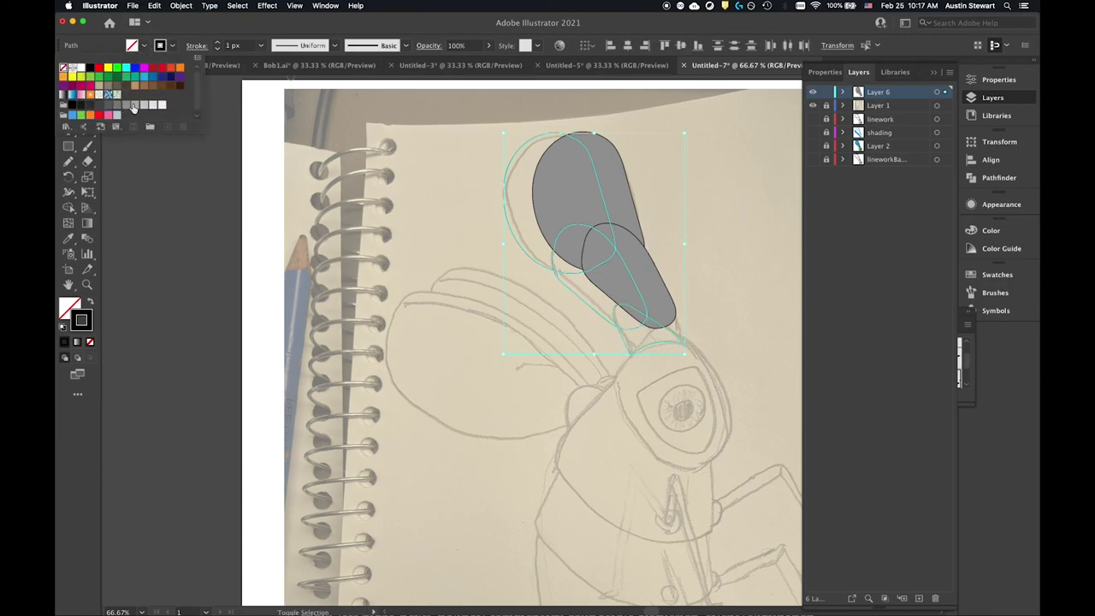
{"action": "left_click", "coordinate": [133, 107]}
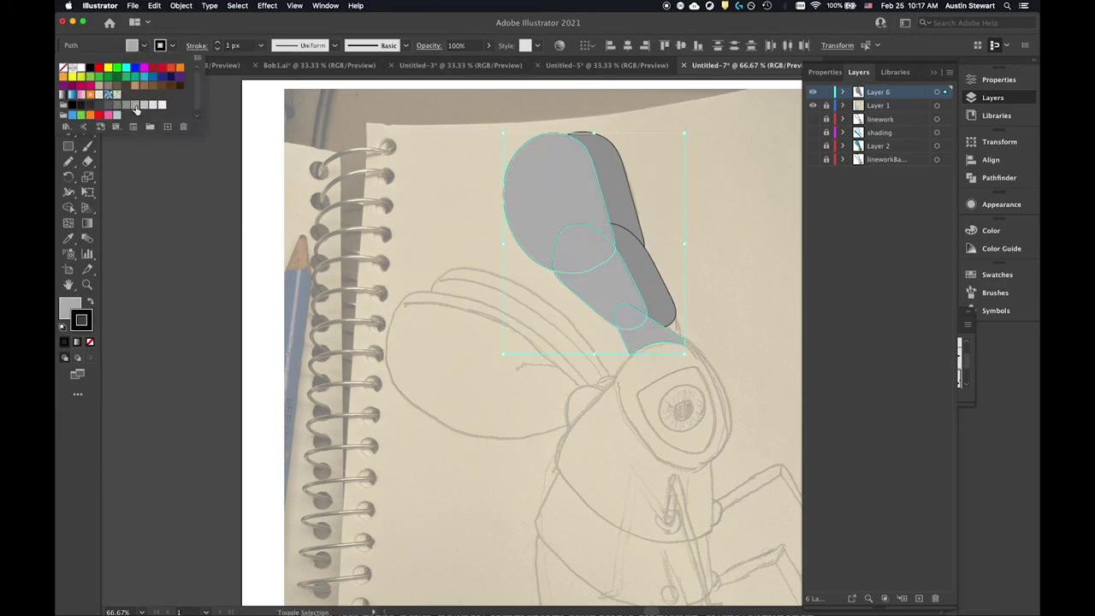
{"action": "left_click", "coordinate": [425, 163]}
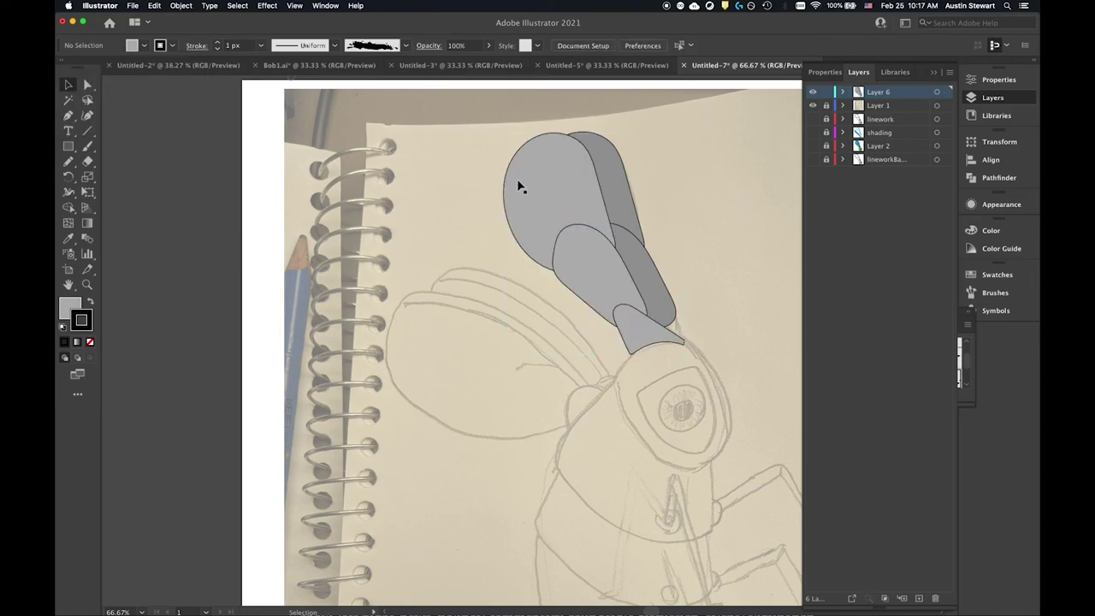
- Set the dark grey stalk segment's fill to None
{"action": "left_click", "coordinate": [659, 299]}
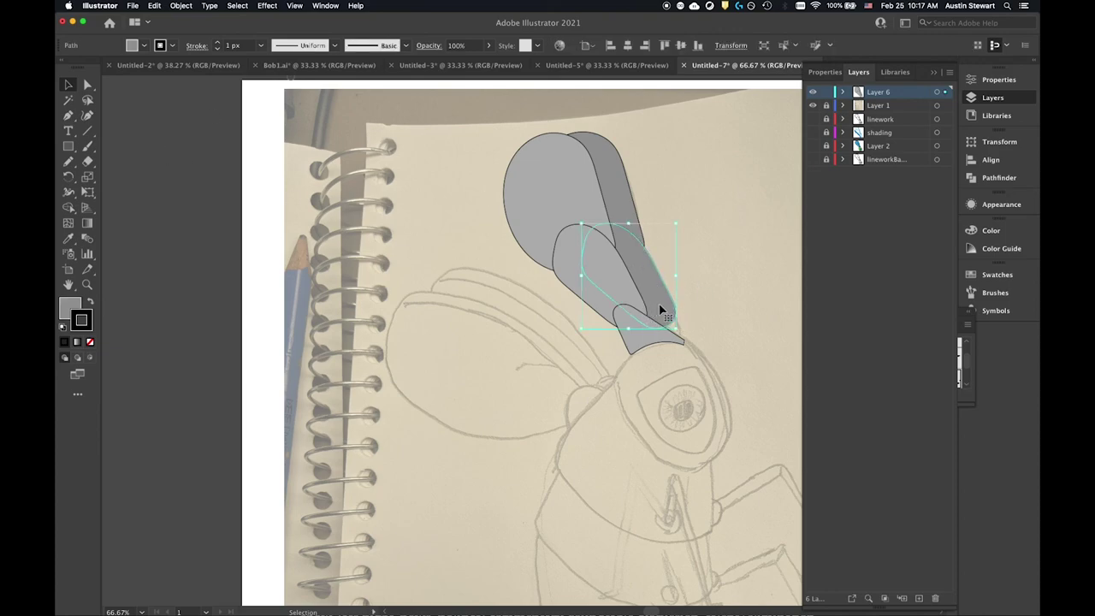
{"action": "left_click", "coordinate": [144, 46]}
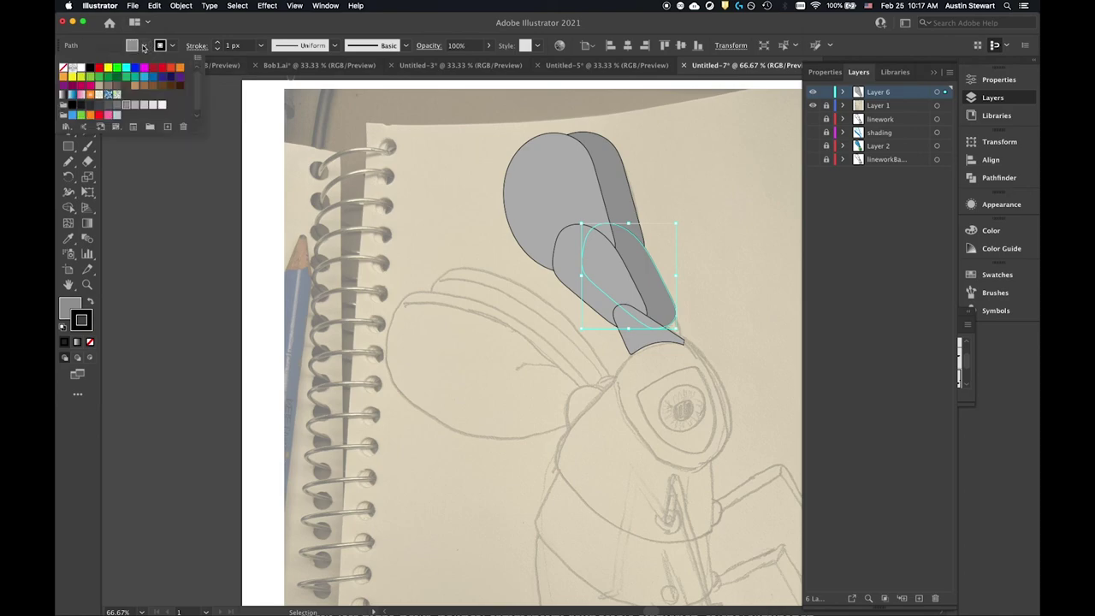
{"action": "left_click", "coordinate": [65, 67]}
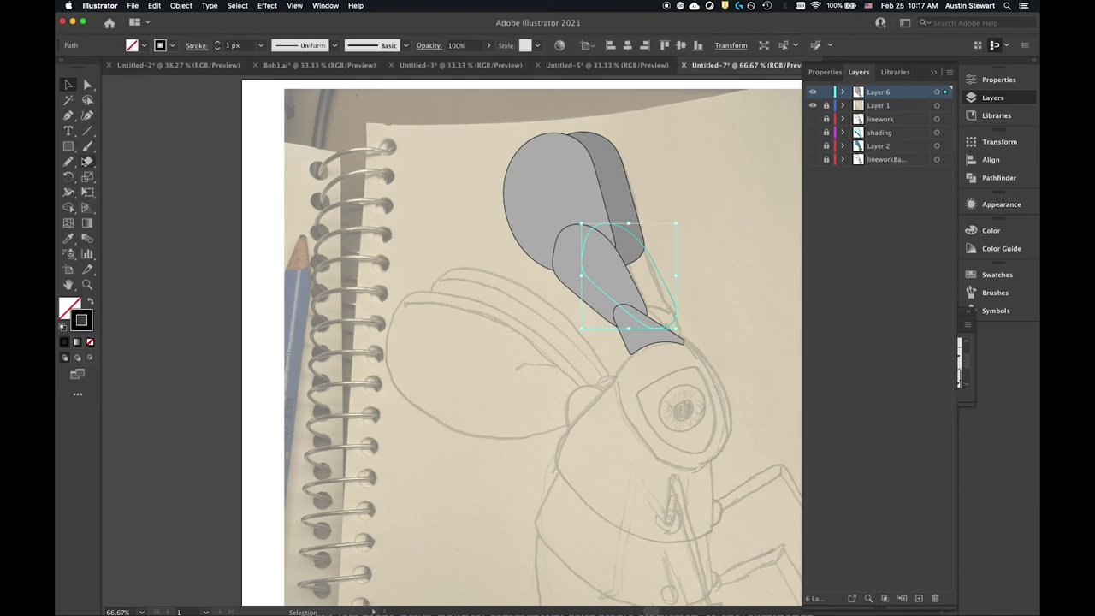
{"action": "left_click", "coordinate": [68, 161]}
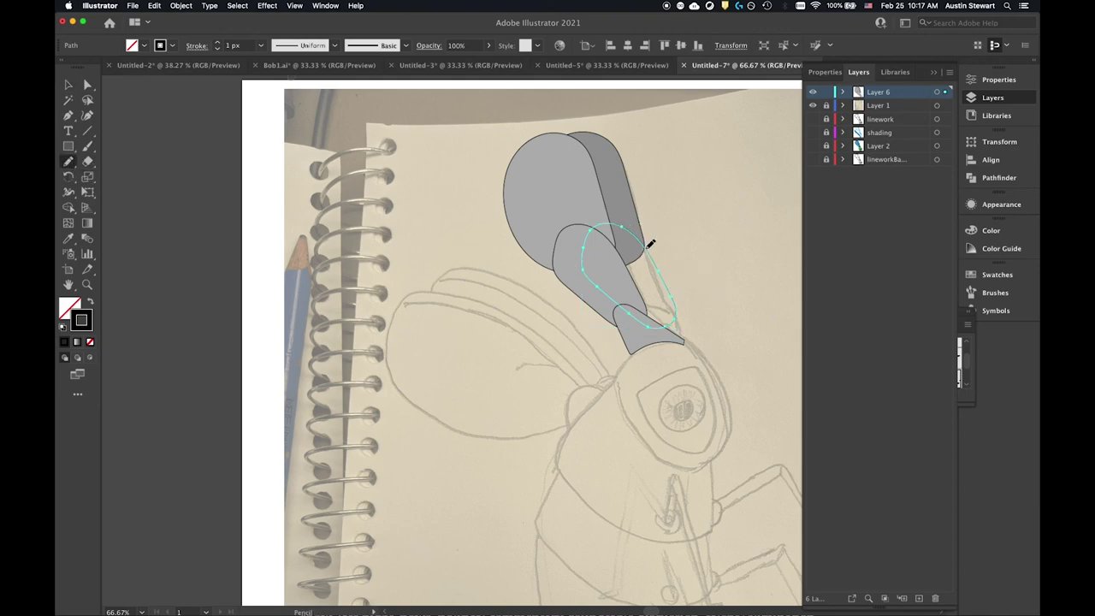
- Trace a pencil stroke along the stalk segment's edge
{"action": "key", "text": "v"}
{"action": "left_click", "coordinate": [717, 285]}
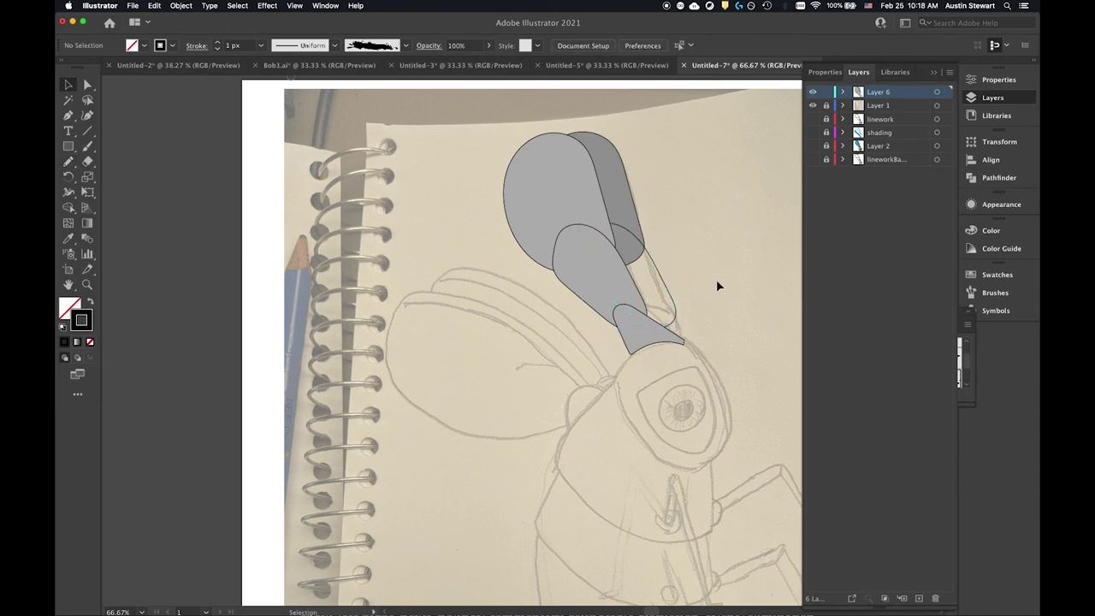
{"action": "key", "text": "n"}
{"action": "mouse_move", "coordinate": [685, 337]}
{"action": "left_mouse_down"}
{"action": "mouse_move", "coordinate": [659, 304]}
{"action": "mouse_move", "coordinate": [641, 305]}
{"action": "mouse_move", "coordinate": [659, 340]}
{"action": "mouse_move", "coordinate": [686, 333]}
{"action": "left_mouse_up"}
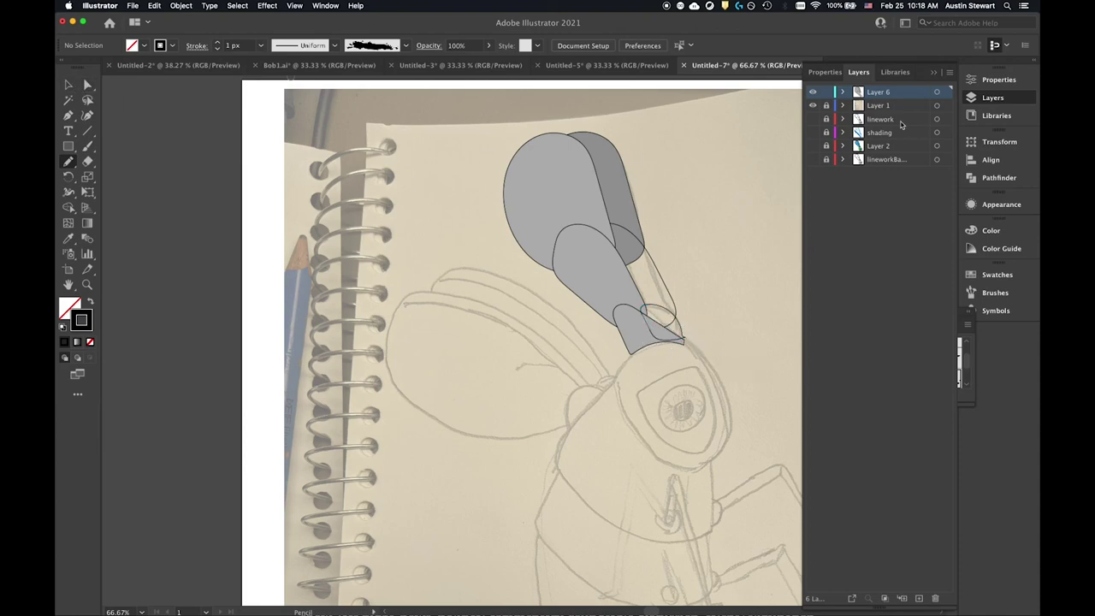
- Drag the tip ellipse's path lower in Layer 6's stacking order
{"action": "left_click", "coordinate": [844, 93]}
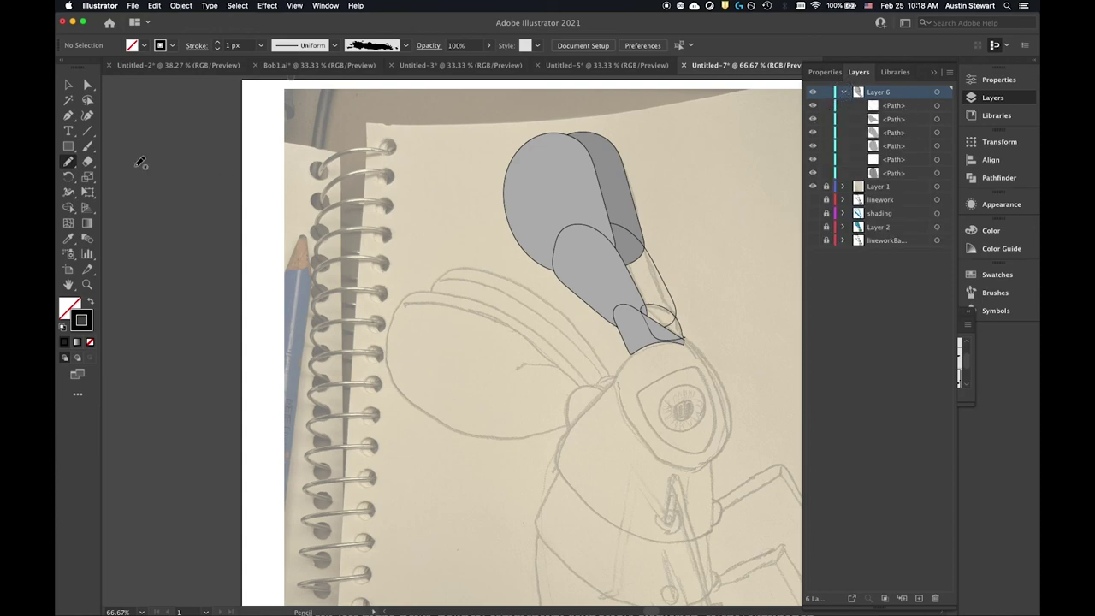
{"action": "left_click", "coordinate": [68, 85]}
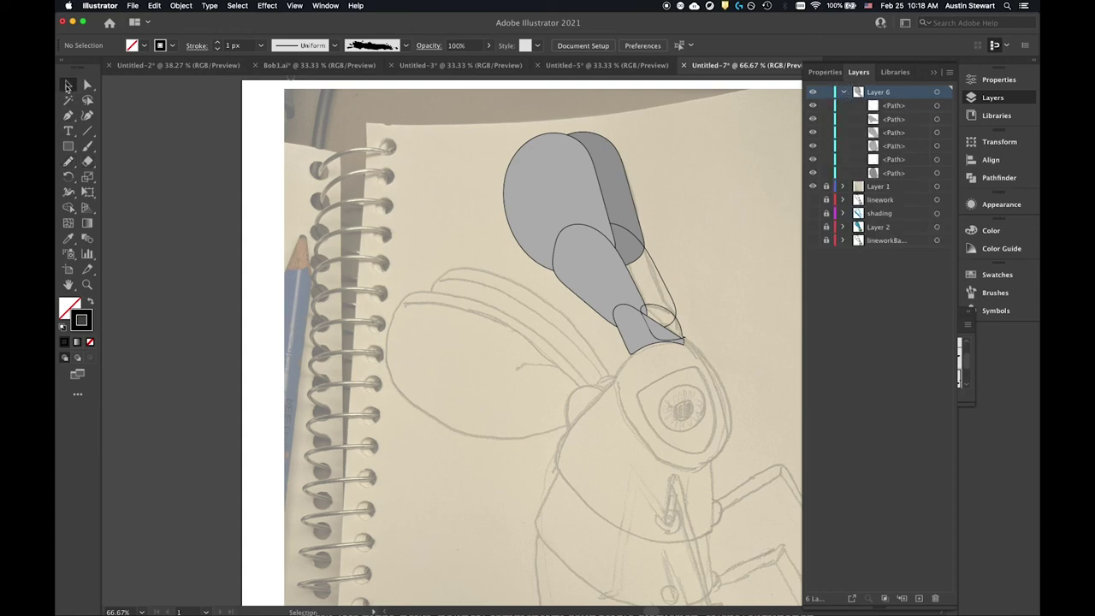
{"action": "left_click", "coordinate": [681, 329]}
{"action": "left_click", "coordinate": [913, 108]}
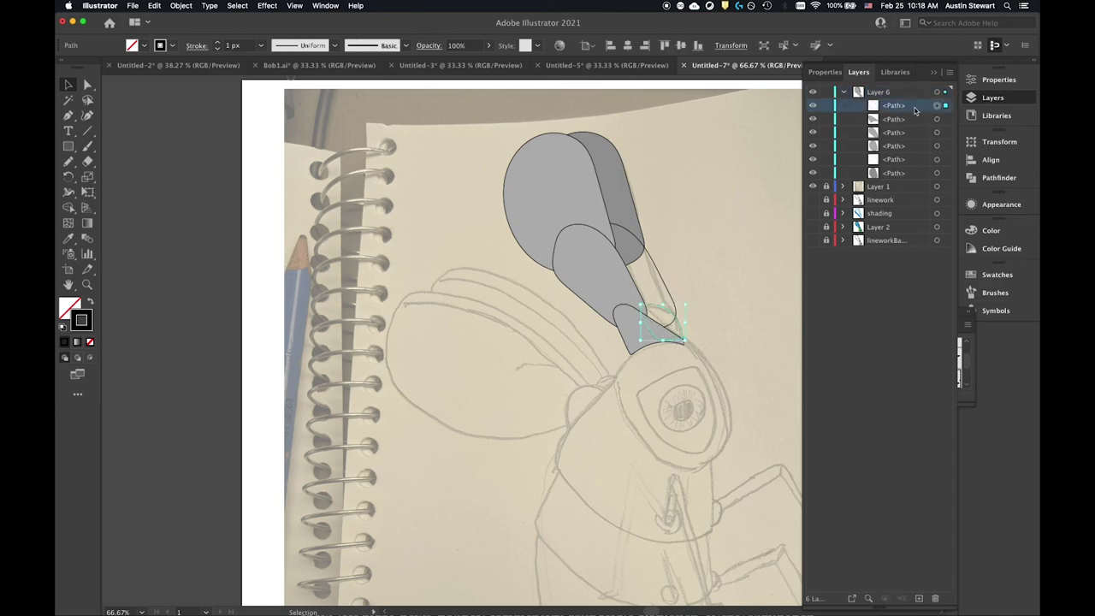
{"action": "left_click_drag", "start_coordinate": [914, 108], "coordinate": [918, 155]}
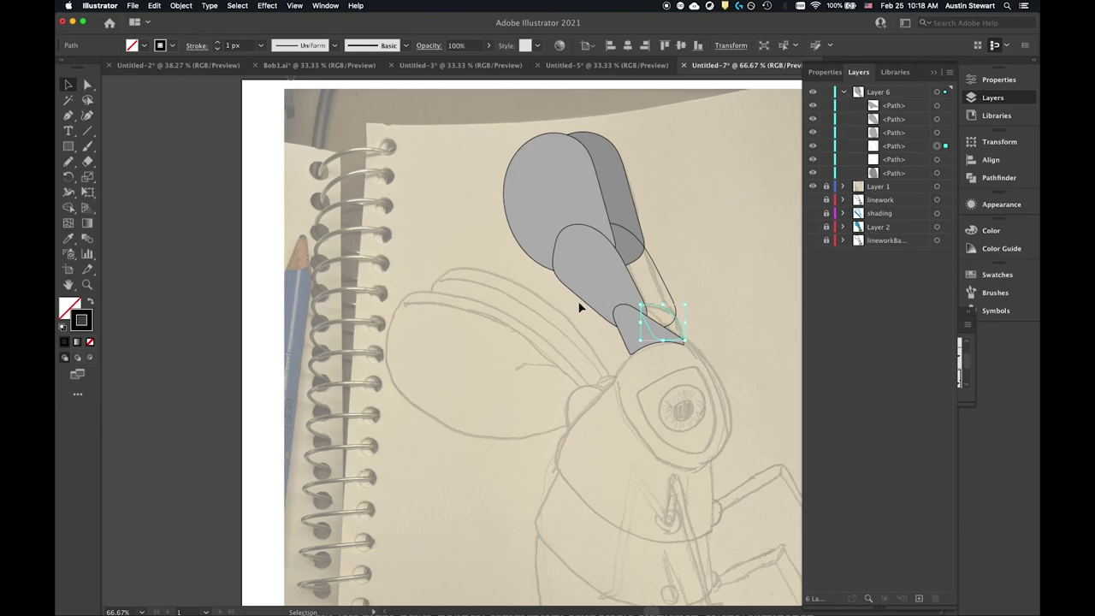
{"action": "left_click", "coordinate": [540, 282]}
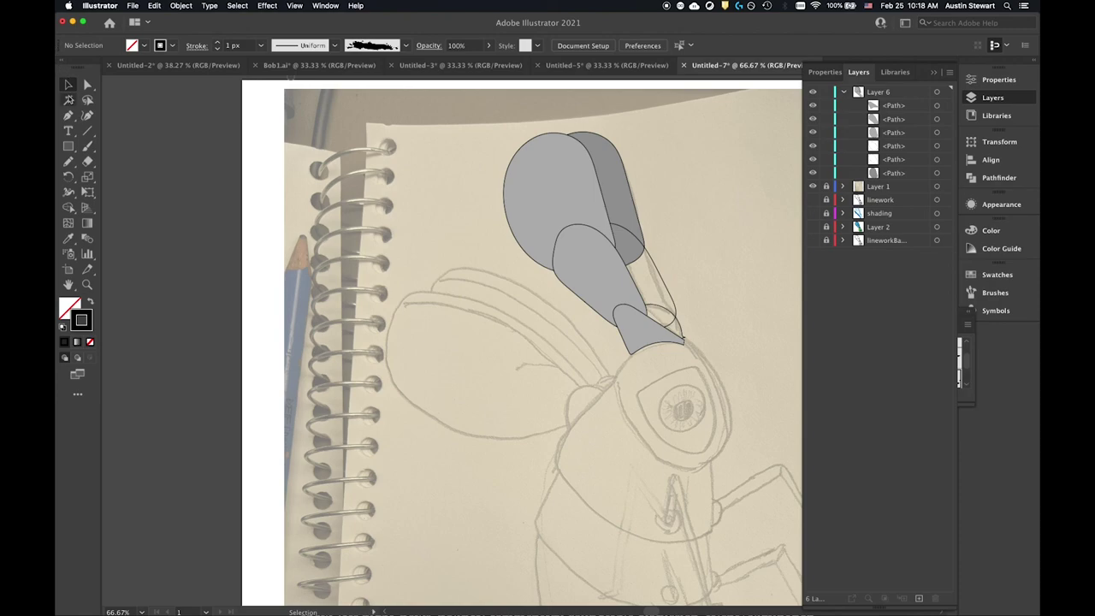
- Draw a closed pencil outline around the eye from the stalk tip
{"action": "left_click", "coordinate": [69, 163]}
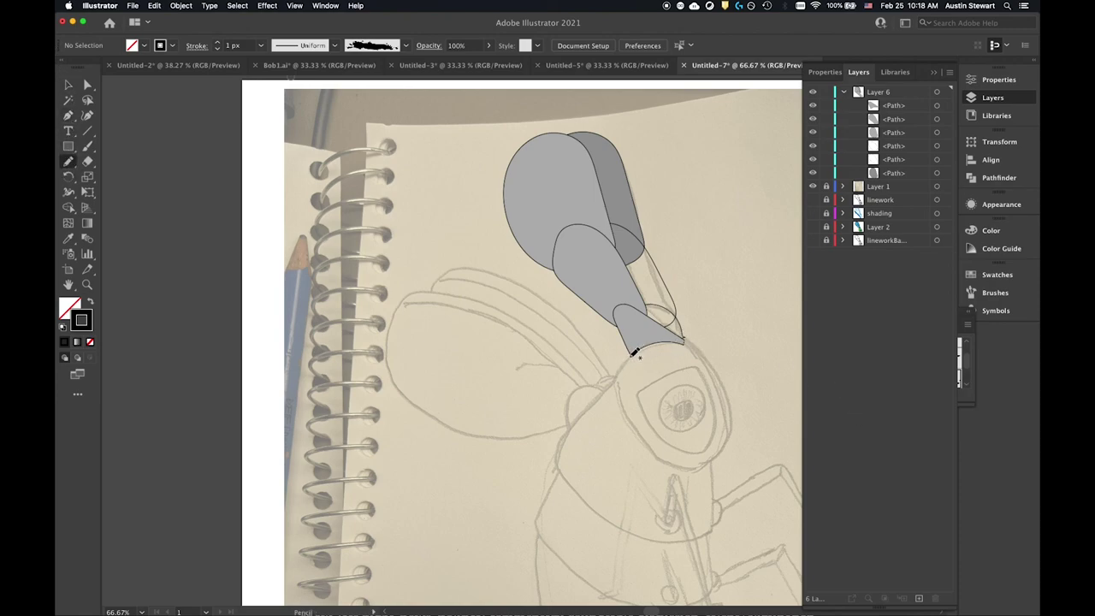
{"action": "mouse_move", "coordinate": [635, 351]}
{"action": "left_mouse_down"}
{"action": "mouse_move", "coordinate": [616, 389]}
{"action": "mouse_move", "coordinate": [641, 445]}
{"action": "mouse_move", "coordinate": [679, 468]}
{"action": "mouse_move", "coordinate": [713, 467]}
{"action": "mouse_move", "coordinate": [731, 447]}
{"action": "mouse_move", "coordinate": [731, 422]}
{"action": "mouse_move", "coordinate": [695, 342]}
{"action": "mouse_move", "coordinate": [654, 331]}
{"action": "mouse_move", "coordinate": [623, 373]}
{"action": "left_mouse_up"}
{"action": "key", "text": "super+z"}
{"action": "mouse_move", "coordinate": [660, 339]}
{"action": "left_mouse_down"}
{"action": "mouse_move", "coordinate": [616, 378]}
{"action": "mouse_move", "coordinate": [631, 427]}
{"action": "mouse_move", "coordinate": [669, 462]}
{"action": "mouse_move", "coordinate": [709, 468]}
{"action": "mouse_move", "coordinate": [726, 431]}
{"action": "mouse_move", "coordinate": [724, 389]}
{"action": "mouse_move", "coordinate": [706, 357]}
{"action": "mouse_move", "coordinate": [650, 343]}
{"action": "left_mouse_up"}
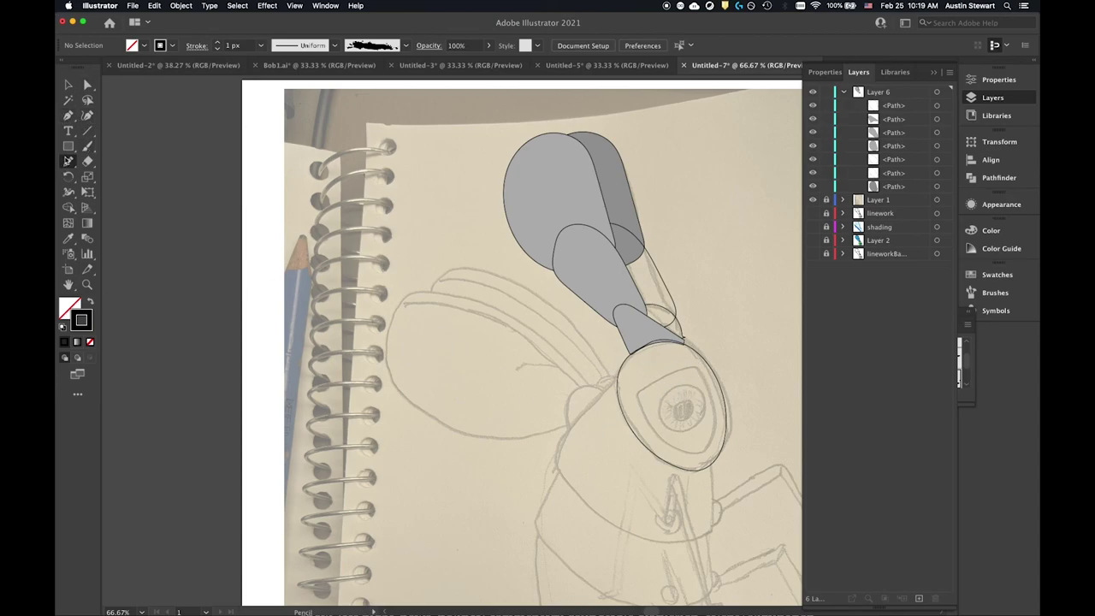
- Trace the eye's inner socket outline, discarding failed pupil and iris strokes
{"action": "double_click", "coordinate": [68, 163]}
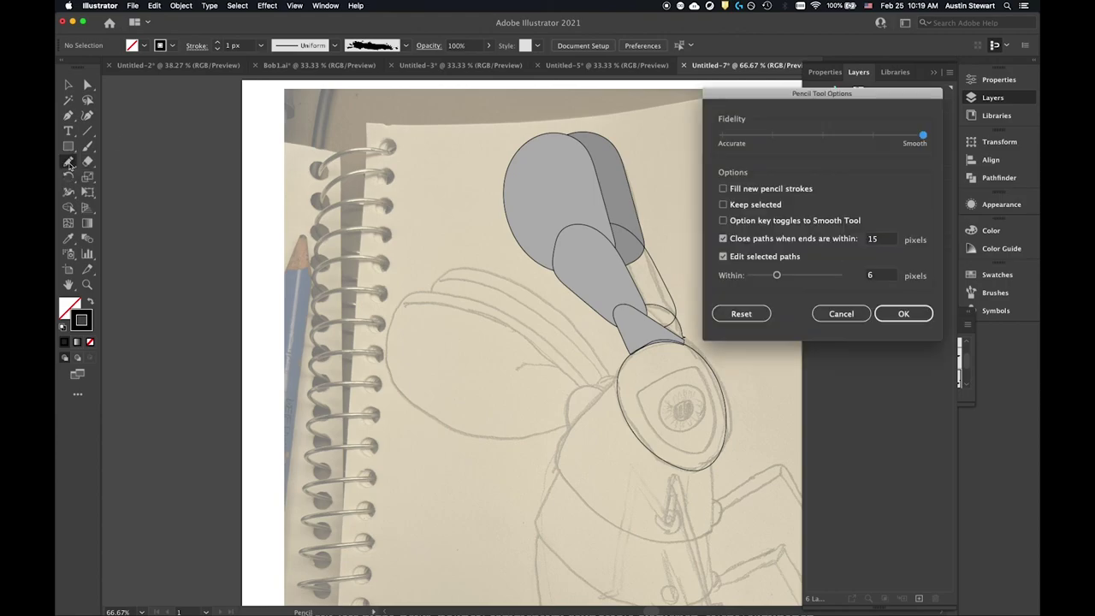
{"action": "left_click", "coordinate": [900, 316]}
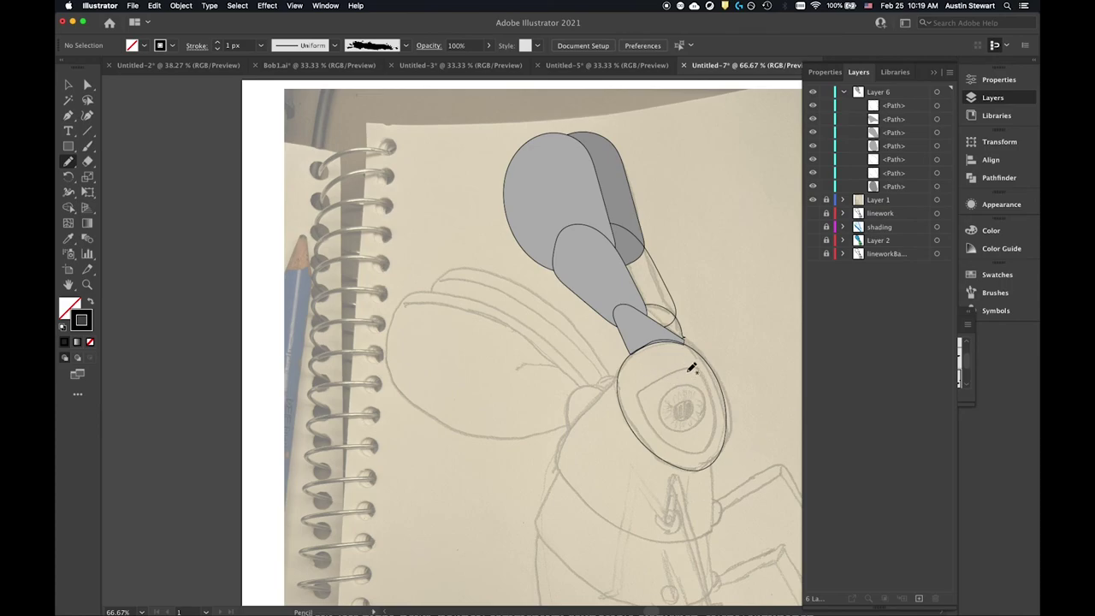
{"action": "mouse_move", "coordinate": [700, 368]}
{"action": "left_mouse_down"}
{"action": "mouse_move", "coordinate": [637, 391]}
{"action": "mouse_move", "coordinate": [646, 426]}
{"action": "mouse_move", "coordinate": [672, 449]}
{"action": "mouse_move", "coordinate": [708, 447]}
{"action": "mouse_move", "coordinate": [688, 368]}
{"action": "left_mouse_up"}
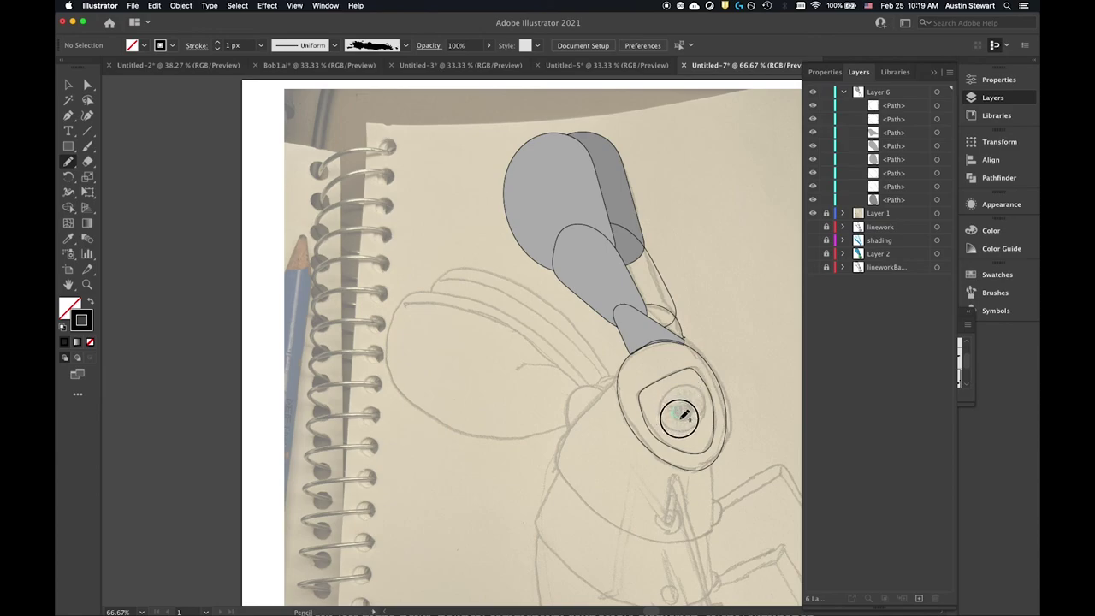
{"action": "mouse_move", "coordinate": [698, 413]}
{"action": "left_mouse_down"}
{"action": "mouse_move", "coordinate": [691, 402]}
{"action": "mouse_move", "coordinate": [678, 407]}
{"action": "mouse_move", "coordinate": [687, 395]}
{"action": "left_mouse_up"}
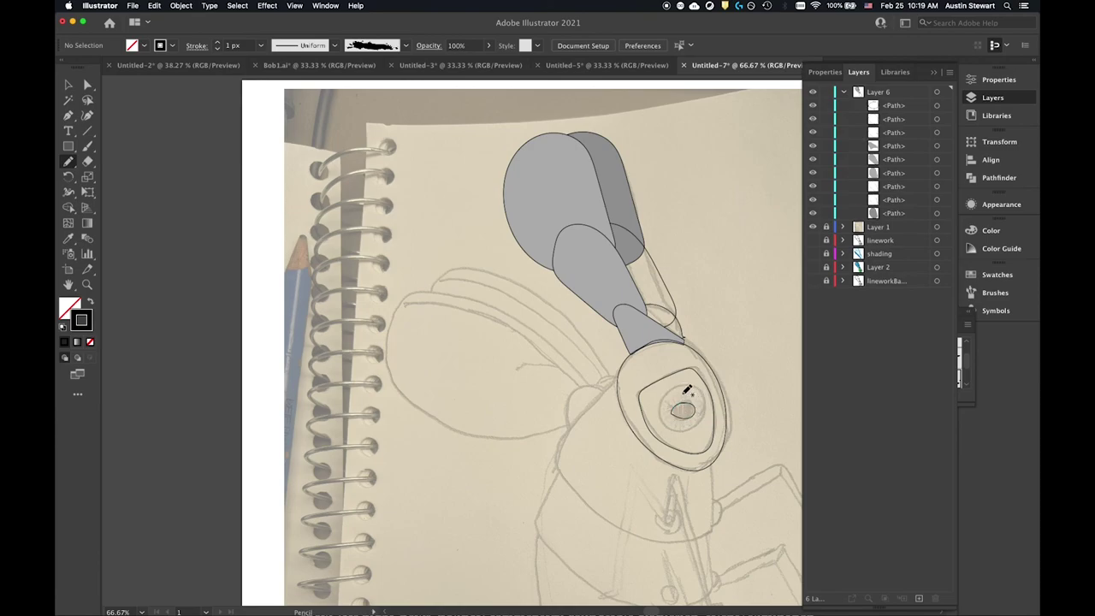
{"action": "key", "text": "super+z"}
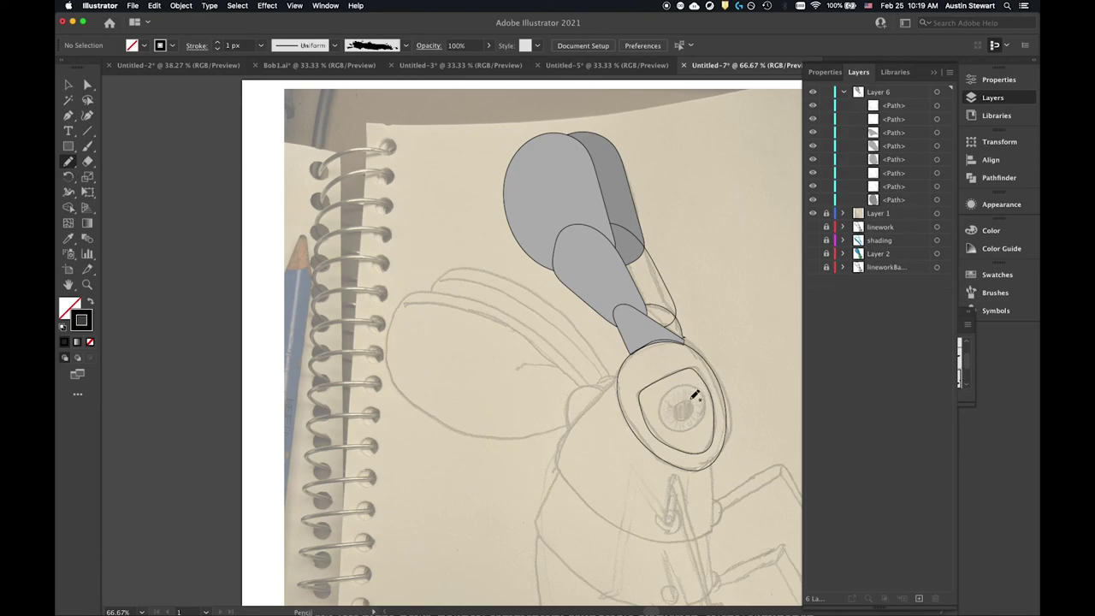
{"action": "mouse_move", "coordinate": [690, 382]}
{"action": "left_mouse_down"}
{"action": "mouse_move", "coordinate": [665, 385]}
{"action": "mouse_move", "coordinate": [685, 426]}
{"action": "mouse_move", "coordinate": [705, 422]}
{"action": "mouse_move", "coordinate": [710, 403]}
{"action": "mouse_move", "coordinate": [691, 384]}
{"action": "left_mouse_up"}
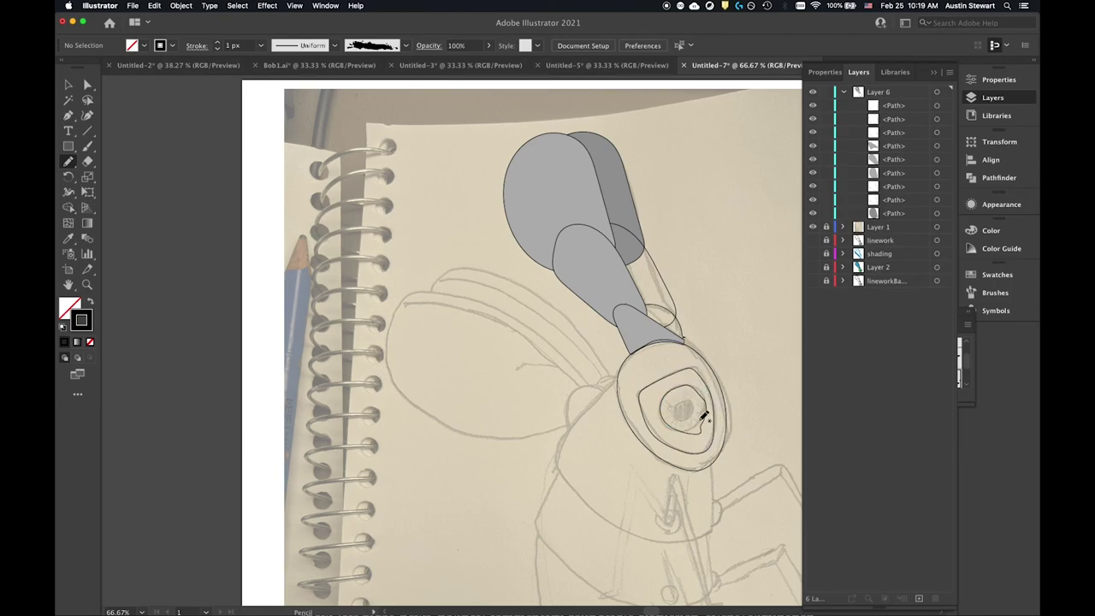
{"action": "key", "text": "super+z"}
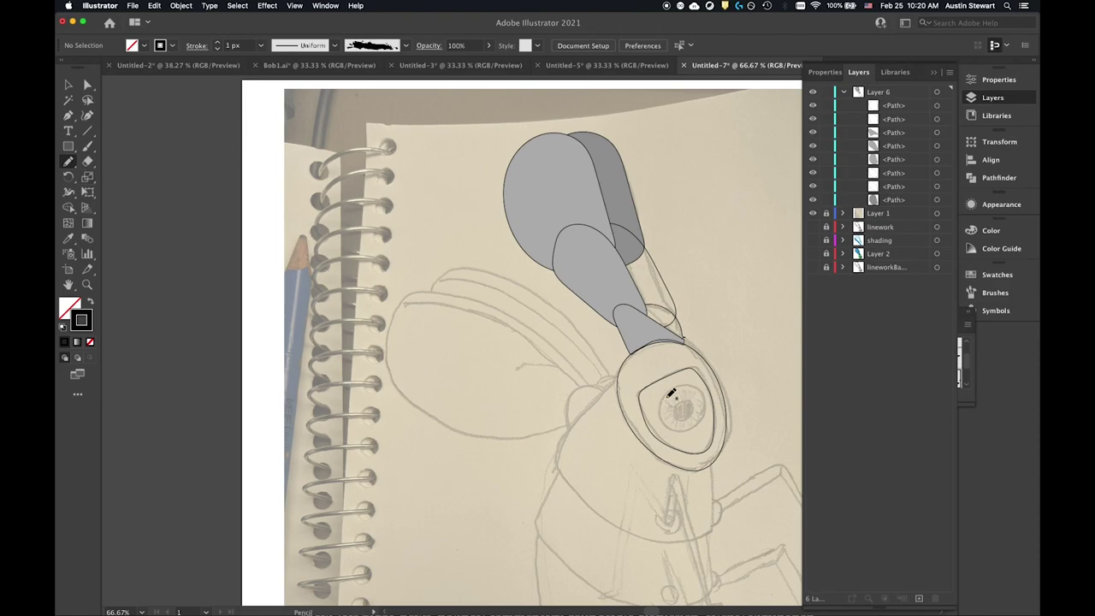
- Set pencil Fidelity smoother and trace a circle around the iris
{"action": "double_click", "coordinate": [68, 162]}
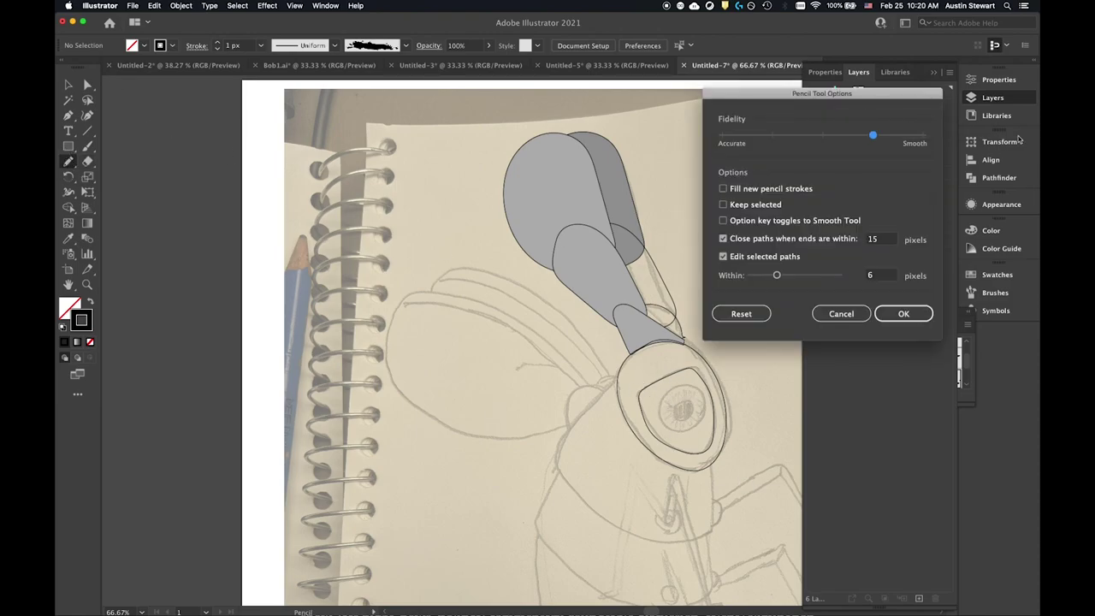
{"action": "left_click_drag", "start_coordinate": [892, 136], "coordinate": [924, 135]}
{"action": "left_click", "coordinate": [904, 313]}
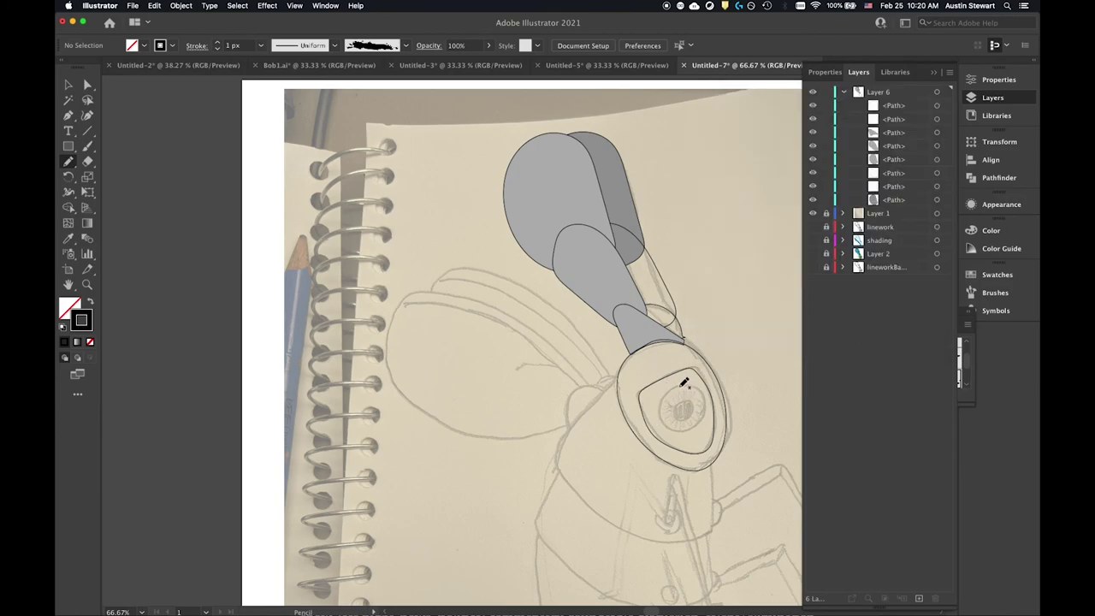
{"action": "mouse_move", "coordinate": [679, 382]}
{"action": "left_mouse_down"}
{"action": "mouse_move", "coordinate": [663, 385]}
{"action": "mouse_move", "coordinate": [656, 404]}
{"action": "mouse_move", "coordinate": [670, 428]}
{"action": "mouse_move", "coordinate": [694, 432]}
{"action": "mouse_move", "coordinate": [715, 410]}
{"action": "mouse_move", "coordinate": [678, 383]}
{"action": "left_mouse_up"}
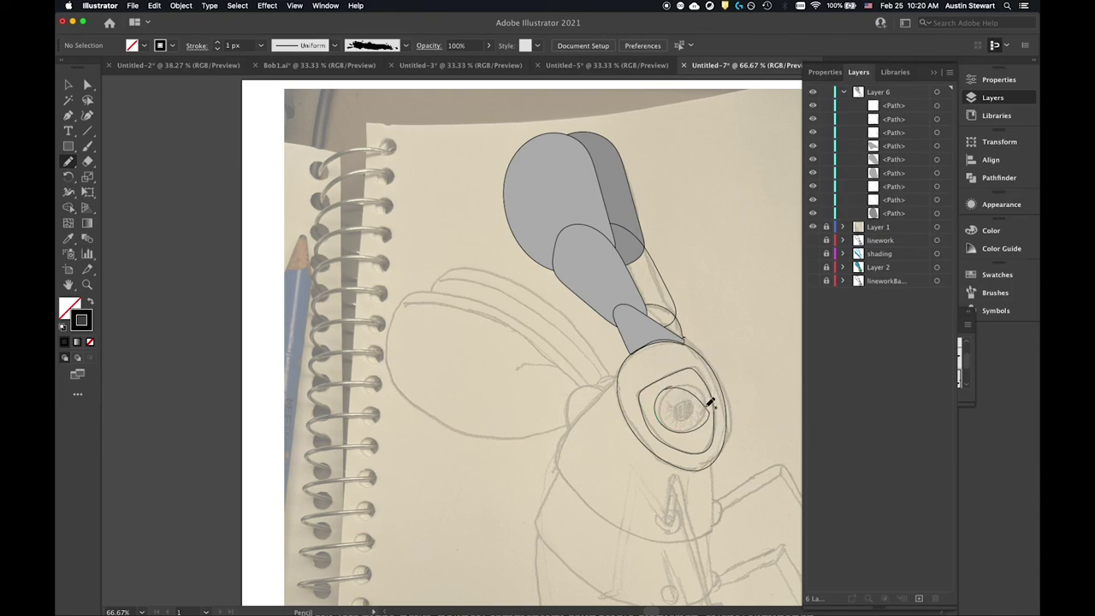
{"action": "key", "text": "v"}
- Delete the badly fitting iris circle after a reshaping attempt
{"action": "left_click", "coordinate": [698, 402]}
{"action": "key", "text": "b"}
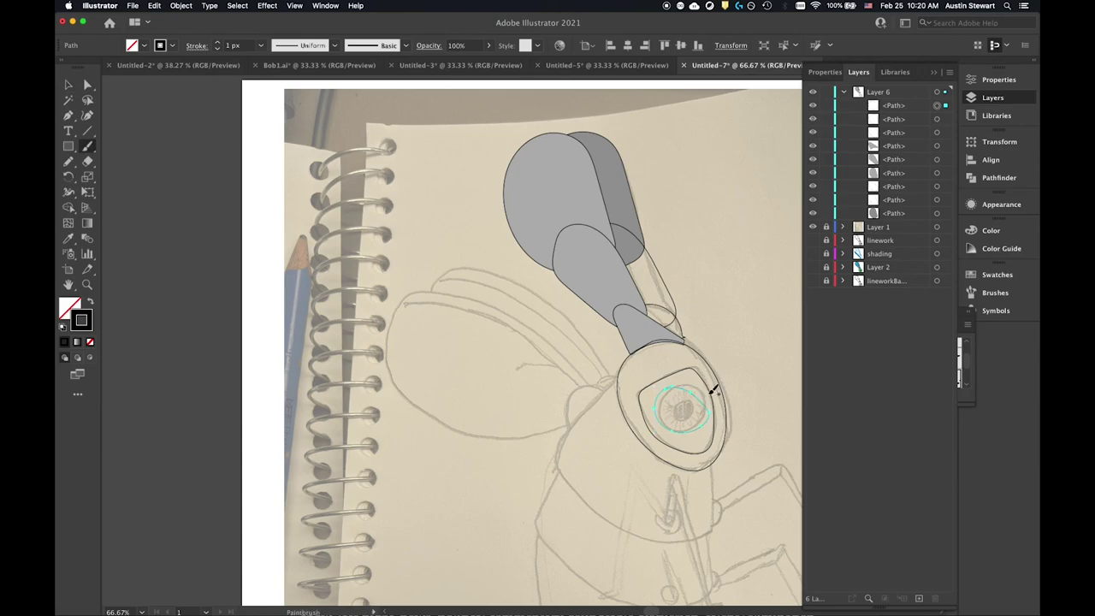
{"action": "key", "text": "n"}
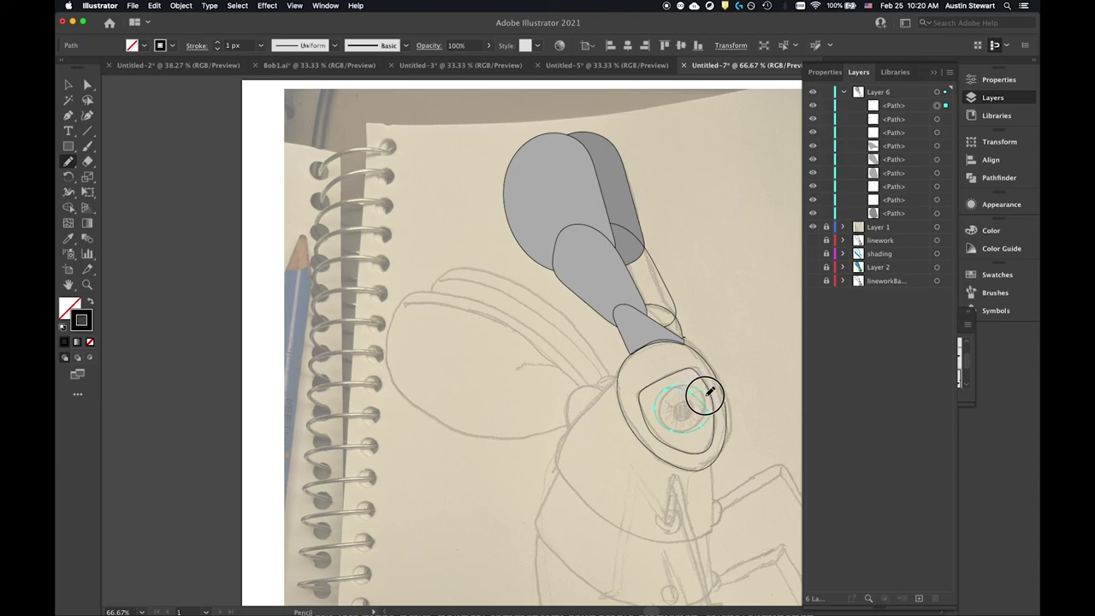
{"action": "left_click_drag", "start_coordinate": [709, 411], "coordinate": [706, 406]}
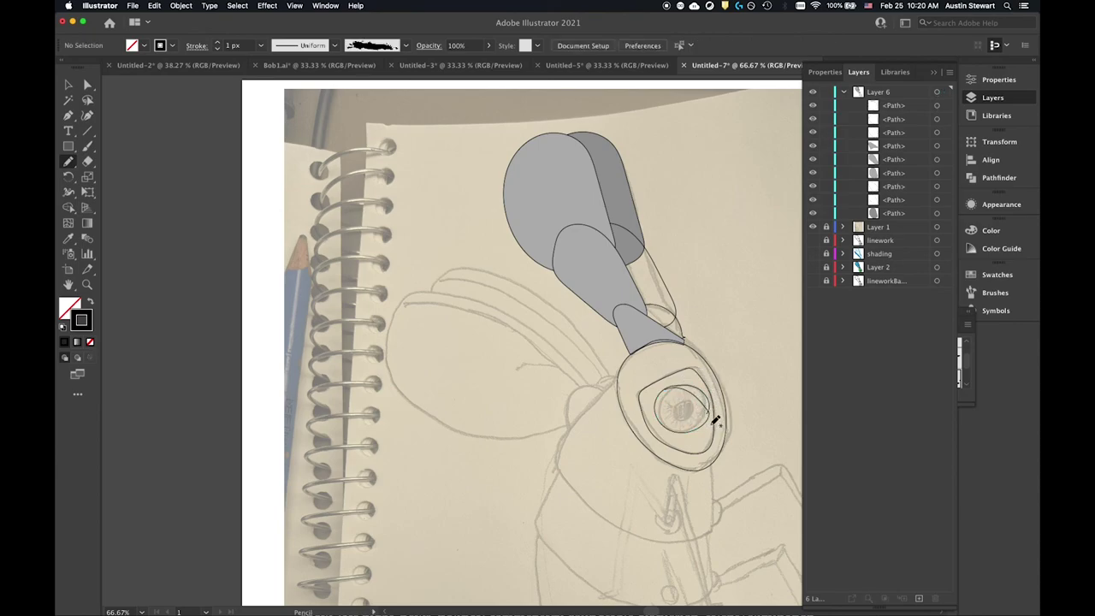
{"action": "left_click", "coordinate": [712, 427], "text": "super"}
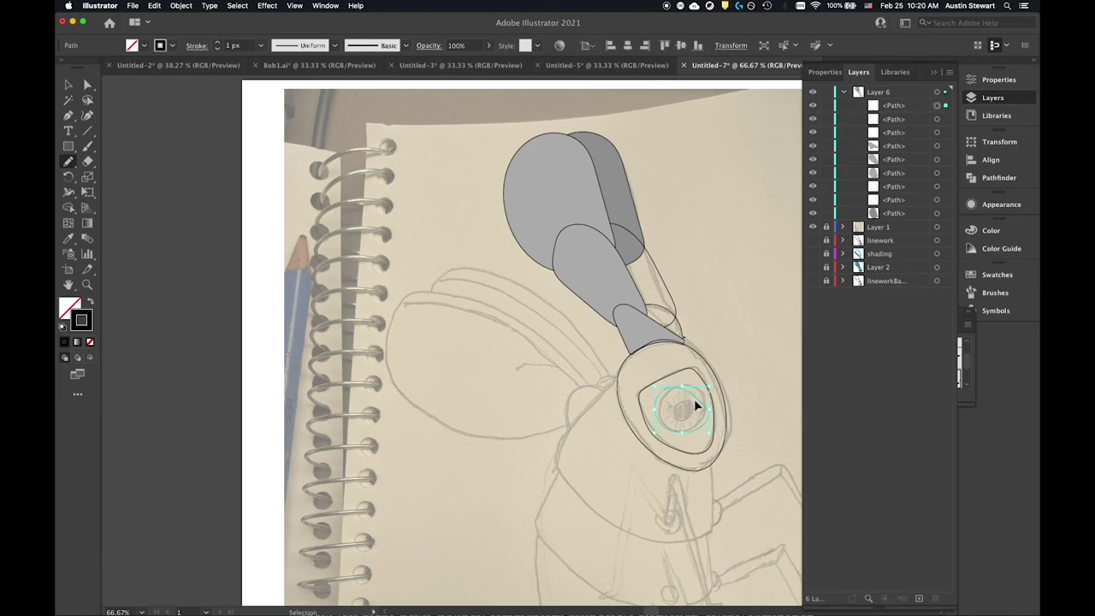
{"action": "key", "text": "Delete"}
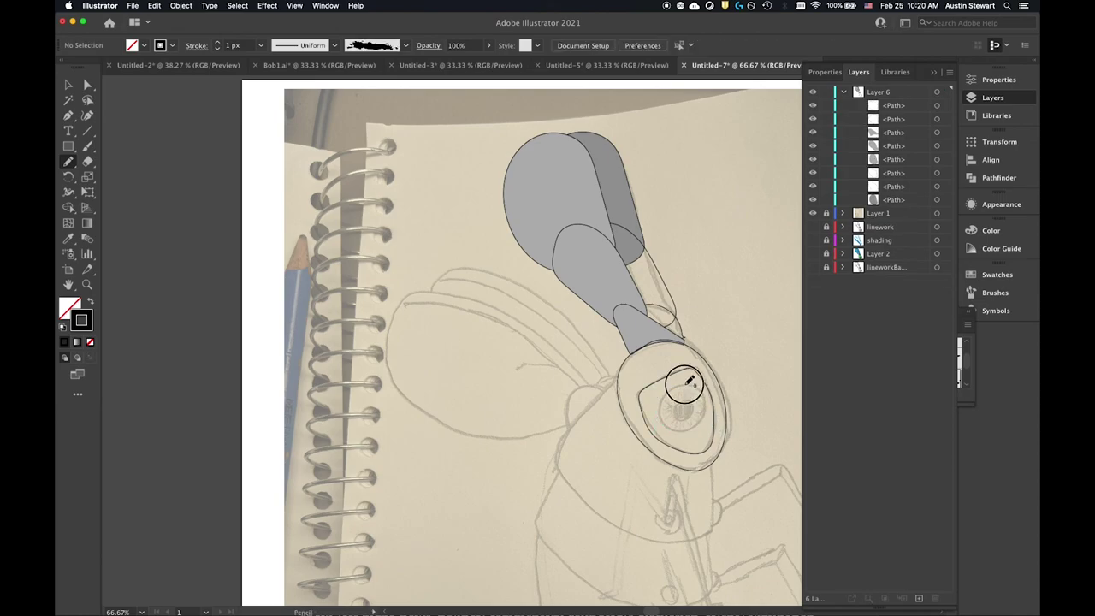
- Redraw the iris circle and adjust its anchor points to fit the sketch
{"action": "mouse_move", "coordinate": [665, 395]}
{"action": "left_mouse_down"}
{"action": "mouse_move", "coordinate": [663, 424]}
{"action": "mouse_move", "coordinate": [684, 427]}
{"action": "mouse_move", "coordinate": [703, 413]}
{"action": "mouse_move", "coordinate": [672, 386]}
{"action": "left_mouse_up"}
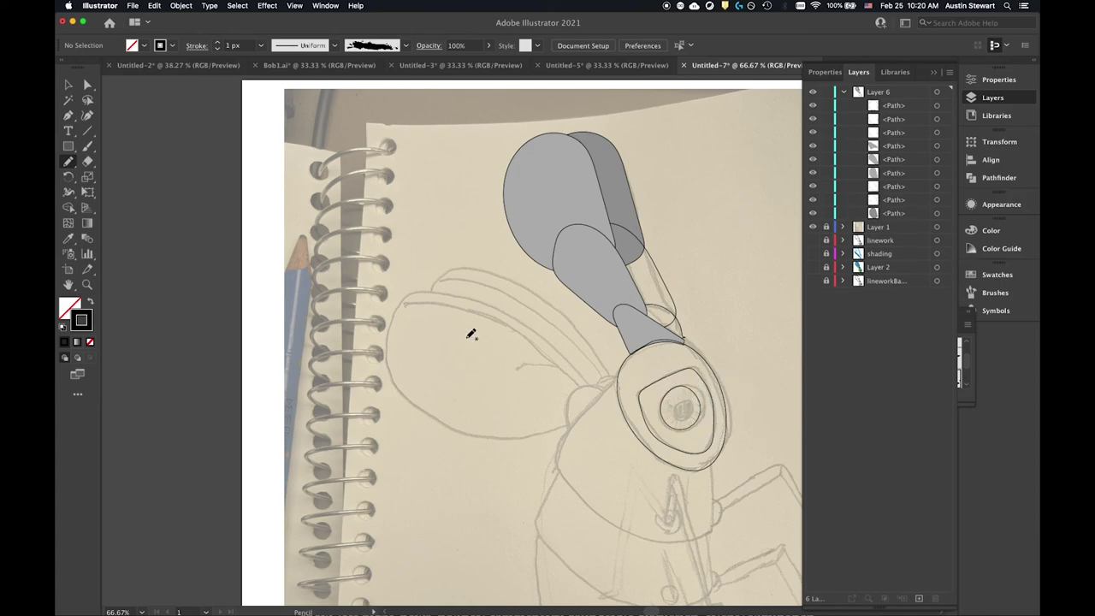
{"action": "left_click", "coordinate": [69, 86]}
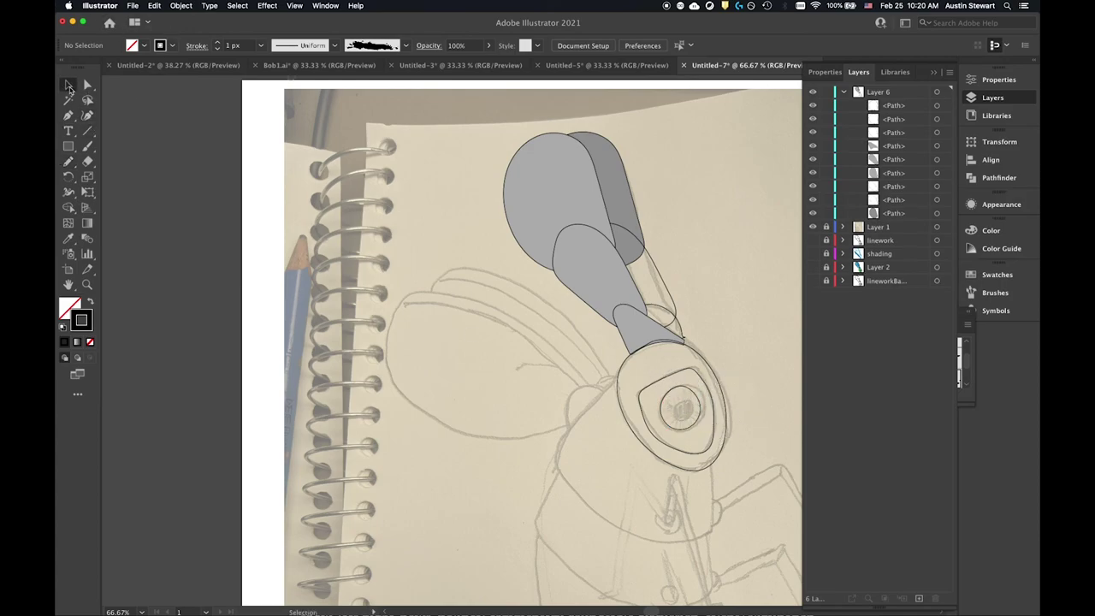
{"action": "left_click", "coordinate": [690, 392]}
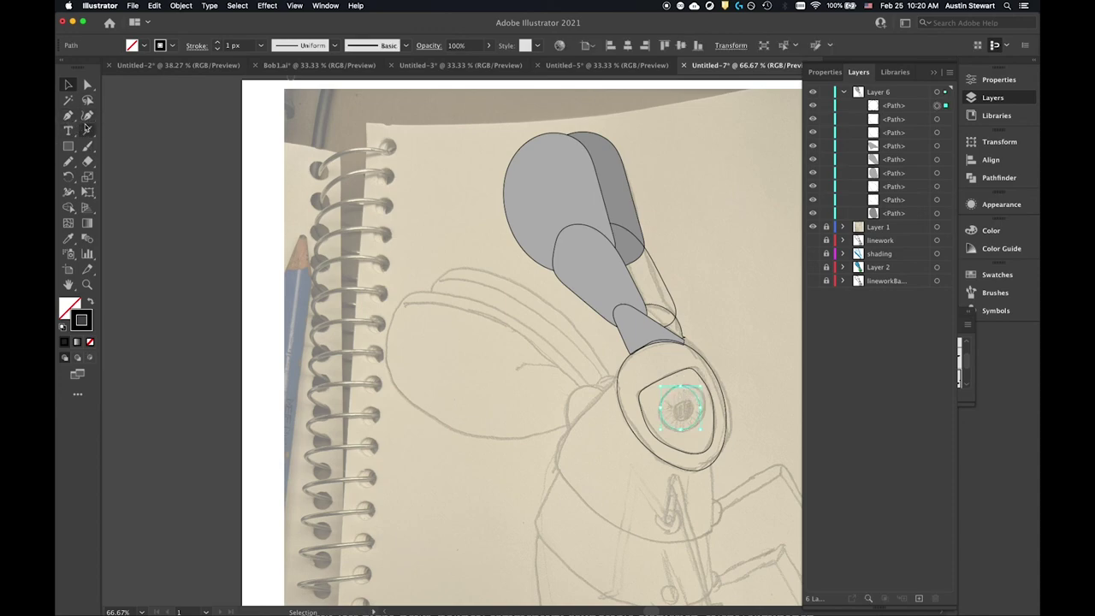
{"action": "left_click", "coordinate": [88, 85]}
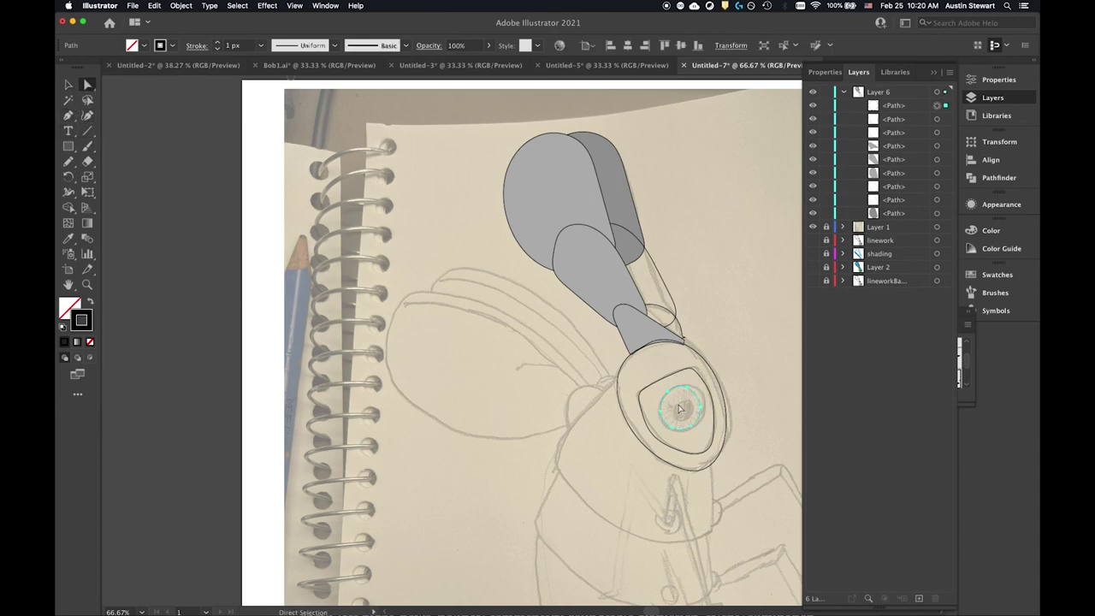
{"action": "left_click_drag", "start_coordinate": [700, 412], "coordinate": [692, 387]}
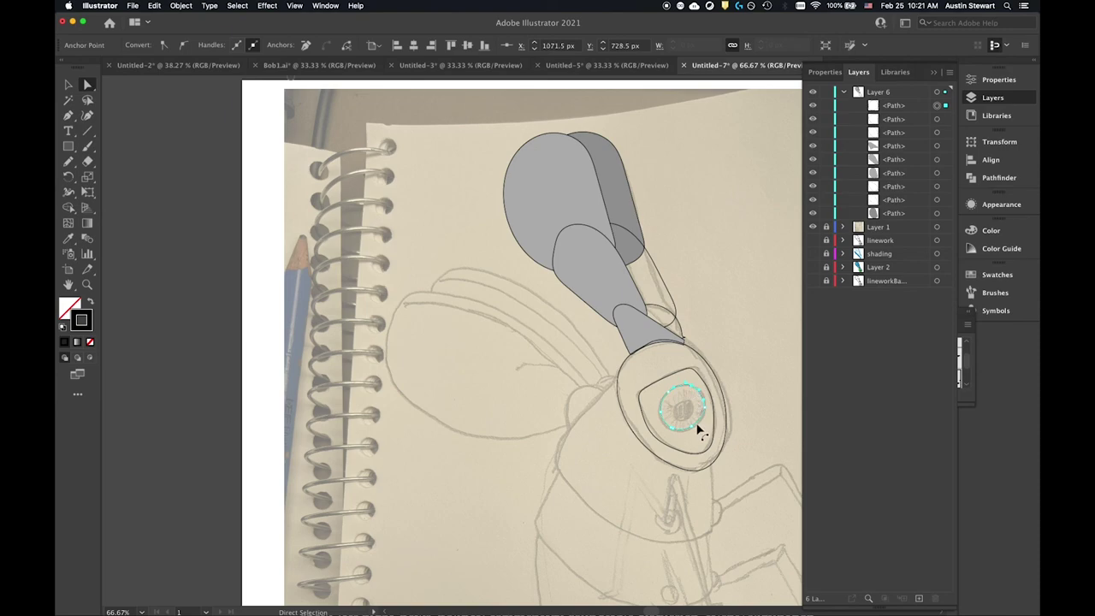
{"action": "left_click_drag", "start_coordinate": [693, 430], "coordinate": [697, 434]}
- Draw a pencil circle around the sketched pupil and select the new pupil path
{"action": "left_click", "coordinate": [69, 162]}
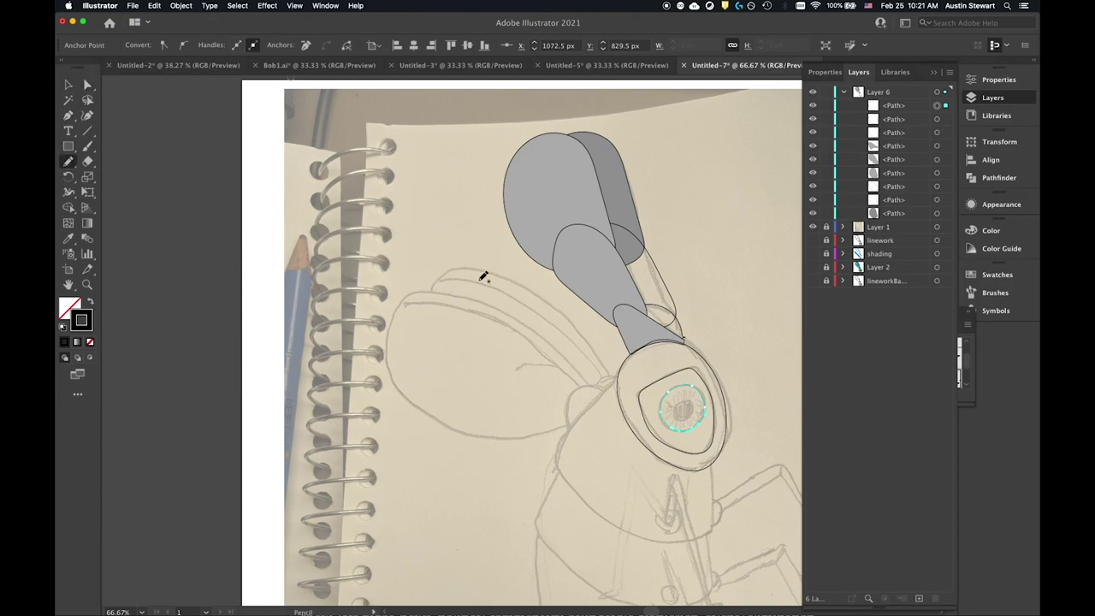
{"action": "key", "text": "v"}
{"action": "left_click", "coordinate": [474, 195]}
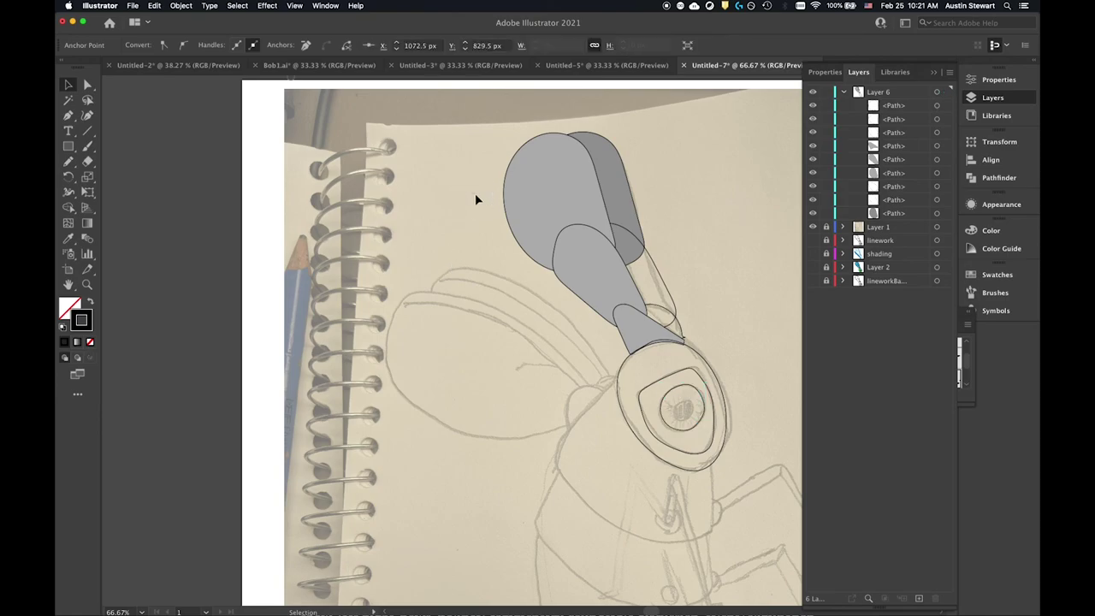
{"action": "key", "text": "n"}
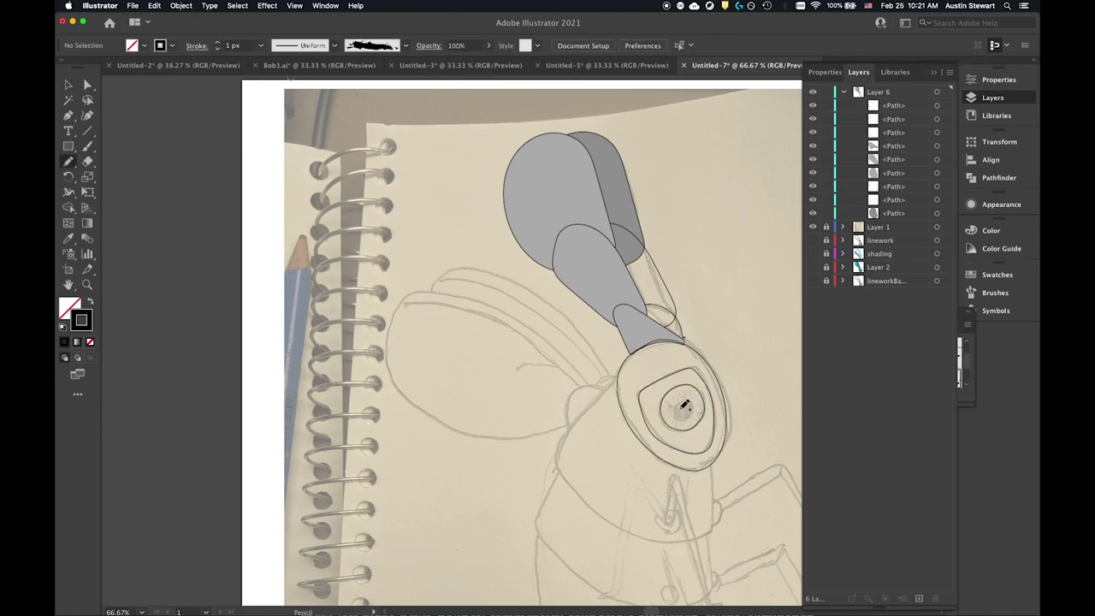
{"action": "mouse_move", "coordinate": [689, 398]}
{"action": "left_mouse_down"}
{"action": "mouse_move", "coordinate": [665, 402]}
{"action": "mouse_move", "coordinate": [658, 421]}
{"action": "mouse_move", "coordinate": [673, 437]}
{"action": "mouse_move", "coordinate": [699, 399]}
{"action": "mouse_move", "coordinate": [688, 400]}
{"action": "left_mouse_up"}
{"action": "key", "text": "super+z"}
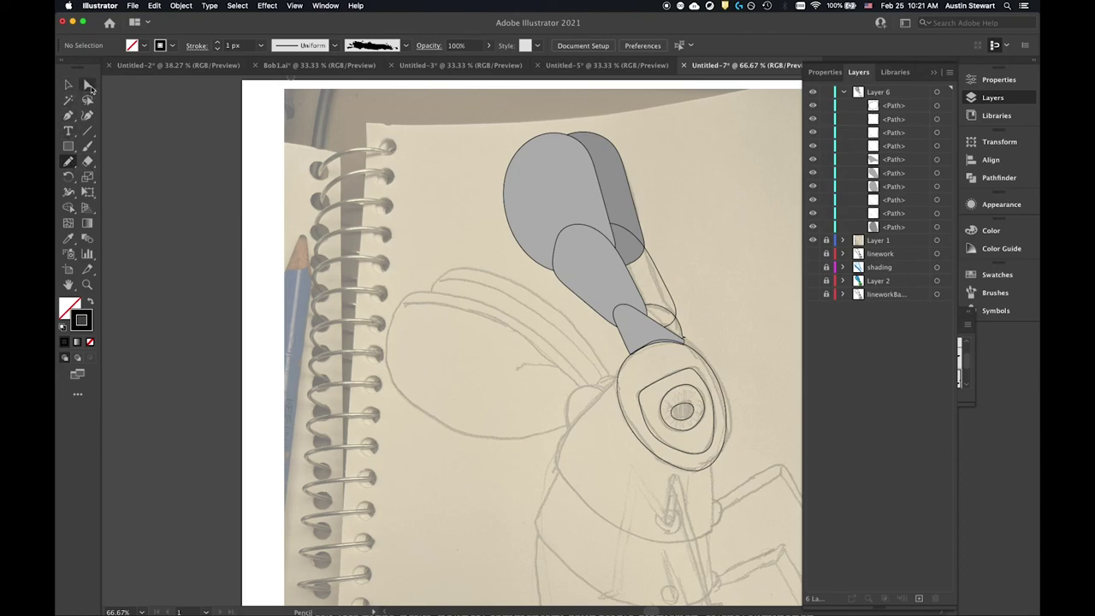
{"action": "left_click", "coordinate": [88, 84]}
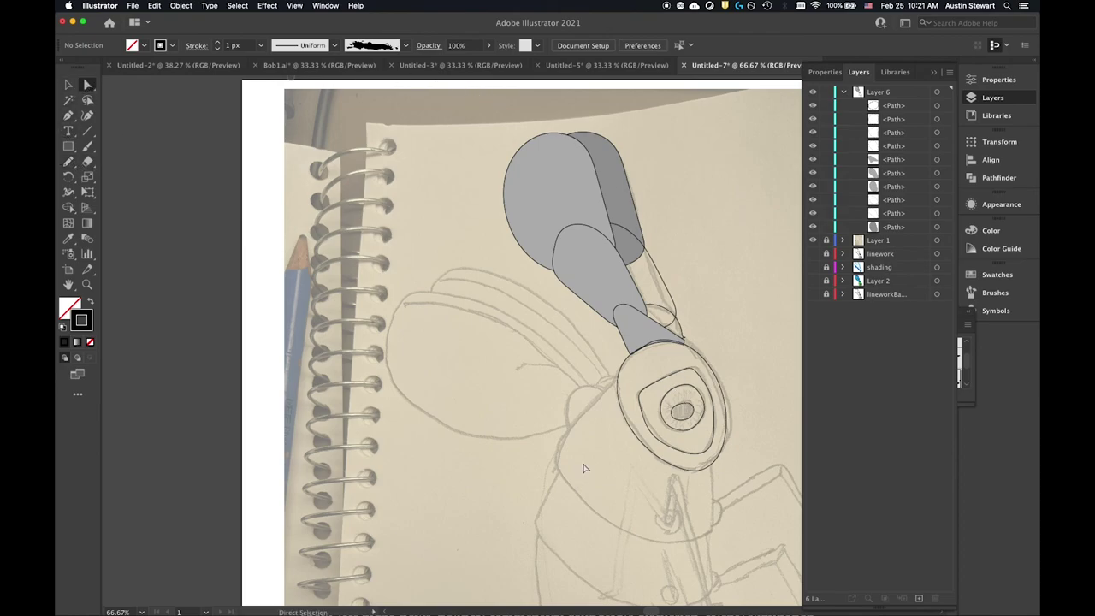
{"action": "left_click", "coordinate": [685, 410]}
- Join the pupil oval's open end points with Connect Selected End Points
{"action": "scroll", "coordinate": [693, 413], "scroll_direction": "up", "scroll_amount": 10, "text": "alt"}
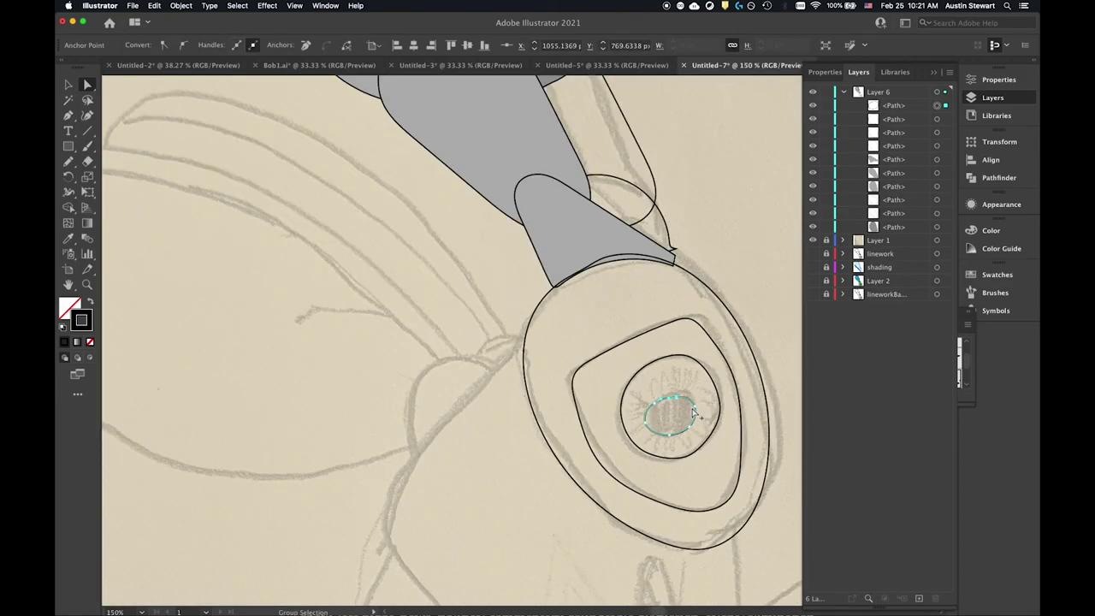
{"action": "left_click", "coordinate": [648, 331]}
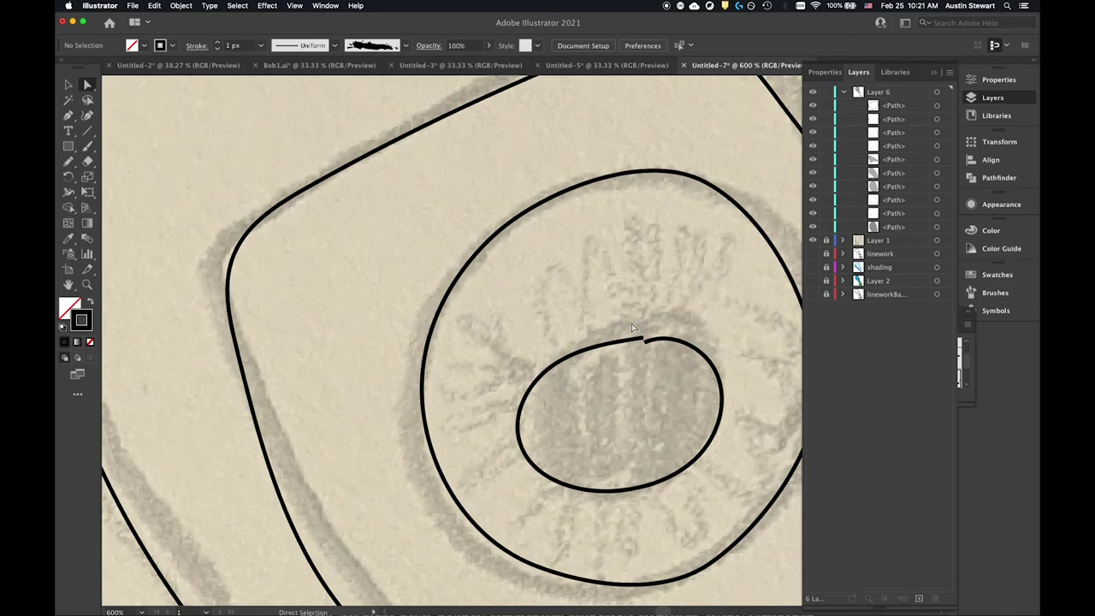
{"action": "left_click", "coordinate": [643, 341]}
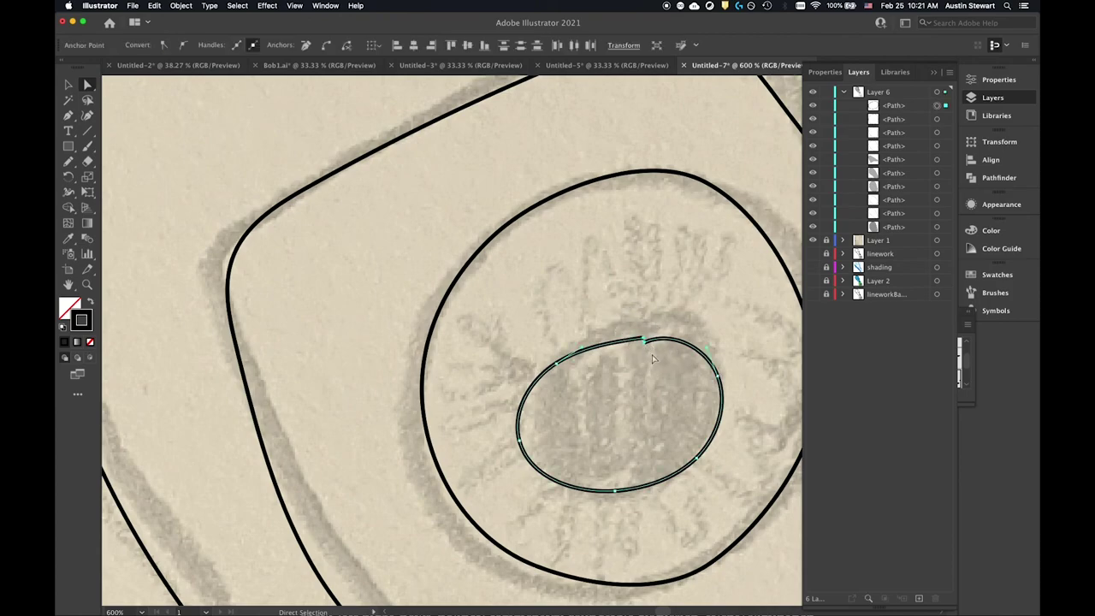
{"action": "left_click", "coordinate": [326, 46]}
- Remove an extra anchor from the oval and pull its top anchor upward
{"action": "key", "text": "p"}
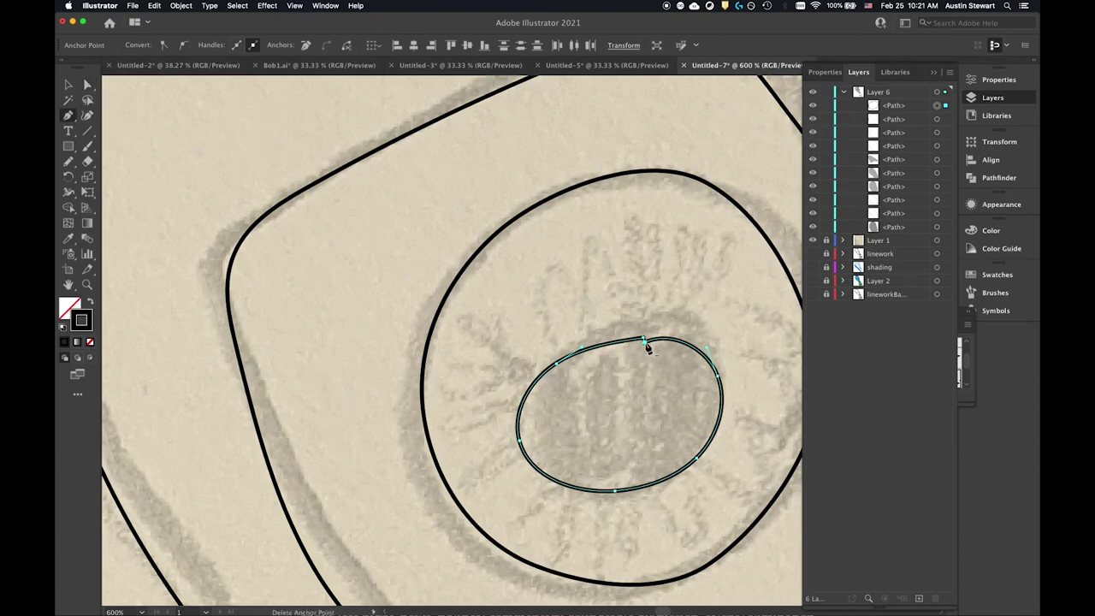
{"action": "left_click", "coordinate": [646, 344]}
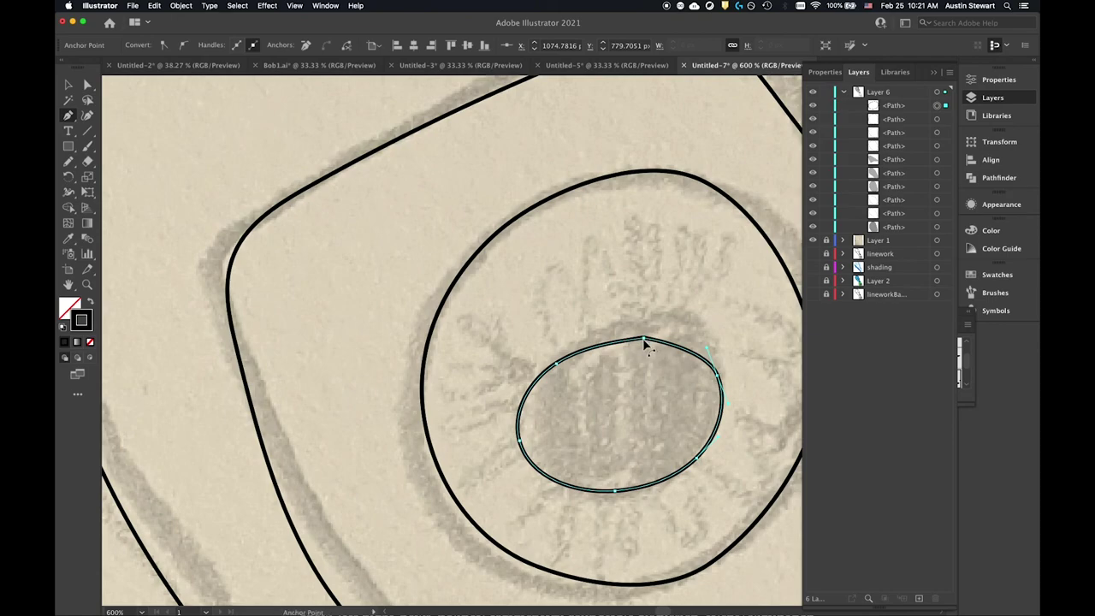
{"action": "left_click", "coordinate": [645, 340]}
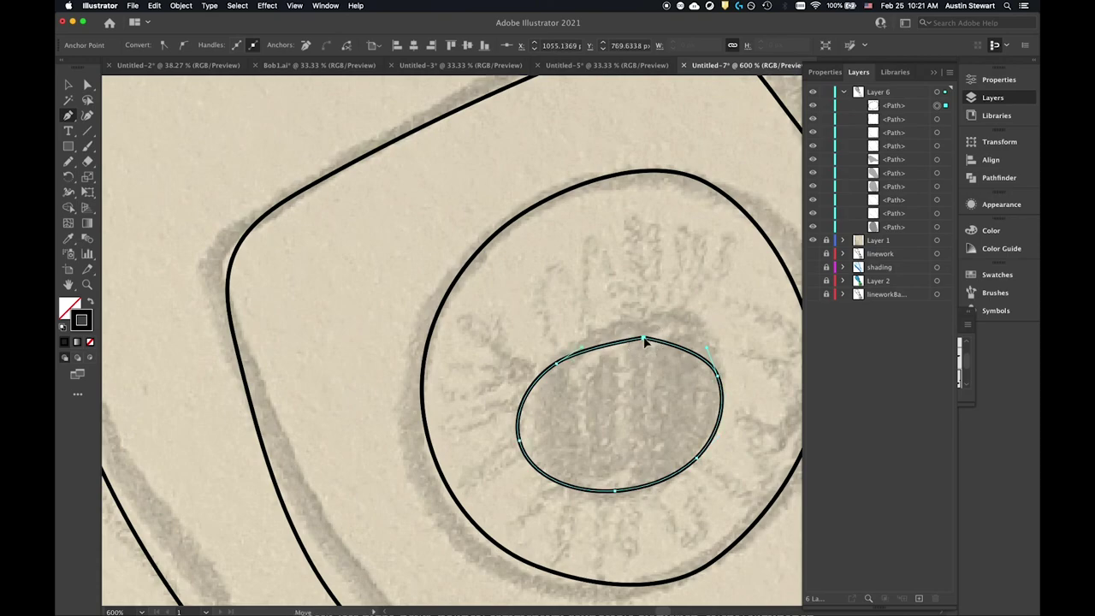
{"action": "left_click_drag", "start_coordinate": [645, 340], "coordinate": [623, 336]}
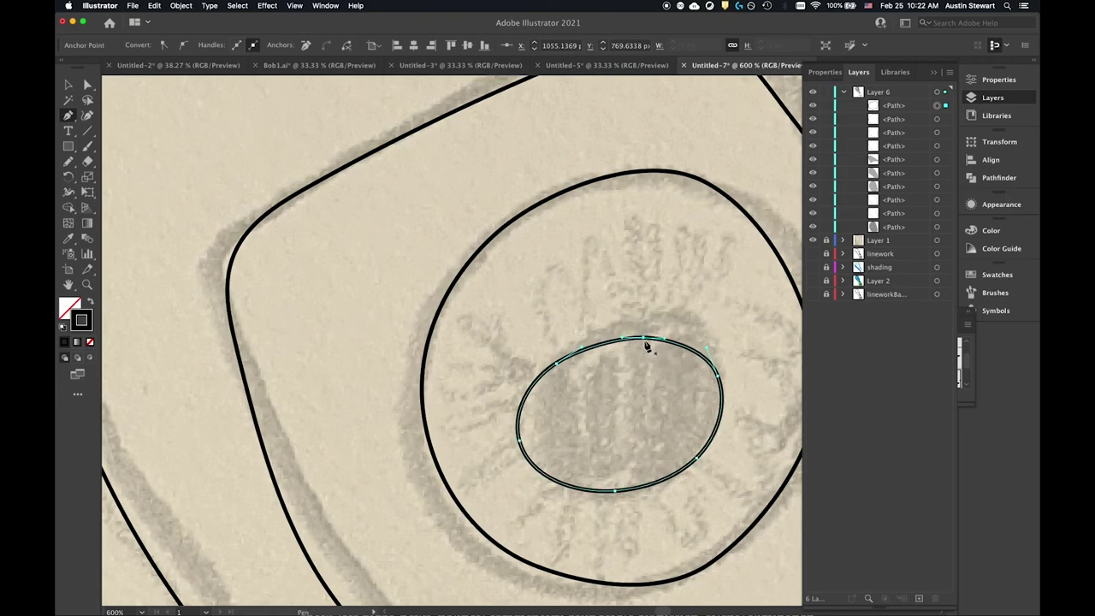
{"action": "key", "text": "a"}
{"action": "mouse_move", "coordinate": [646, 341]}
{"action": "left_mouse_down"}
{"action": "mouse_move", "coordinate": [643, 325]}
{"action": "mouse_move", "coordinate": [654, 322]}
{"action": "left_mouse_up"}
{"action": "left_click", "coordinate": [562, 365]}
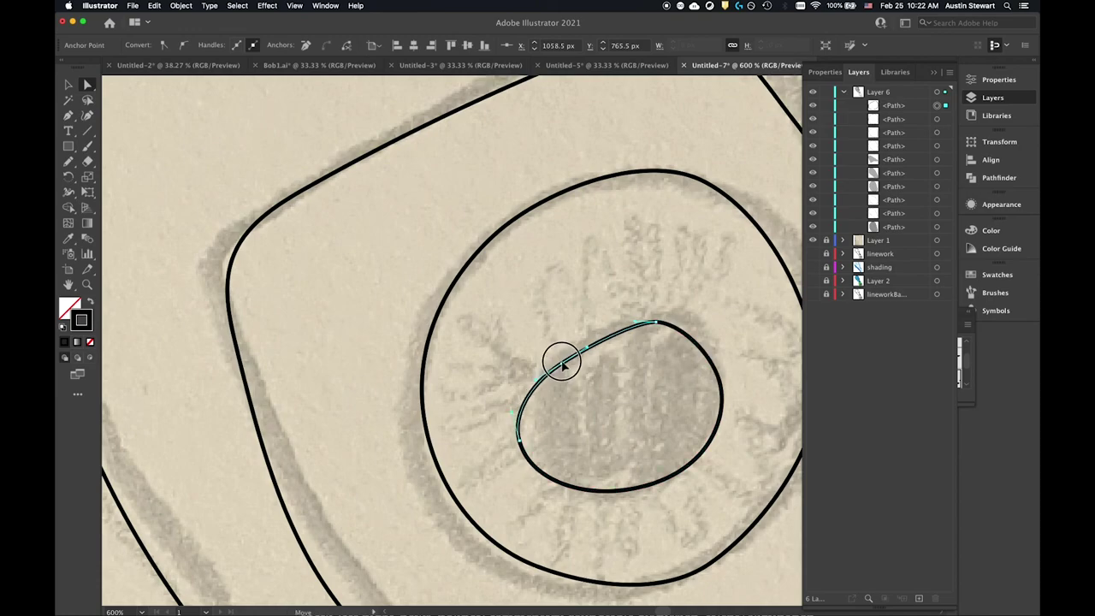
{"action": "left_click", "coordinate": [567, 349], "text": "alt"}
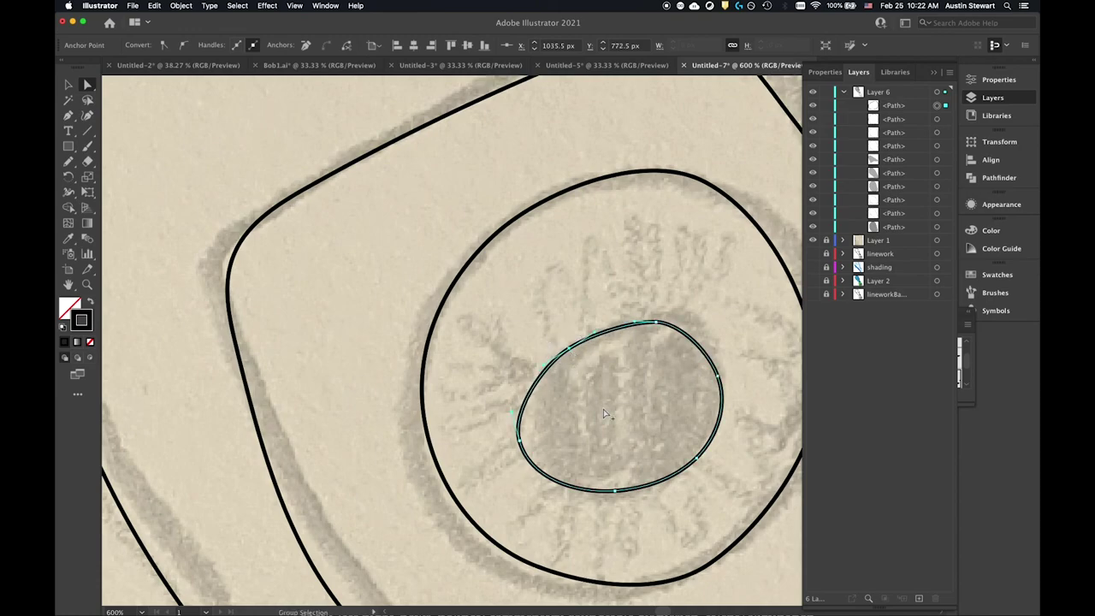
{"action": "scroll", "coordinate": [603, 409], "scroll_direction": "down", "scroll_amount": 4}
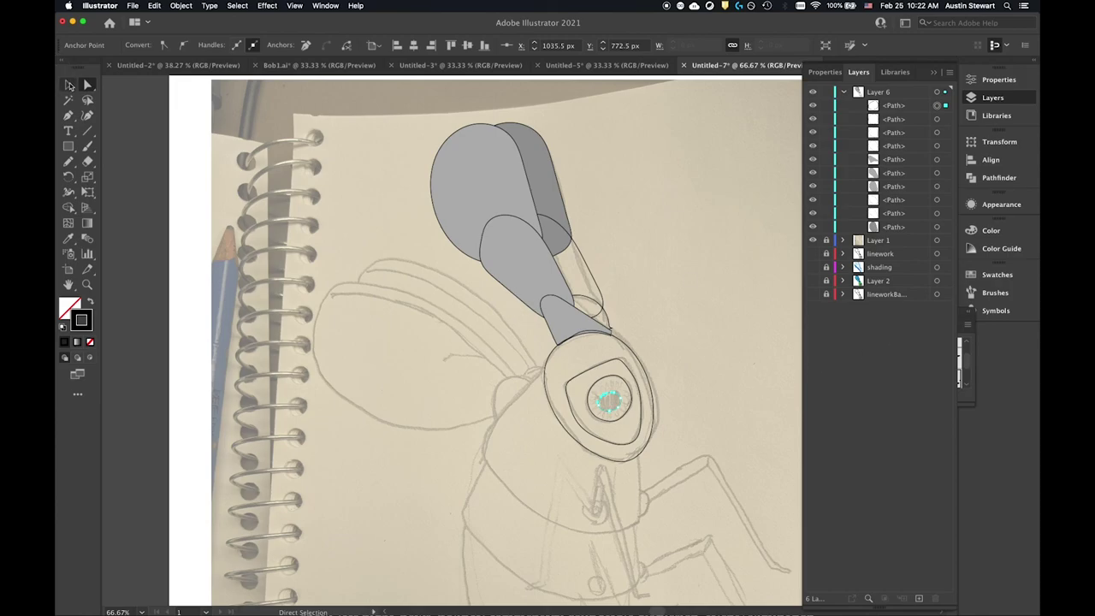
- Fill the pupil oval solid black
{"action": "left_click", "coordinate": [70, 85]}
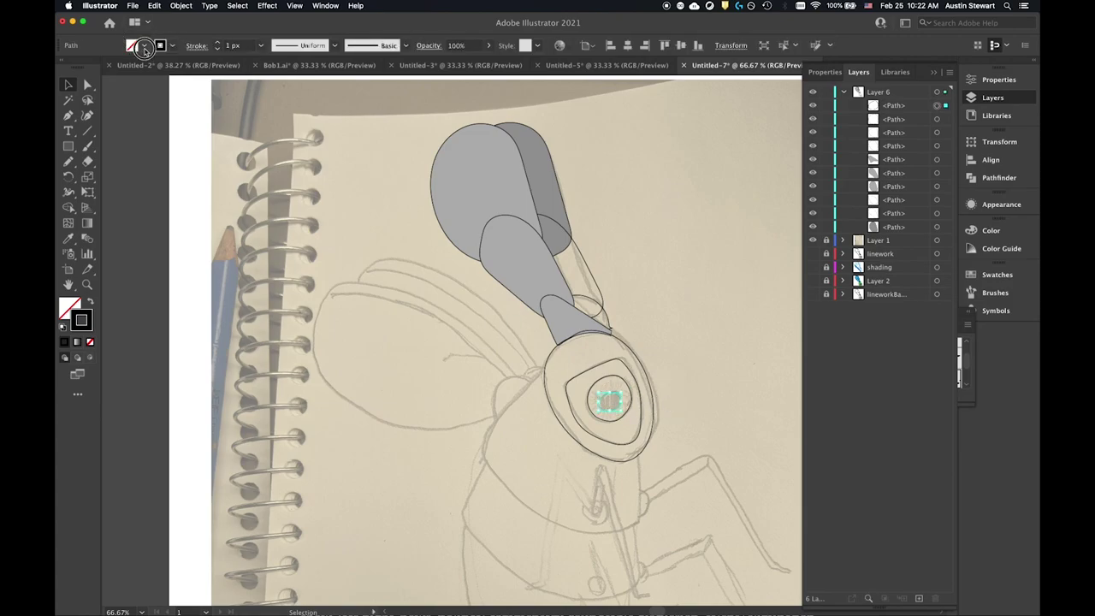
{"action": "left_click", "coordinate": [142, 45]}
{"action": "left_click", "coordinate": [90, 68]}
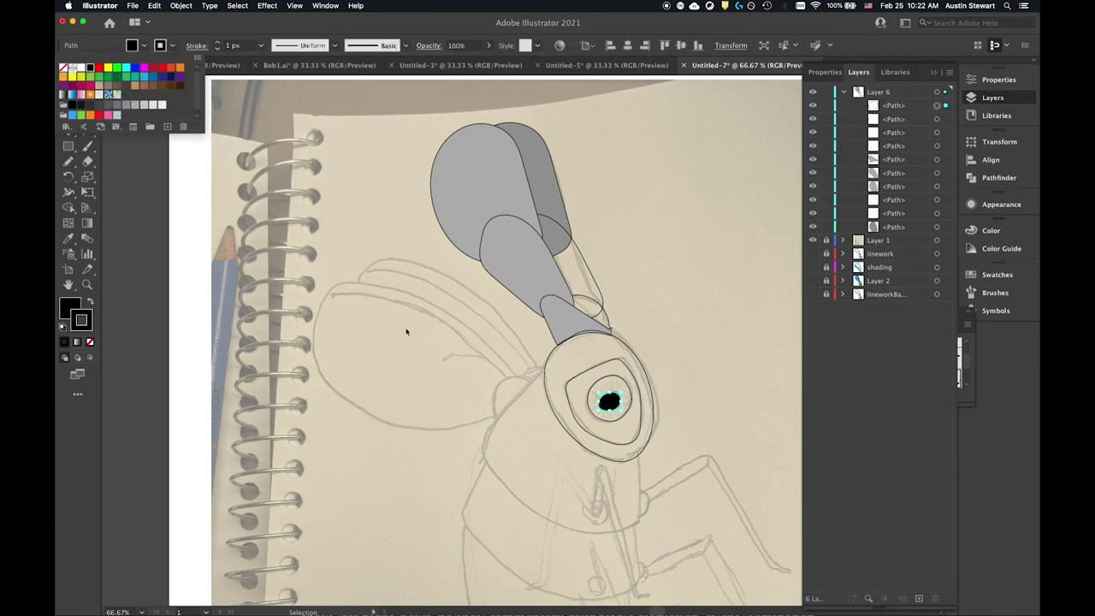
{"action": "key", "text": "Escape"}
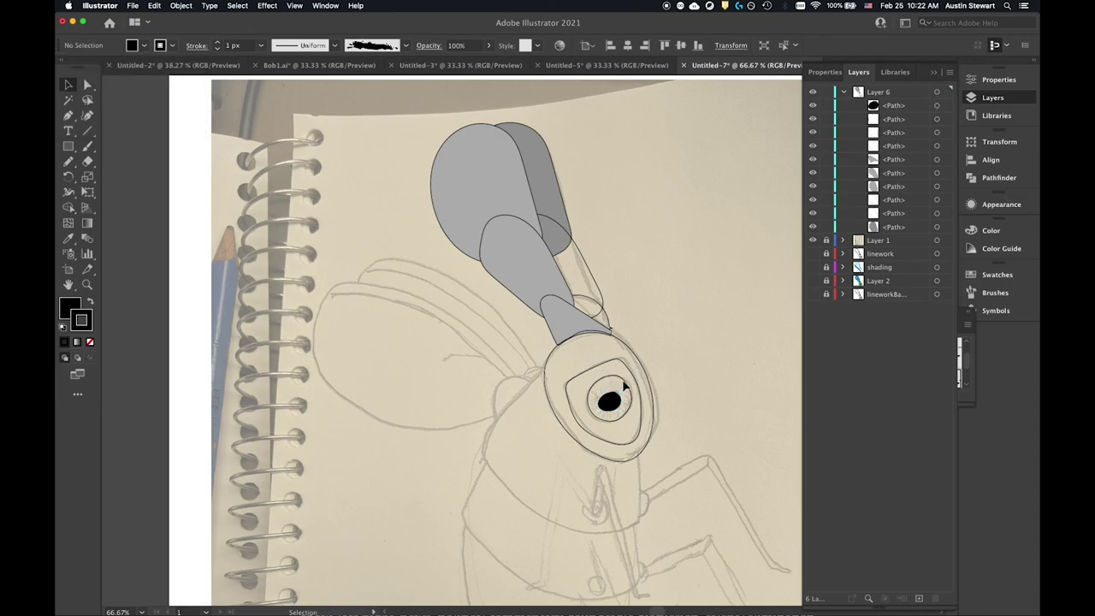
- Fill the iris ring around the pupil blue
{"action": "left_click", "coordinate": [627, 386]}
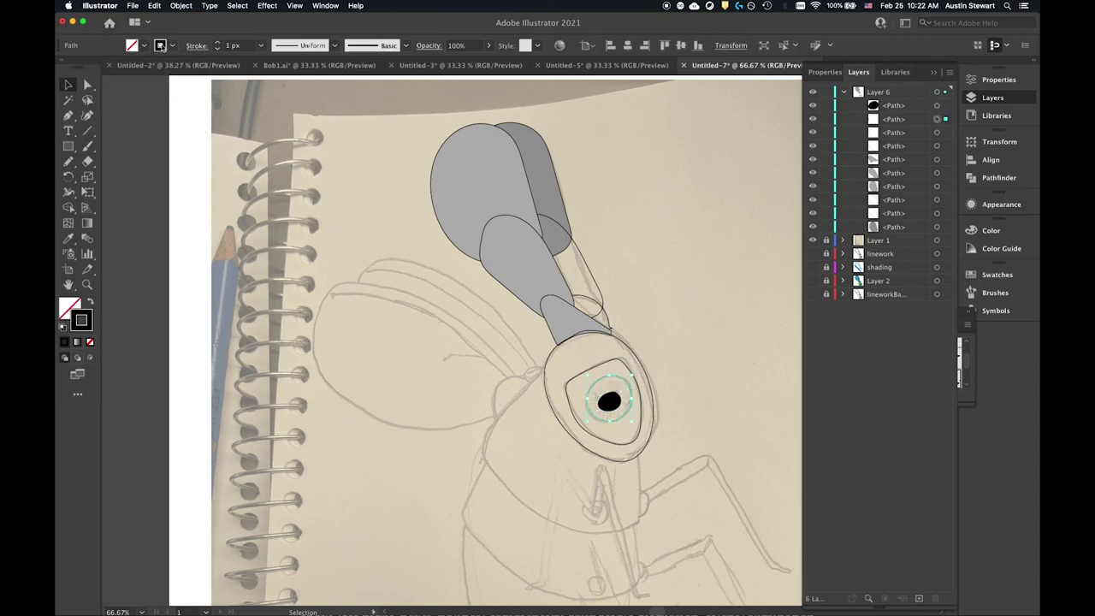
{"action": "left_click", "coordinate": [141, 46]}
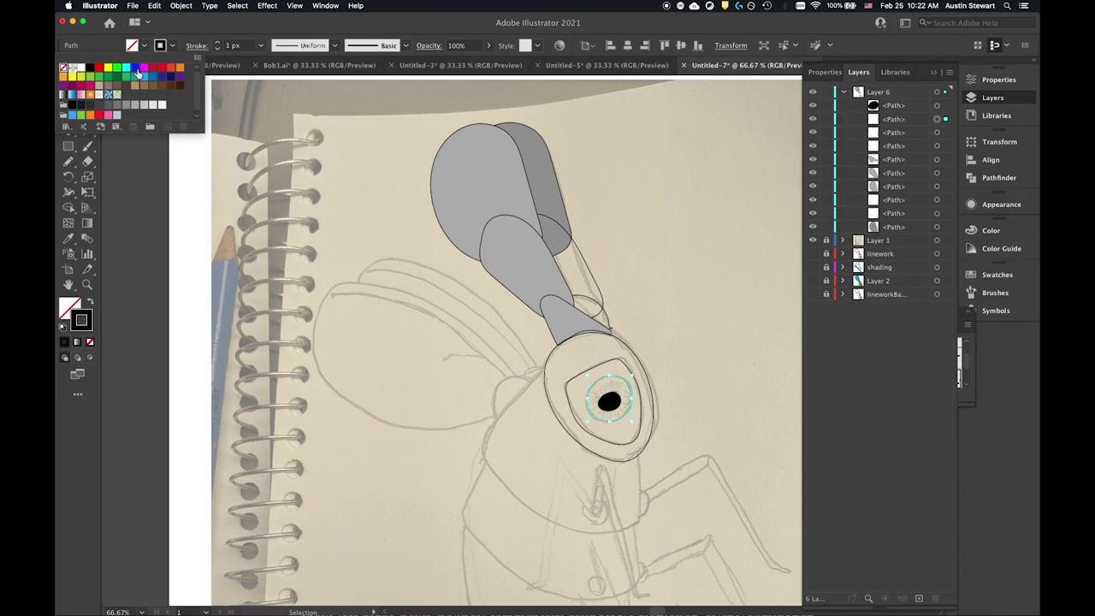
{"action": "left_click", "coordinate": [152, 77]}
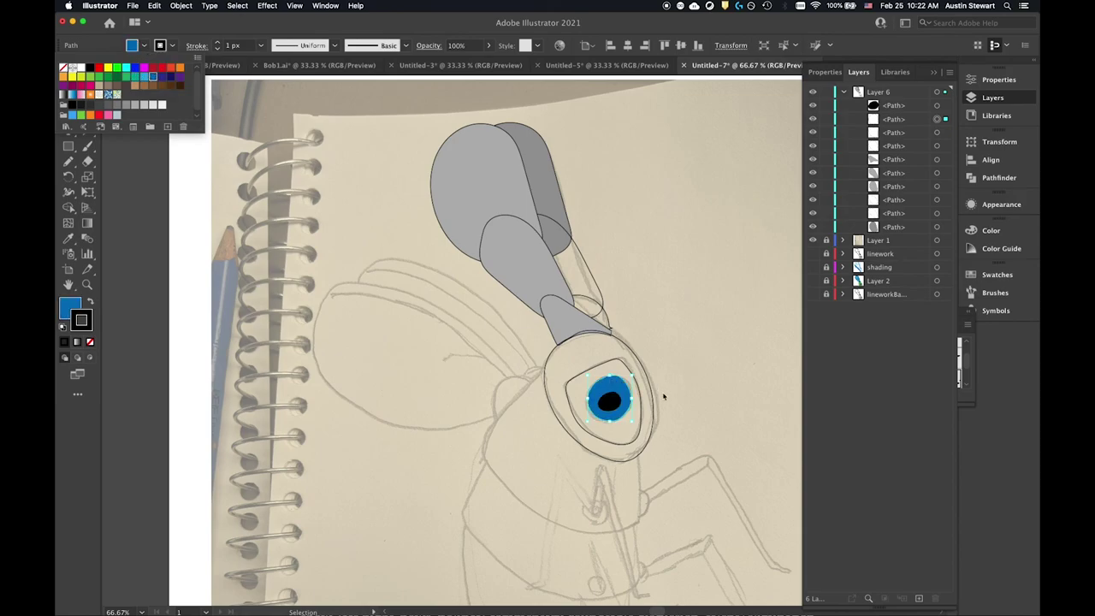
{"action": "left_click", "coordinate": [701, 379]}
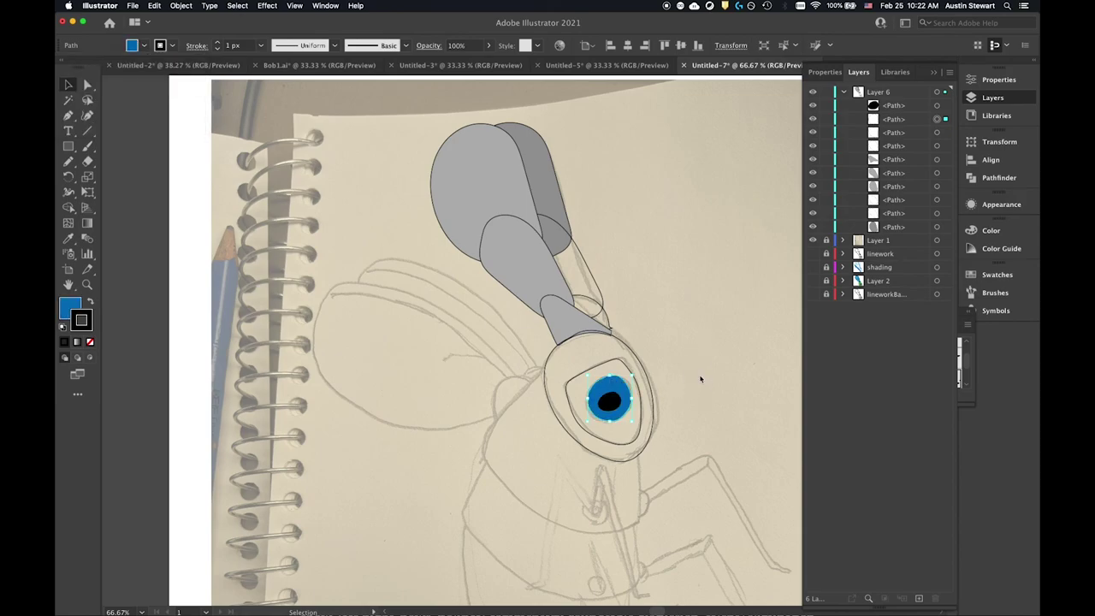
{"action": "left_click", "coordinate": [641, 398]}
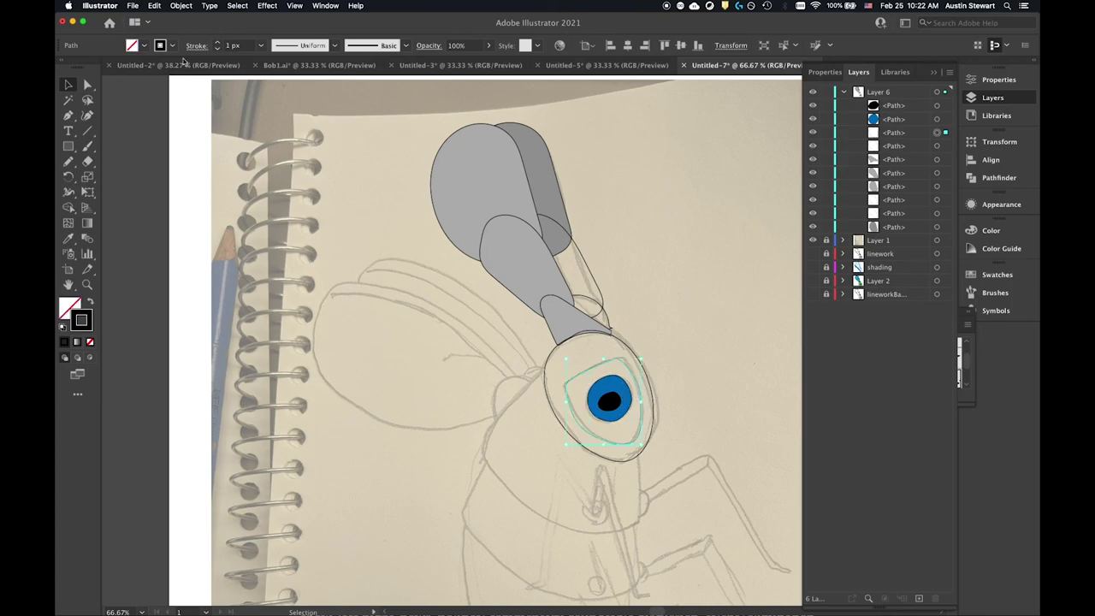
- Fill the eye-white shape white and the outer eyeball teal
{"action": "left_click", "coordinate": [133, 46]}
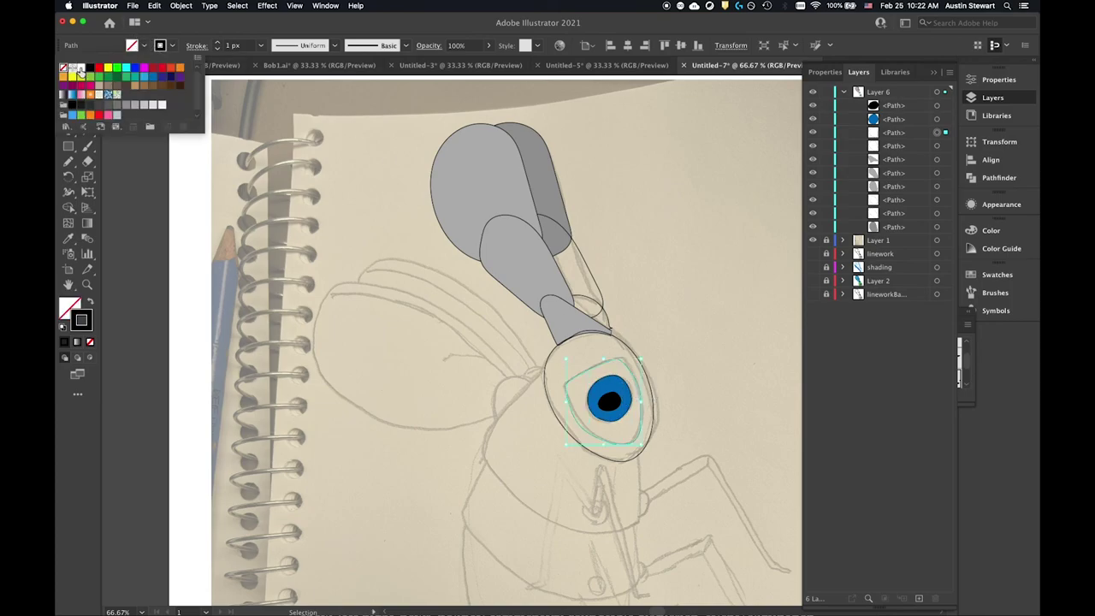
{"action": "left_click", "coordinate": [83, 75]}
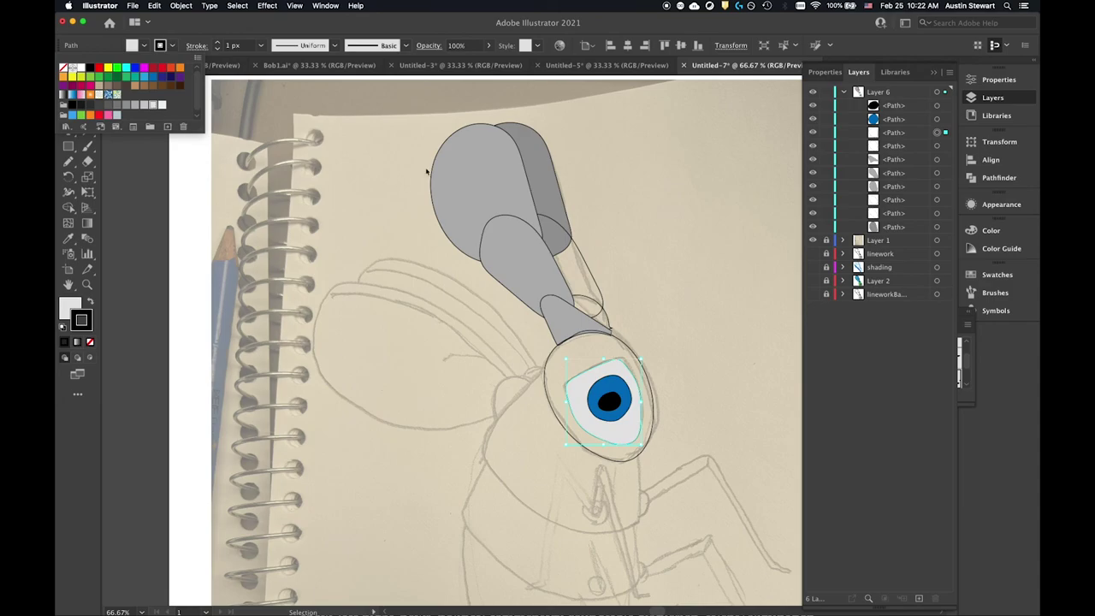
{"action": "left_click", "coordinate": [694, 362]}
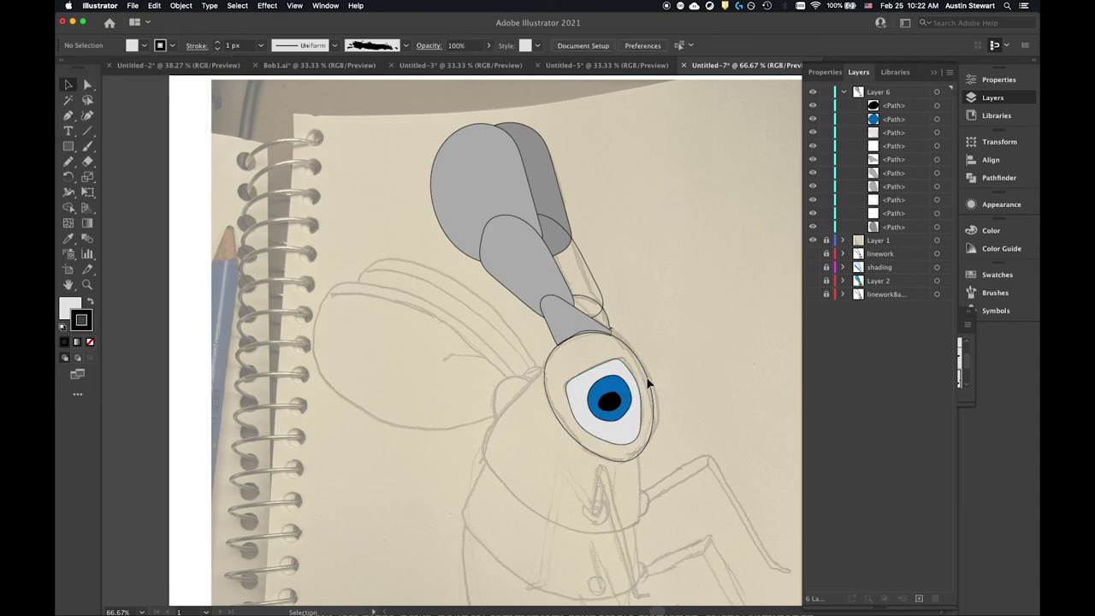
{"action": "left_click", "coordinate": [649, 375]}
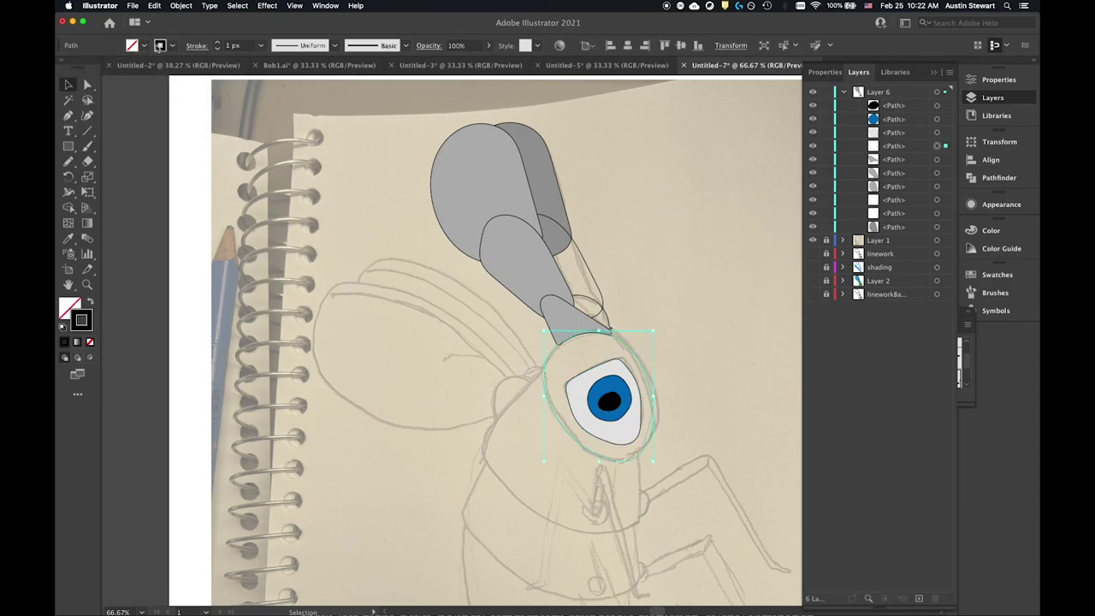
{"action": "left_click", "coordinate": [159, 45]}
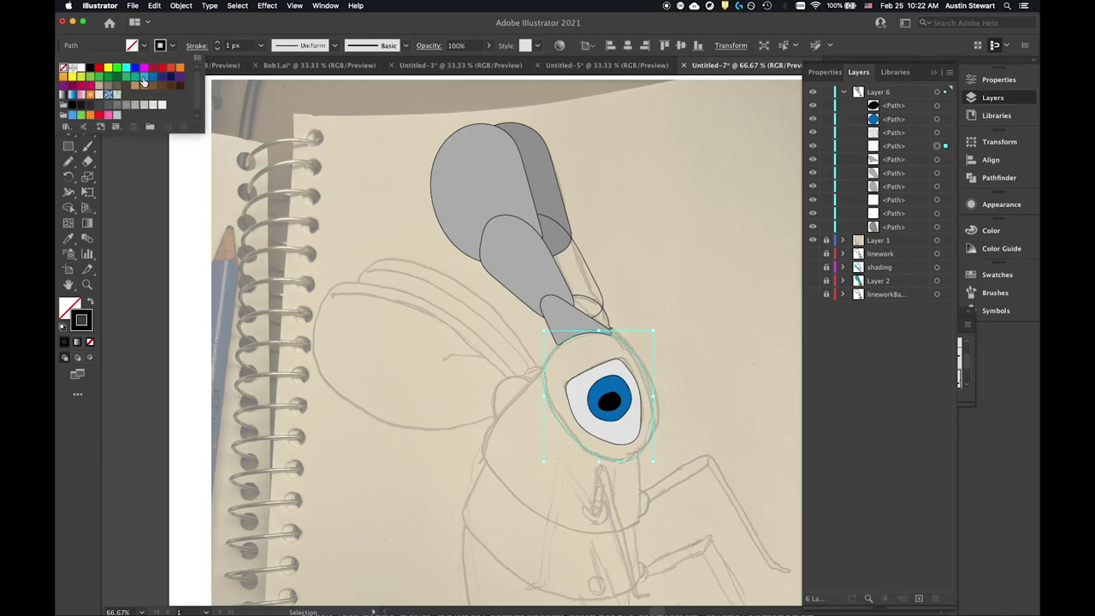
{"action": "left_click", "coordinate": [134, 78]}
{"action": "left_click", "coordinate": [684, 289]}
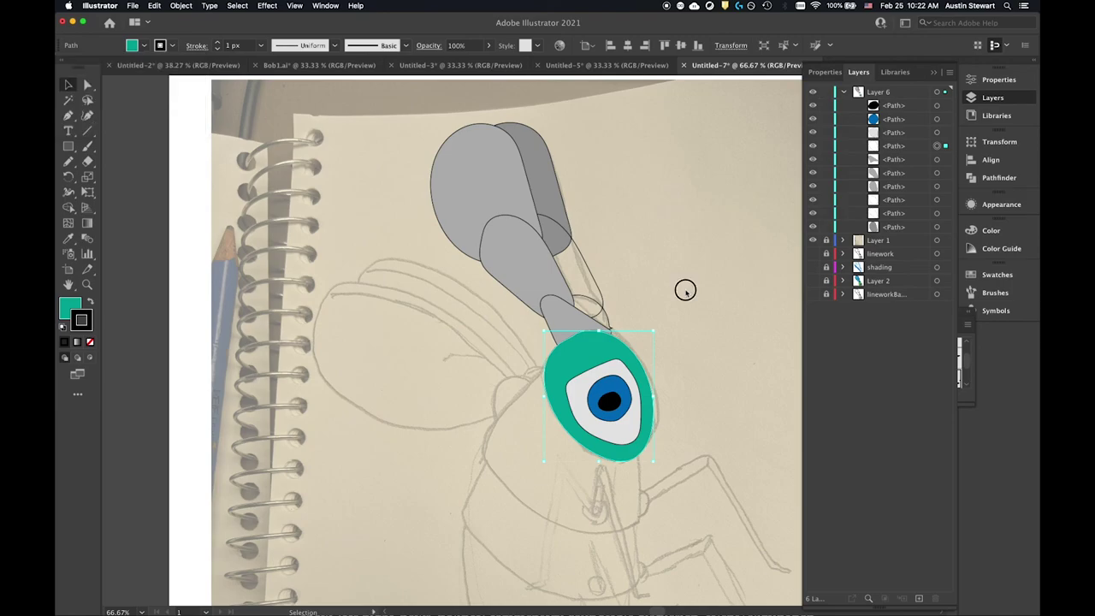
{"action": "left_click", "coordinate": [692, 289]}
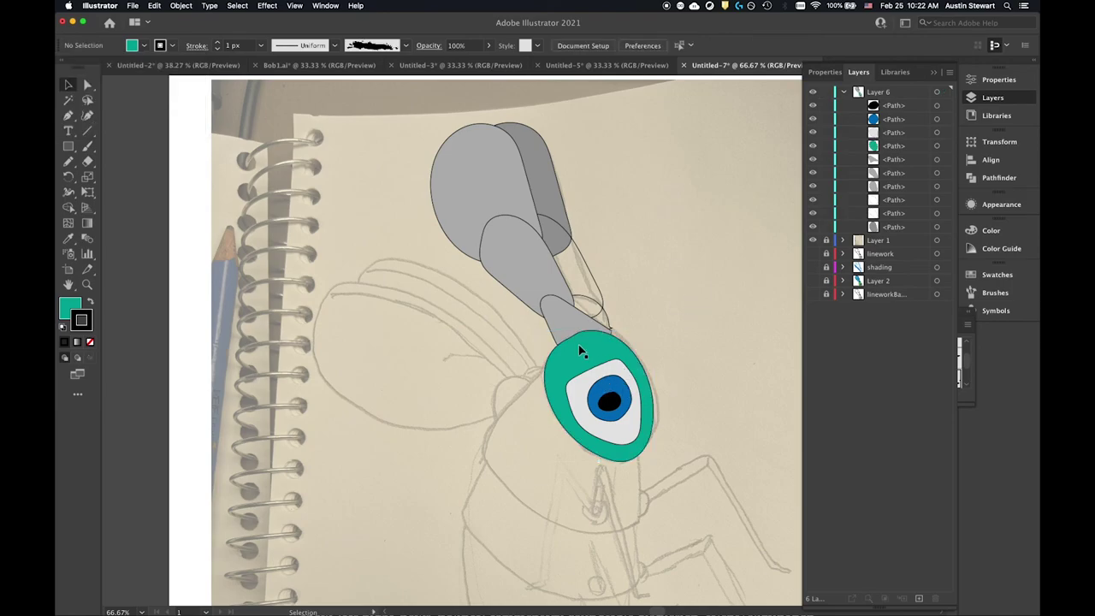
- Move the black pupil and blue iris together within the eye
{"action": "left_click", "coordinate": [608, 398]}
{"action": "left_click", "coordinate": [614, 389], "text": "shift"}
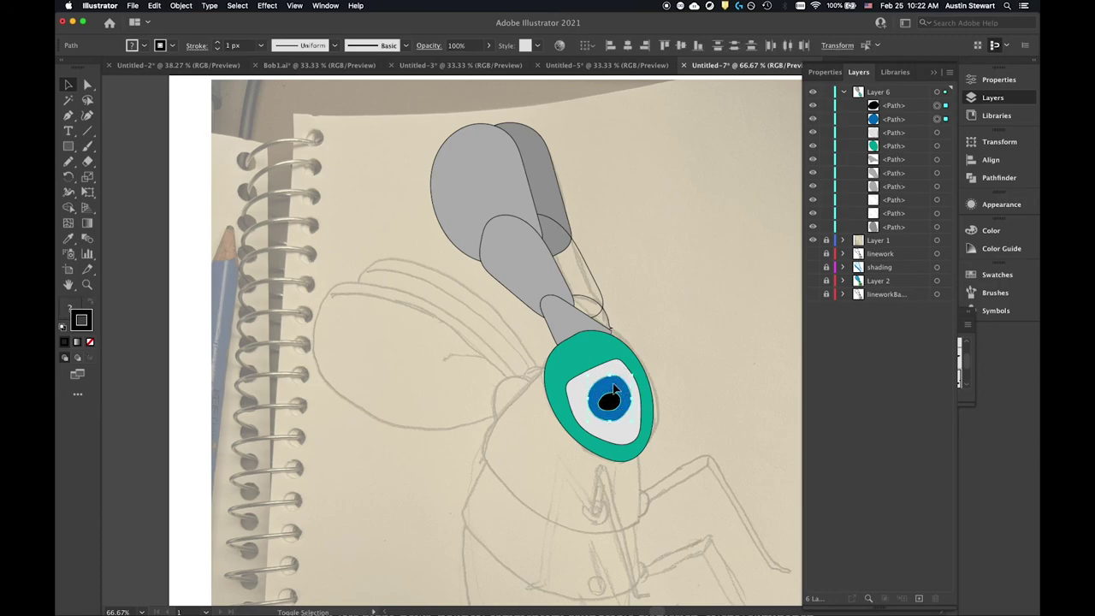
{"action": "mouse_move", "coordinate": [616, 392]}
{"action": "left_mouse_down"}
{"action": "mouse_move", "coordinate": [617, 402]}
{"action": "mouse_move", "coordinate": [603, 390]}
{"action": "mouse_move", "coordinate": [610, 399]}
{"action": "left_mouse_up"}
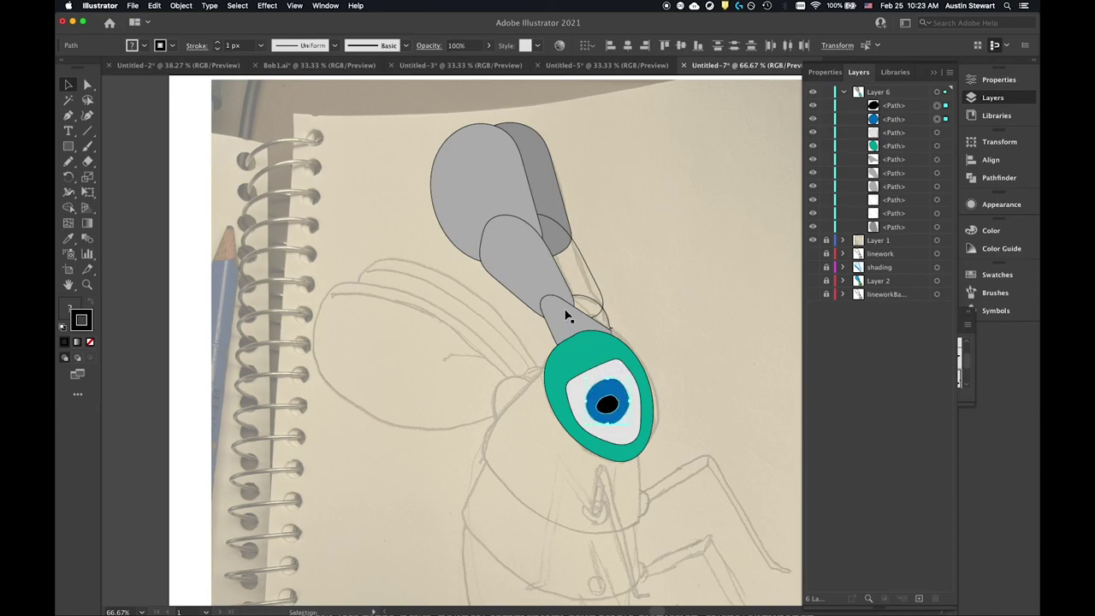
- Fill the neck segment blue, the next segment yellow and the top segment green
{"action": "left_click", "coordinate": [564, 313]}
{"action": "left_click", "coordinate": [134, 48]}
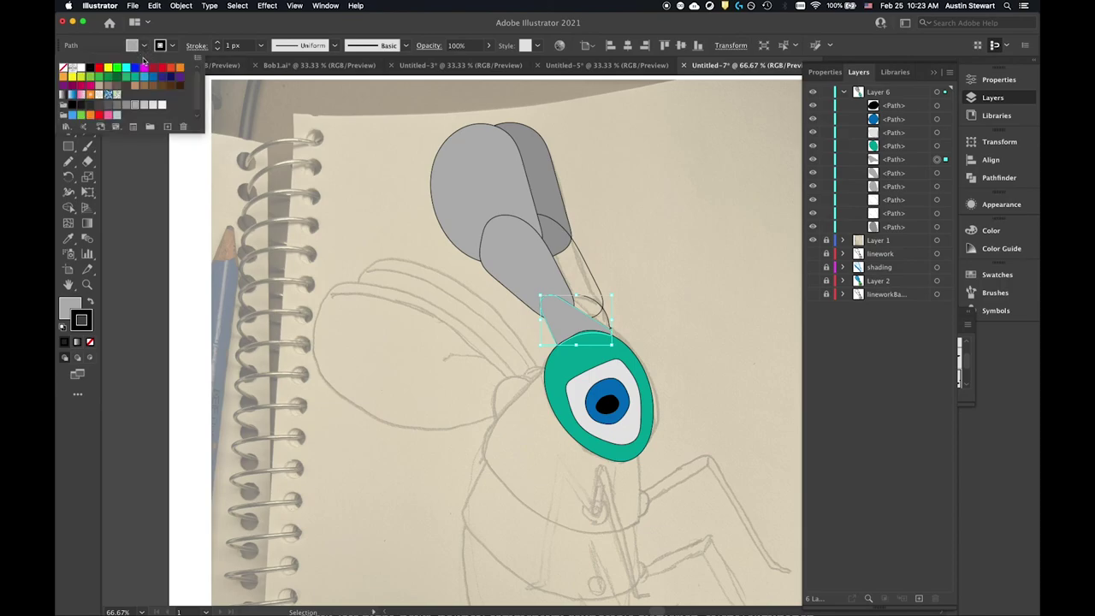
{"action": "left_click", "coordinate": [134, 66]}
{"action": "left_click", "coordinate": [515, 244]}
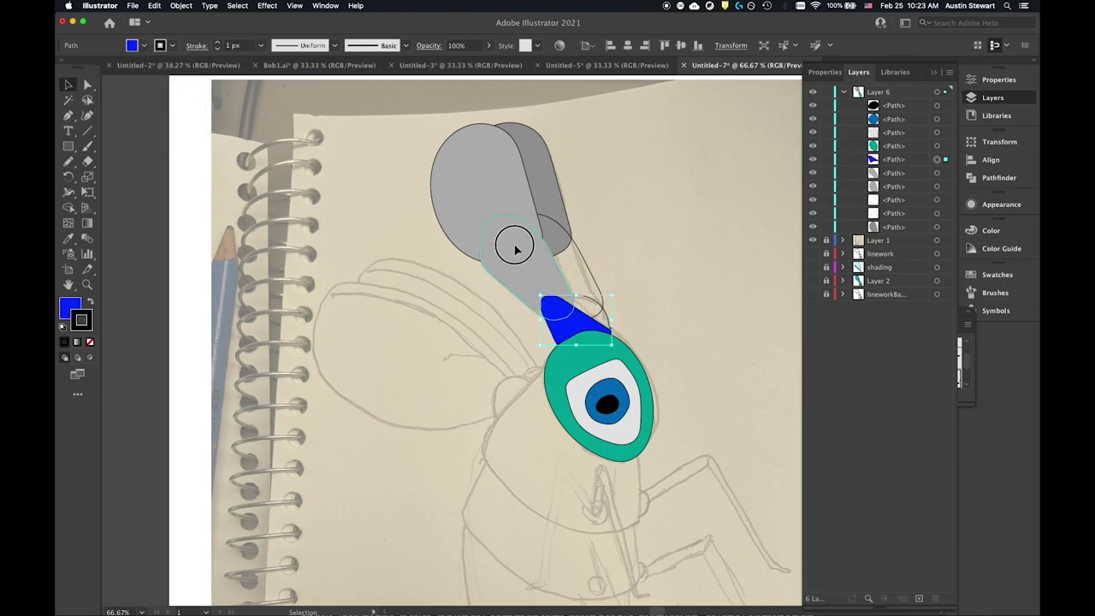
{"action": "left_click", "coordinate": [135, 50]}
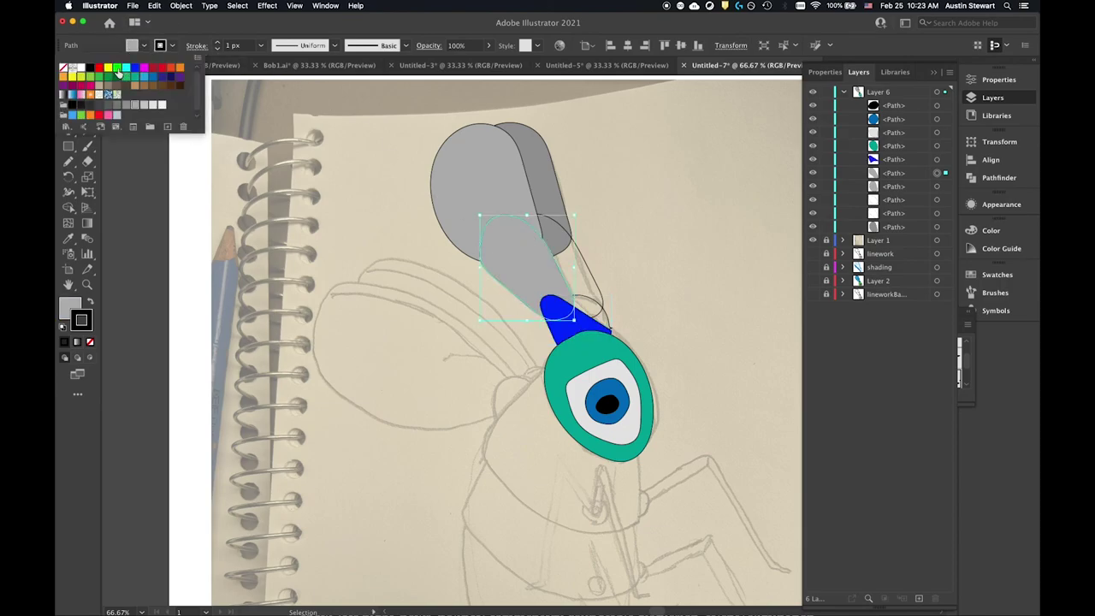
{"action": "left_click", "coordinate": [108, 67]}
{"action": "left_click", "coordinate": [489, 179]}
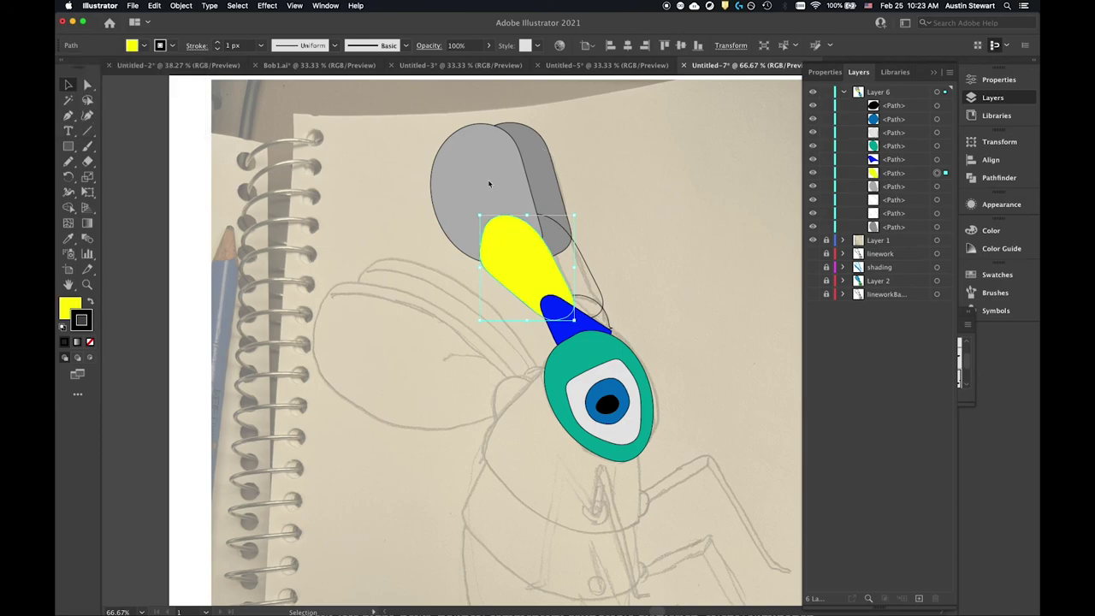
{"action": "left_click", "coordinate": [497, 176]}
{"action": "left_click", "coordinate": [142, 49]}
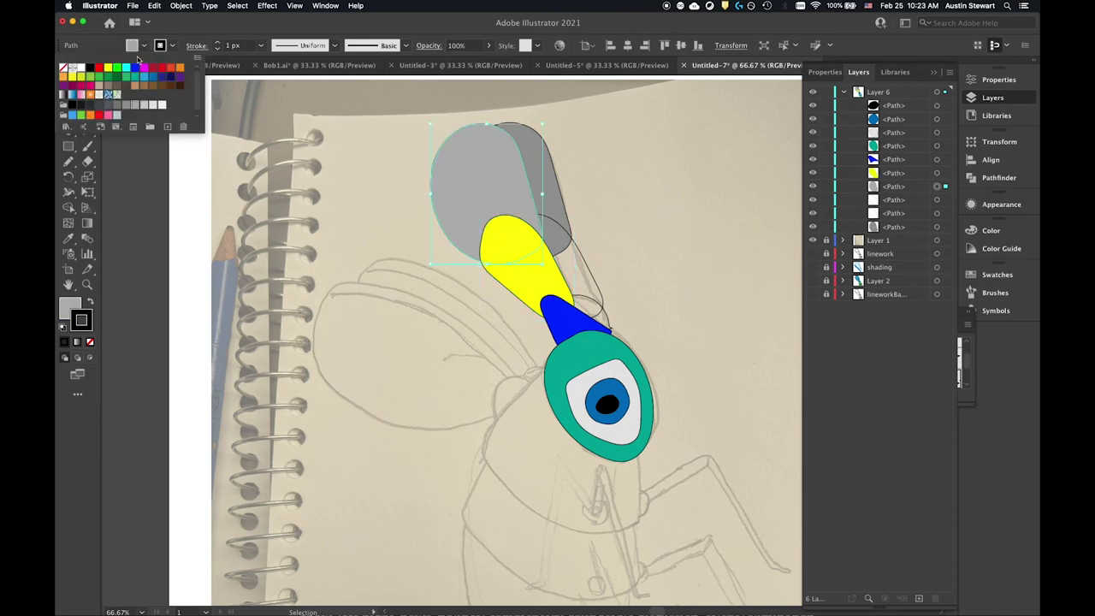
{"action": "left_click", "coordinate": [118, 71]}
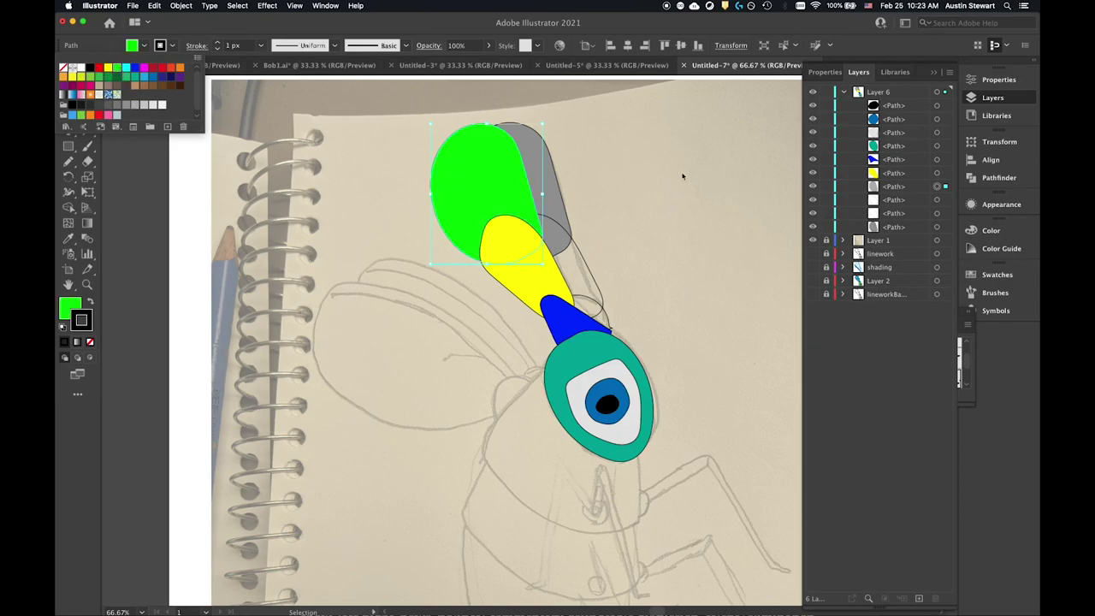
{"action": "left_click", "coordinate": [614, 178]}
{"action": "left_click", "coordinate": [652, 253]}
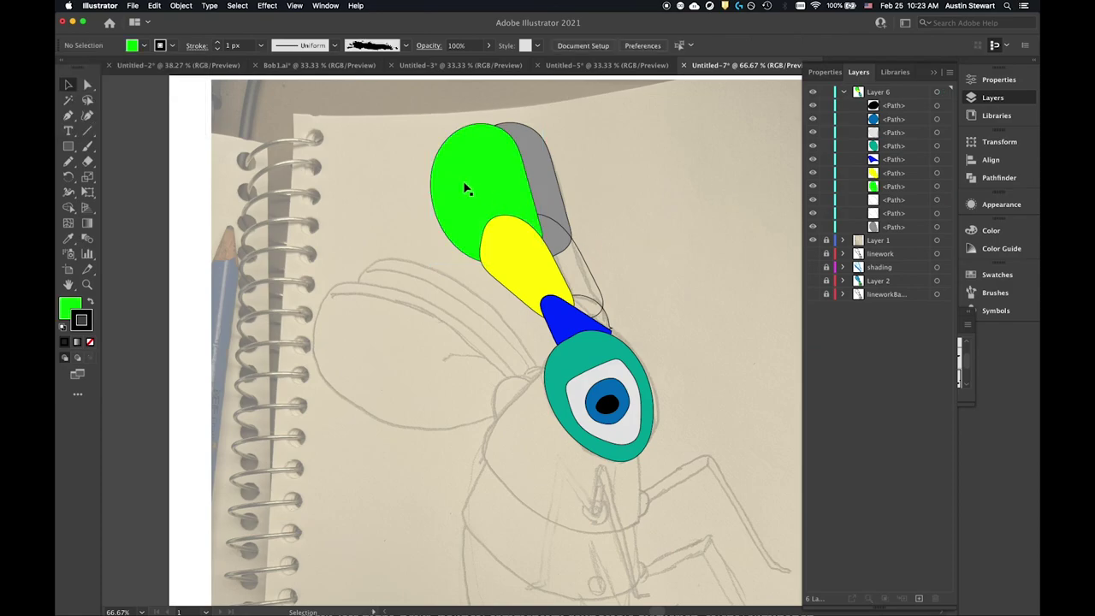
- Use the Eyedropper to give the back segment yellow and the outline segment green
{"action": "left_click", "coordinate": [544, 154]}
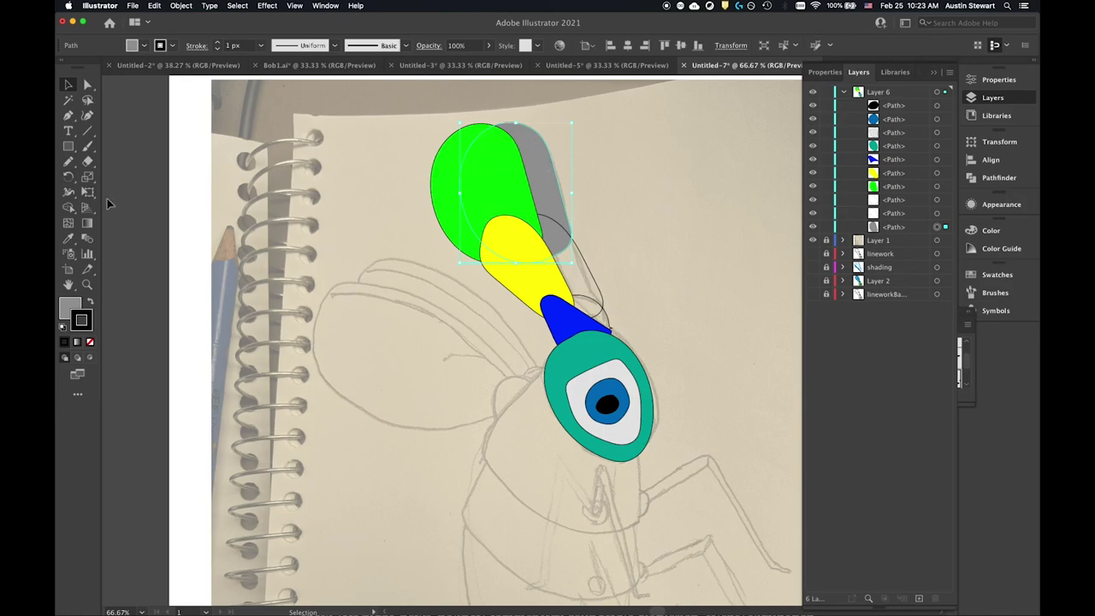
{"action": "left_click", "coordinate": [68, 237]}
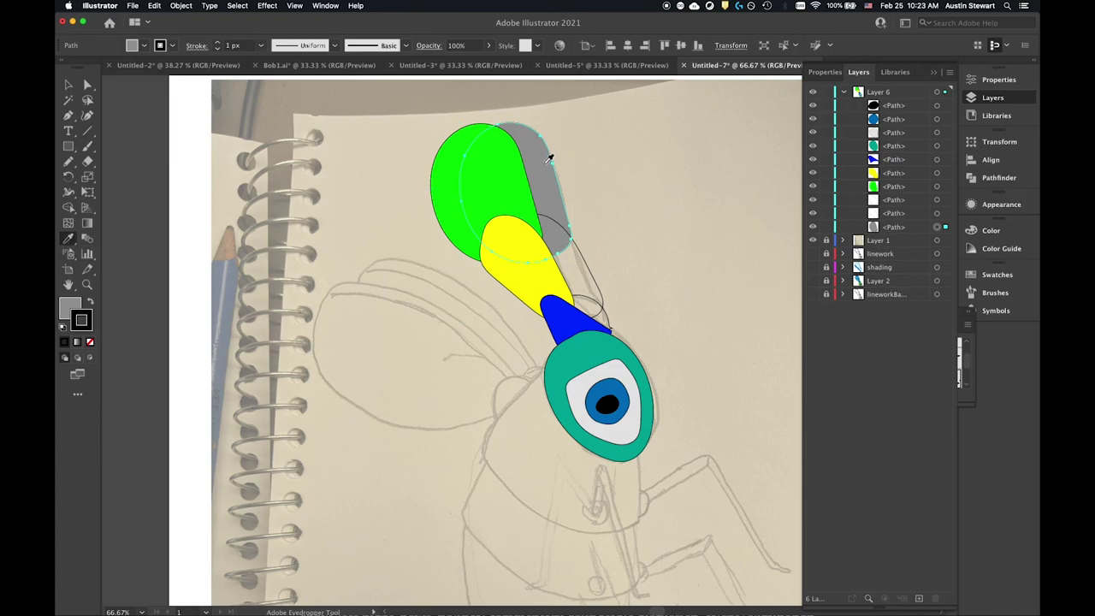
{"action": "left_click", "coordinate": [448, 181]}
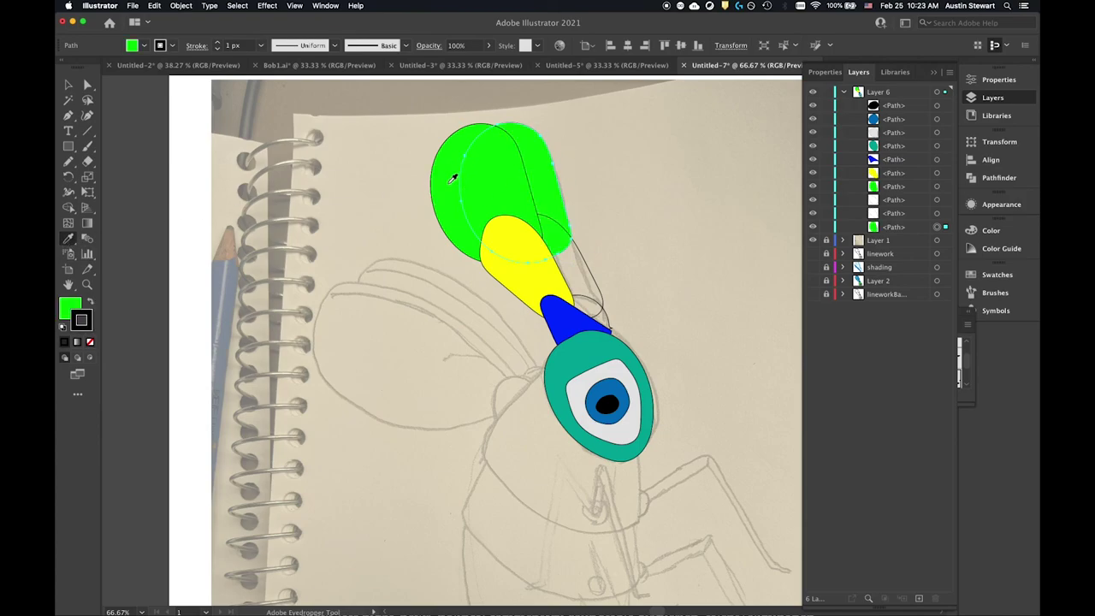
{"action": "left_click", "coordinate": [514, 262]}
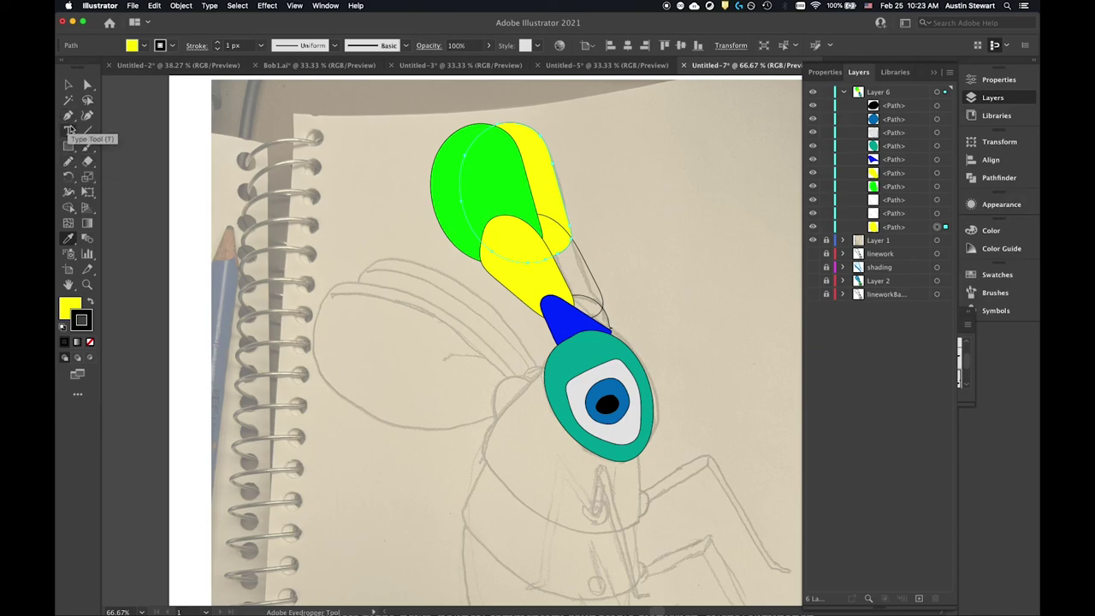
{"action": "key", "text": "v"}
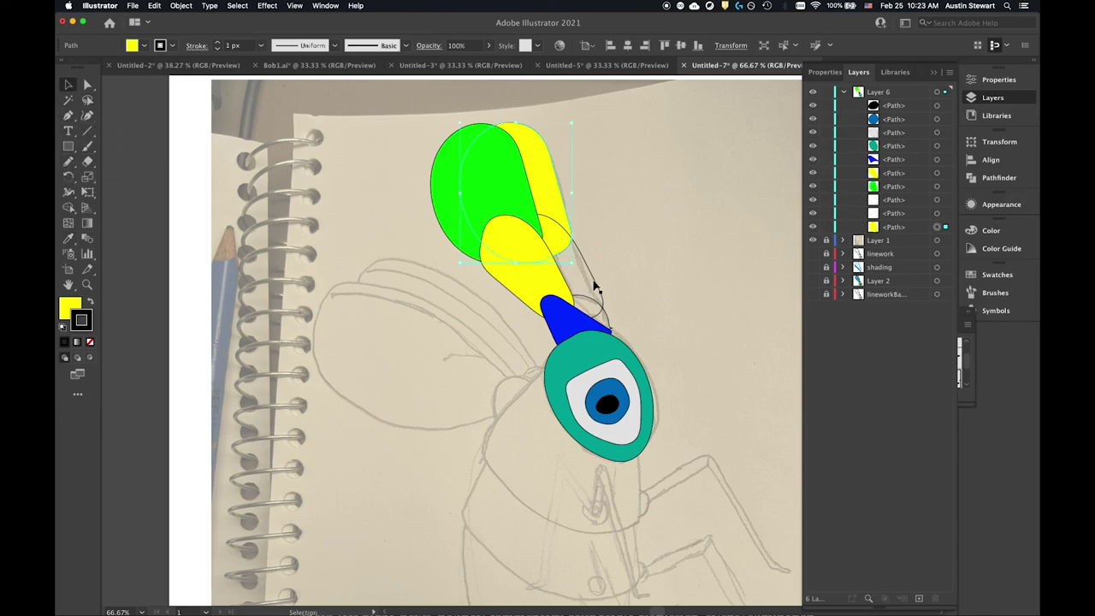
{"action": "left_click", "coordinate": [582, 284]}
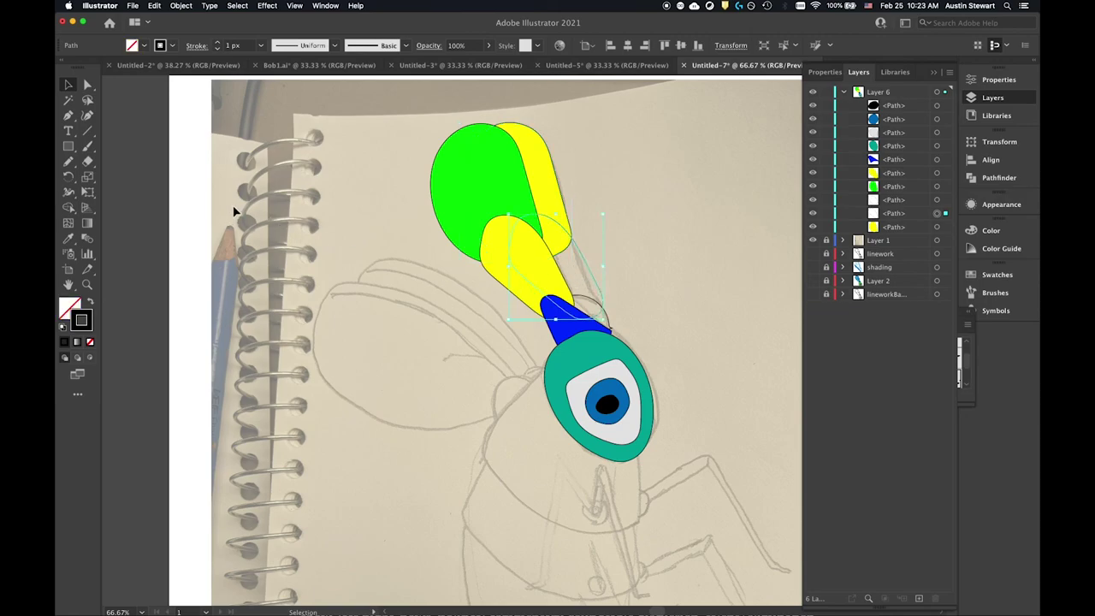
{"action": "key", "text": "i"}
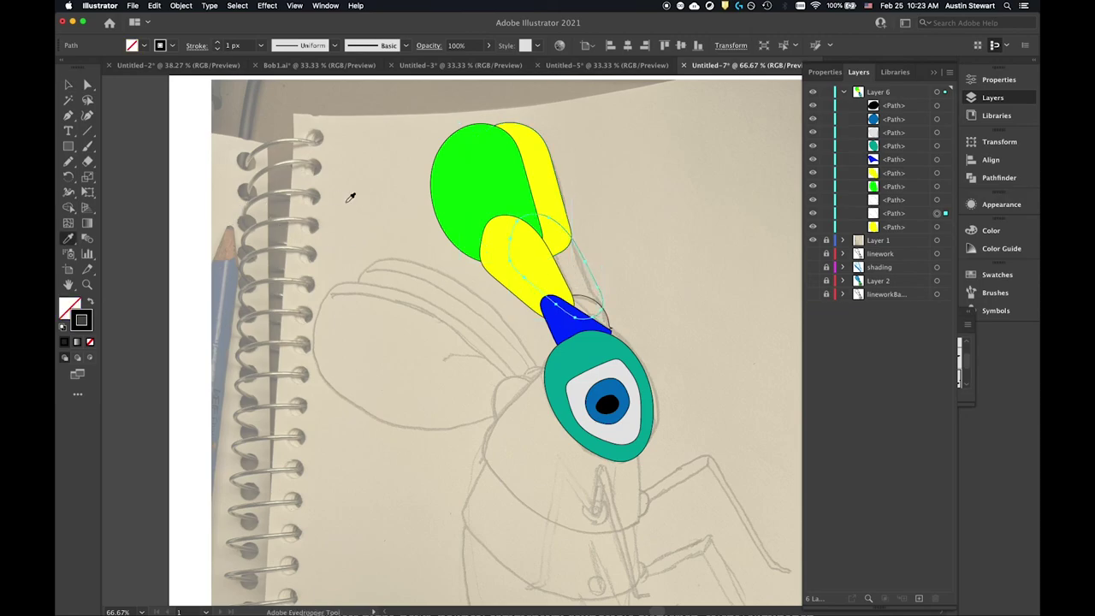
{"action": "left_click", "coordinate": [482, 182]}
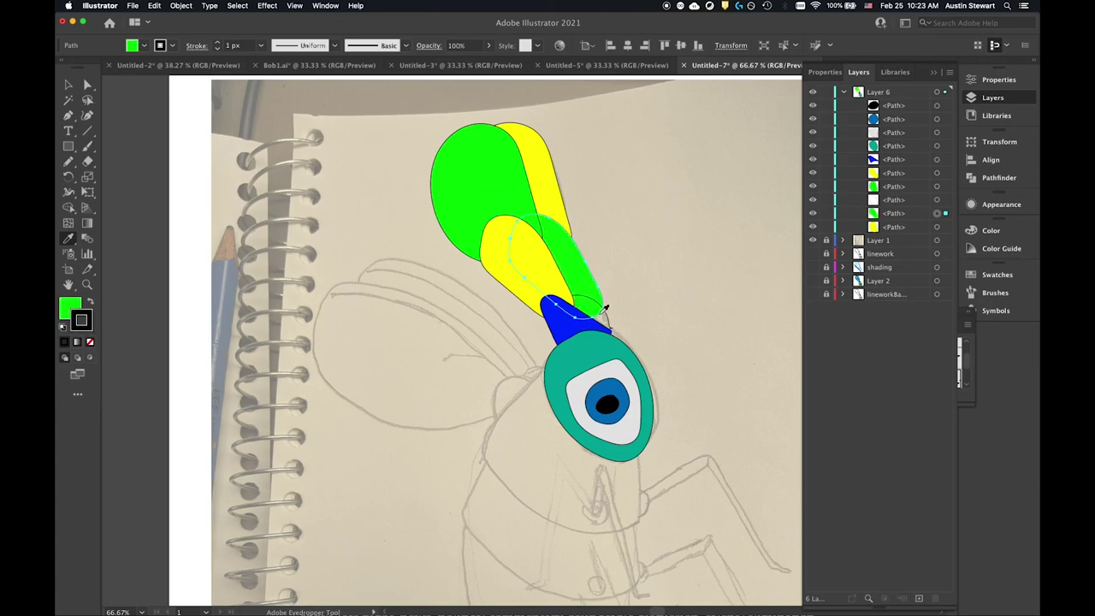
{"action": "key", "text": "v"}
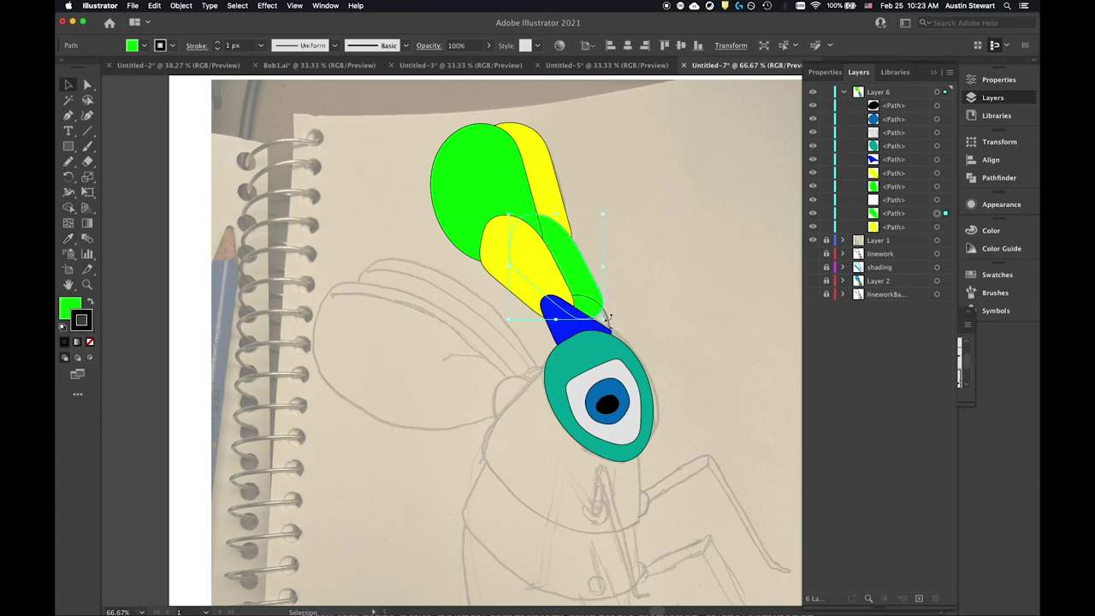
{"action": "left_click", "coordinate": [701, 292]}
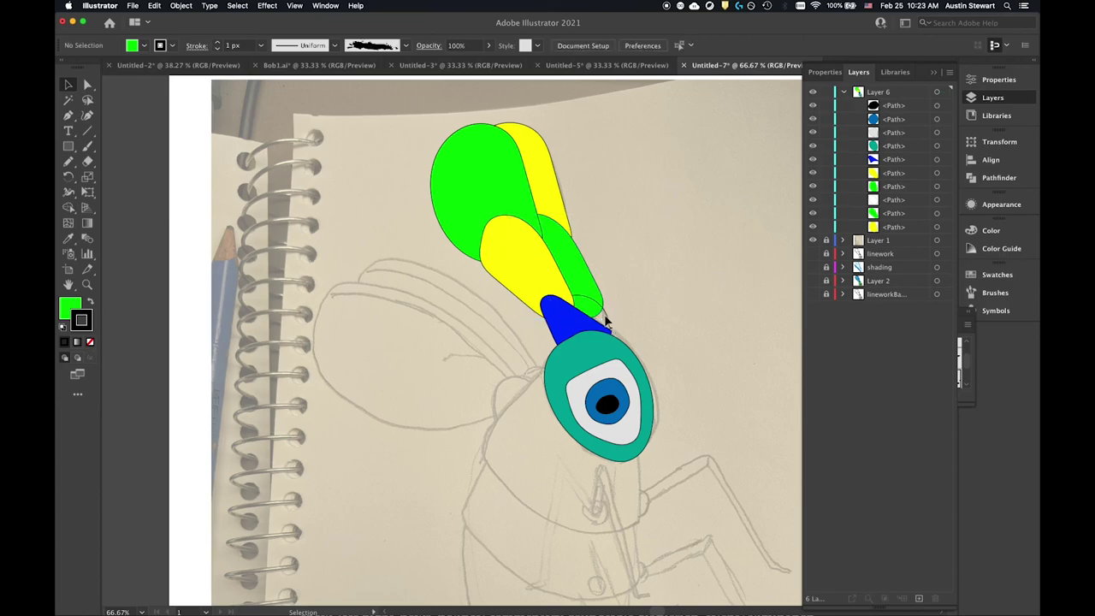
- Fill the small piece at the blue/green junction with magenta
{"action": "left_click", "coordinate": [609, 322]}
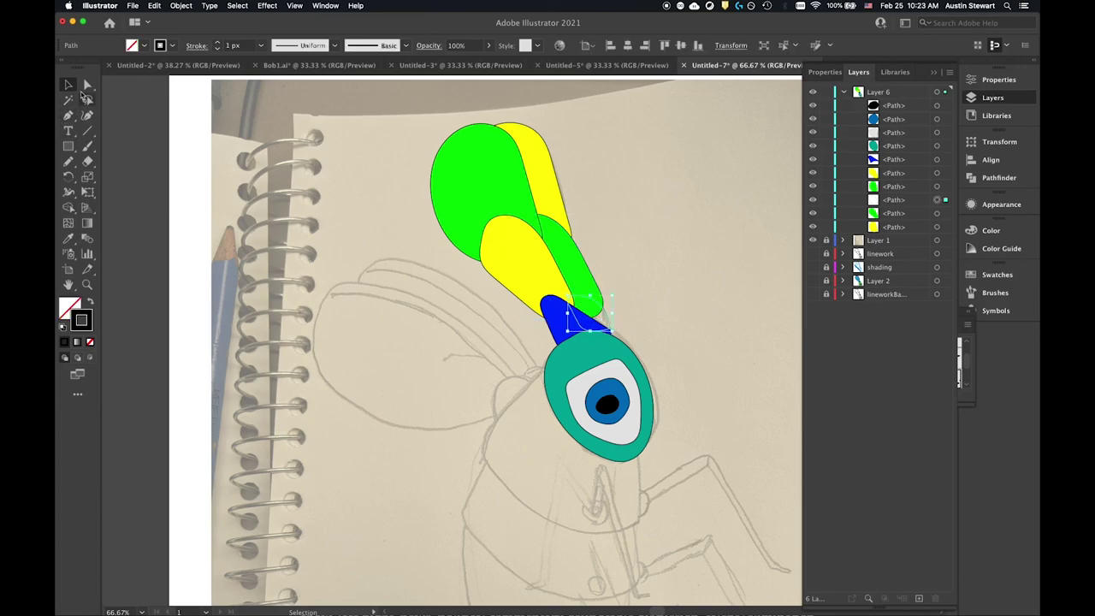
{"action": "left_click", "coordinate": [137, 47]}
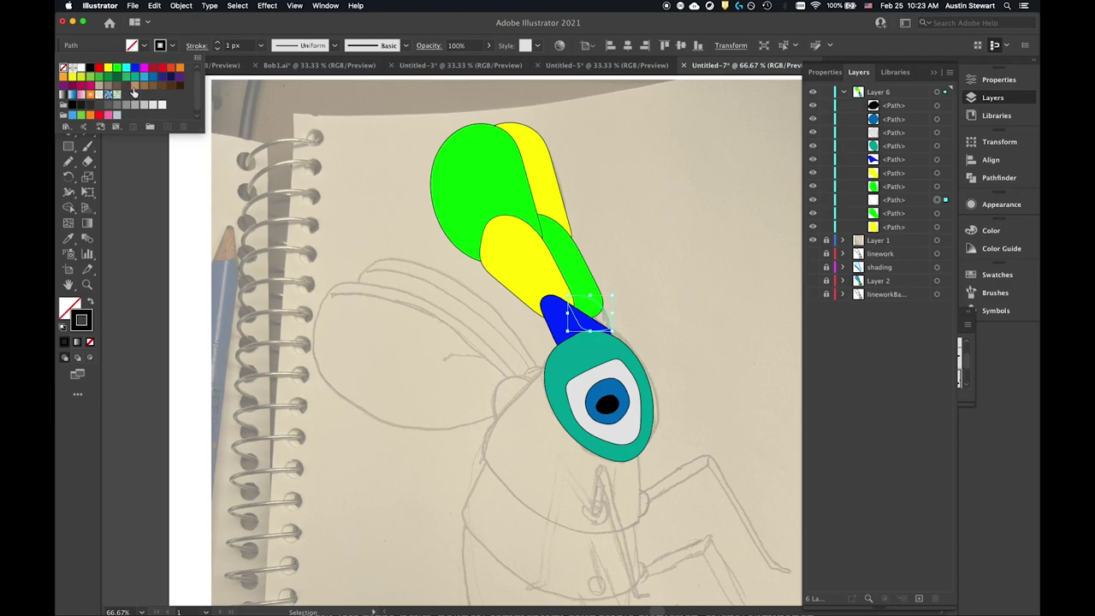
{"action": "left_click", "coordinate": [144, 70]}
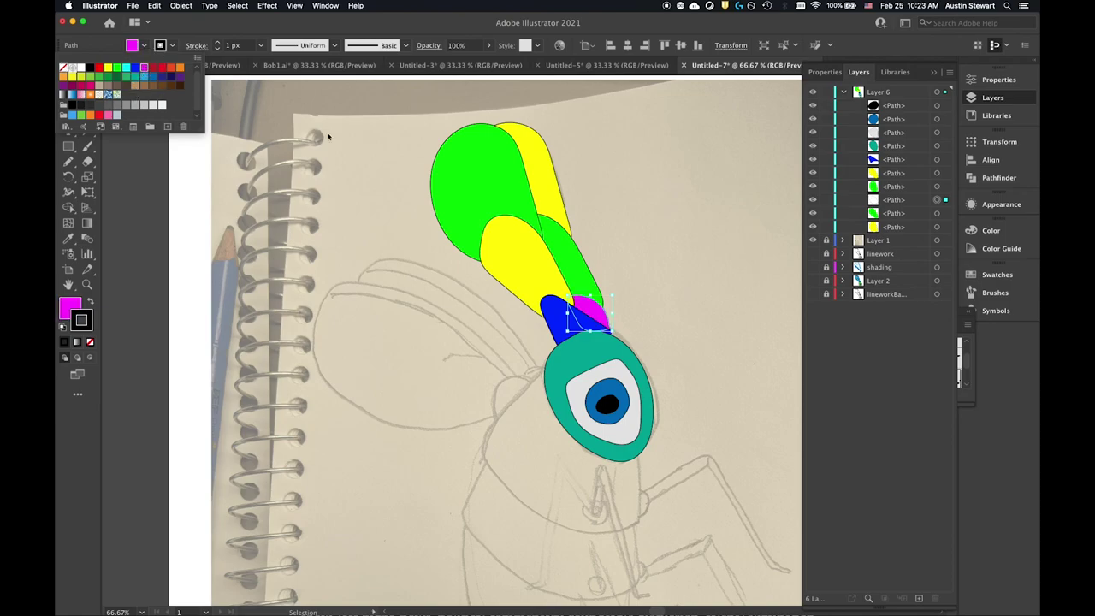
{"action": "left_click", "coordinate": [675, 211]}
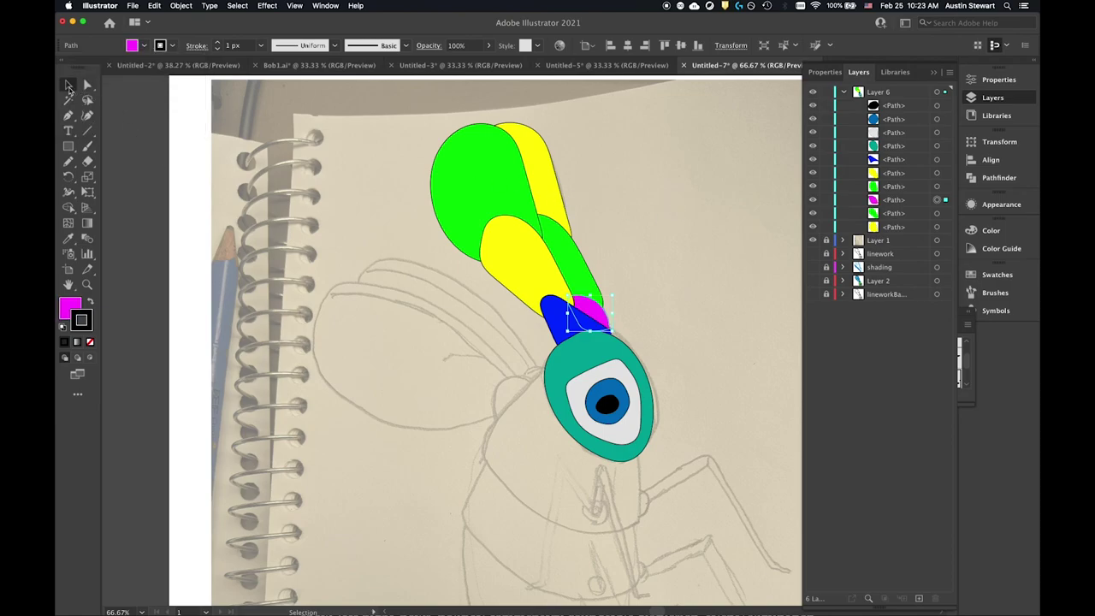
- Tilt the big green eye-stalk segment counter-clockwise and shift it slightly left and down
{"action": "left_click", "coordinate": [329, 195]}
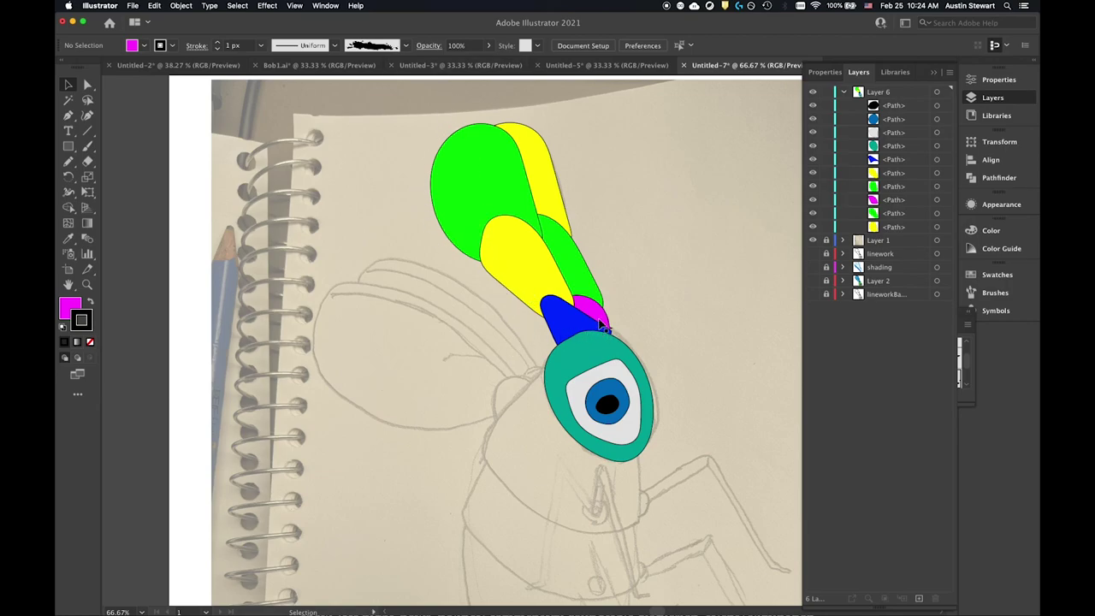
{"action": "left_click", "coordinate": [477, 163]}
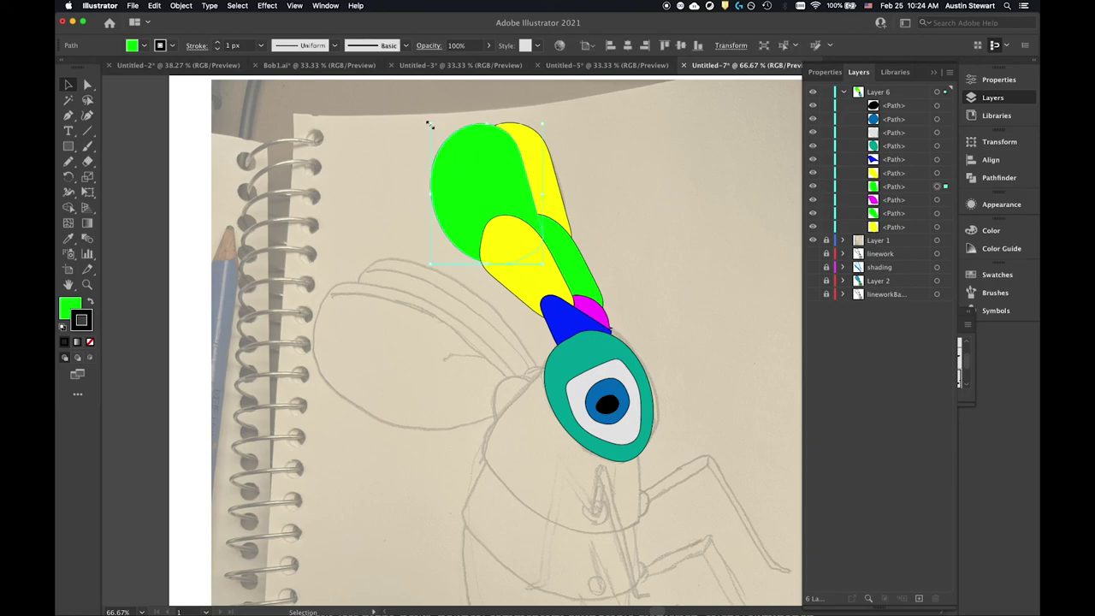
{"action": "left_click_drag", "start_coordinate": [479, 166], "coordinate": [476, 166]}
{"action": "left_click_drag", "start_coordinate": [420, 118], "coordinate": [405, 123]}
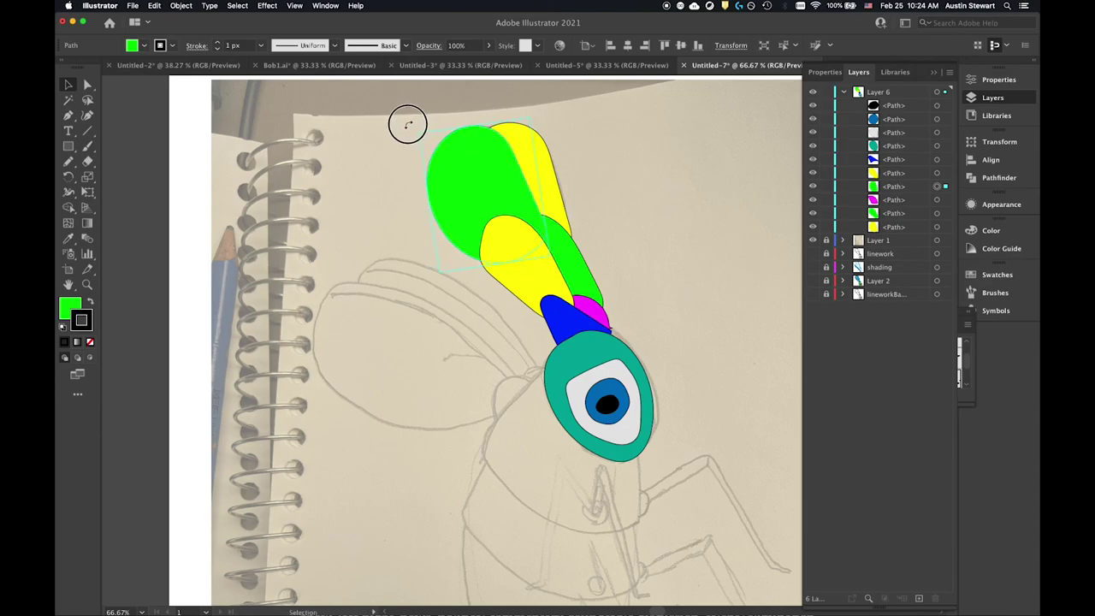
{"action": "left_click_drag", "start_coordinate": [469, 171], "coordinate": [459, 177]}
- Rotate the lower yellow stalk segment upward around a pivot on the small blue piece
{"action": "left_click", "coordinate": [527, 281]}
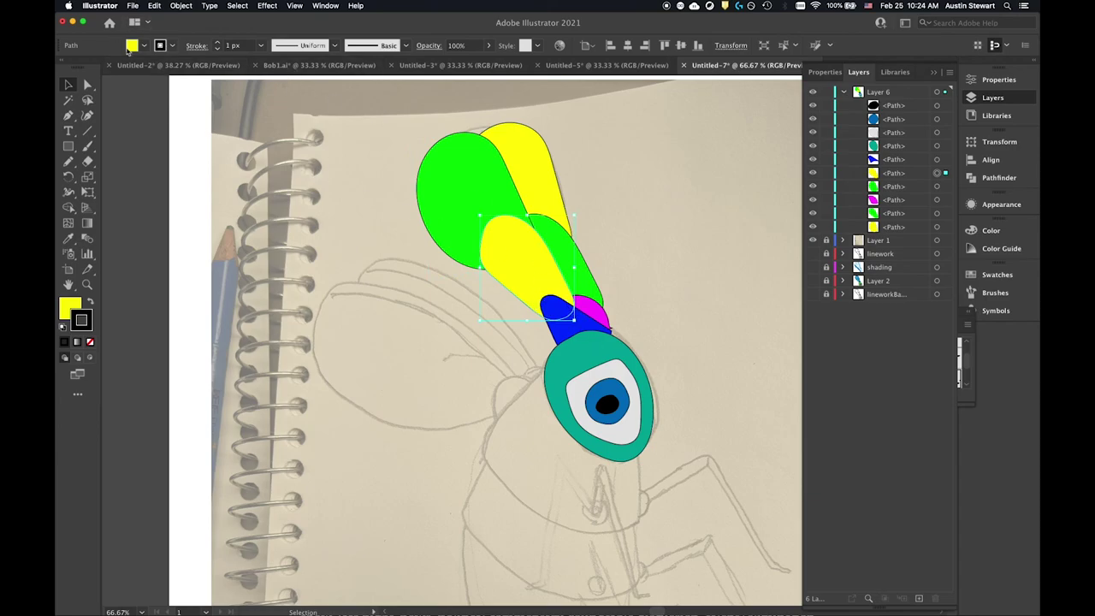
{"action": "left_click", "coordinate": [86, 179]}
{"action": "left_click", "coordinate": [68, 179]}
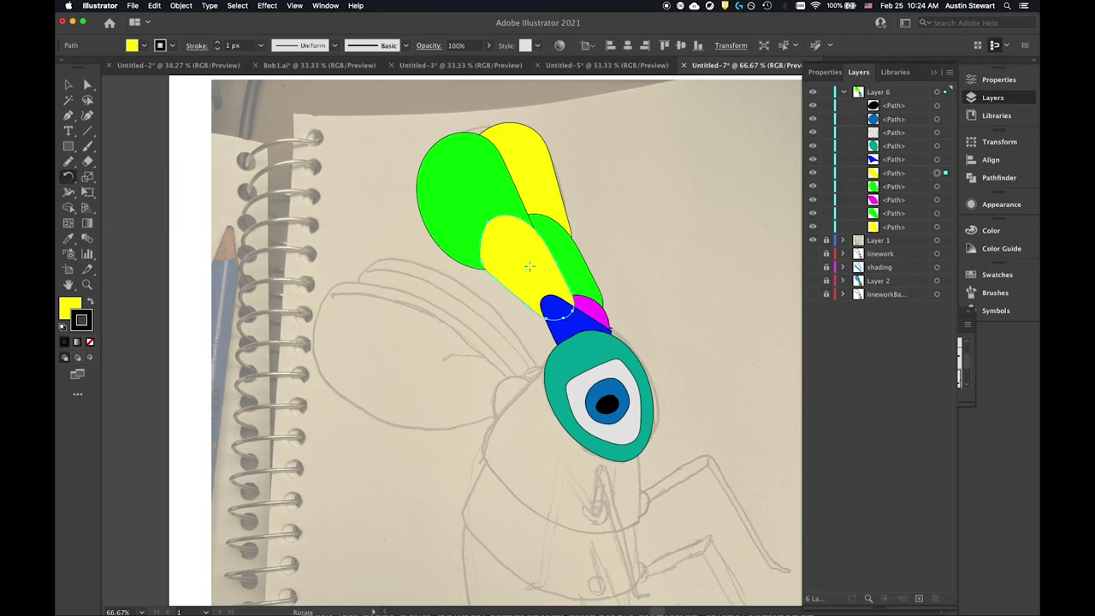
{"action": "left_click", "coordinate": [557, 308], "text": "alt"}
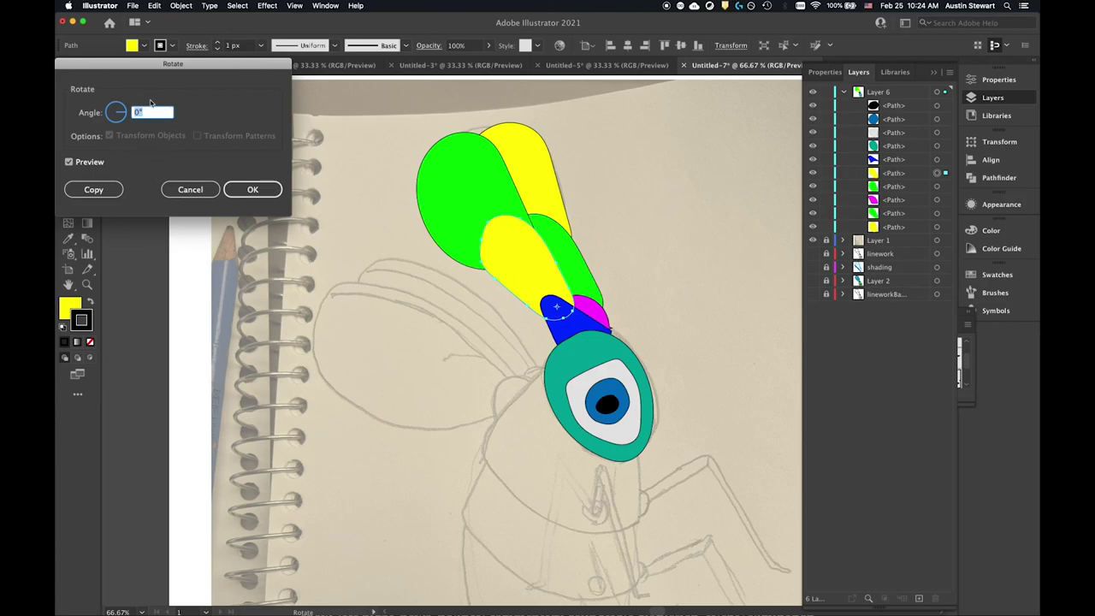
{"action": "left_click", "coordinate": [249, 190]}
{"action": "left_click_drag", "start_coordinate": [462, 236], "coordinate": [436, 259]}
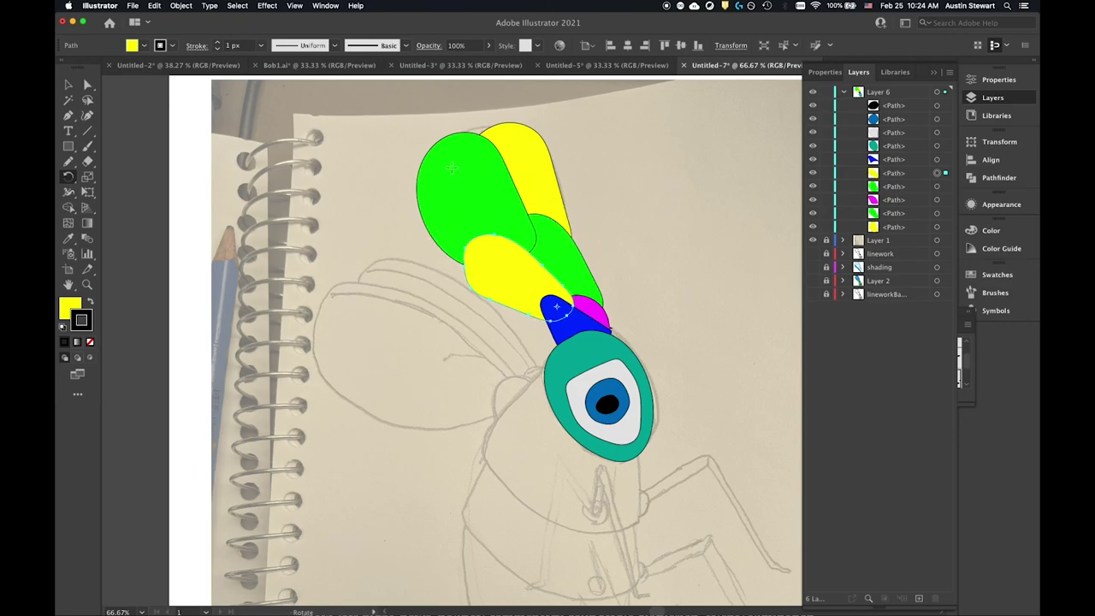
- Turn the big green segment further counter-clockwise and move it down and to the left
{"action": "key", "text": "v"}
{"action": "left_click", "coordinate": [454, 162]}
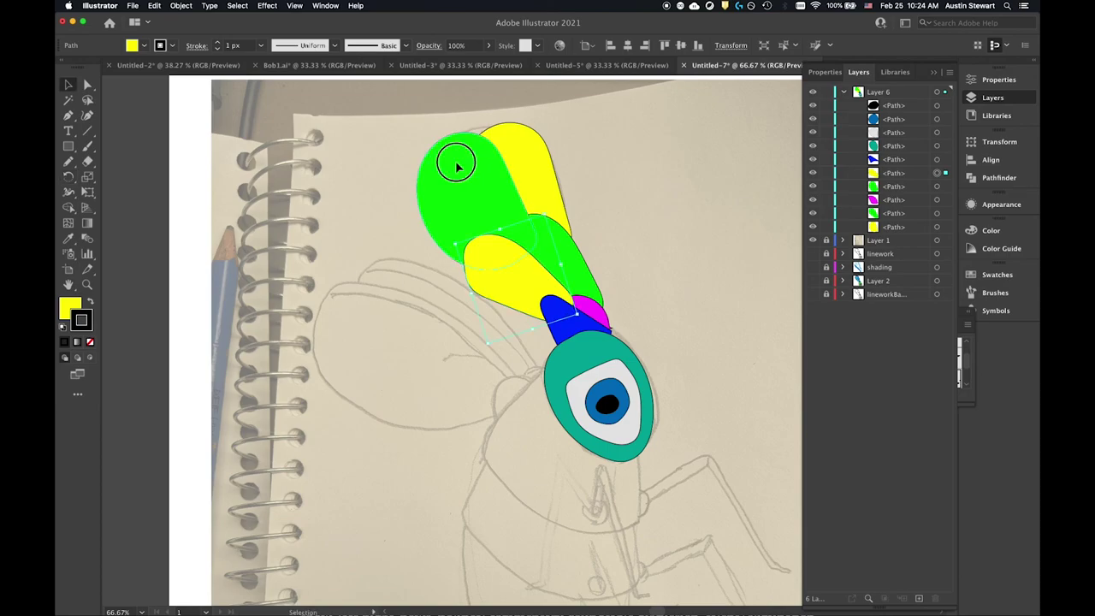
{"action": "left_click_drag", "start_coordinate": [460, 177], "coordinate": [438, 189]}
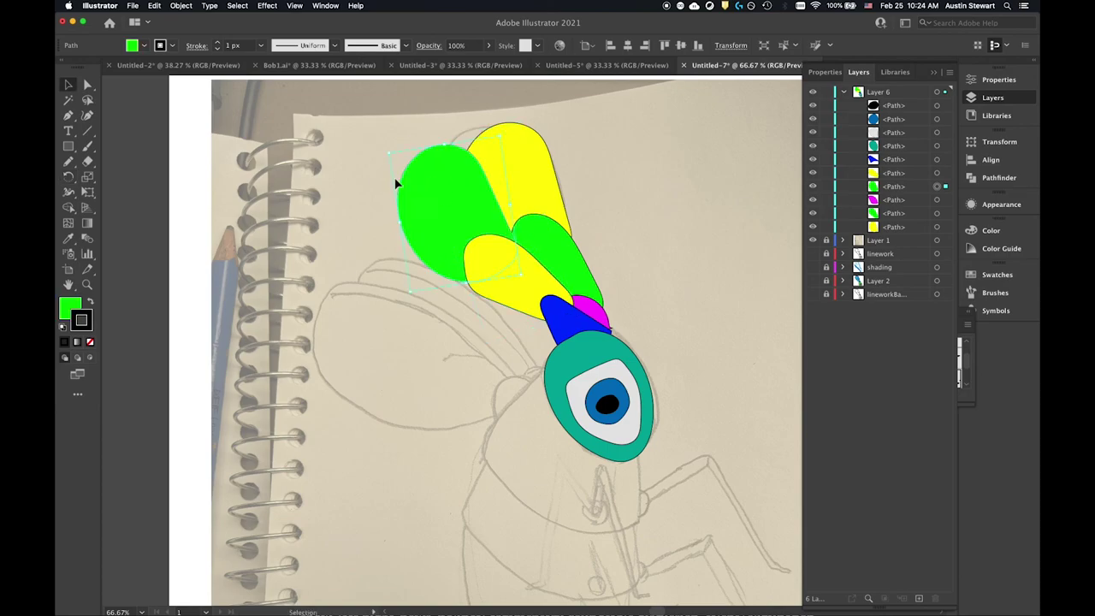
{"action": "left_click_drag", "start_coordinate": [382, 154], "coordinate": [367, 171]}
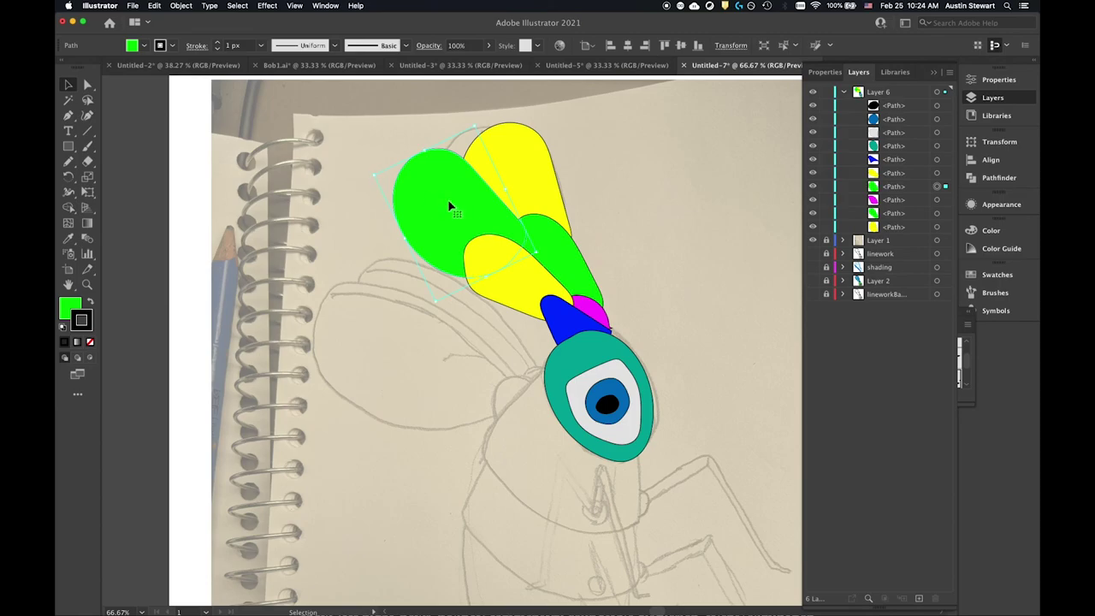
{"action": "left_click_drag", "start_coordinate": [447, 202], "coordinate": [428, 213]}
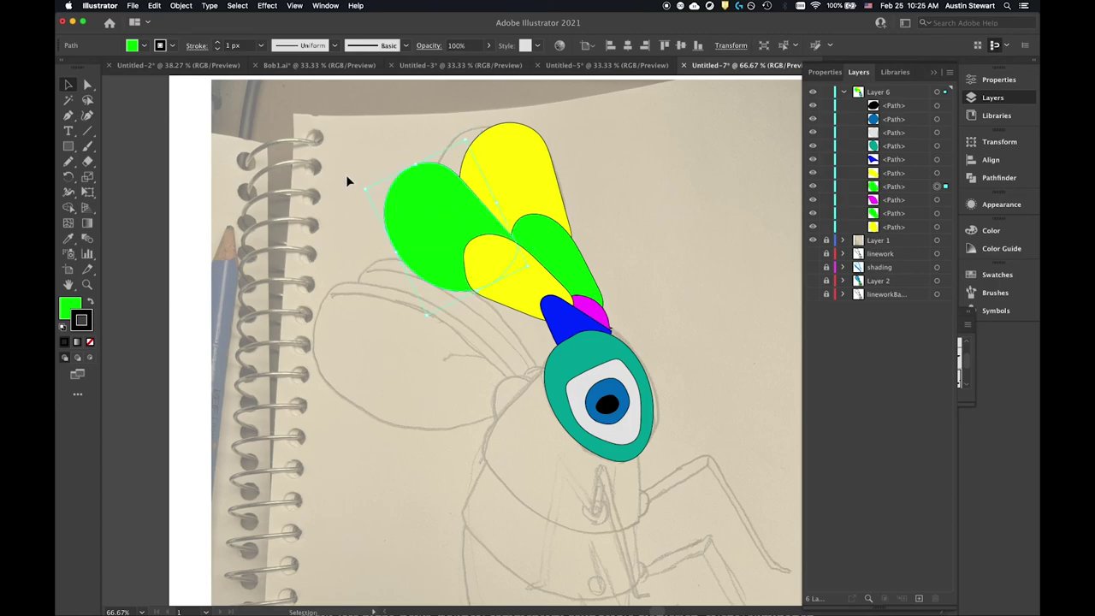
{"action": "left_click_drag", "start_coordinate": [361, 190], "coordinate": [347, 222]}
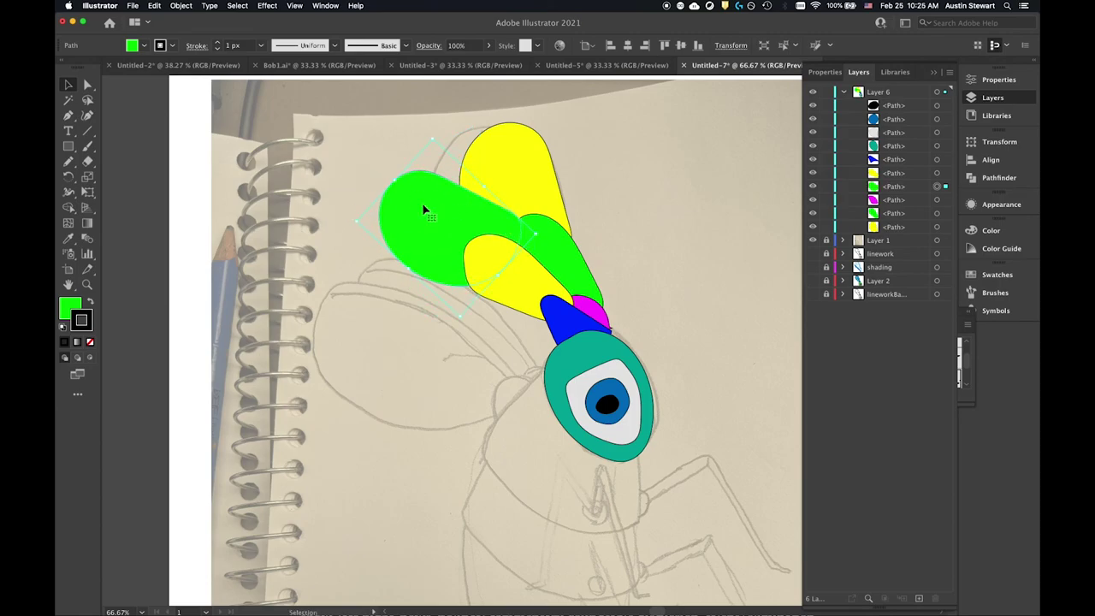
{"action": "left_click_drag", "start_coordinate": [424, 210], "coordinate": [409, 231]}
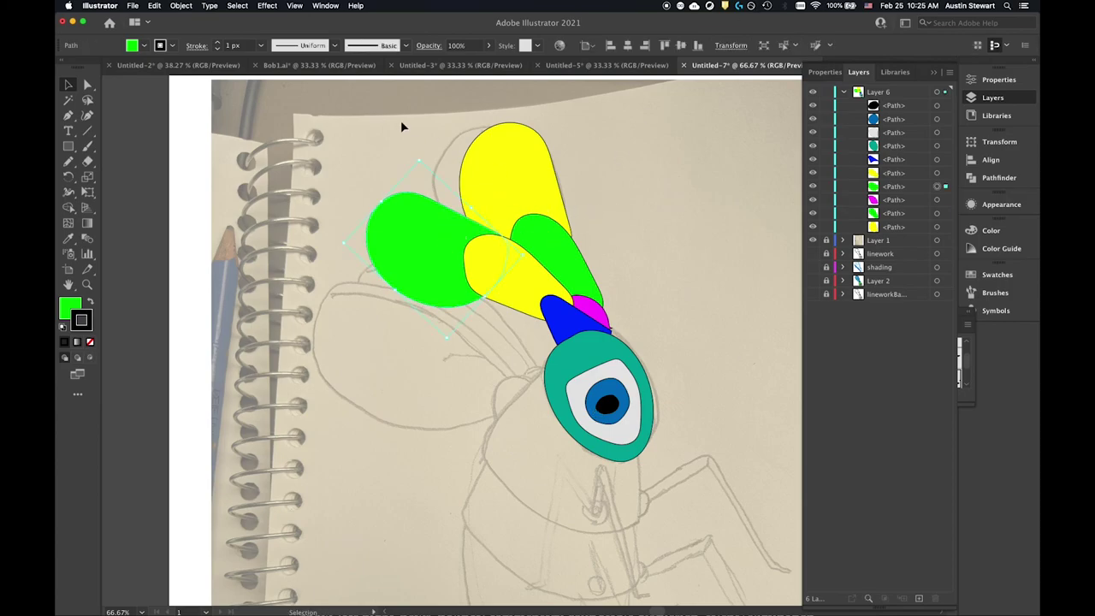
- Set the stroke of every creature shape to None, then deselect
{"action": "scroll", "coordinate": [306, 120], "scroll_direction": "down", "scroll_amount": 3}
{"action": "key", "text": "ctrl+a"}
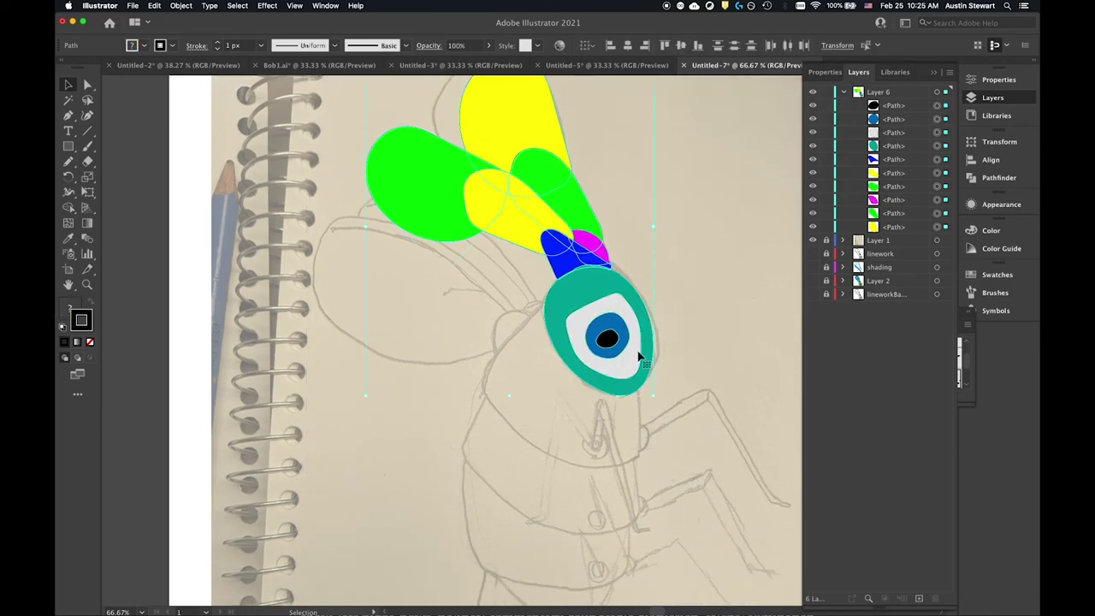
{"action": "left_click", "coordinate": [172, 46]}
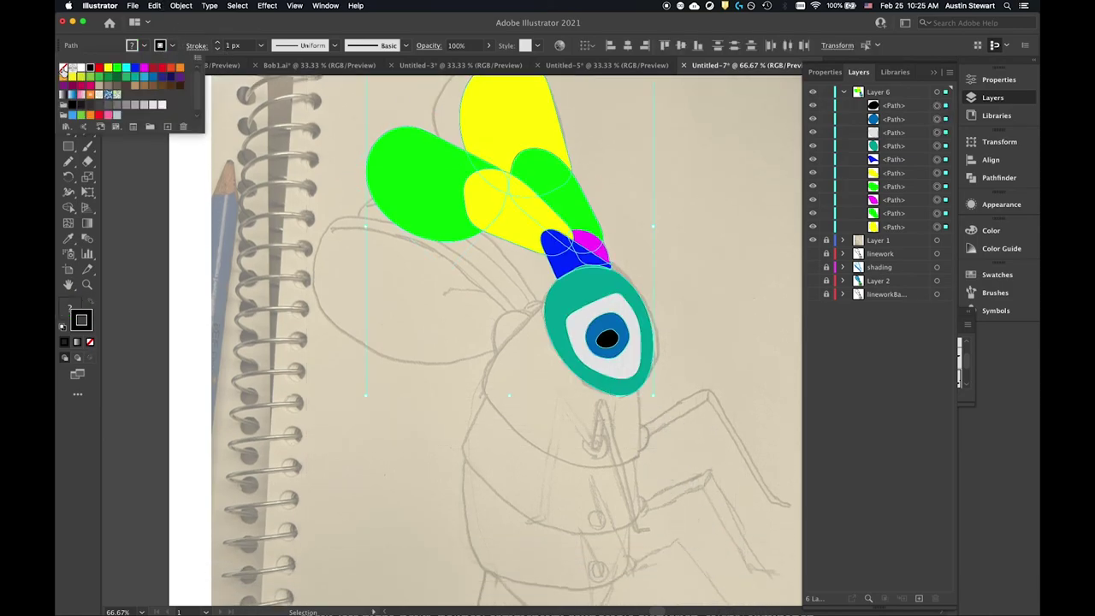
{"action": "left_click", "coordinate": [63, 67]}
{"action": "left_click", "coordinate": [713, 215]}
{"action": "left_click", "coordinate": [713, 210]}
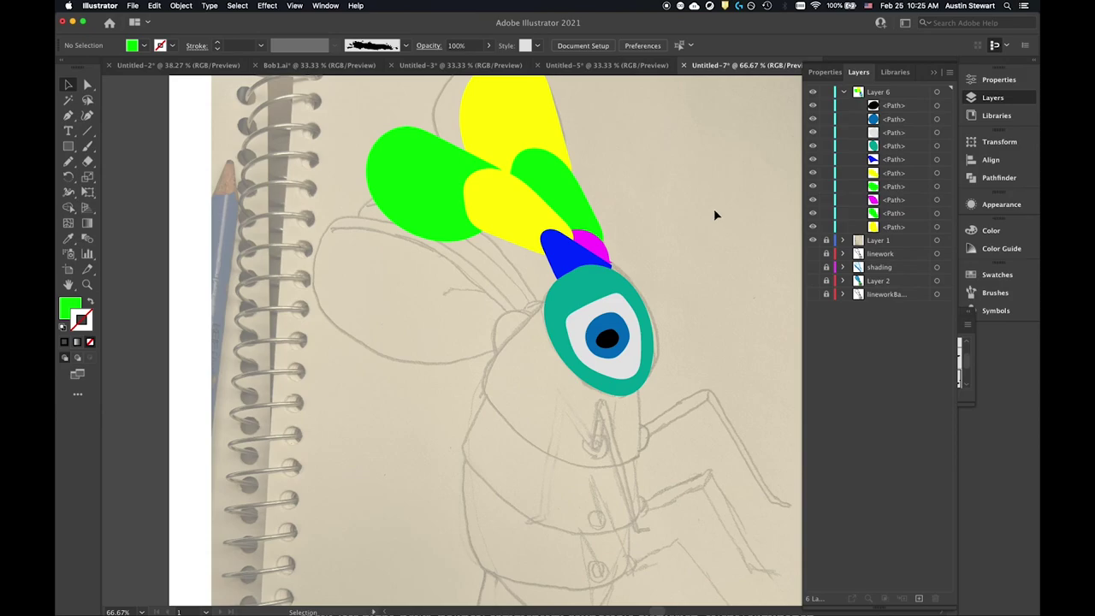
{"action": "scroll", "coordinate": [646, 348], "scroll_direction": "up", "scroll_amount": 2}
{"action": "scroll", "coordinate": [647, 349], "scroll_direction": "up", "scroll_amount": 2}
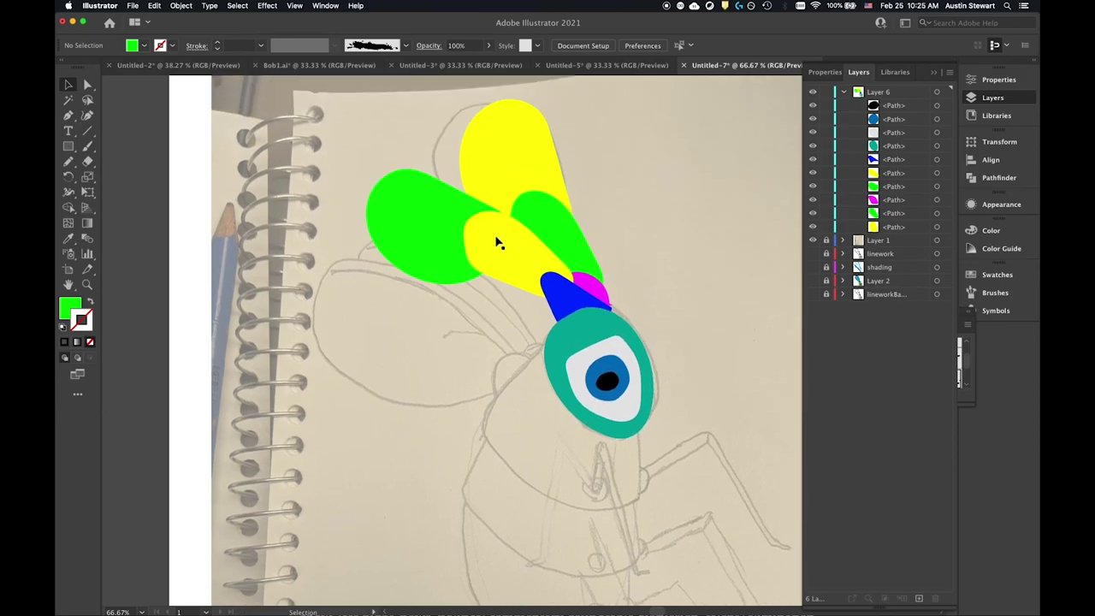
- Add a second fill with the white-to-black gradient swatch to the left green segment
{"action": "left_click", "coordinate": [418, 216]}
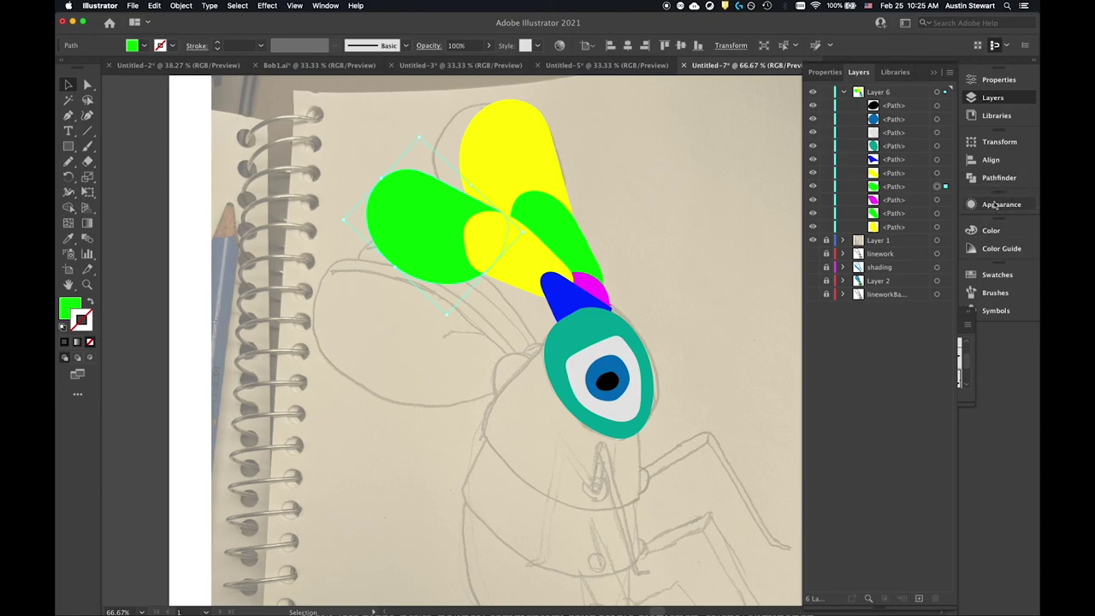
{"action": "left_click", "coordinate": [997, 205]}
{"action": "left_click", "coordinate": [831, 466]}
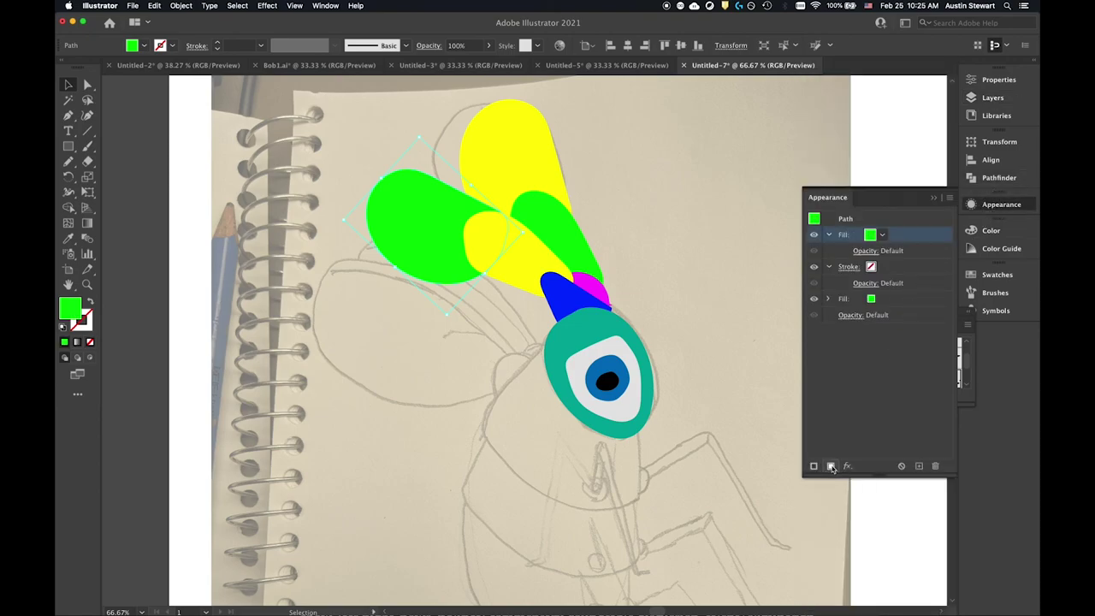
{"action": "left_click", "coordinate": [883, 235]}
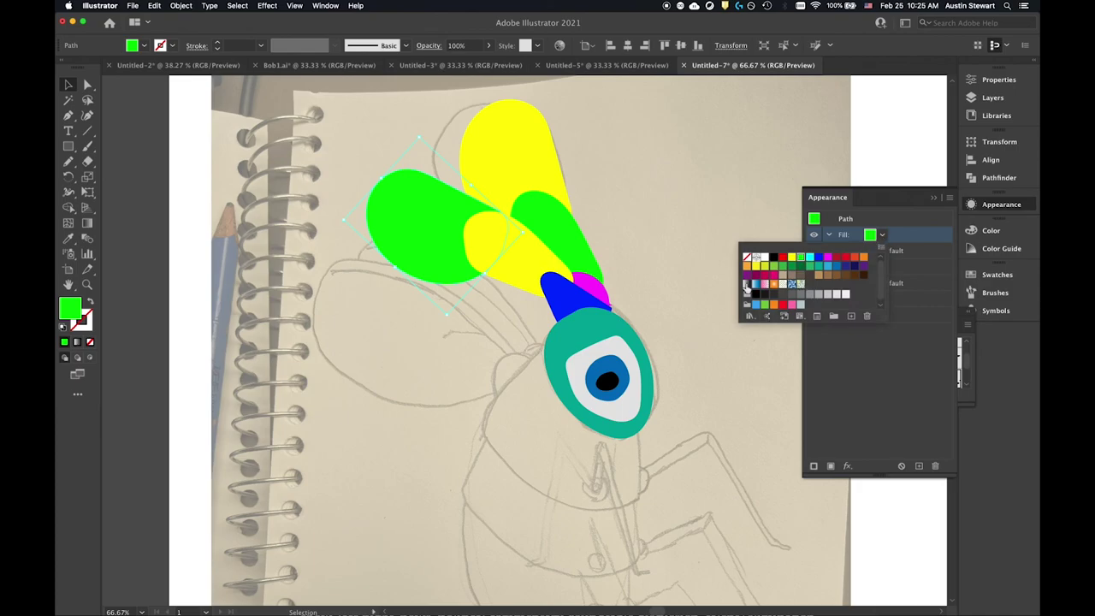
{"action": "left_click", "coordinate": [746, 284]}
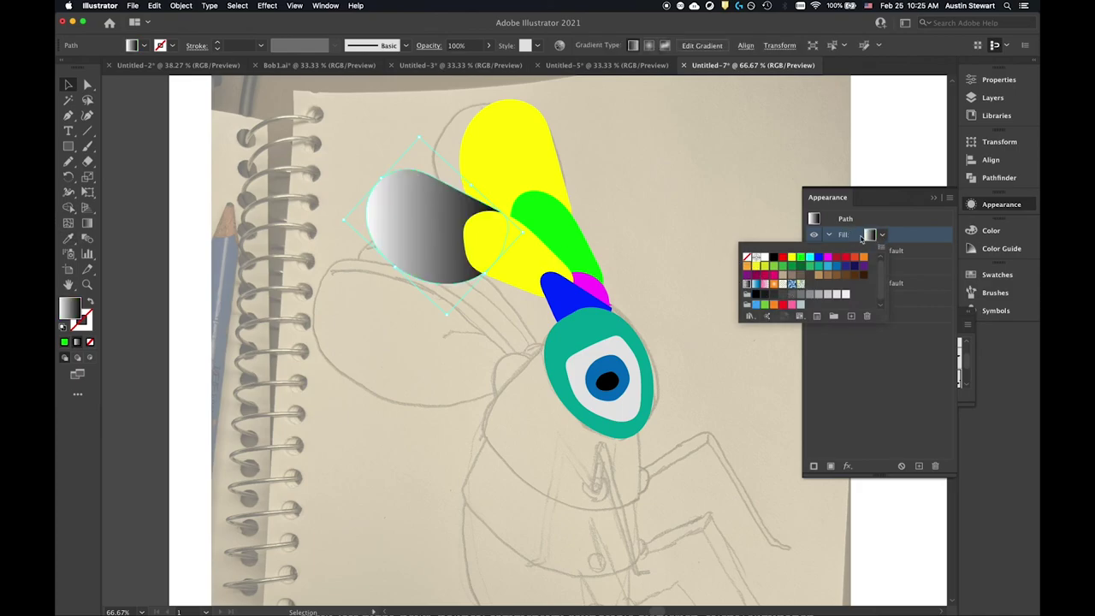
- Set the gradient fill's blend mode to Multiply
{"action": "left_click", "coordinate": [865, 251]}
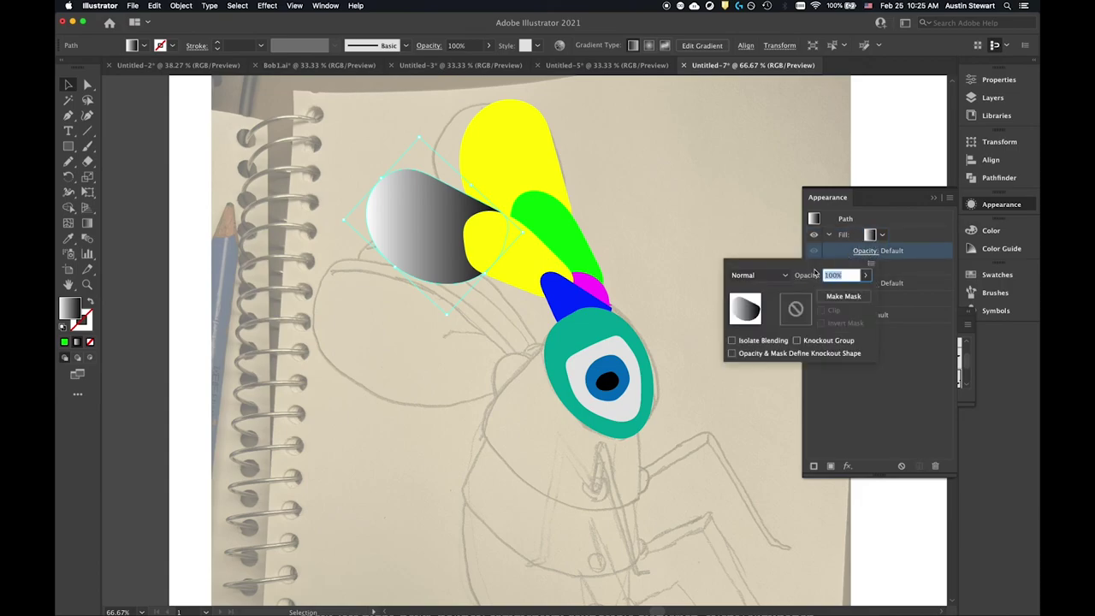
{"action": "left_click", "coordinate": [780, 276]}
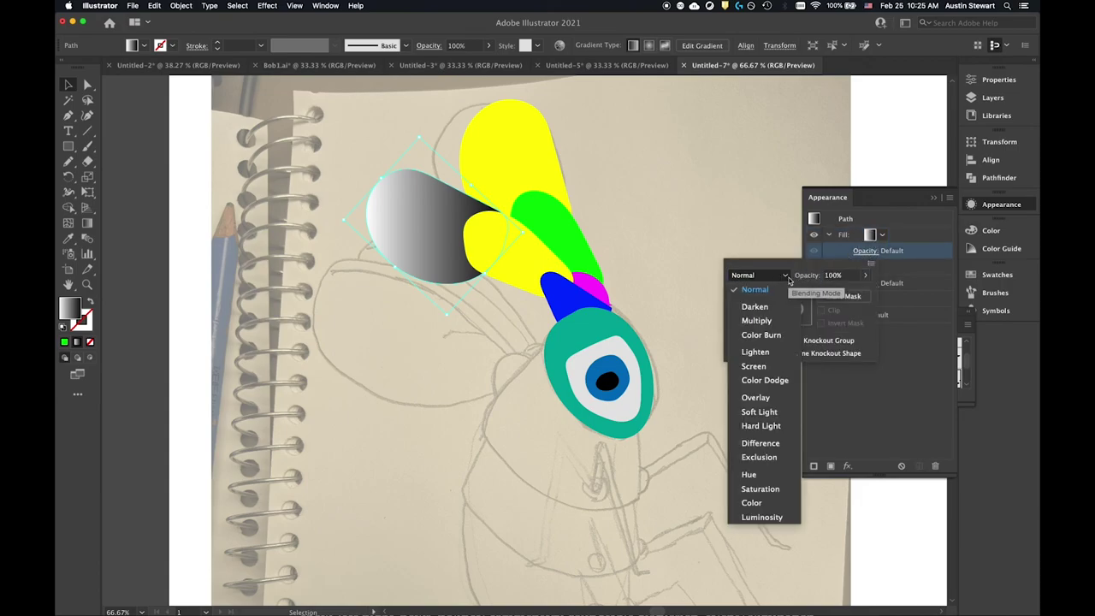
{"action": "left_click", "coordinate": [757, 321]}
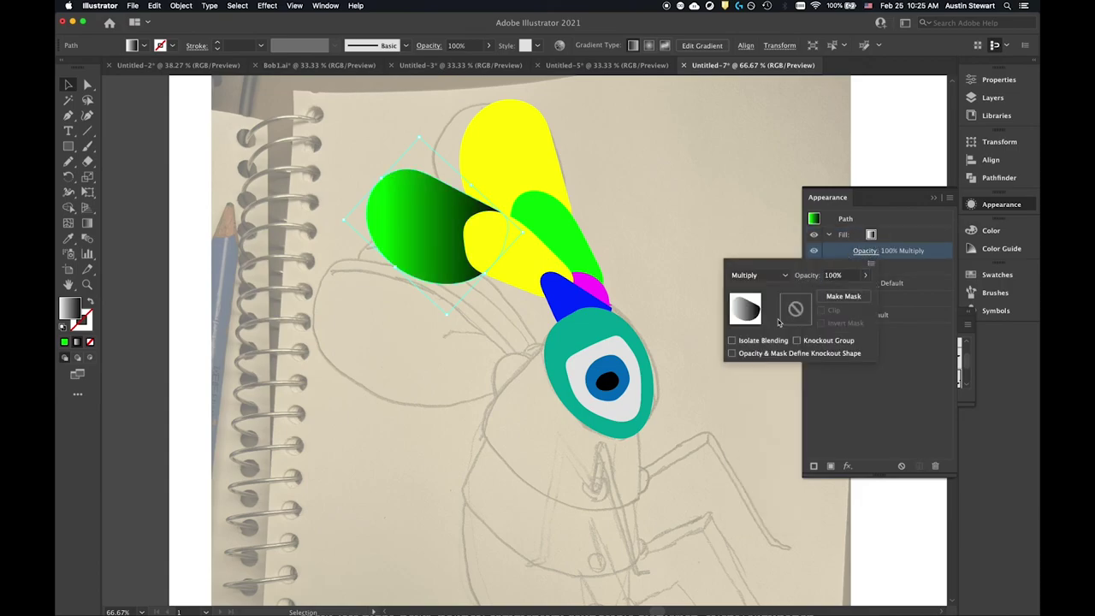
{"action": "key", "text": "Escape"}
{"action": "left_click", "coordinate": [88, 222]}
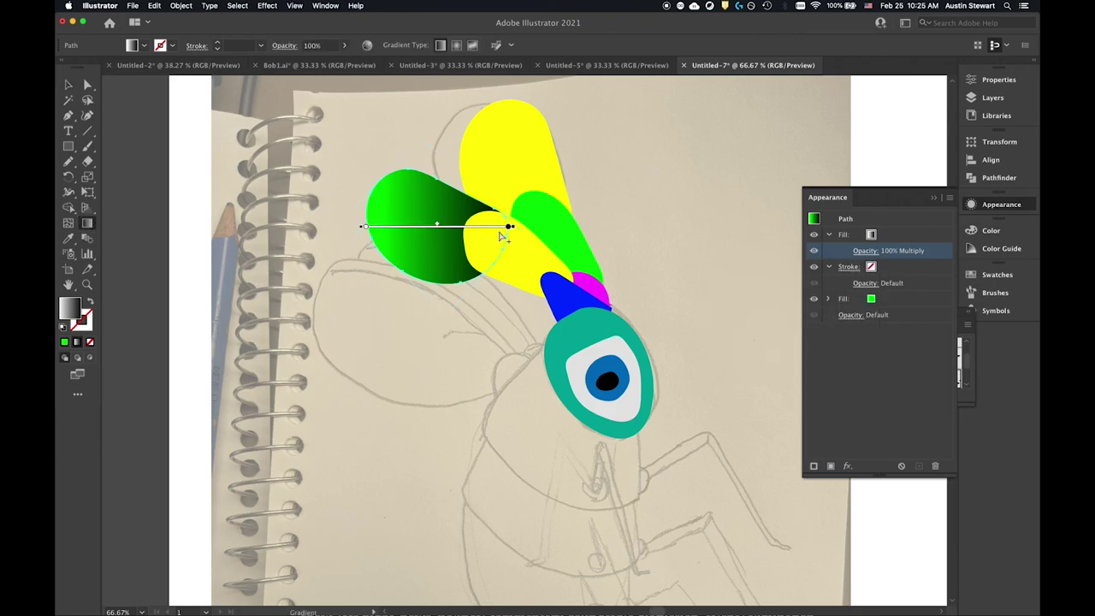
- Redraw the gradient's direction across the green segment so it shades light to dark
{"action": "mouse_move", "coordinate": [514, 226]}
{"action": "left_mouse_down"}
{"action": "mouse_move", "coordinate": [462, 152]}
{"action": "mouse_move", "coordinate": [415, 122]}
{"action": "mouse_move", "coordinate": [489, 254]}
{"action": "left_mouse_up"}
{"action": "left_click_drag", "start_coordinate": [419, 254], "coordinate": [347, 381]}
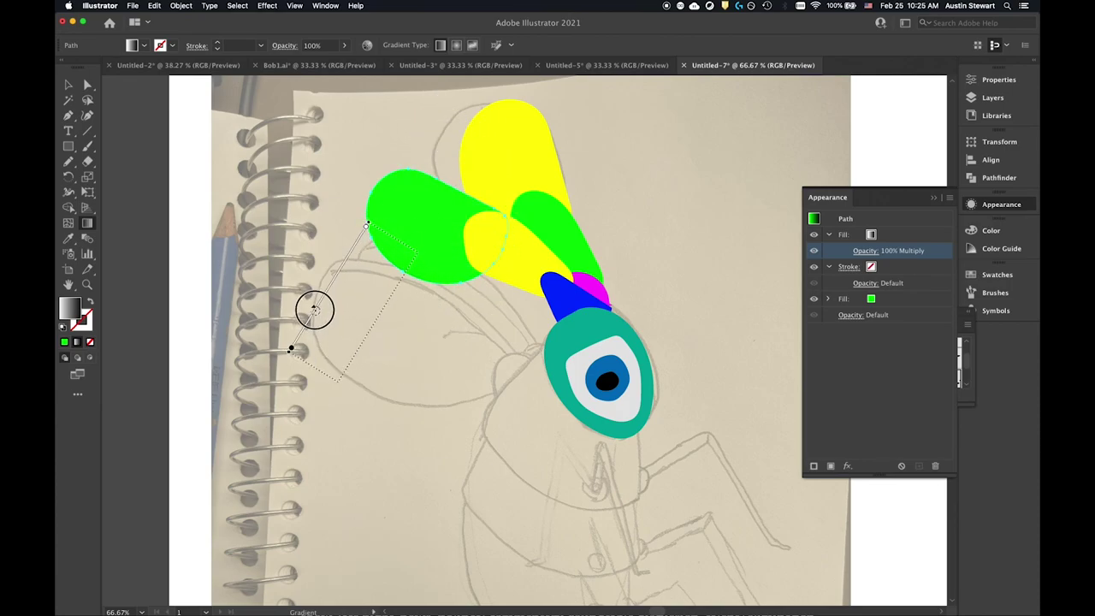
{"action": "left_click_drag", "start_coordinate": [396, 299], "coordinate": [448, 199]}
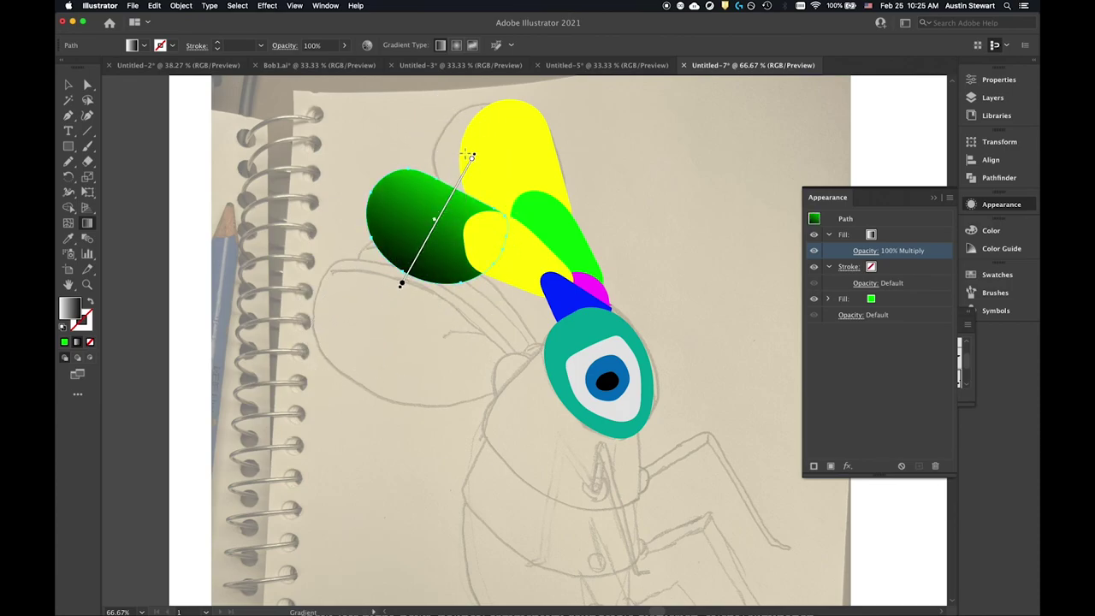
{"action": "mouse_move", "coordinate": [476, 158]}
{"action": "left_mouse_down"}
{"action": "mouse_move", "coordinate": [463, 163]}
{"action": "mouse_move", "coordinate": [480, 152]}
{"action": "left_mouse_up"}
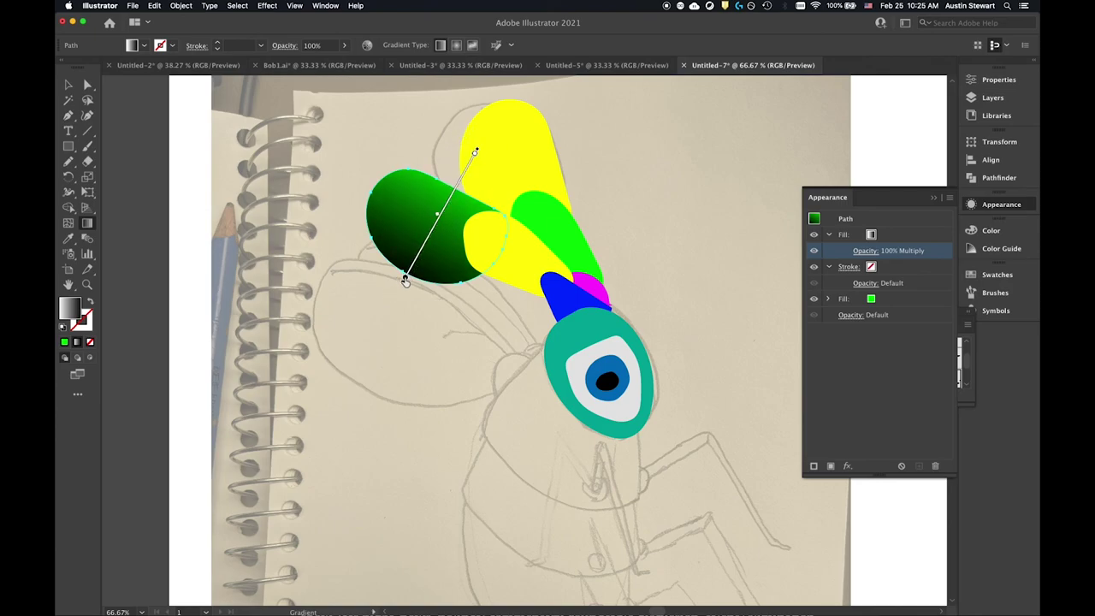
- Lighten the gradient's dark end stop to grey 7A7A7A
{"action": "left_click", "coordinate": [405, 280]}
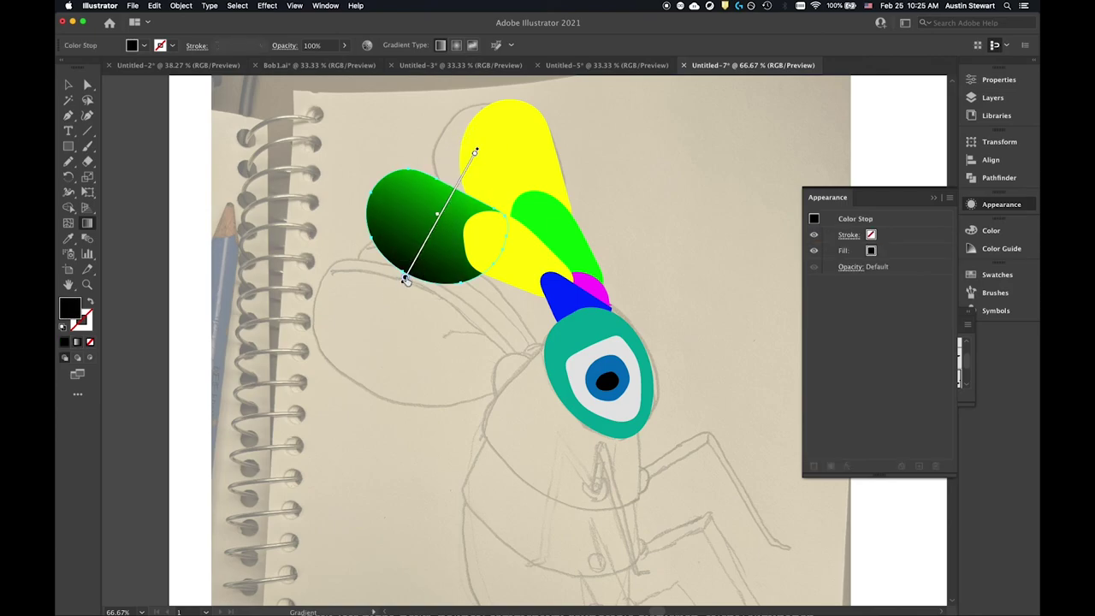
{"action": "double_click", "coordinate": [68, 310]}
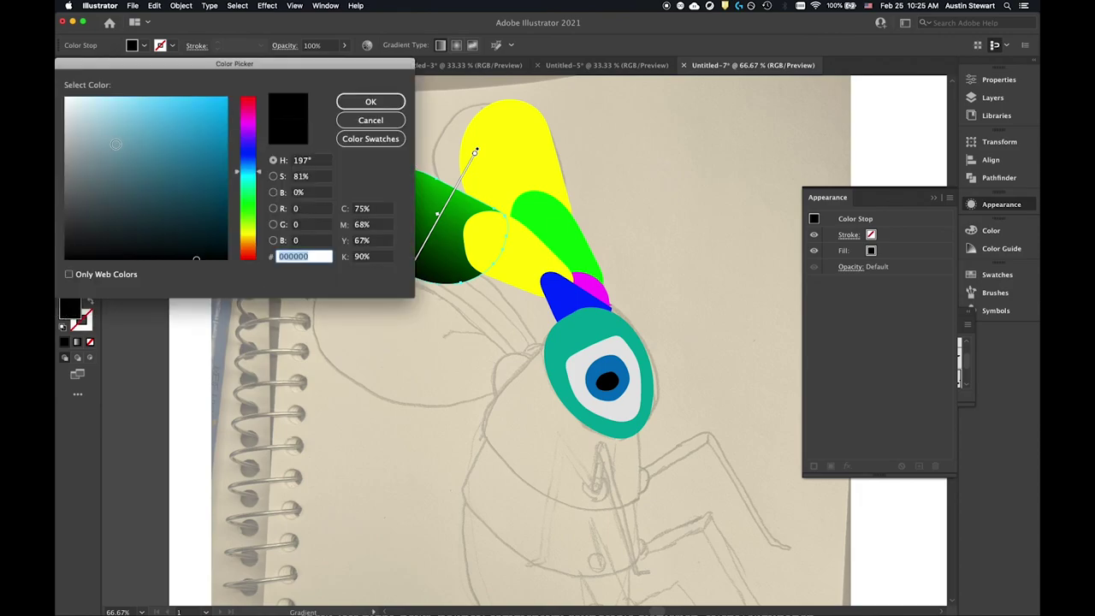
{"action": "mouse_move", "coordinate": [115, 144]}
{"action": "left_mouse_down"}
{"action": "mouse_move", "coordinate": [61, 122]}
{"action": "mouse_move", "coordinate": [65, 180]}
{"action": "left_mouse_up"}
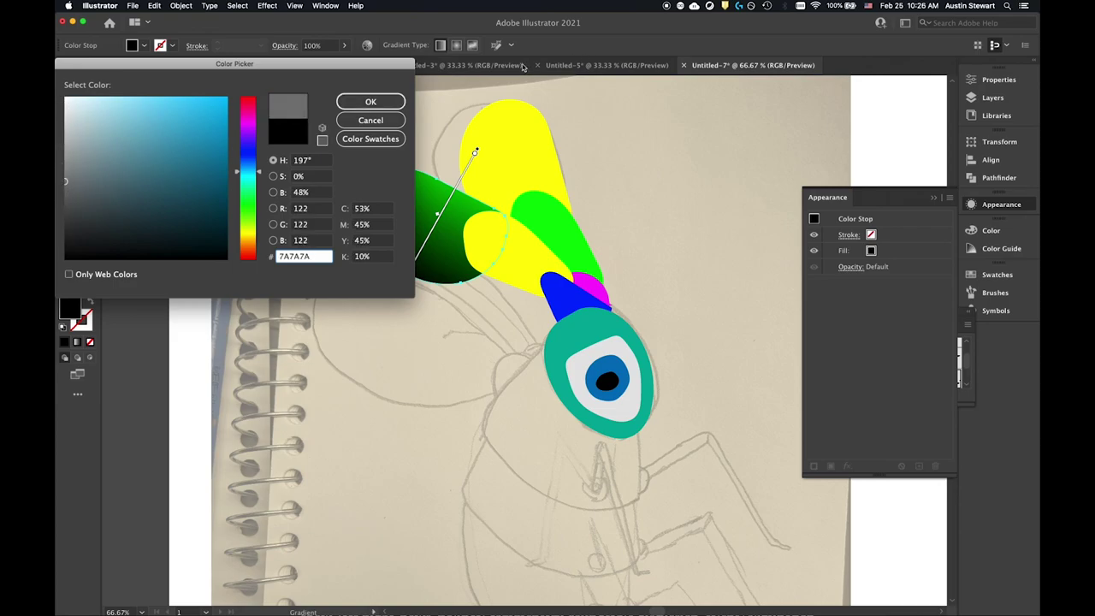
{"action": "left_click", "coordinate": [371, 101]}
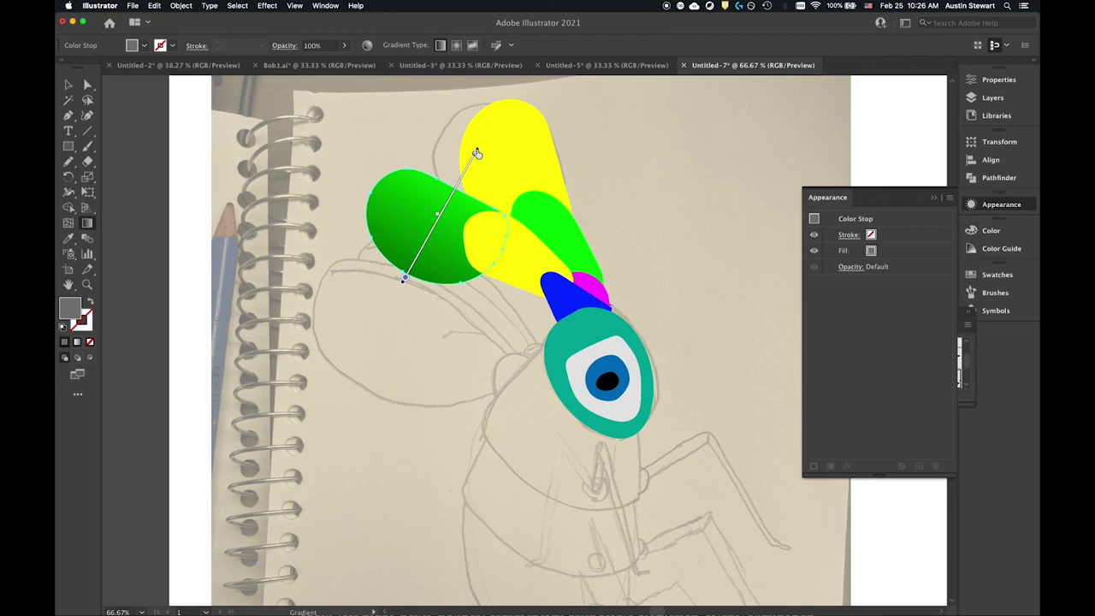
- Slide the white stop inward and shorten the gradient so only the lower edge darkens
{"action": "left_click", "coordinate": [476, 153]}
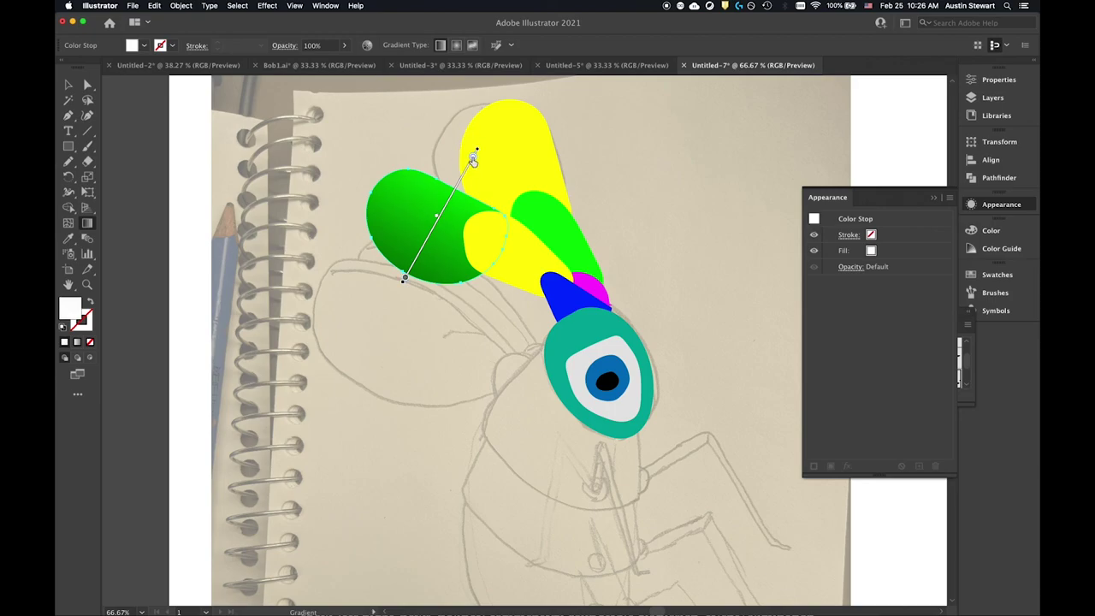
{"action": "left_click_drag", "start_coordinate": [473, 160], "coordinate": [451, 200]}
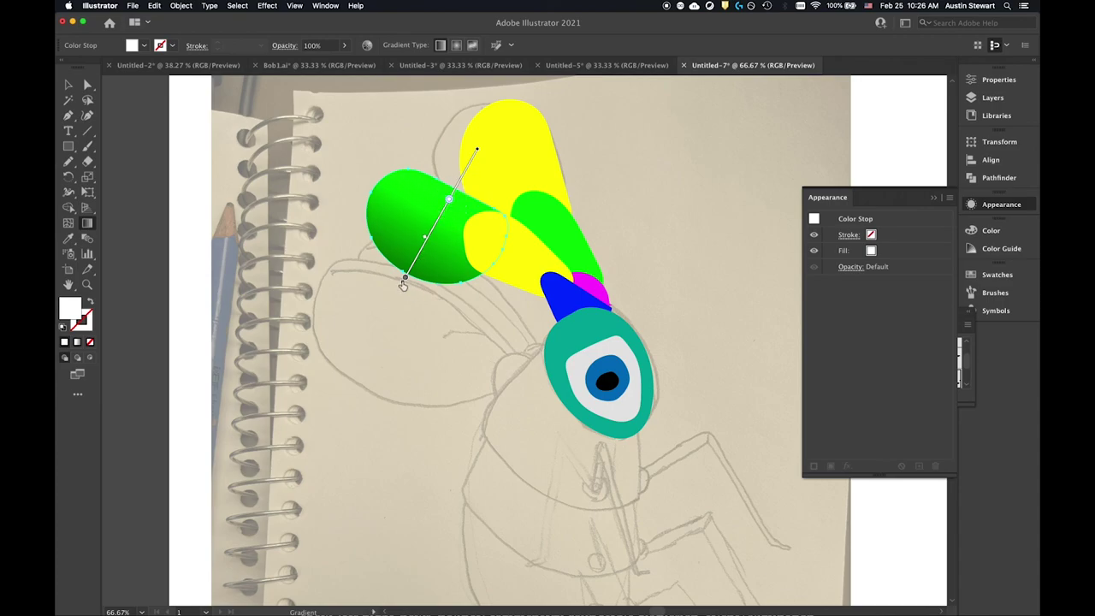
{"action": "left_click_drag", "start_coordinate": [404, 277], "coordinate": [409, 270]}
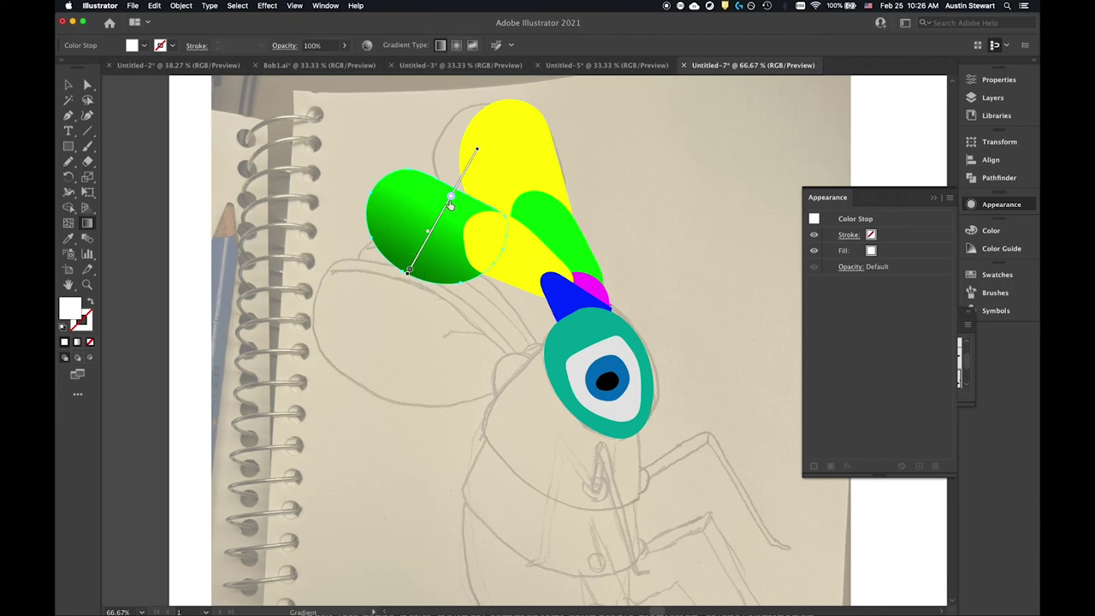
{"action": "left_click_drag", "start_coordinate": [451, 200], "coordinate": [444, 207]}
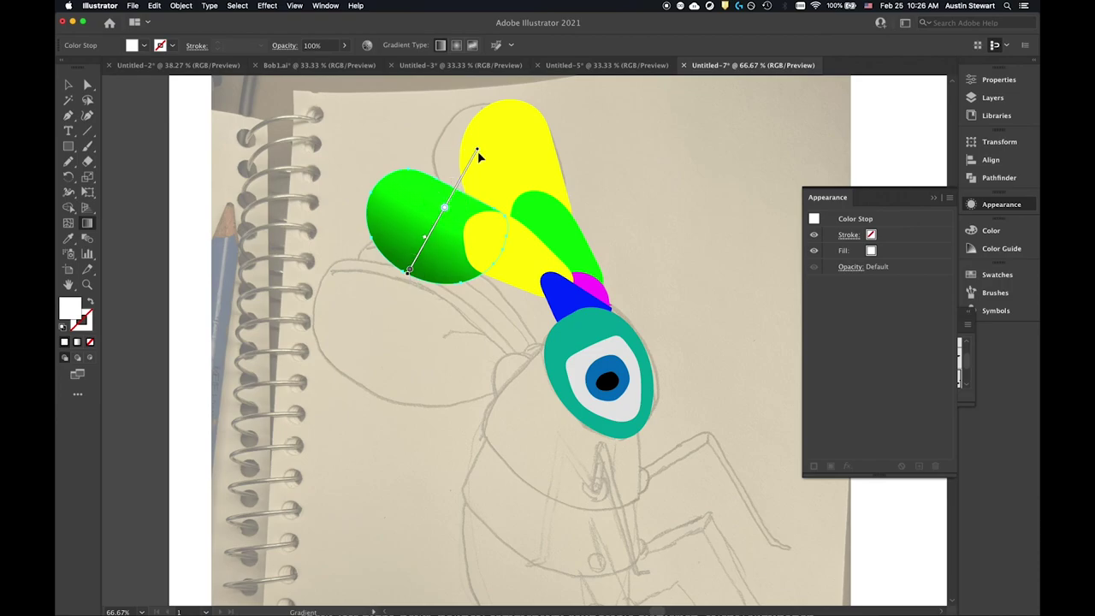
{"action": "left_click_drag", "start_coordinate": [478, 153], "coordinate": [454, 189]}
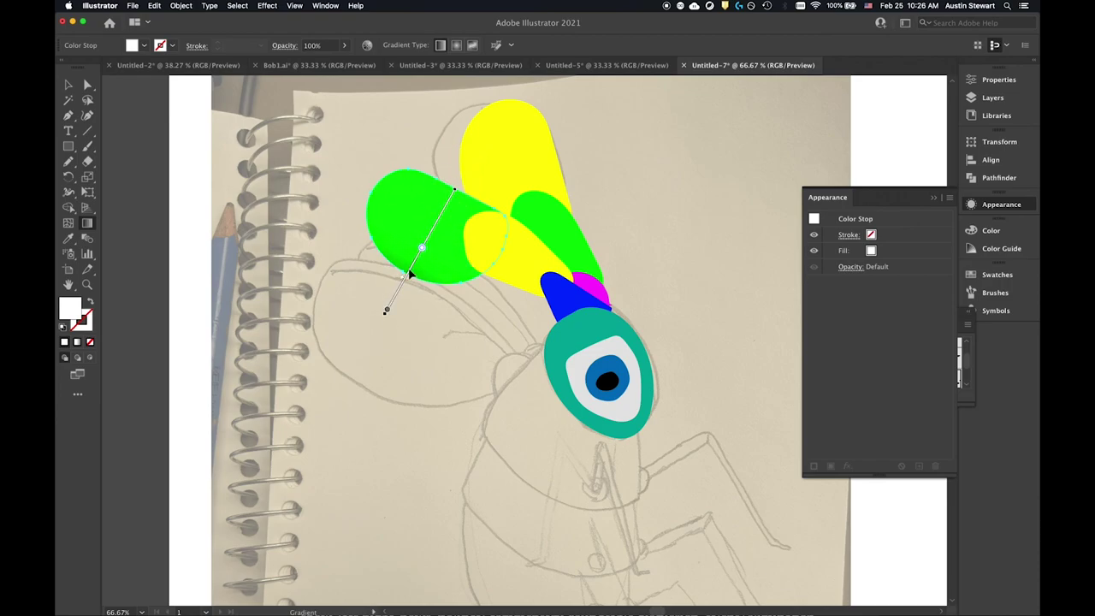
{"action": "left_click_drag", "start_coordinate": [386, 313], "coordinate": [407, 272]}
{"action": "left_click_drag", "start_coordinate": [385, 315], "coordinate": [411, 271]}
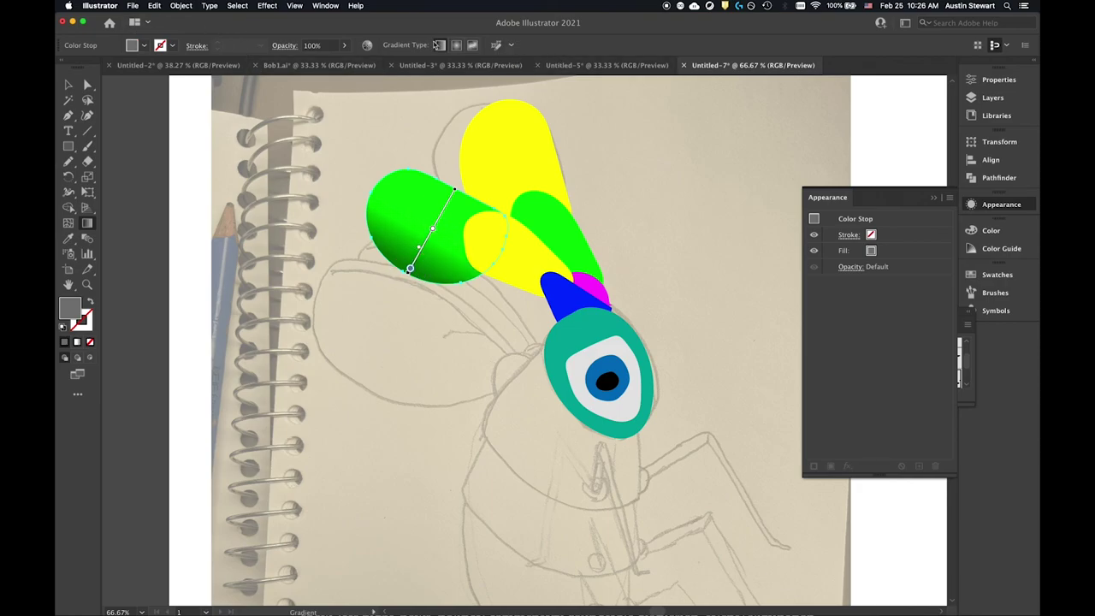
- Switch the shading to a radial gradient and reposition its centre and fade on the green segment
{"action": "left_click", "coordinate": [456, 45]}
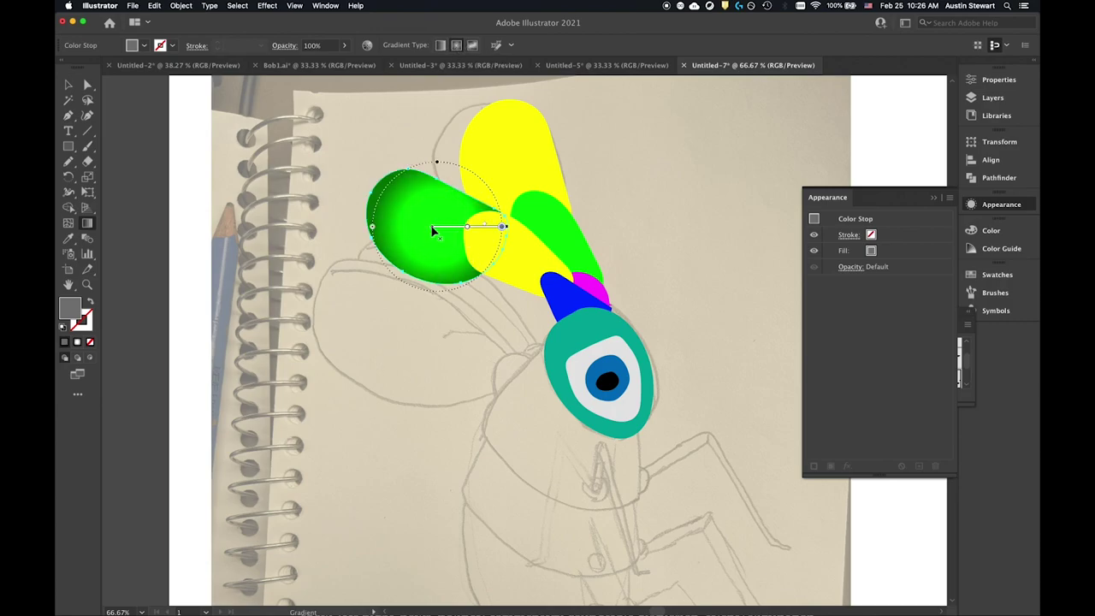
{"action": "mouse_move", "coordinate": [434, 227]}
{"action": "left_mouse_down"}
{"action": "mouse_move", "coordinate": [434, 244]}
{"action": "mouse_move", "coordinate": [465, 220]}
{"action": "mouse_move", "coordinate": [466, 180]}
{"action": "left_mouse_up"}
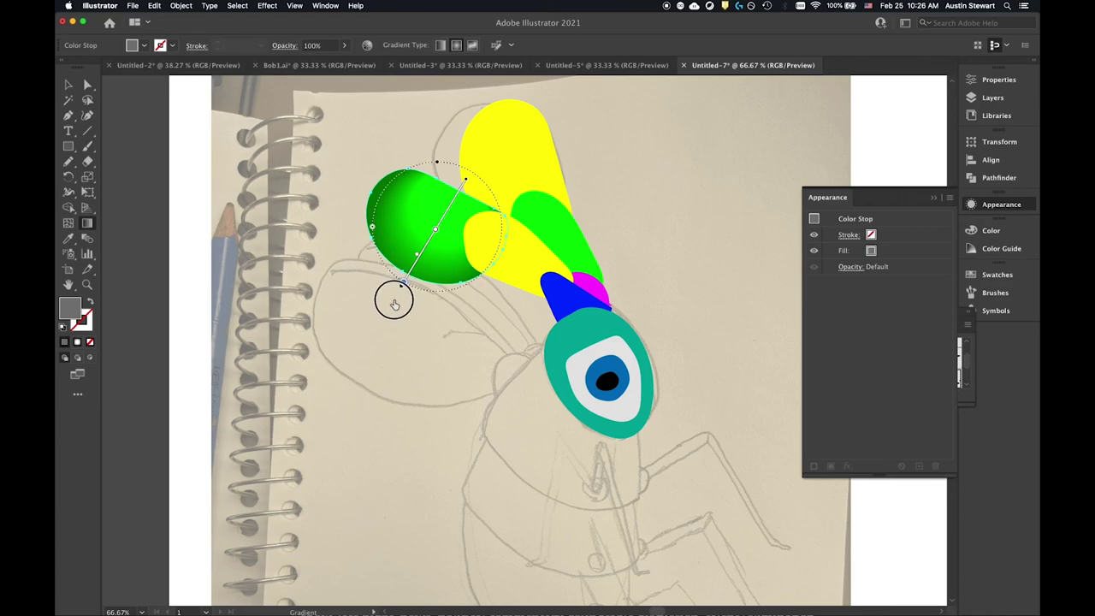
{"action": "mouse_move", "coordinate": [404, 283]}
{"action": "left_mouse_down"}
{"action": "mouse_move", "coordinate": [413, 267]}
{"action": "mouse_move", "coordinate": [385, 314]}
{"action": "left_mouse_up"}
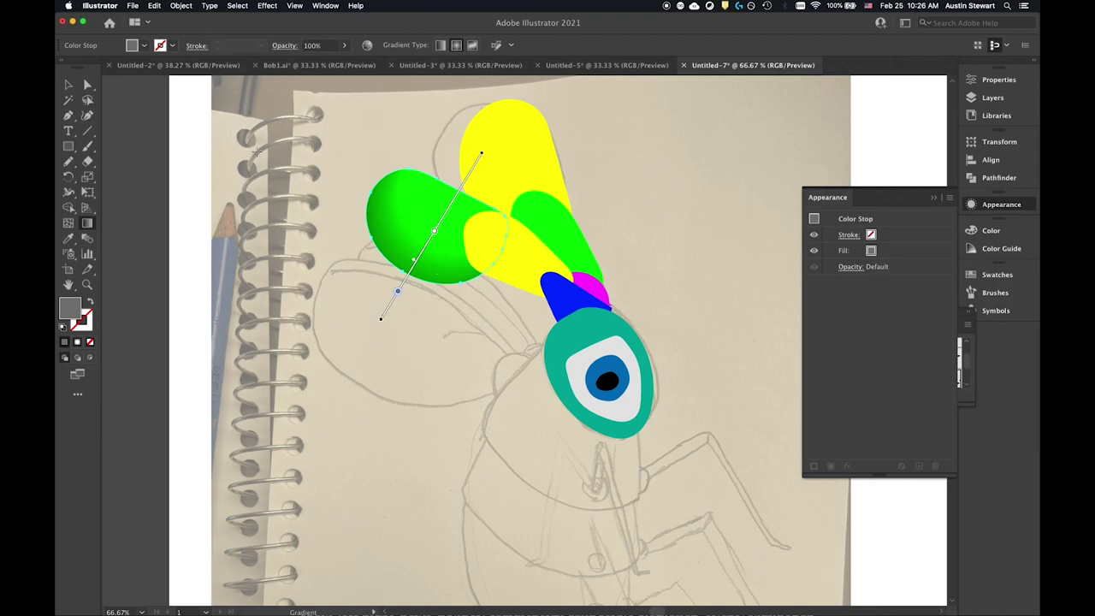
{"action": "left_click", "coordinate": [69, 85]}
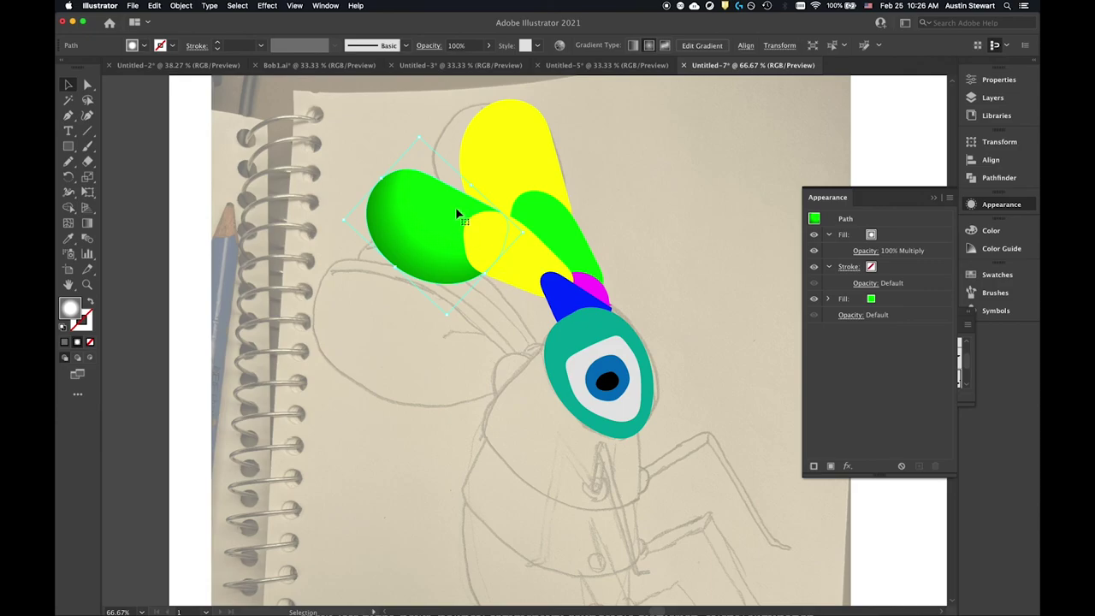
- Inspect the large green segment's gradient shading fill in the Appearance panel
{"action": "left_click", "coordinate": [526, 270]}
{"action": "left_click", "coordinate": [428, 214]}
{"action": "left_click", "coordinate": [892, 236]}
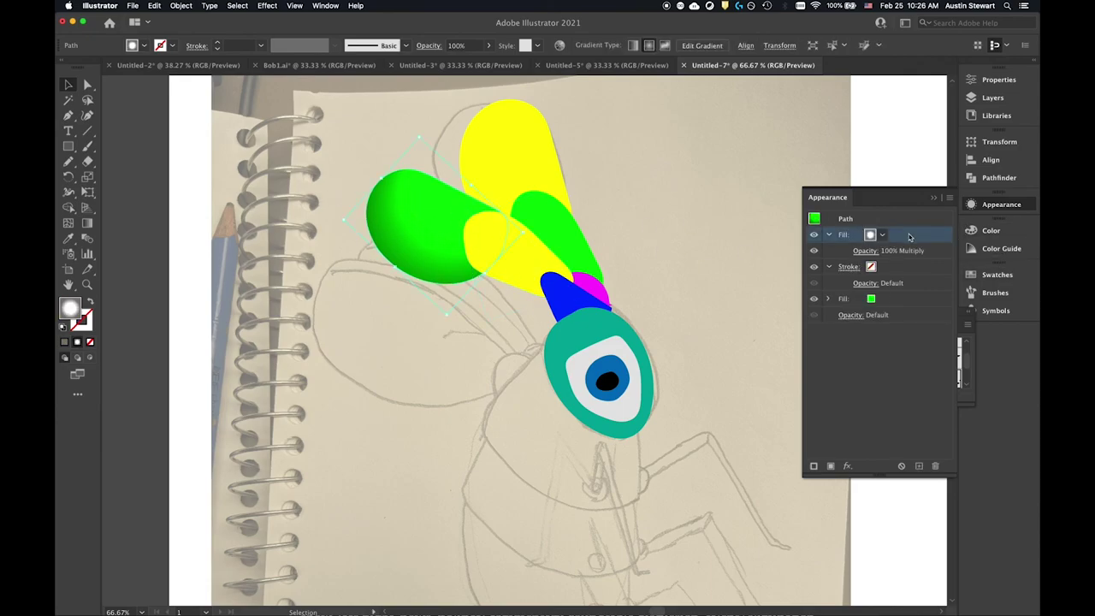
{"action": "left_click", "coordinate": [844, 235]}
{"action": "left_click", "coordinate": [845, 237]}
{"action": "left_click", "coordinate": [949, 197]}
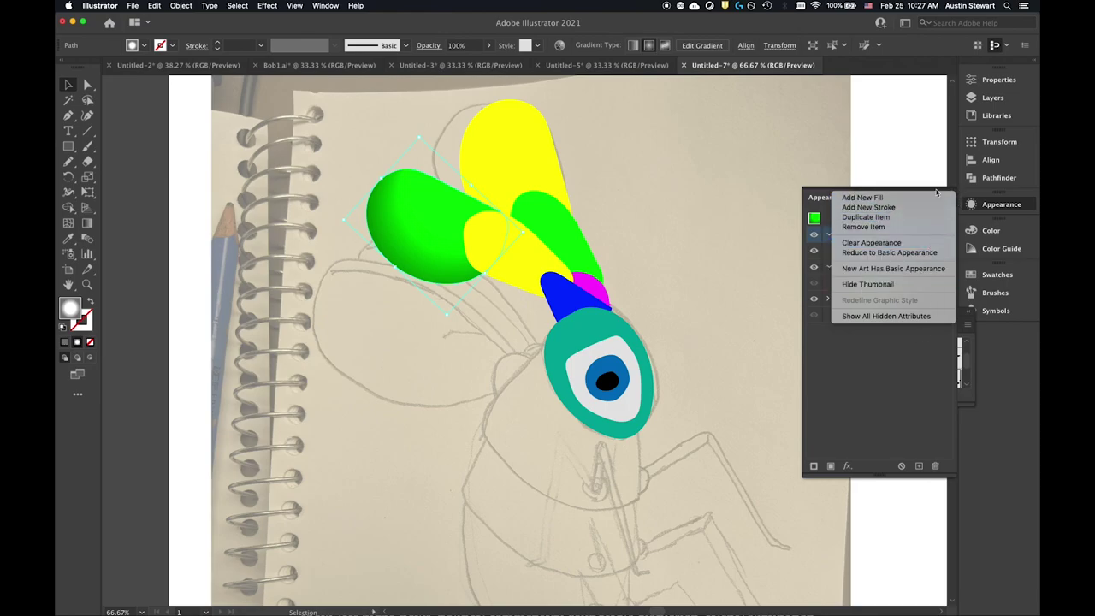
{"action": "left_click", "coordinate": [906, 351]}
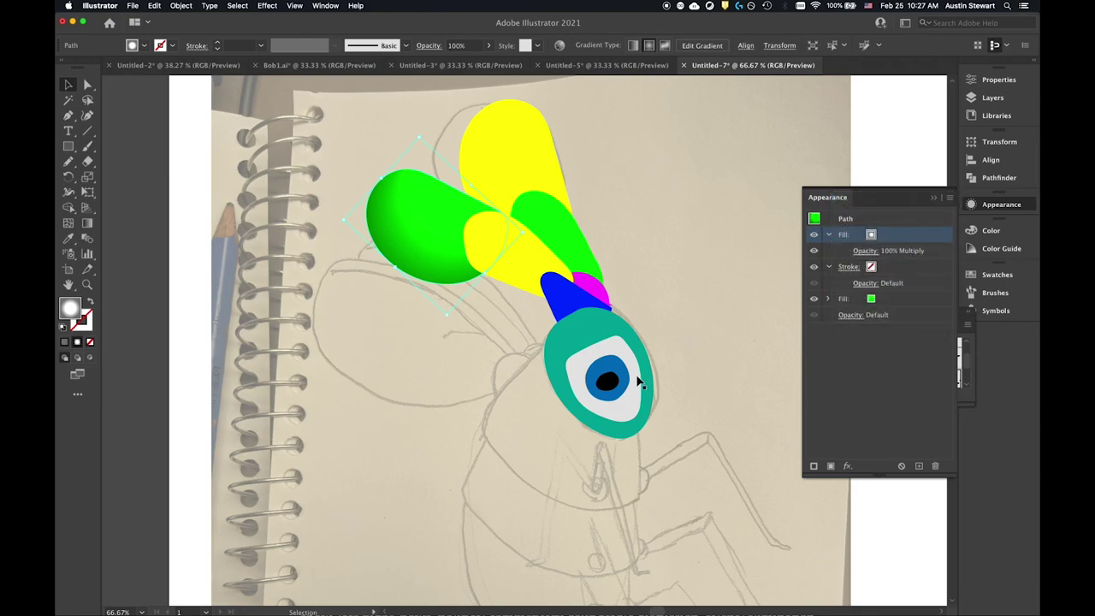
- Try the Eyedropper with the green segment selected, then undo the wrong recolouring
{"action": "left_click", "coordinate": [509, 266]}
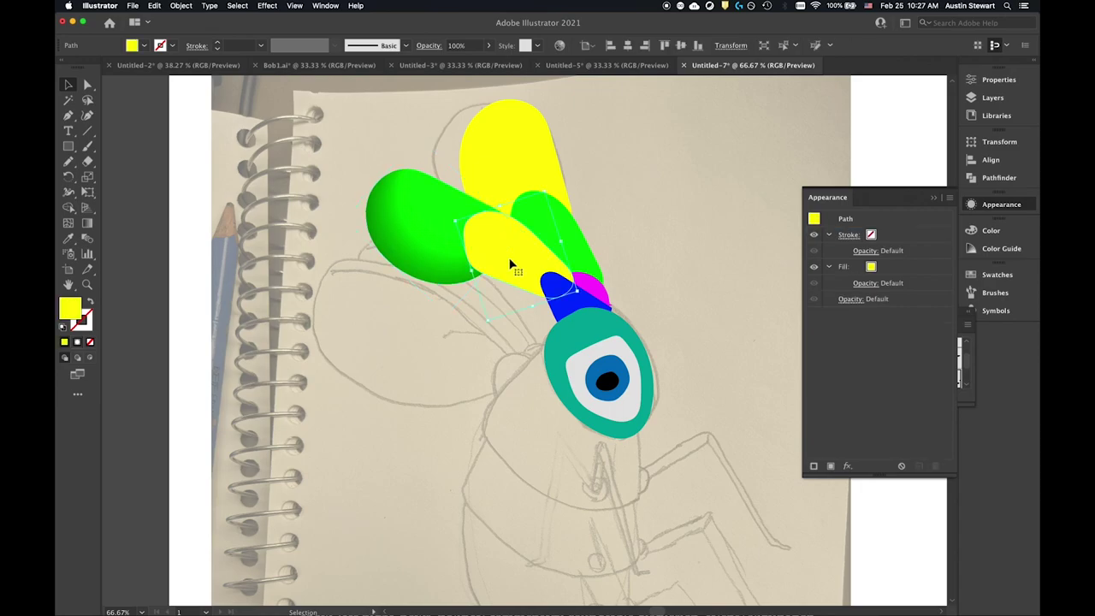
{"action": "left_click", "coordinate": [430, 225]}
{"action": "left_click", "coordinate": [67, 238]}
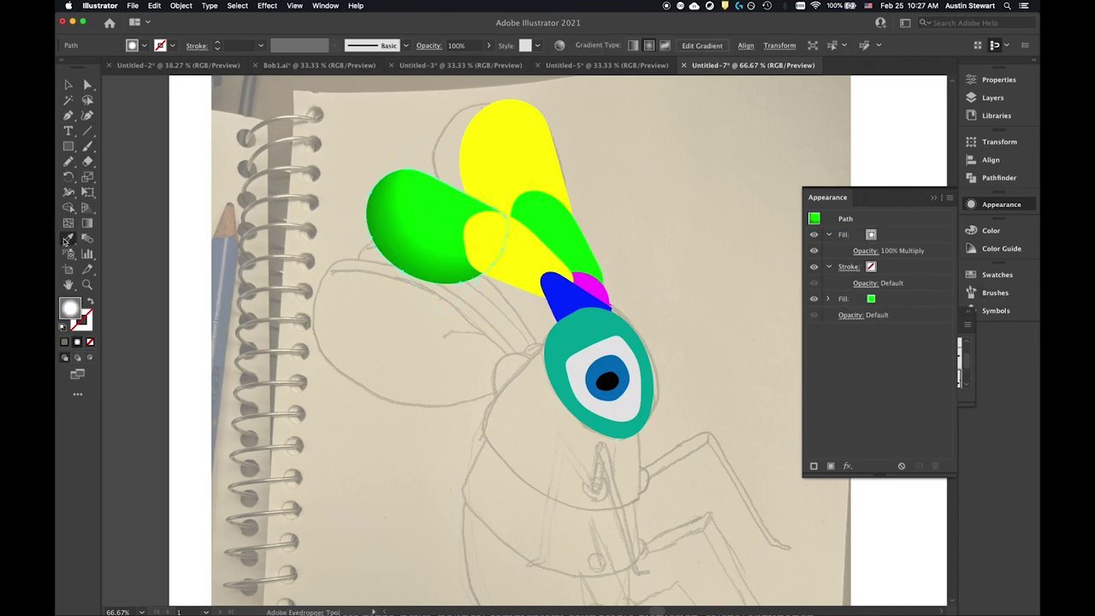
{"action": "left_click", "coordinate": [534, 249]}
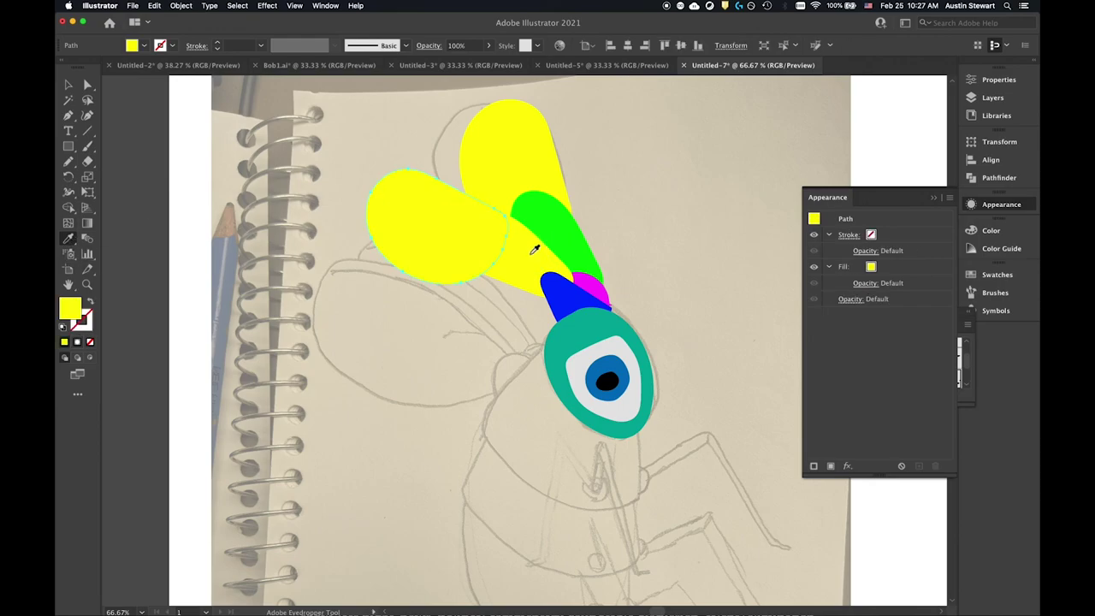
{"action": "key", "text": "super+z"}
- Eyedrop the big green segment's shaded Multiply look onto the middle yellow segment
{"action": "key", "text": "v"}
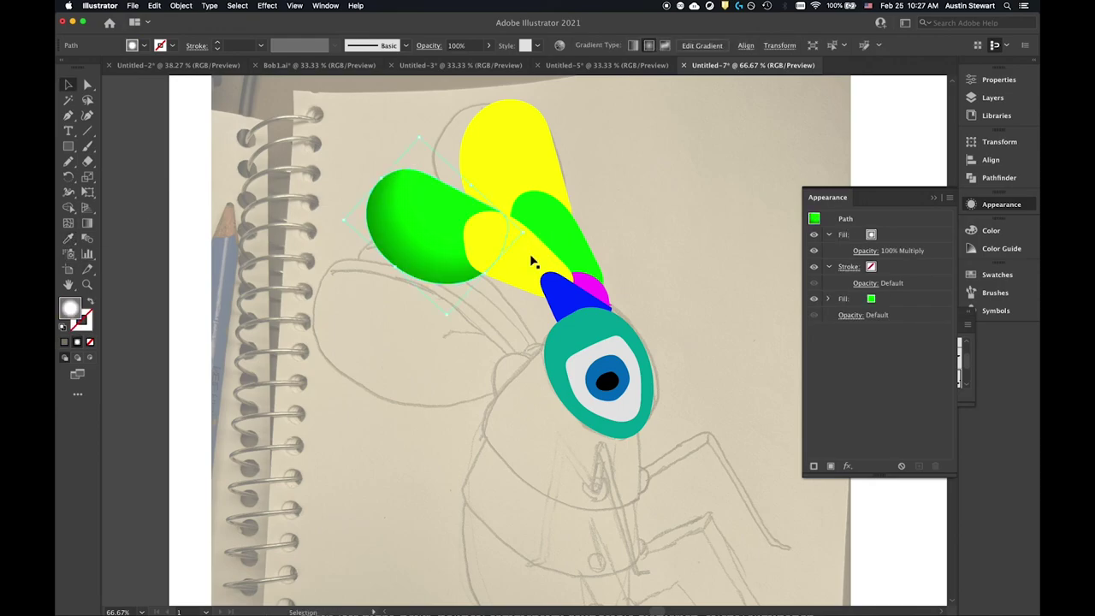
{"action": "left_click", "coordinate": [531, 261]}
{"action": "key", "text": "i"}
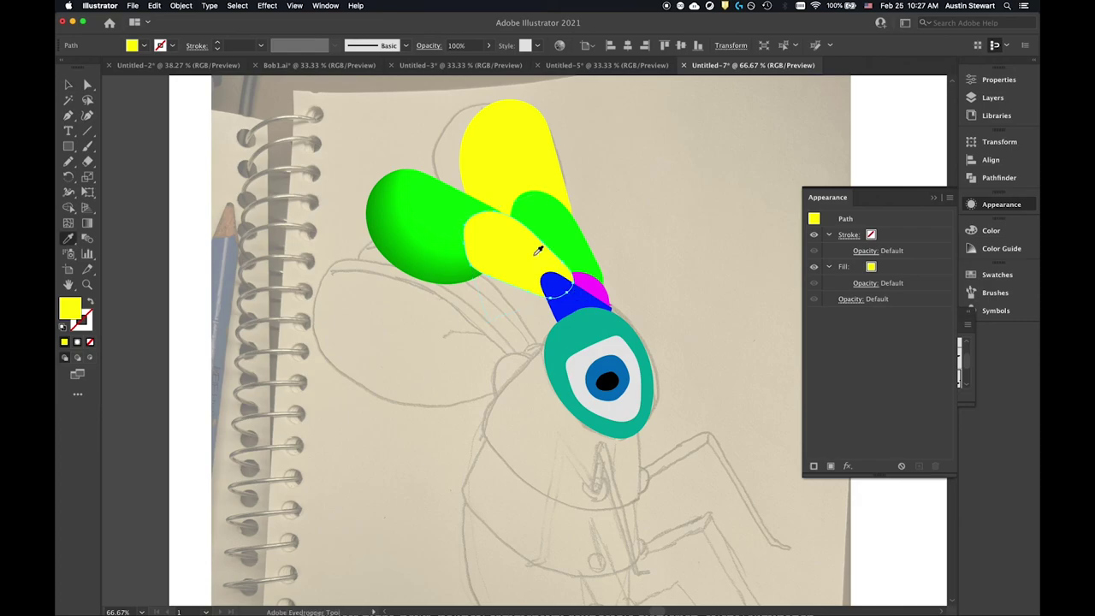
{"action": "left_click", "coordinate": [418, 209]}
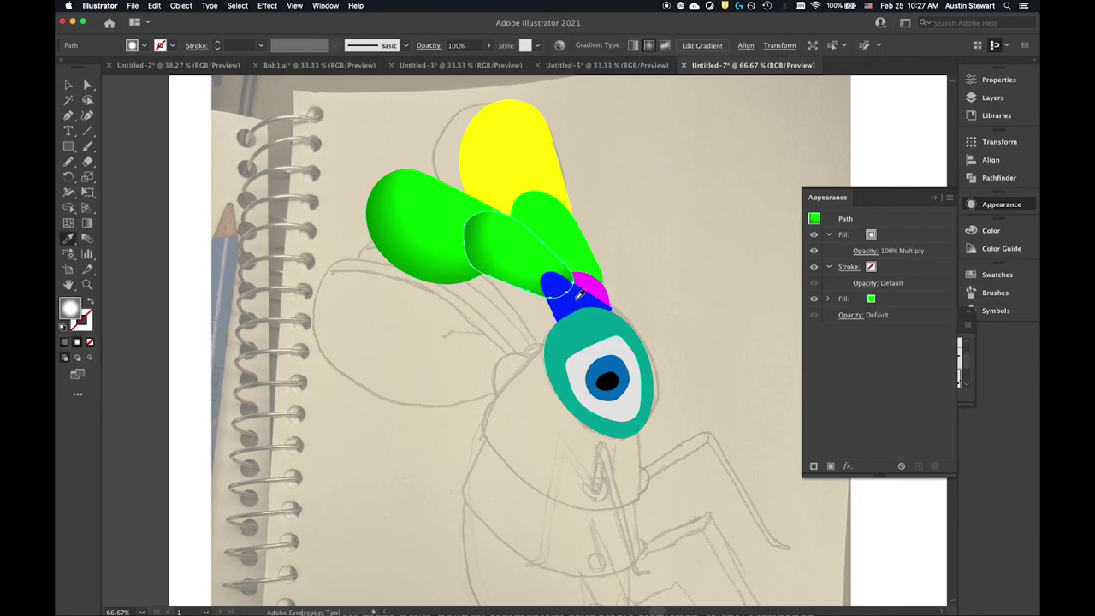
- Change the middle segment's base fill to yellow beneath its shading
{"action": "left_click", "coordinate": [68, 83]}
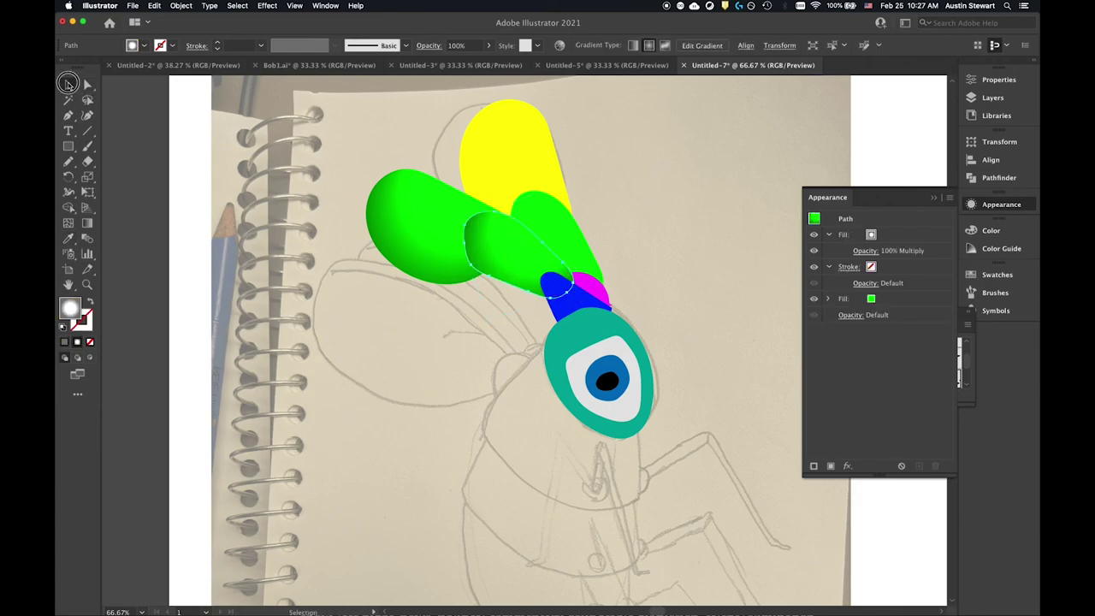
{"action": "left_click", "coordinate": [871, 301]}
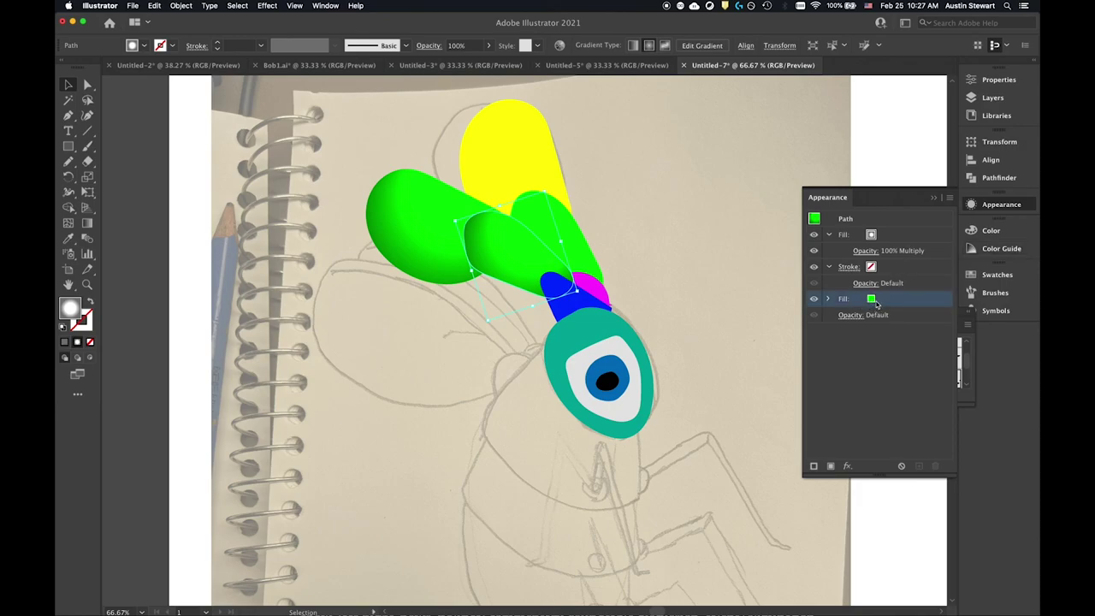
{"action": "left_click", "coordinate": [871, 299]}
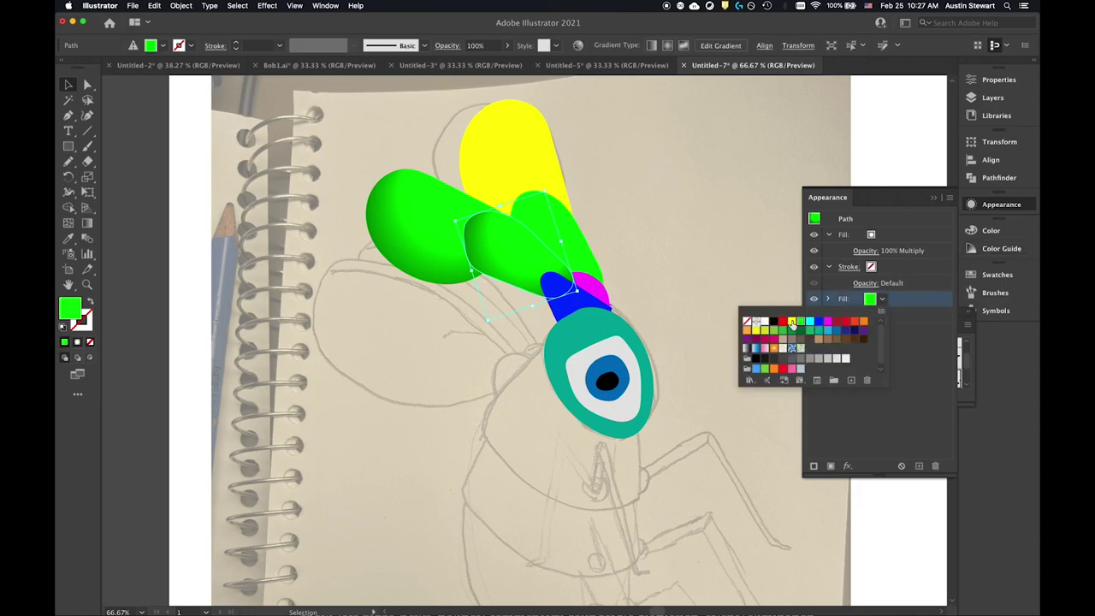
{"action": "left_click", "coordinate": [793, 322]}
{"action": "left_click", "coordinate": [922, 443]}
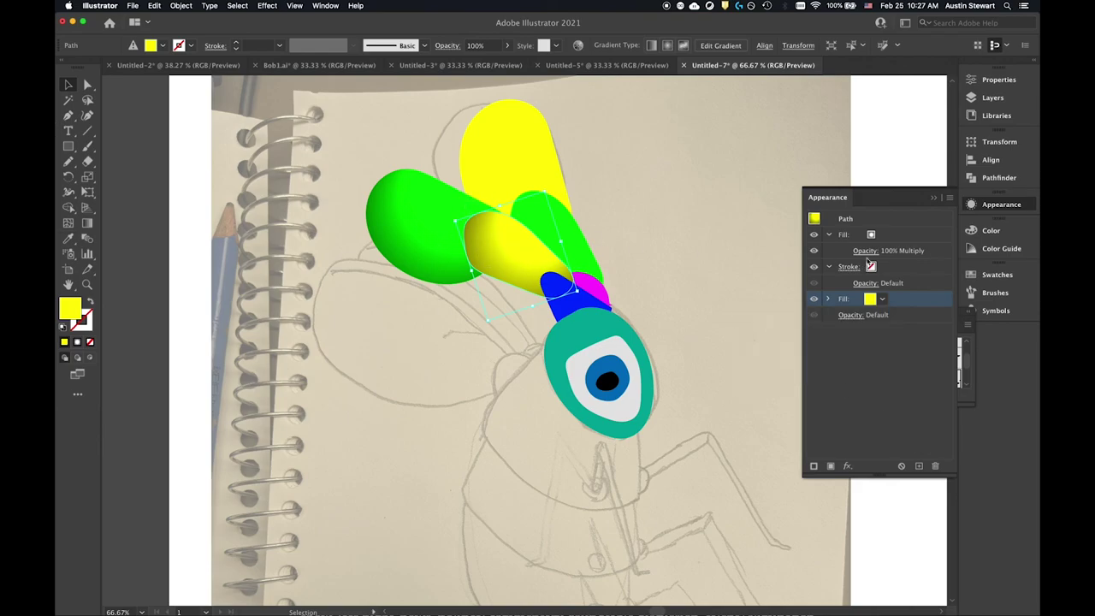
- Stretch the middle segment's radial Multiply gradient across it with the Gradient tool
{"action": "left_click", "coordinate": [912, 235]}
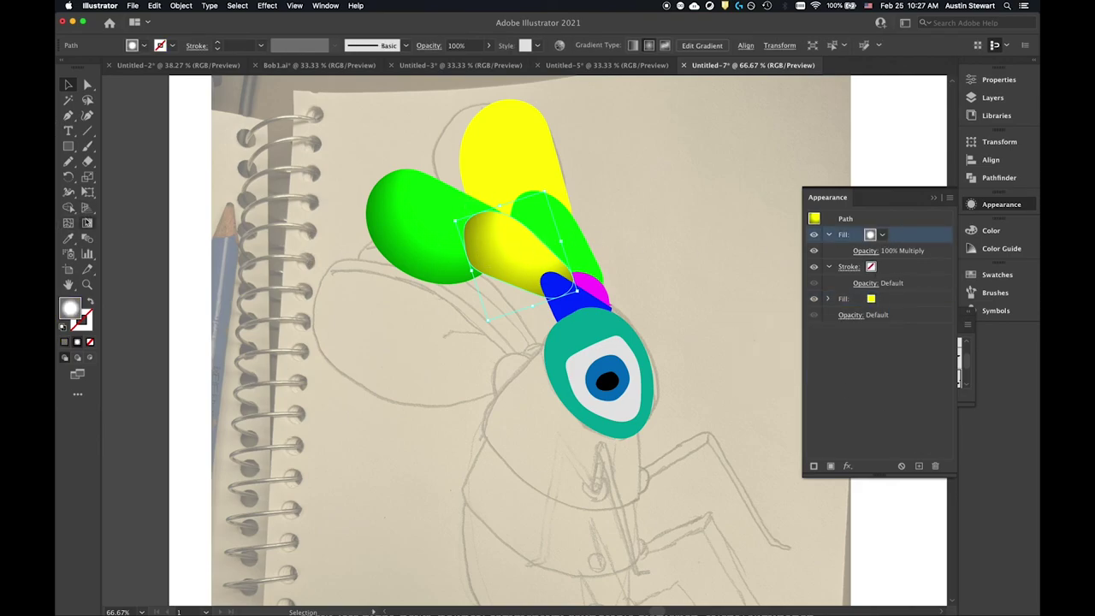
{"action": "key", "text": "g"}
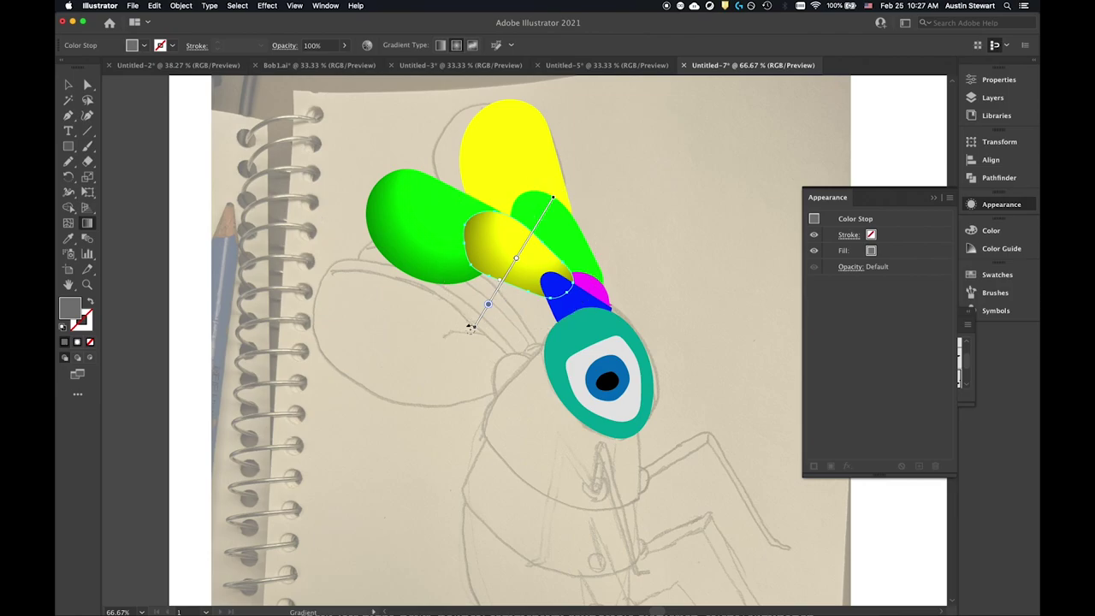
{"action": "left_click_drag", "start_coordinate": [472, 326], "coordinate": [474, 326]}
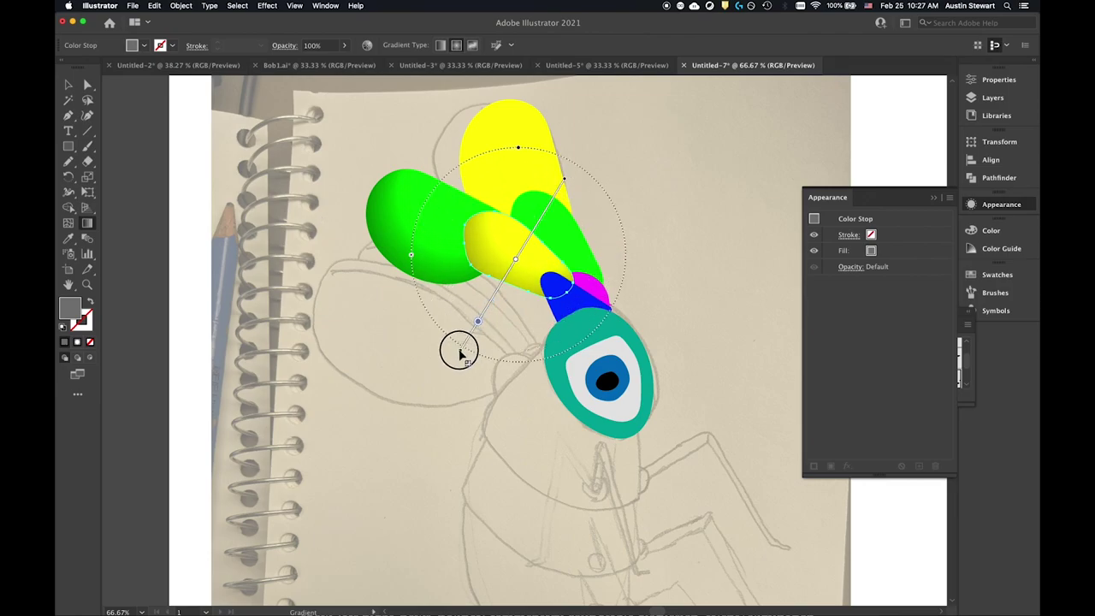
{"action": "left_click_drag", "start_coordinate": [459, 364], "coordinate": [457, 363]}
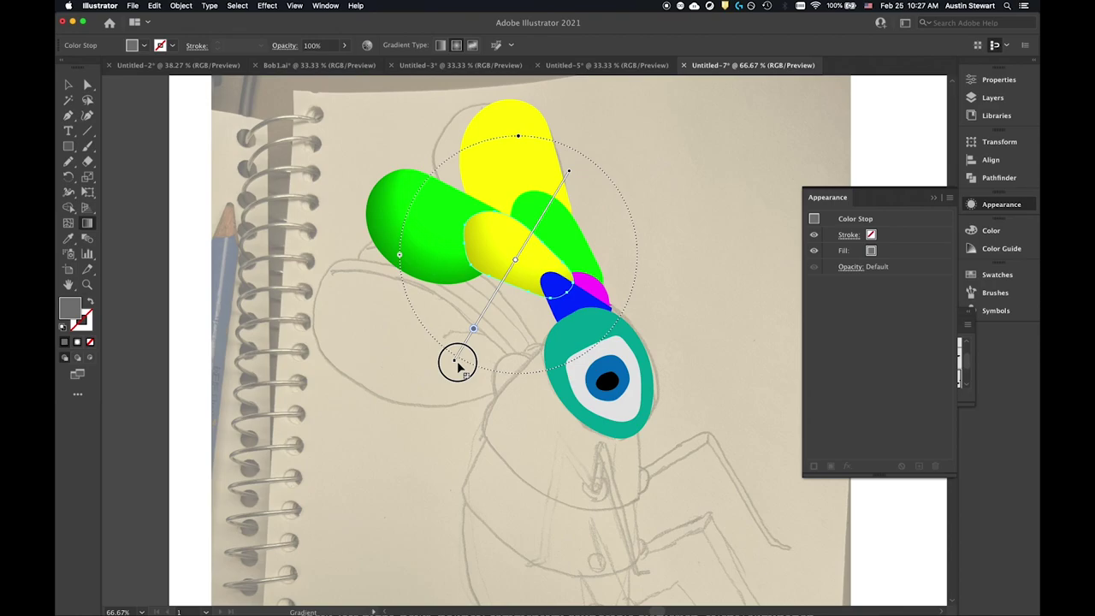
{"action": "key", "text": "super+shift+a"}
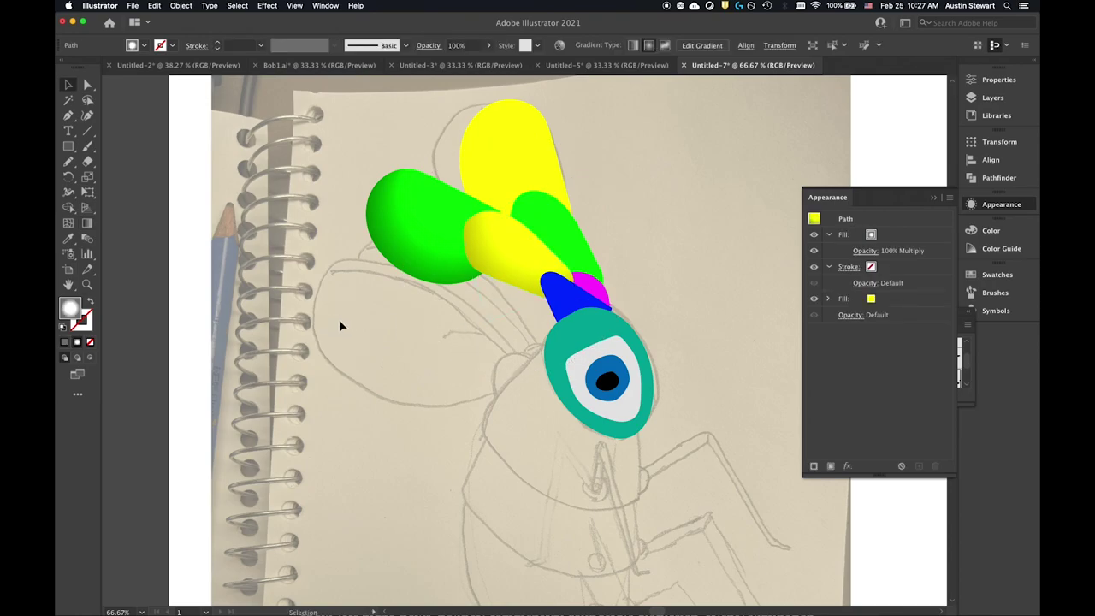
{"action": "key", "text": "v"}
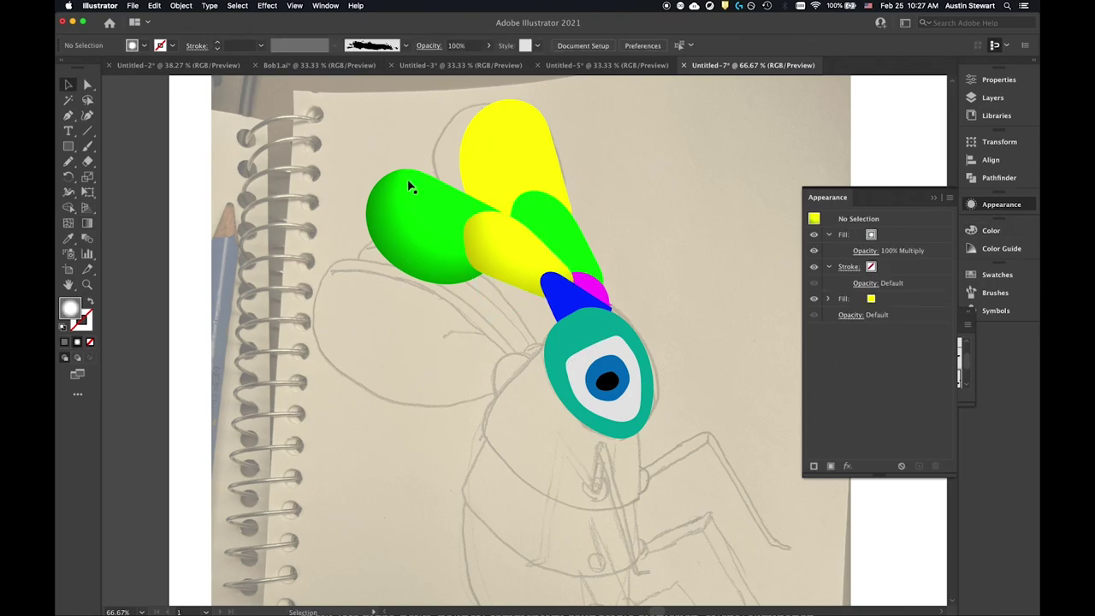
{"action": "left_click", "coordinate": [399, 214]}
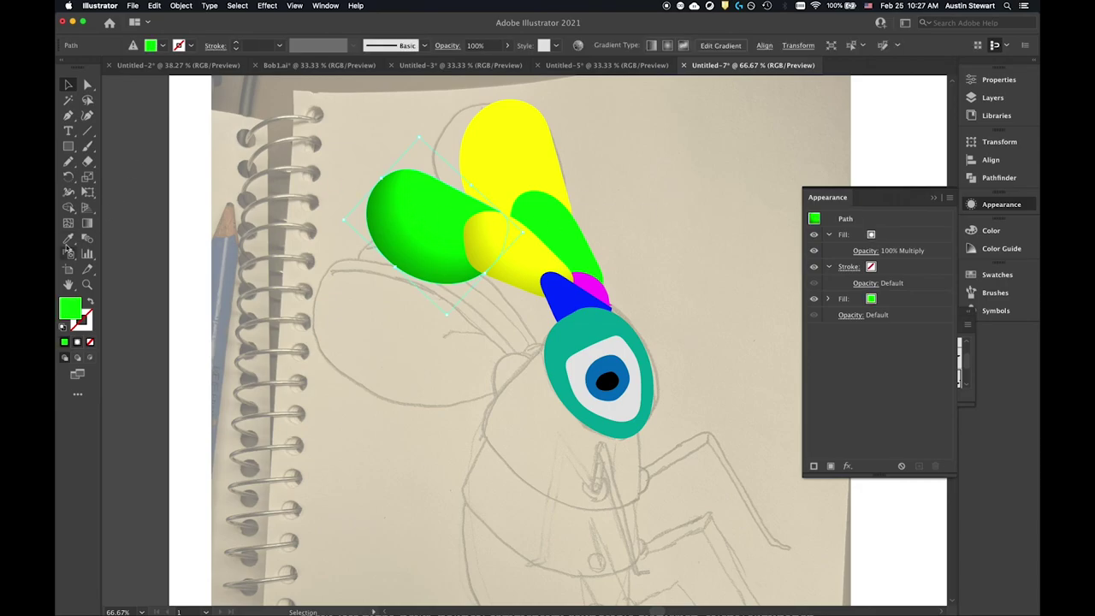
{"action": "left_click", "coordinate": [87, 224]}
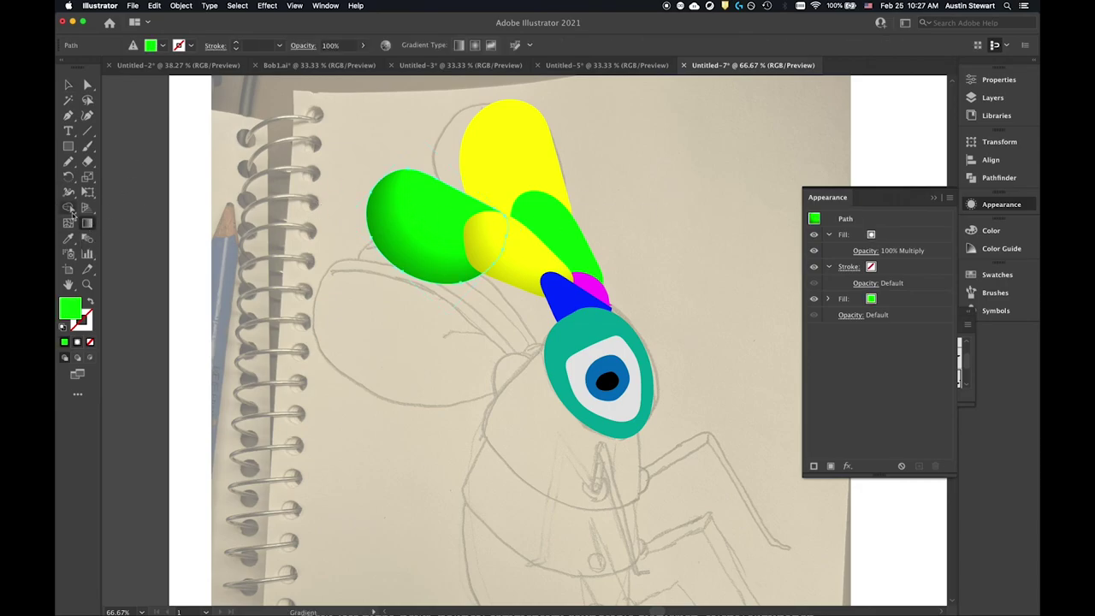
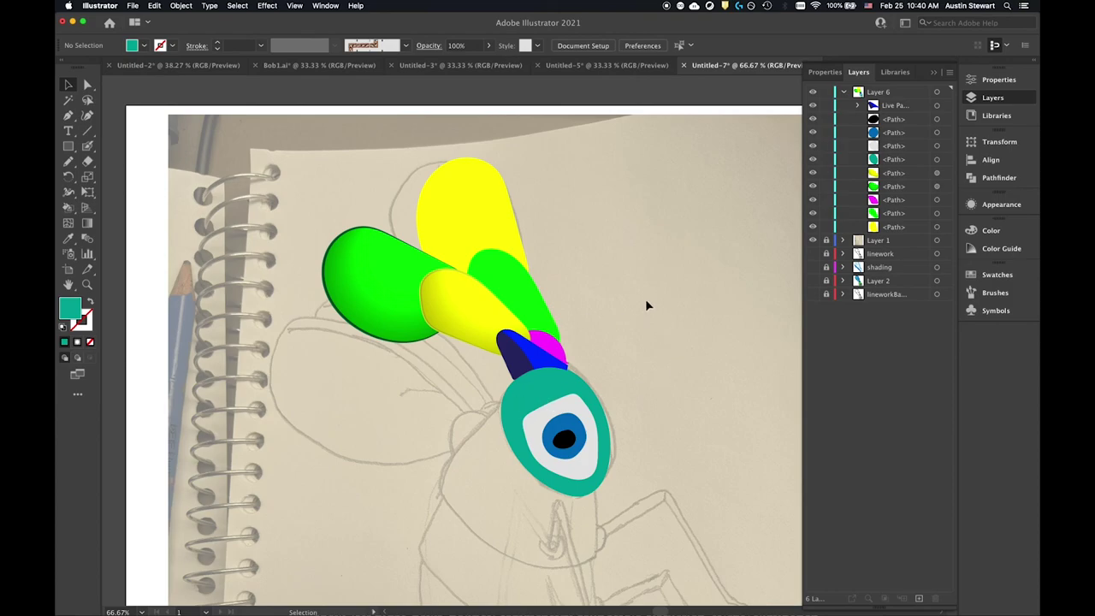
- Draw a teal ellipse with the Ellipse Tool on the empty canvas right of the creature
{"action": "left_click", "coordinate": [68, 147]}
{"action": "left_click", "coordinate": [129, 176]}
{"action": "left_click_drag", "start_coordinate": [652, 183], "coordinate": [779, 349]}
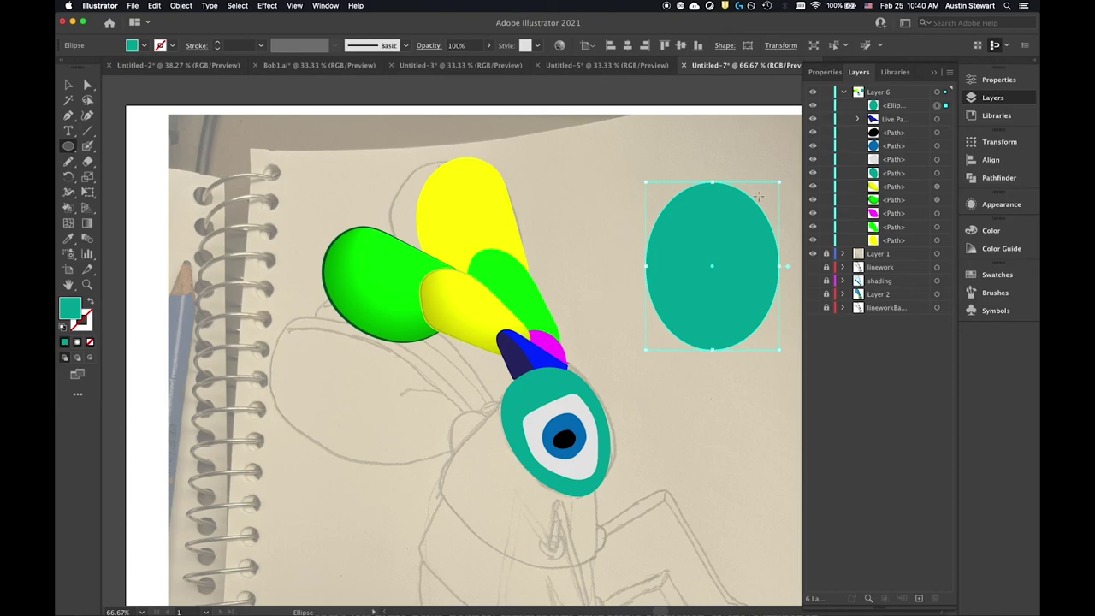
- Draw a pencil curve down through the teal ellipse and select both the ellipse and curve
{"action": "left_click", "coordinate": [68, 161]}
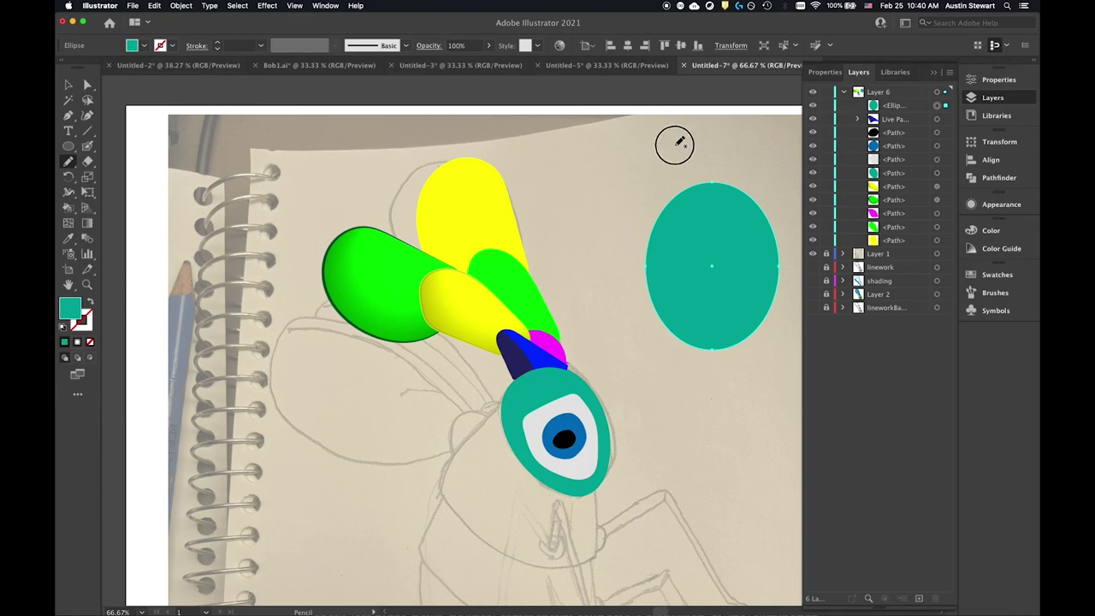
{"action": "mouse_move", "coordinate": [675, 142]}
{"action": "left_mouse_down"}
{"action": "mouse_move", "coordinate": [687, 220]}
{"action": "mouse_move", "coordinate": [741, 367]}
{"action": "mouse_move", "coordinate": [770, 391]}
{"action": "left_mouse_up"}
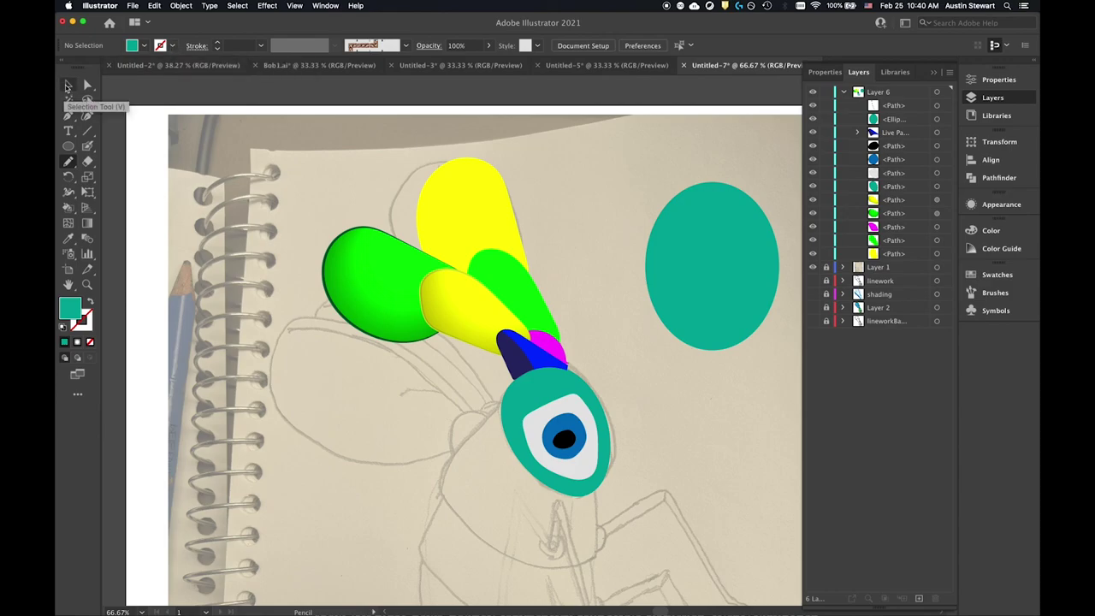
{"action": "left_click", "coordinate": [68, 87]}
{"action": "left_click_drag", "start_coordinate": [650, 176], "coordinate": [755, 259]}
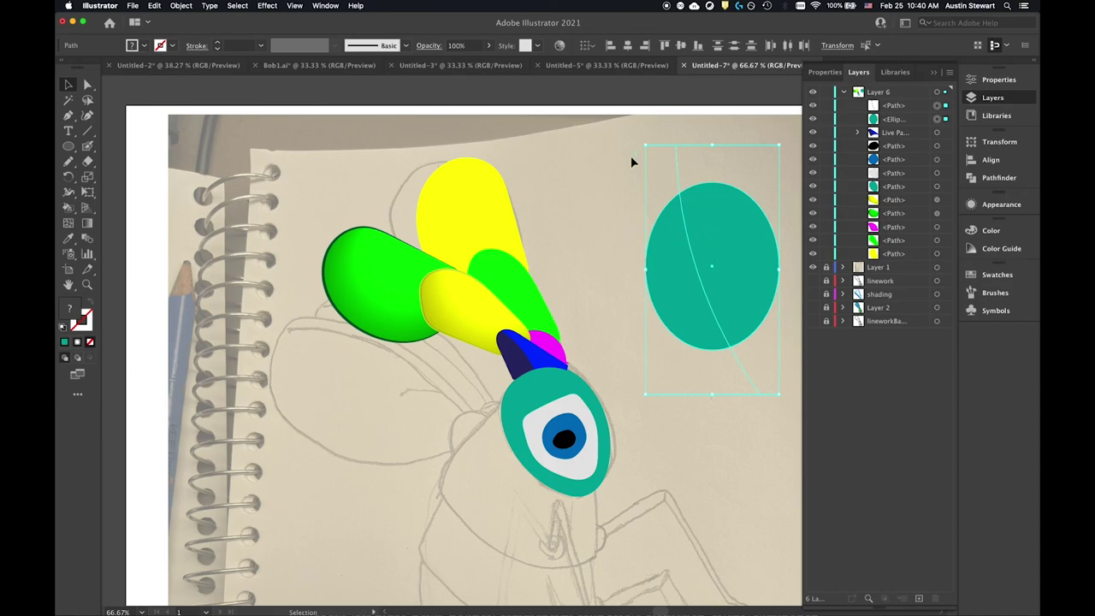
- Turn the selected ellipse and curve into one group with the Live Paint Bucket
{"action": "left_click", "coordinate": [69, 208]}
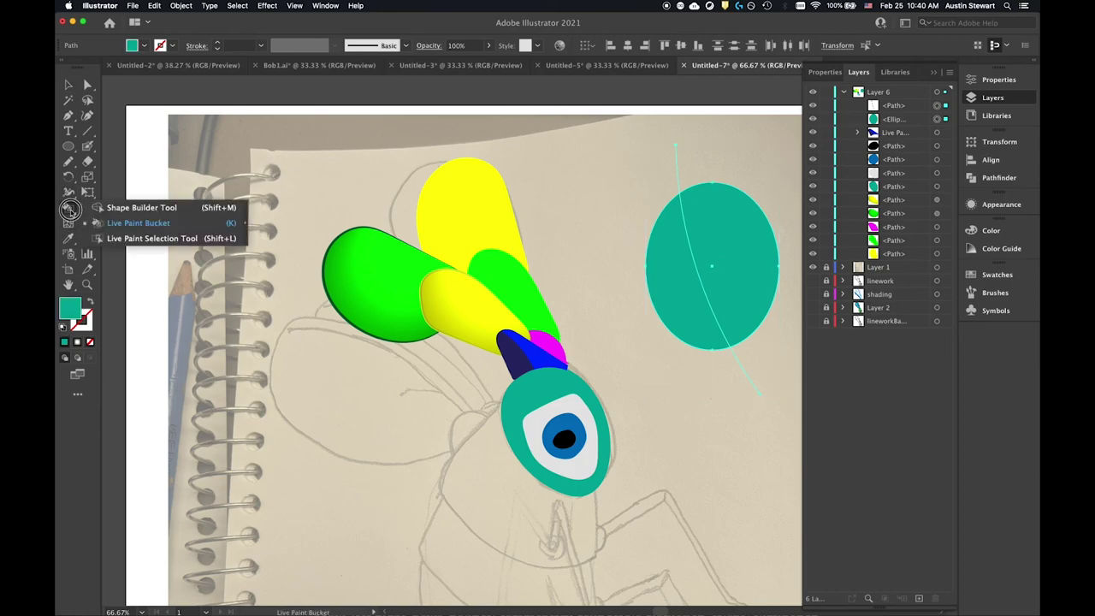
{"action": "left_click", "coordinate": [162, 222]}
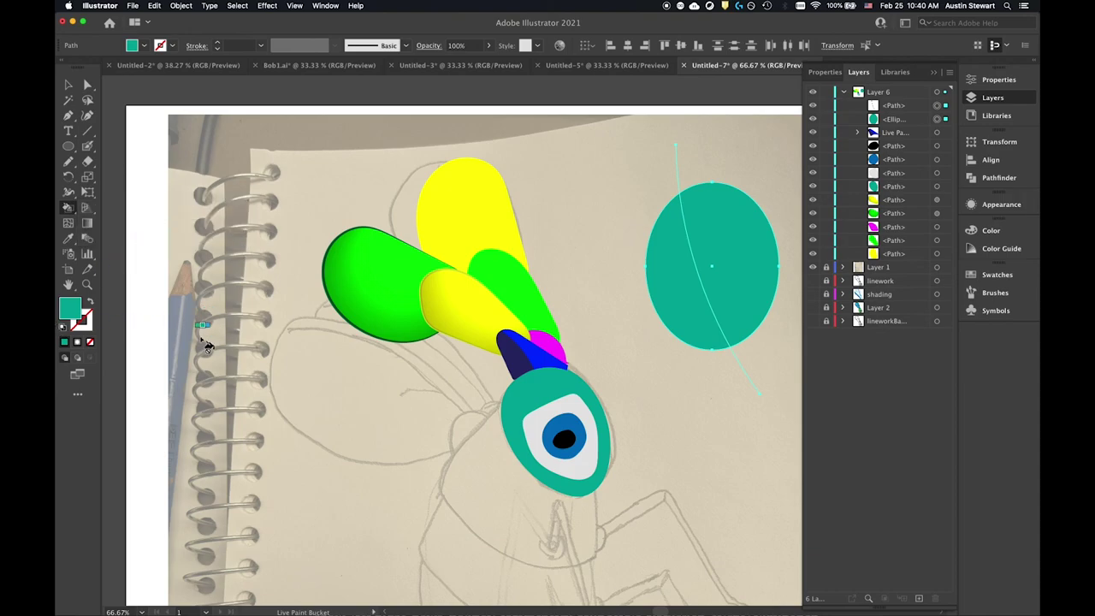
{"action": "left_click", "coordinate": [693, 288]}
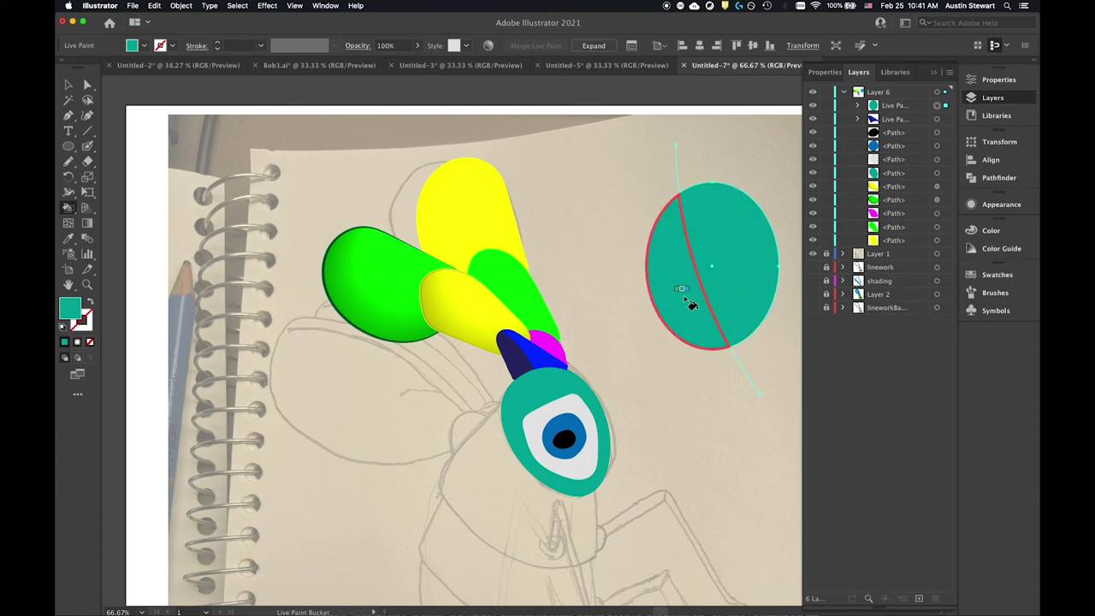
- Fill the ellipse's left slice with a darker teal, 1D605A
{"action": "double_click", "coordinate": [70, 312]}
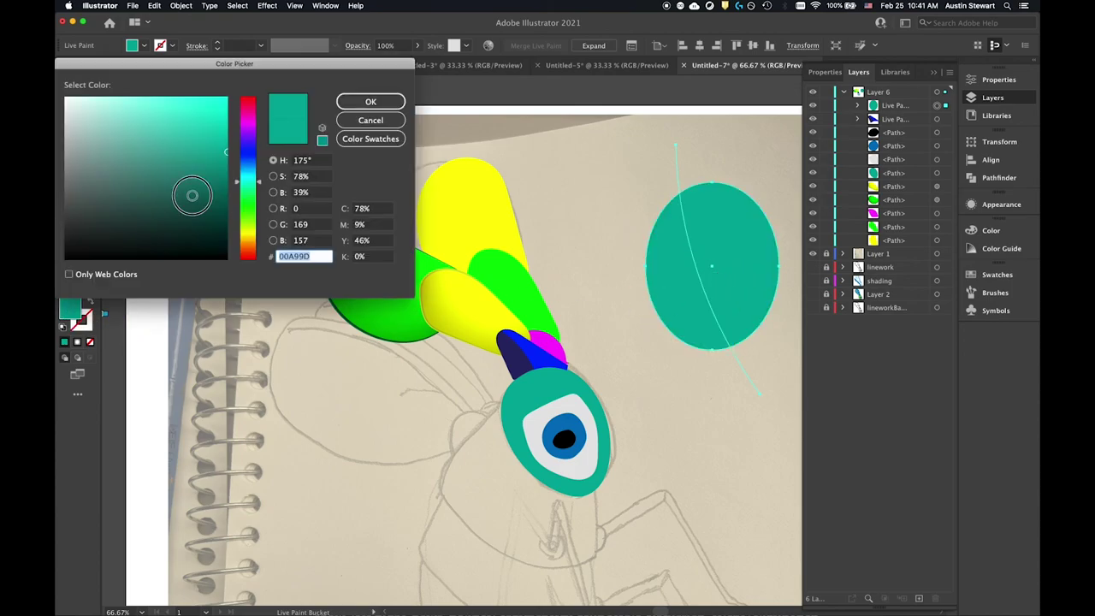
{"action": "left_click", "coordinate": [188, 196]}
{"action": "left_click_drag", "start_coordinate": [190, 196], "coordinate": [179, 197]}
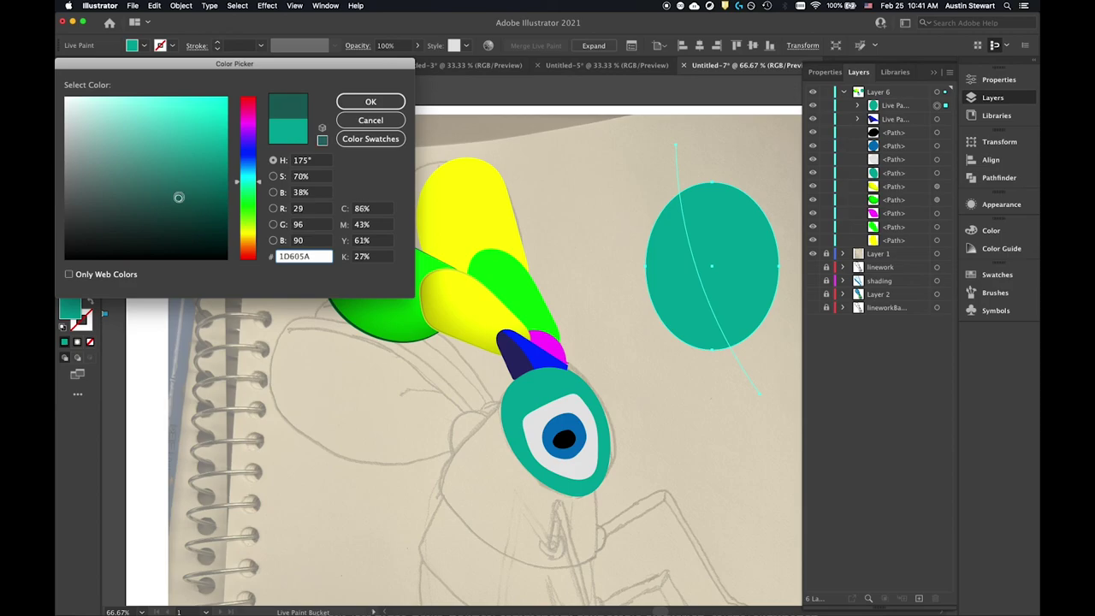
{"action": "left_click", "coordinate": [371, 102]}
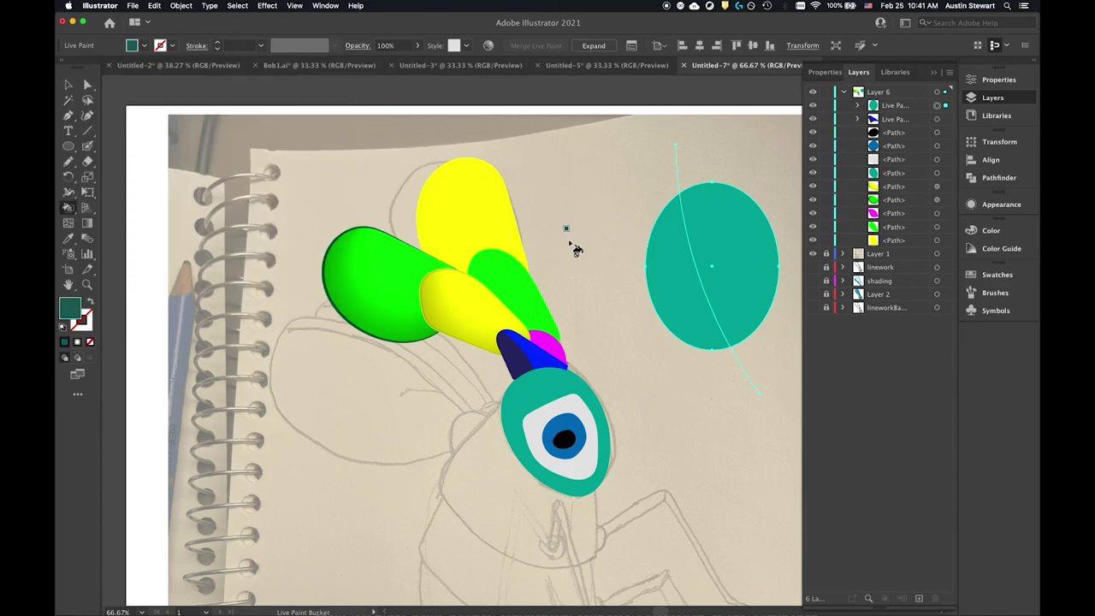
{"action": "left_click", "coordinate": [692, 285]}
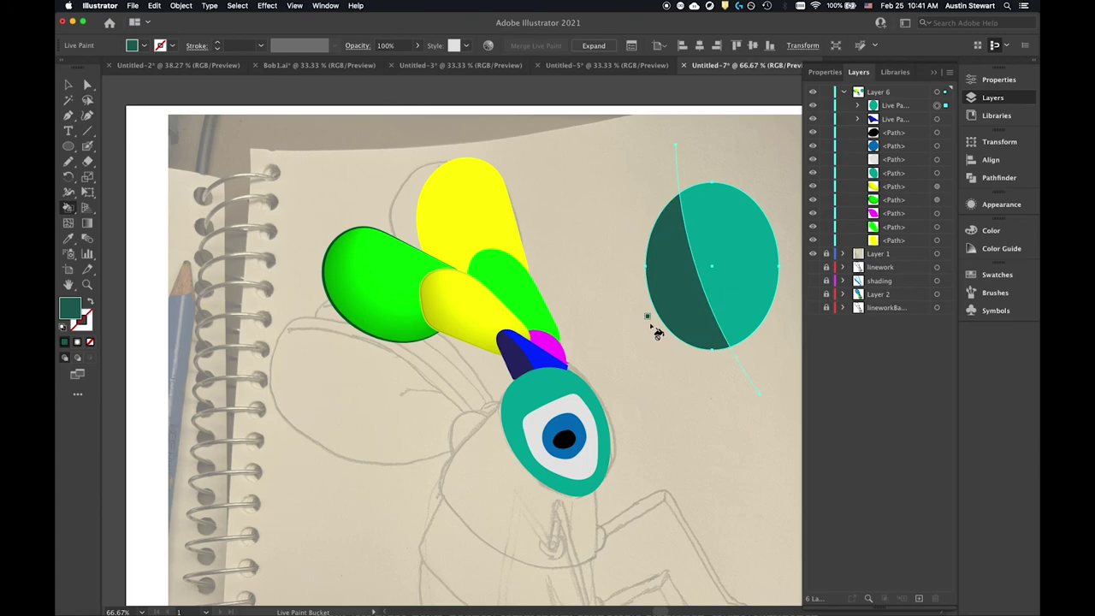
- Repaint the left slice with the lighter teal 388E83
{"action": "double_click", "coordinate": [76, 313]}
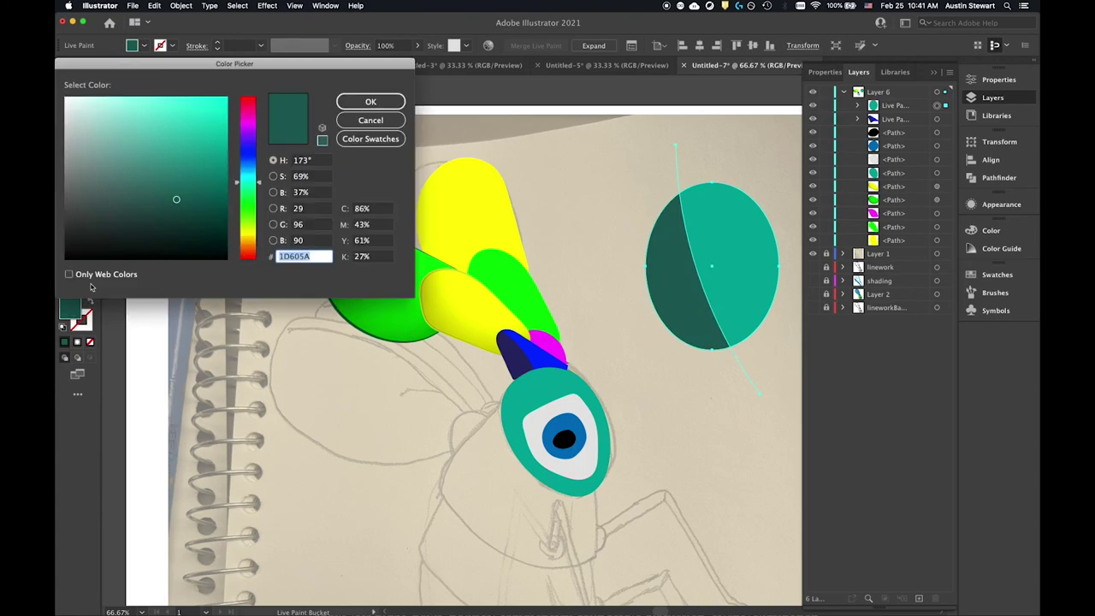
{"action": "left_click", "coordinate": [164, 169]}
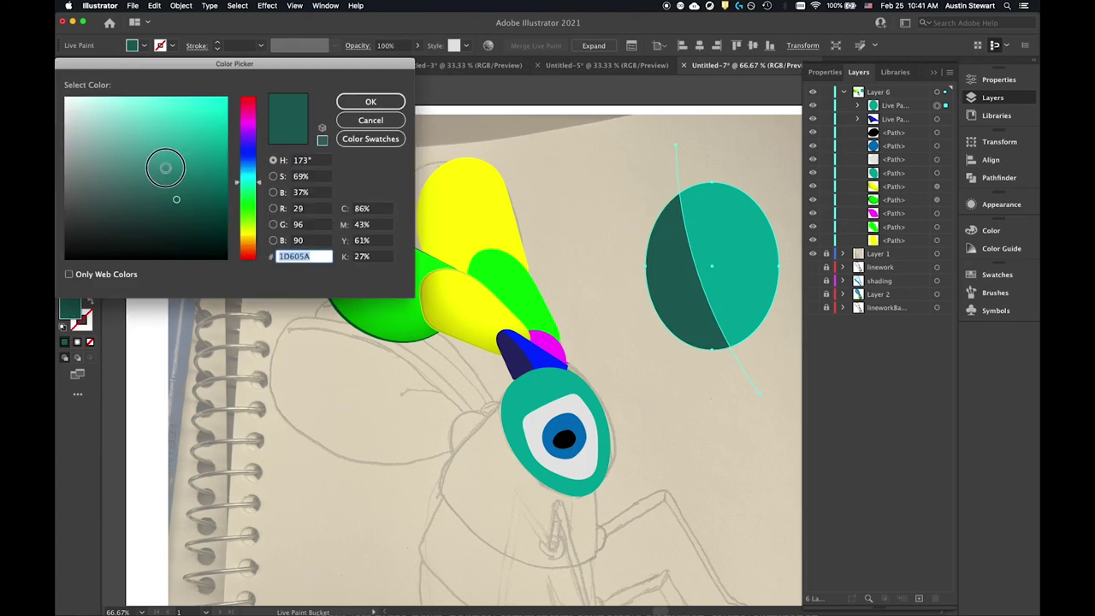
{"action": "left_click", "coordinate": [368, 102]}
{"action": "left_click", "coordinate": [675, 295]}
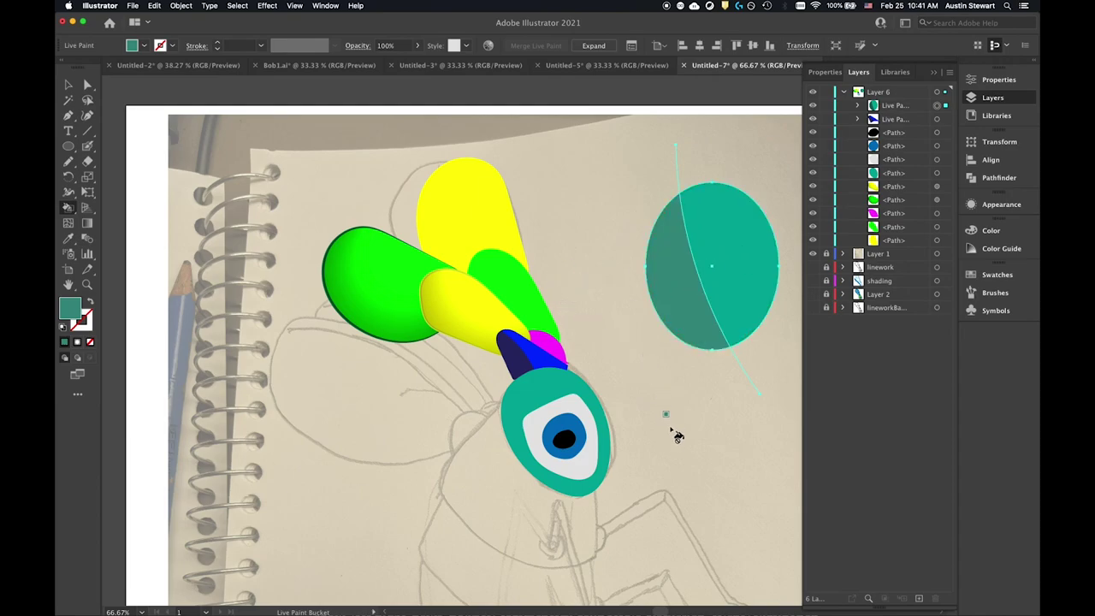
- Deselect, then draw three overlapping ellipses above the split teal ellipse
{"action": "key", "text": "v"}
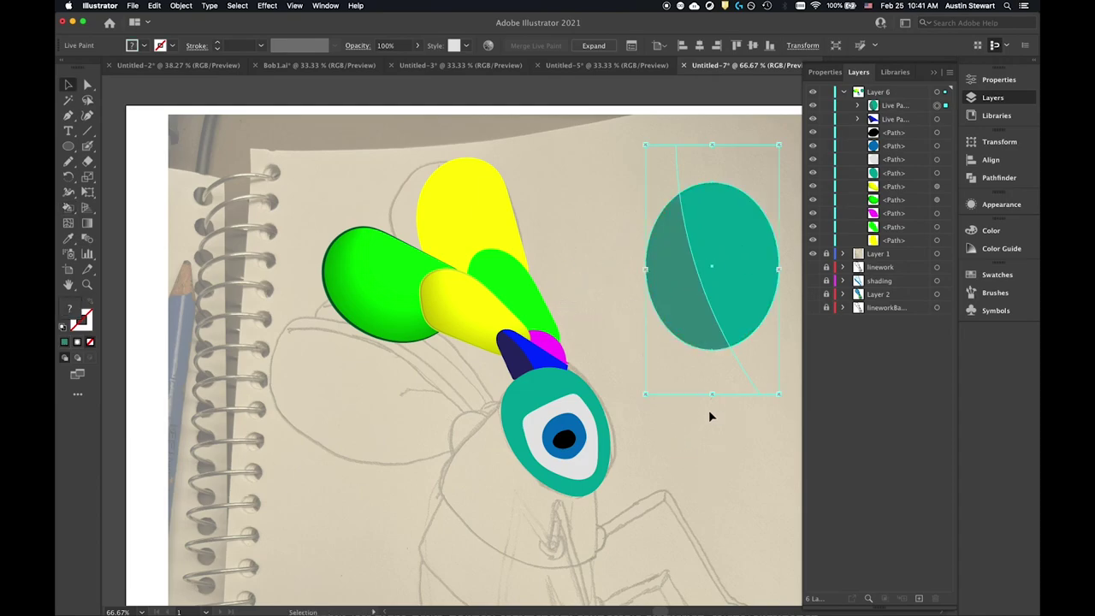
{"action": "left_click", "coordinate": [708, 410]}
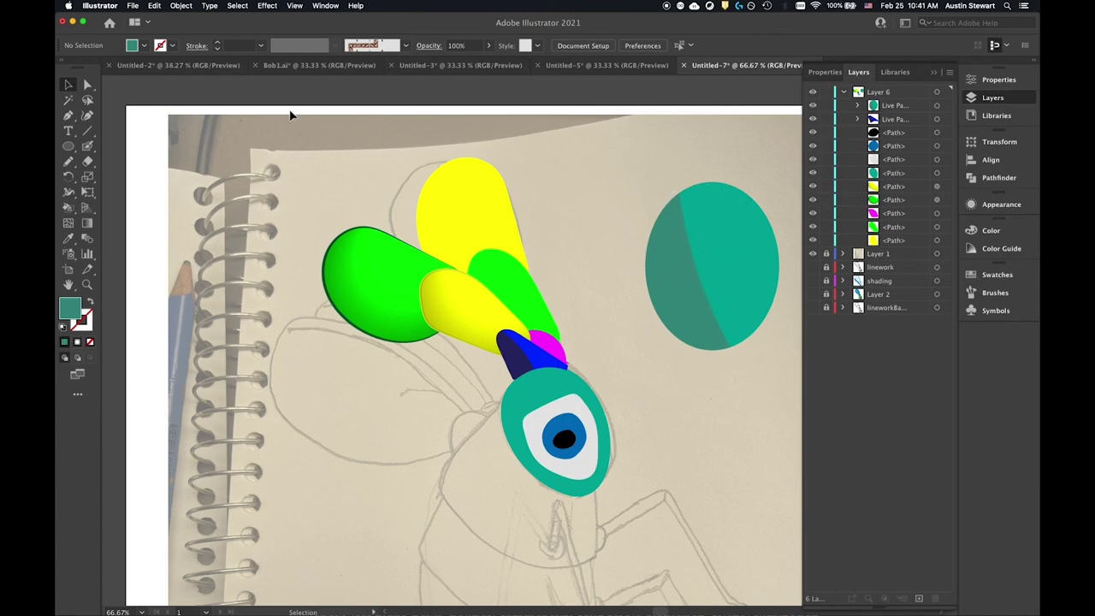
{"action": "left_click", "coordinate": [69, 146]}
{"action": "left_click_drag", "start_coordinate": [537, 138], "coordinate": [642, 210]}
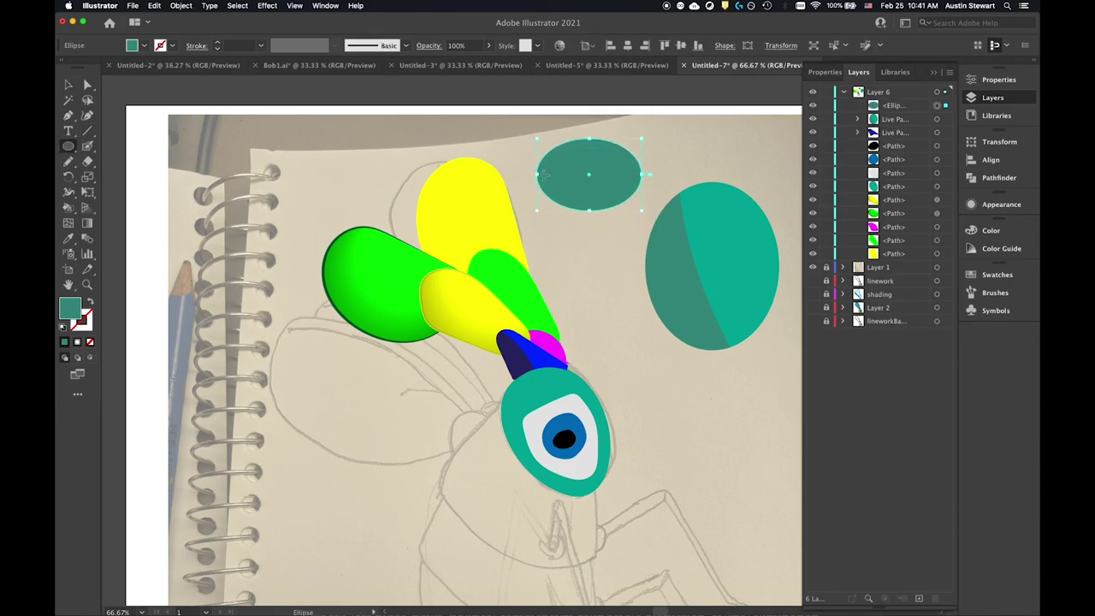
{"action": "left_click_drag", "start_coordinate": [492, 118], "coordinate": [605, 179]}
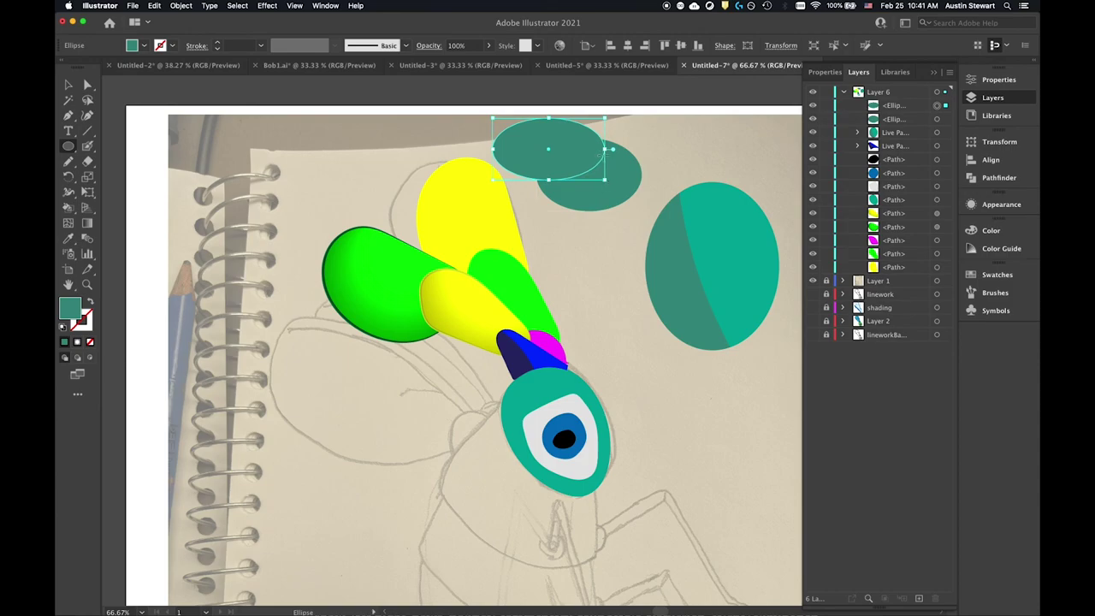
{"action": "left_click_drag", "start_coordinate": [686, 135], "coordinate": [573, 211]}
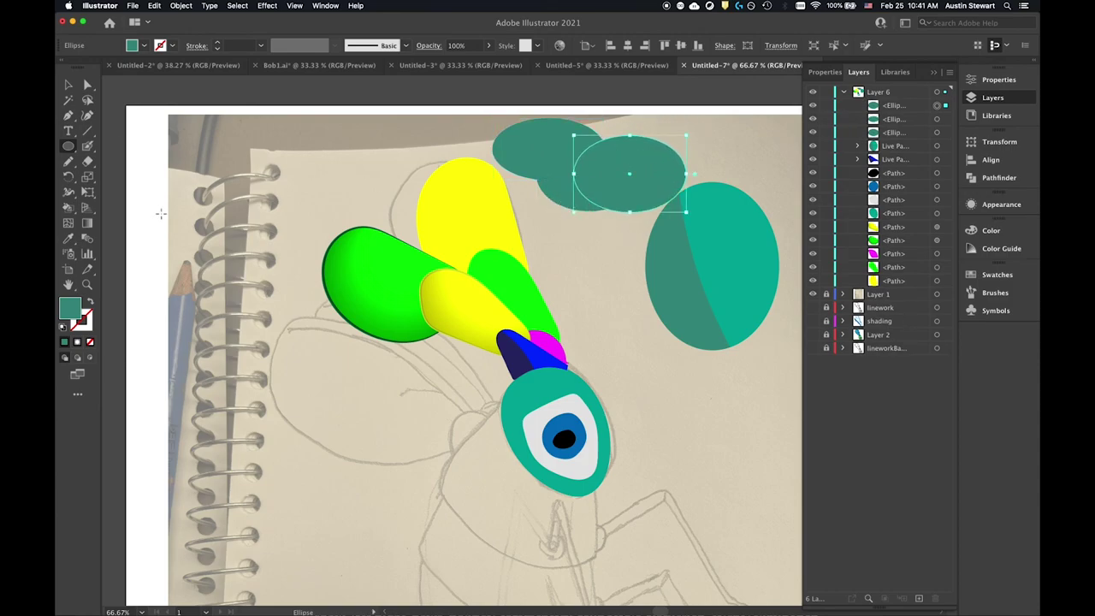
- Select all three small overlapping ellipses
{"action": "key", "text": "v"}
{"action": "left_click", "coordinate": [536, 150], "text": "shift"}
{"action": "left_click", "coordinate": [562, 199], "text": "shift"}
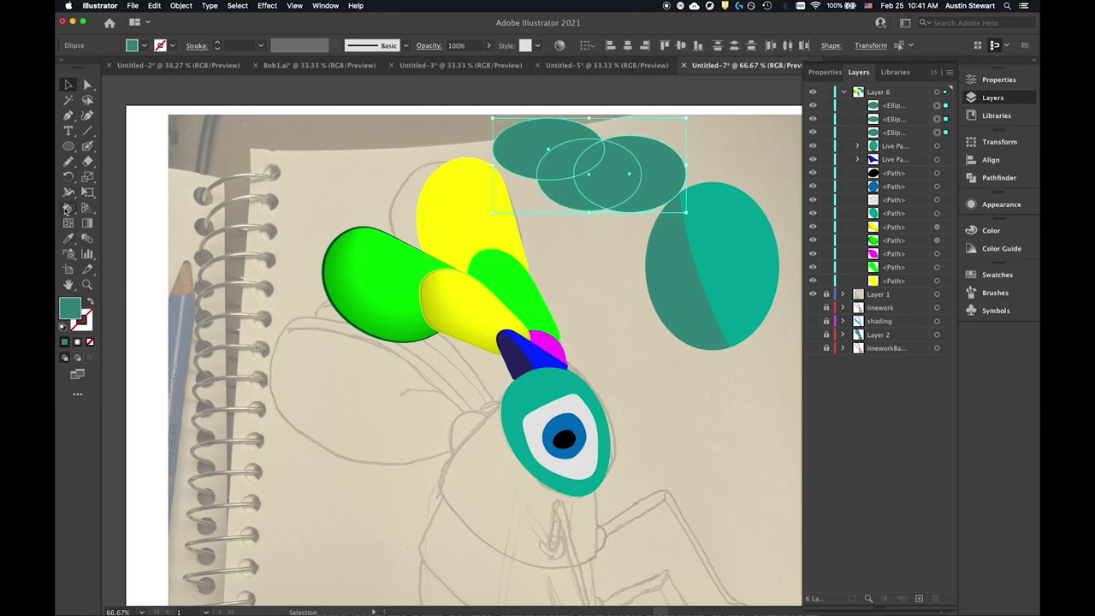
- Make the three ellipses a Live Paint group and fill the top overlap light cyan
{"action": "key", "text": "k"}
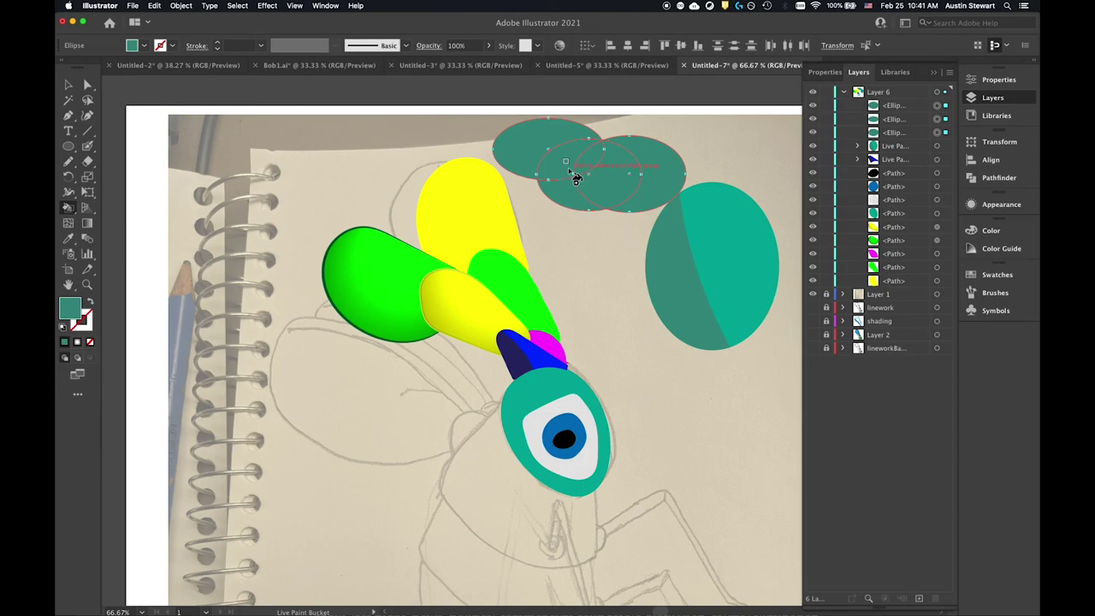
{"action": "left_click", "coordinate": [576, 177]}
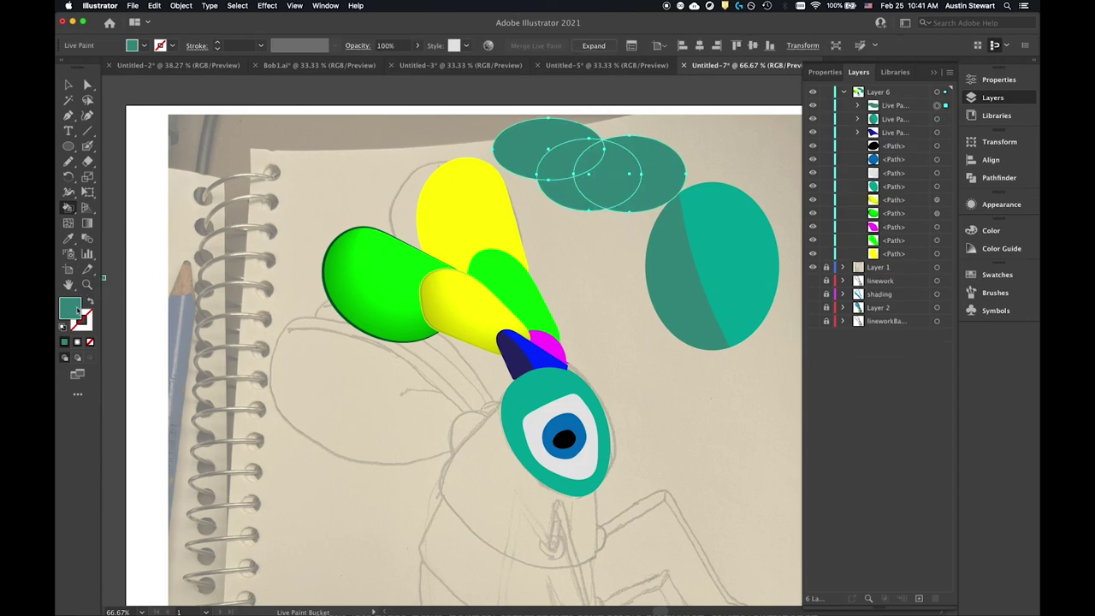
{"action": "double_click", "coordinate": [73, 308]}
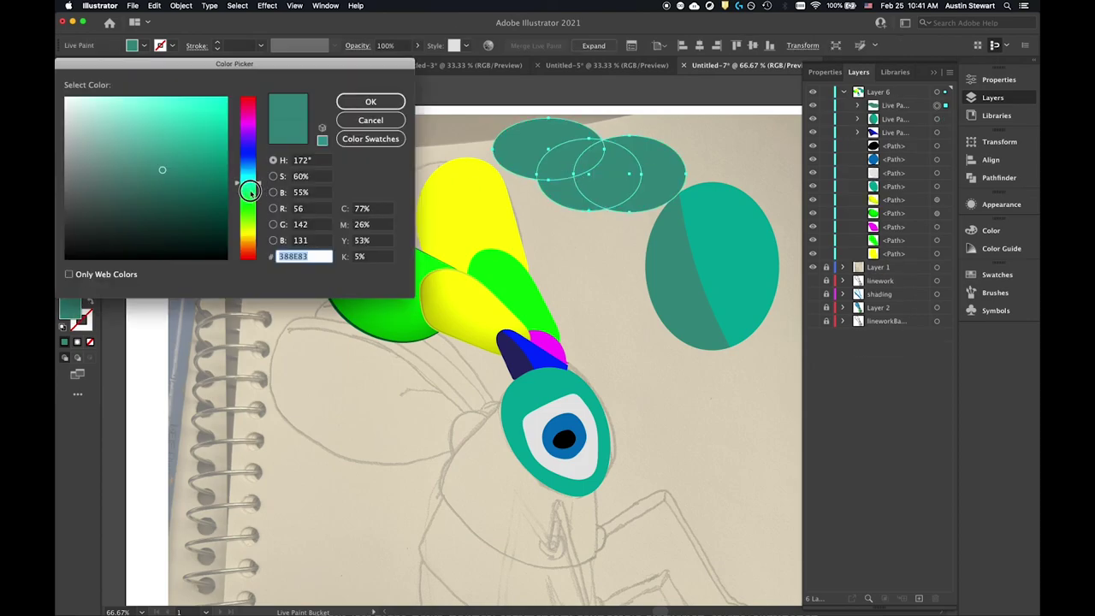
{"action": "left_click_drag", "start_coordinate": [246, 183], "coordinate": [245, 177]}
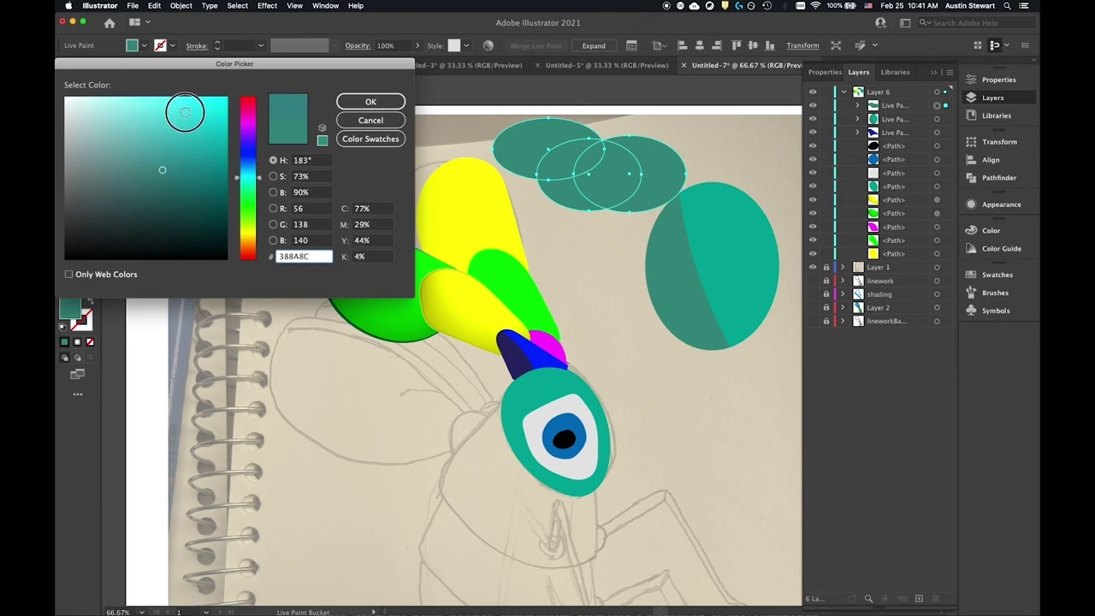
{"action": "left_click", "coordinate": [181, 109]}
{"action": "left_click", "coordinate": [363, 102]}
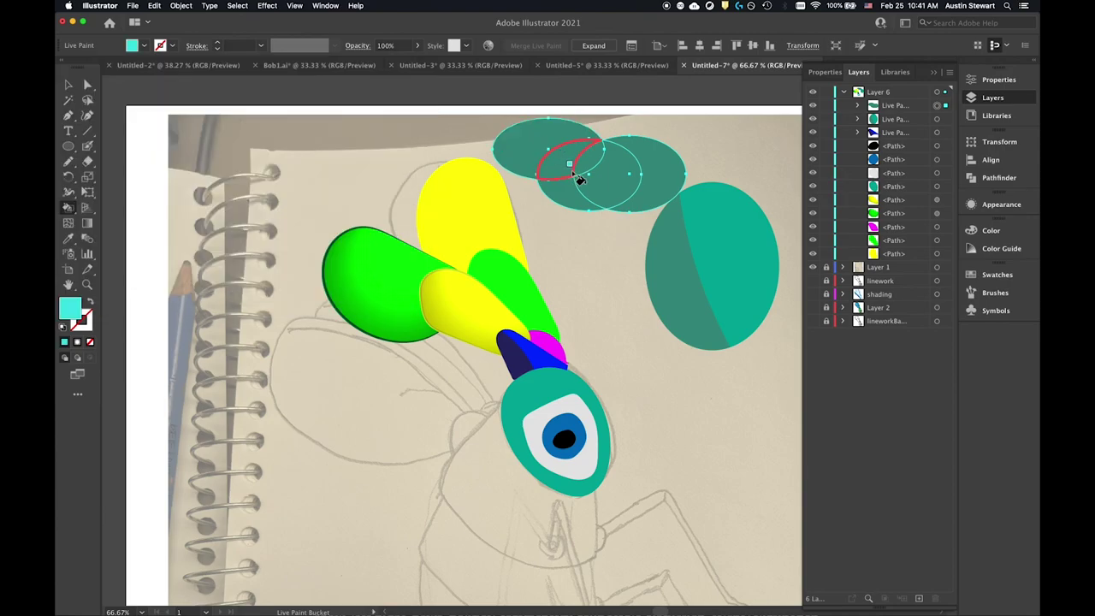
{"action": "left_click", "coordinate": [589, 163]}
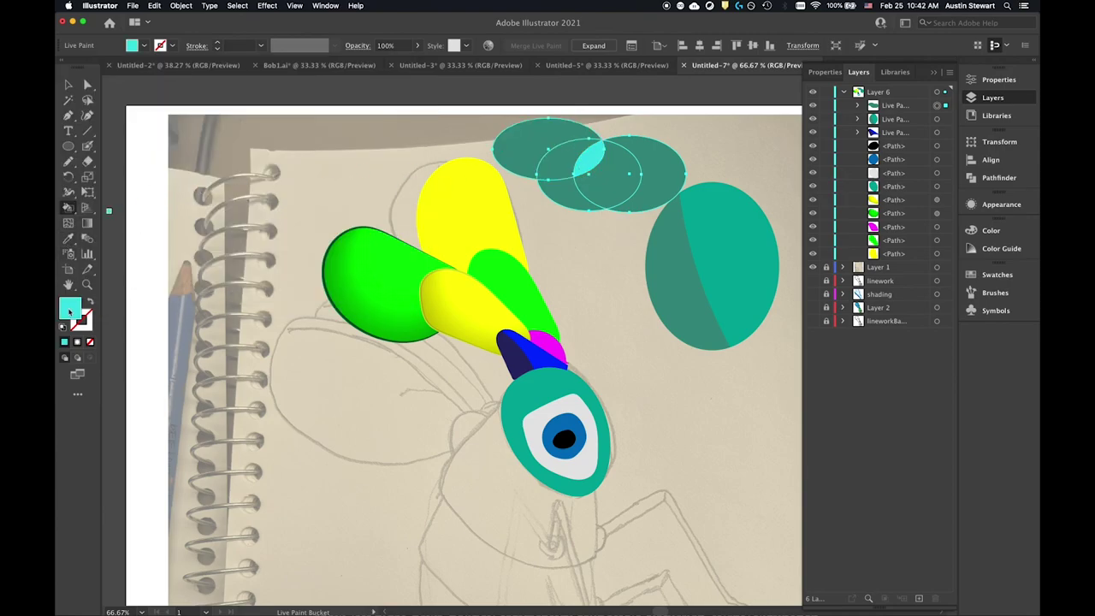
- Paint the lower overlap of the ellipses blue
{"action": "double_click", "coordinate": [71, 312]}
{"action": "left_click_drag", "start_coordinate": [251, 171], "coordinate": [251, 160]}
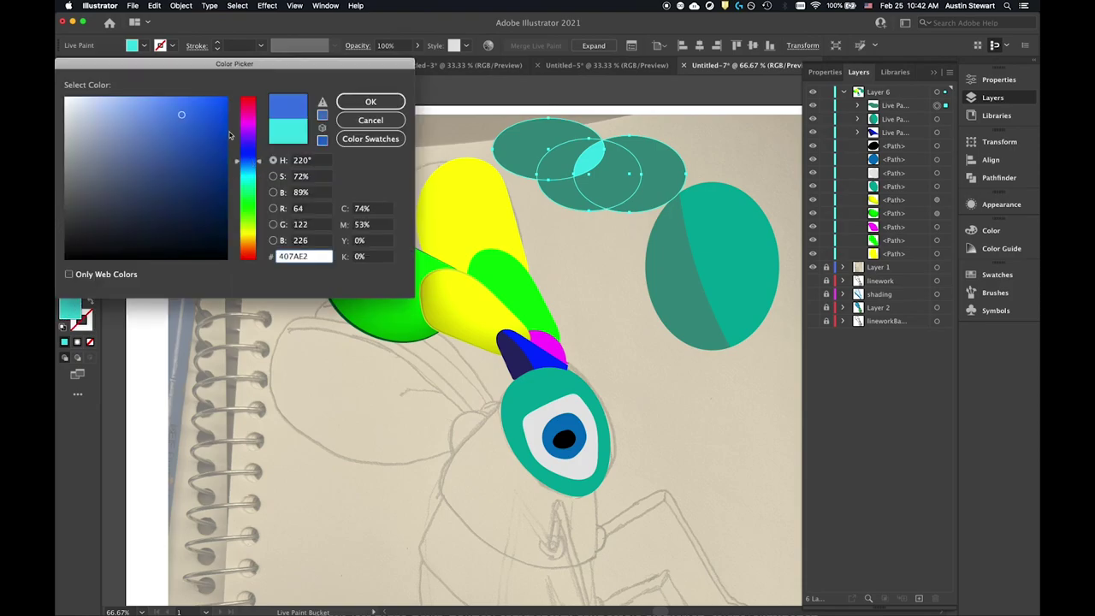
{"action": "left_click", "coordinate": [214, 114]}
{"action": "left_click", "coordinate": [353, 103]}
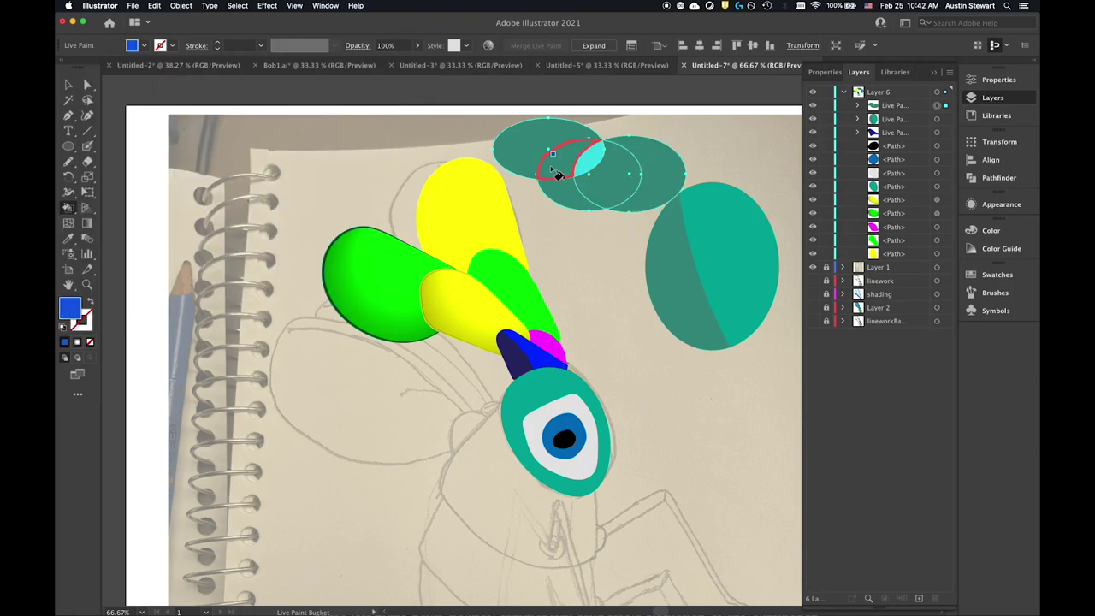
{"action": "left_click", "coordinate": [564, 194]}
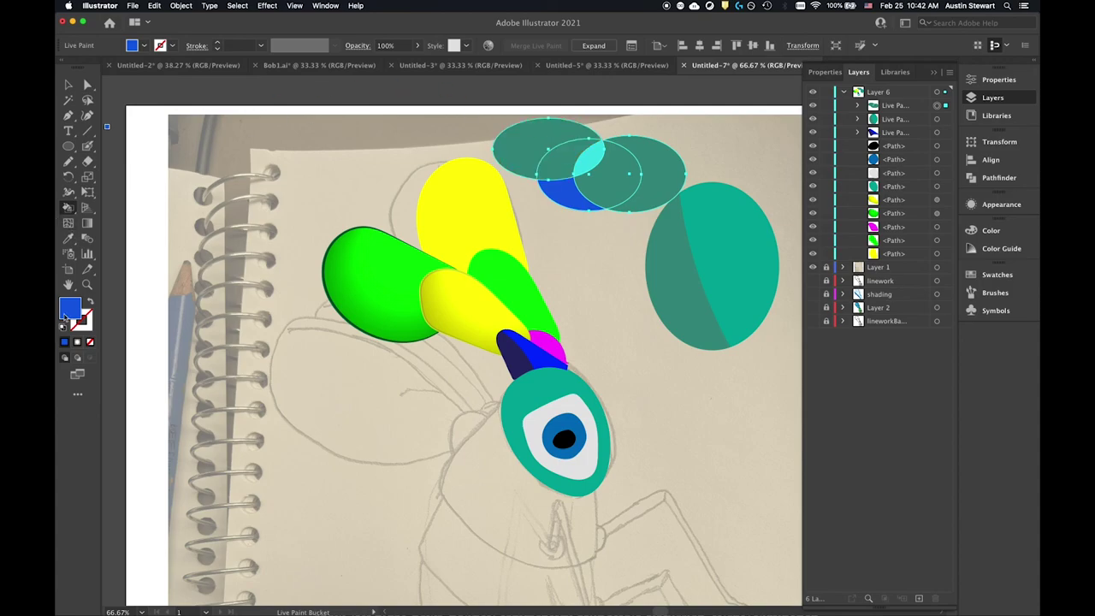
- Paint the upper overlap light blue (AFC4E2)
{"action": "double_click", "coordinate": [69, 311]}
{"action": "left_click", "coordinate": [101, 114]}
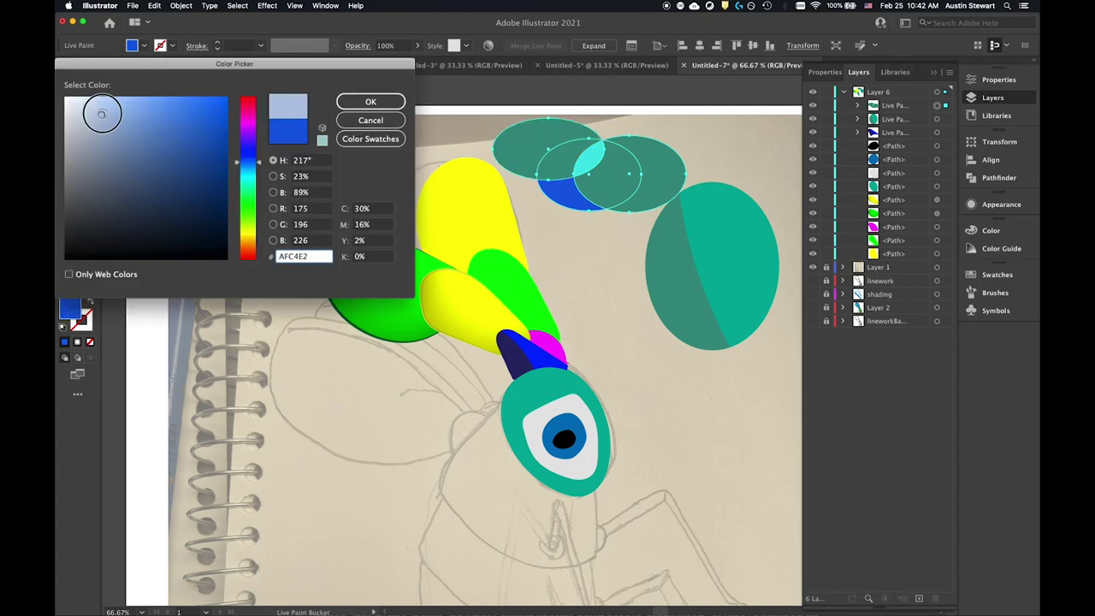
{"action": "left_click", "coordinate": [342, 101]}
{"action": "left_click", "coordinate": [552, 164]}
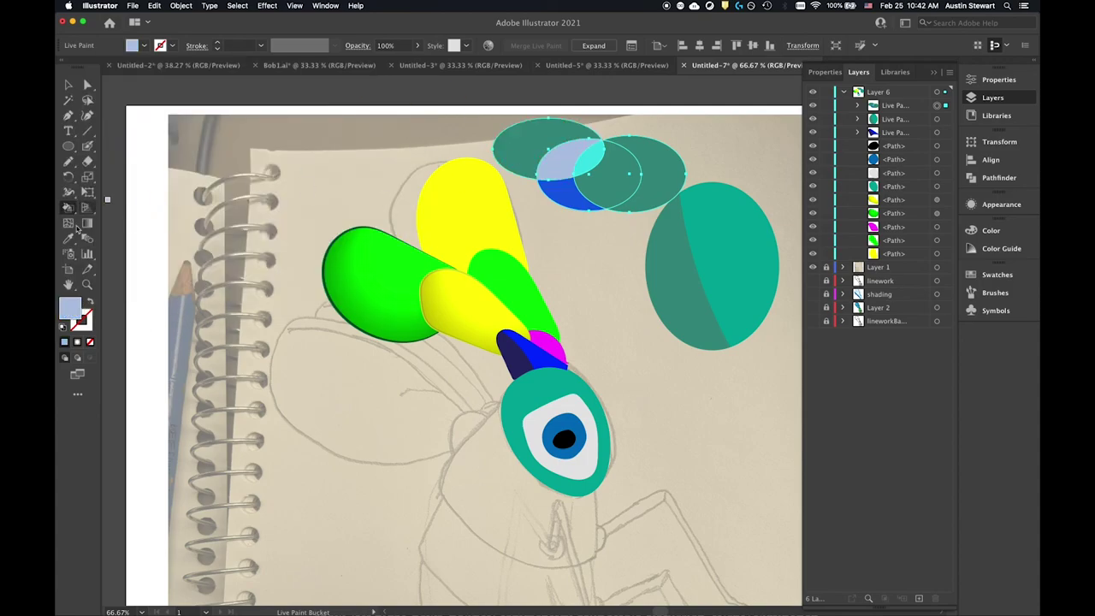
- Paint the right overlap region a soft magenta-purple (CC74CE)
{"action": "double_click", "coordinate": [69, 310]}
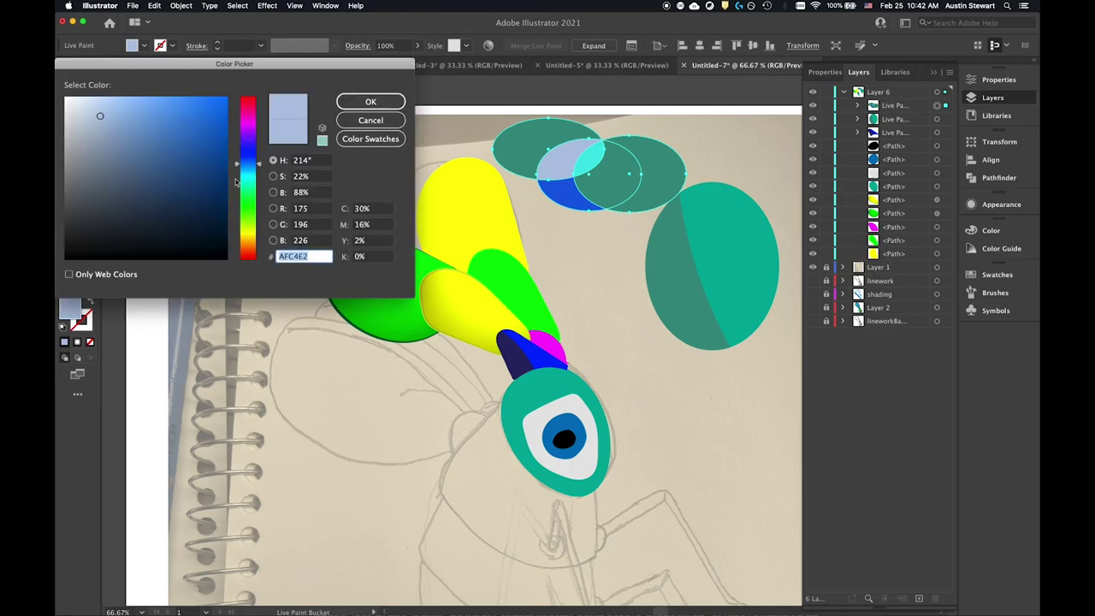
{"action": "left_click", "coordinate": [244, 125]}
{"action": "left_click", "coordinate": [197, 109]}
{"action": "left_click", "coordinate": [184, 159]}
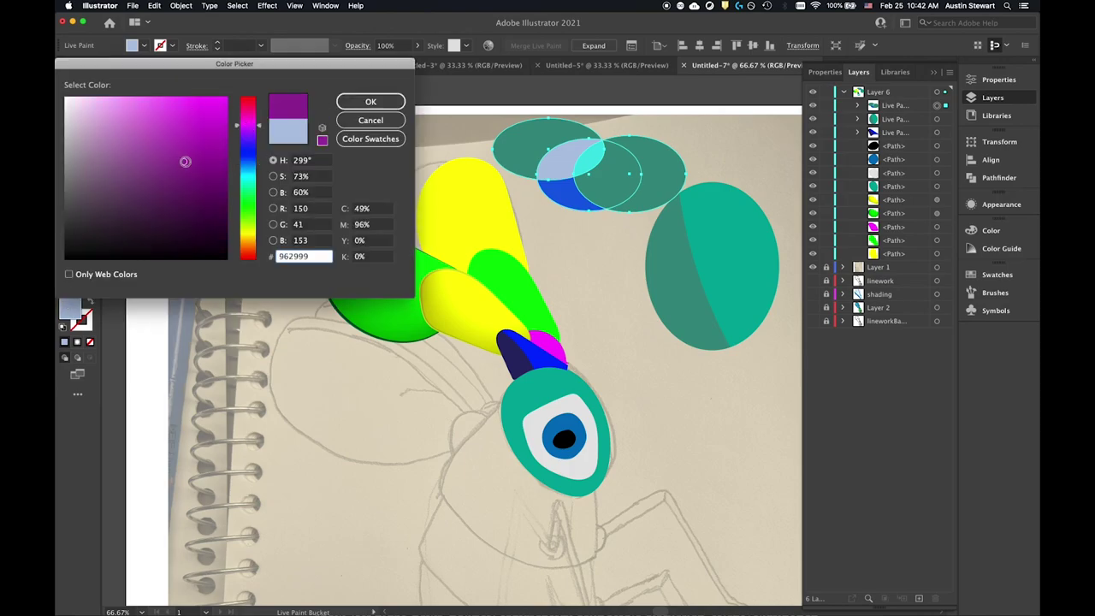
{"action": "left_click", "coordinate": [172, 180]}
{"action": "left_click", "coordinate": [138, 127]}
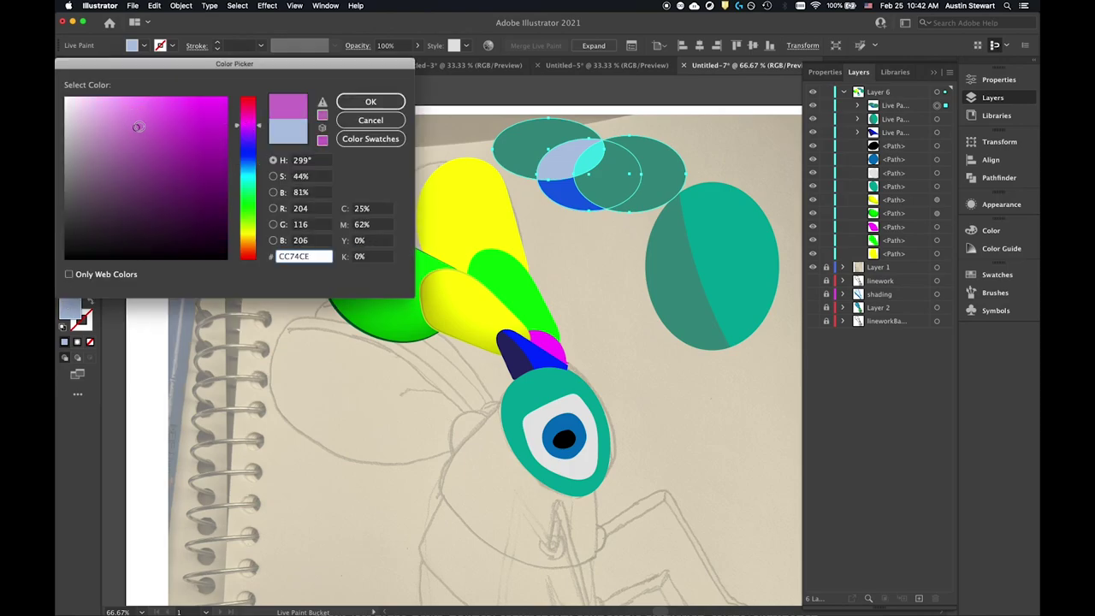
{"action": "key", "text": "Return"}
{"action": "left_click", "coordinate": [612, 185]}
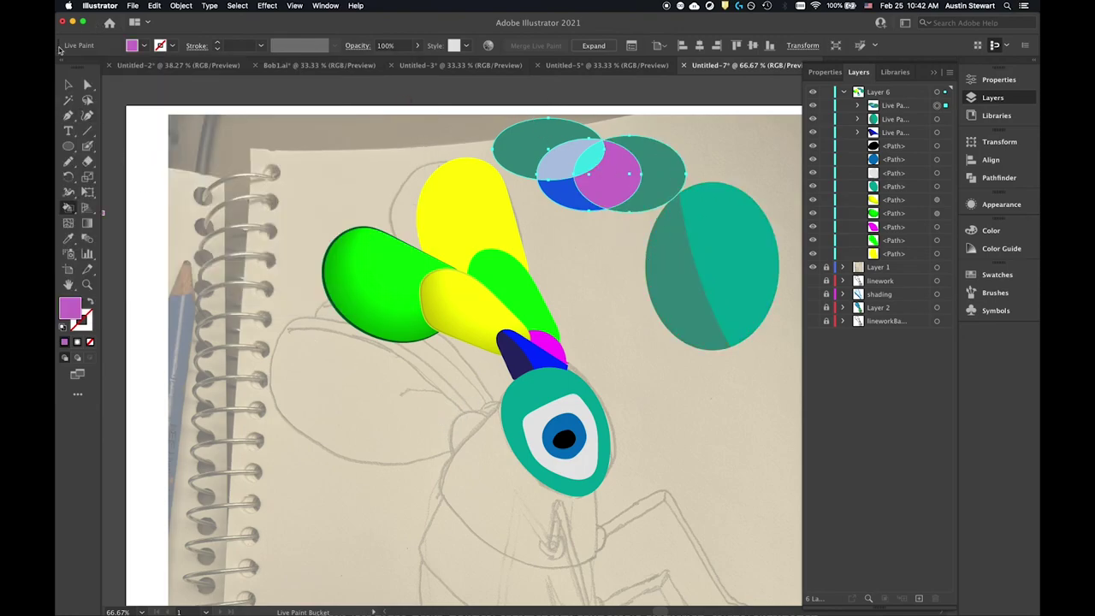
{"action": "left_click", "coordinate": [68, 84]}
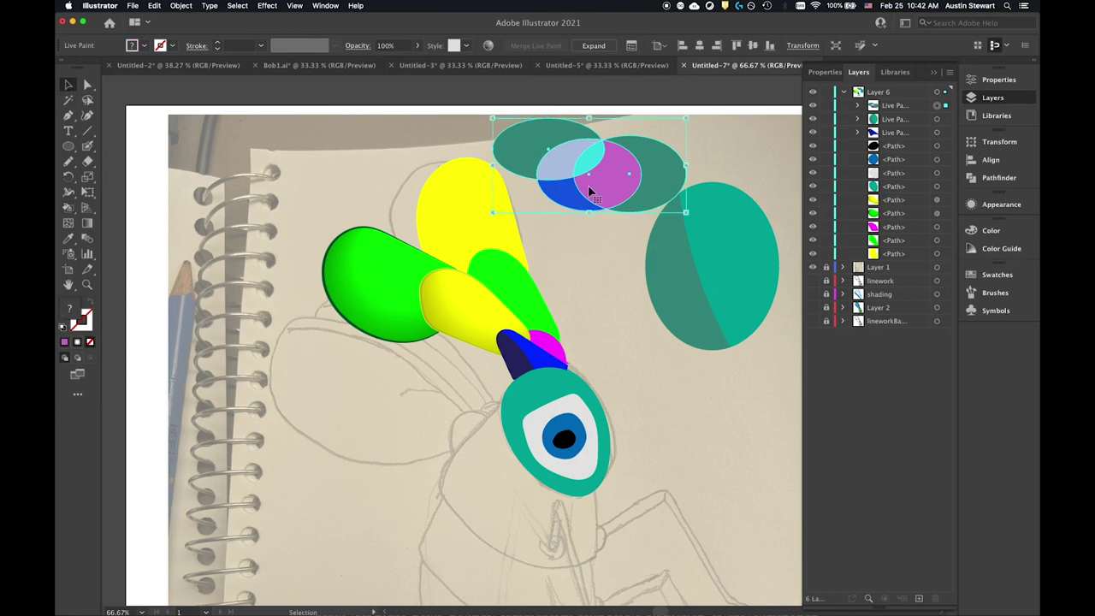
- Inside the top ellipse group, nudge the right and left ellipses into place
{"action": "double_click", "coordinate": [635, 159]}
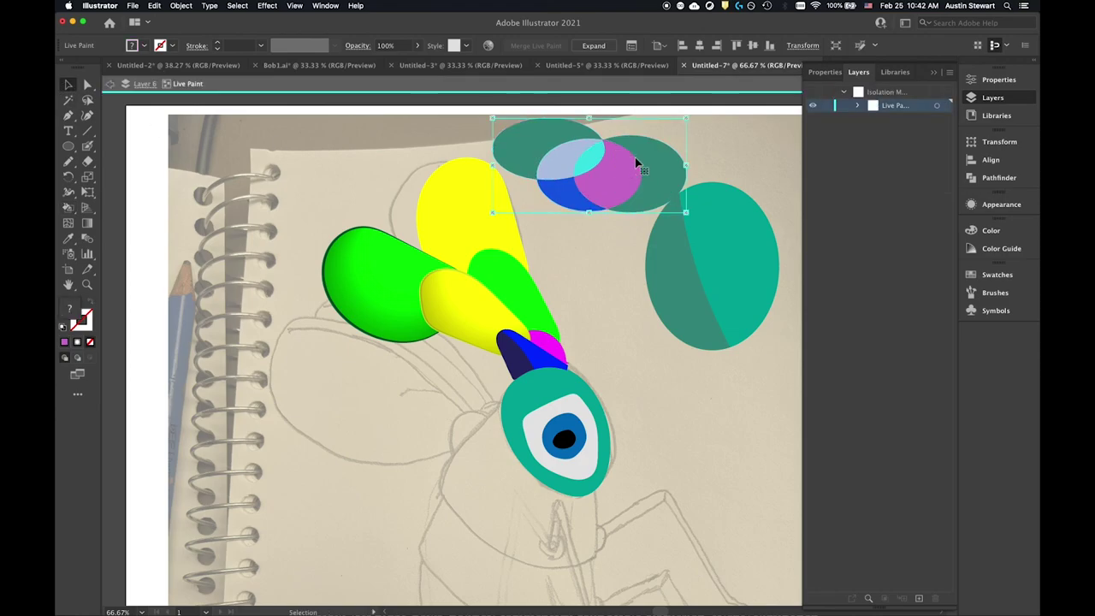
{"action": "left_click", "coordinate": [631, 165]}
{"action": "mouse_move", "coordinate": [657, 160]}
{"action": "left_mouse_down"}
{"action": "mouse_move", "coordinate": [671, 153]}
{"action": "mouse_move", "coordinate": [653, 175]}
{"action": "mouse_move", "coordinate": [678, 149]}
{"action": "mouse_move", "coordinate": [667, 175]}
{"action": "mouse_move", "coordinate": [654, 143]}
{"action": "mouse_move", "coordinate": [616, 154]}
{"action": "mouse_move", "coordinate": [667, 154]}
{"action": "mouse_move", "coordinate": [684, 142]}
{"action": "mouse_move", "coordinate": [672, 147]}
{"action": "left_mouse_up"}
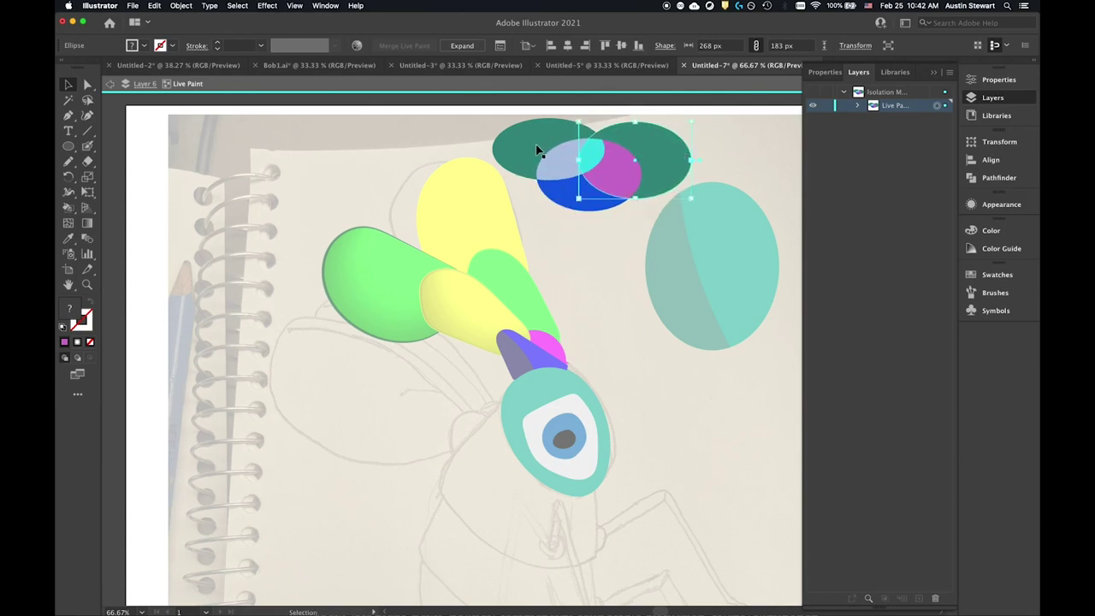
{"action": "mouse_move", "coordinate": [529, 137]}
{"action": "left_mouse_down"}
{"action": "mouse_move", "coordinate": [556, 225]}
{"action": "mouse_move", "coordinate": [528, 155]}
{"action": "mouse_move", "coordinate": [541, 132]}
{"action": "mouse_move", "coordinate": [570, 135]}
{"action": "mouse_move", "coordinate": [538, 128]}
{"action": "mouse_move", "coordinate": [549, 132]}
{"action": "left_mouse_up"}
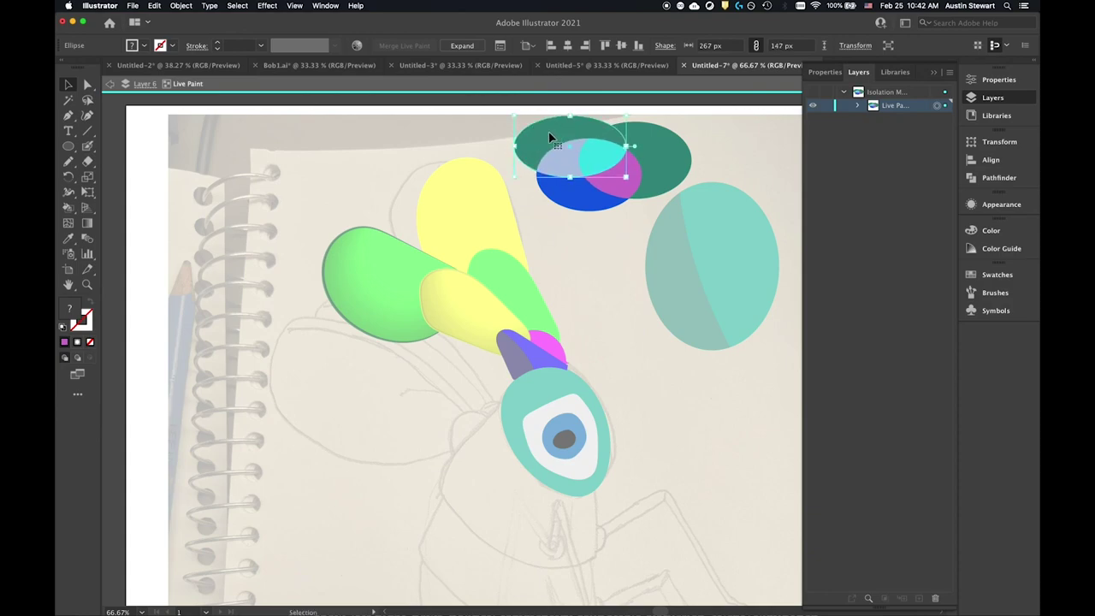
{"action": "double_click", "coordinate": [713, 130]}
- Enter the teal Live Paint group and nudge the big ellipse to shift the split
{"action": "left_click", "coordinate": [705, 239]}
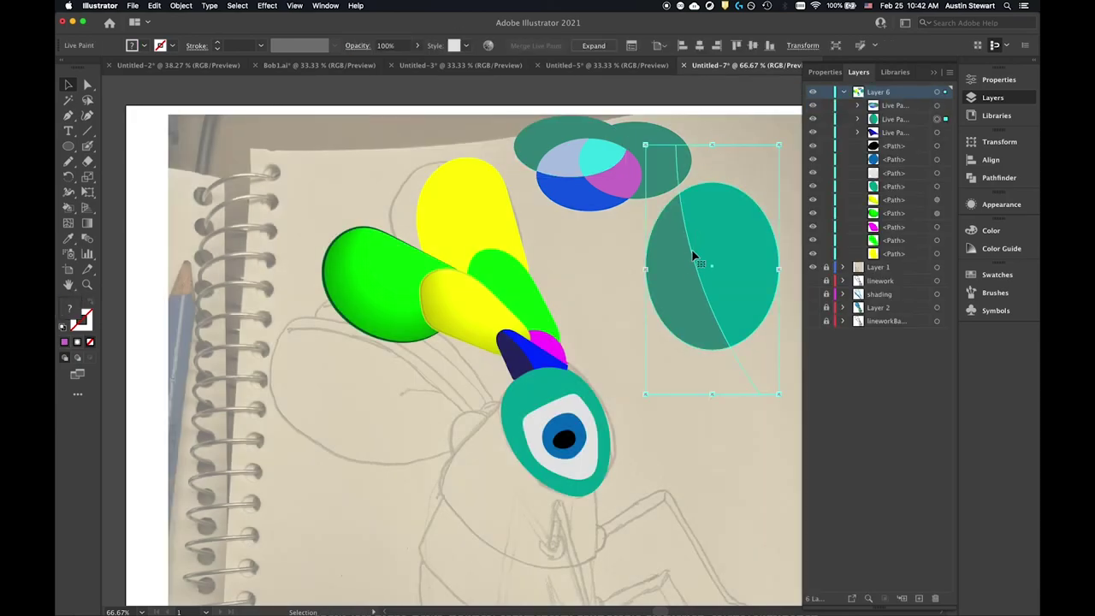
{"action": "double_click", "coordinate": [704, 250]}
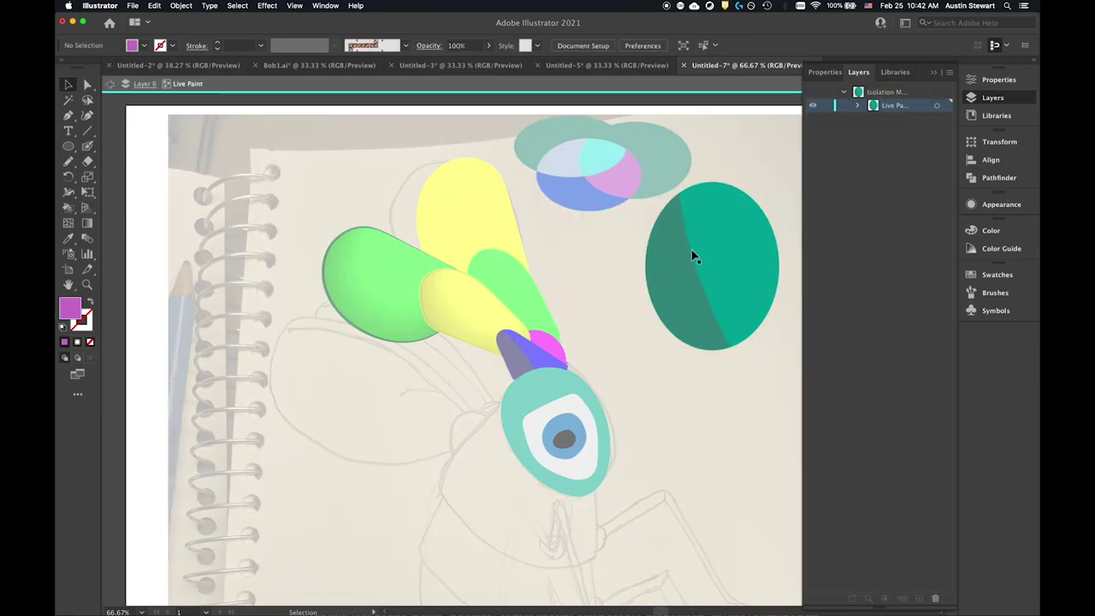
{"action": "left_click", "coordinate": [691, 258]}
{"action": "left_click_drag", "start_coordinate": [691, 255], "coordinate": [672, 246]}
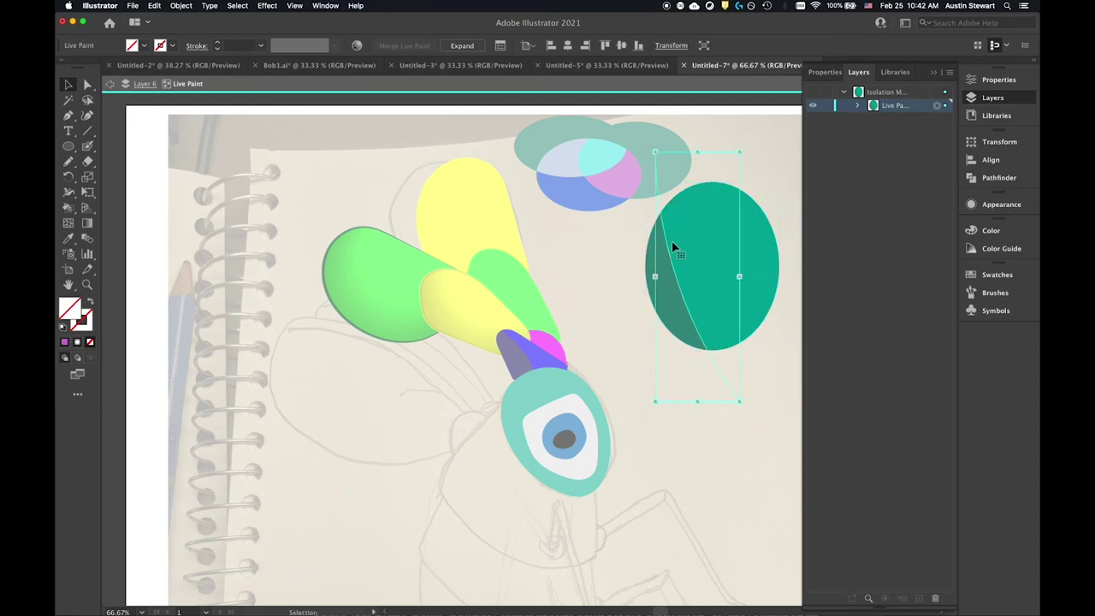
- Reshape the dividing curve's endpoint and anchor so the dark left slice bulges wider
{"action": "left_click", "coordinate": [88, 85]}
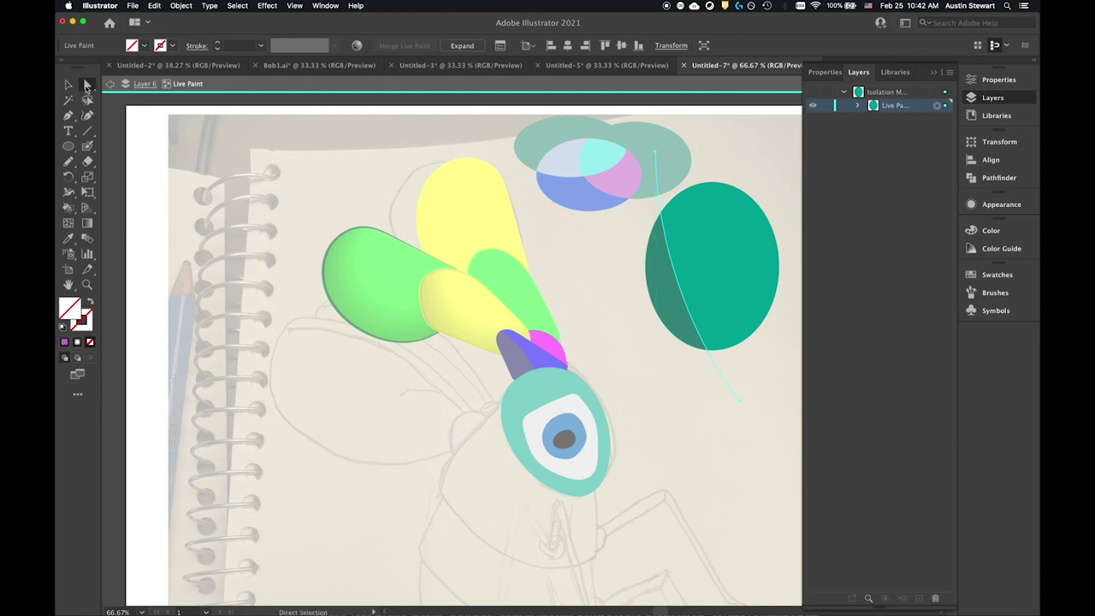
{"action": "left_click", "coordinate": [654, 157]}
{"action": "left_click_drag", "start_coordinate": [655, 156], "coordinate": [669, 152]}
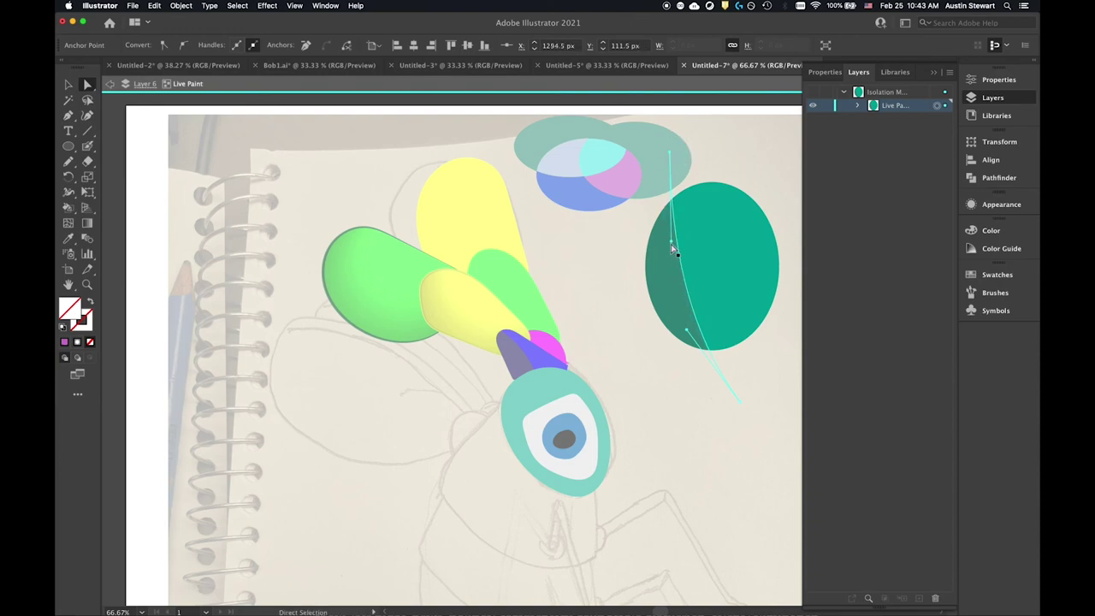
{"action": "left_click", "coordinate": [672, 247]}
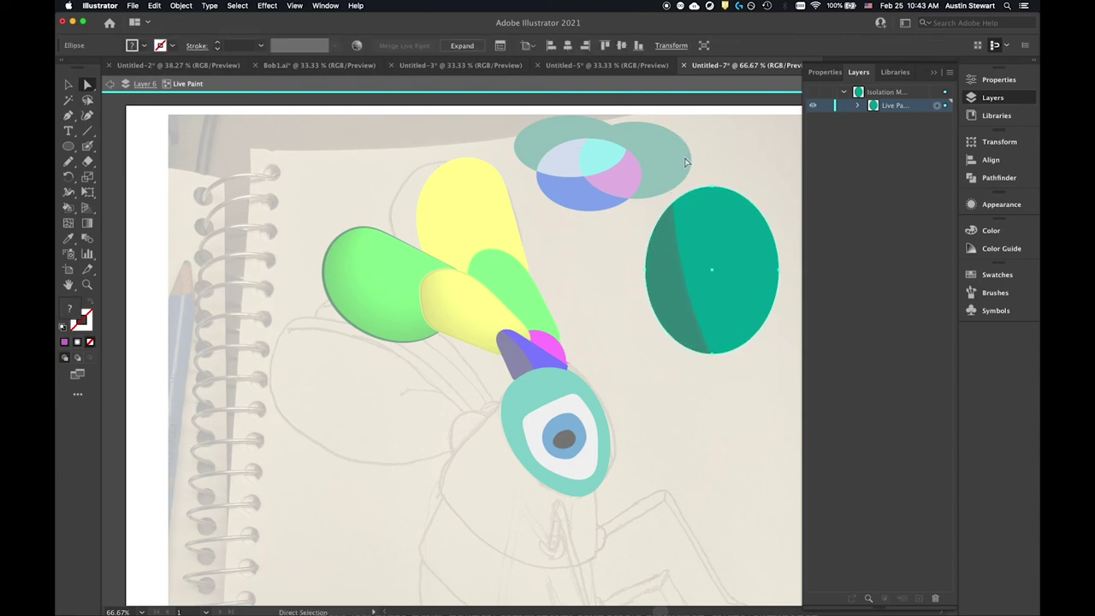
{"action": "left_click", "coordinate": [673, 242]}
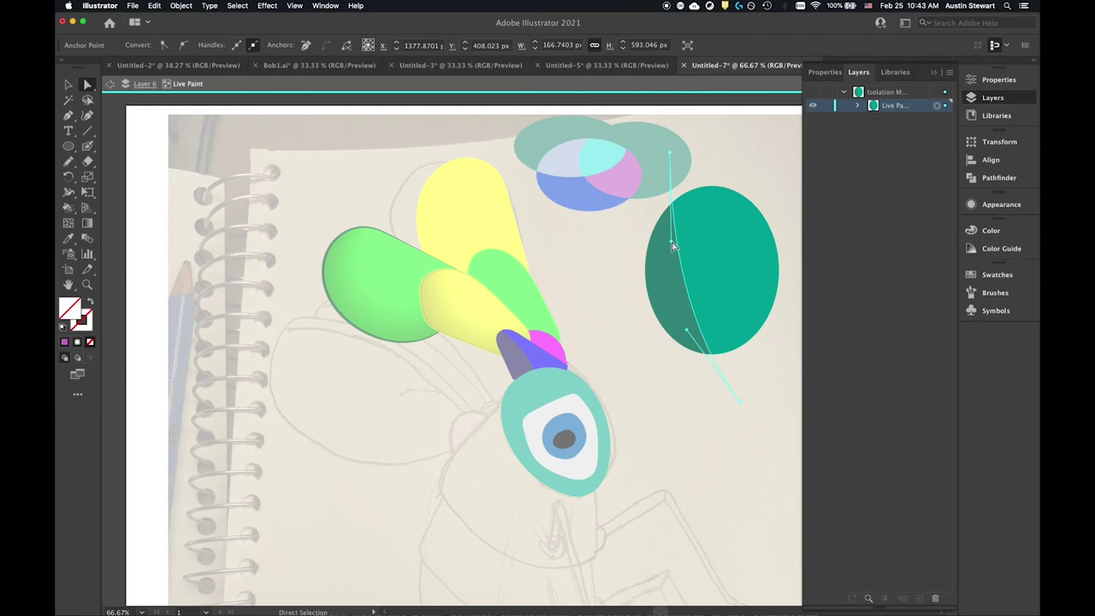
{"action": "left_click_drag", "start_coordinate": [673, 246], "coordinate": [642, 237]}
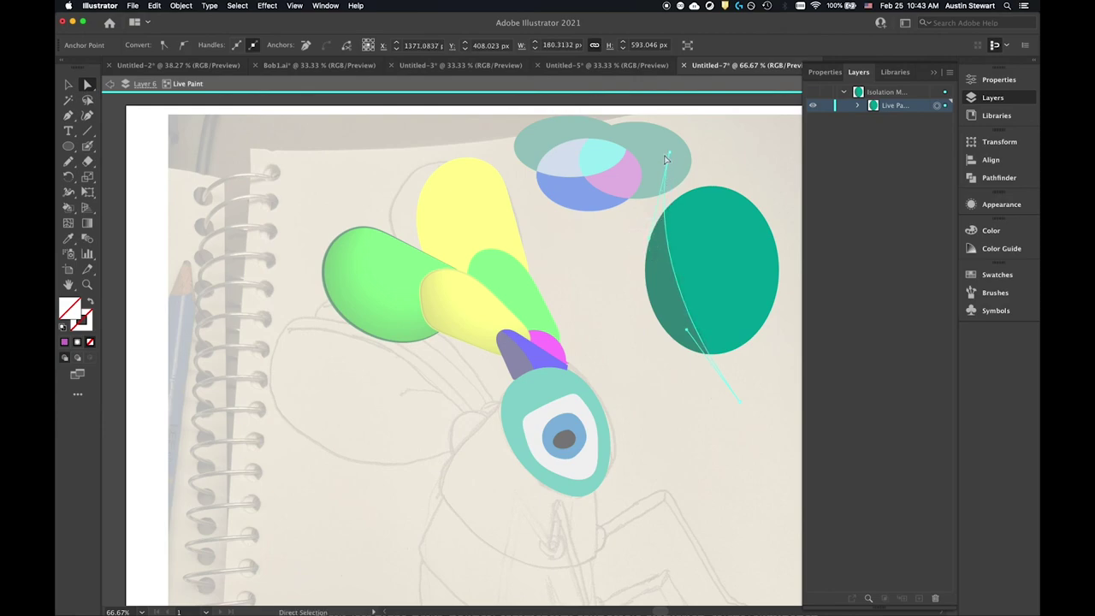
{"action": "left_click_drag", "start_coordinate": [670, 154], "coordinate": [701, 186]}
{"action": "left_click", "coordinate": [670, 247]}
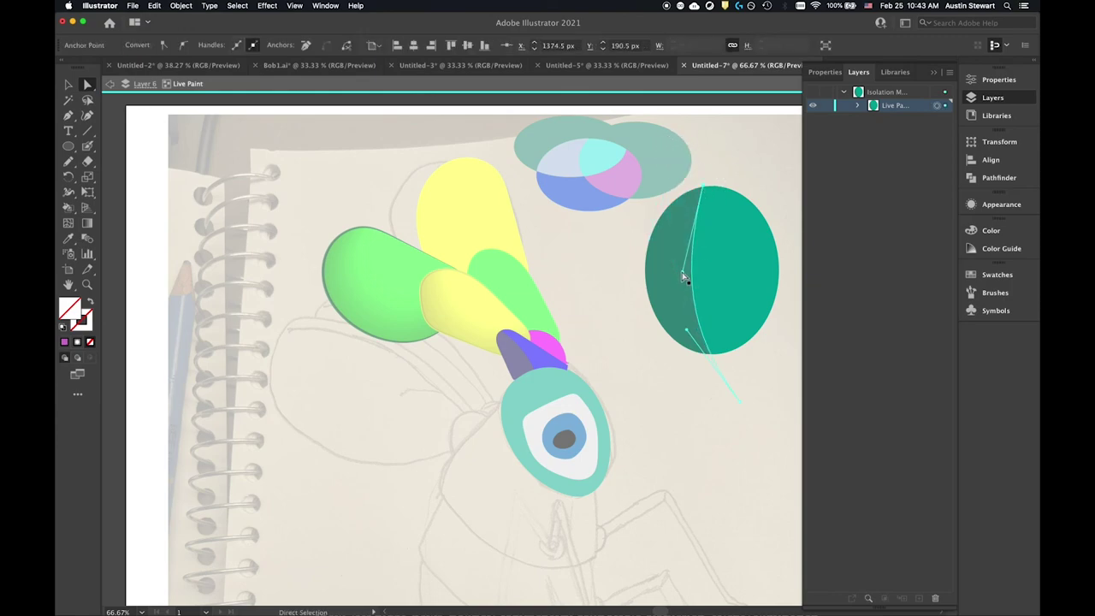
{"action": "left_click_drag", "start_coordinate": [683, 276], "coordinate": [673, 242]}
{"action": "left_click", "coordinate": [655, 387]}
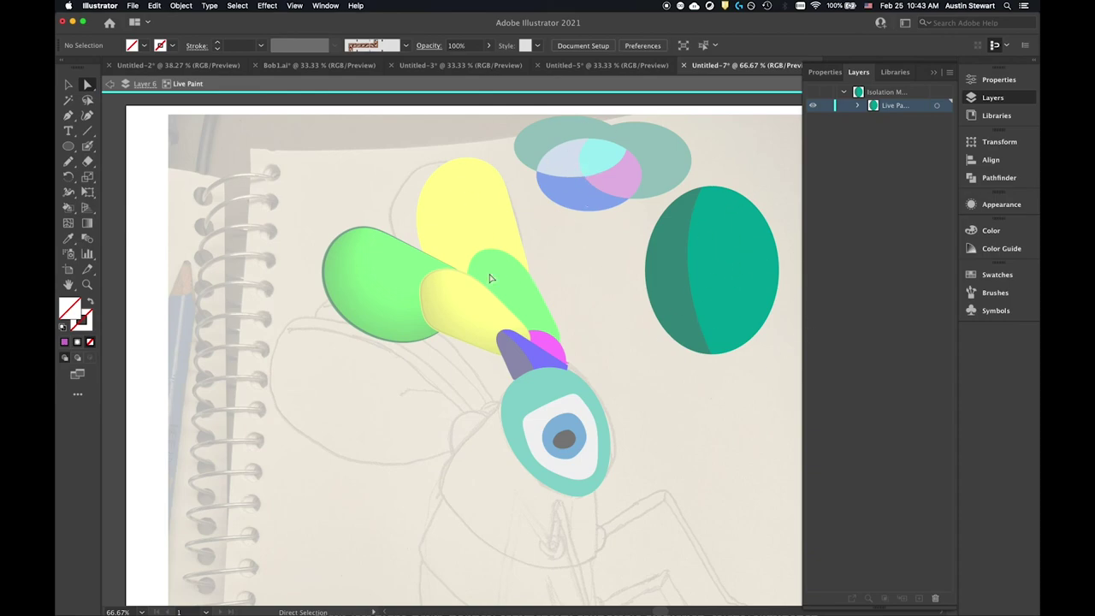
- Exit the teal group and select the eye's teal, white, iris and pupil shapes, then deselect
{"action": "double_click", "coordinate": [607, 238]}
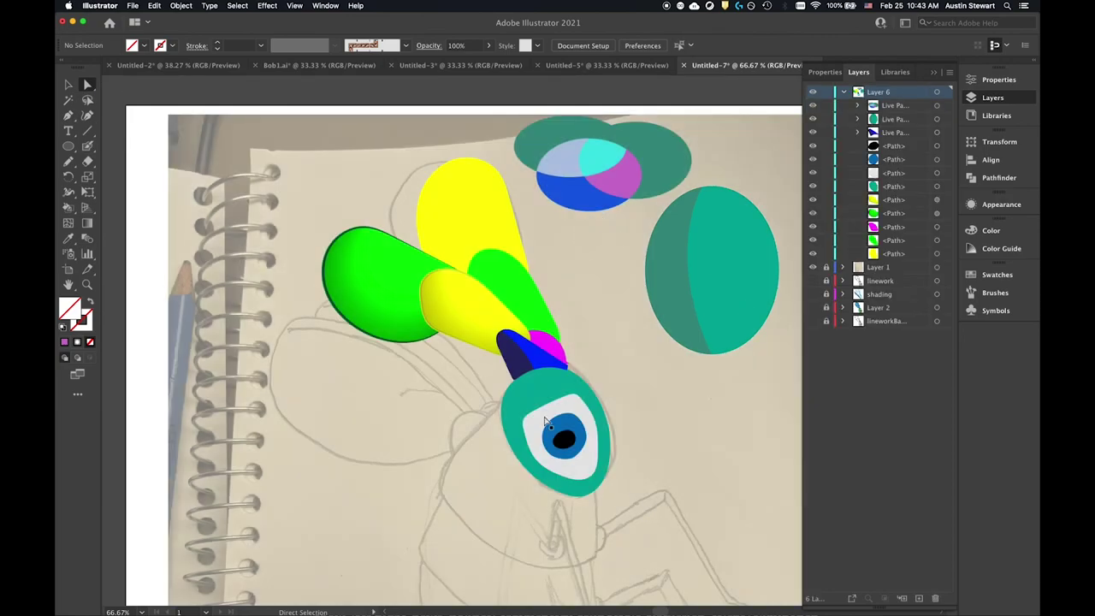
{"action": "left_click", "coordinate": [538, 388]}
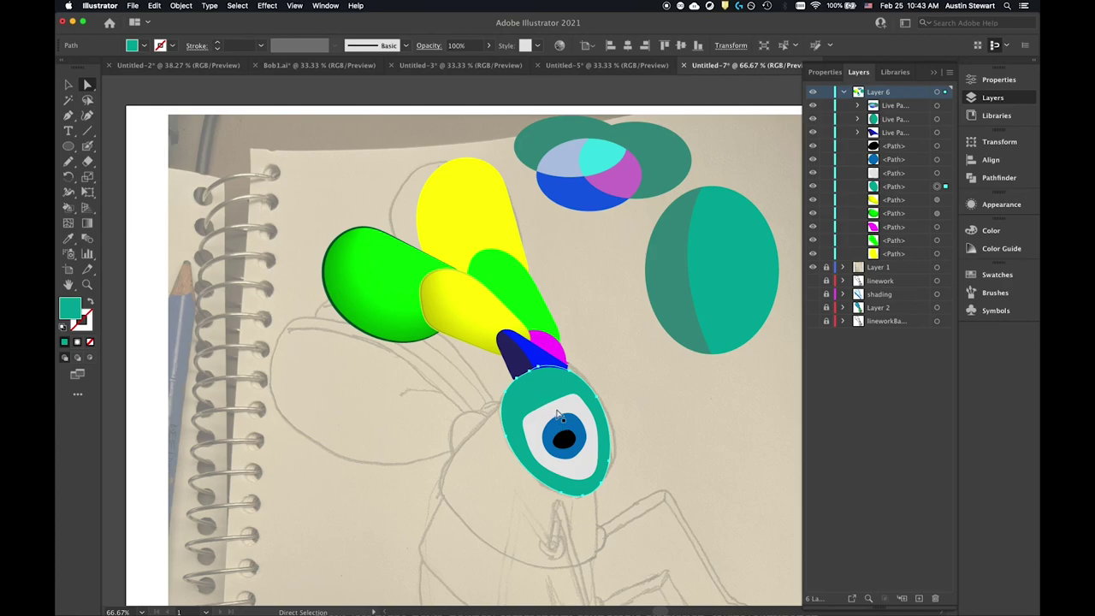
{"action": "left_click", "coordinate": [565, 407], "text": "shift"}
{"action": "left_click", "coordinate": [567, 423], "text": "shift"}
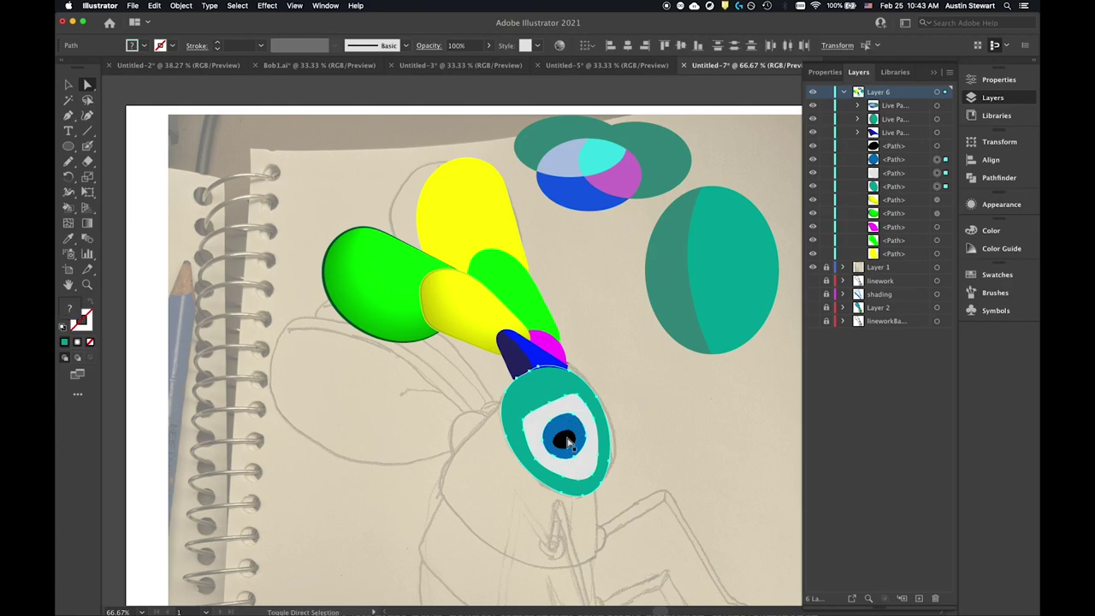
{"action": "left_click", "coordinate": [567, 440], "text": "shift"}
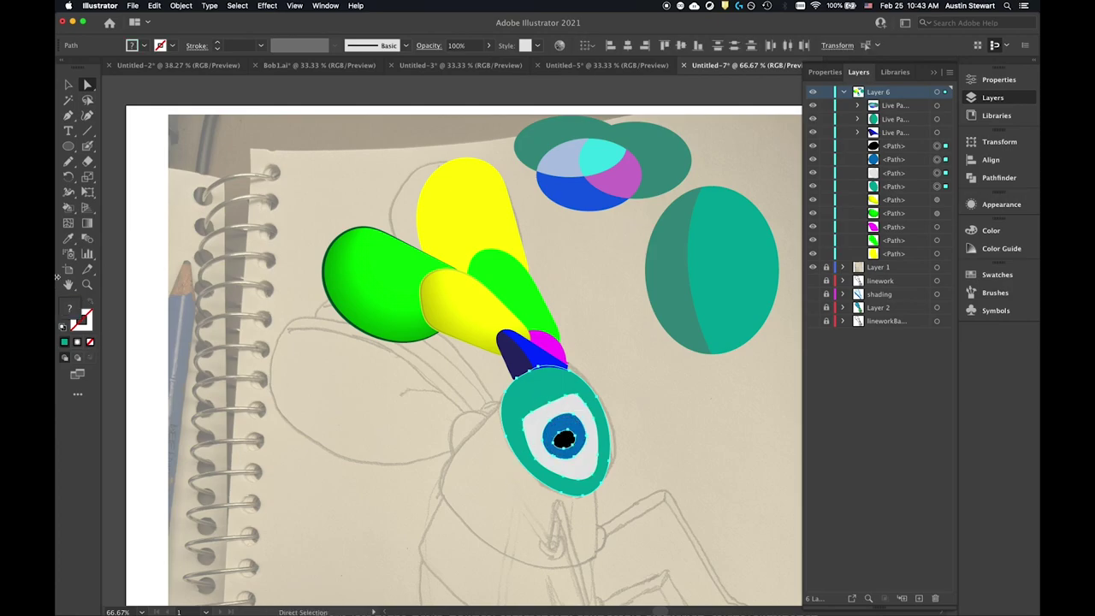
{"action": "left_click", "coordinate": [657, 409]}
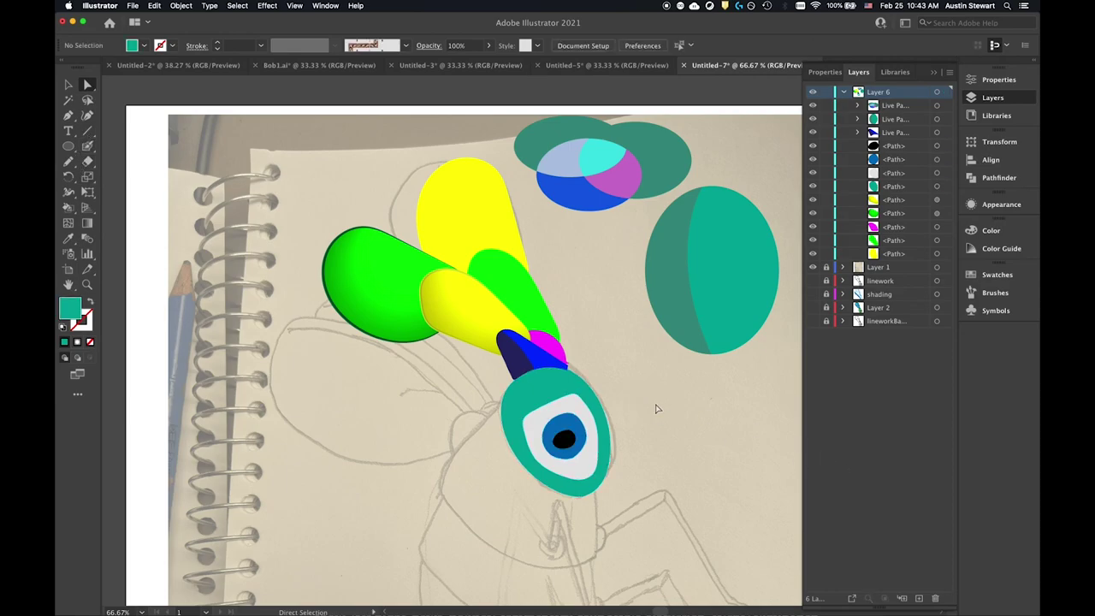
- Draw a diagonal pencil line across the eye and make the eye shapes a Live Paint group
{"action": "left_click", "coordinate": [68, 161]}
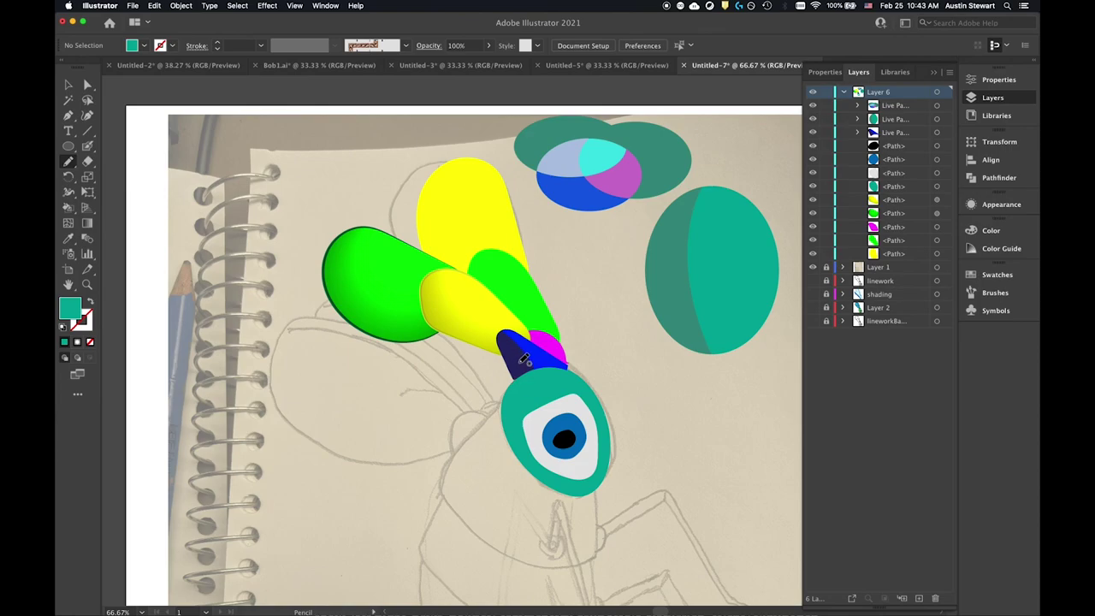
{"action": "mouse_move", "coordinate": [518, 360]}
{"action": "left_mouse_down"}
{"action": "mouse_move", "coordinate": [565, 477]}
{"action": "mouse_move", "coordinate": [587, 514]}
{"action": "mouse_move", "coordinate": [601, 508]}
{"action": "left_mouse_up"}
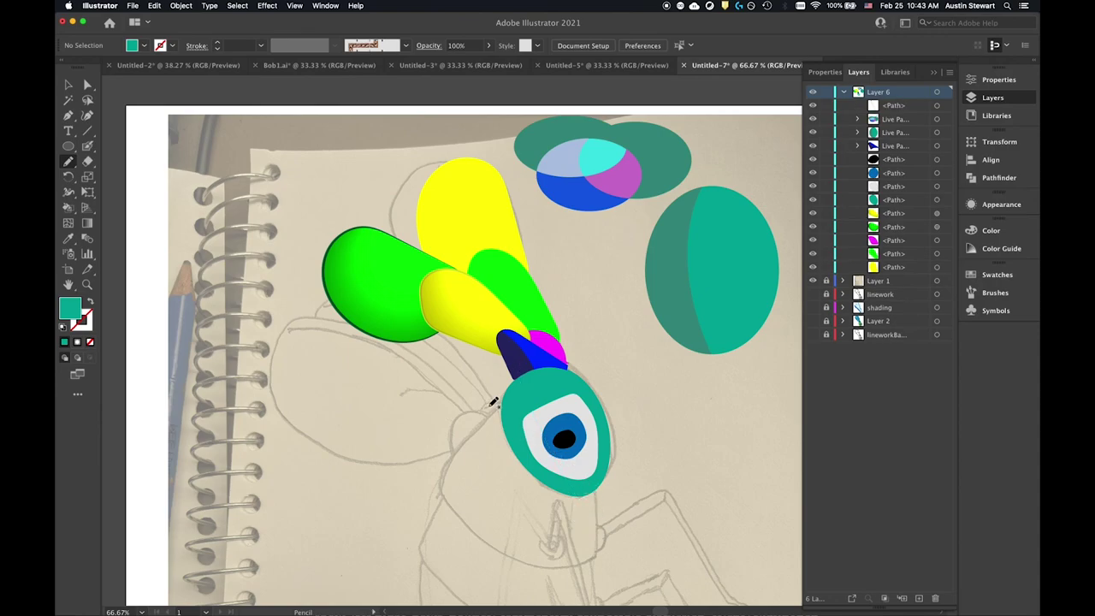
{"action": "key", "text": "v"}
{"action": "left_click_drag", "start_coordinate": [465, 387], "coordinate": [643, 505]}
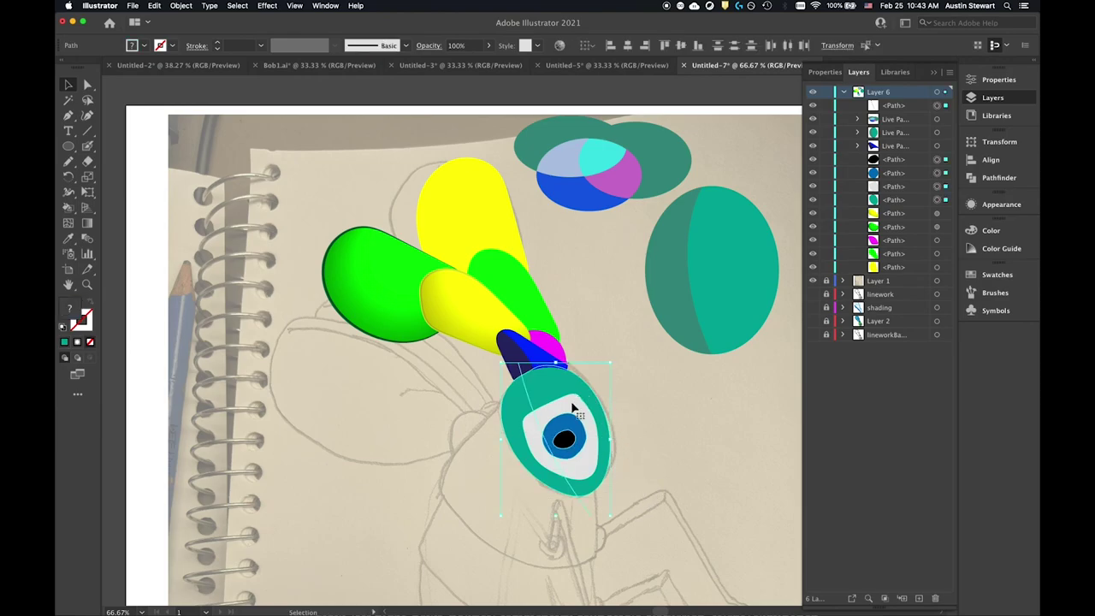
{"action": "left_click", "coordinate": [68, 207]}
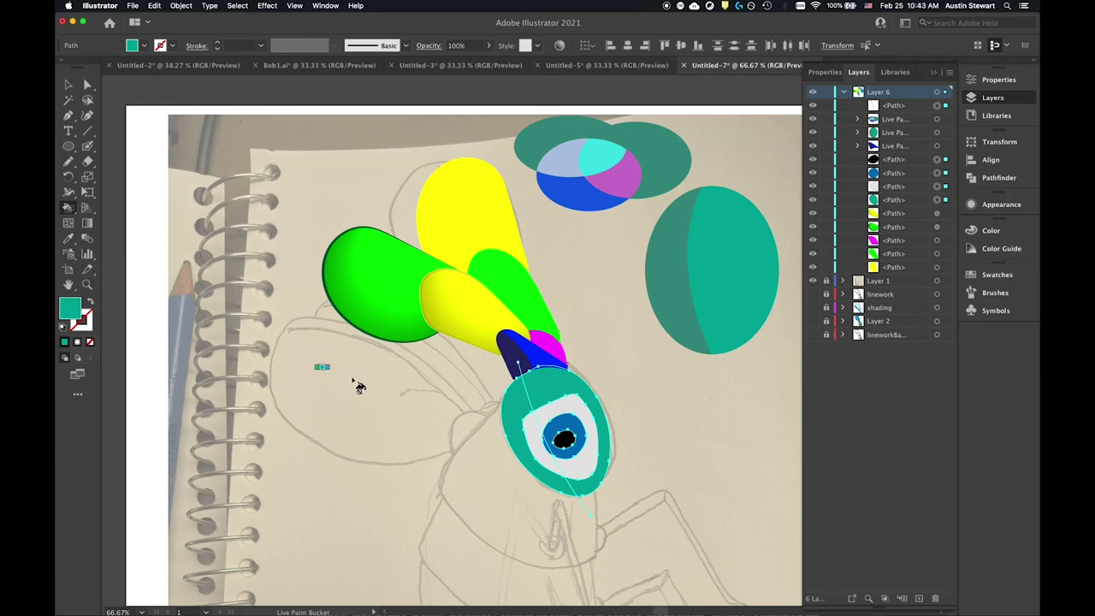
{"action": "left_click", "coordinate": [518, 412]}
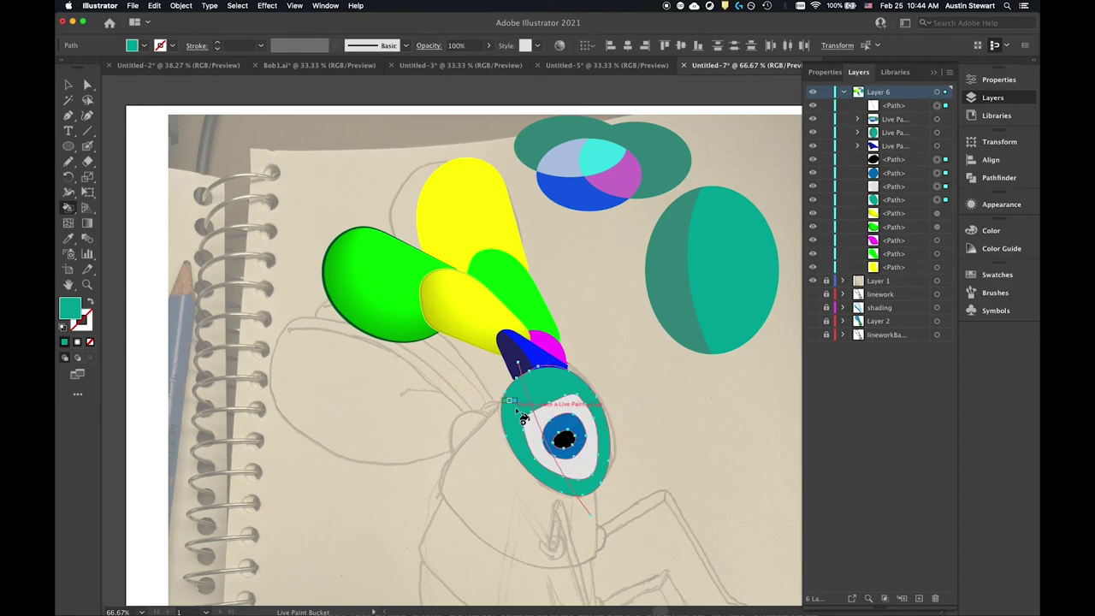
- Paint the eye's left outer region a darker teal
{"action": "left_click", "coordinate": [520, 408]}
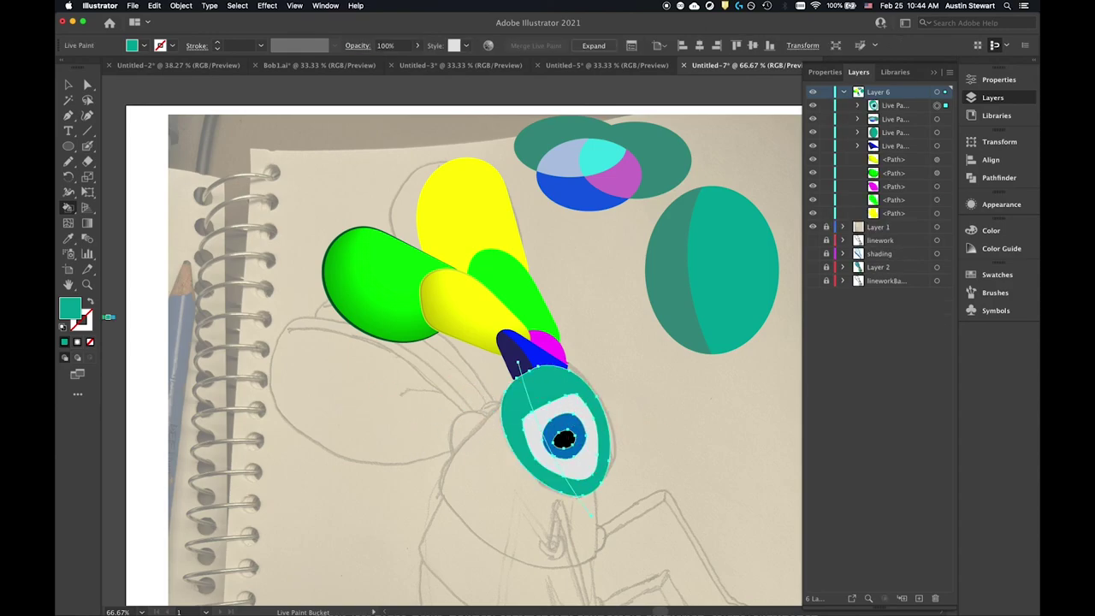
{"action": "double_click", "coordinate": [70, 306]}
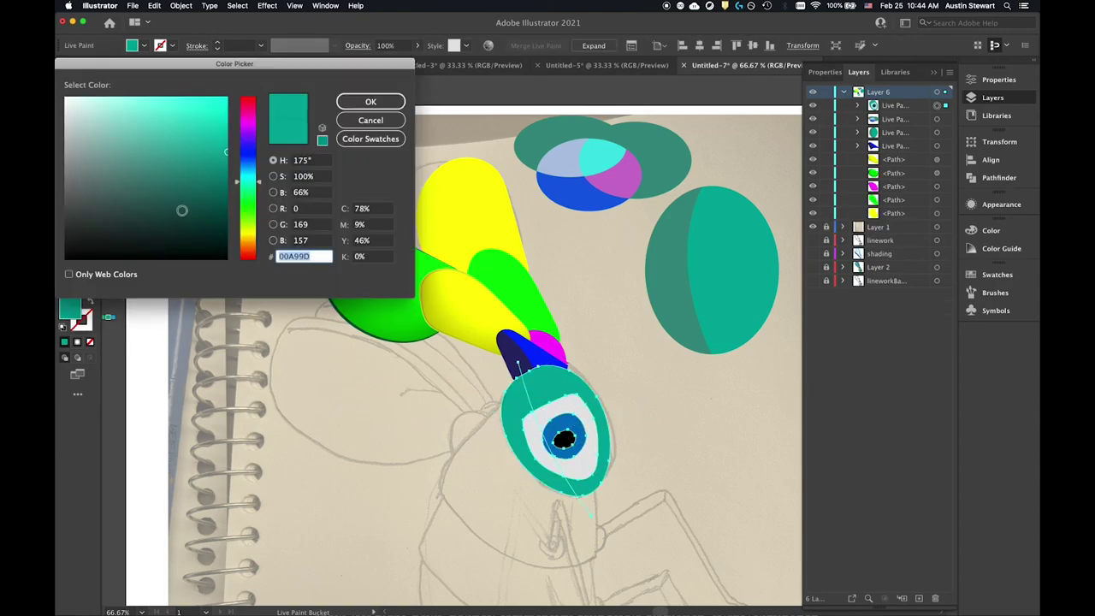
{"action": "left_click", "coordinate": [210, 193]}
{"action": "left_click", "coordinate": [370, 101]}
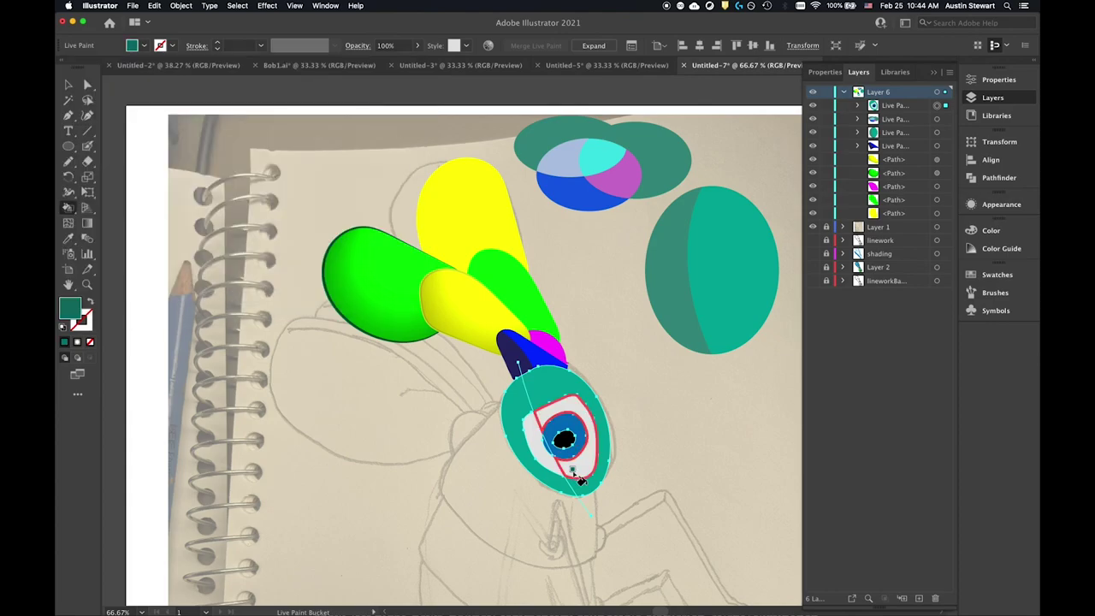
{"action": "left_click", "coordinate": [518, 415]}
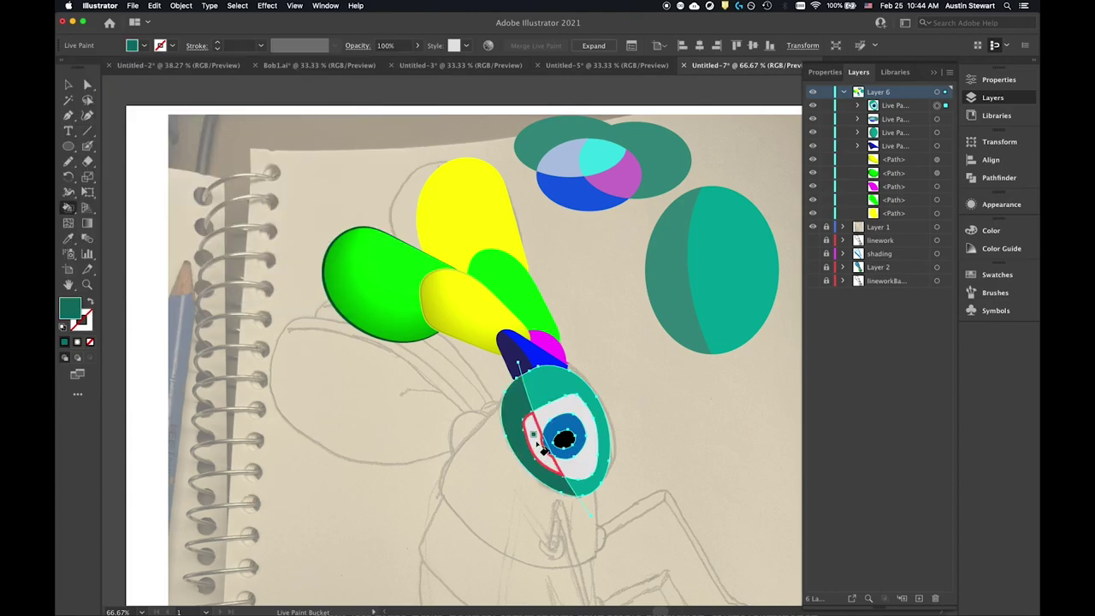
- Set the fill colour to a pale teal for the white's left side
{"action": "double_click", "coordinate": [73, 313]}
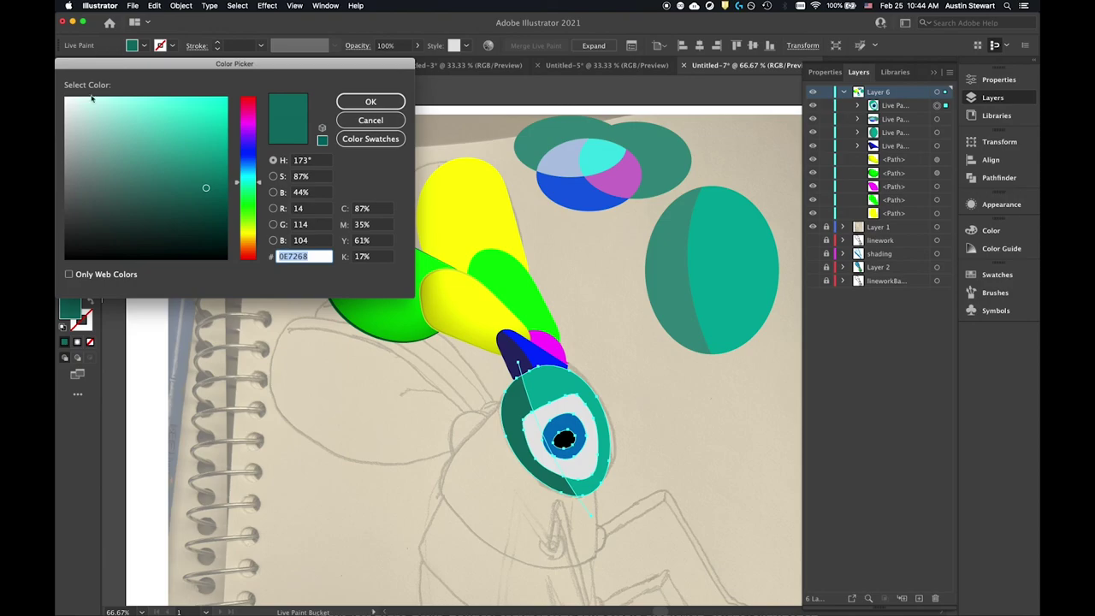
{"action": "left_click", "coordinate": [75, 151]}
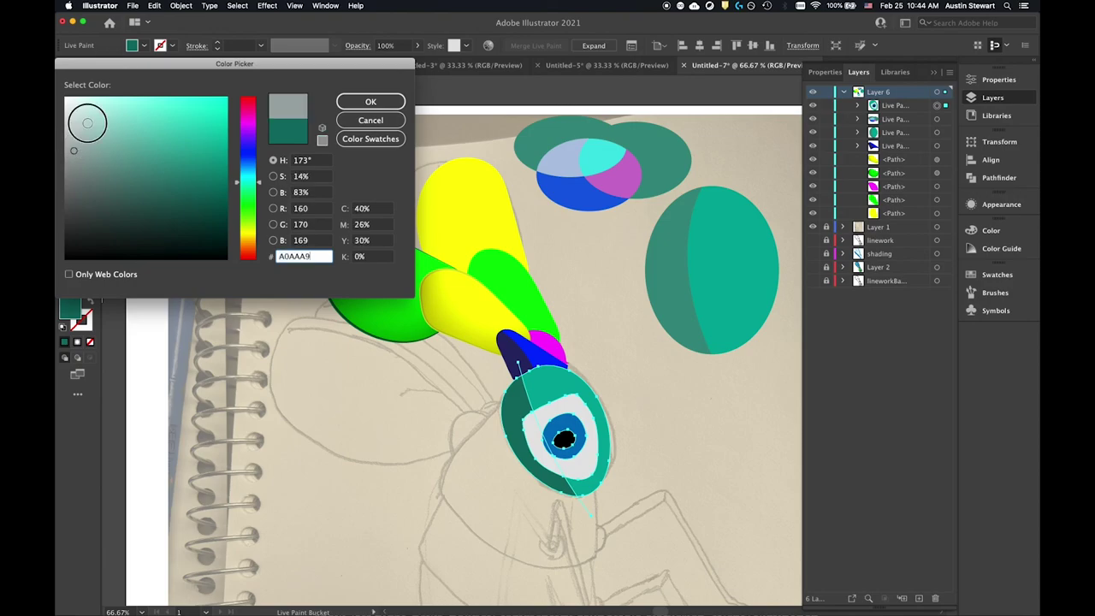
{"action": "left_click", "coordinate": [82, 114]}
{"action": "left_click", "coordinate": [356, 104]}
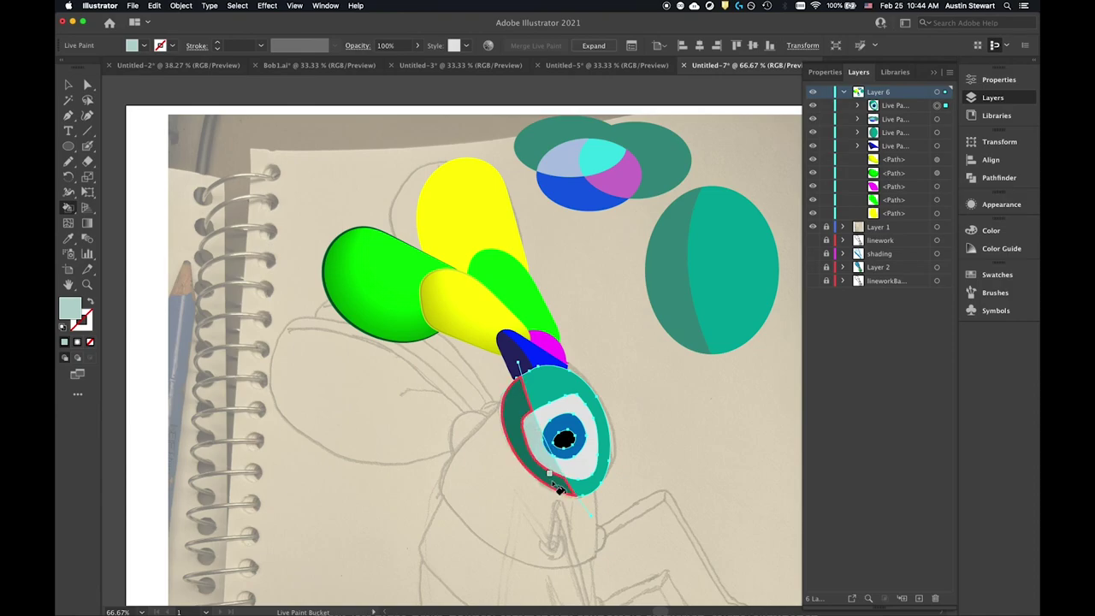
- Choose a darker muted blue fill, then deselect the eye group
{"action": "double_click", "coordinate": [75, 311]}
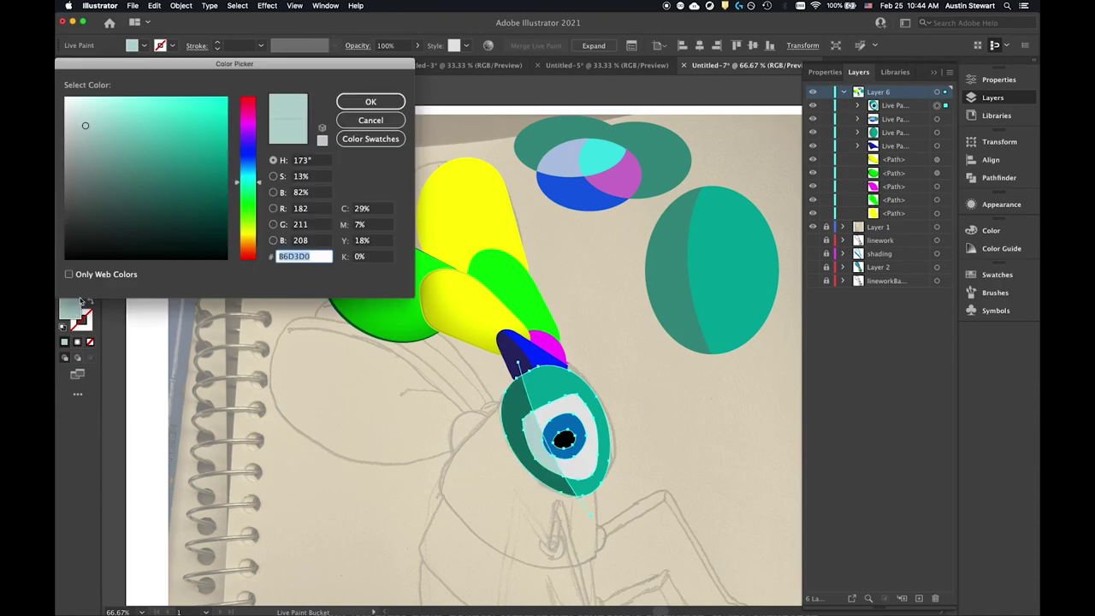
{"action": "left_click", "coordinate": [250, 161]}
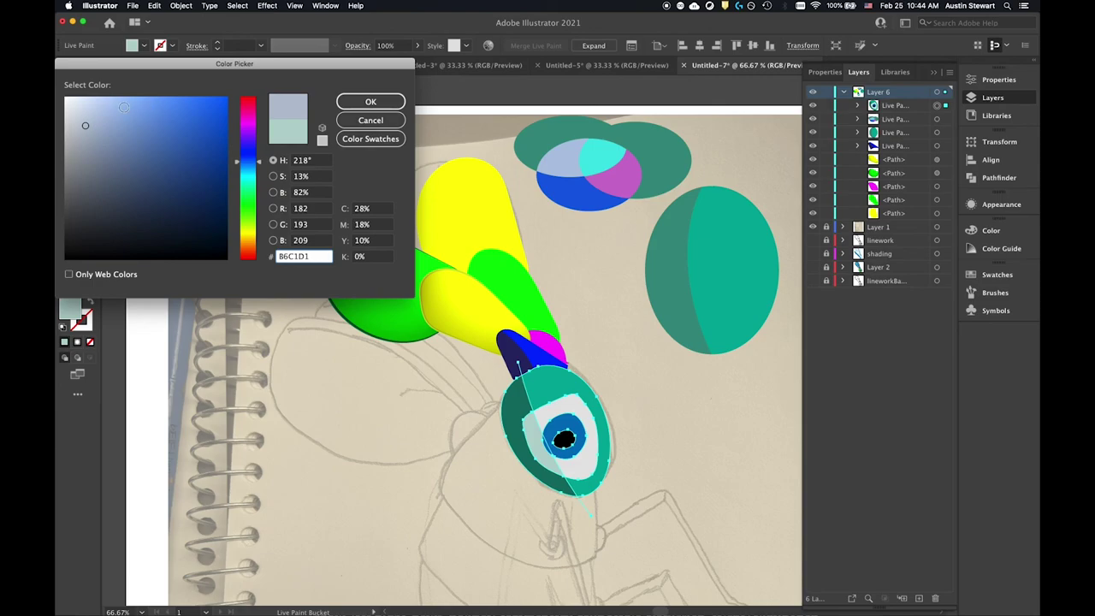
{"action": "mouse_move", "coordinate": [122, 124]}
{"action": "left_mouse_down"}
{"action": "mouse_move", "coordinate": [130, 142]}
{"action": "mouse_move", "coordinate": [116, 165]}
{"action": "left_mouse_up"}
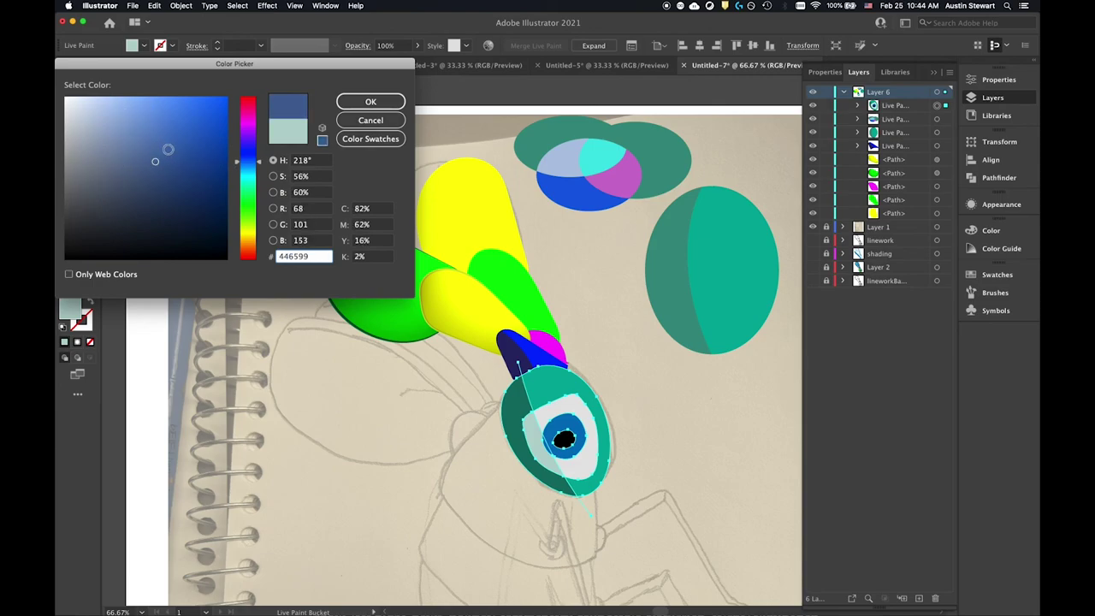
{"action": "left_click", "coordinate": [369, 101]}
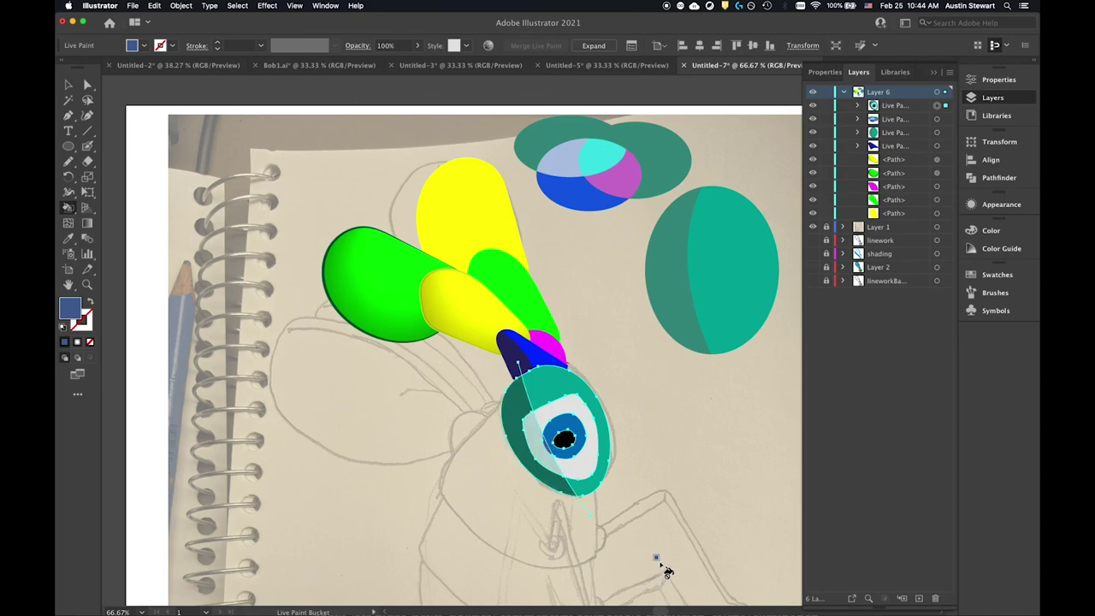
{"action": "key", "text": "v"}
{"action": "left_click", "coordinate": [711, 436]}
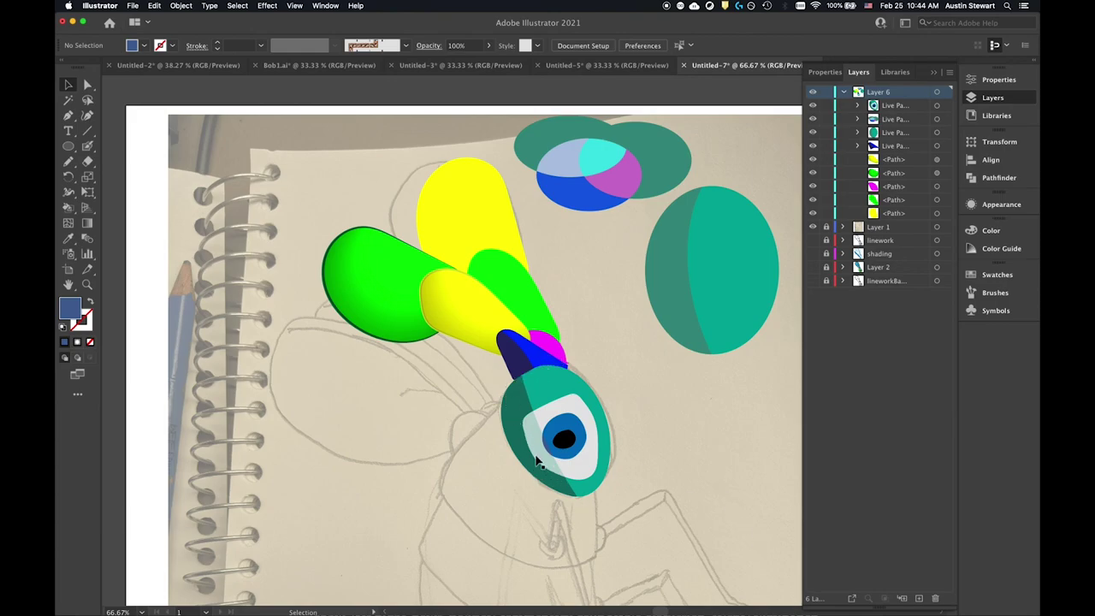
- Move the iris and pupil inside the eye, nudging the pupil up and right
{"action": "double_click", "coordinate": [592, 426]}
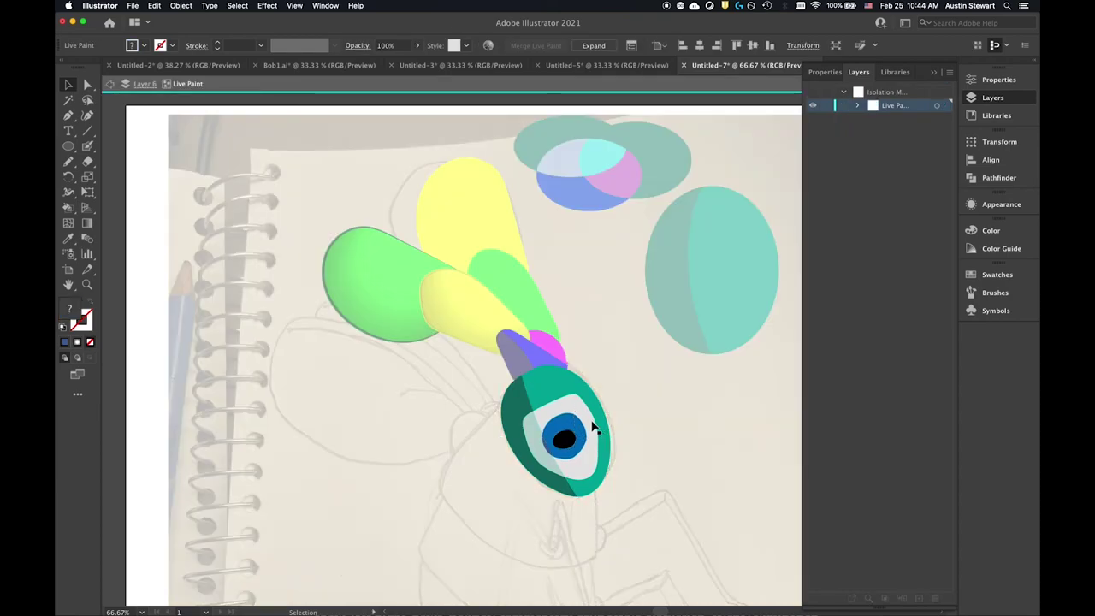
{"action": "left_click", "coordinate": [570, 438]}
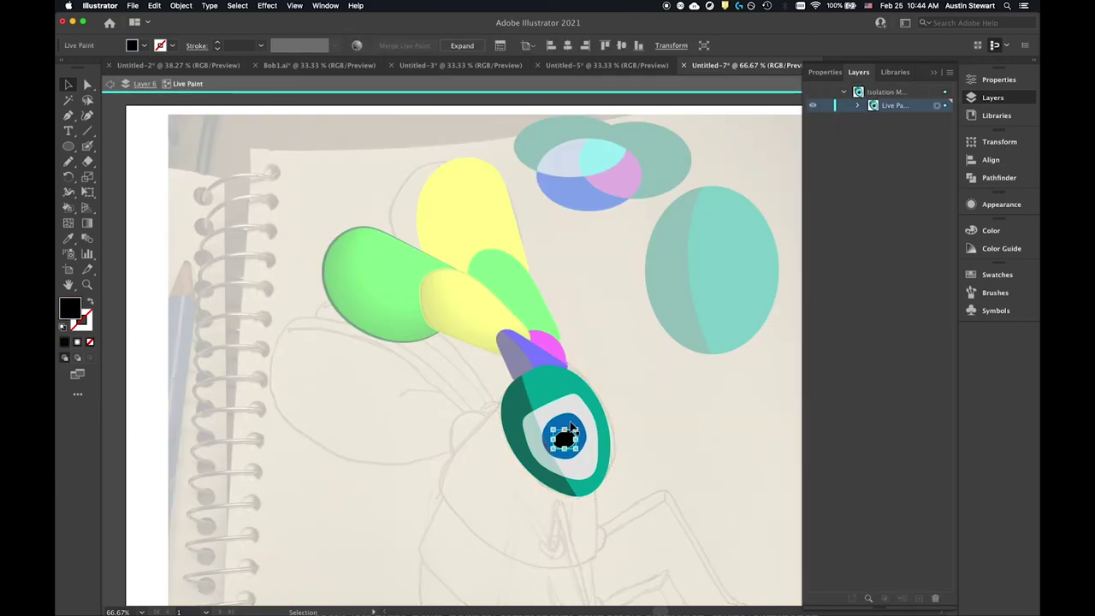
{"action": "left_click", "coordinate": [571, 430], "text": "shift"}
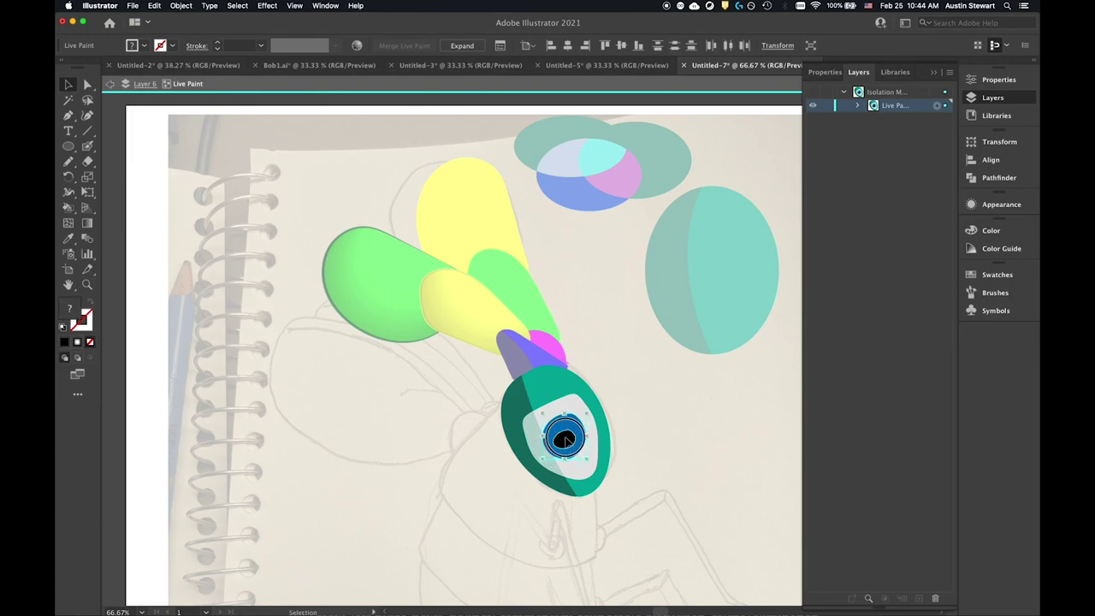
{"action": "left_click_drag", "start_coordinate": [568, 445], "coordinate": [558, 440]}
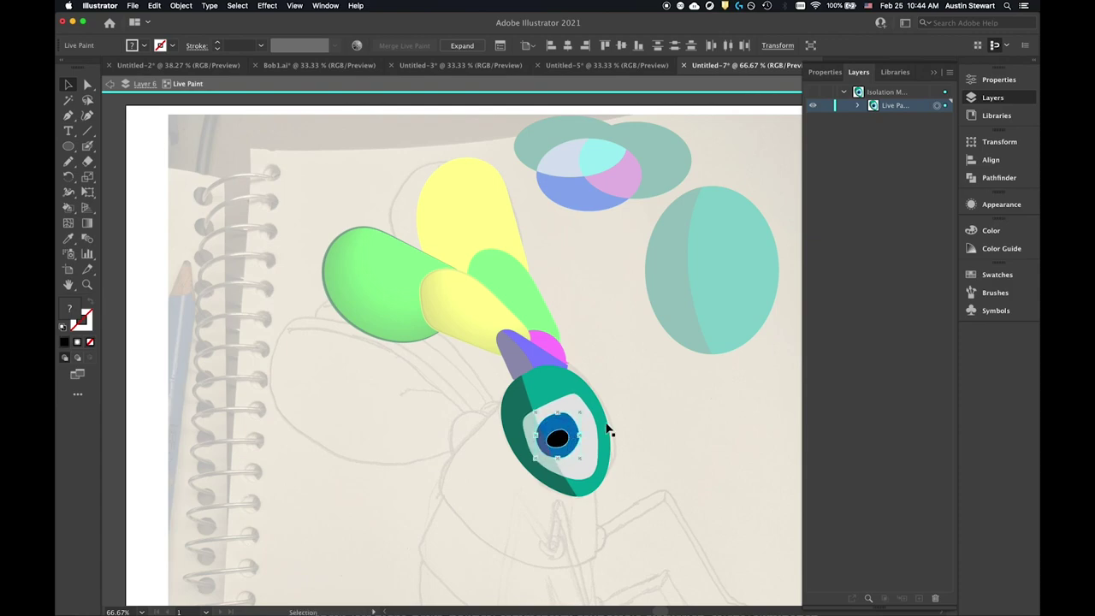
{"action": "double_click", "coordinate": [700, 426]}
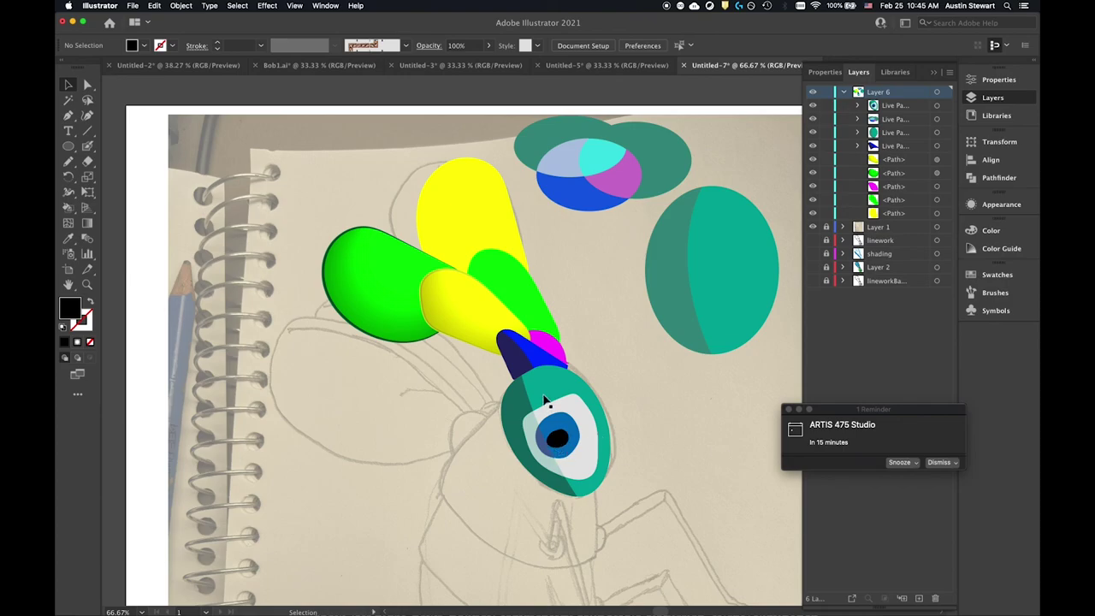
{"action": "double_click", "coordinate": [563, 437]}
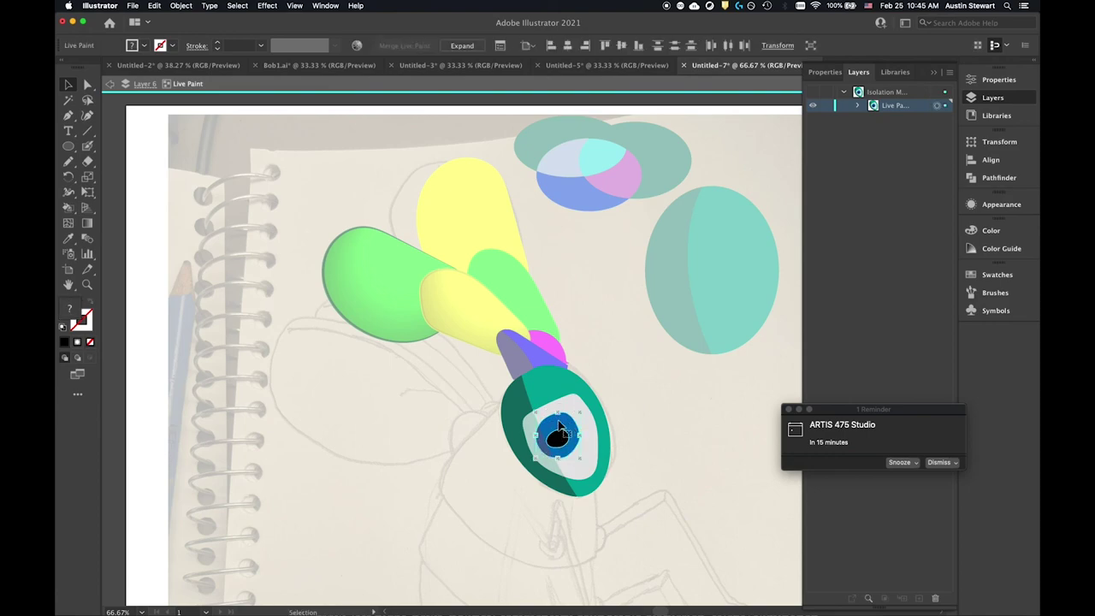
{"action": "mouse_move", "coordinate": [558, 440]}
{"action": "left_mouse_down"}
{"action": "mouse_move", "coordinate": [573, 412]}
{"action": "mouse_move", "coordinate": [560, 431]}
{"action": "left_mouse_up"}
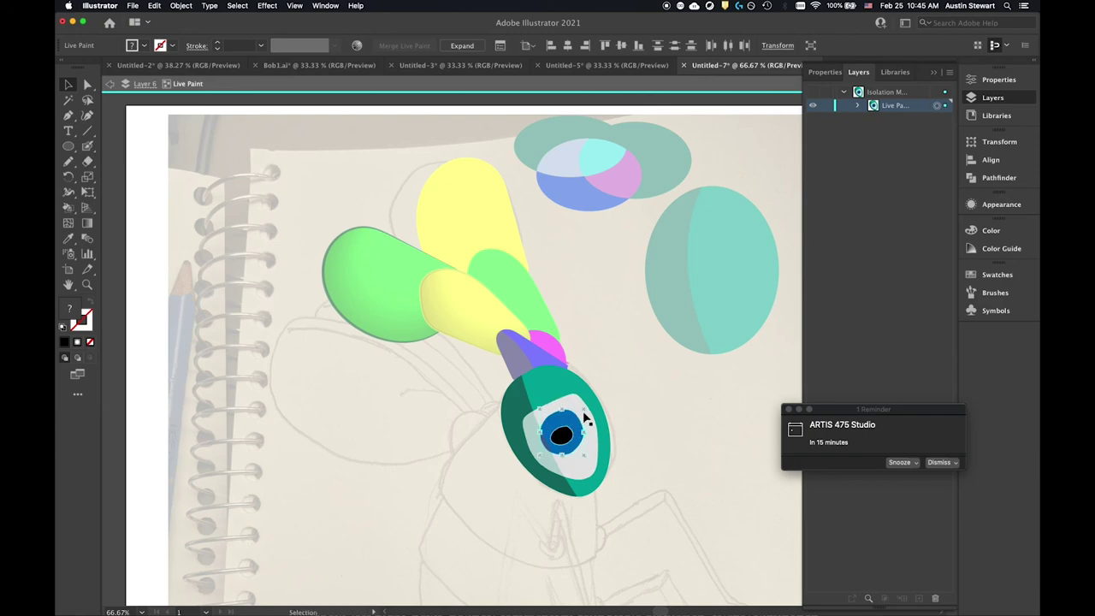
{"action": "double_click", "coordinate": [671, 402]}
- Rotate the whole eye group slightly
{"action": "left_click", "coordinate": [530, 387]}
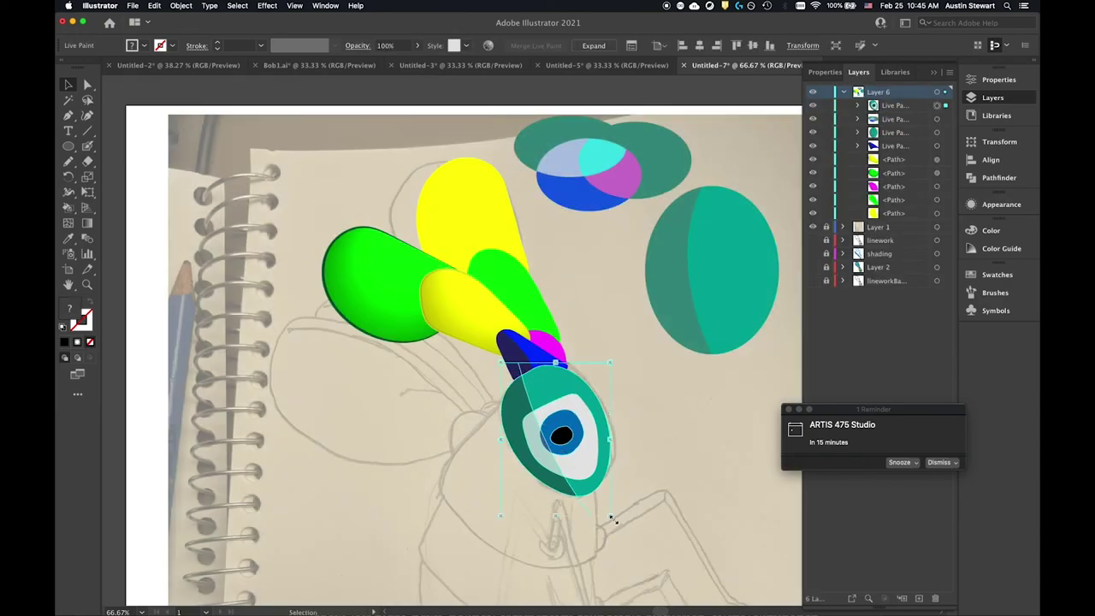
{"action": "mouse_move", "coordinate": [612, 521]}
{"action": "left_mouse_down"}
{"action": "mouse_move", "coordinate": [630, 501]}
{"action": "mouse_move", "coordinate": [592, 525]}
{"action": "mouse_move", "coordinate": [653, 477]}
{"action": "mouse_move", "coordinate": [603, 514]}
{"action": "left_mouse_up"}
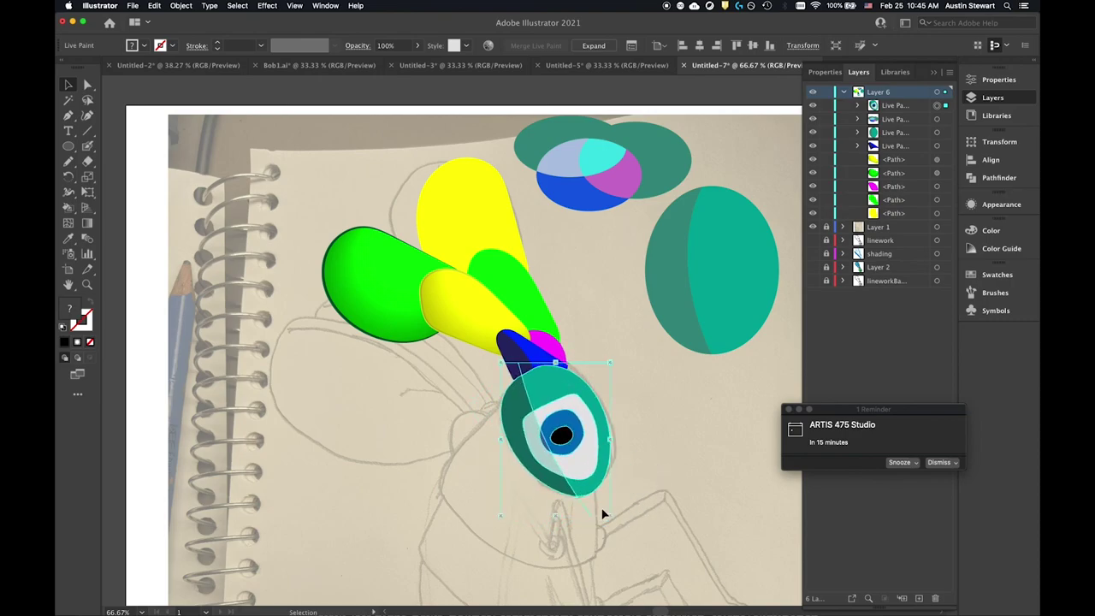
{"action": "left_click", "coordinate": [644, 428]}
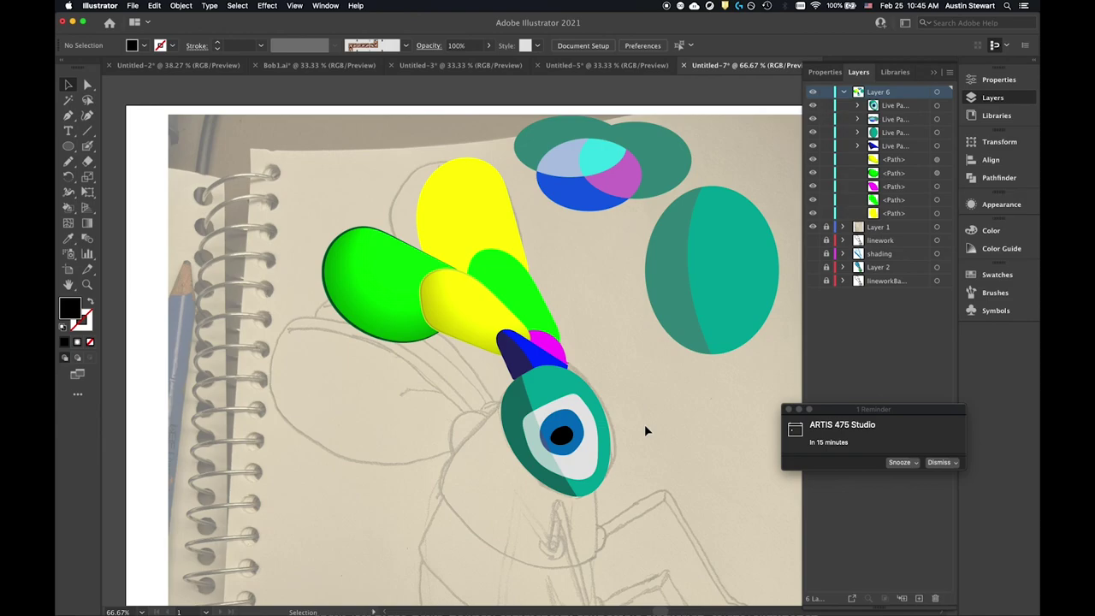